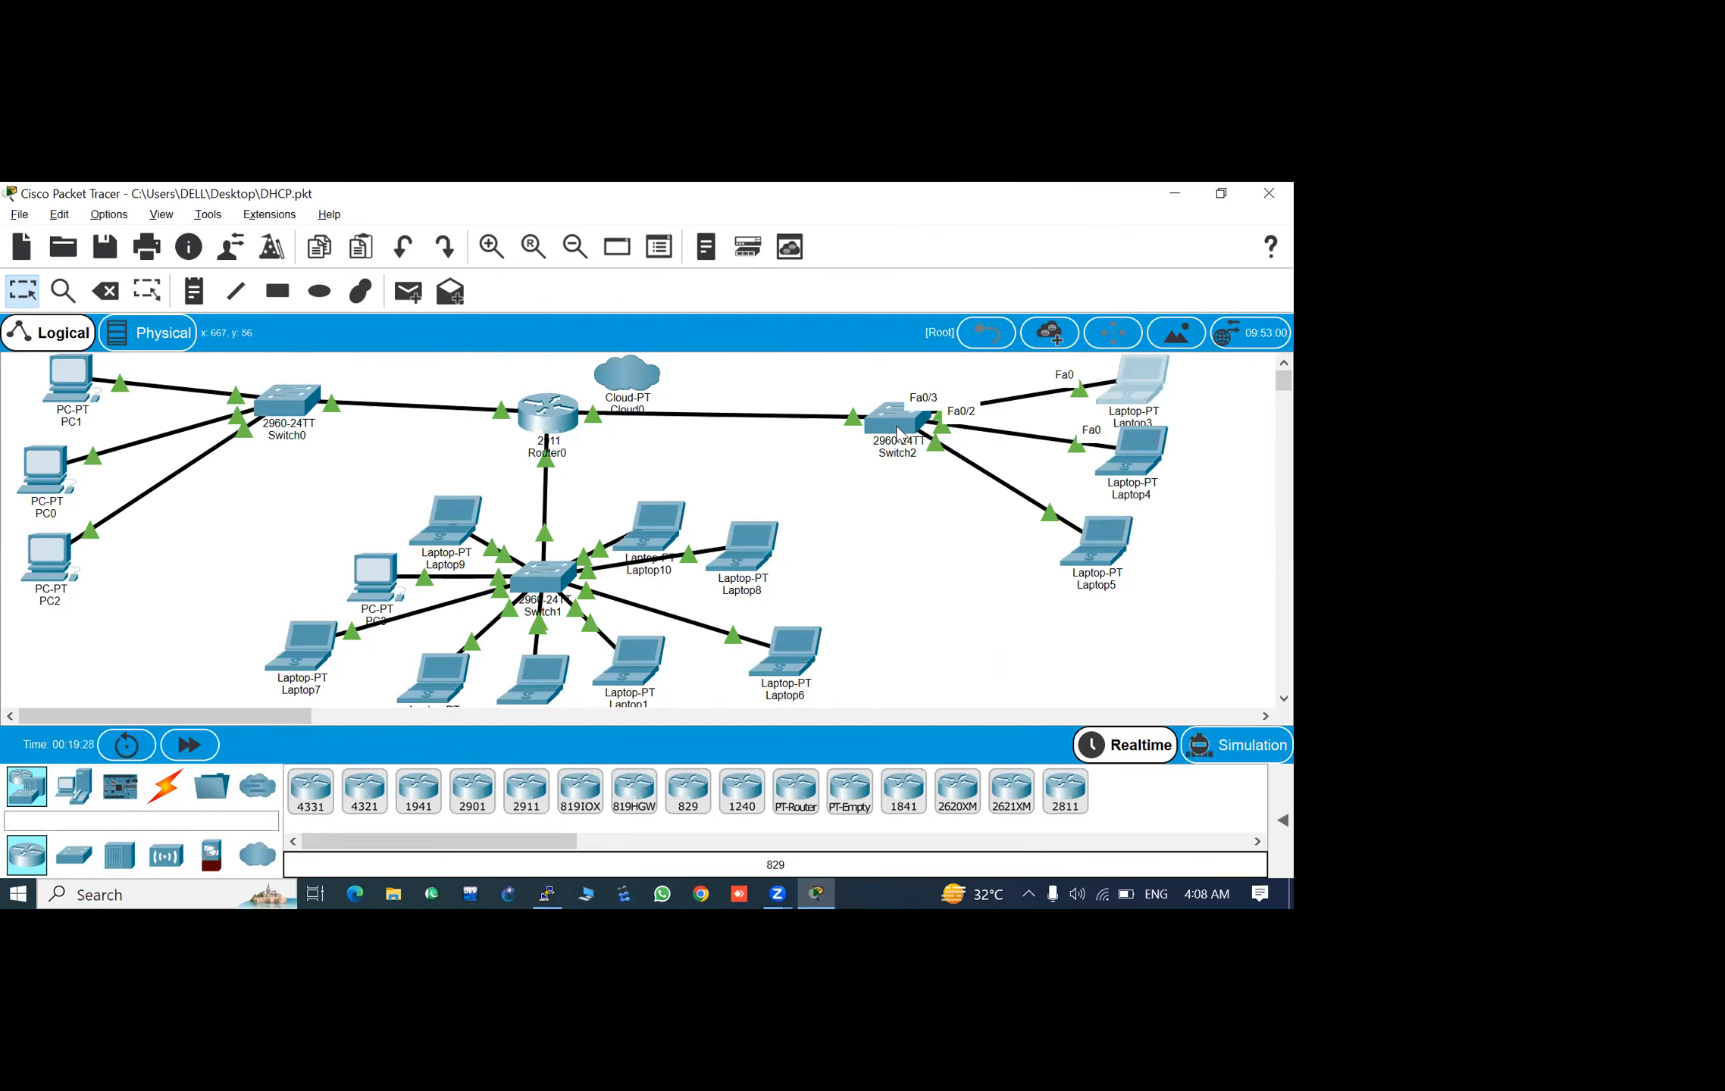
- Open the command line of Switch2 in a maximized window and enter privileged mode
mouse_move(899, 431)
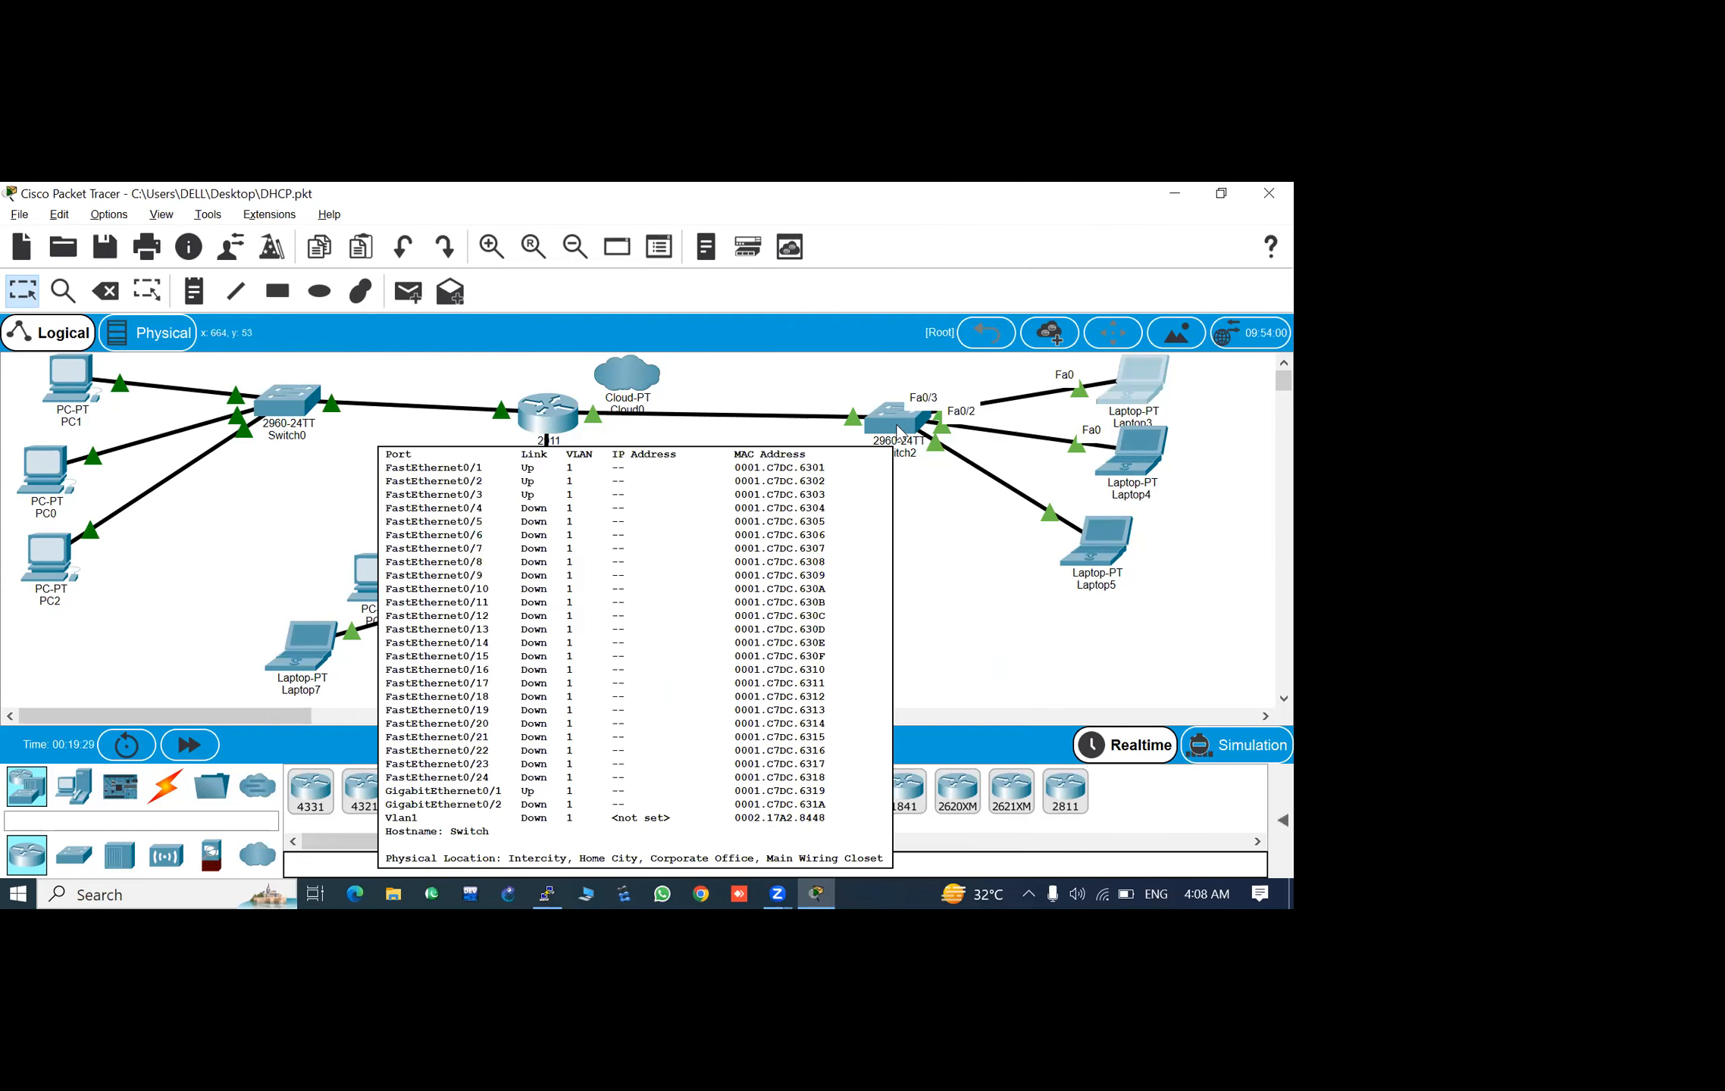
click(899, 432)
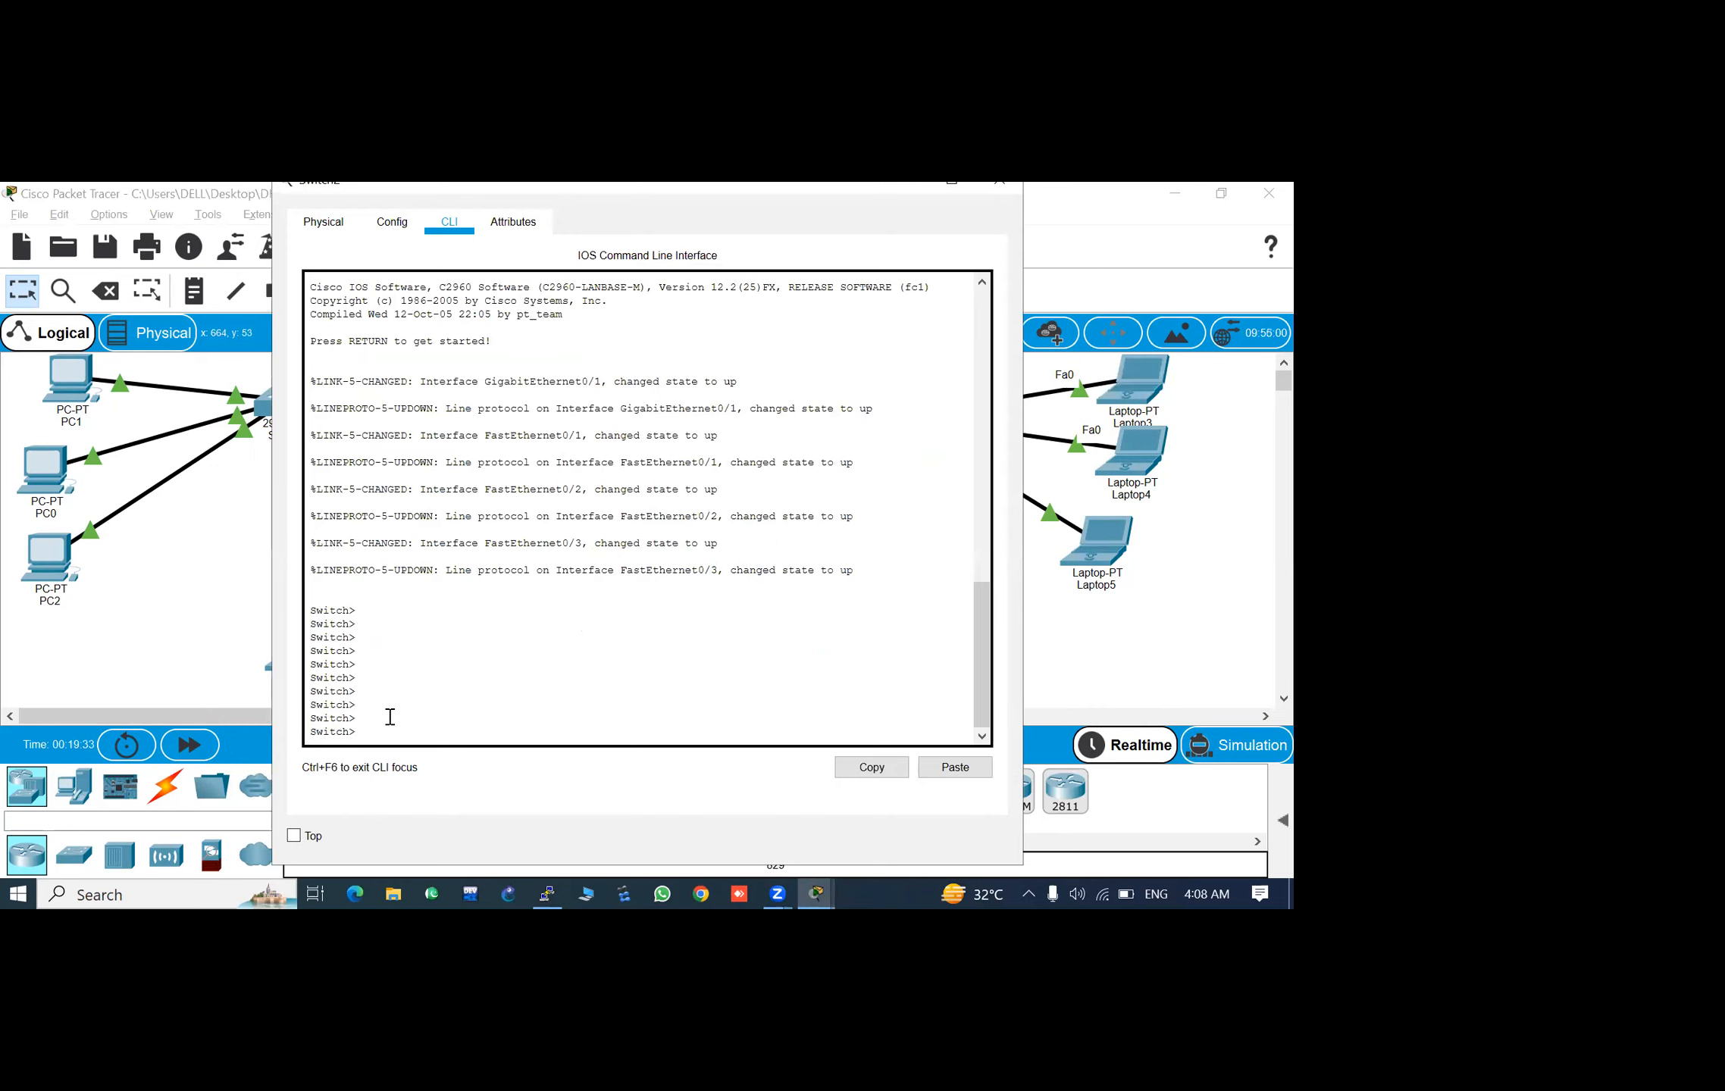
click(951, 184)
key(Return)
key(Return)
key(Return)
text(en)
key(Tab)
key(Return)
key(Return)
key(Return)
key(Return)
key(Return)
key(Return)
key(Return)
- Enter global configuration mode on Switch2 from the terminal
text(a)
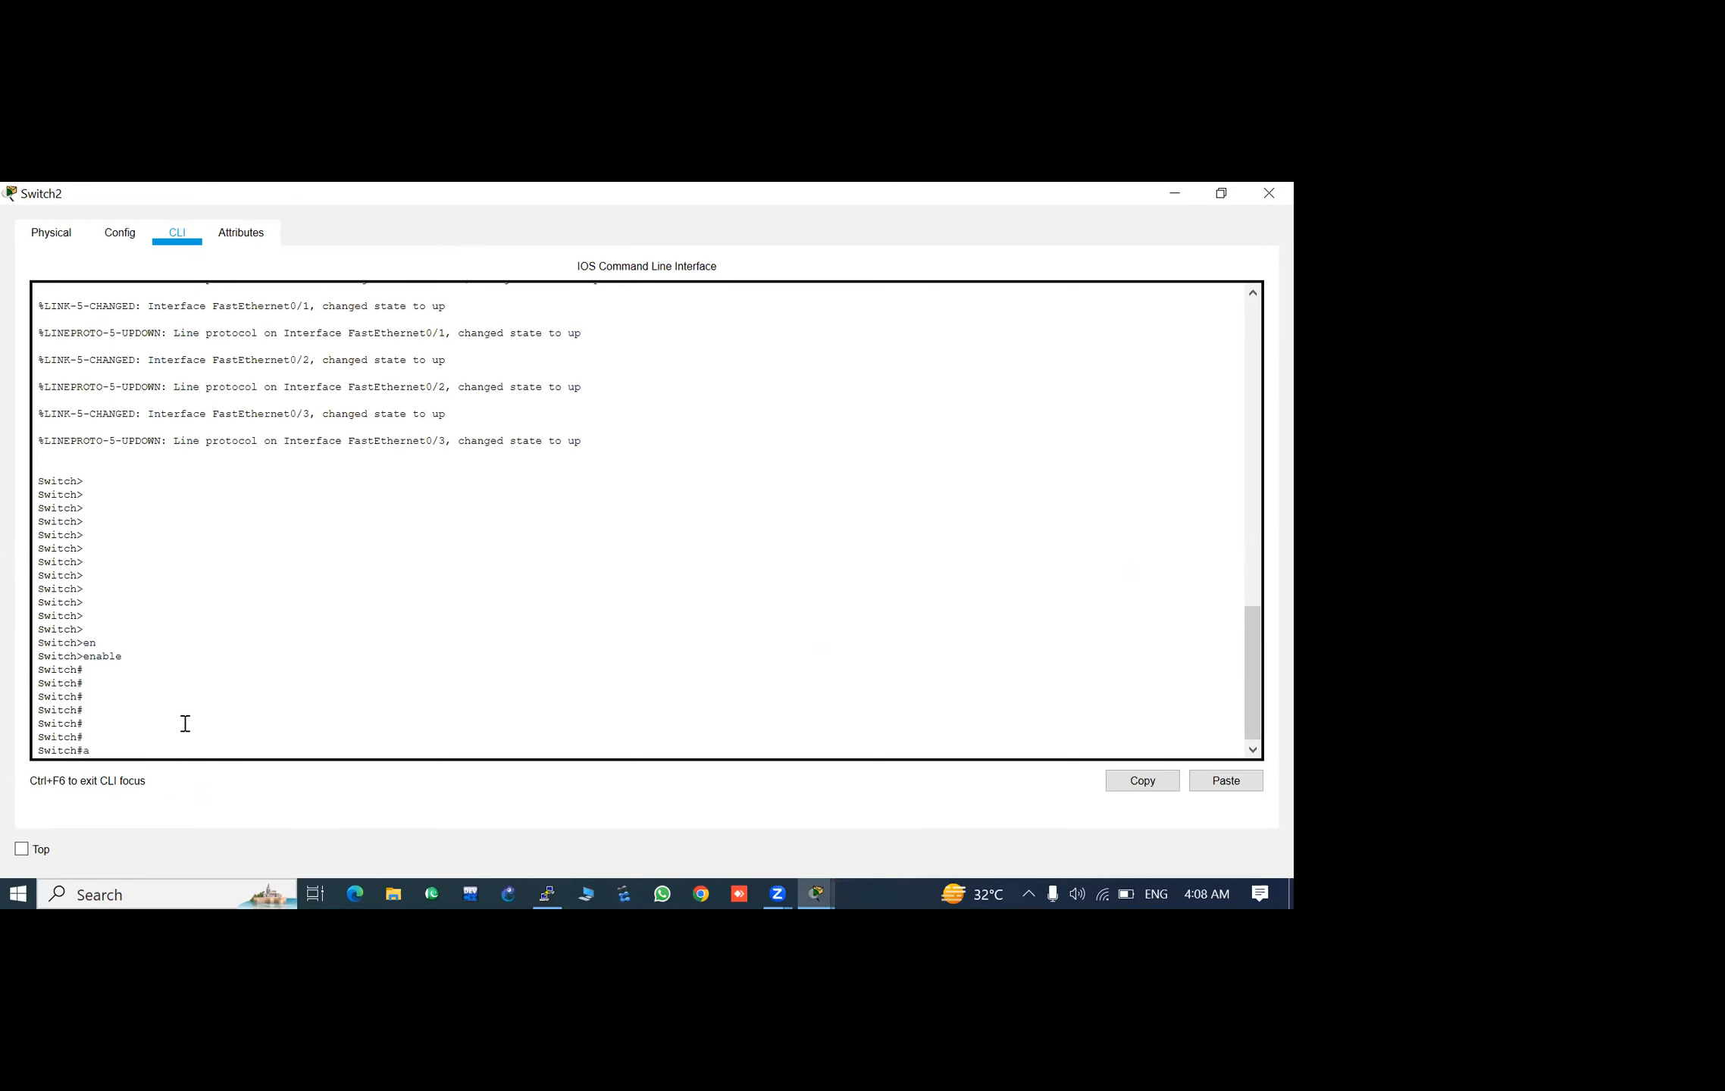
text(onf)
key(Tab)
key(Return)
key(Return)
key(Return)
key(Return)
key(Return)
key(Return)
key(Return)
key(Return)
key(Return)
key(Return)
key(Return)
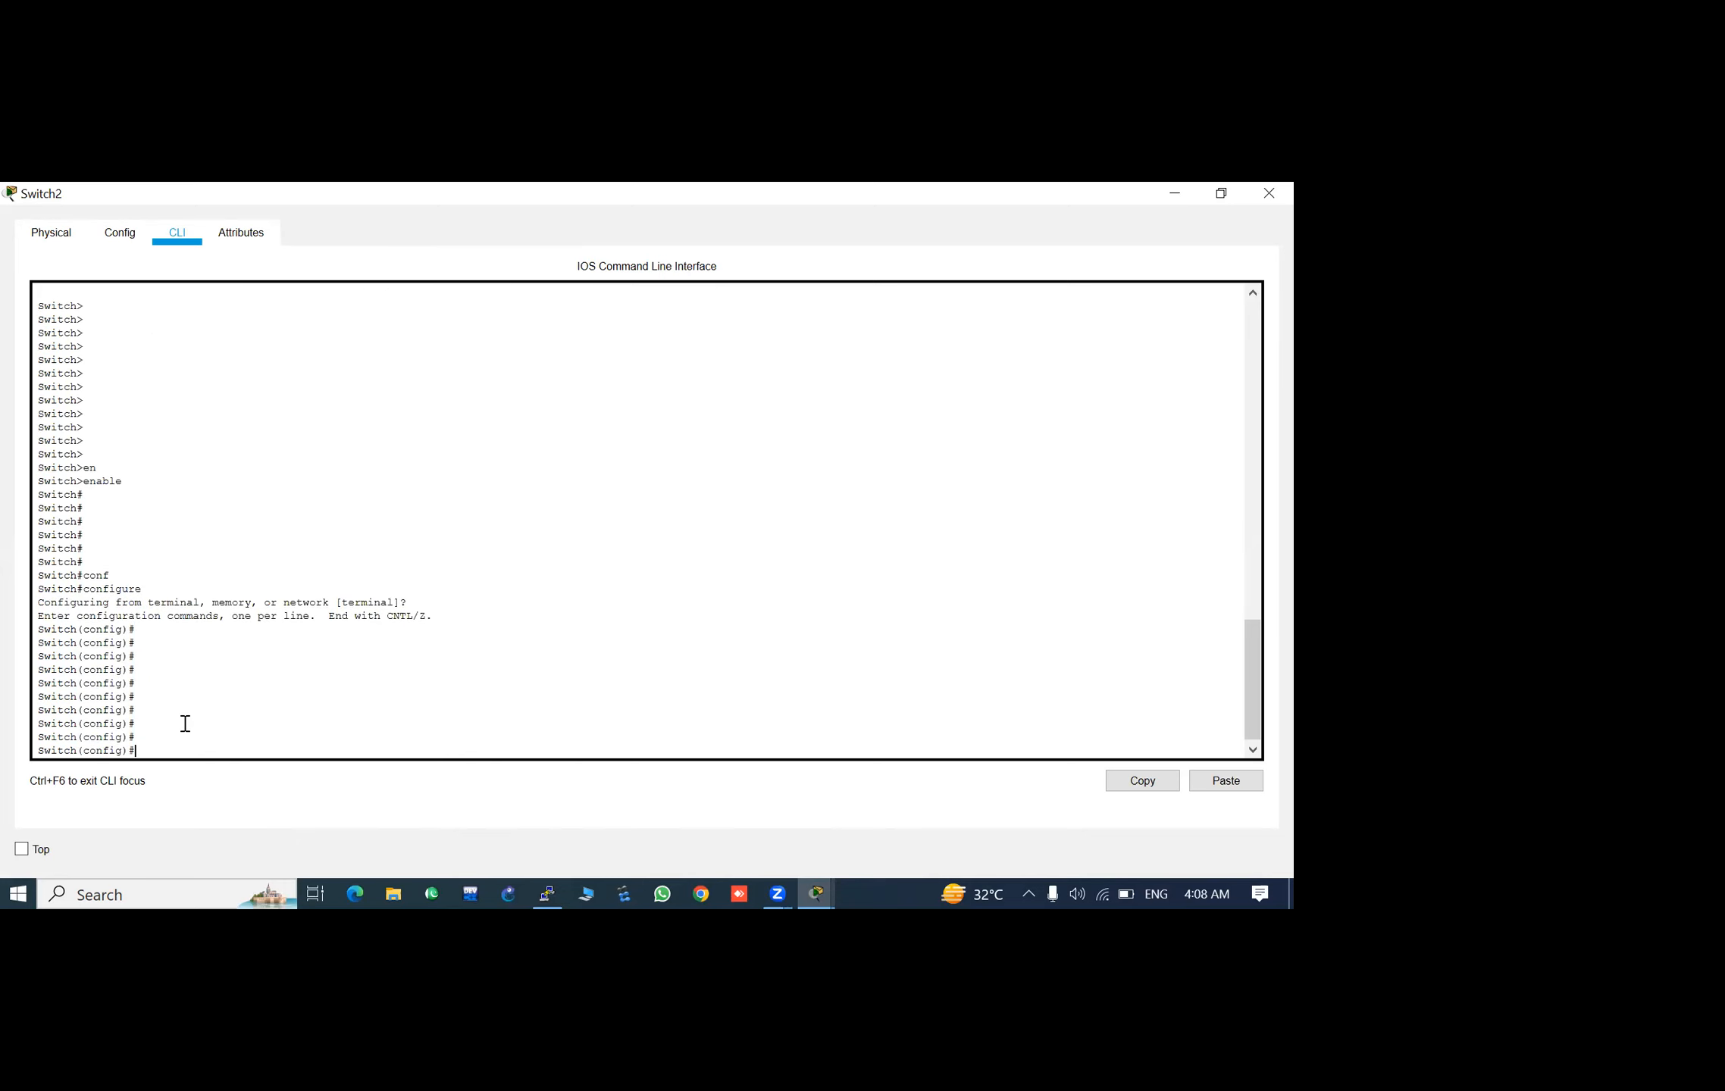
key(Return)
key(Return)
key(Return)
key(Return)
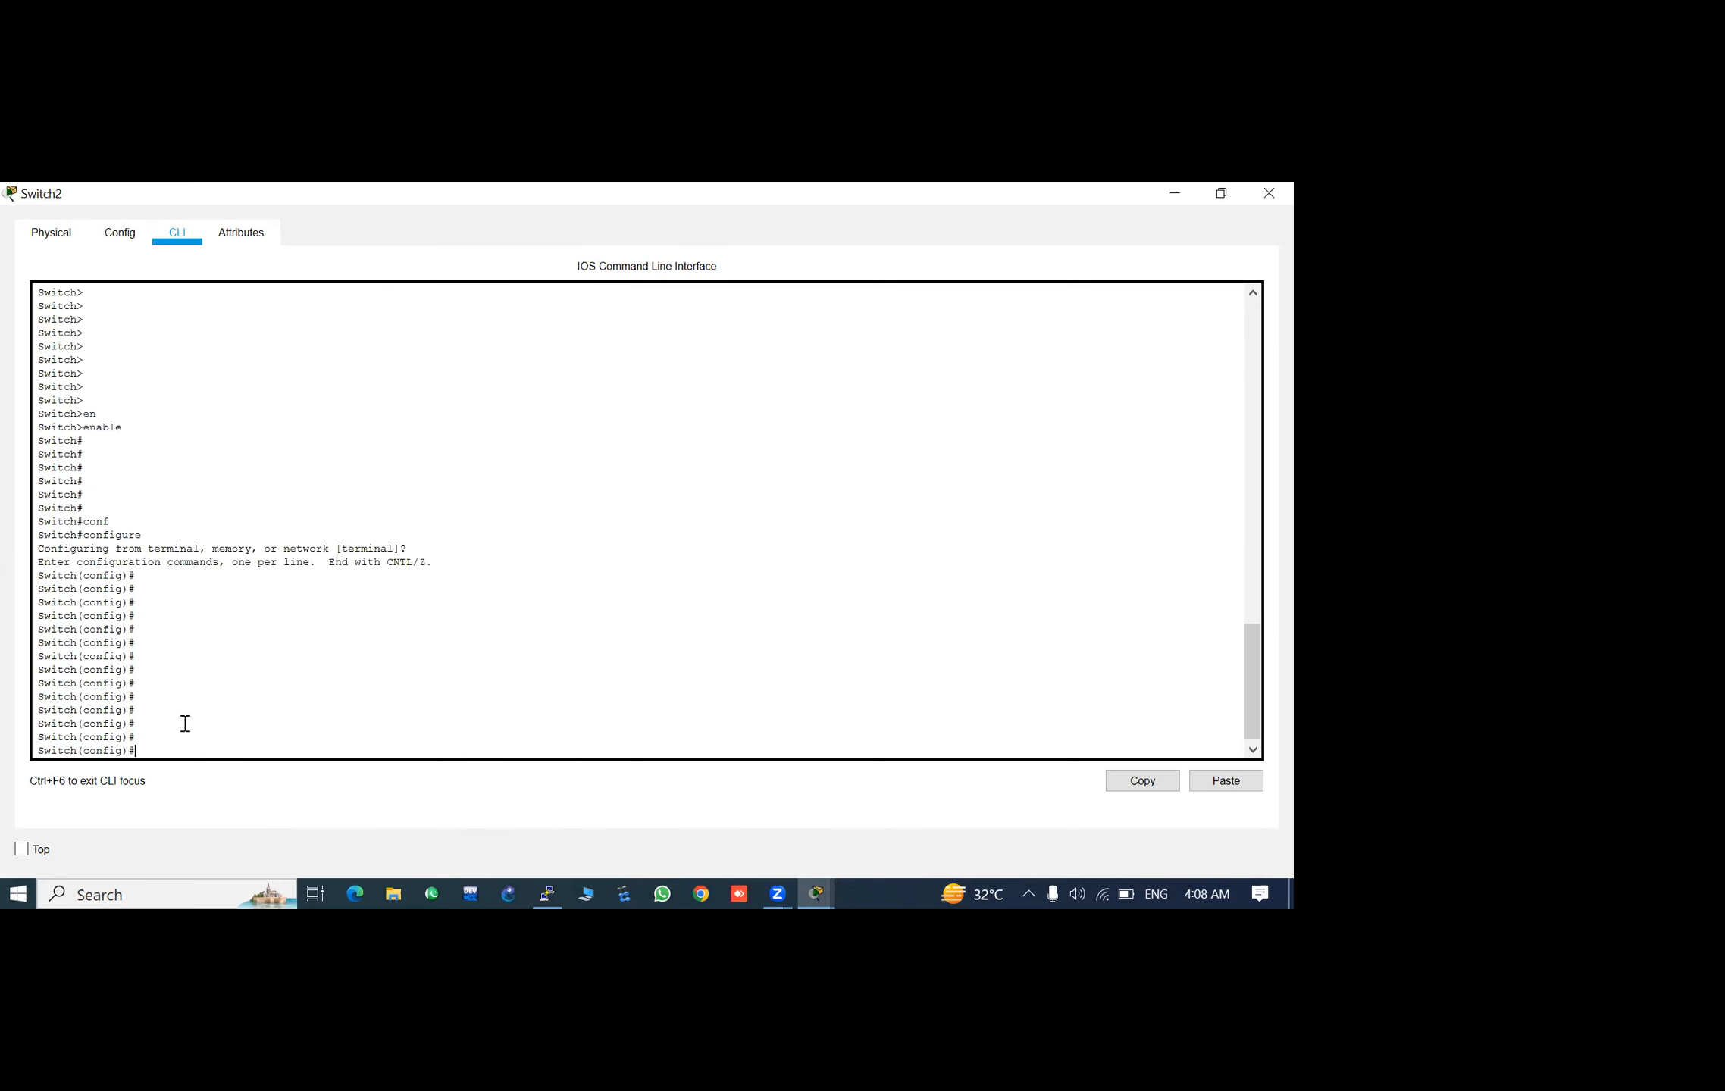
- Set the switch's hostname to PCSIR
text(host)
key(Tab)
text(PSCSIR)
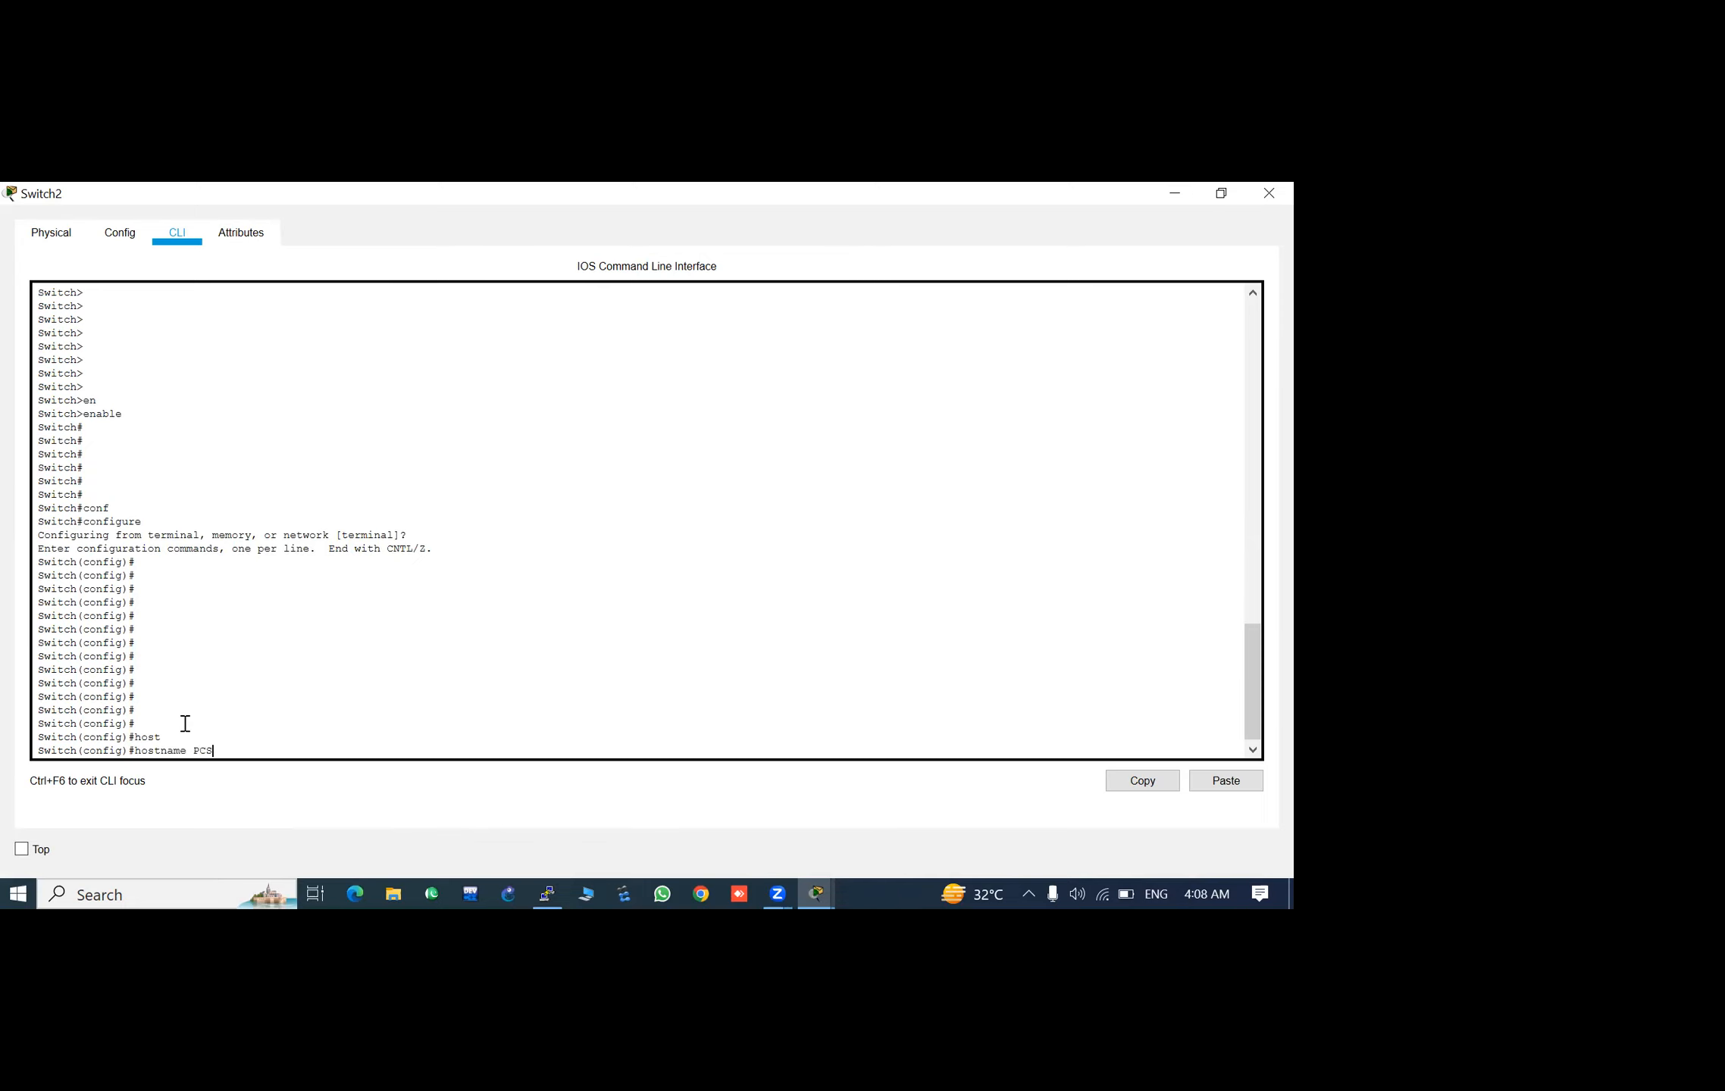
key(Return)
key(Return)
key(Return)
key(Return)
key(Return)
key(Return)
key(Return)
key(Return)
key(Return)
key(Return)
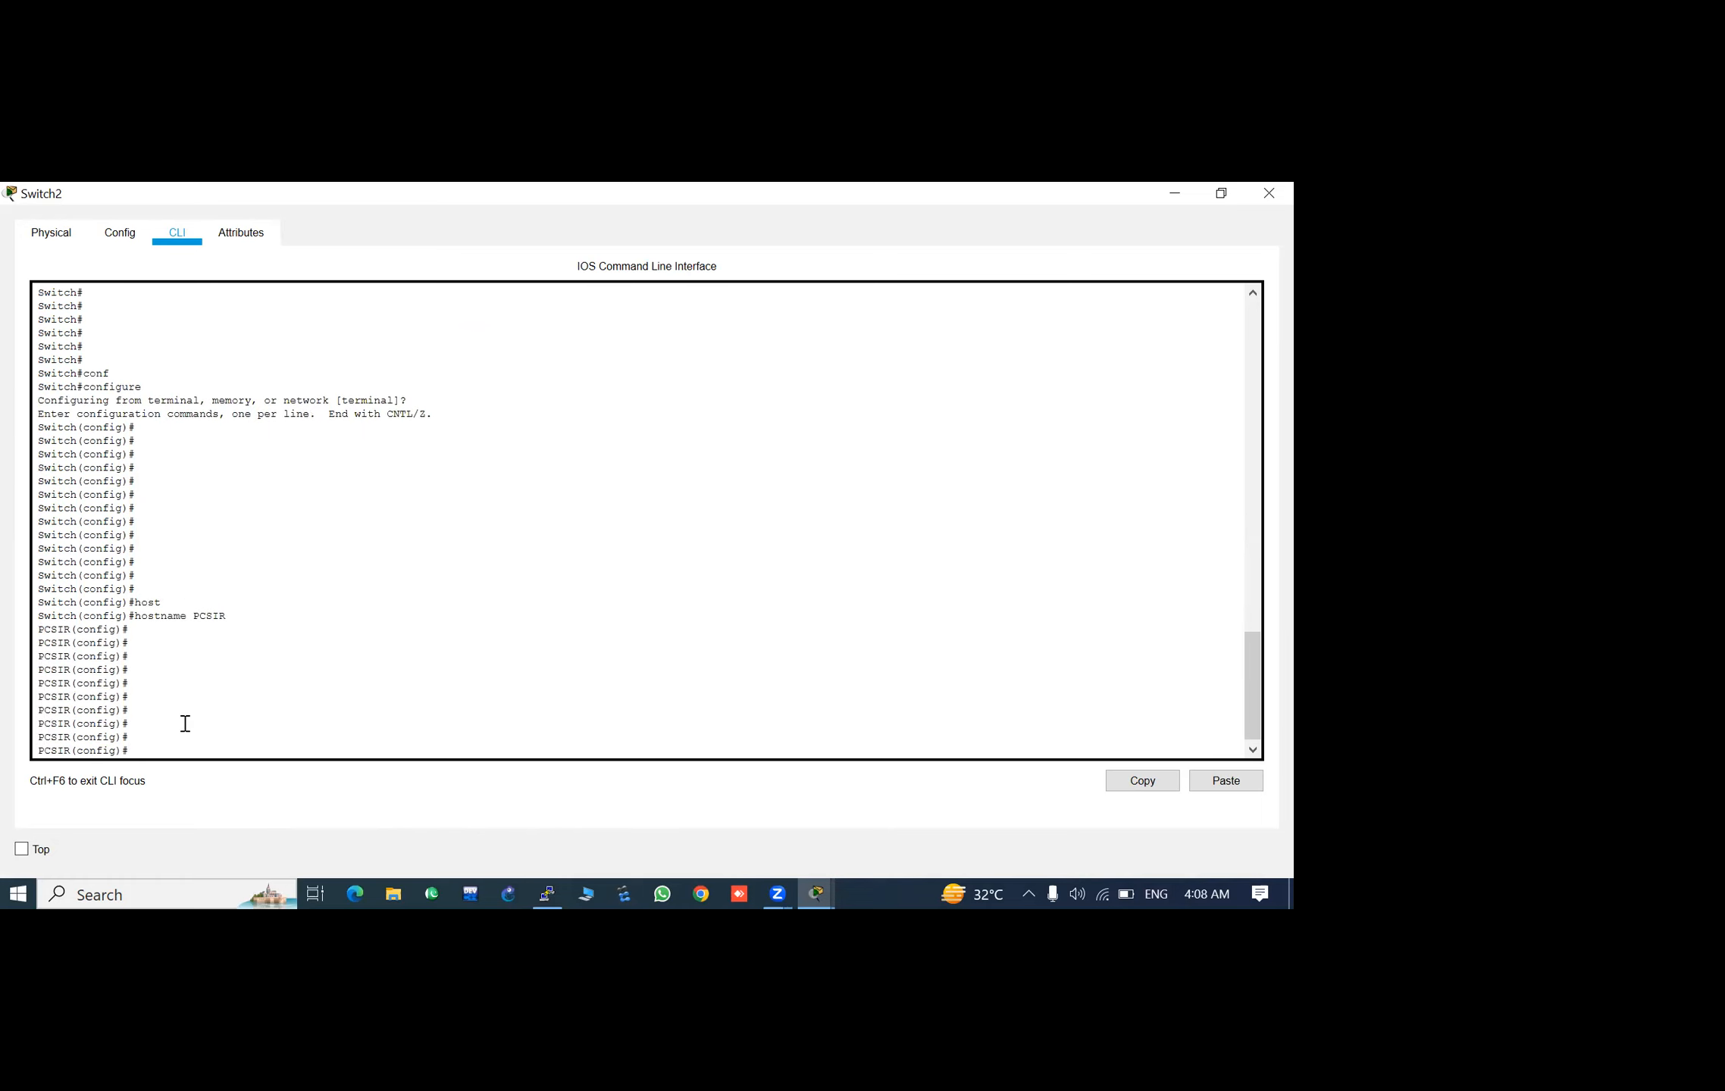
- Configure the enable secret password for the switch's privileged mode
text(lin)
key(BackSpace)
key(BackSpace)
key(BackSpace)
text(en)
key(Tab)
text(a)
key(Tab)
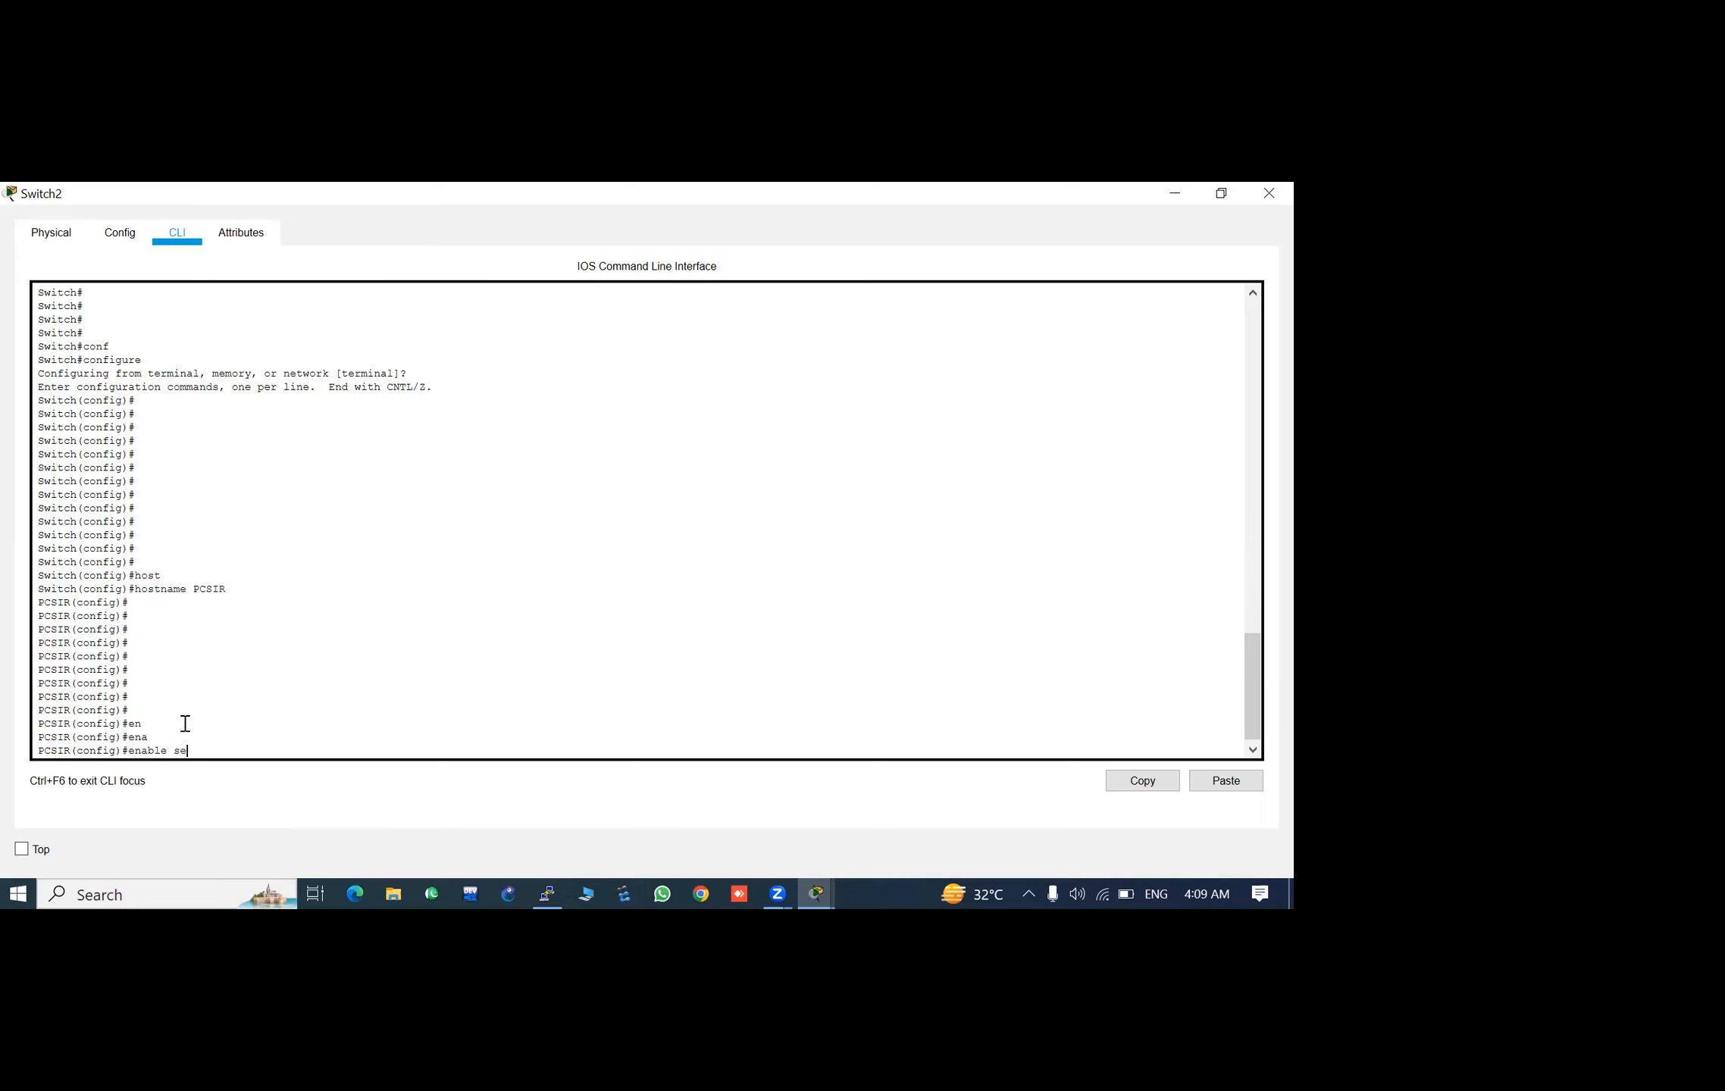
text(secre)
key(Tab)
text(cisco)
key(Return)
key(Return)
key(Return)
key(Return)
key(Return)
key(Return)
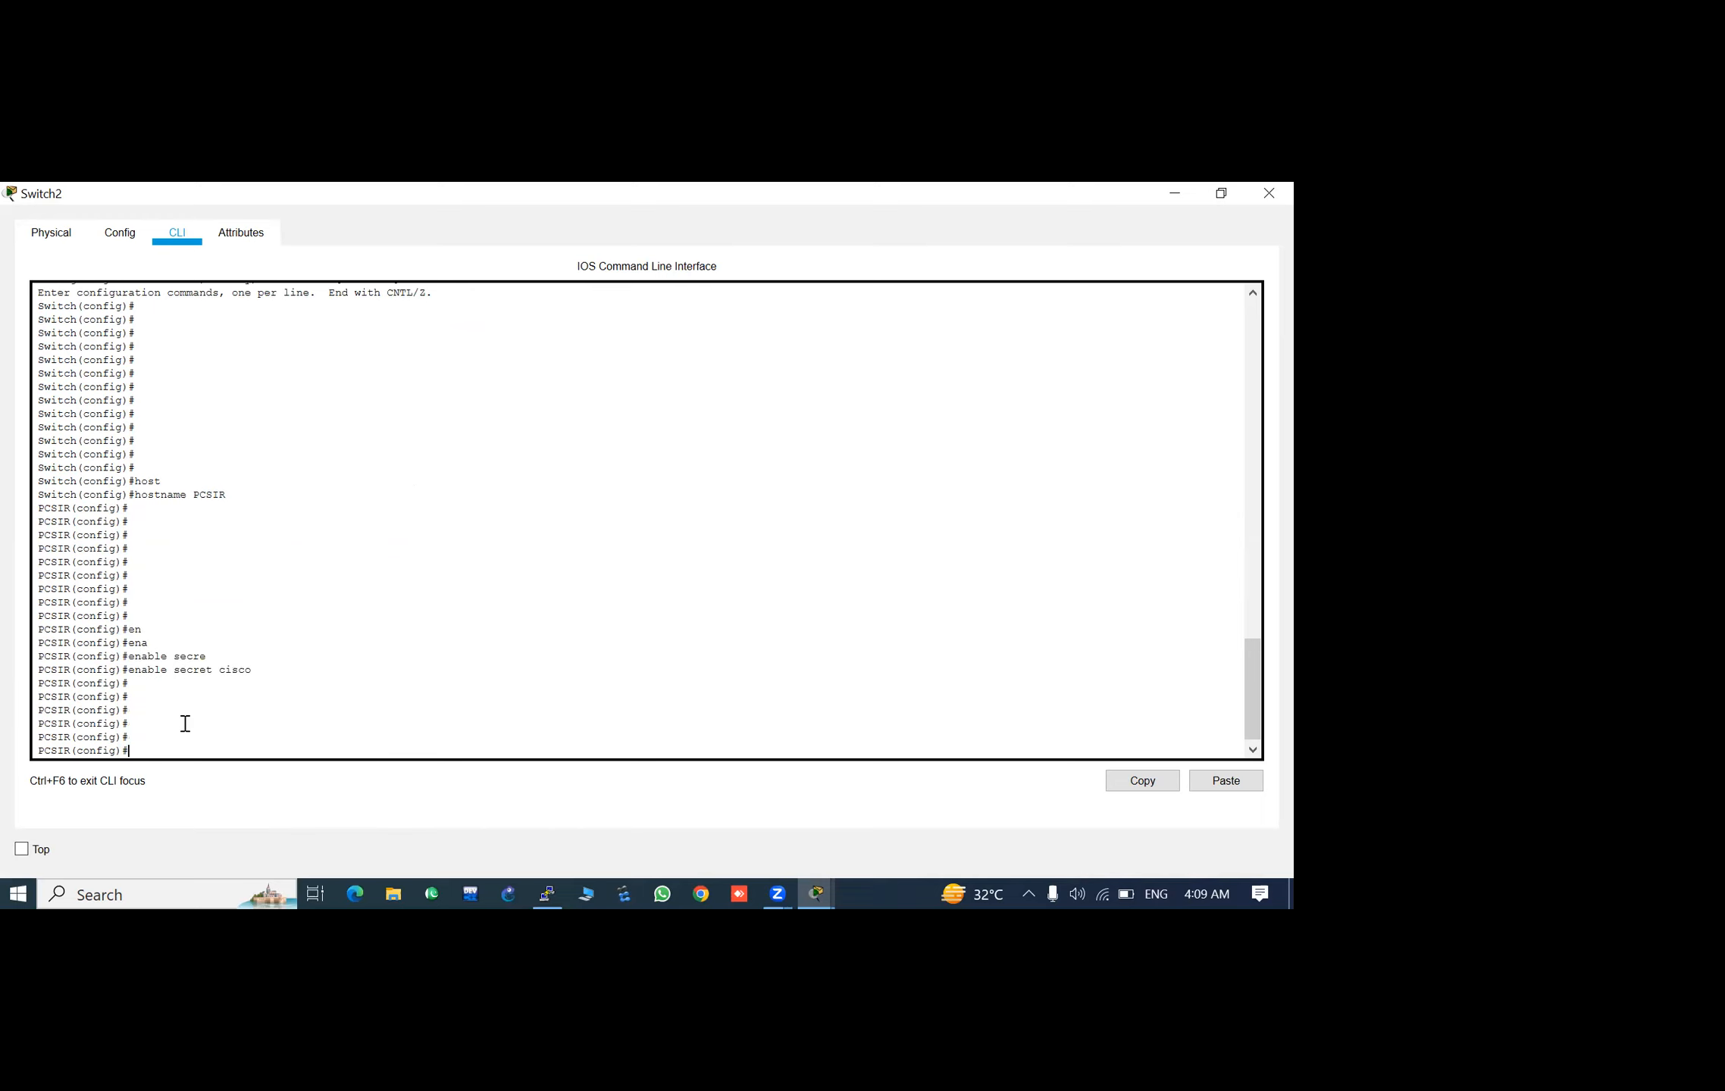
- Set the login password on VTY lines 0 to 4 and return to global configuration mode
text(line vty)
key(Return)
key(Return)
text(p)
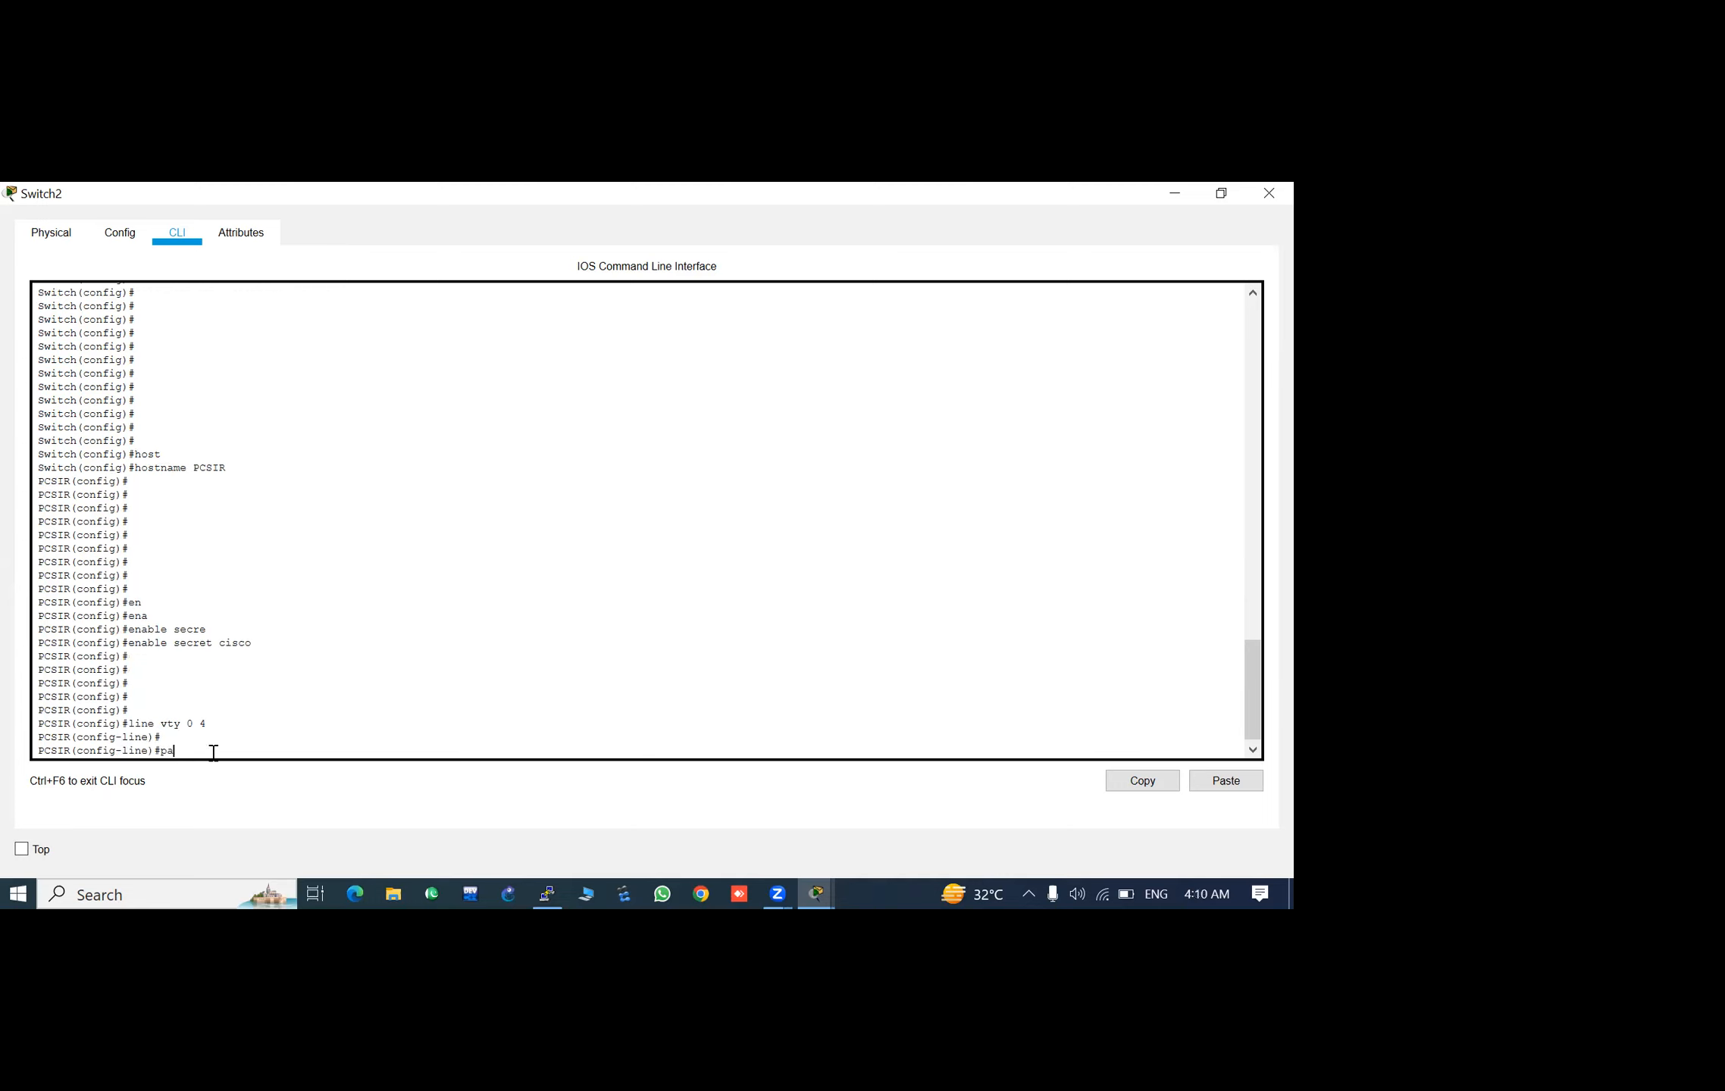
text(a)
key(Tab)
text(ss)
key(Tab)
text(ciscom)
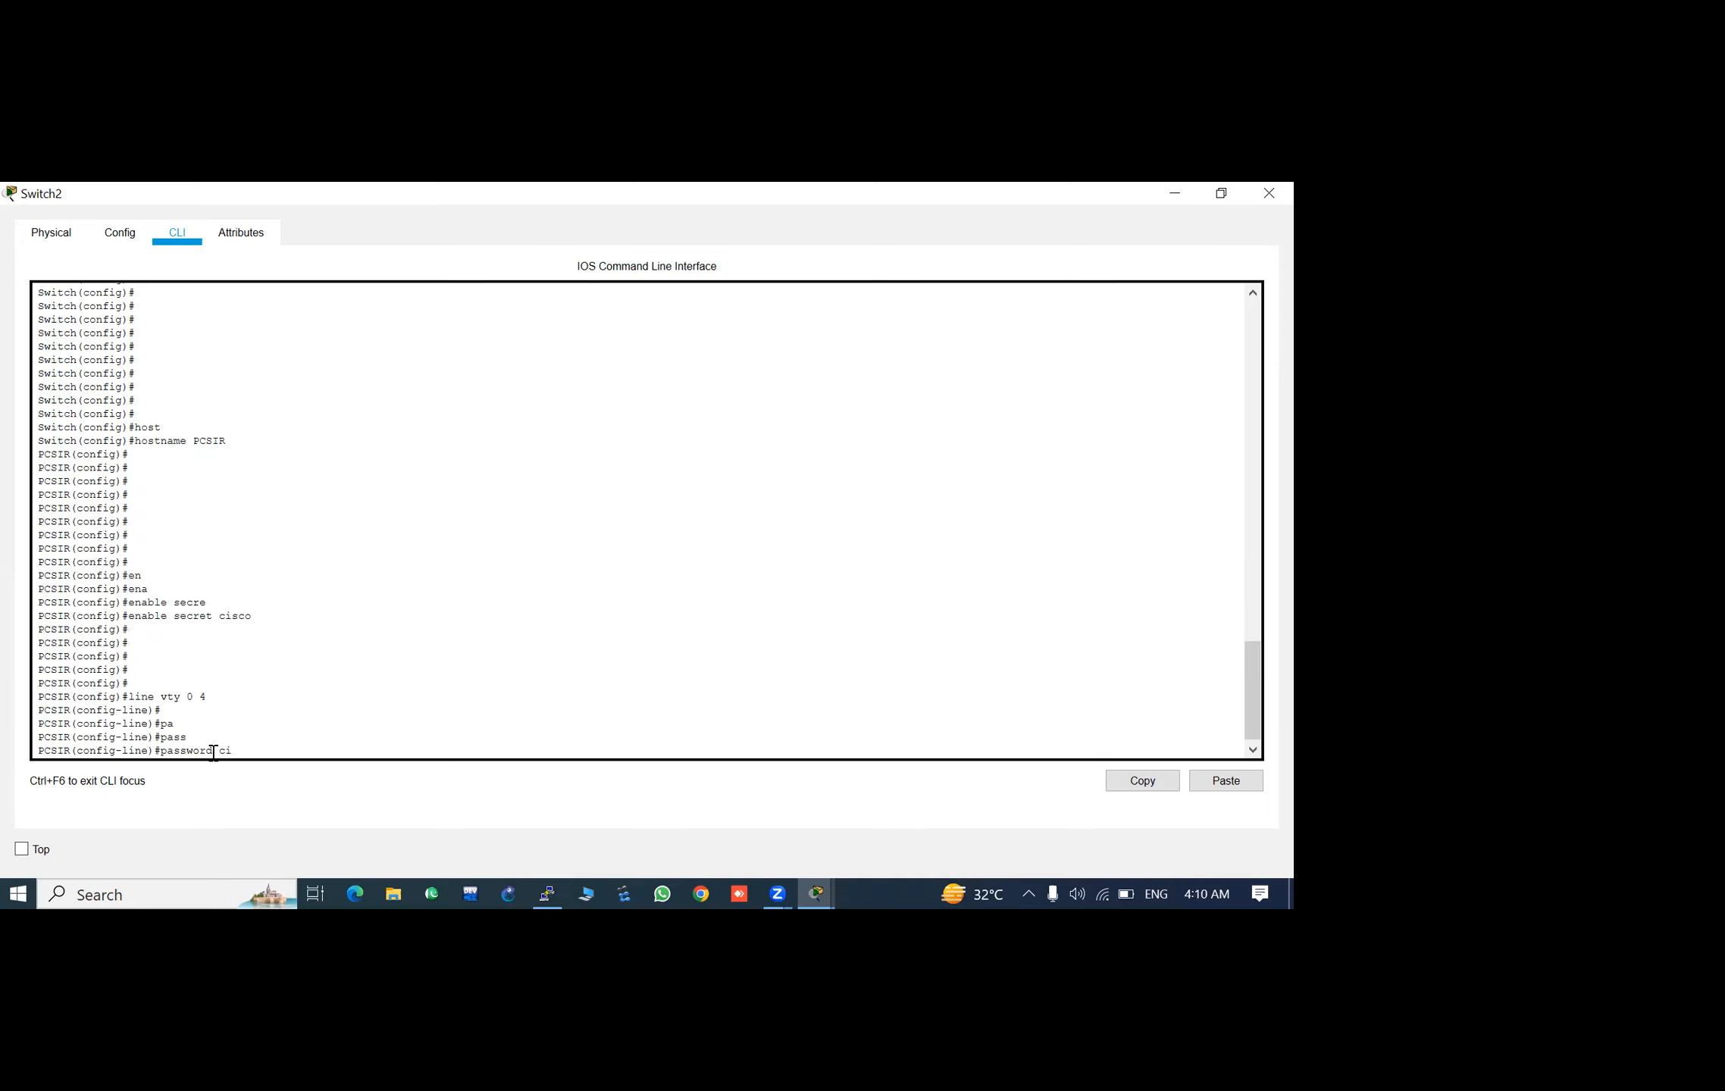
key(Return)
key(Return)
key(Return)
key(Return)
key(Return)
key(Return)
key(Return)
text(exi)
key(Return)
key(Return)
key(Return)
key(Return)
key(Return)
key(Return)
key(Return)
key(Return)
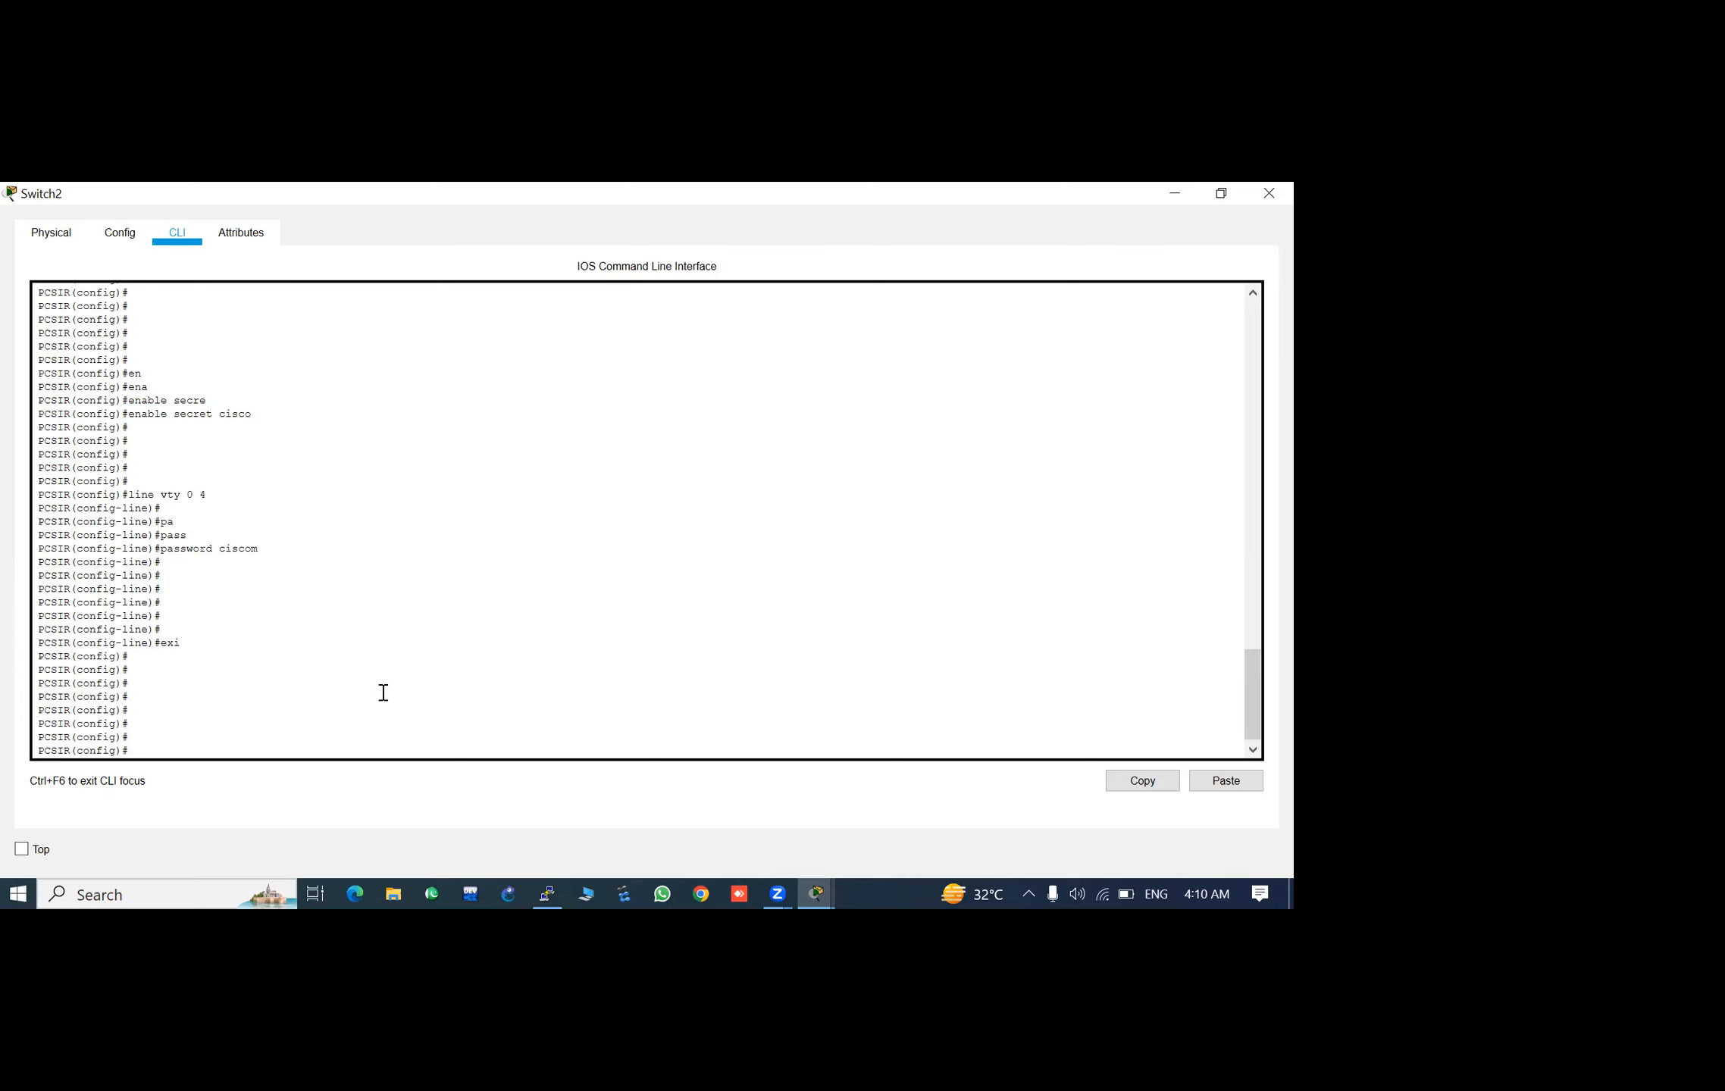
- Assign IP address 192.168.10.100 with subnet mask 255.255.255.0 to the switch's VLAN 1 interface
text(int)
key(Tab)
text(vla)
key(Tab)
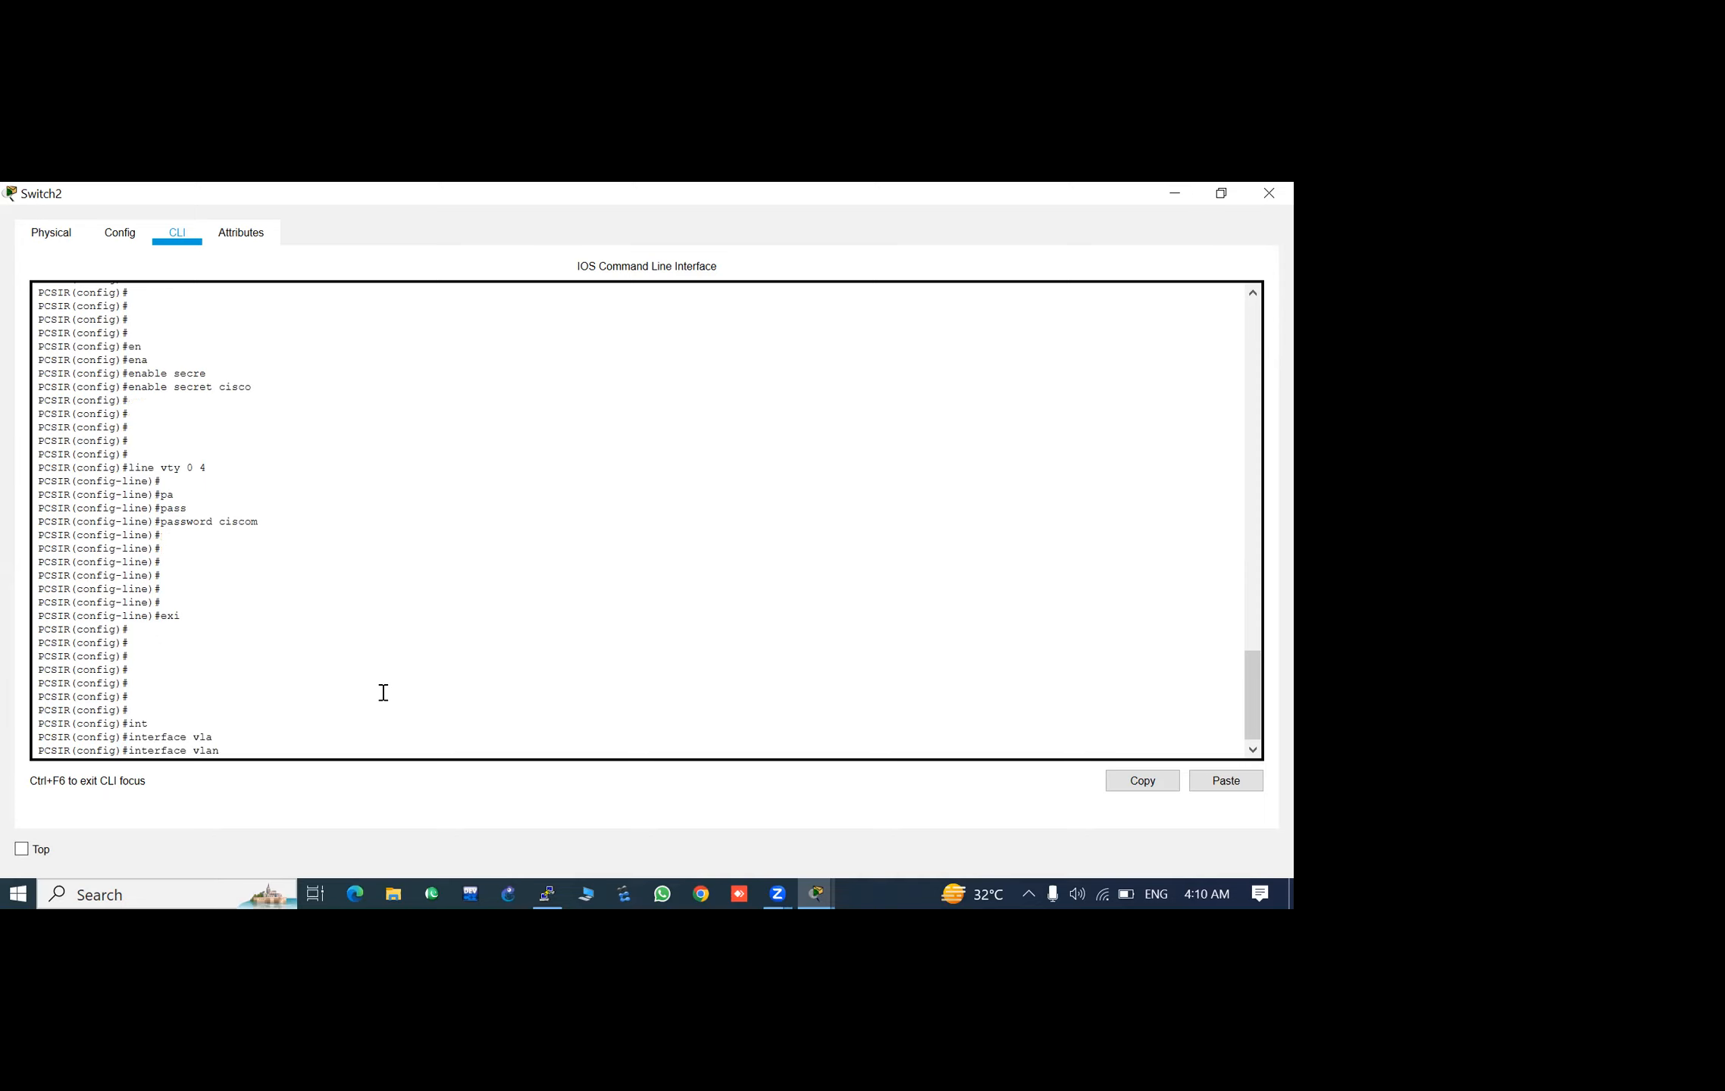
text(1)
key(Return)
key(Return)
key(Return)
key(Return)
key(Return)
text(ip add)
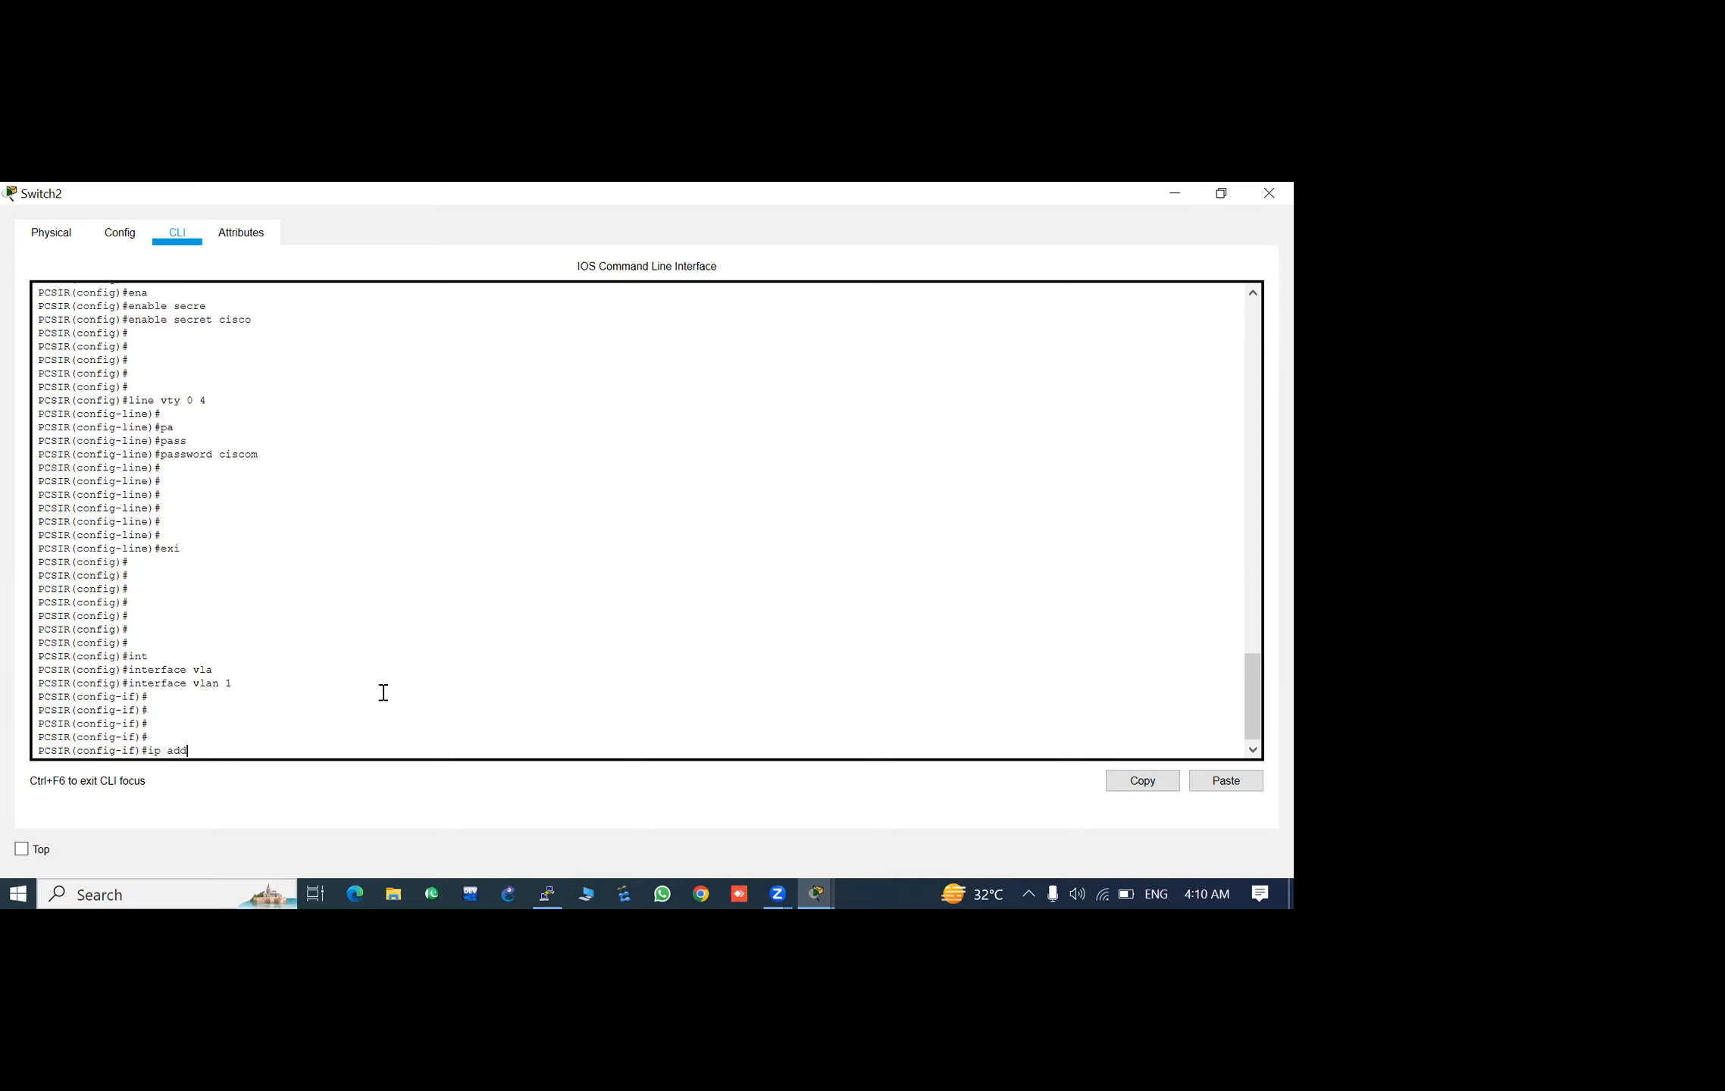
key(Tab)
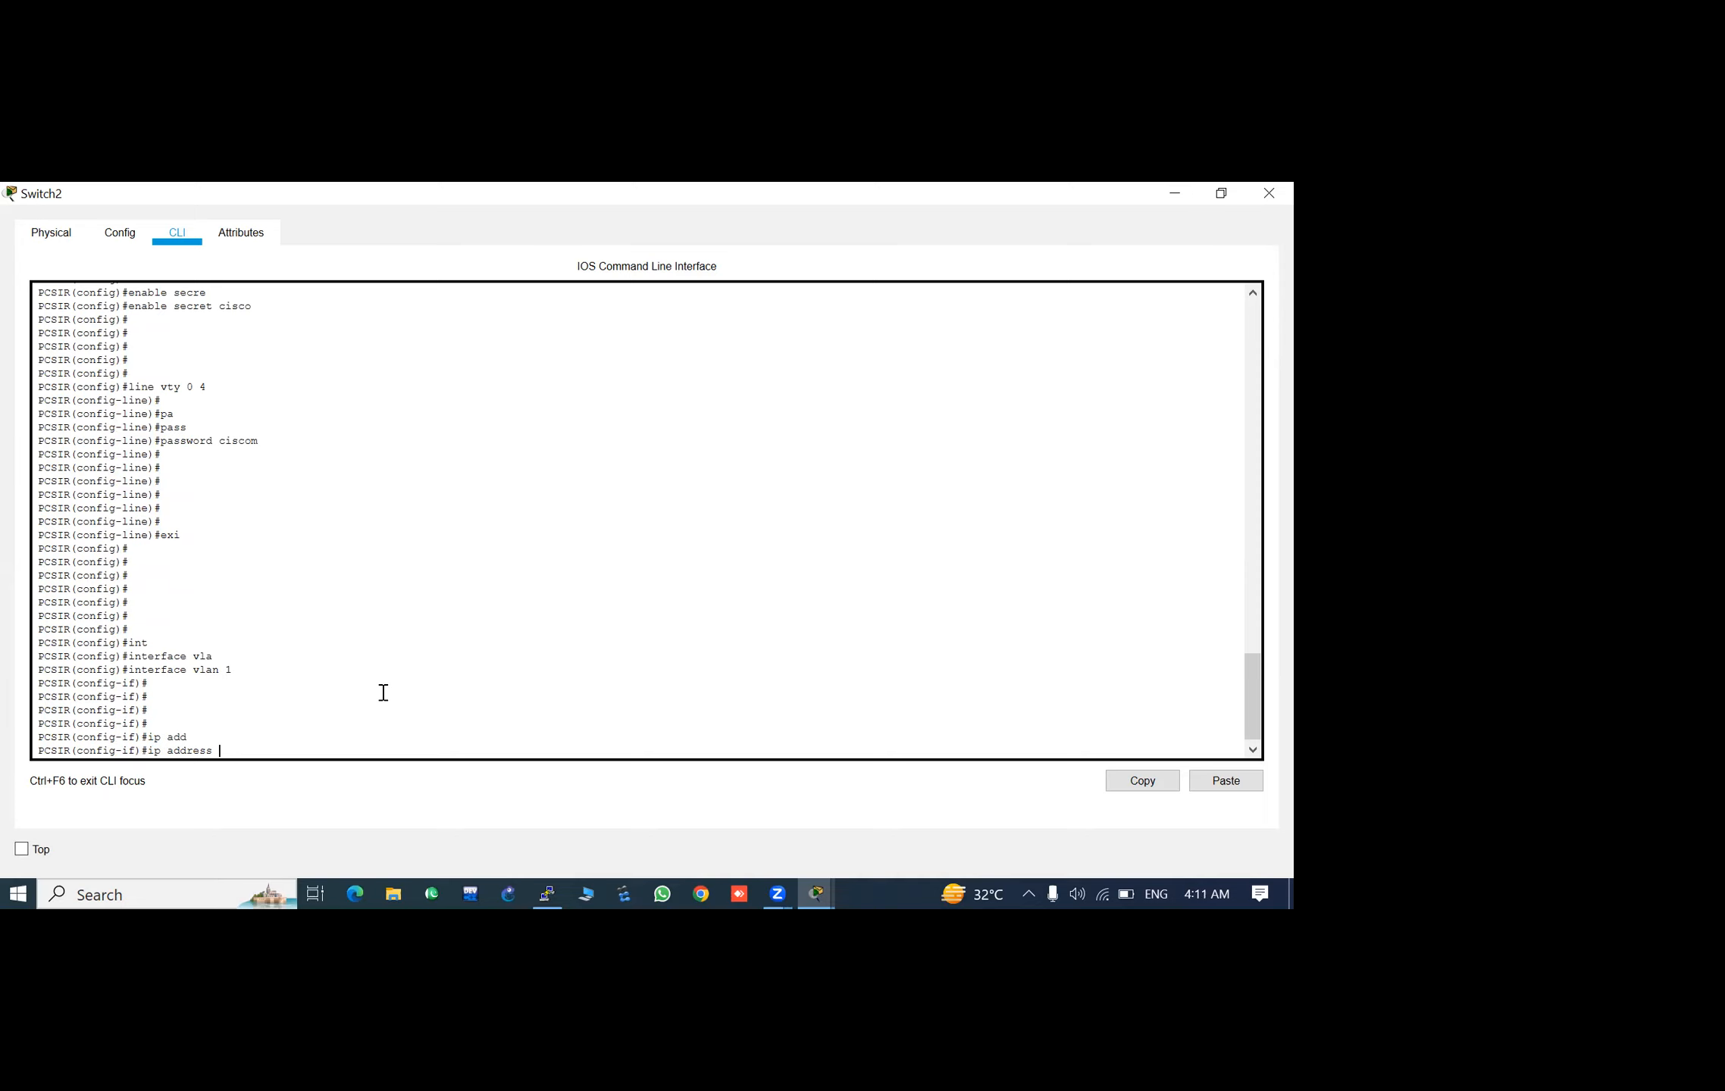
text(92.168.10.100 255.255.255.0)
key(Return)
key(Return)
key(Return)
key(Return)
key(Return)
key(Return)
key(Return)
key(Return)
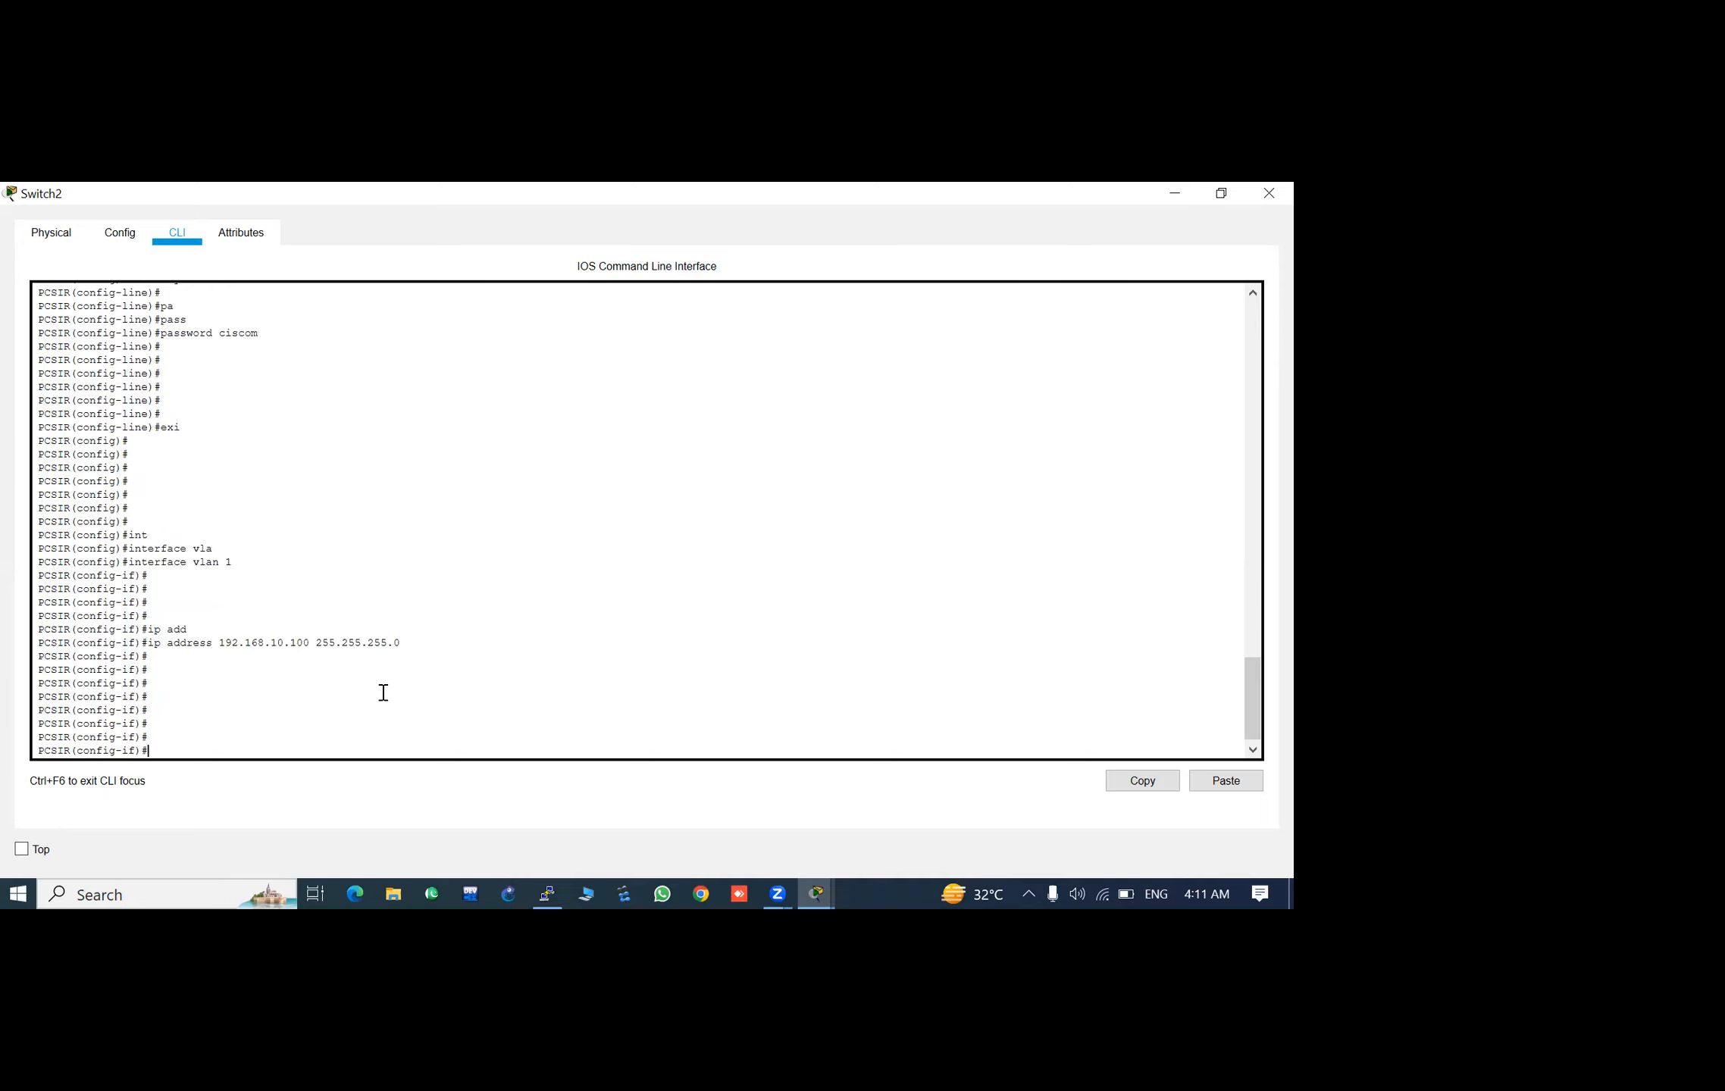
- Leave the VLAN 1 interface configuration and save the switch's running configuration
text(exit)
key(Return)
key(Return)
key(Return)
key(Return)
key(Return)
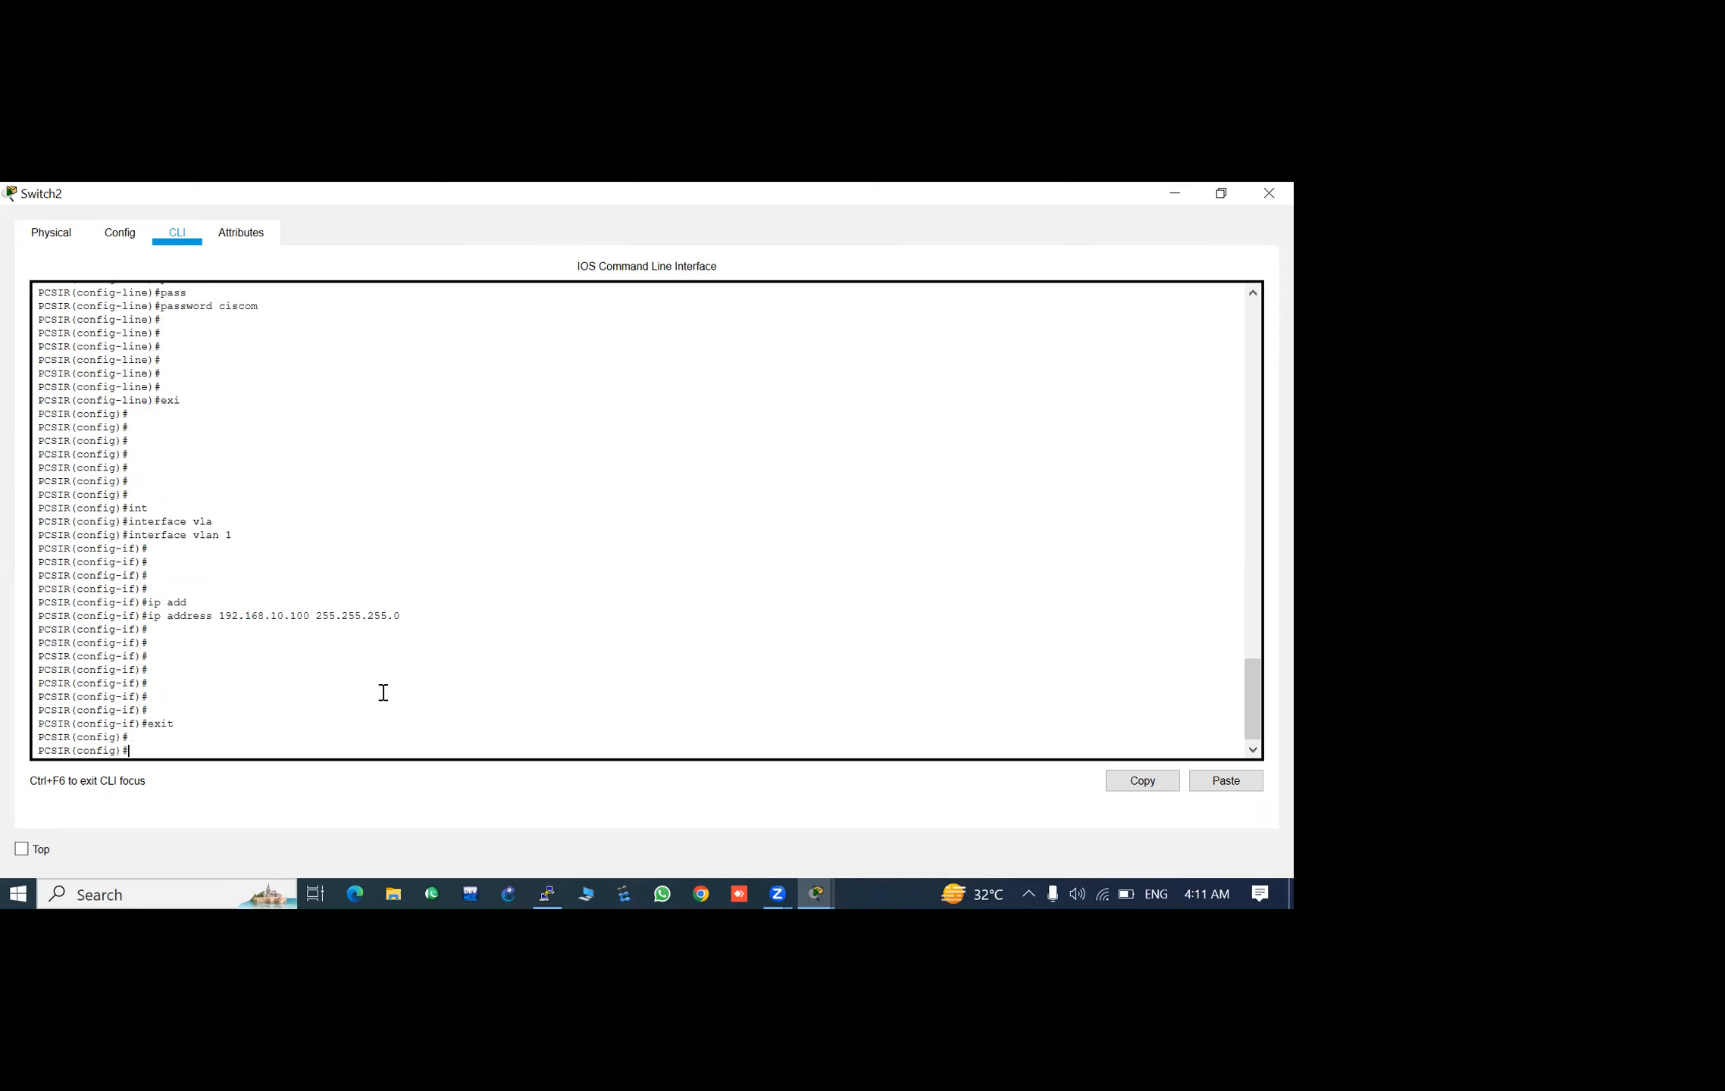
key(Return)
key(Return)
key(Return)
key(Return)
text(do wr)
key(Return)
key(Return)
key(Return)
key(Return)
key(Return)
key(Return)
key(Return)
key(Return)
key(Return)
key(Return)
key(Return)
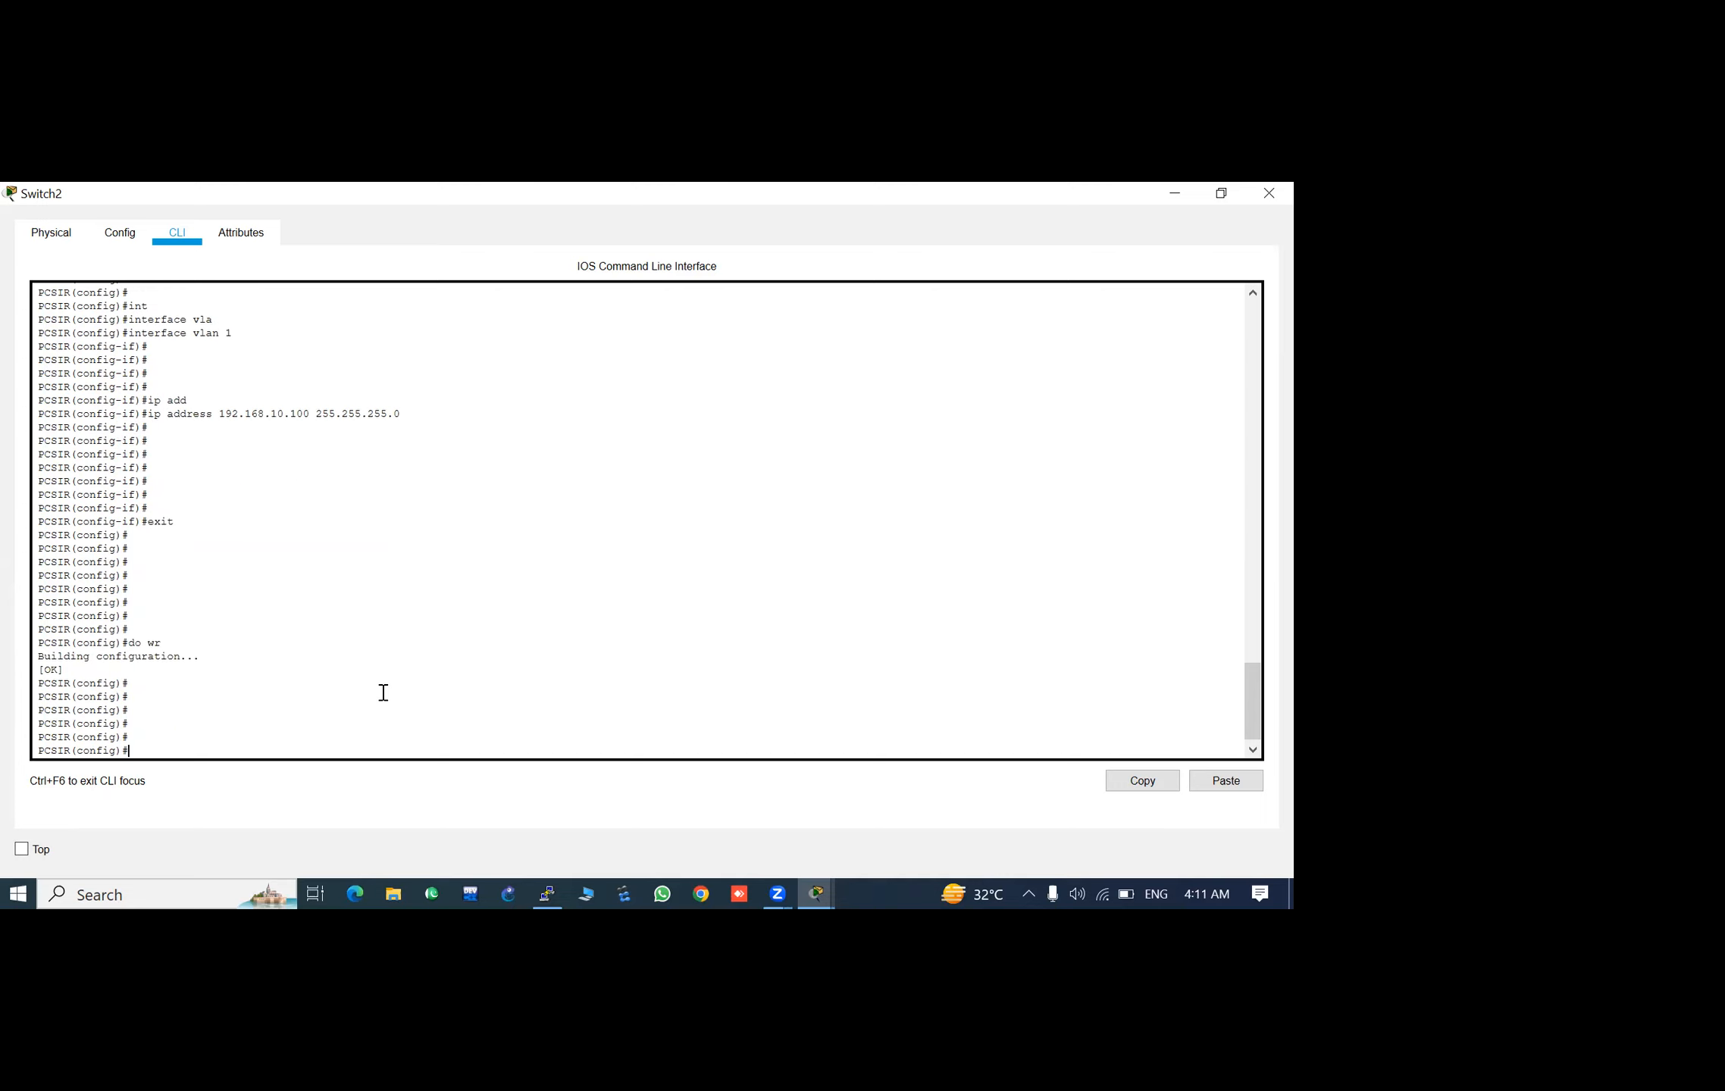
key(Return)
key(Return)
key(Return)
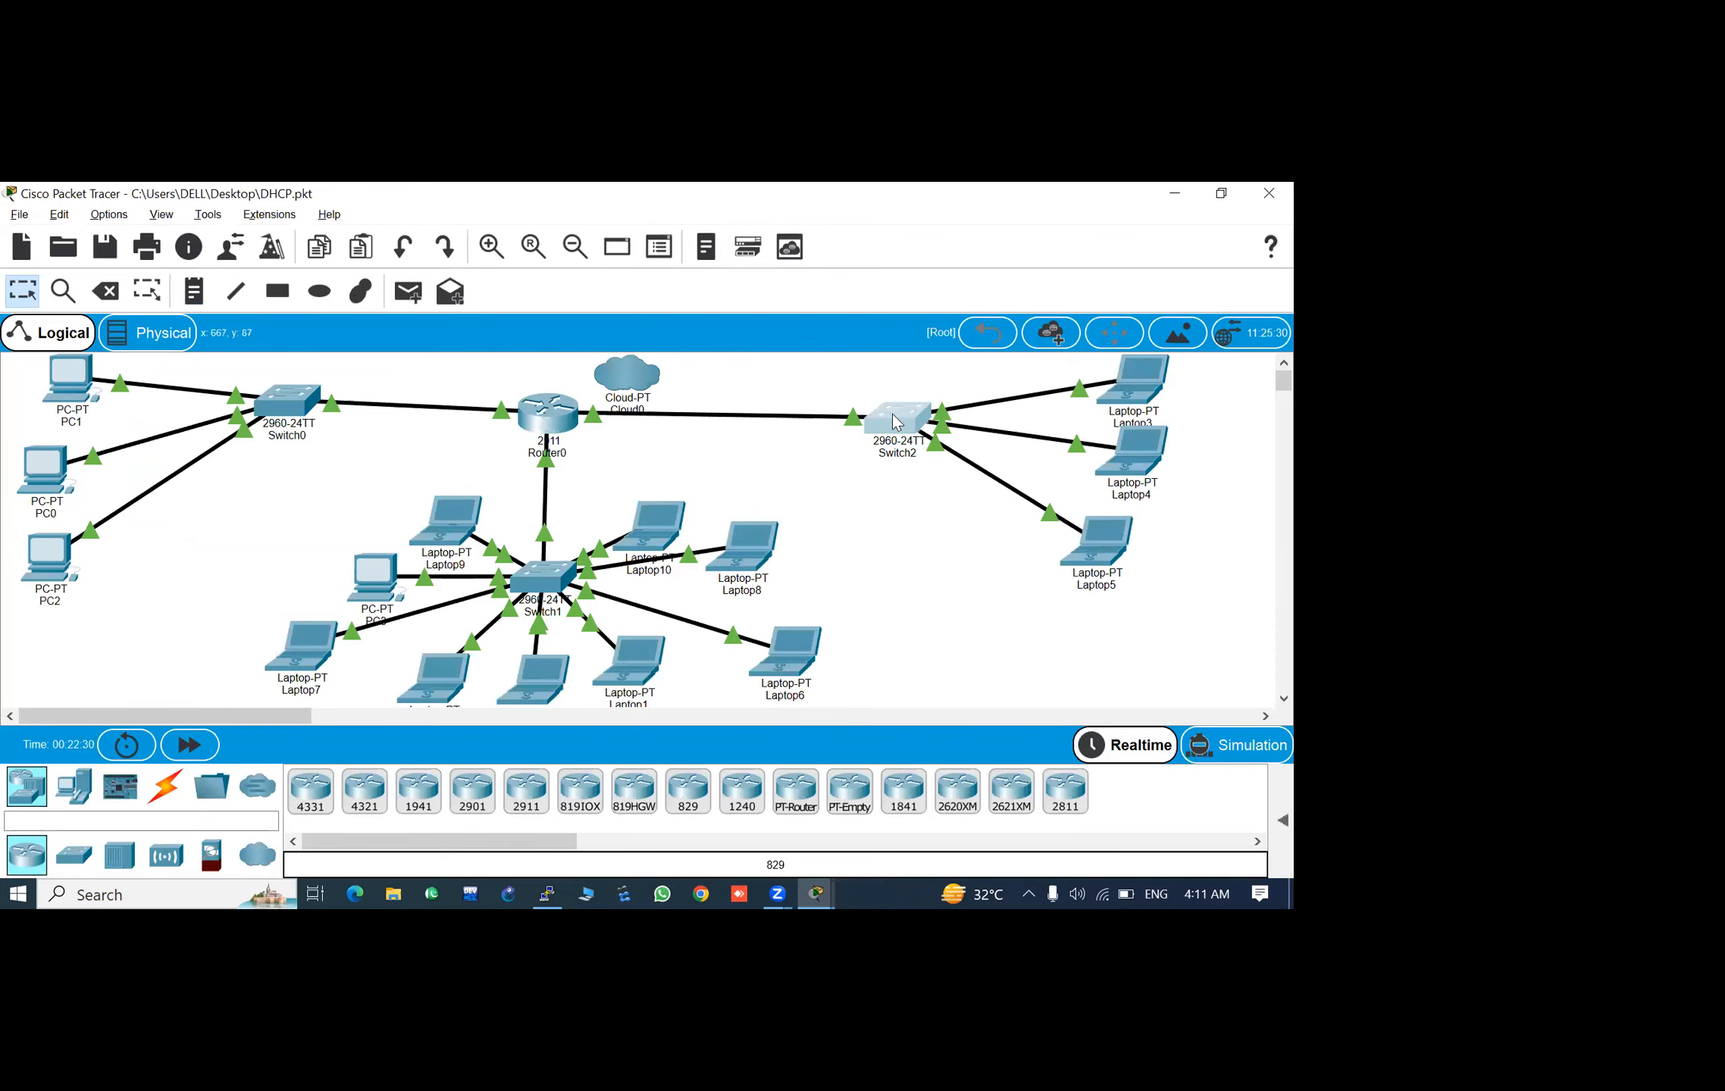
- Open the Command Prompt on Laptop3 in a maximized window
click(1143, 382)
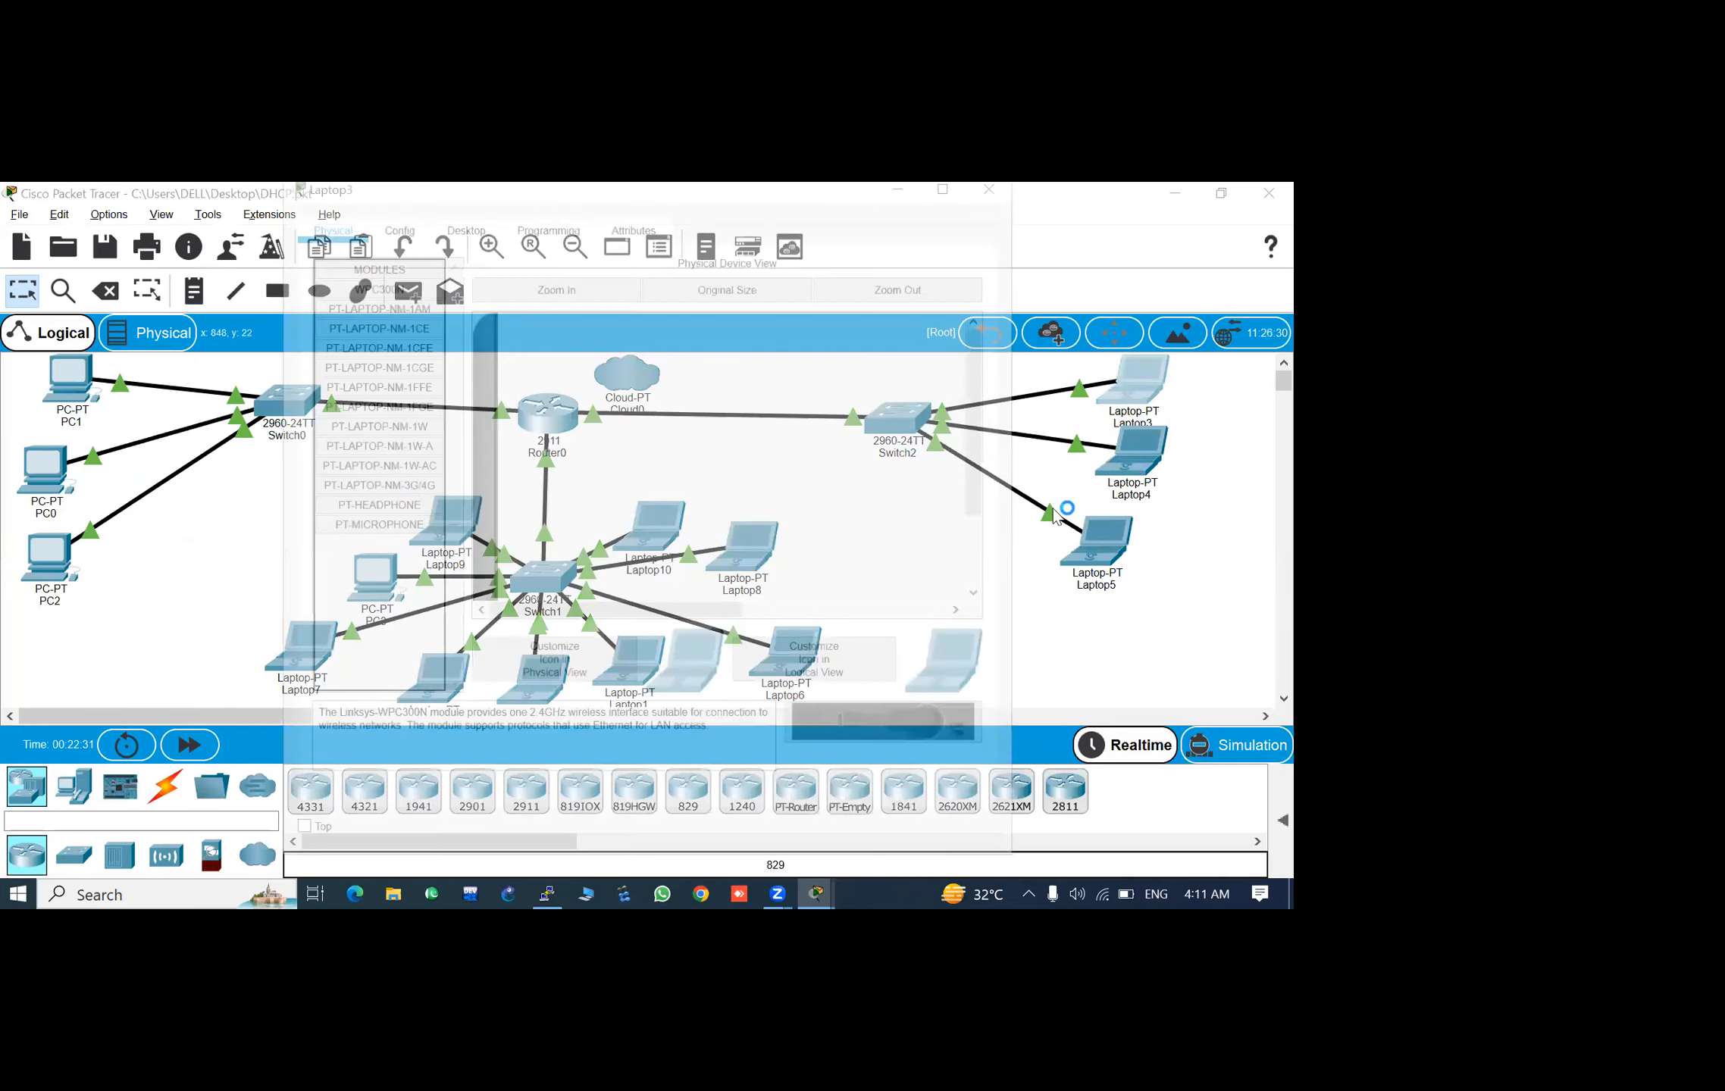
click(450, 232)
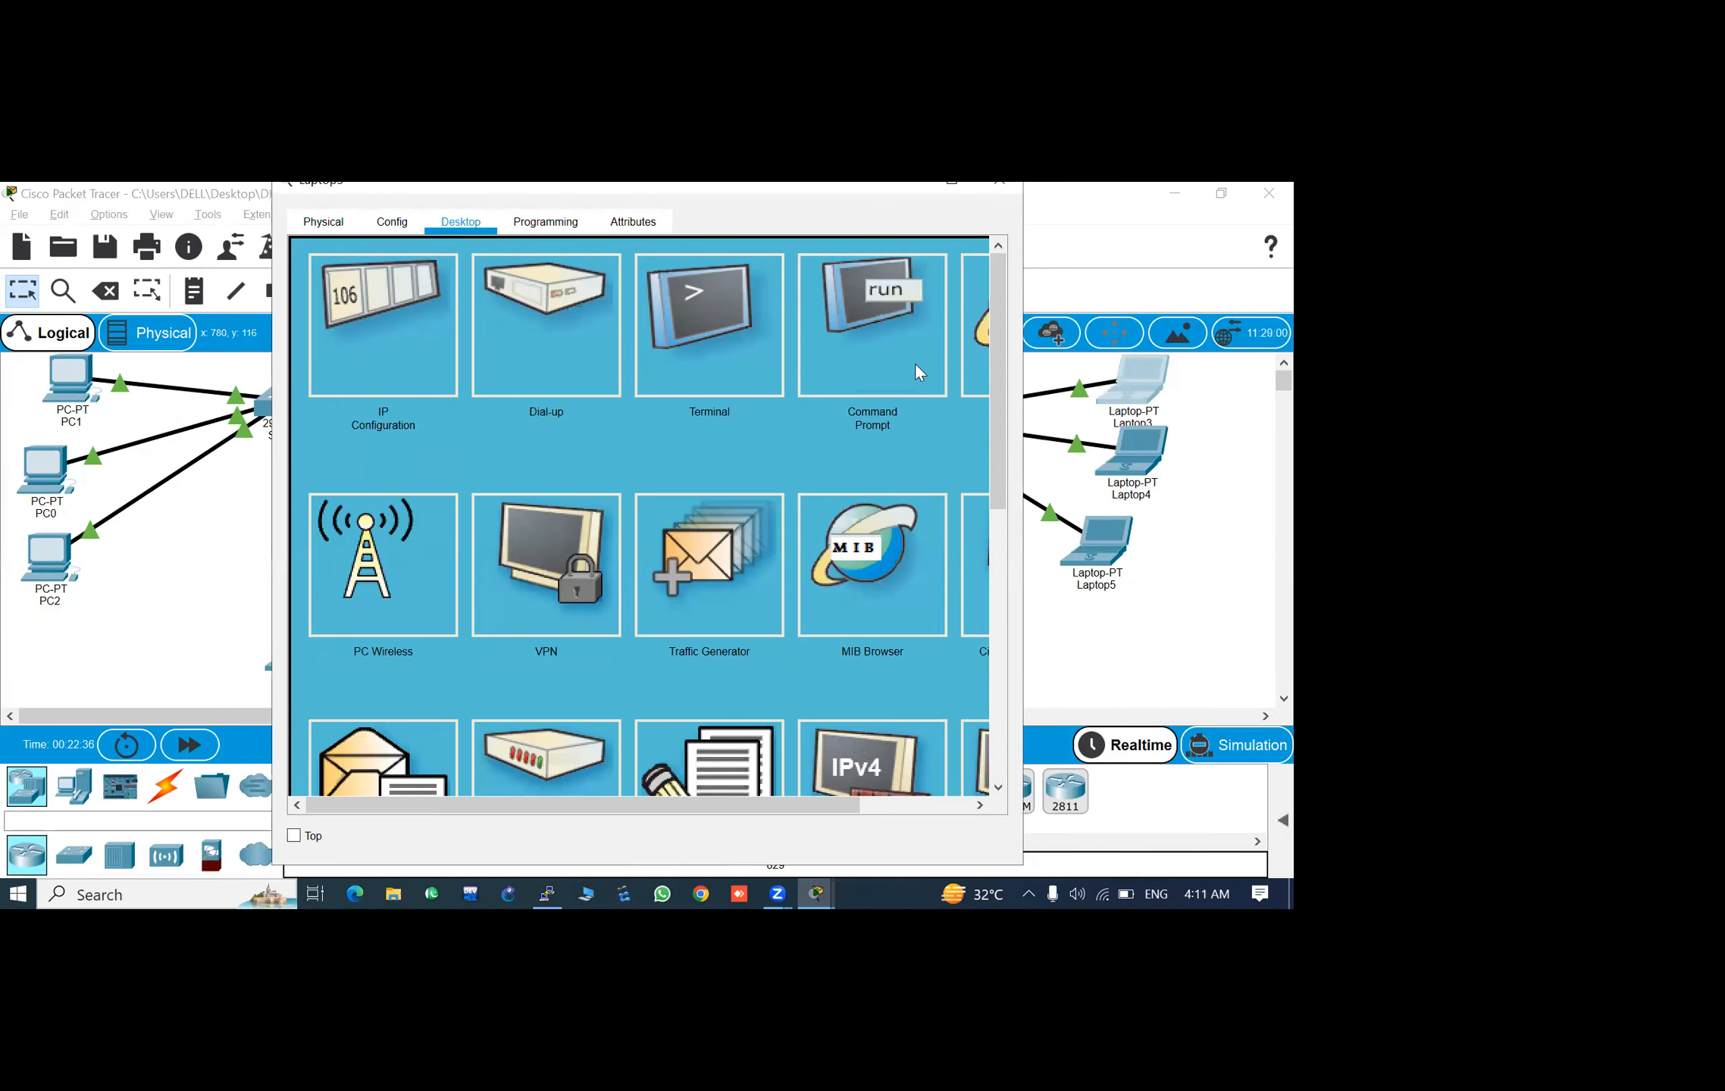
click(915, 362)
click(968, 191)
key(Return)
key(Return)
key(Return)
key(Return)
- Try a Telnet connection from Laptop3 to 192.168.10.100 and return to the network topology
text(telnet)
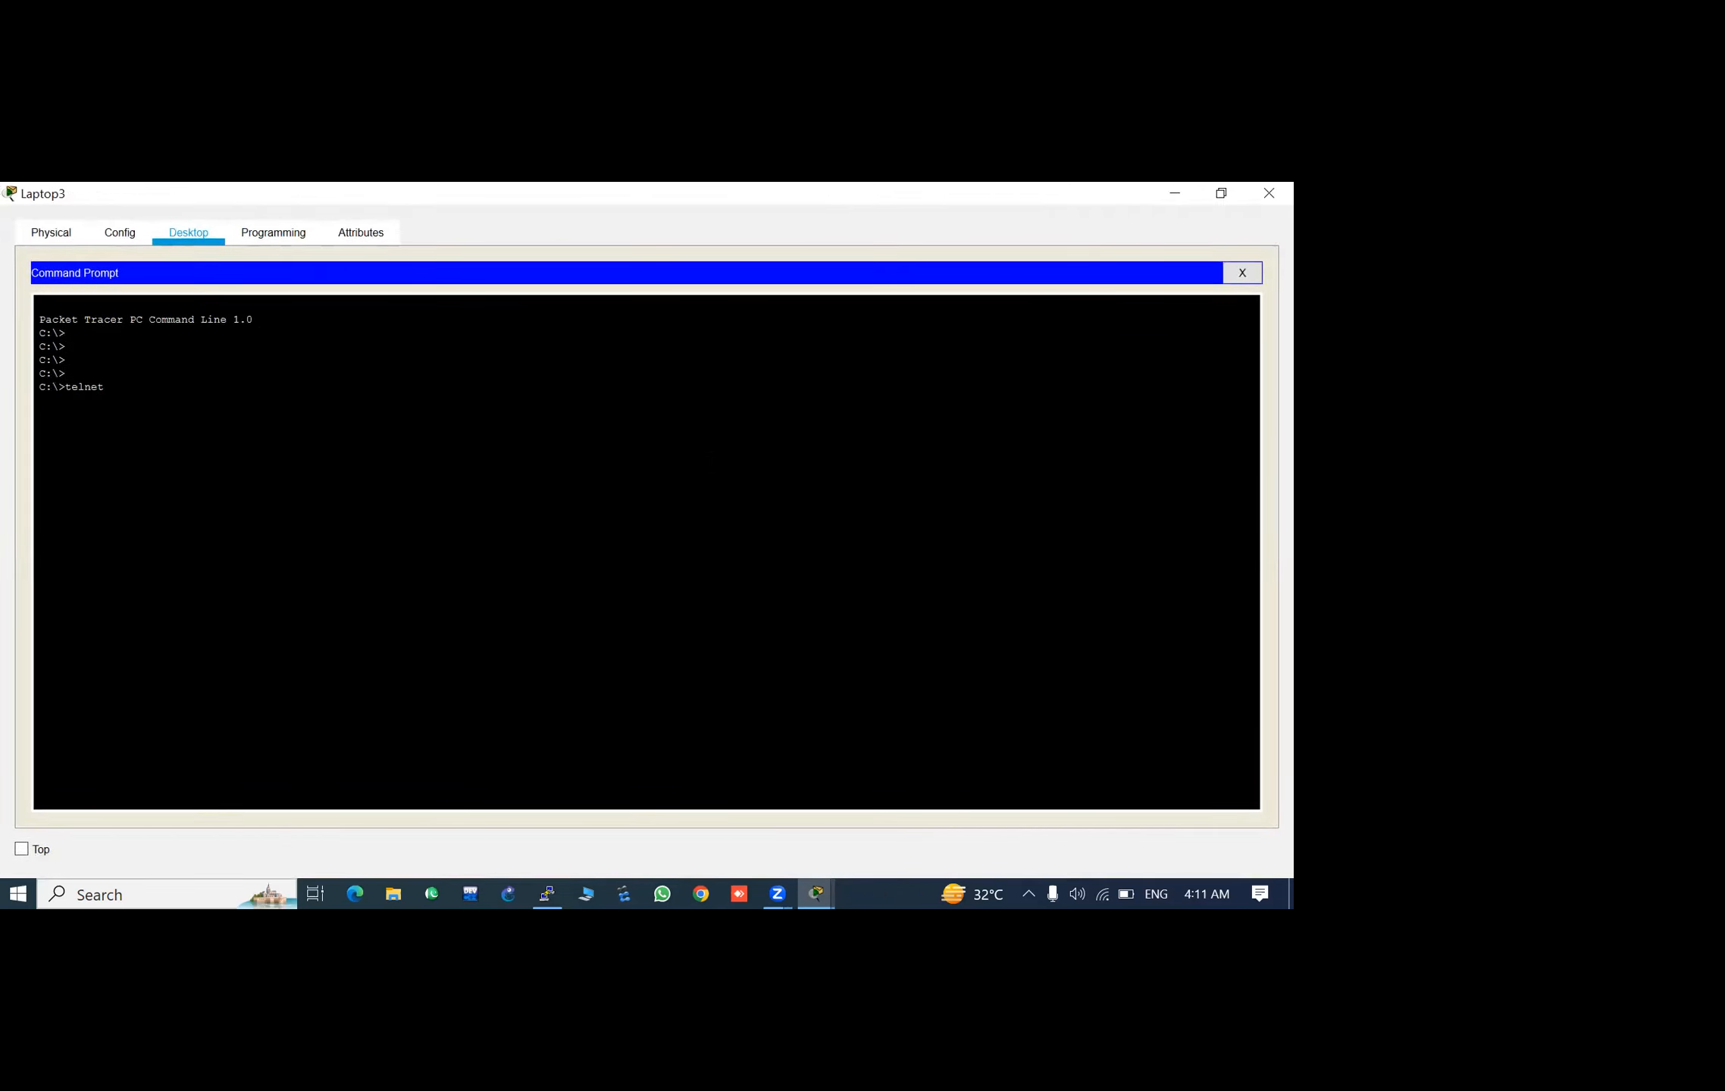
text( 192.168.10.100)
key(Return)
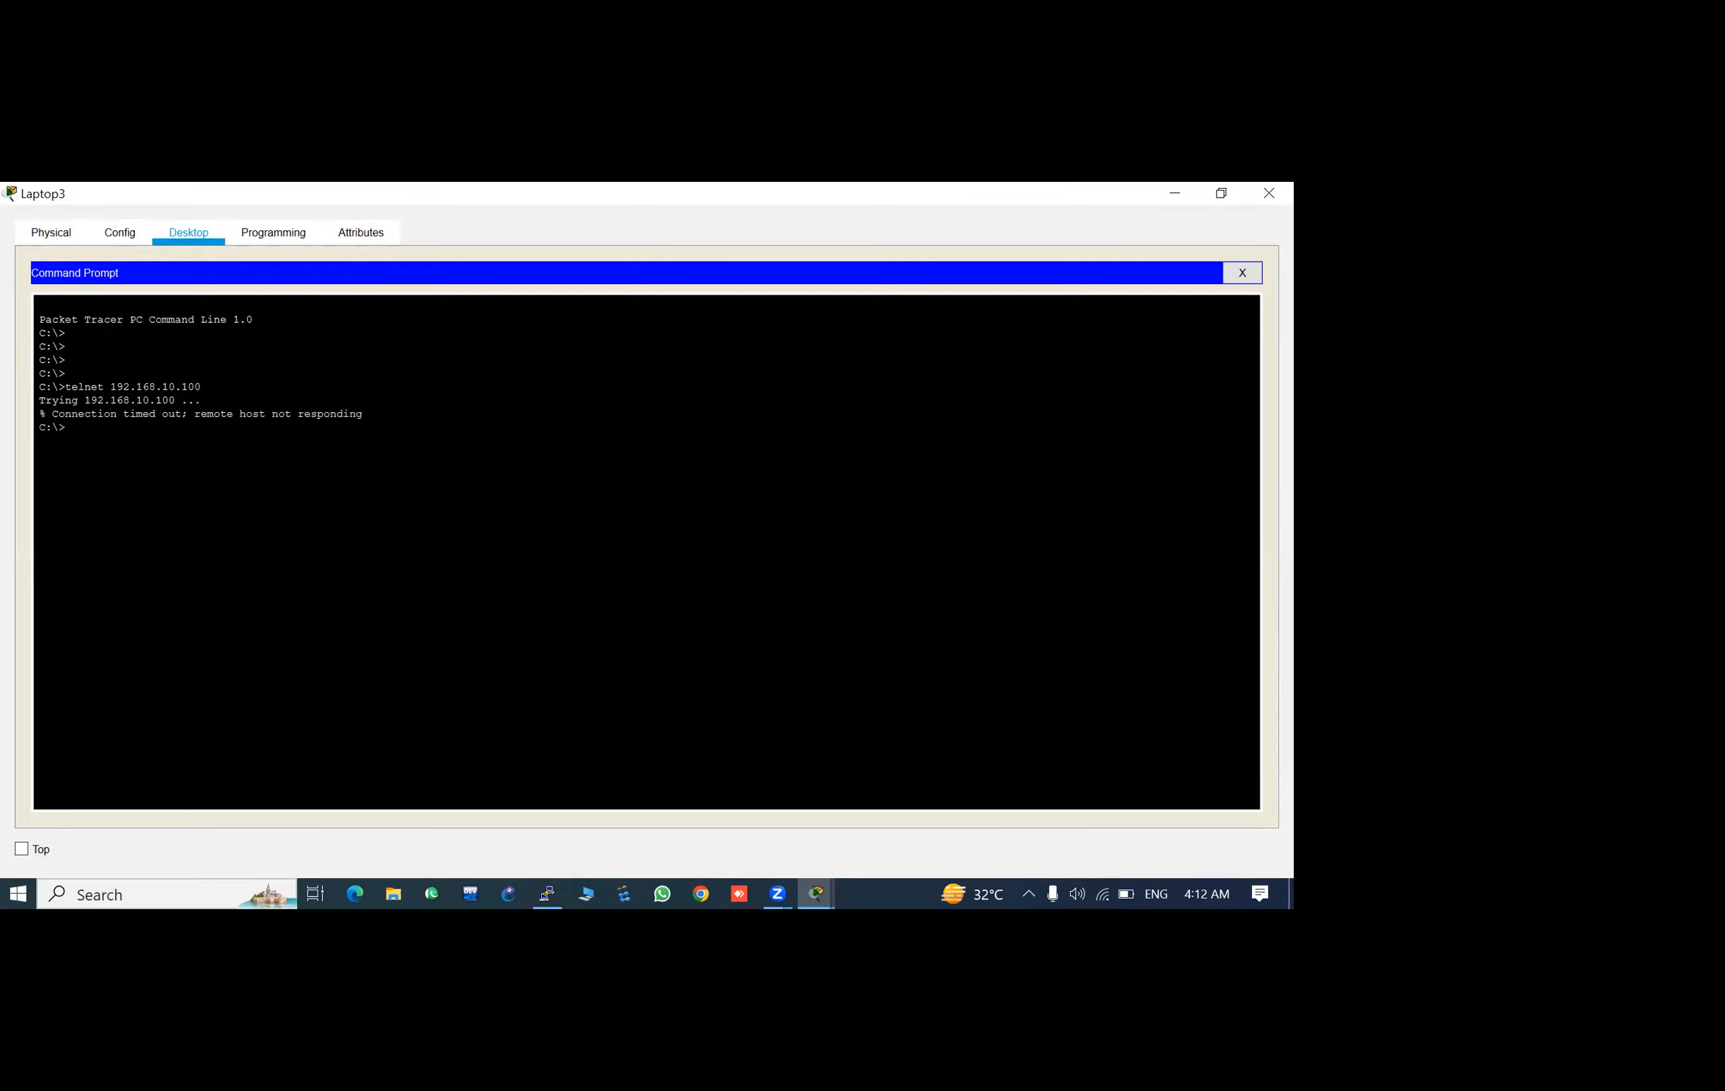
key(Return)
key(Return)
key(Return)
key(Return)
key(Return)
key(alt+Tab)
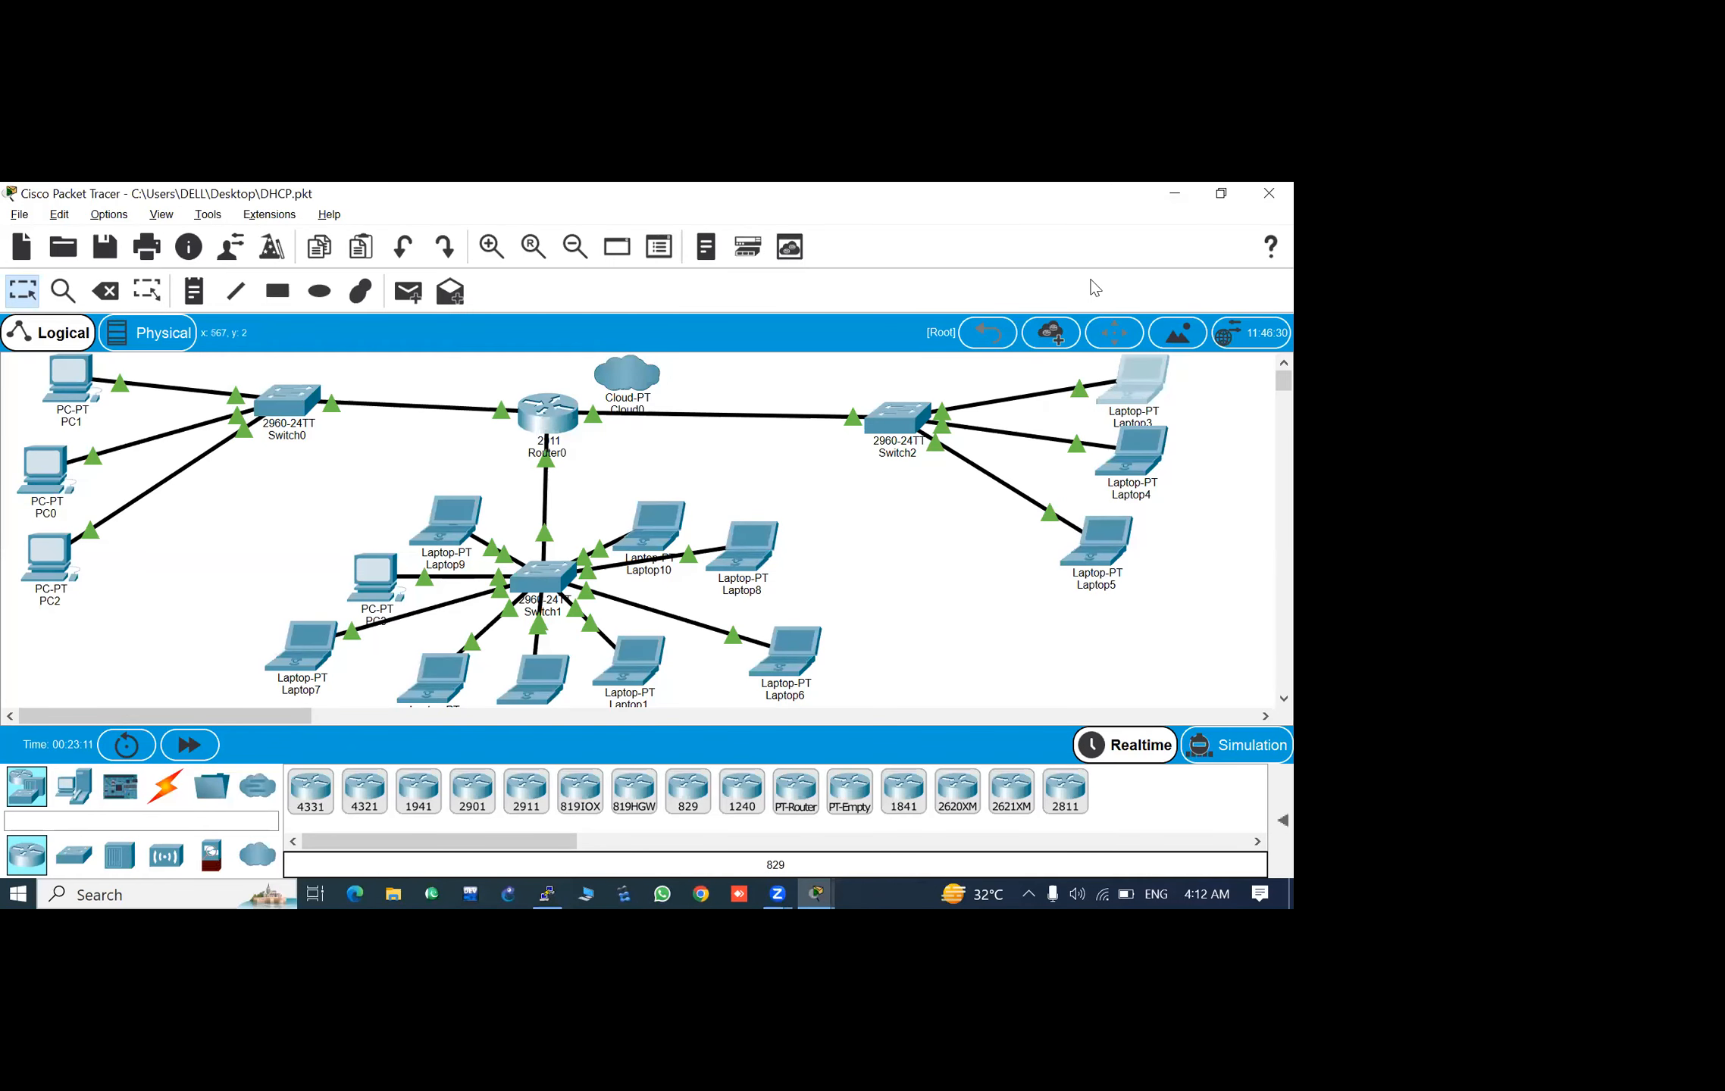
- Enable the VLAN 1 interface on Switch2 with the no shutdown command
click(898, 425)
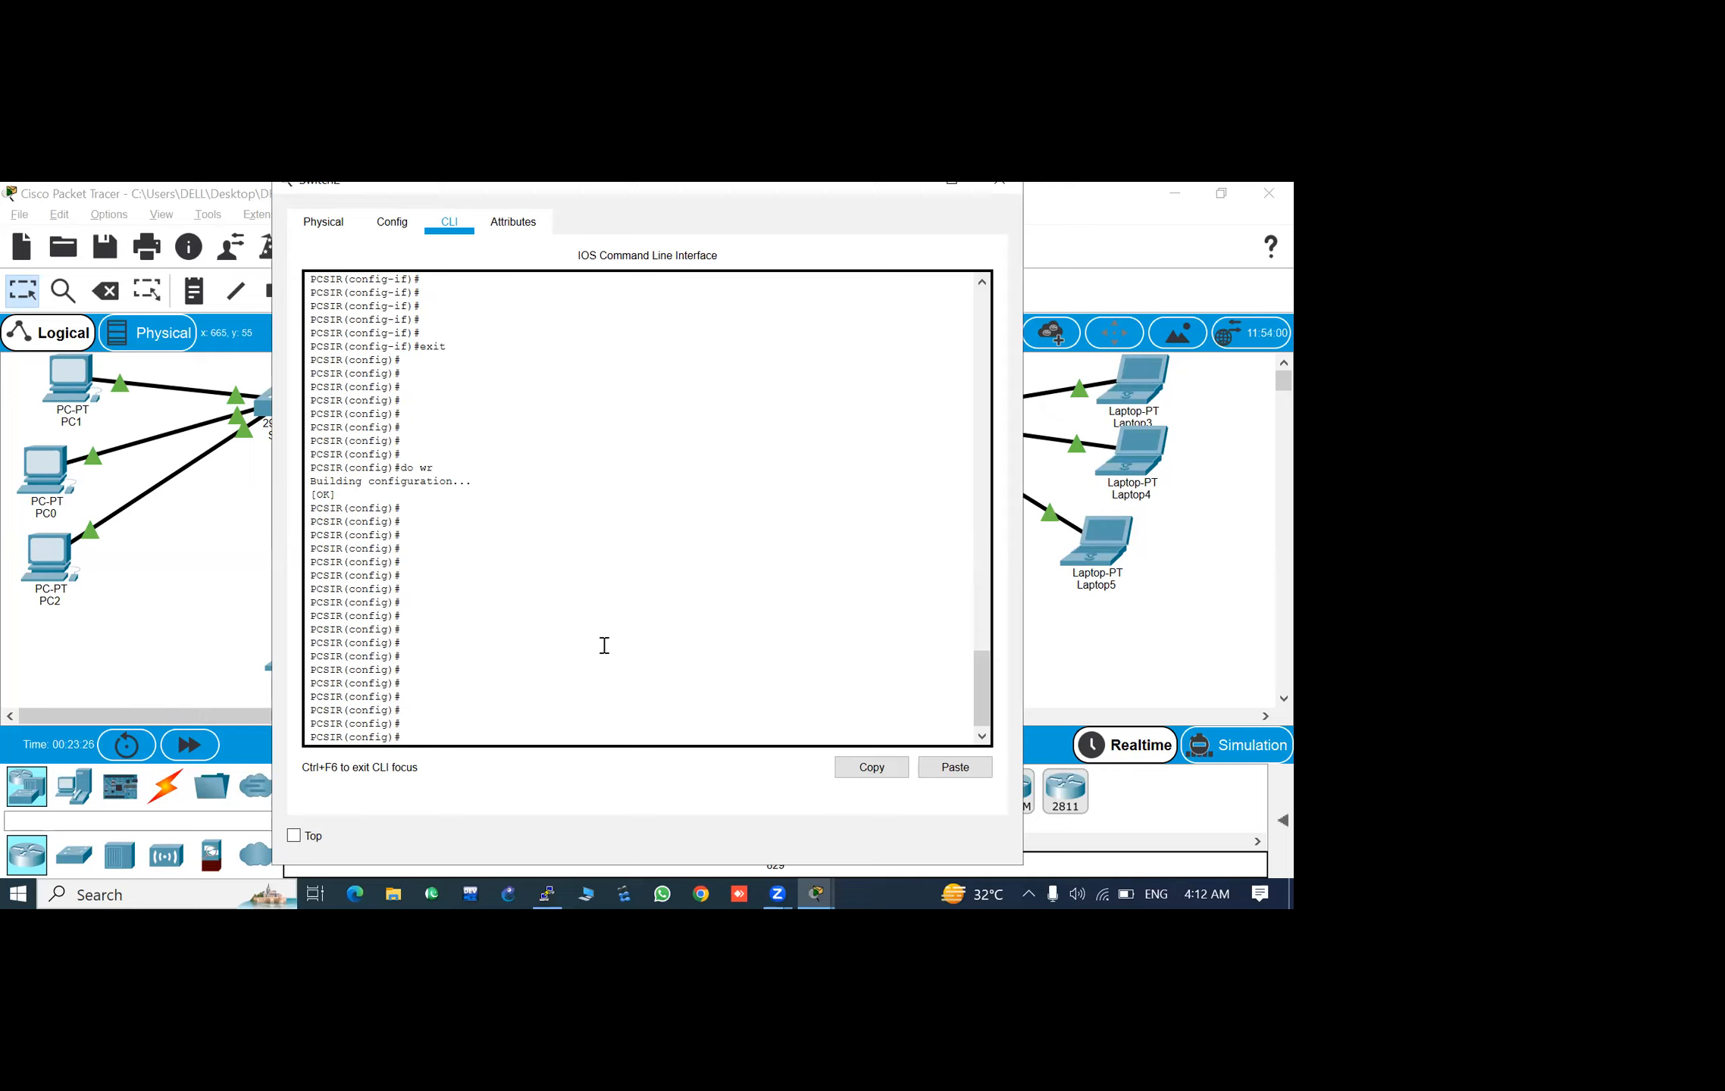
text(int)
key(Tab)
text(vla)
key(Tab)
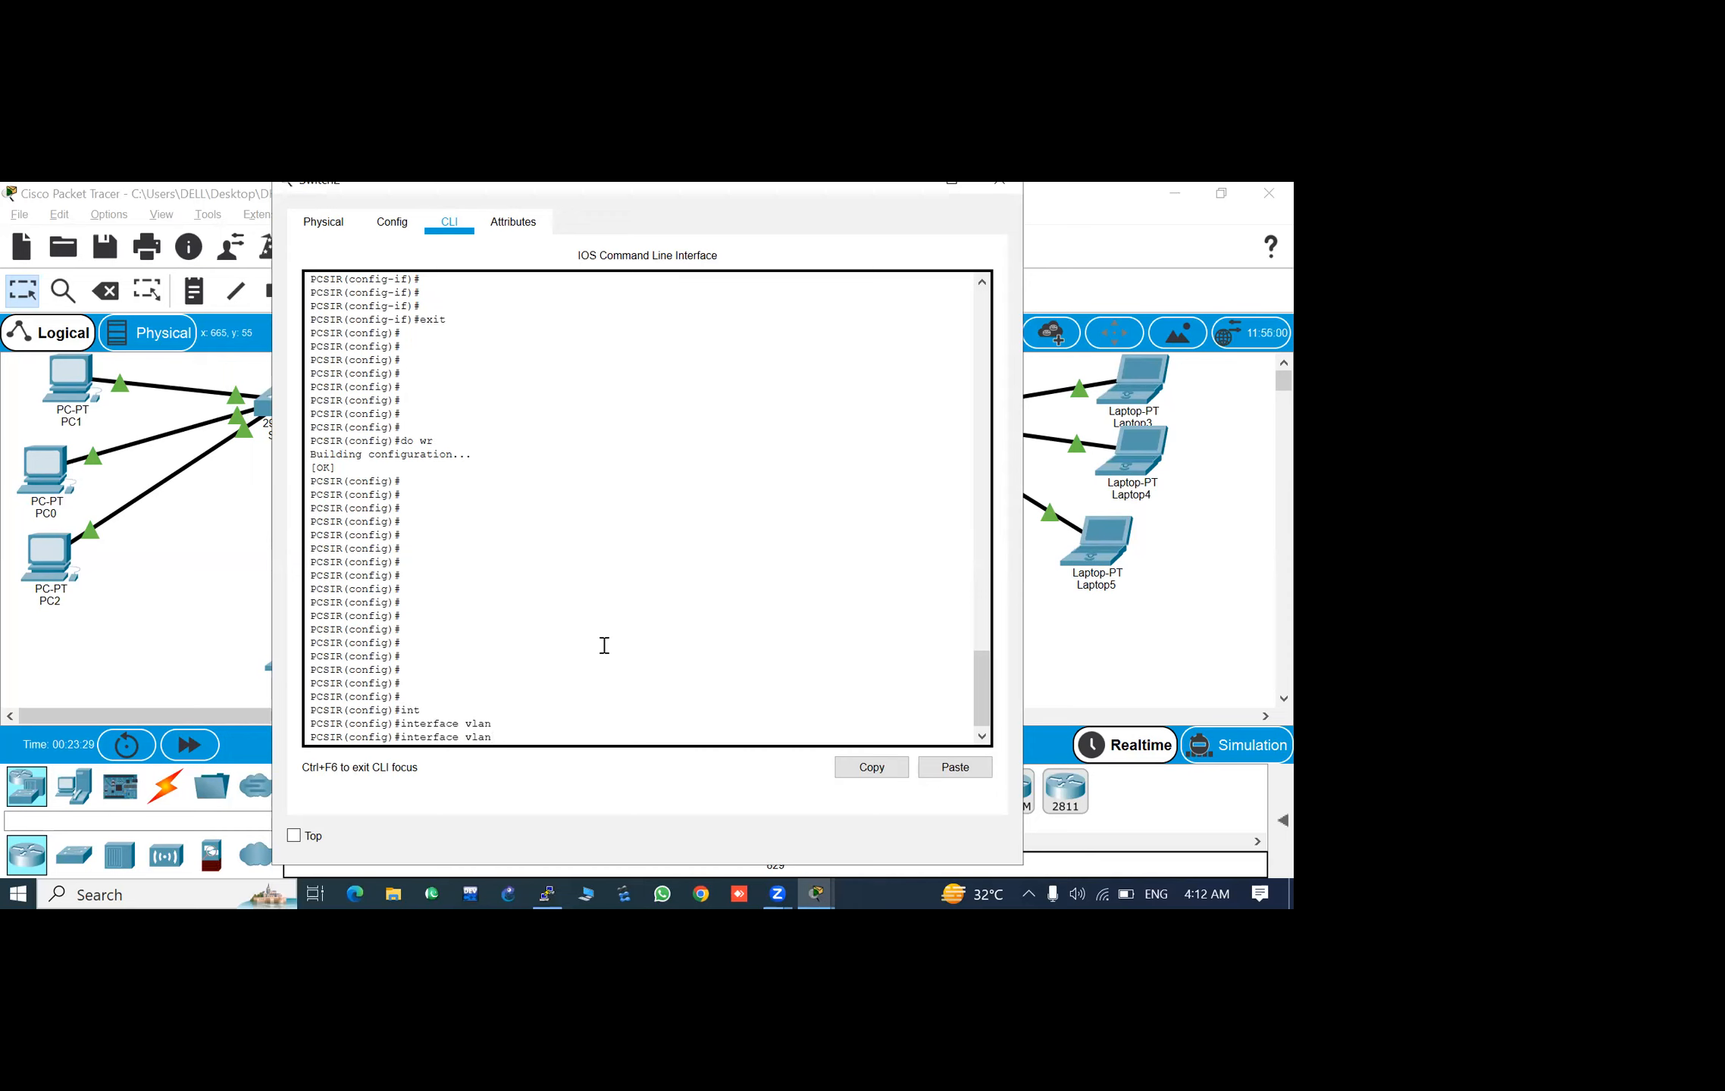
text(1)
key(Return)
key(Return)
key(Return)
key(Return)
text(no sh)
key(Tab)
key(Return)
key(Return)
key(Return)
key(Return)
key(Return)
key(Return)
key(Return)
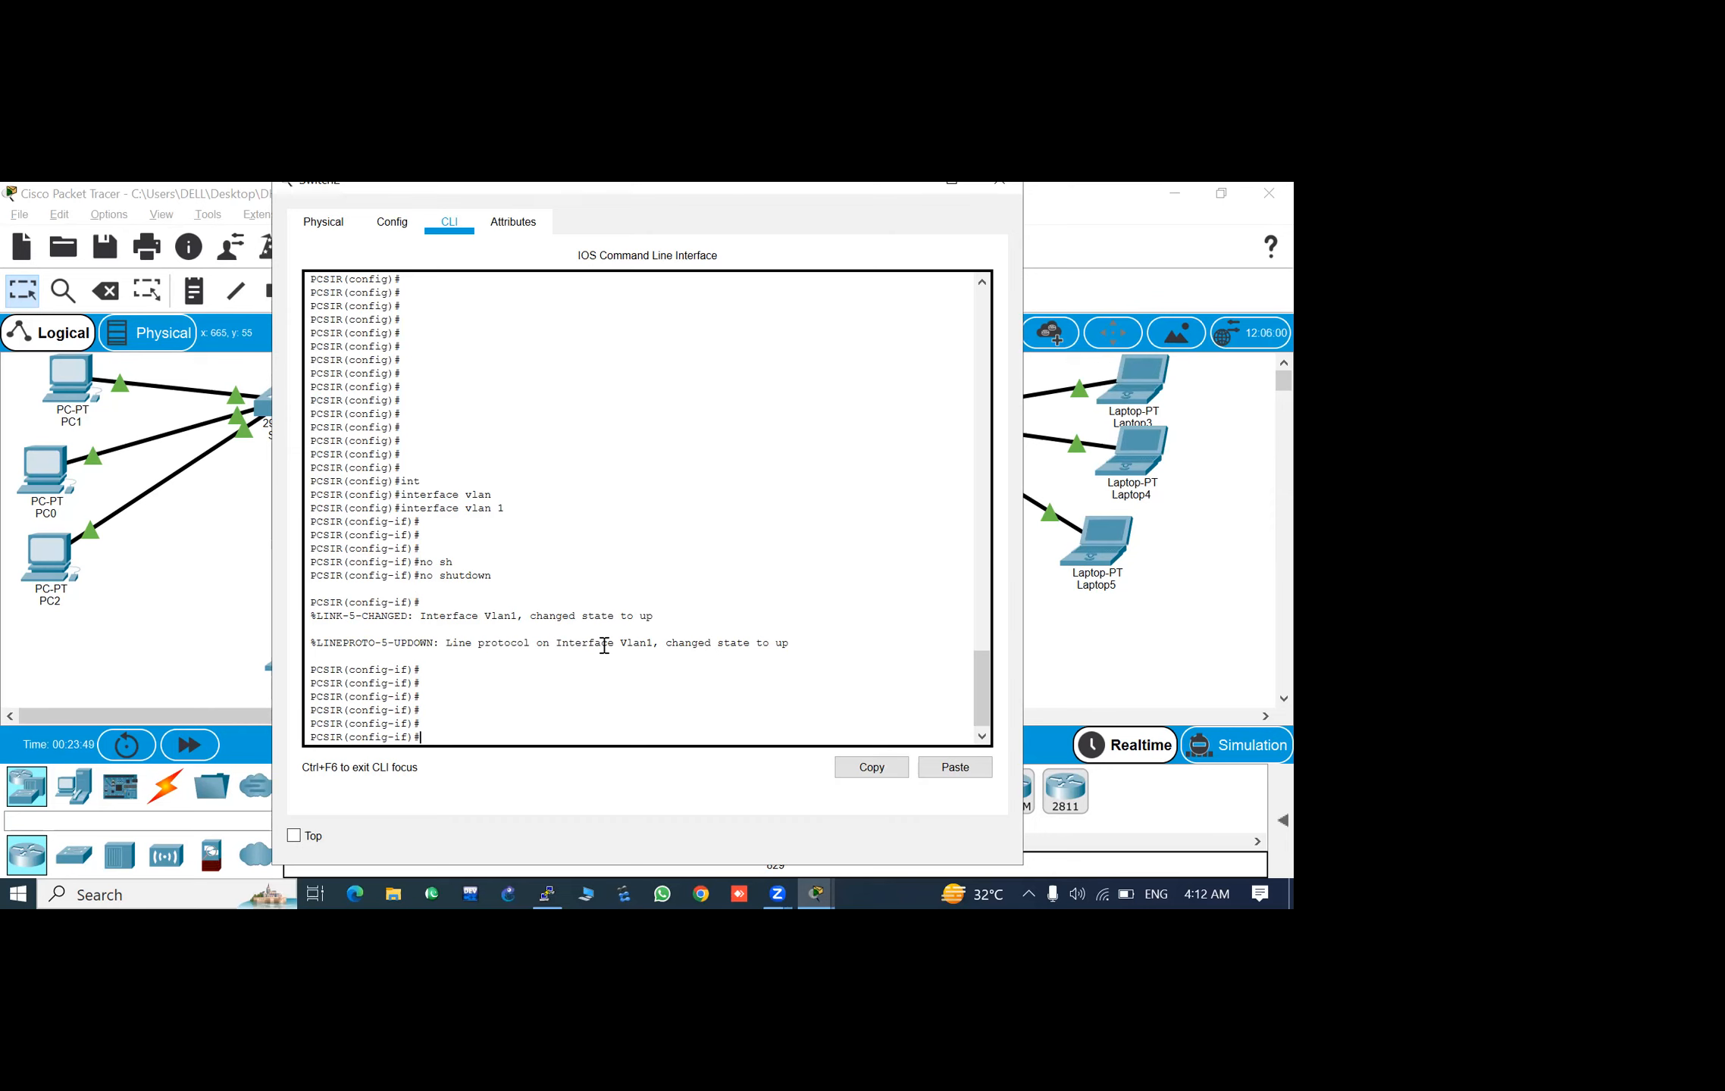
key(Return)
key(Return)
key(Return)
key(Return)
key(Return)
key(Return)
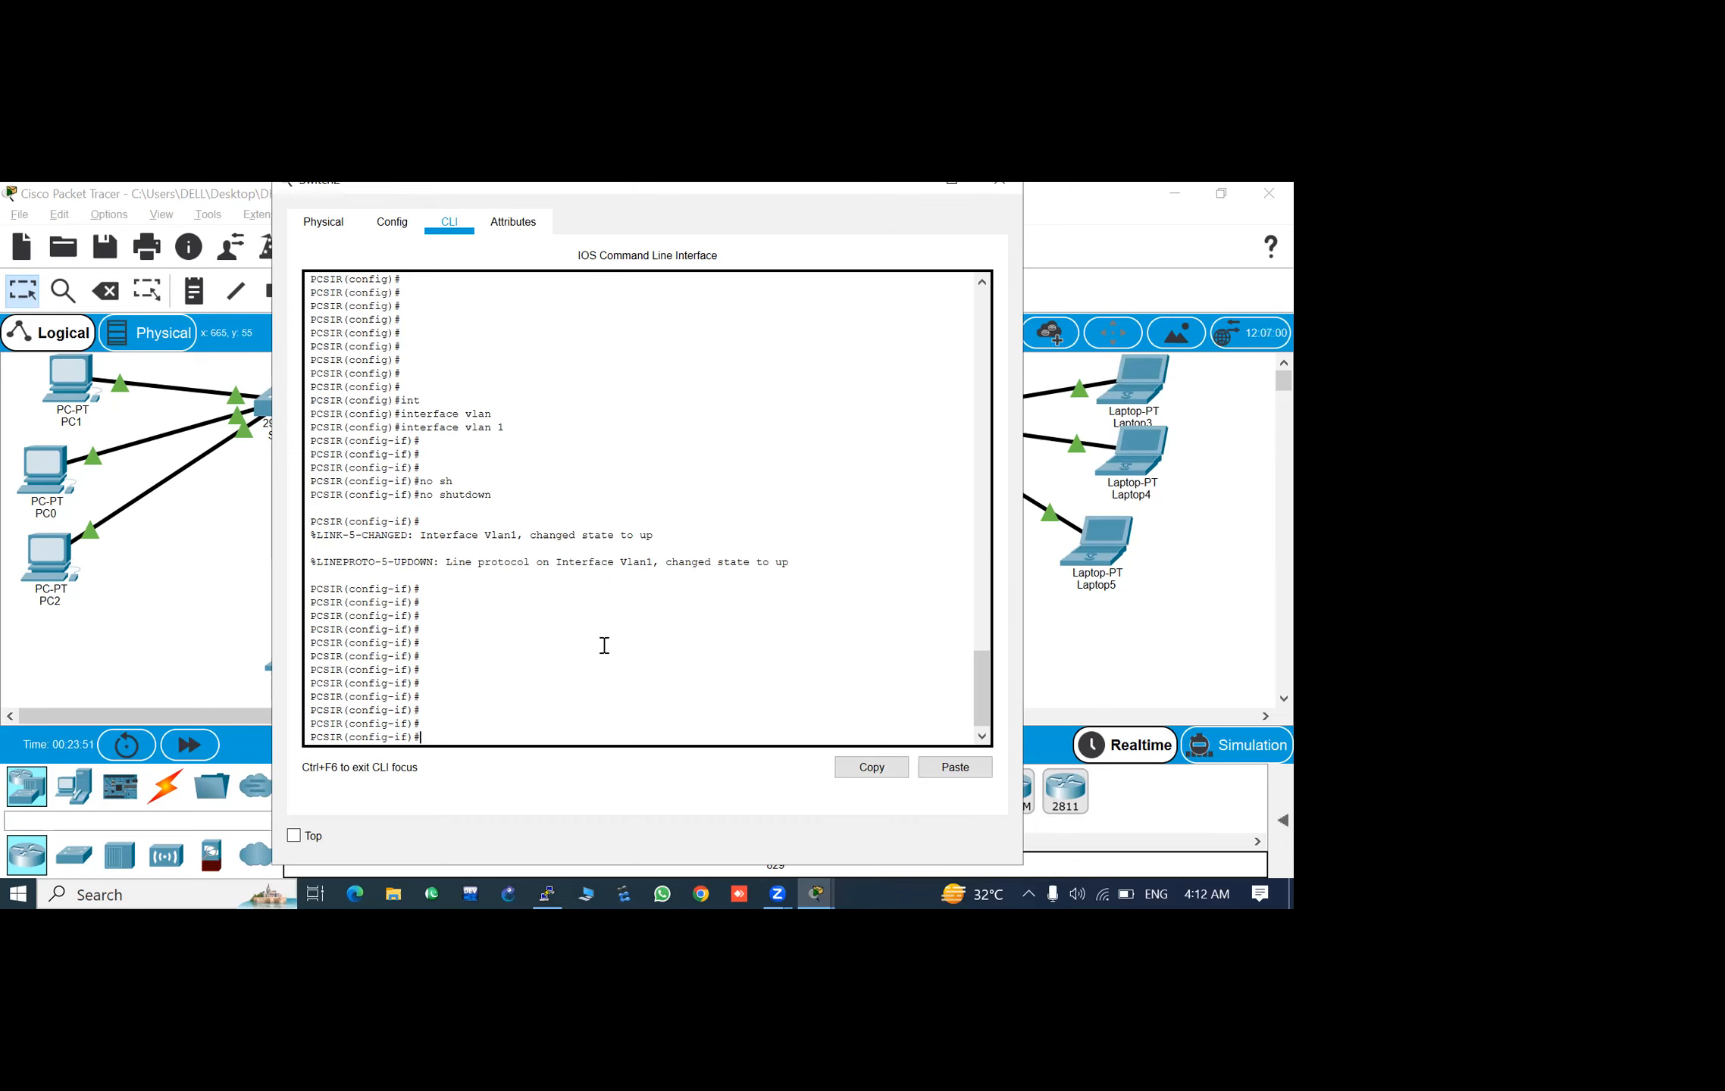
- Leave the VLAN 1 interface configuration, try to save the configuration, and close the Switch2 window
text(exit)
key(Return)
key(Return)
key(Return)
key(Return)
key(Return)
text(do we)
key(Return)
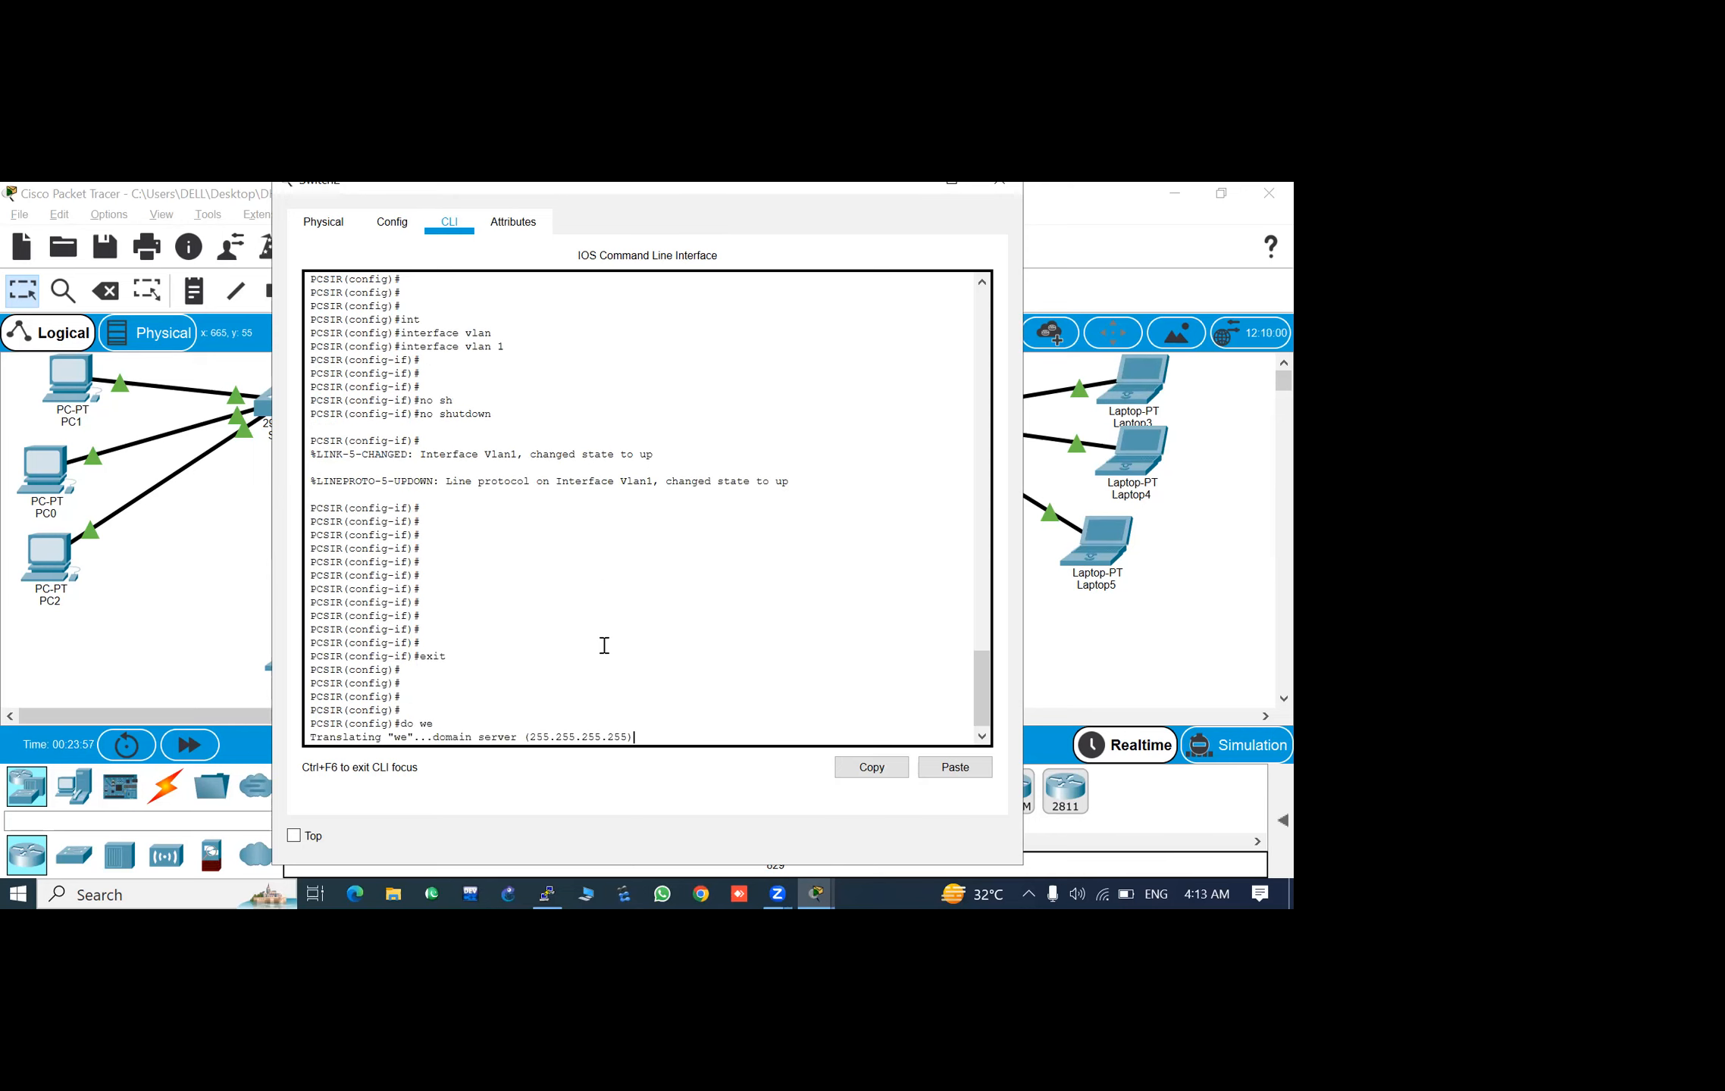
click(1000, 183)
- Repeat the Telnet connection attempt from Laptop3 to 192.168.10.100 and close the laptop window
click(1137, 385)
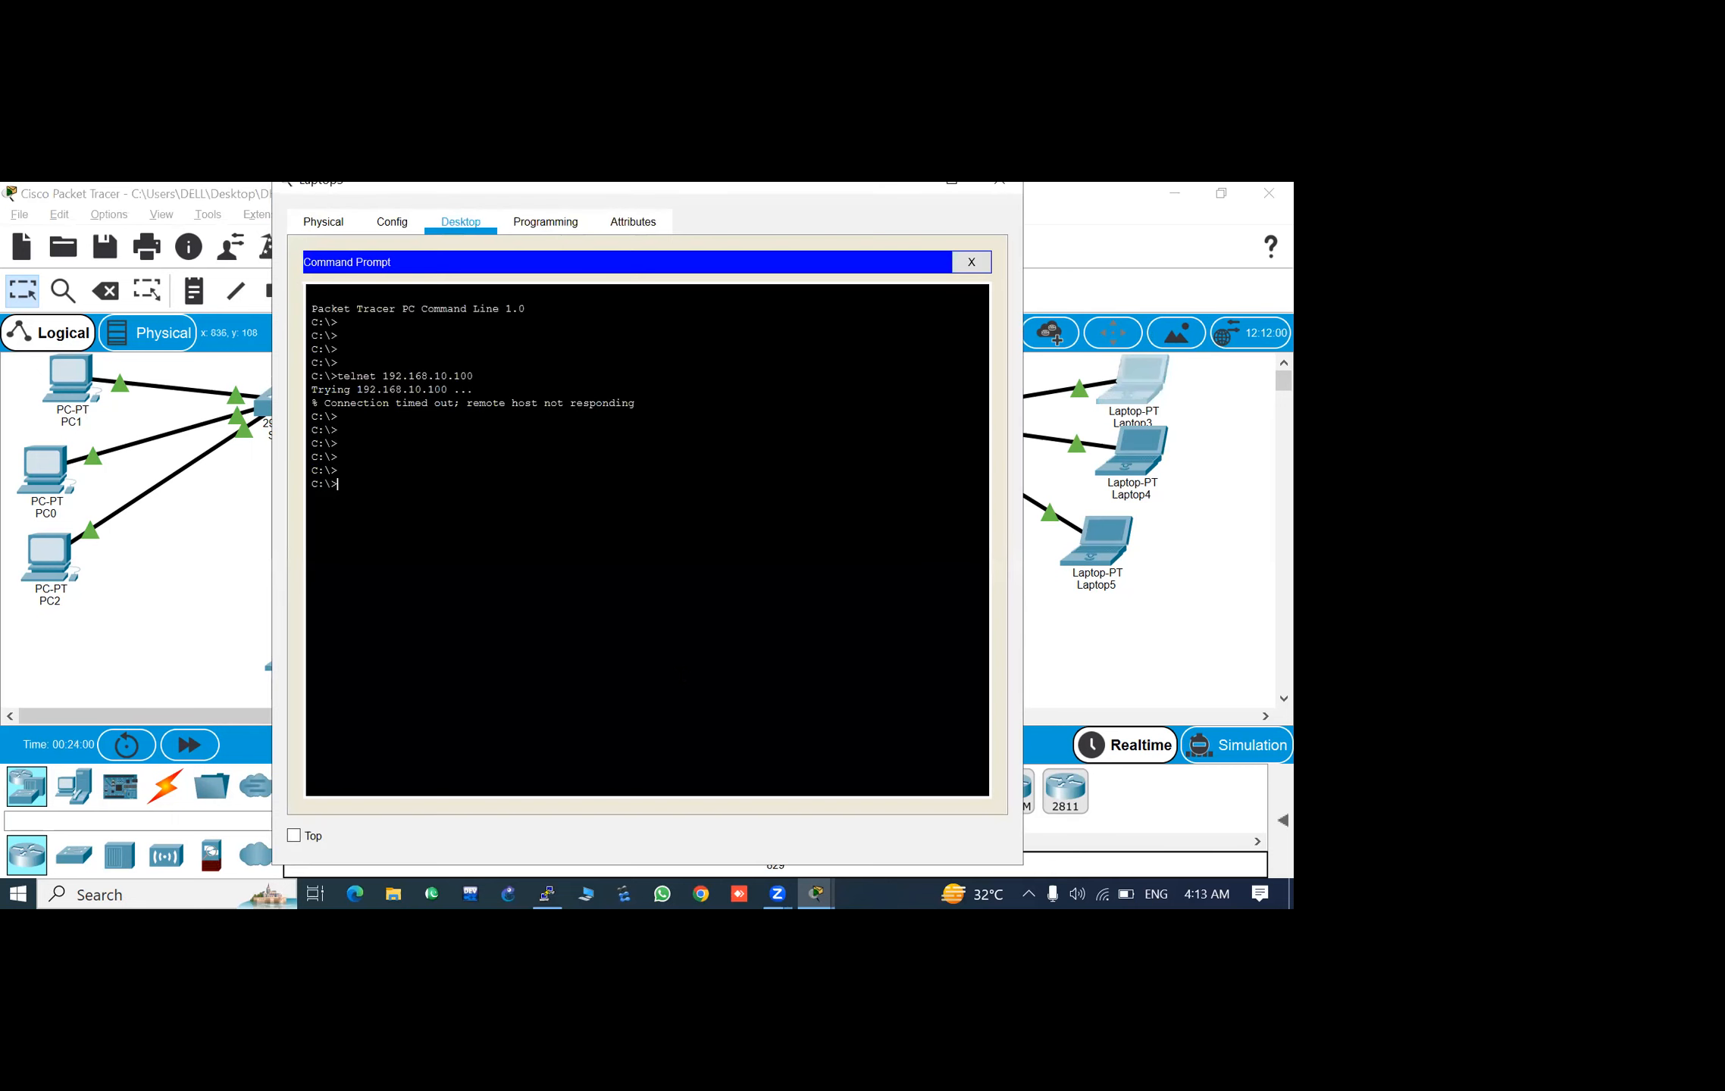
key(Return)
key(Up)
key(Return)
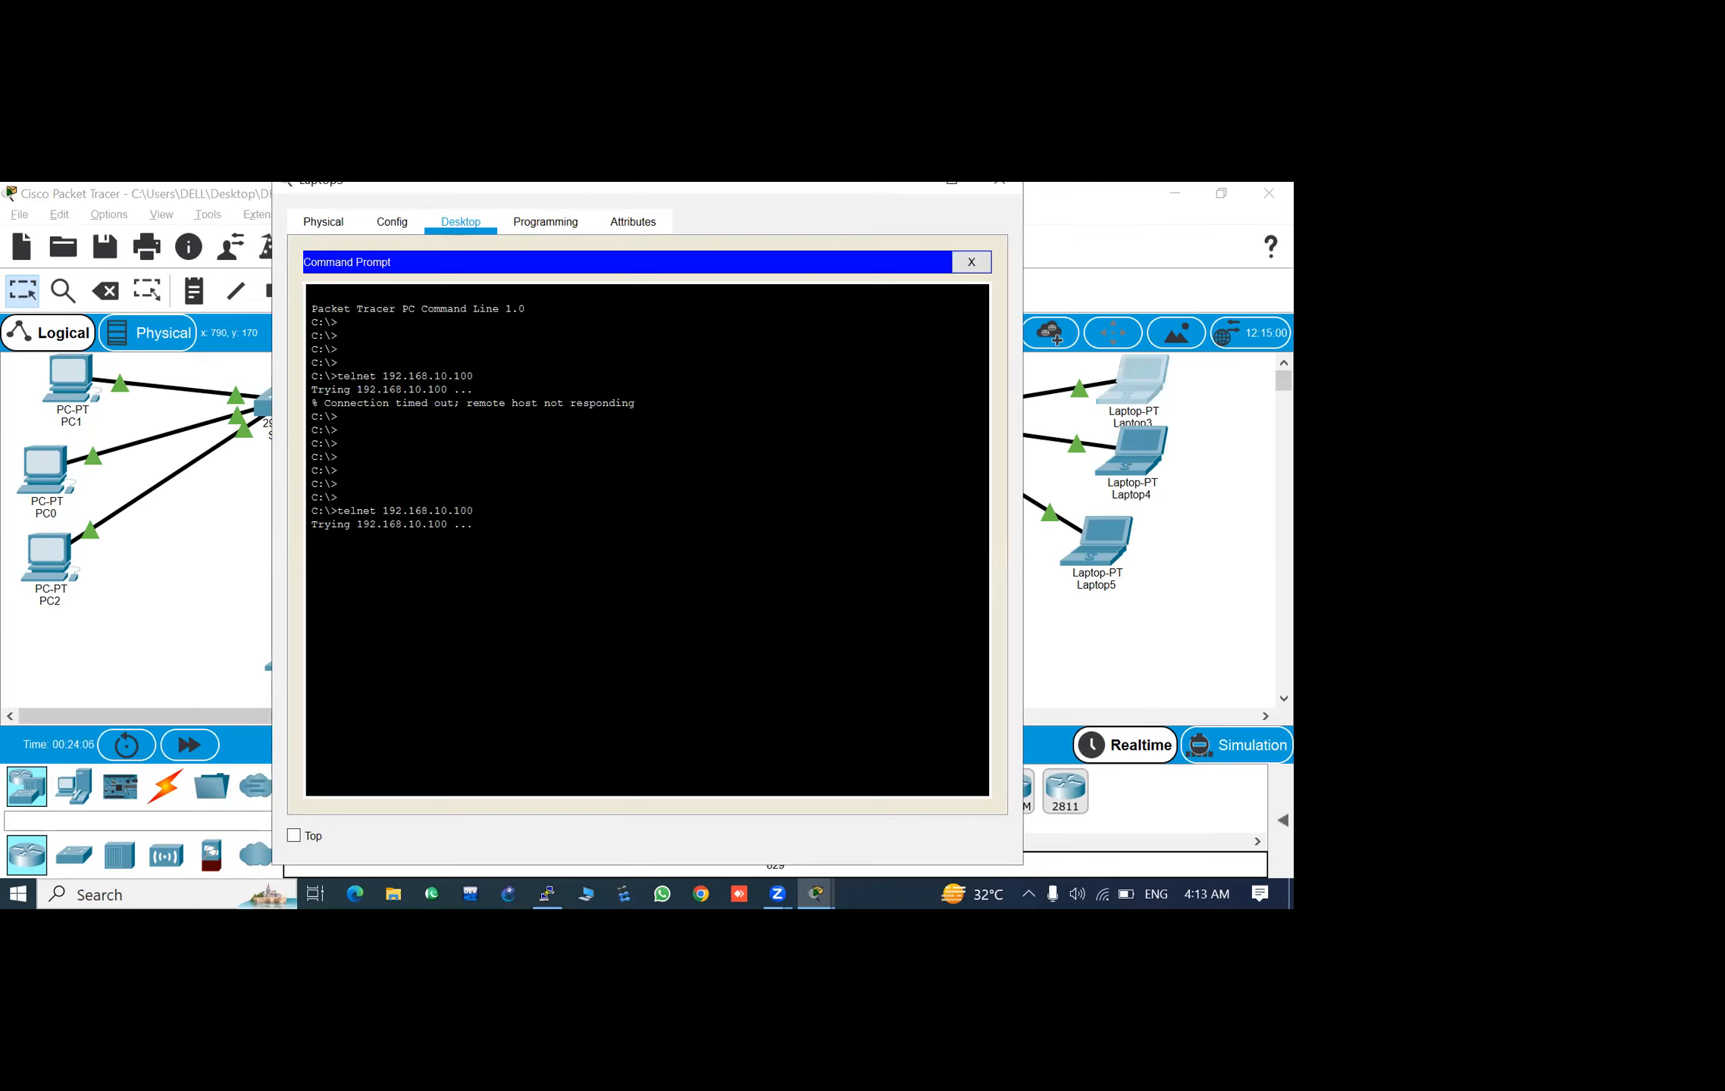
key(Return)
key(Return)
key(Return)
key(Return)
key(Return)
key(Return)
key(Return)
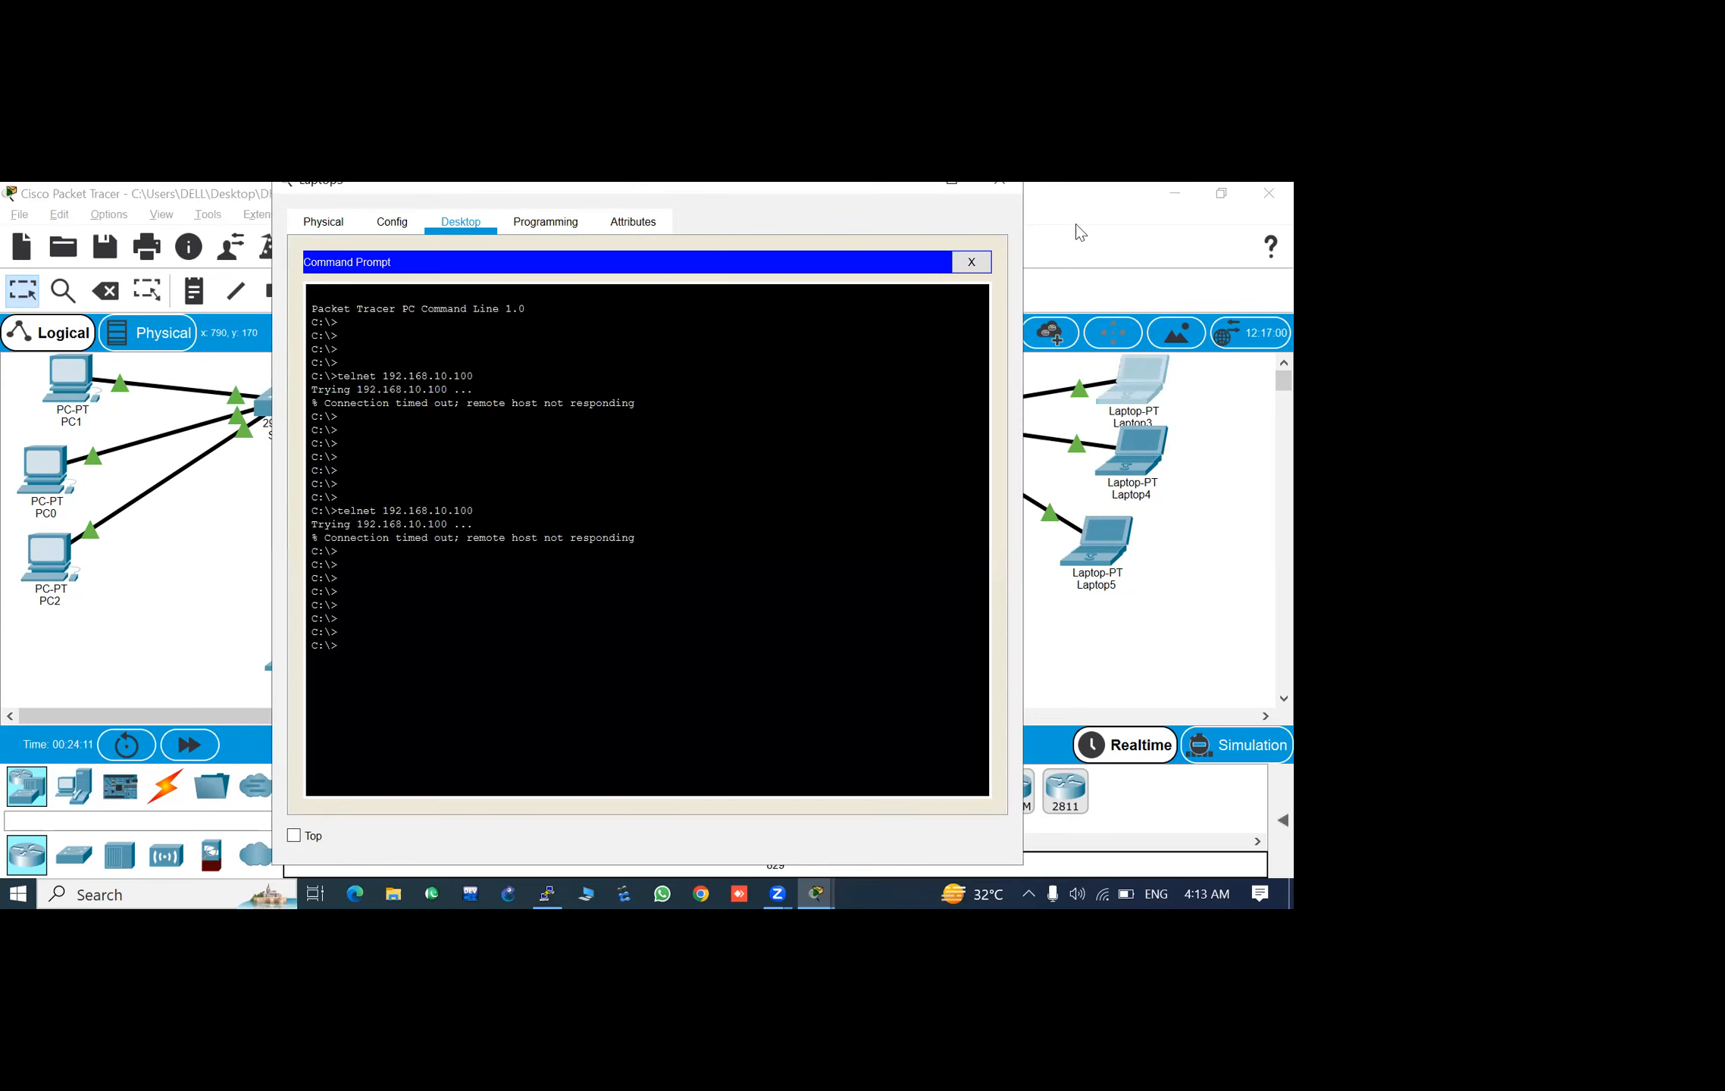
click(999, 182)
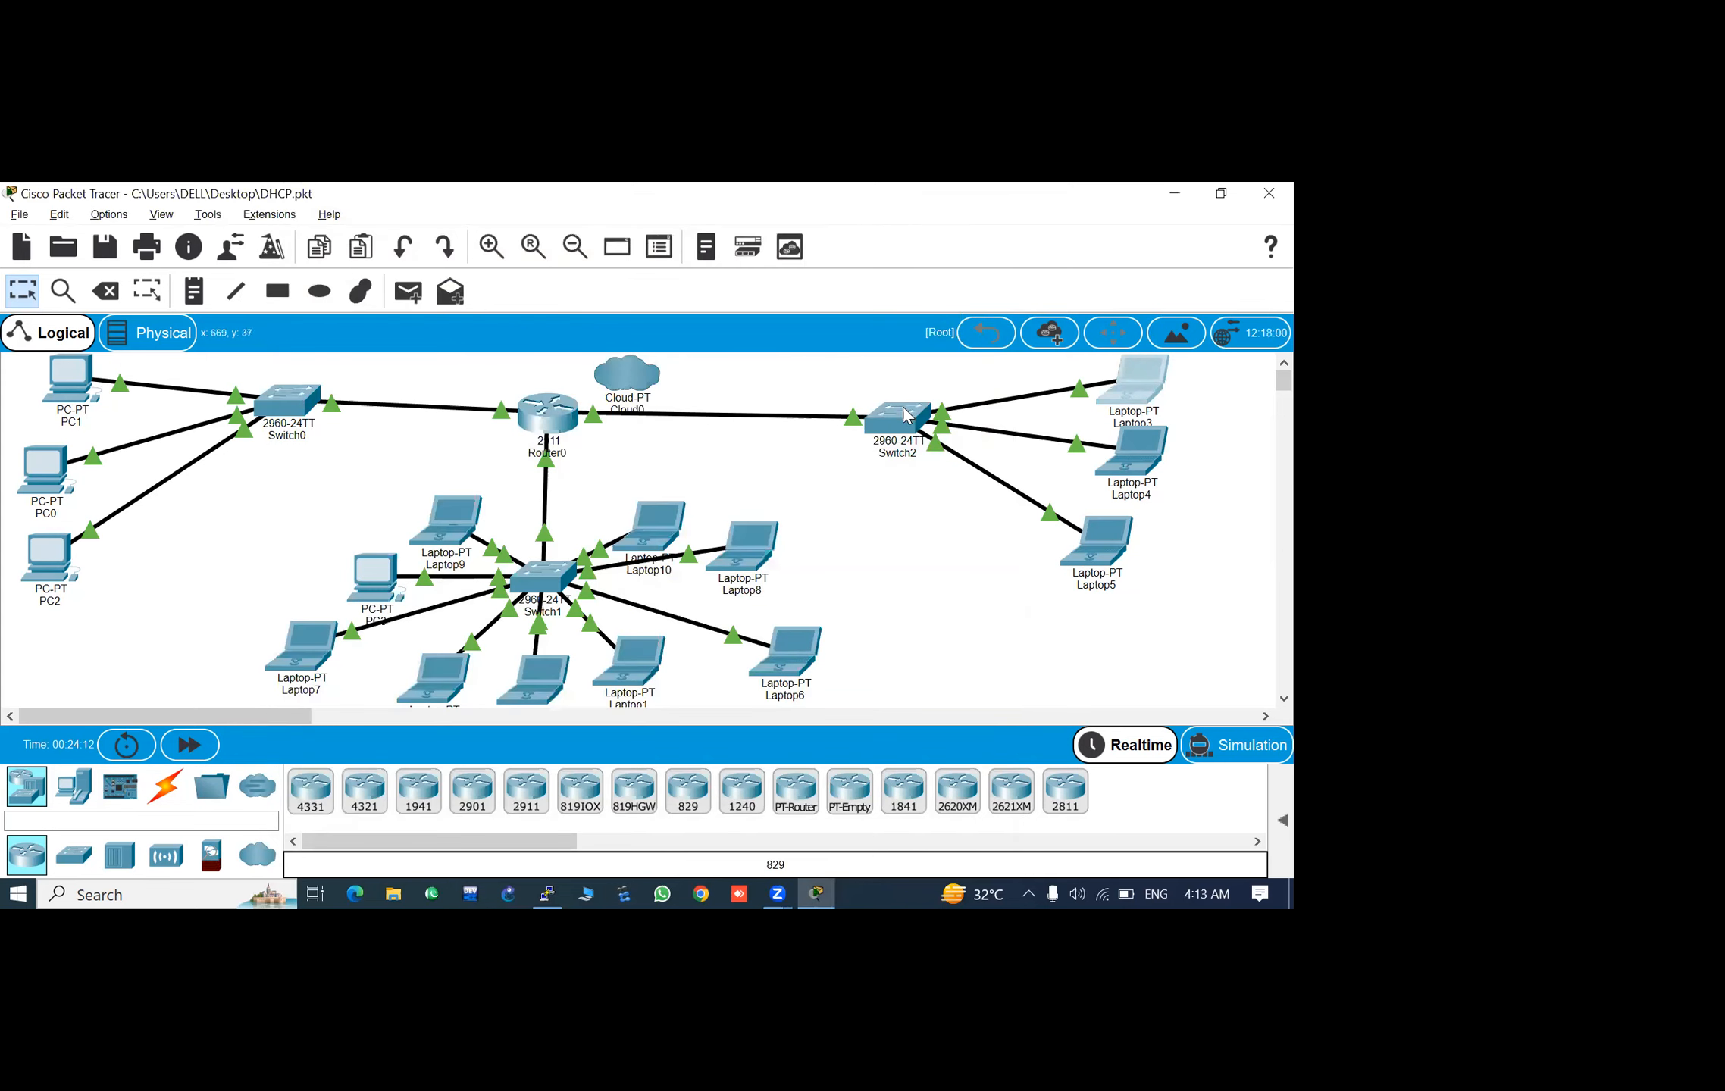
- Open the Switch2 command line and leave global configuration mode with the exit command
click(908, 416)
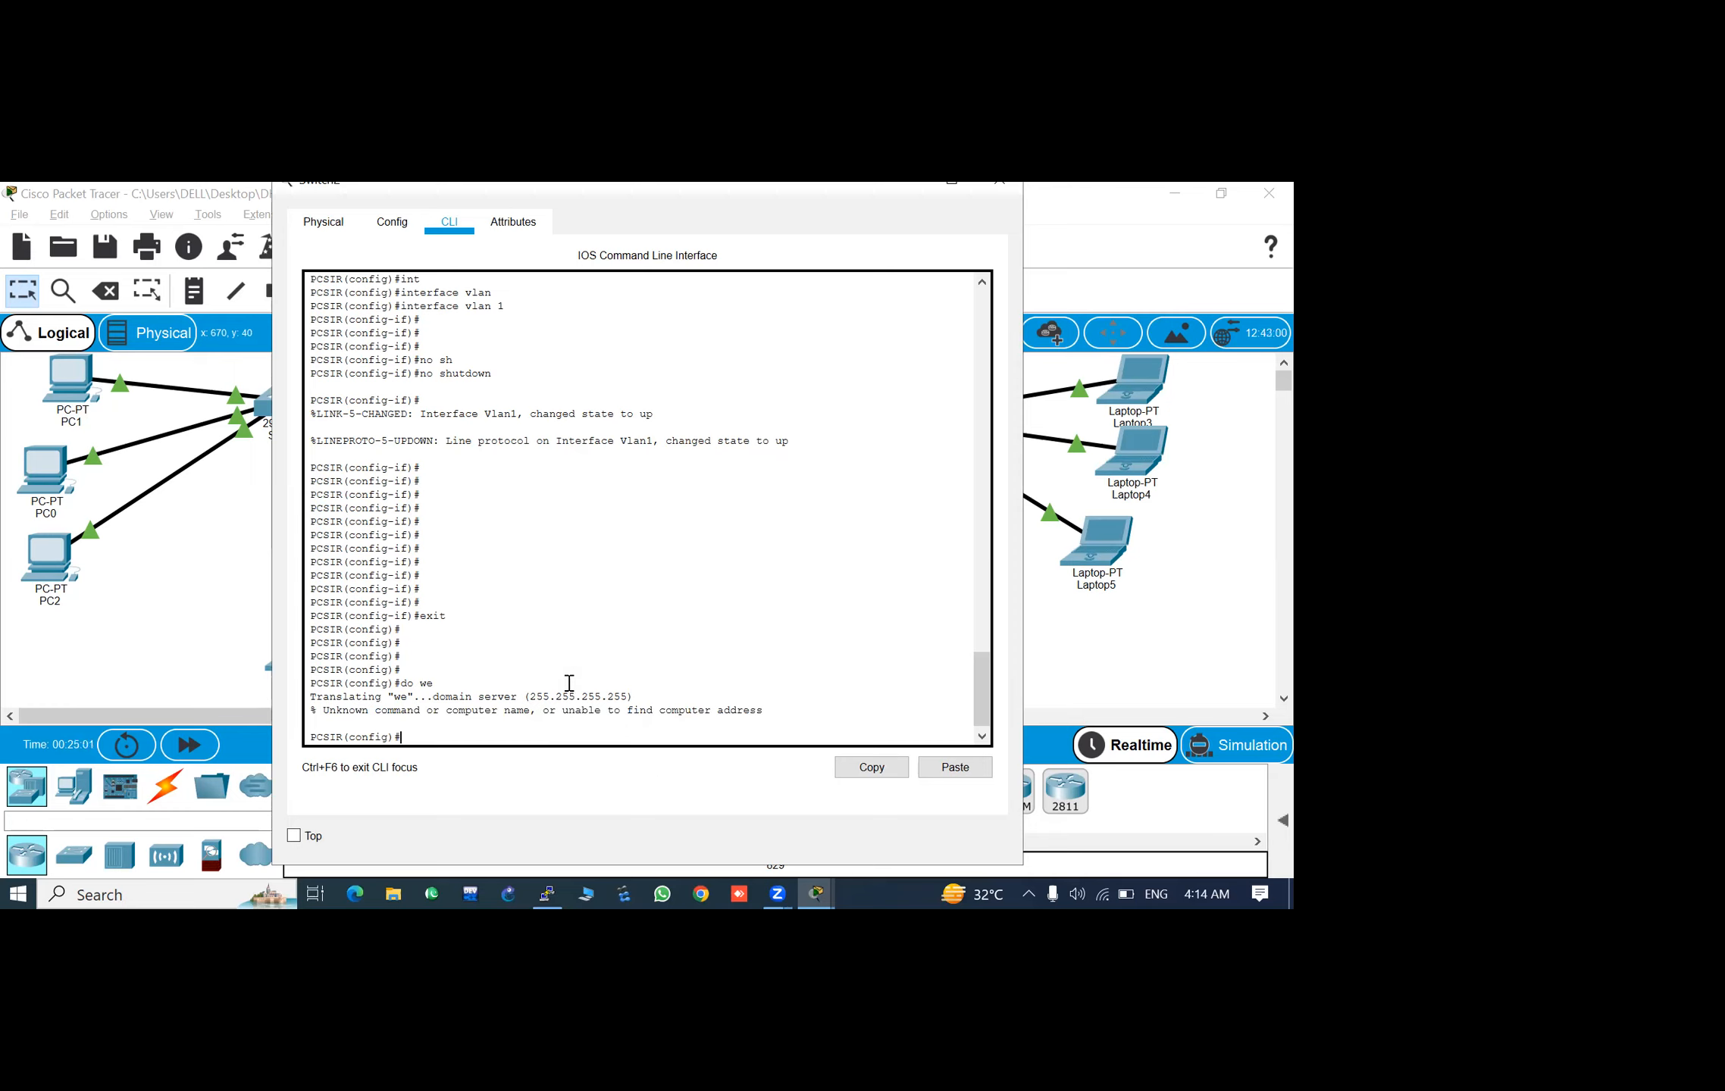
key(Return)
key(Return)
key(Return)
key(Return)
key(Return)
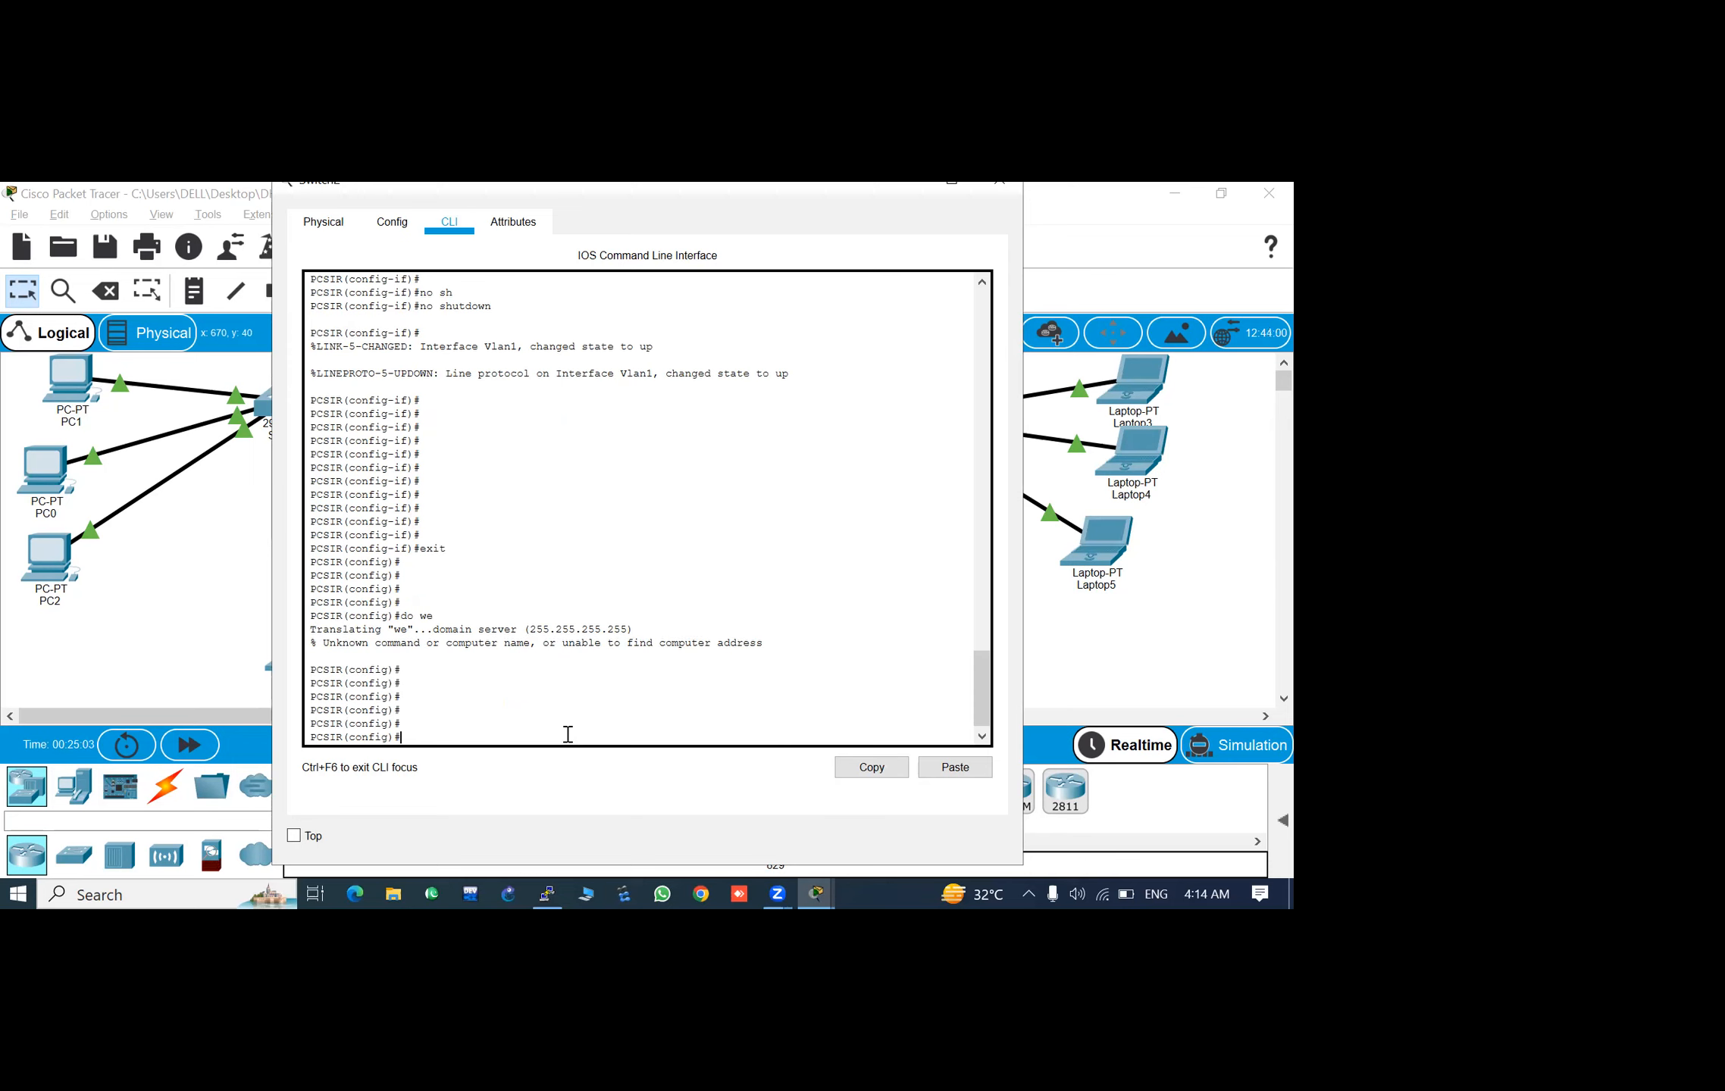
text(exit)
key(Return)
key(Return)
key(Return)
key(Return)
key(Return)
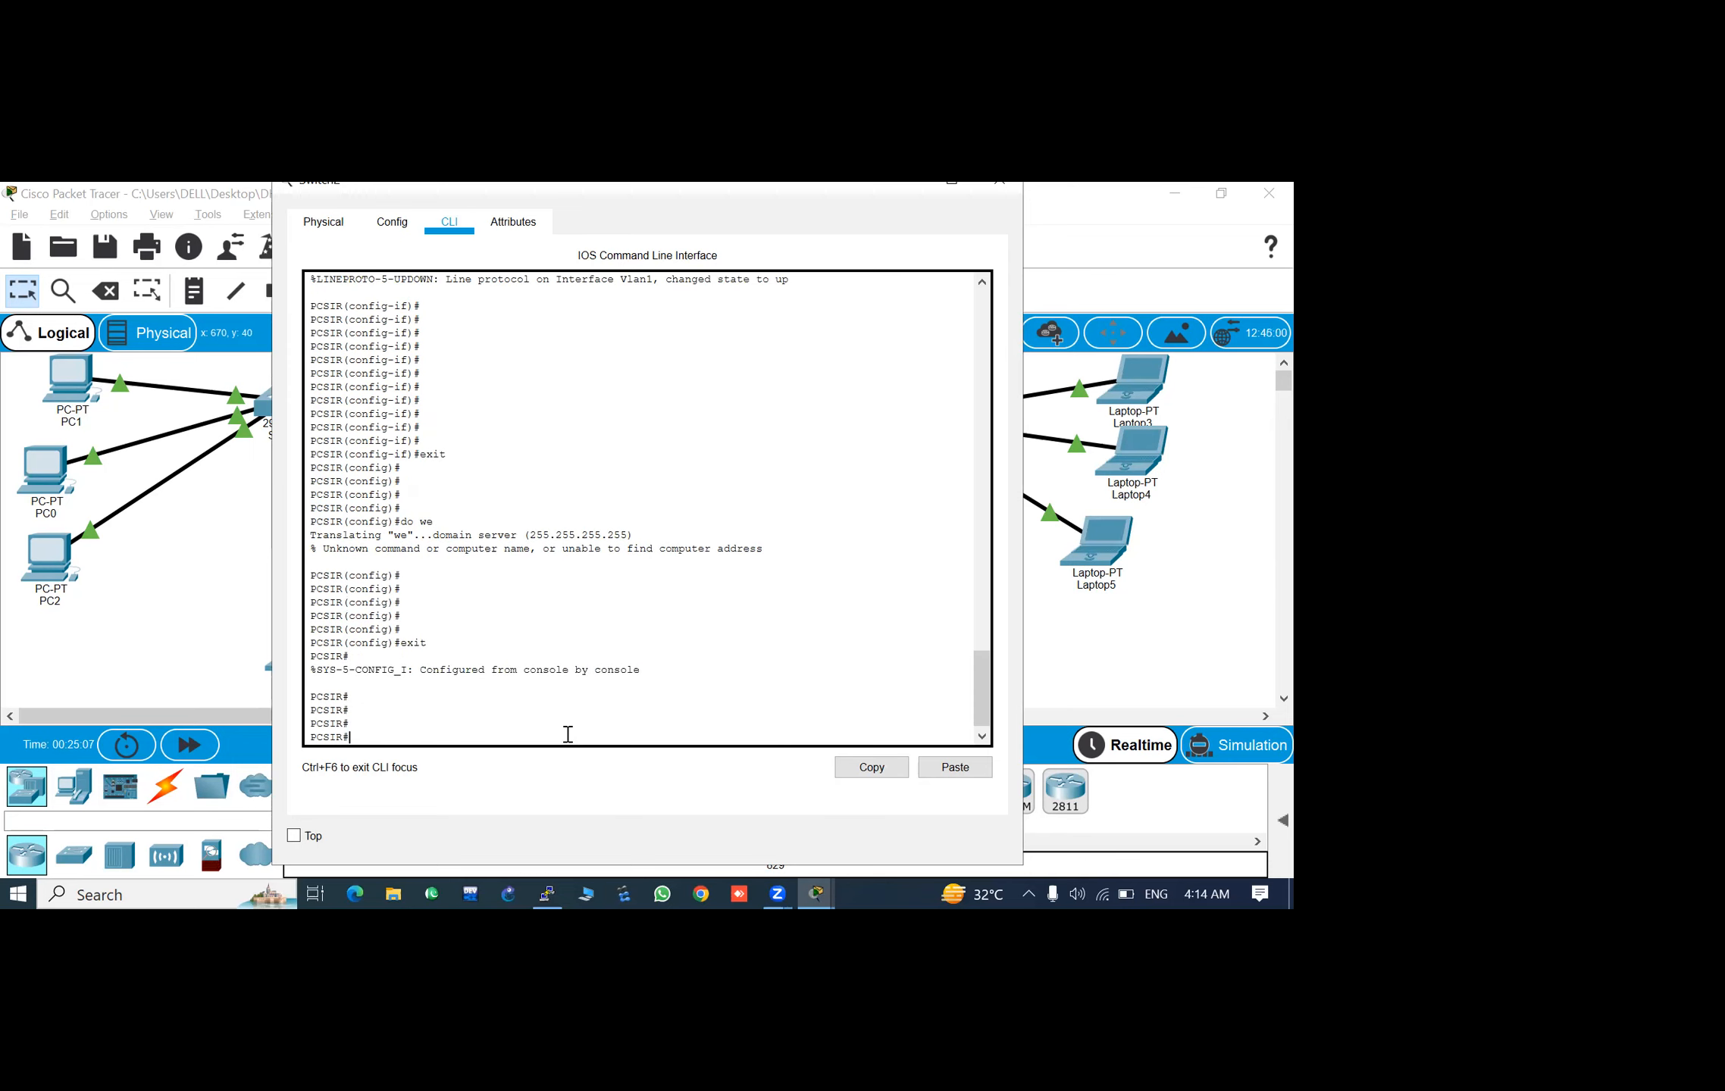
- Save the Switch2 configuration with the write command and close the switch window
text(wr)
key(Tab)
key(Return)
key(Return)
key(Return)
key(Return)
key(Return)
key(Return)
key(Return)
key(Return)
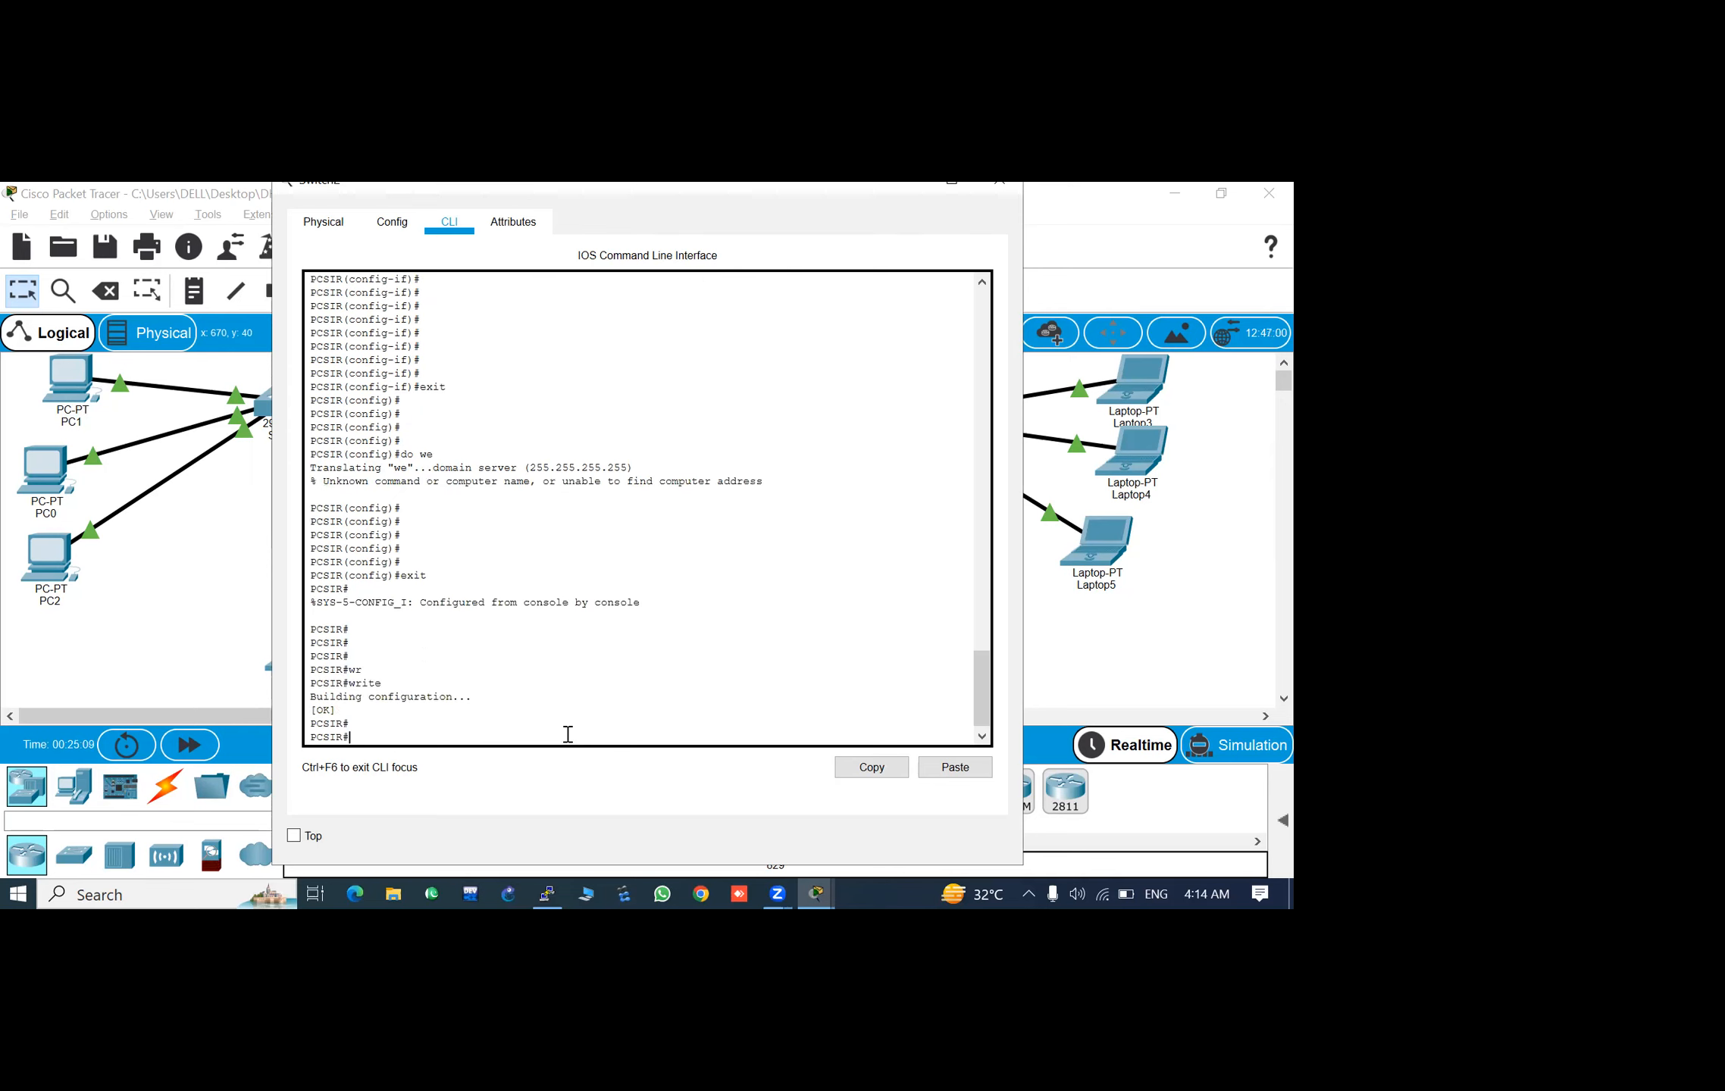
click(922, 184)
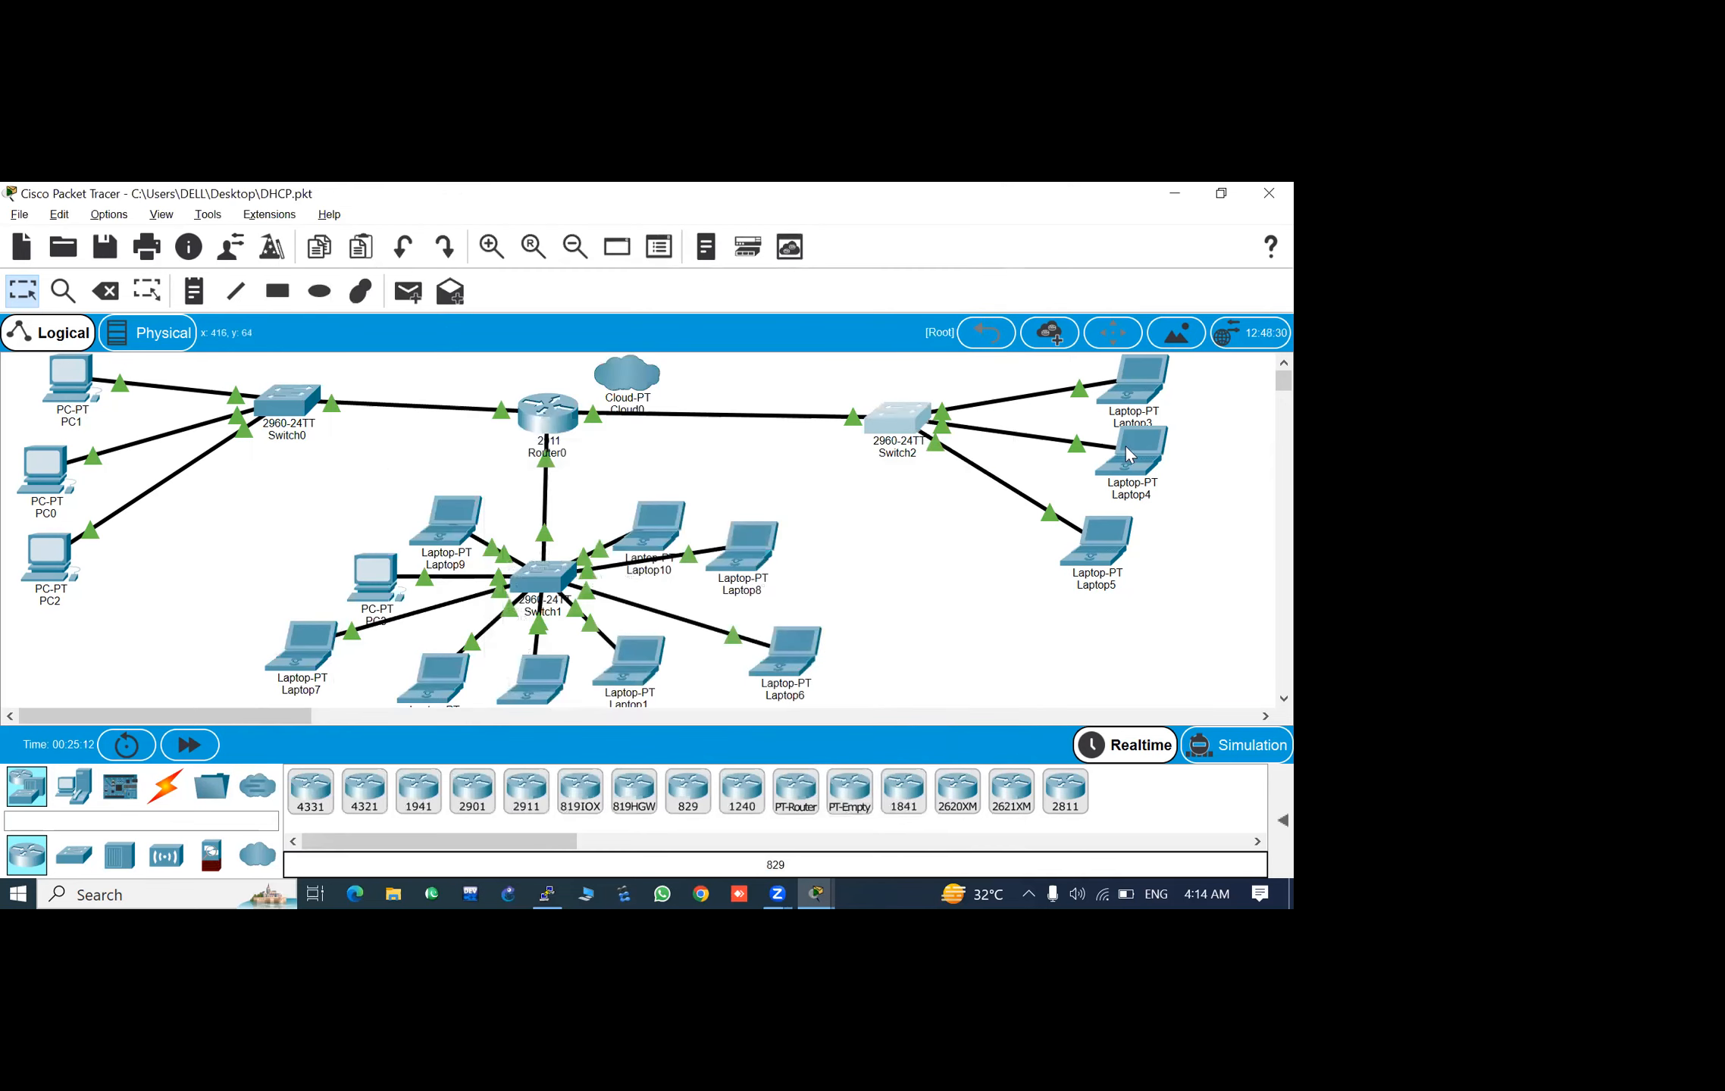
- Retry the Telnet connection to 192.168.10.100 from the Laptop3 Command Prompt, then close the laptop window
click(1134, 369)
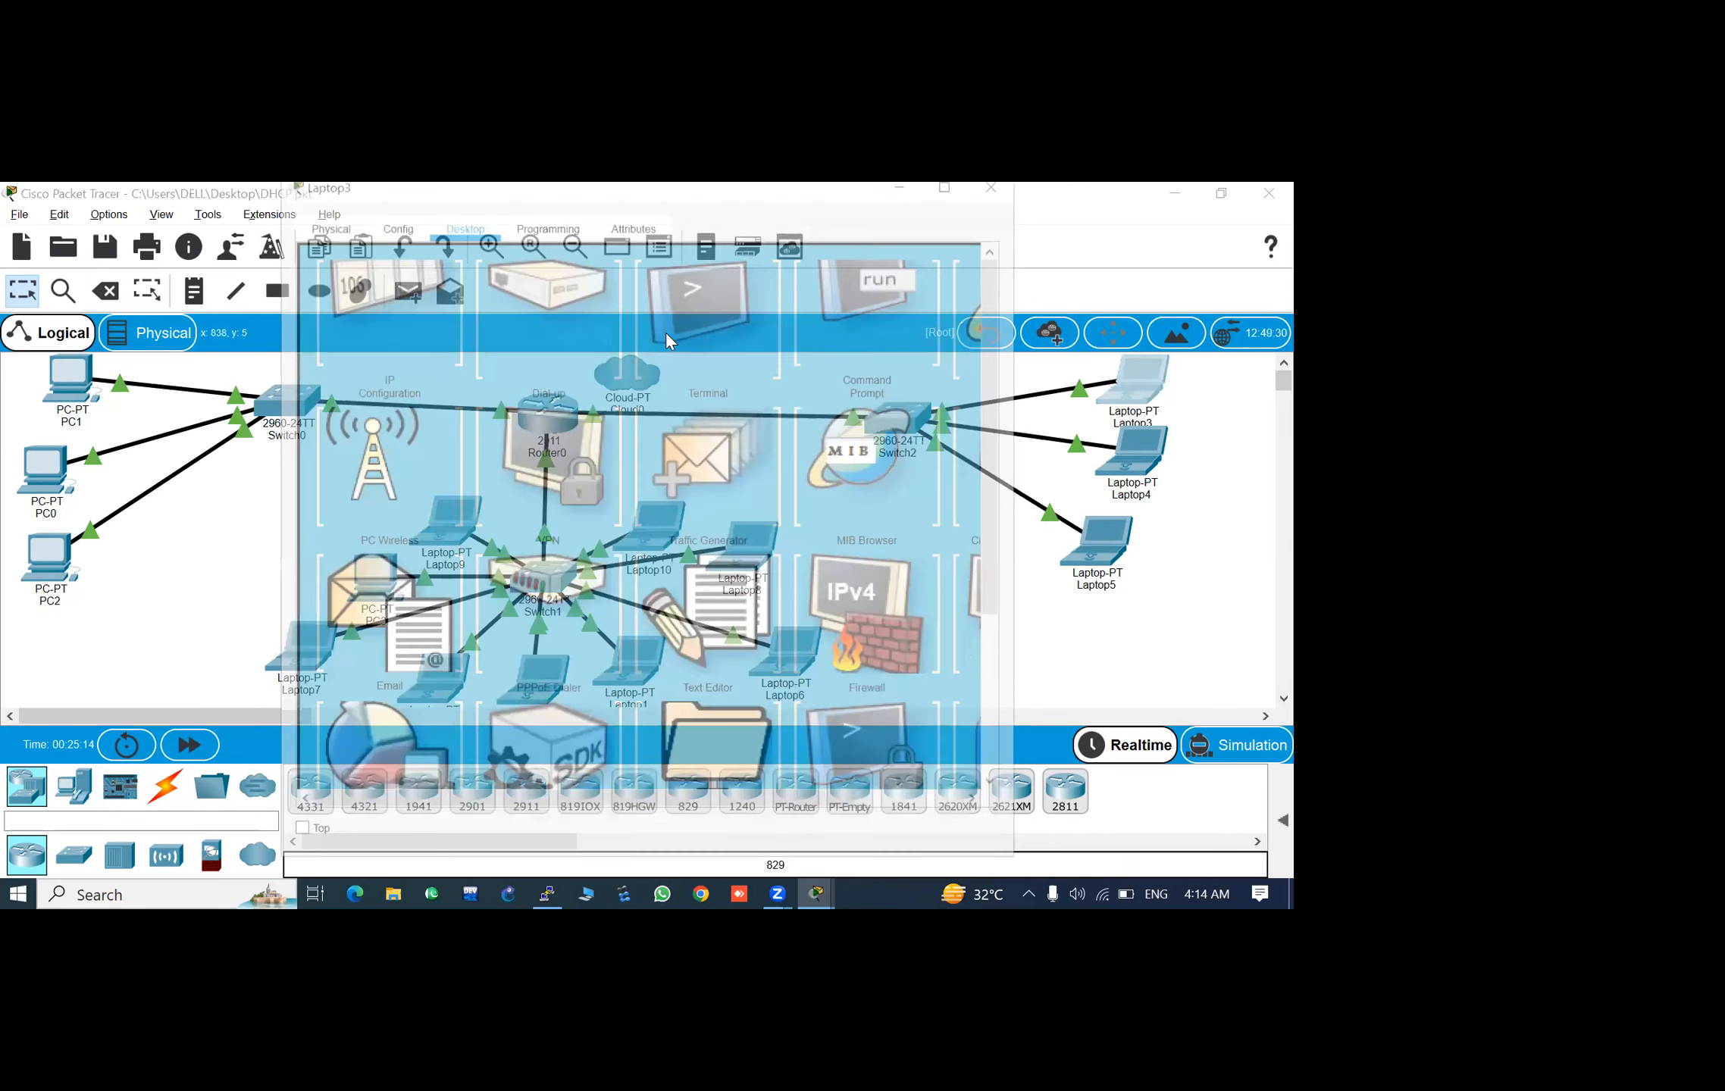
click(878, 379)
key(Up)
key(Return)
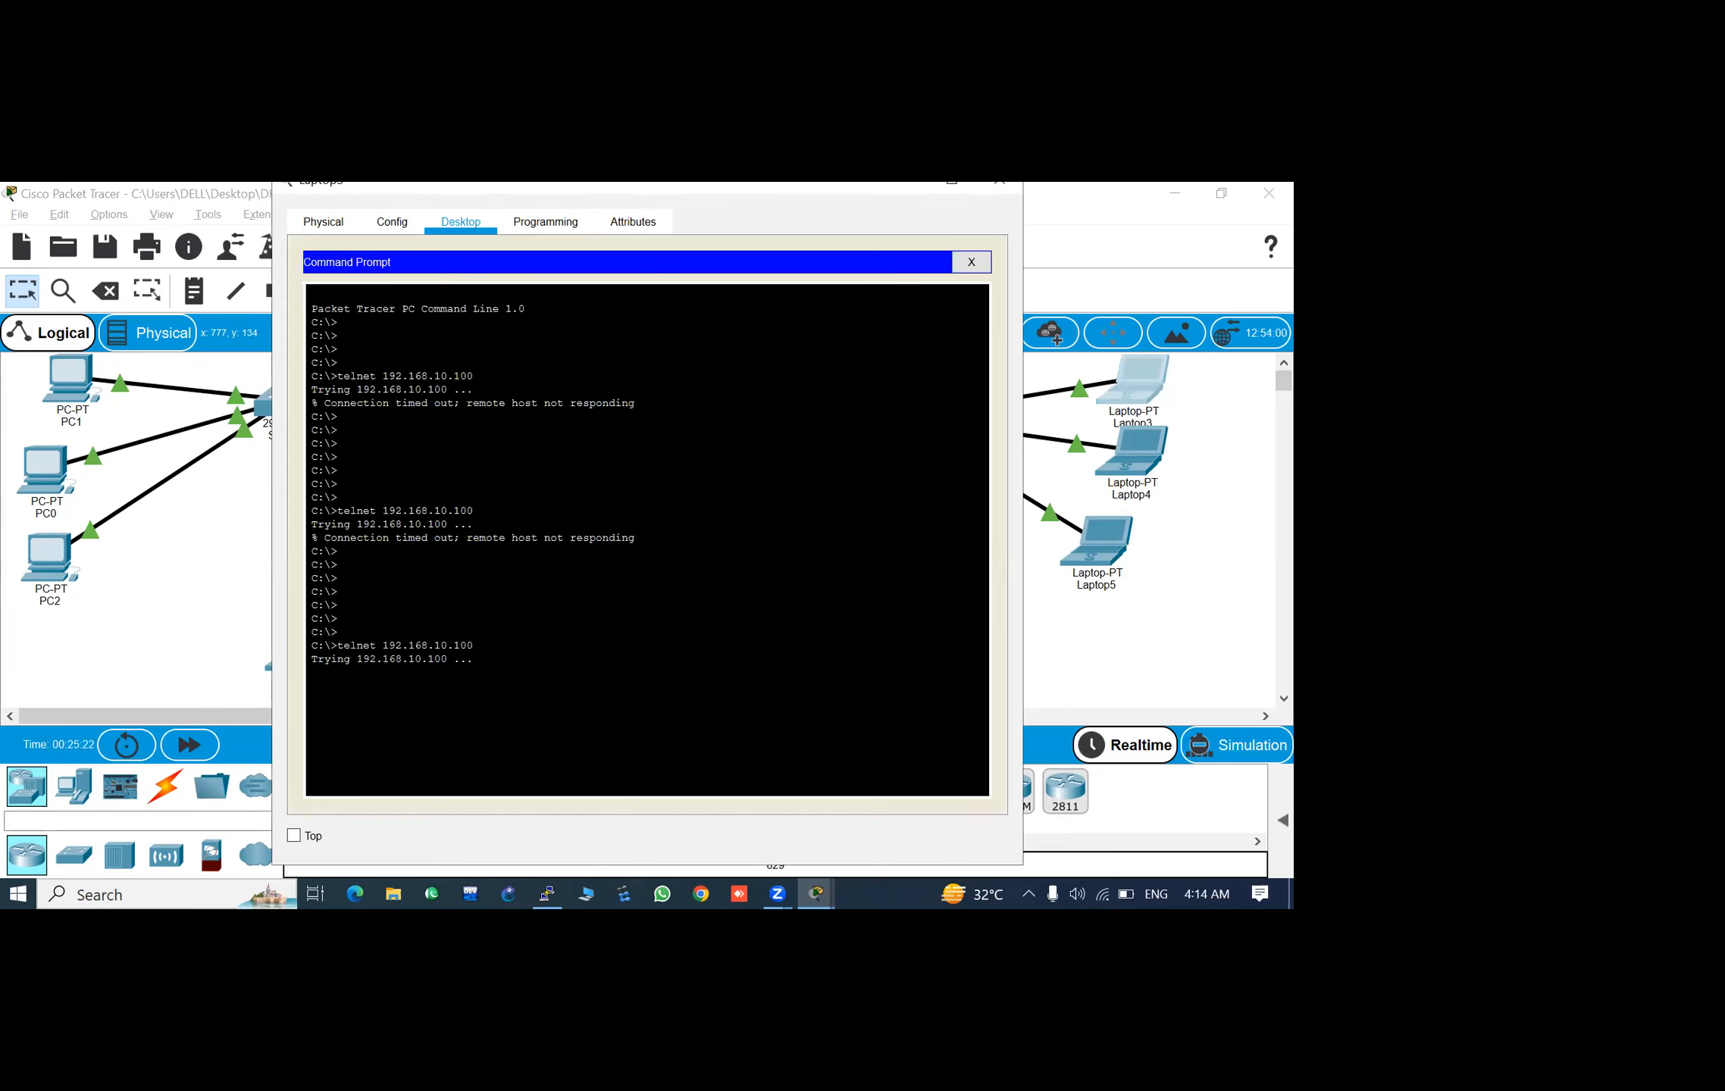
key(Return)
key(Return)
key(Return)
key(Return)
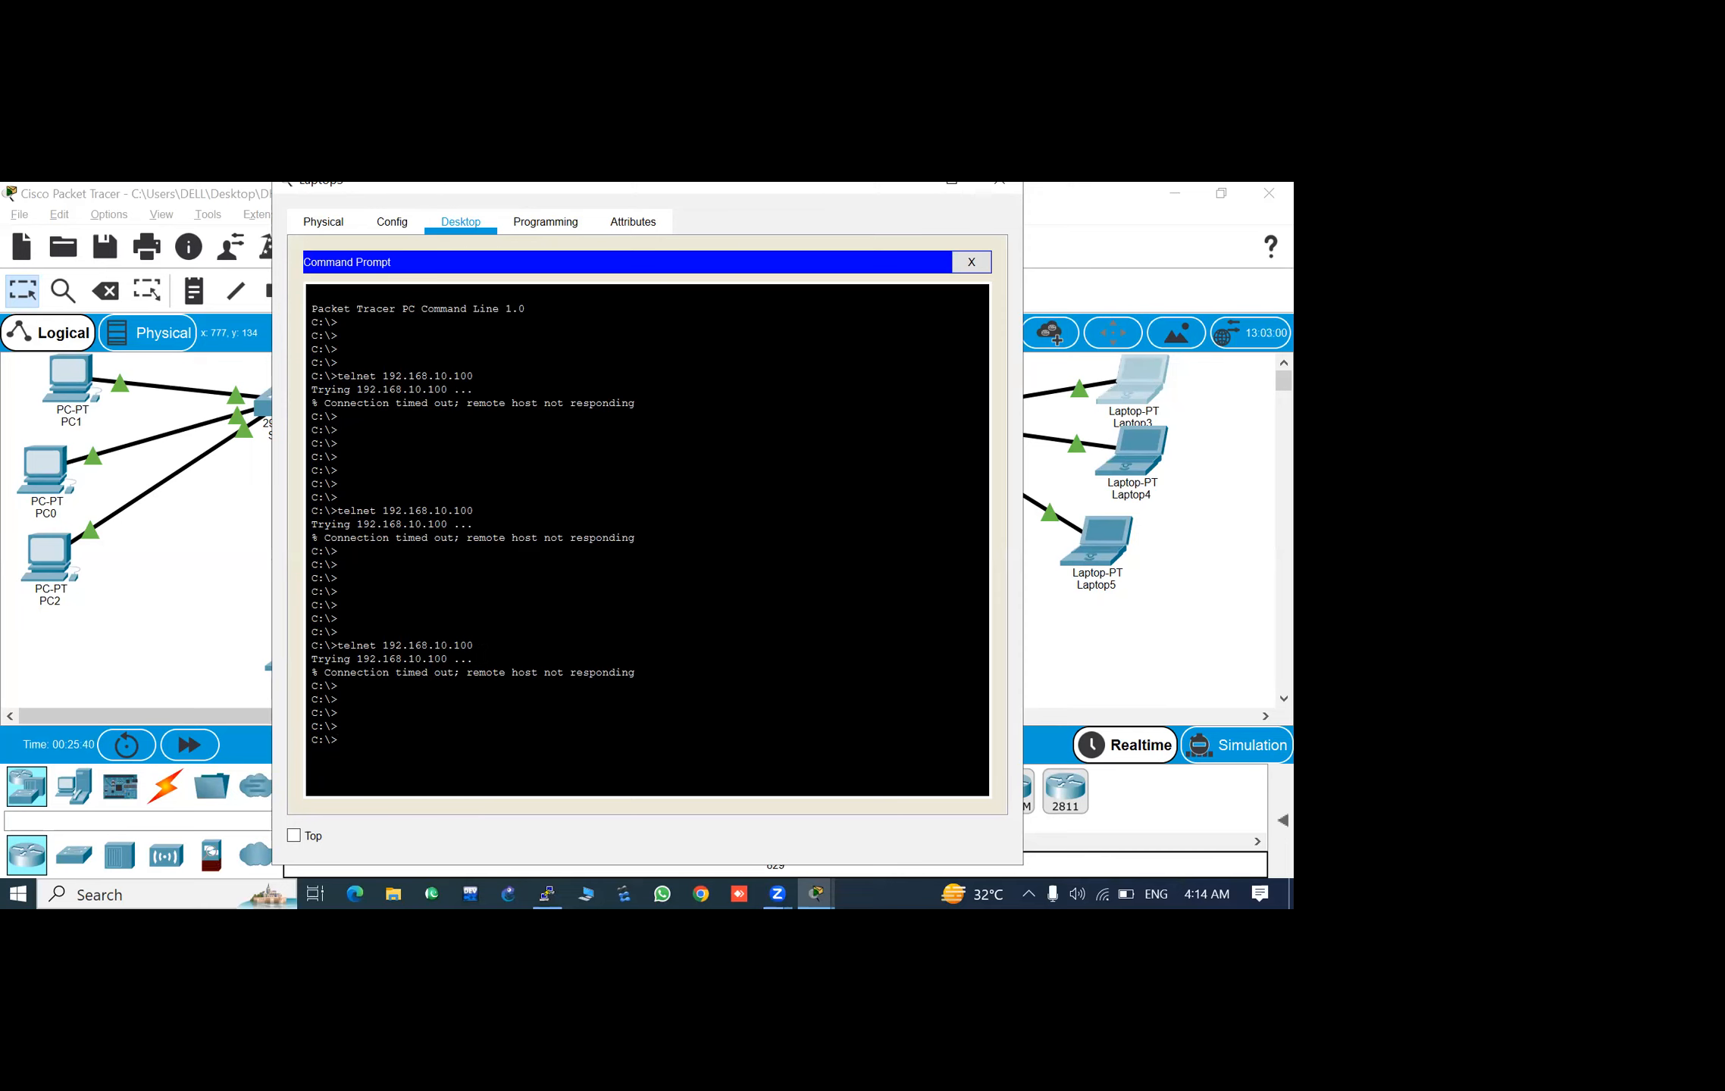
click(999, 184)
- Give Laptop3 the static IP address 192.168.10.1 with subnet mask 255.255.255.0 and close its window
click(1162, 390)
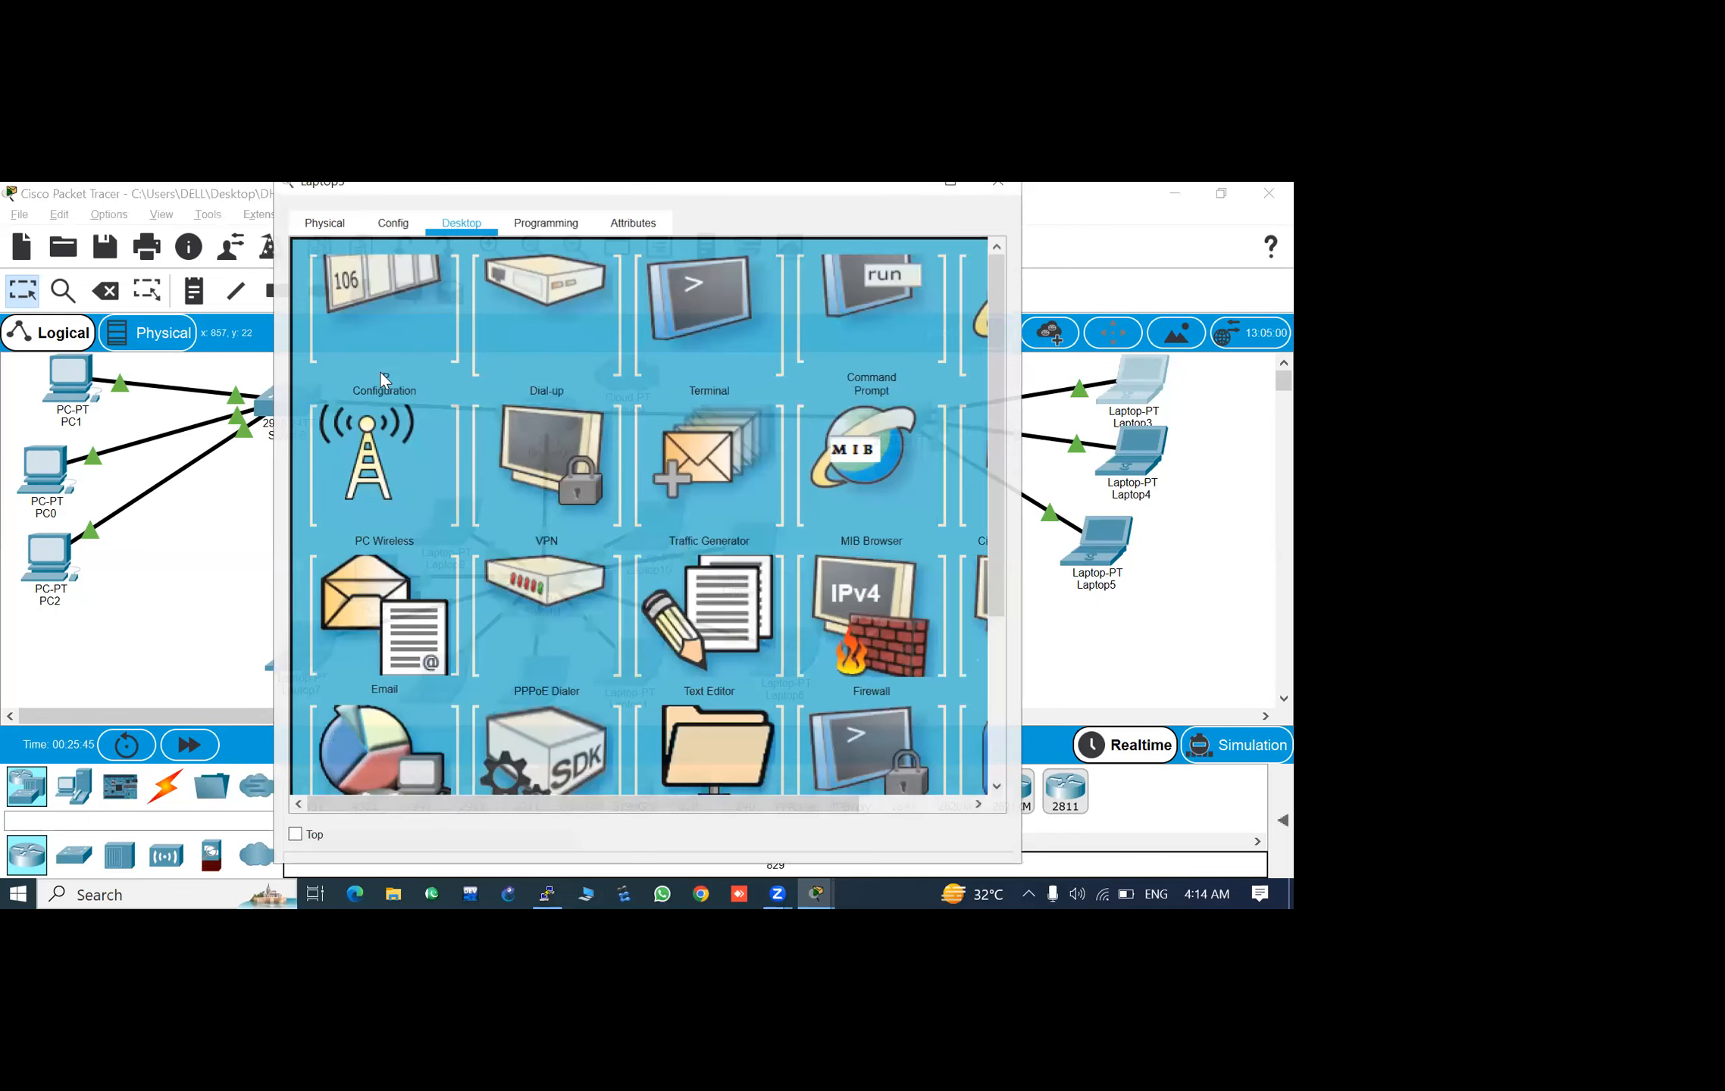
click(352, 369)
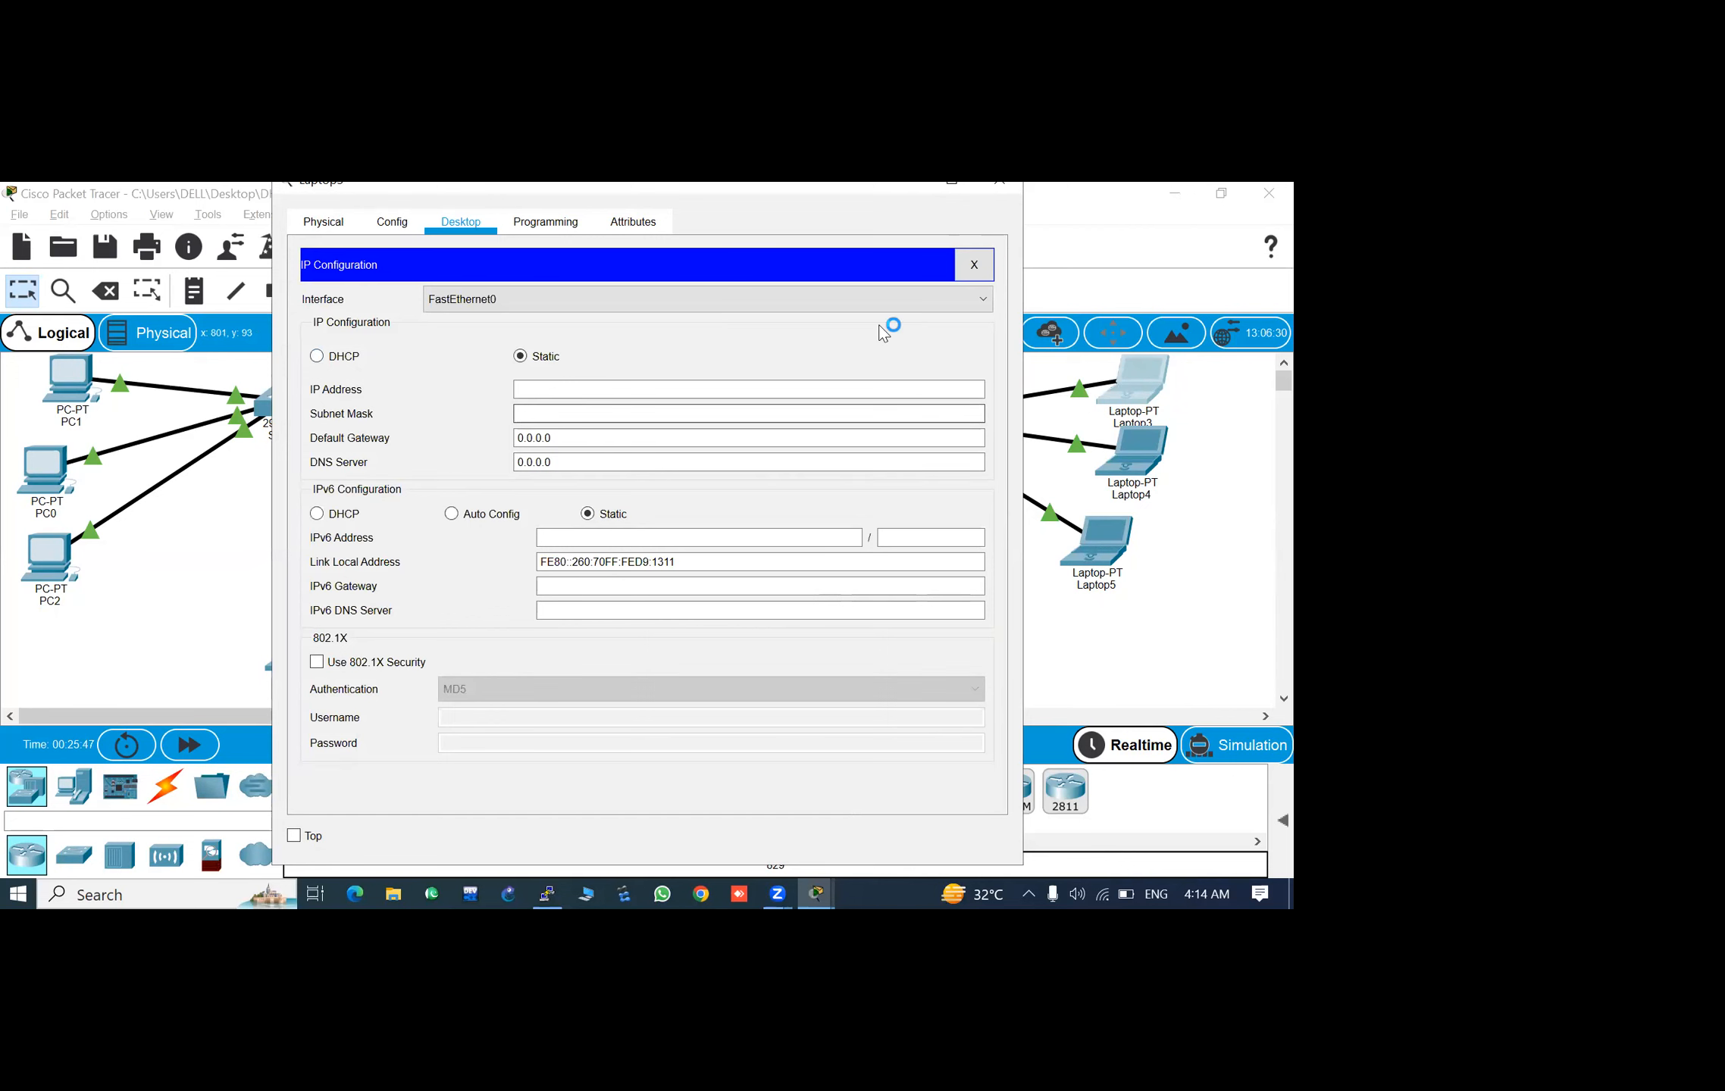
click(974, 265)
click(410, 334)
click(628, 391)
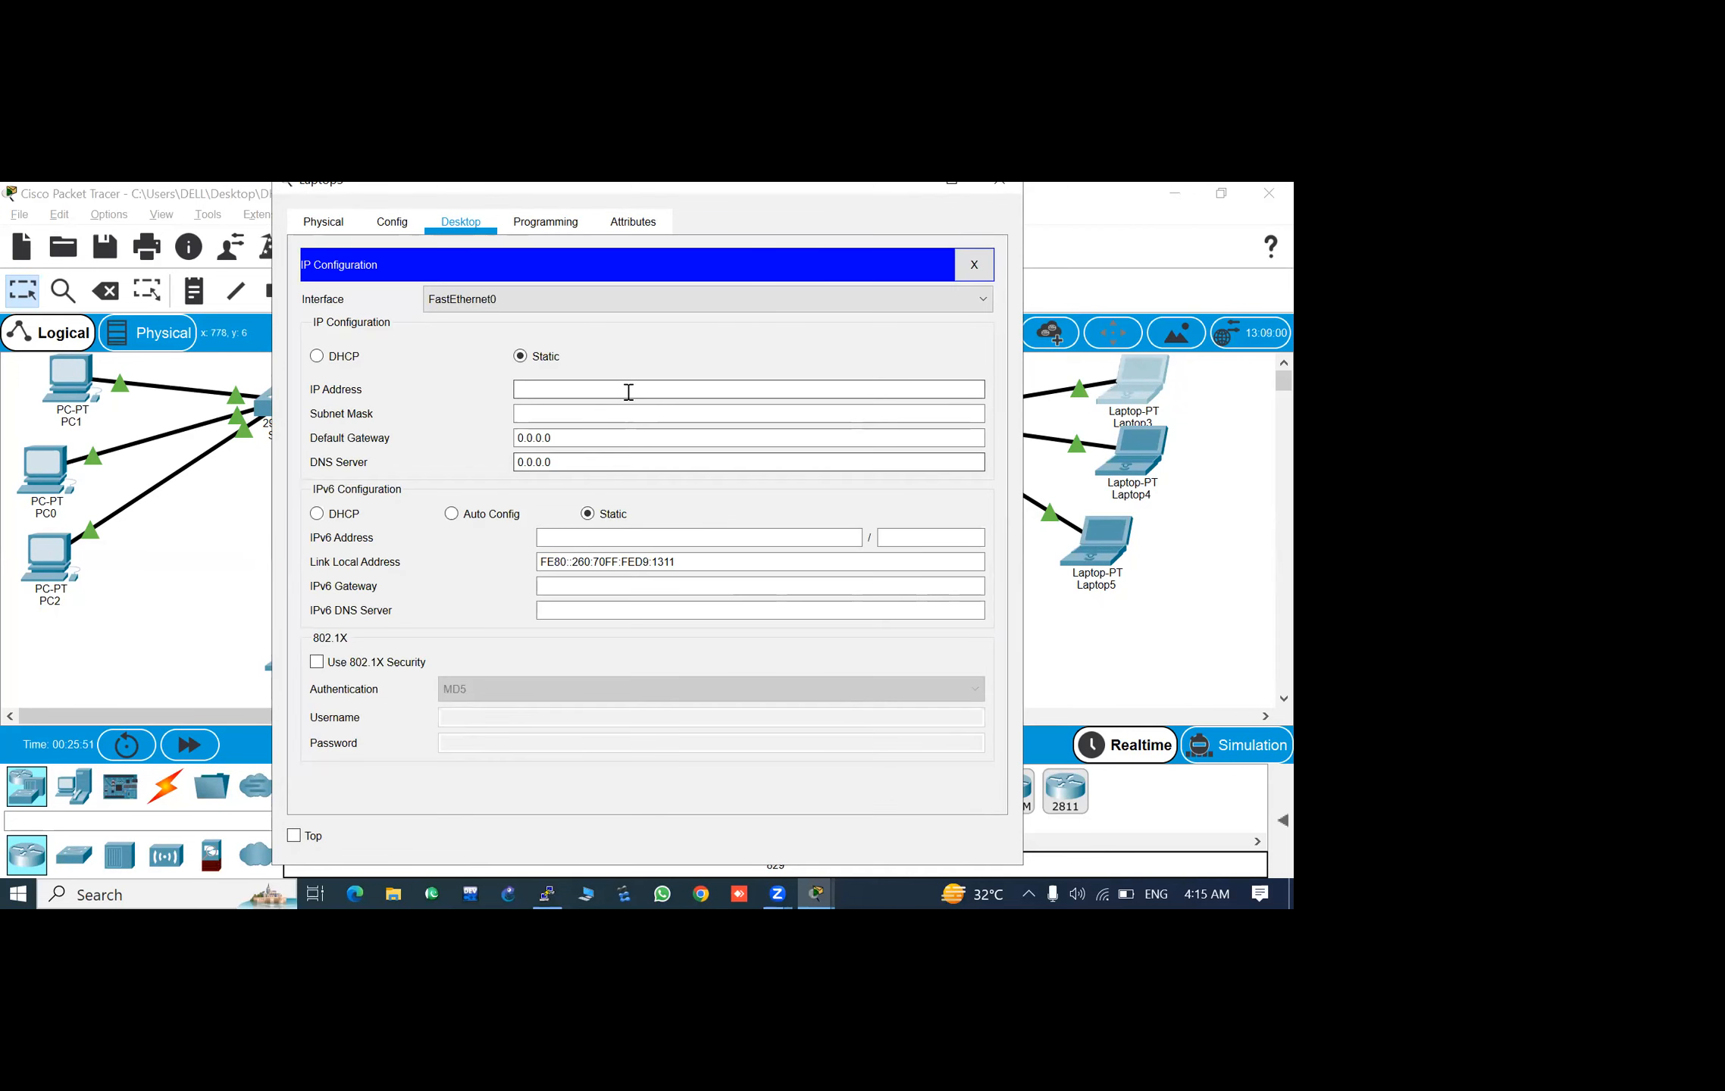
text(192)
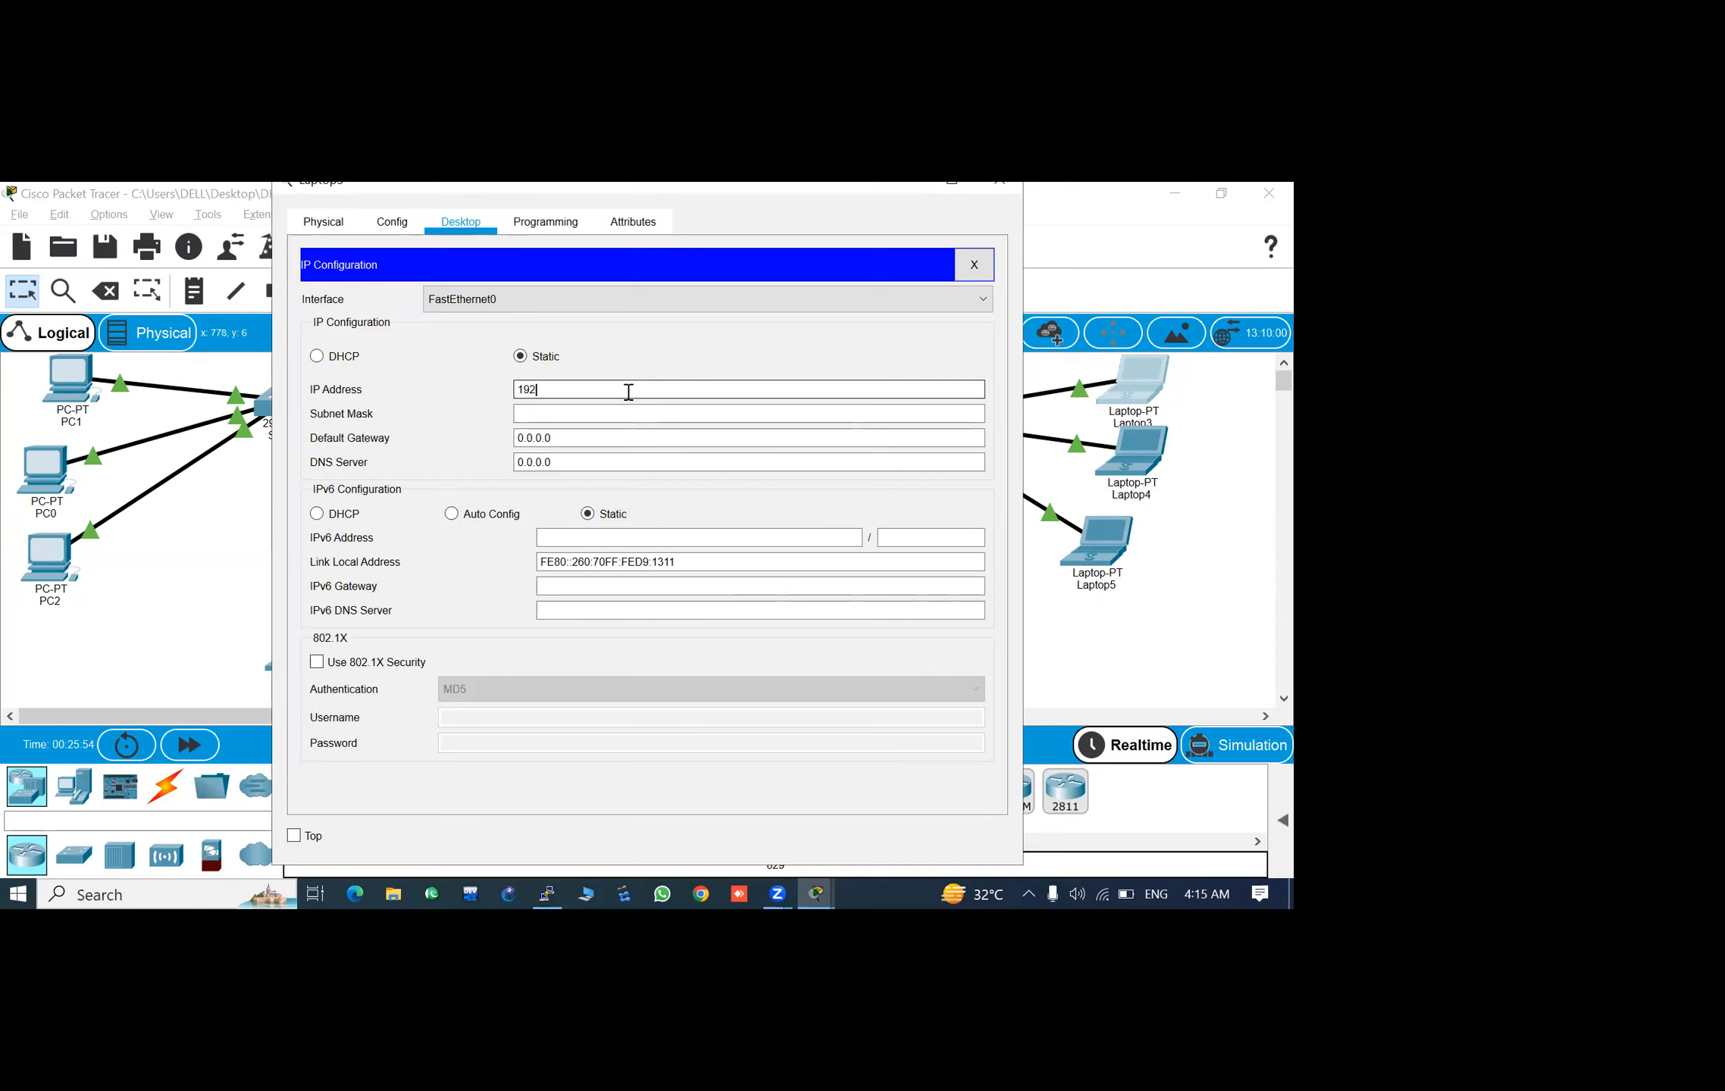
text(.168.10.1)
key(Tab)
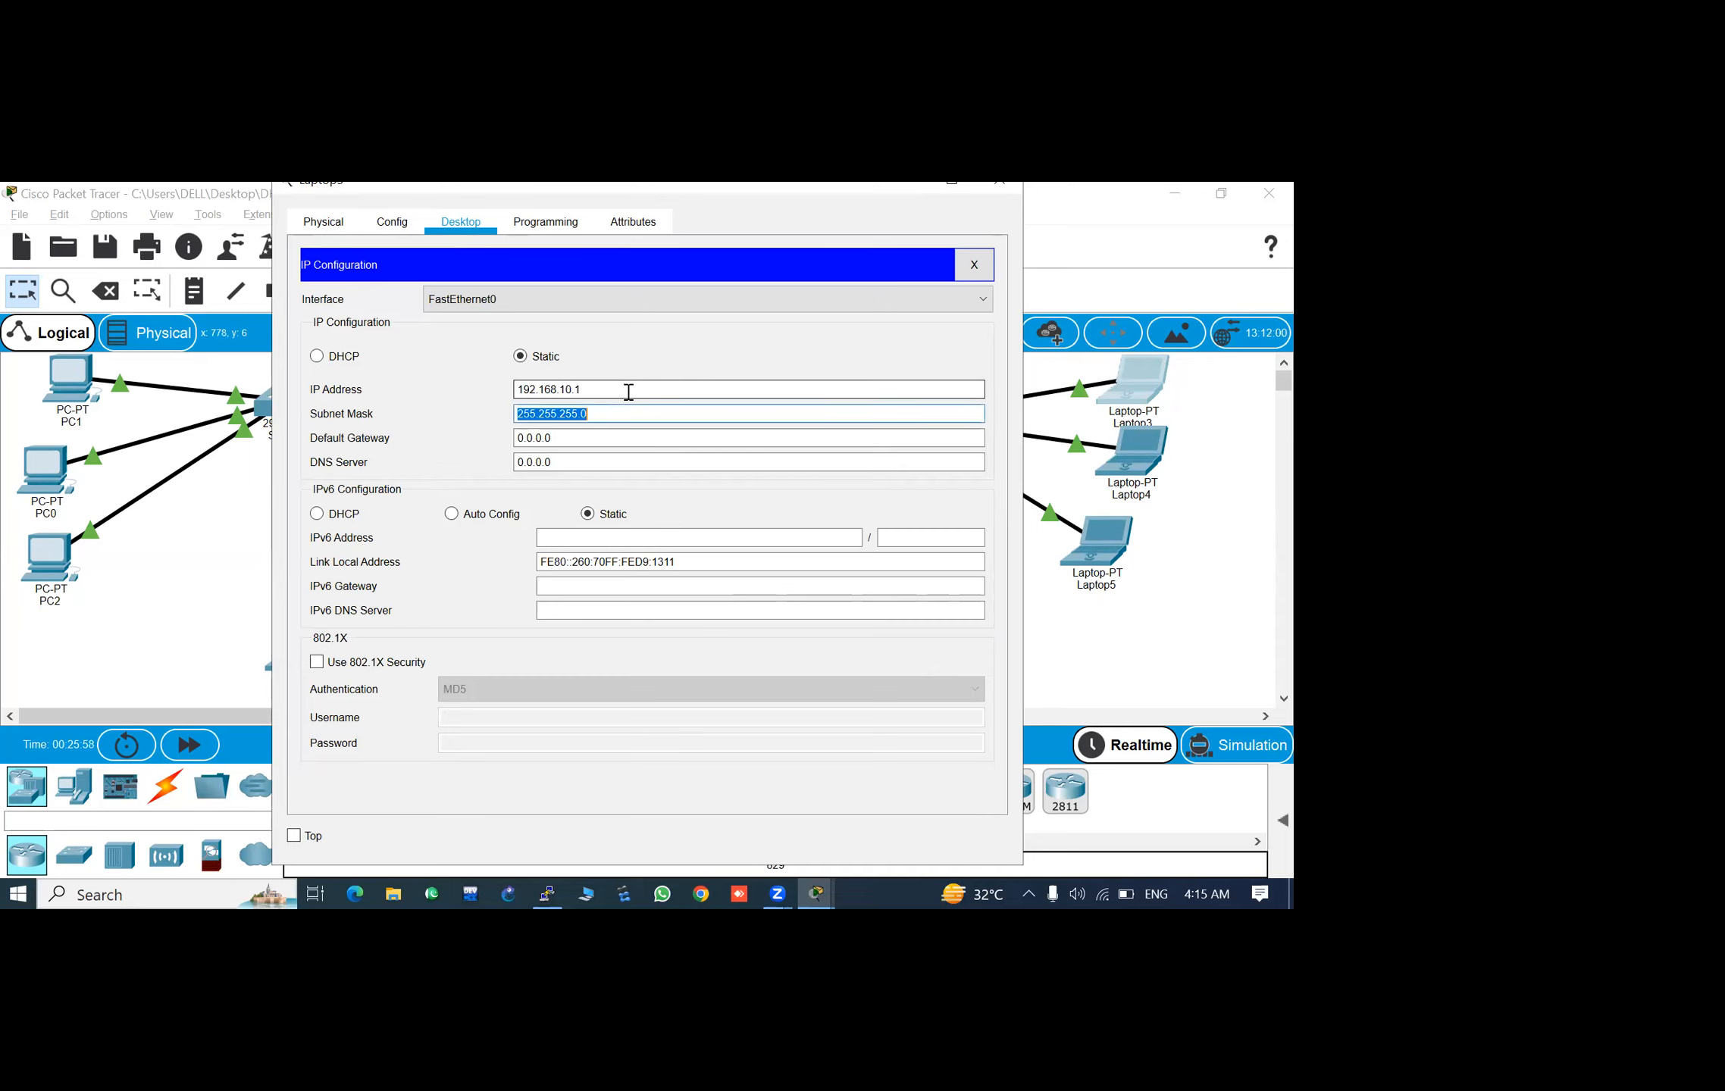
click(1001, 184)
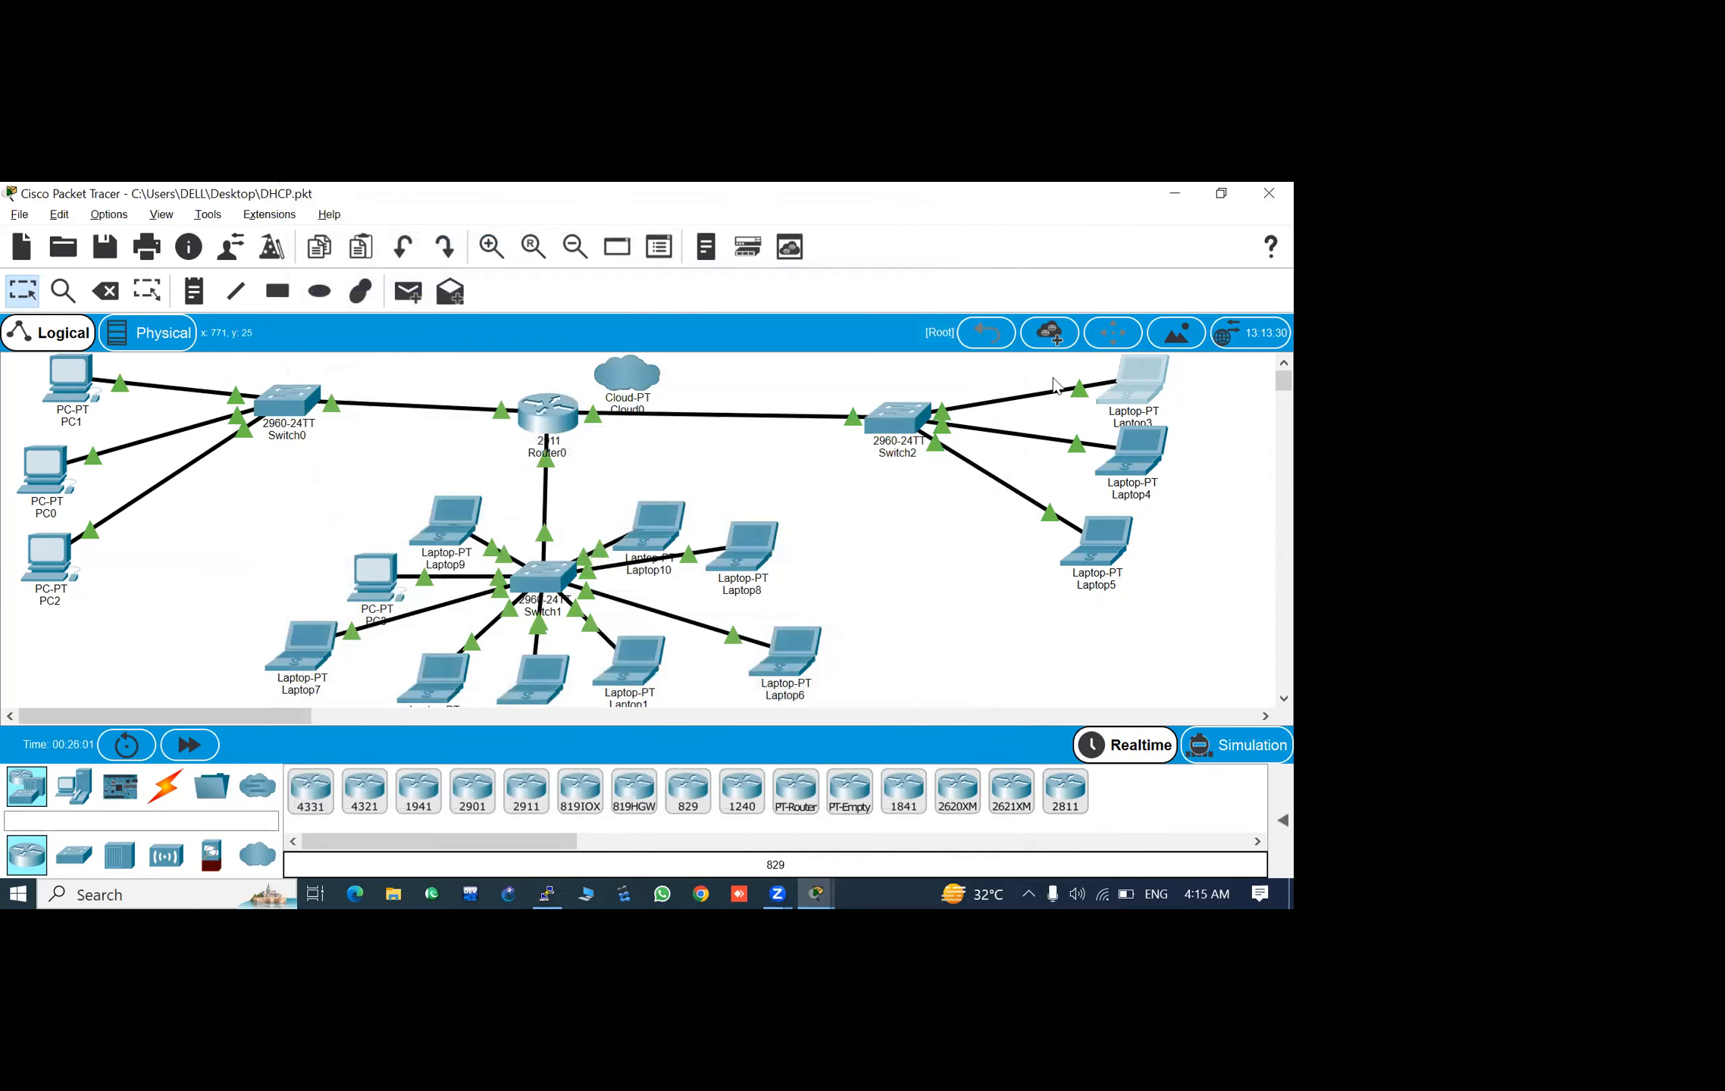
- Test Telnet from the readdressed Laptop3 to 192.168.10.100 and close the laptop window
click(1143, 390)
key(Return)
key(Return)
key(Up)
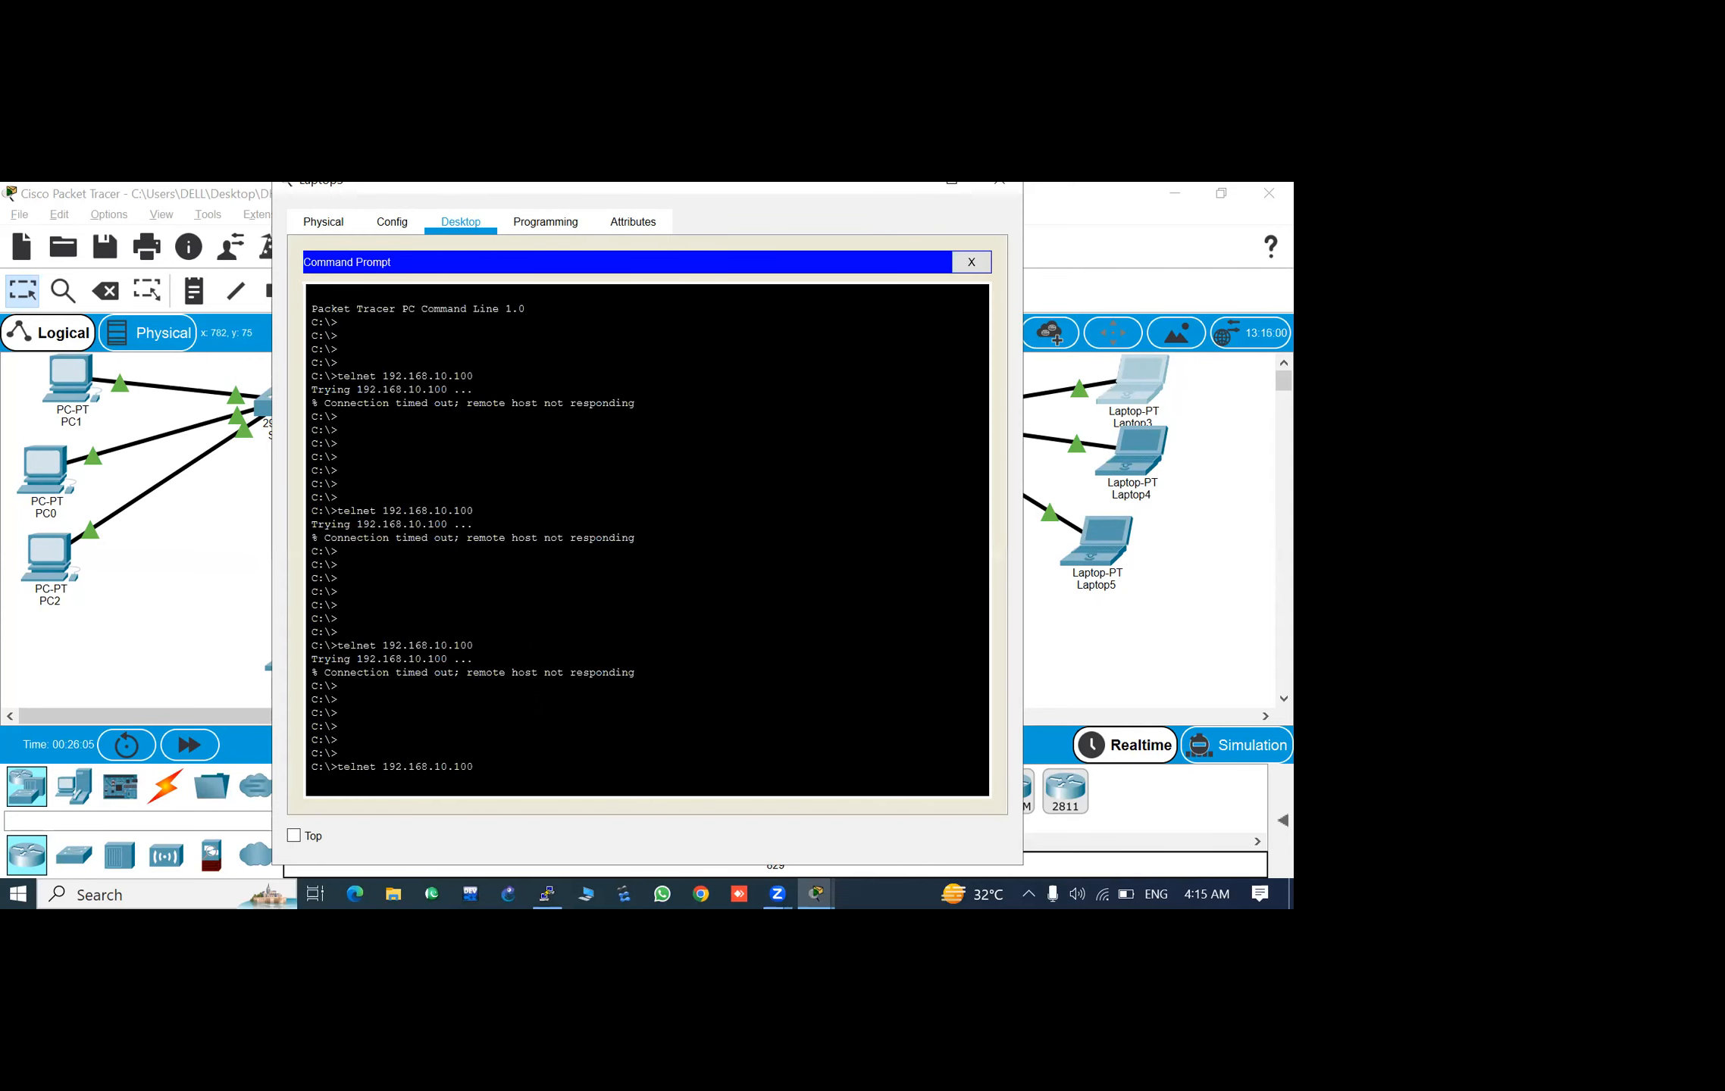
key(Return)
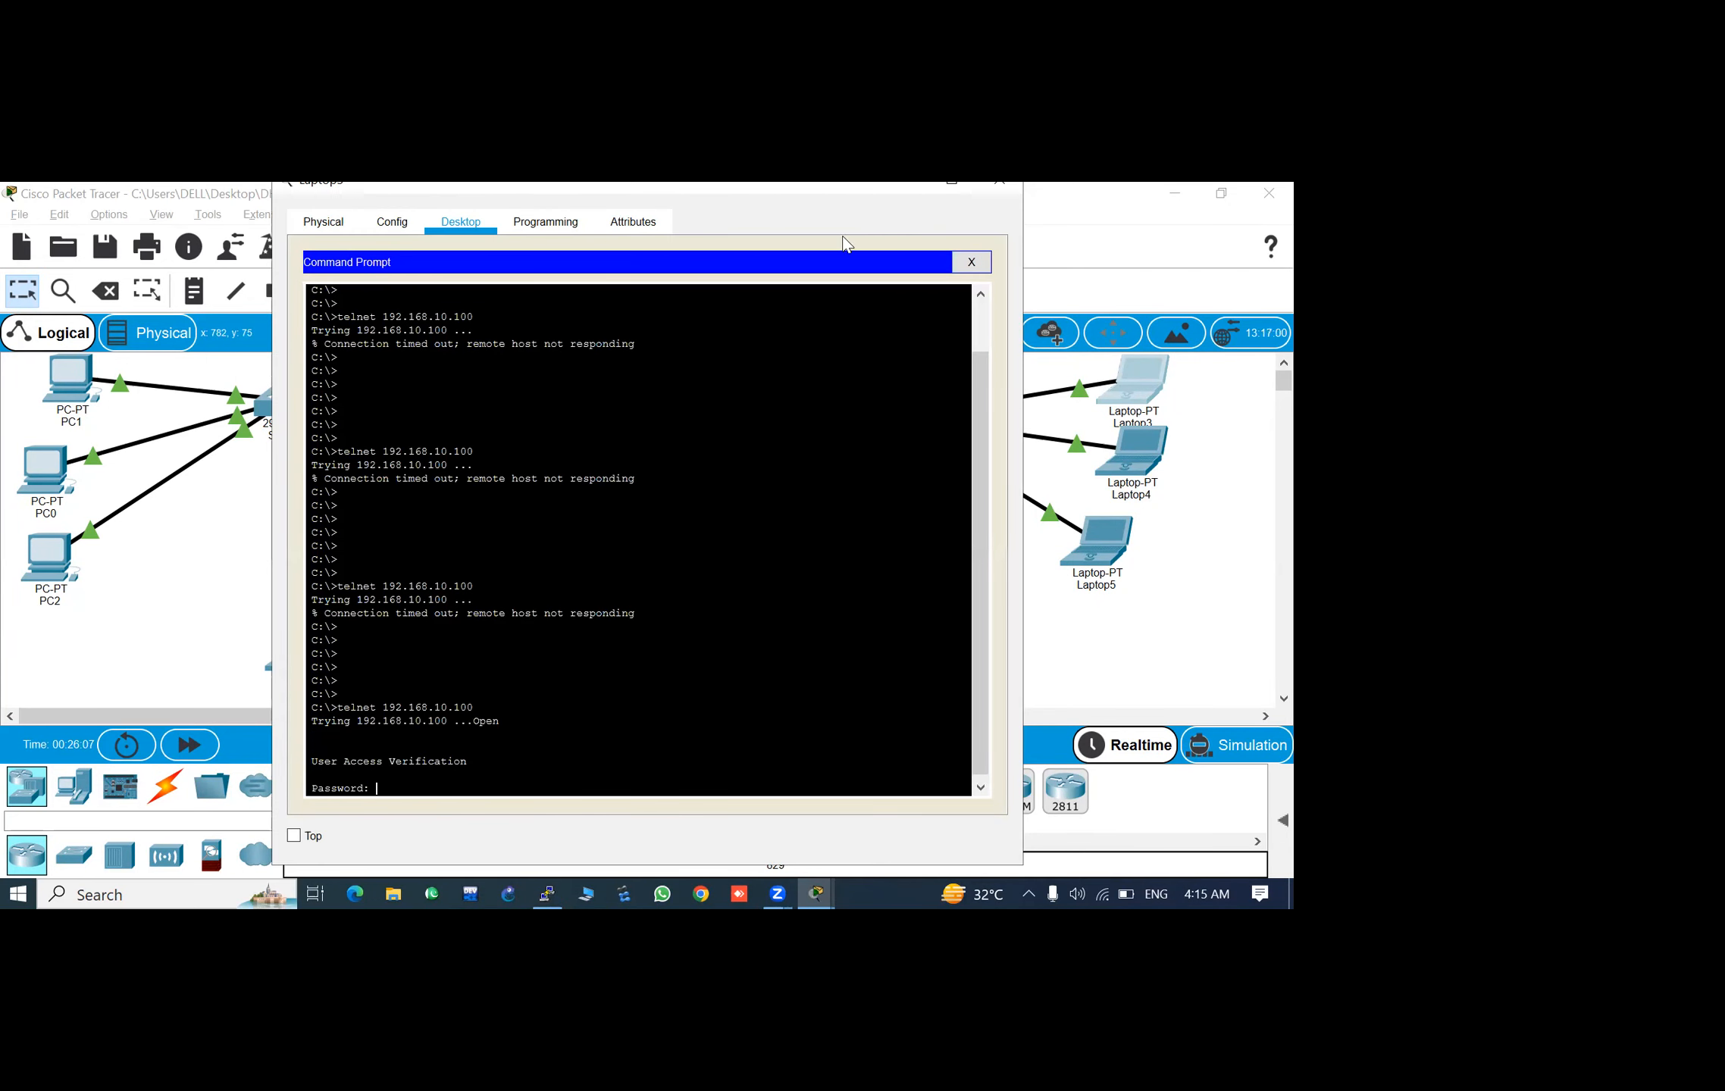
click(999, 184)
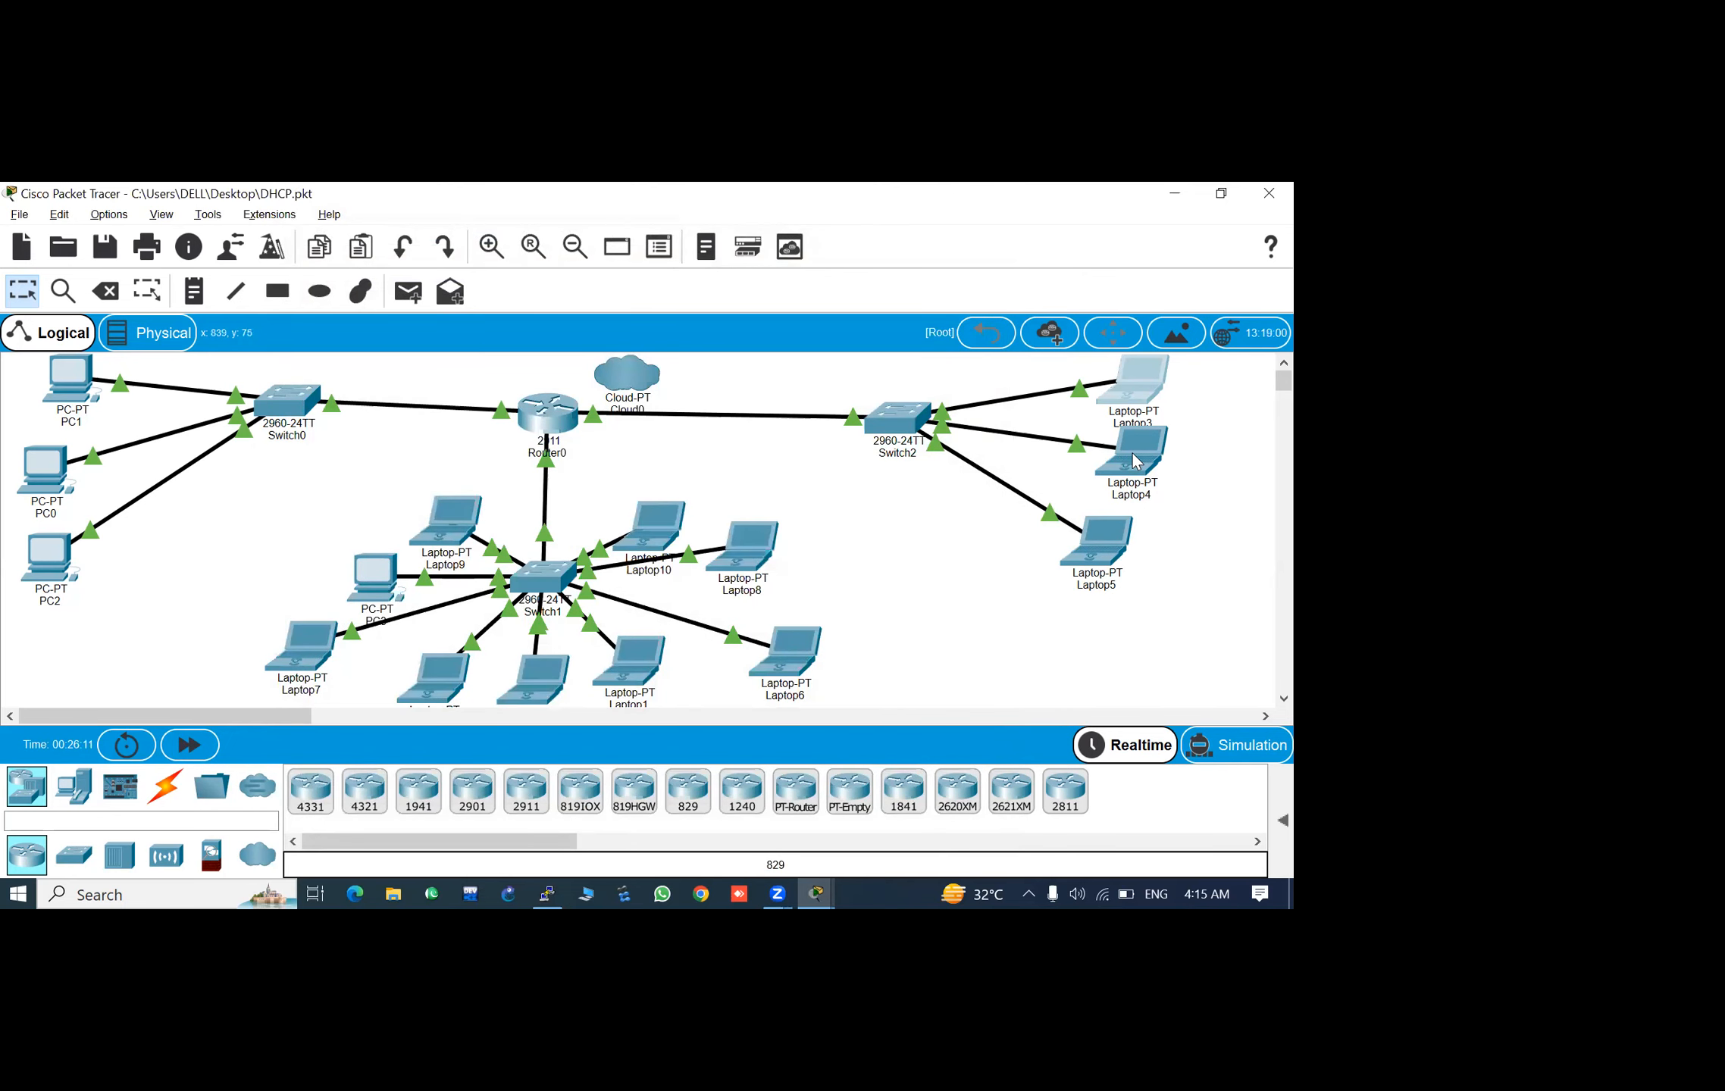
- Check the IP configuration of Laptop4, close its window, and view the port summary of Laptop3
click(1136, 464)
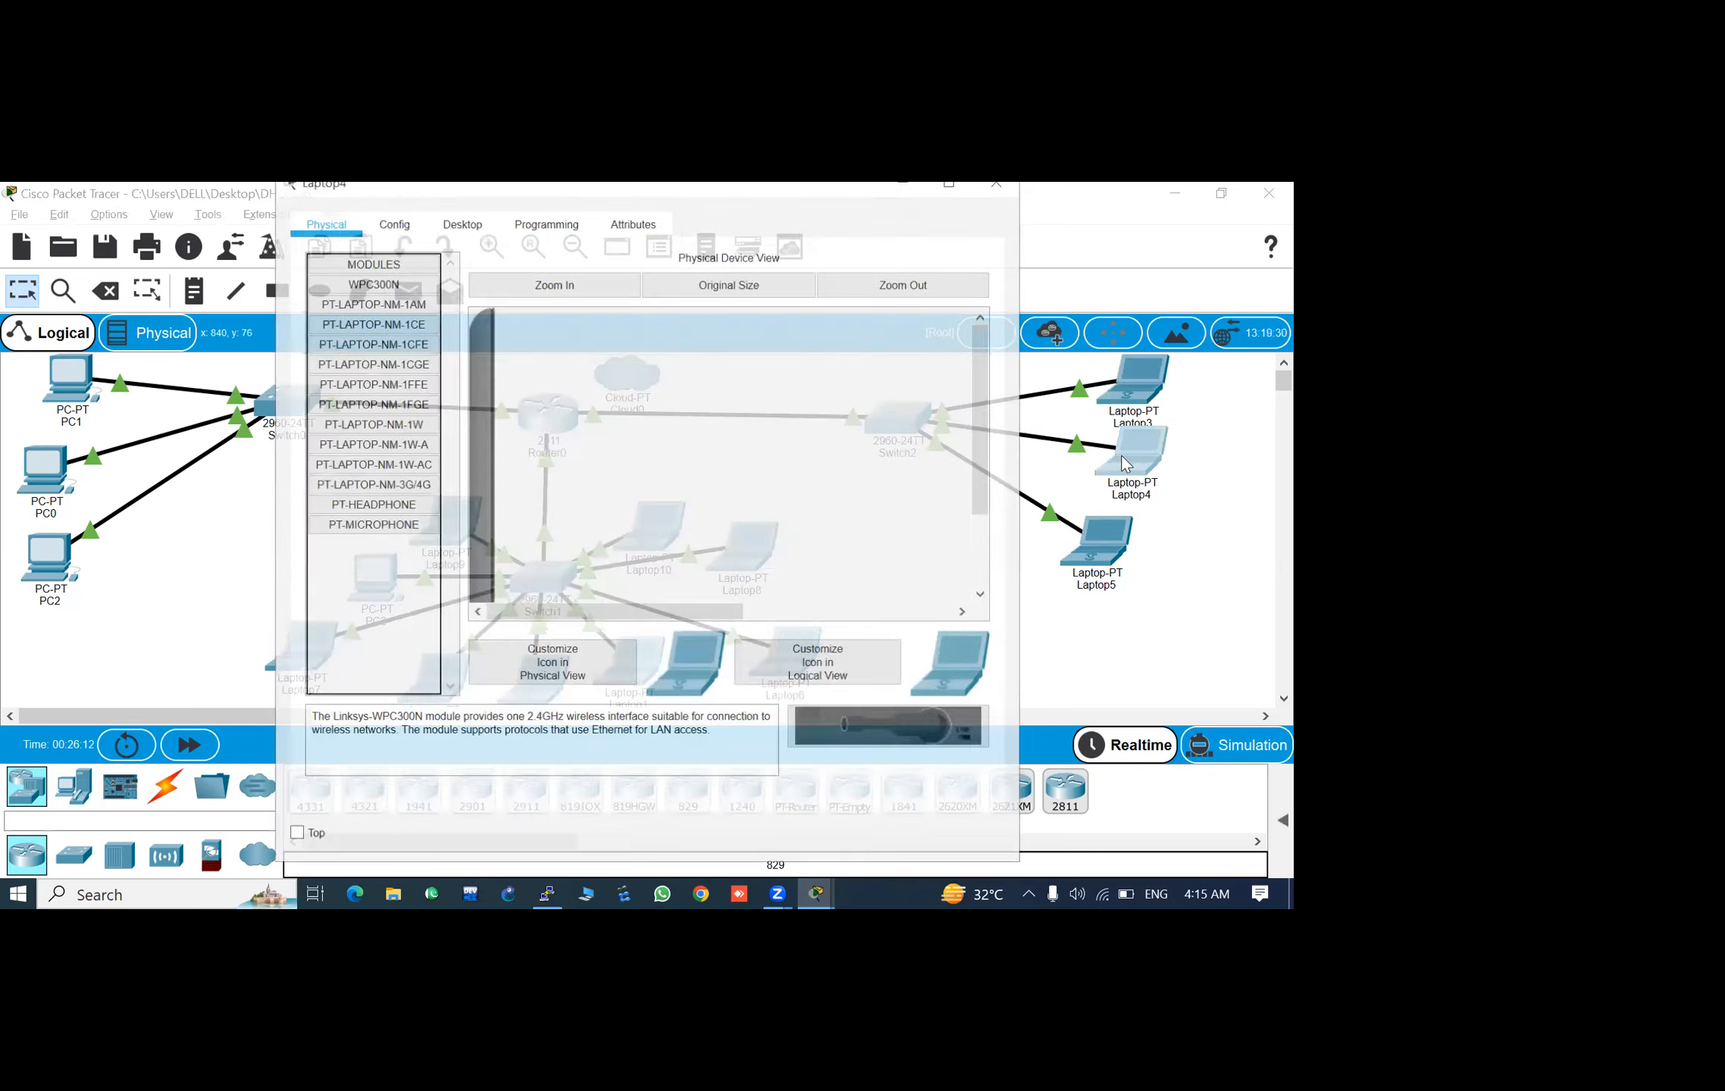
click(459, 223)
click(372, 376)
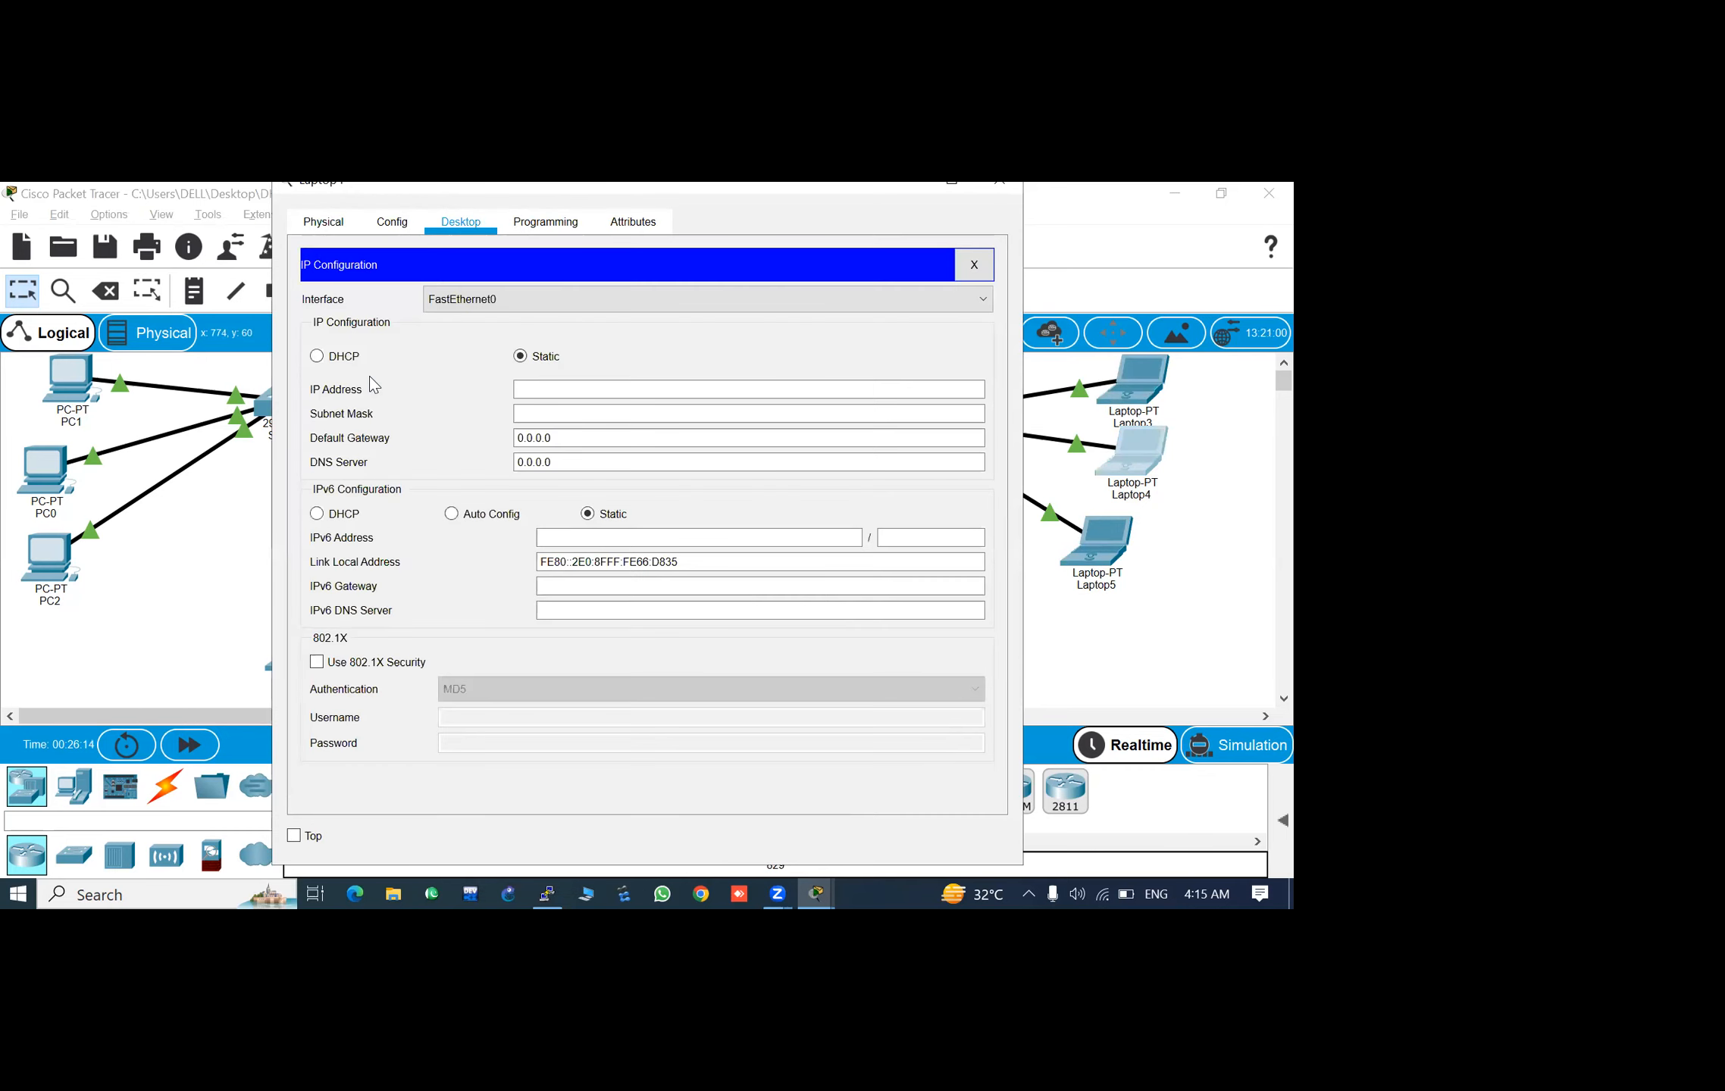
click(1015, 189)
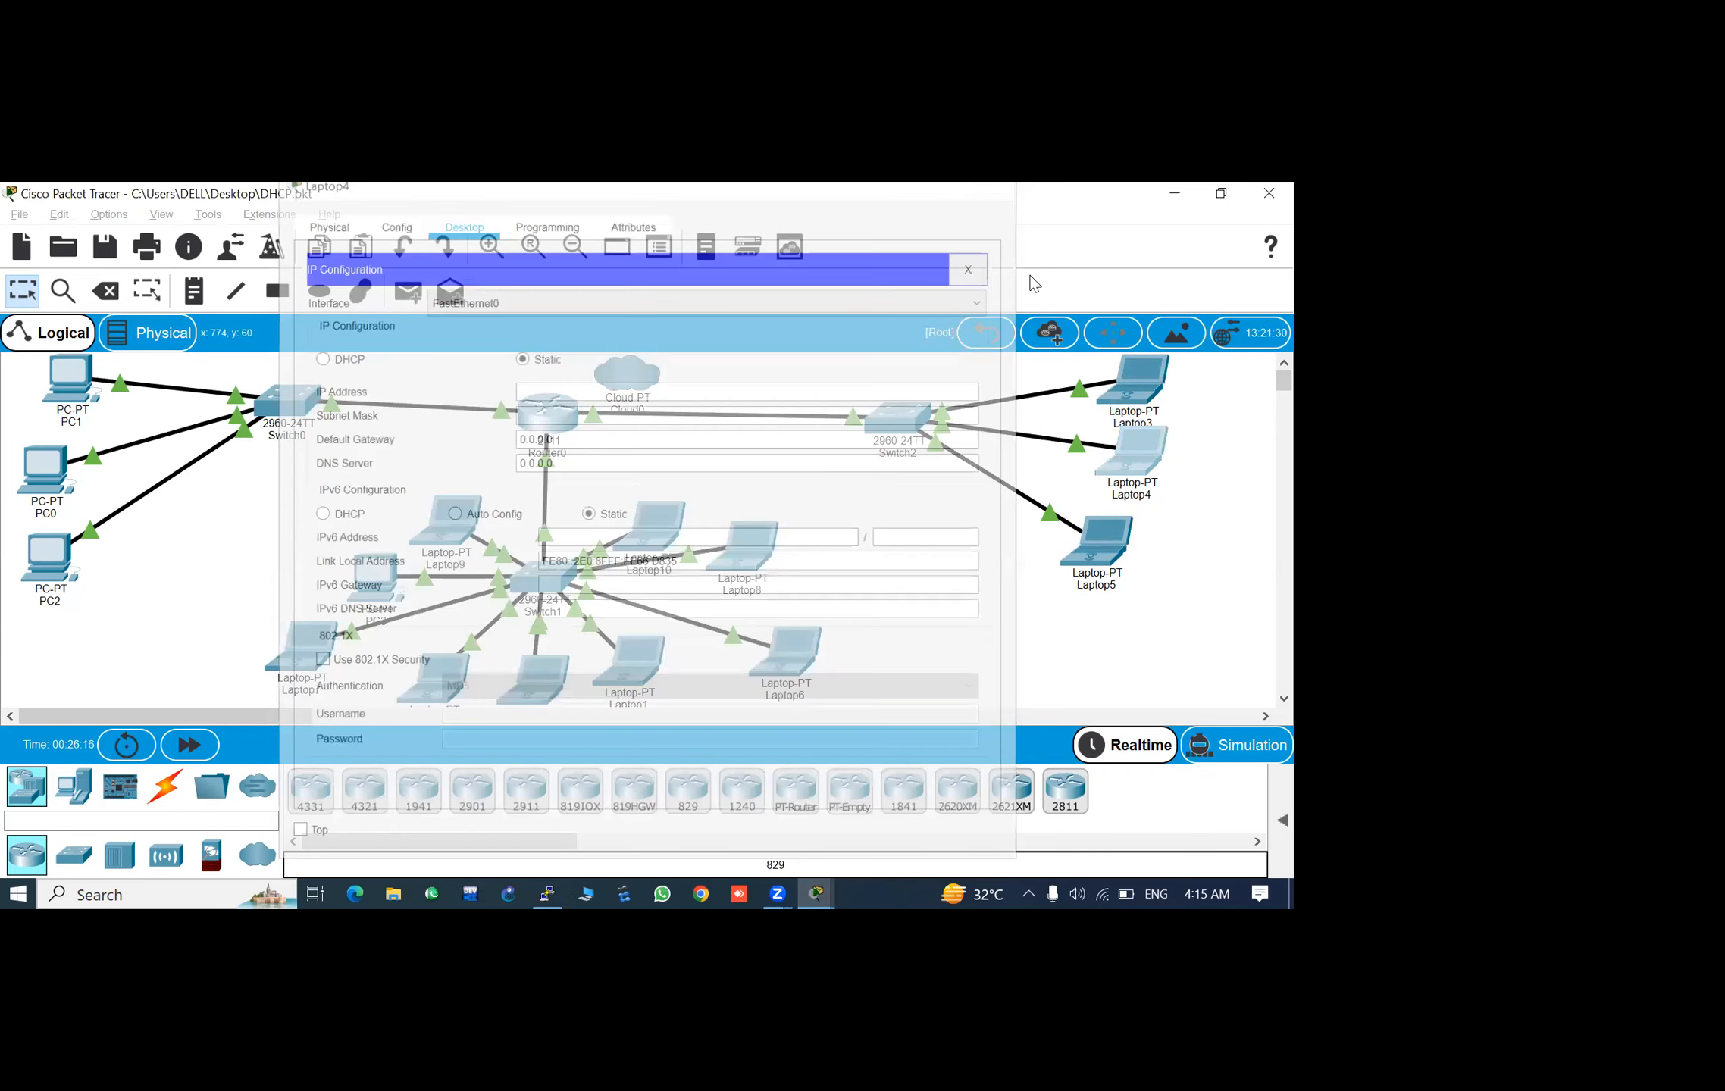
mouse_move(1136, 395)
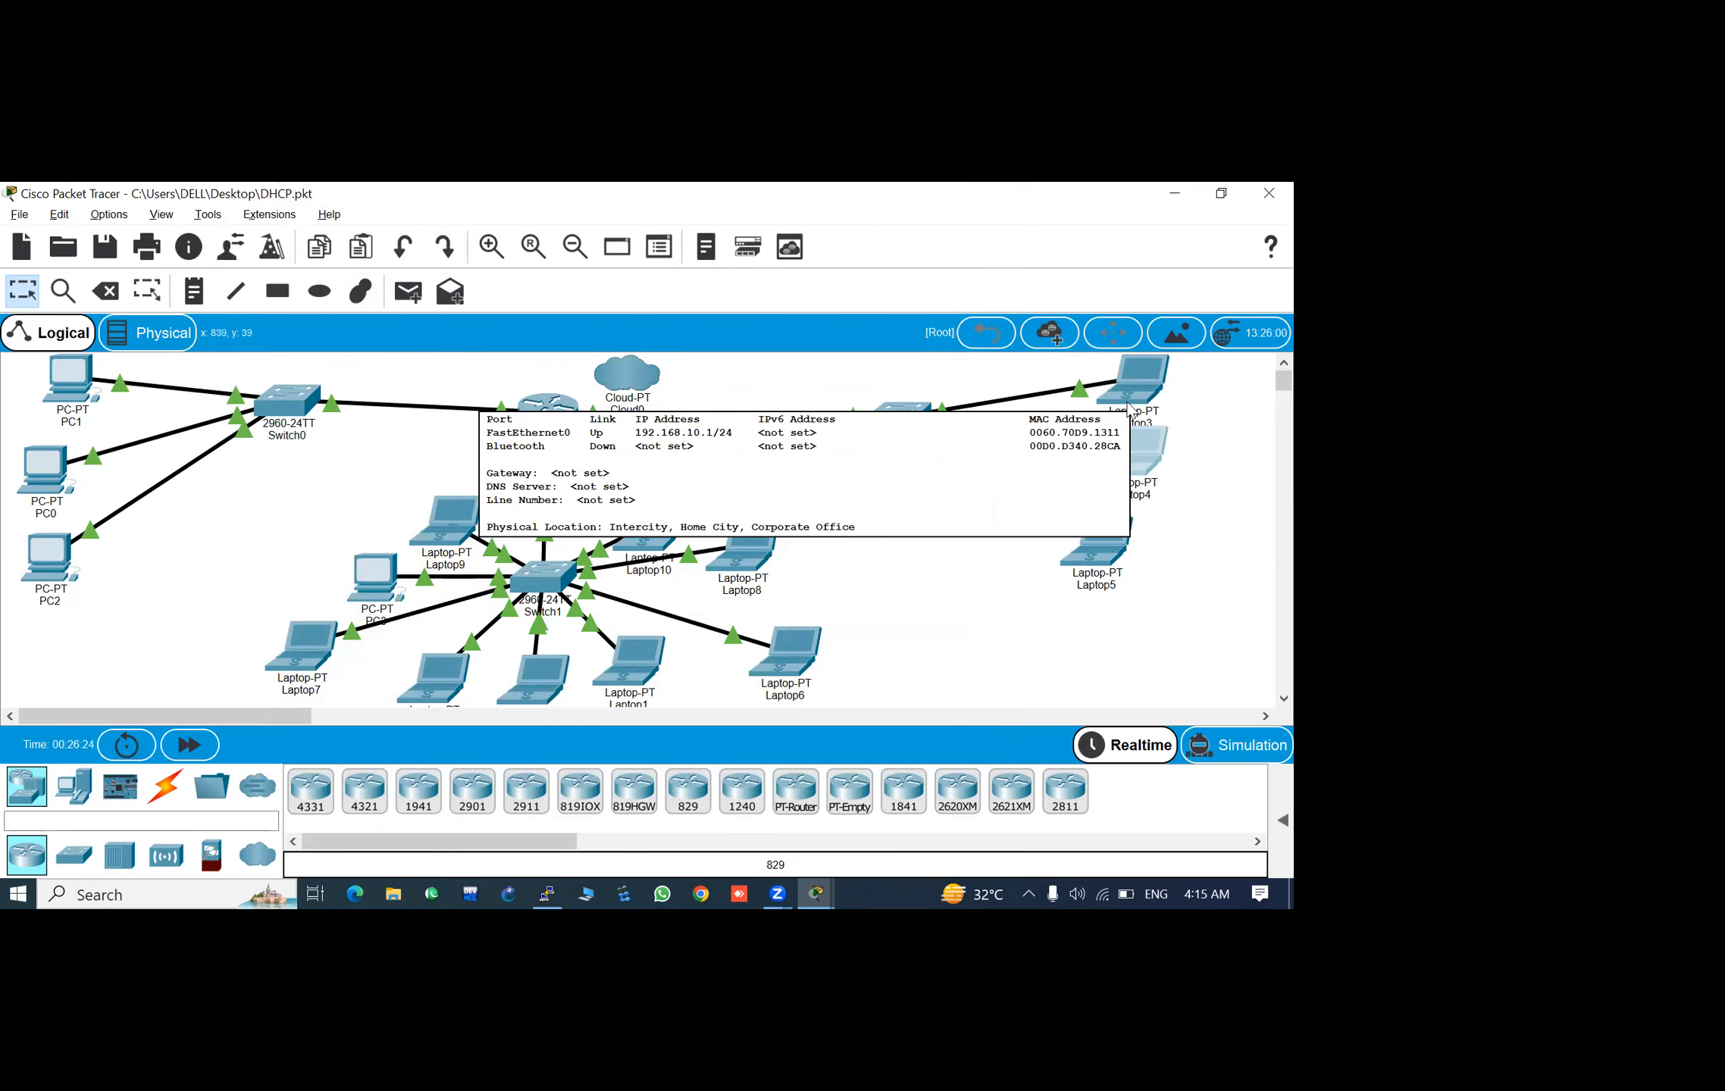
- Reopen the Laptop3 Command Prompt, maximize its window, and end the pending Telnet login with blank password entries
click(1131, 396)
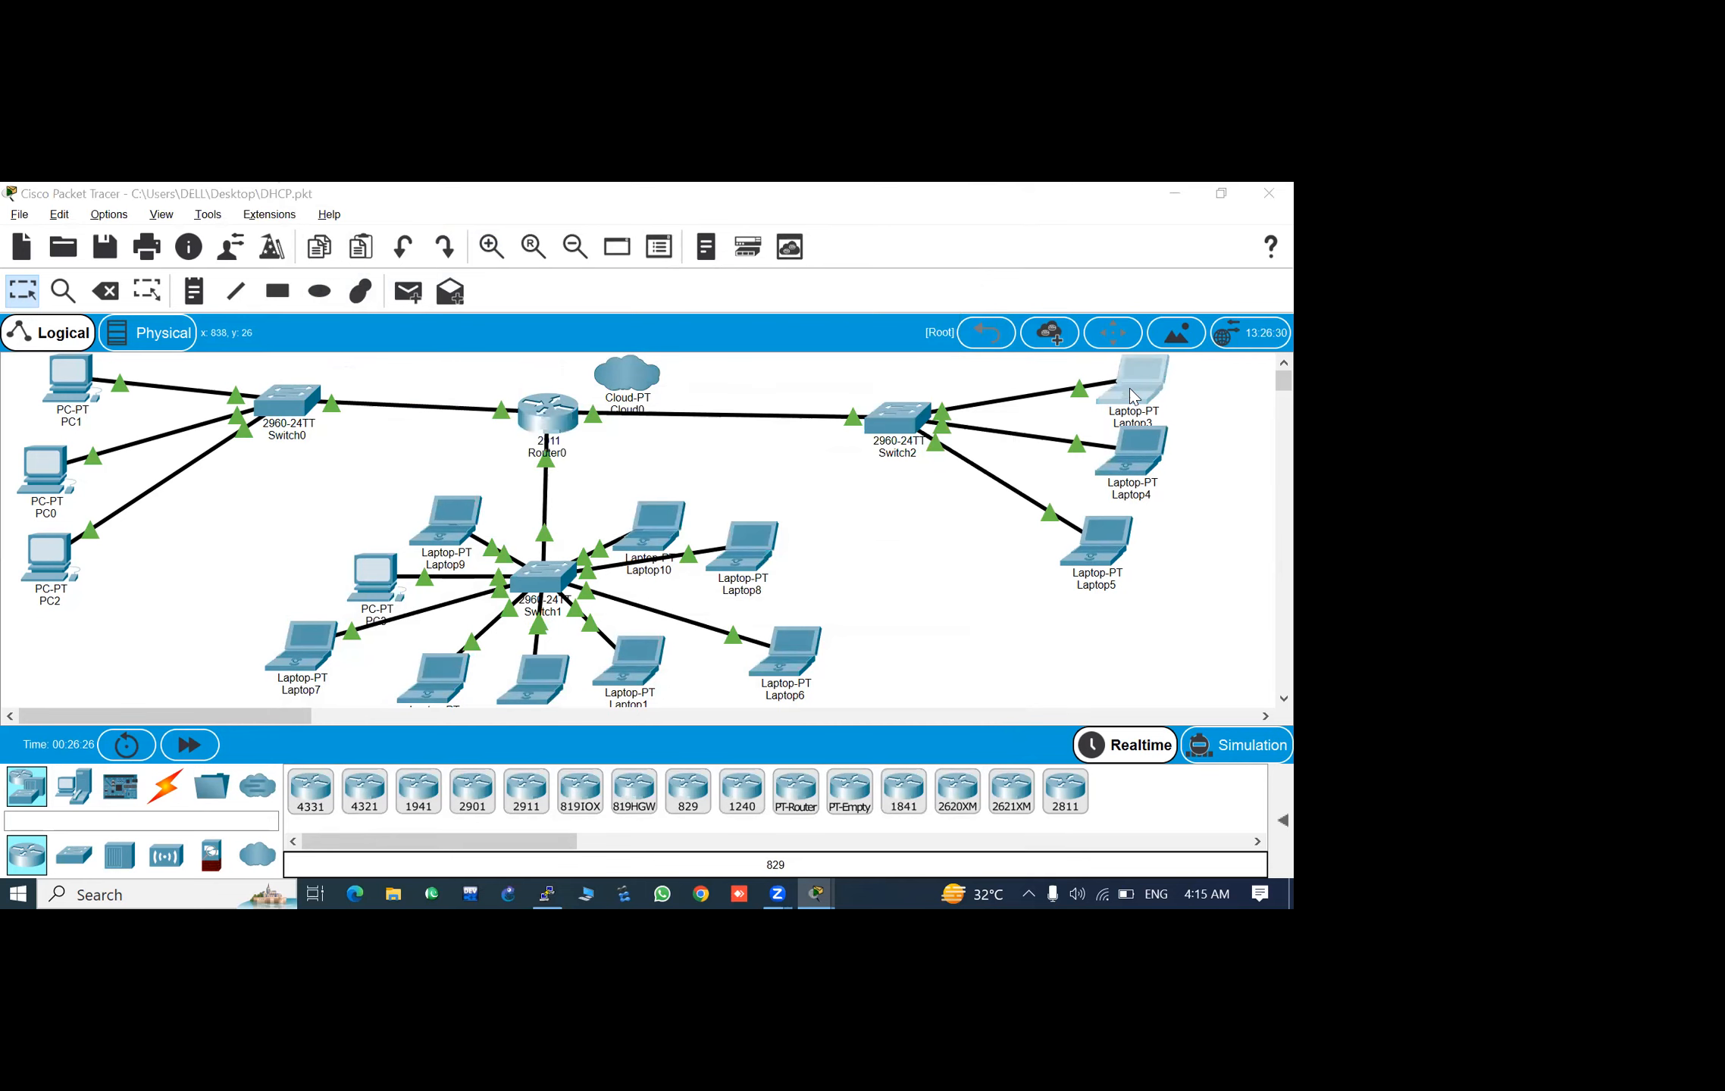
click(847, 372)
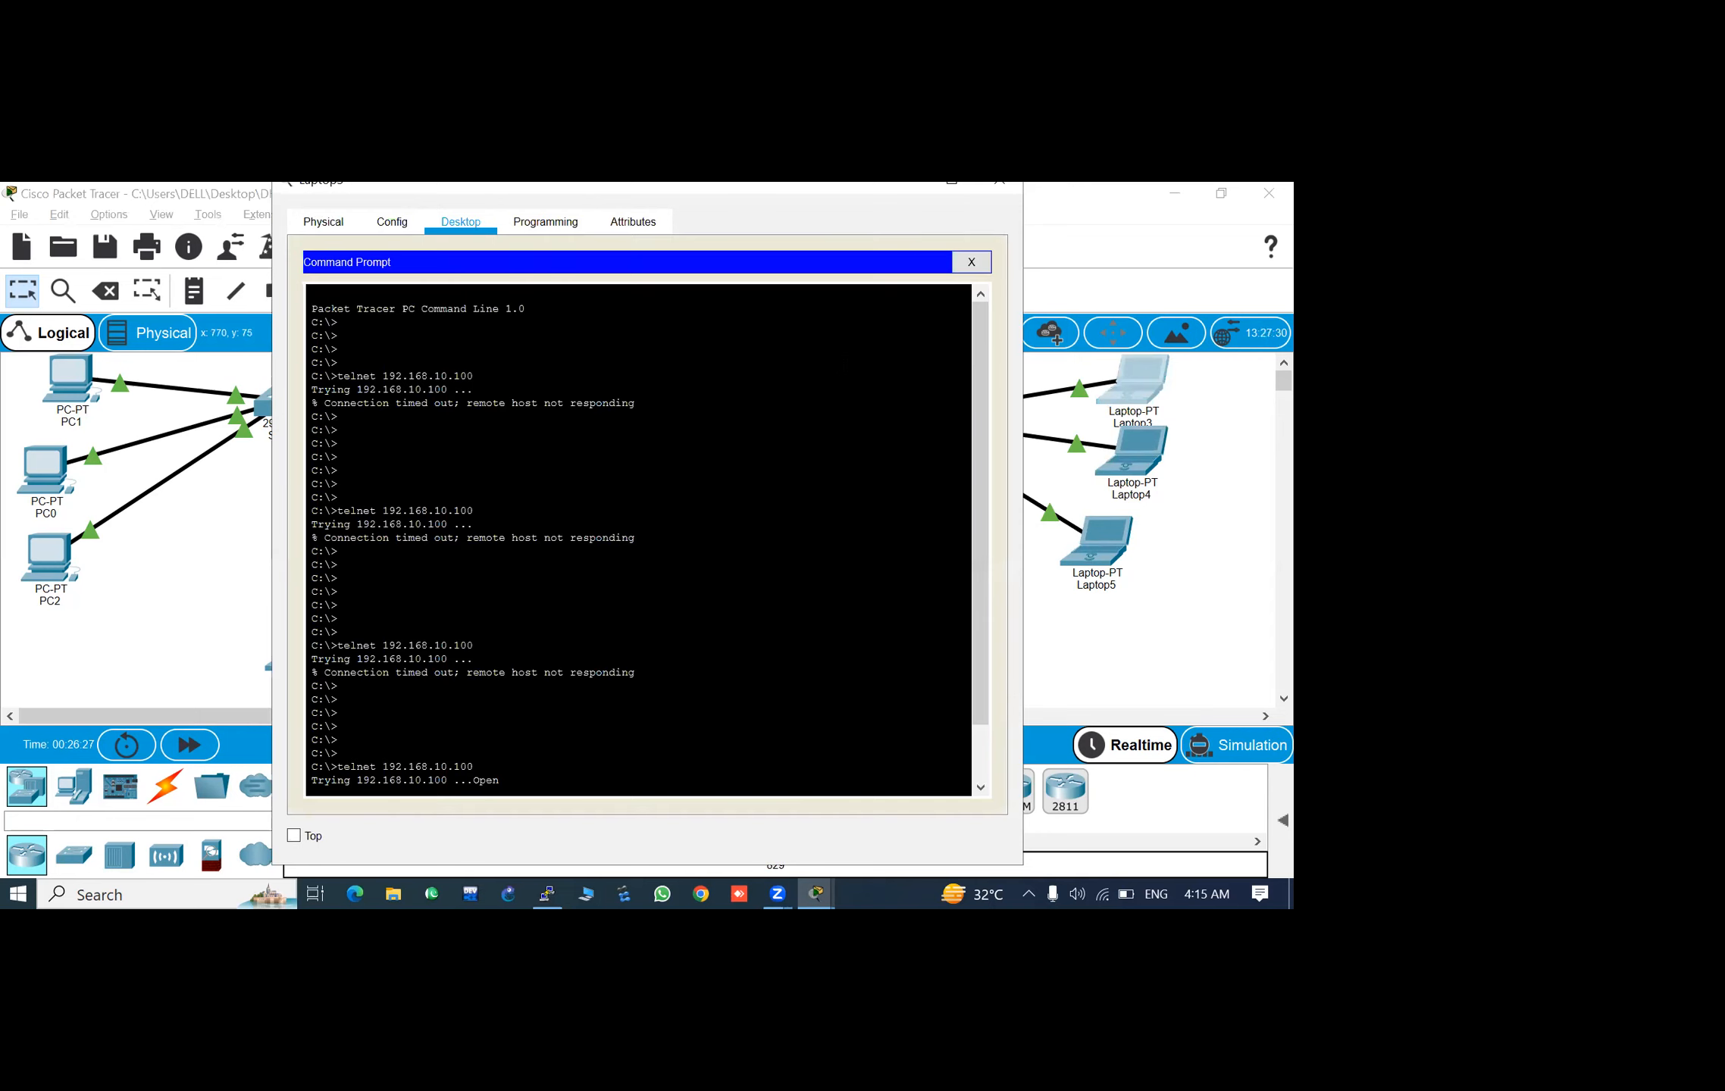
click(953, 188)
key(Return)
key(Return)
key(Return)
key(Return)
key(Return)
key(Return)
key(Return)
key(Return)
key(Return)
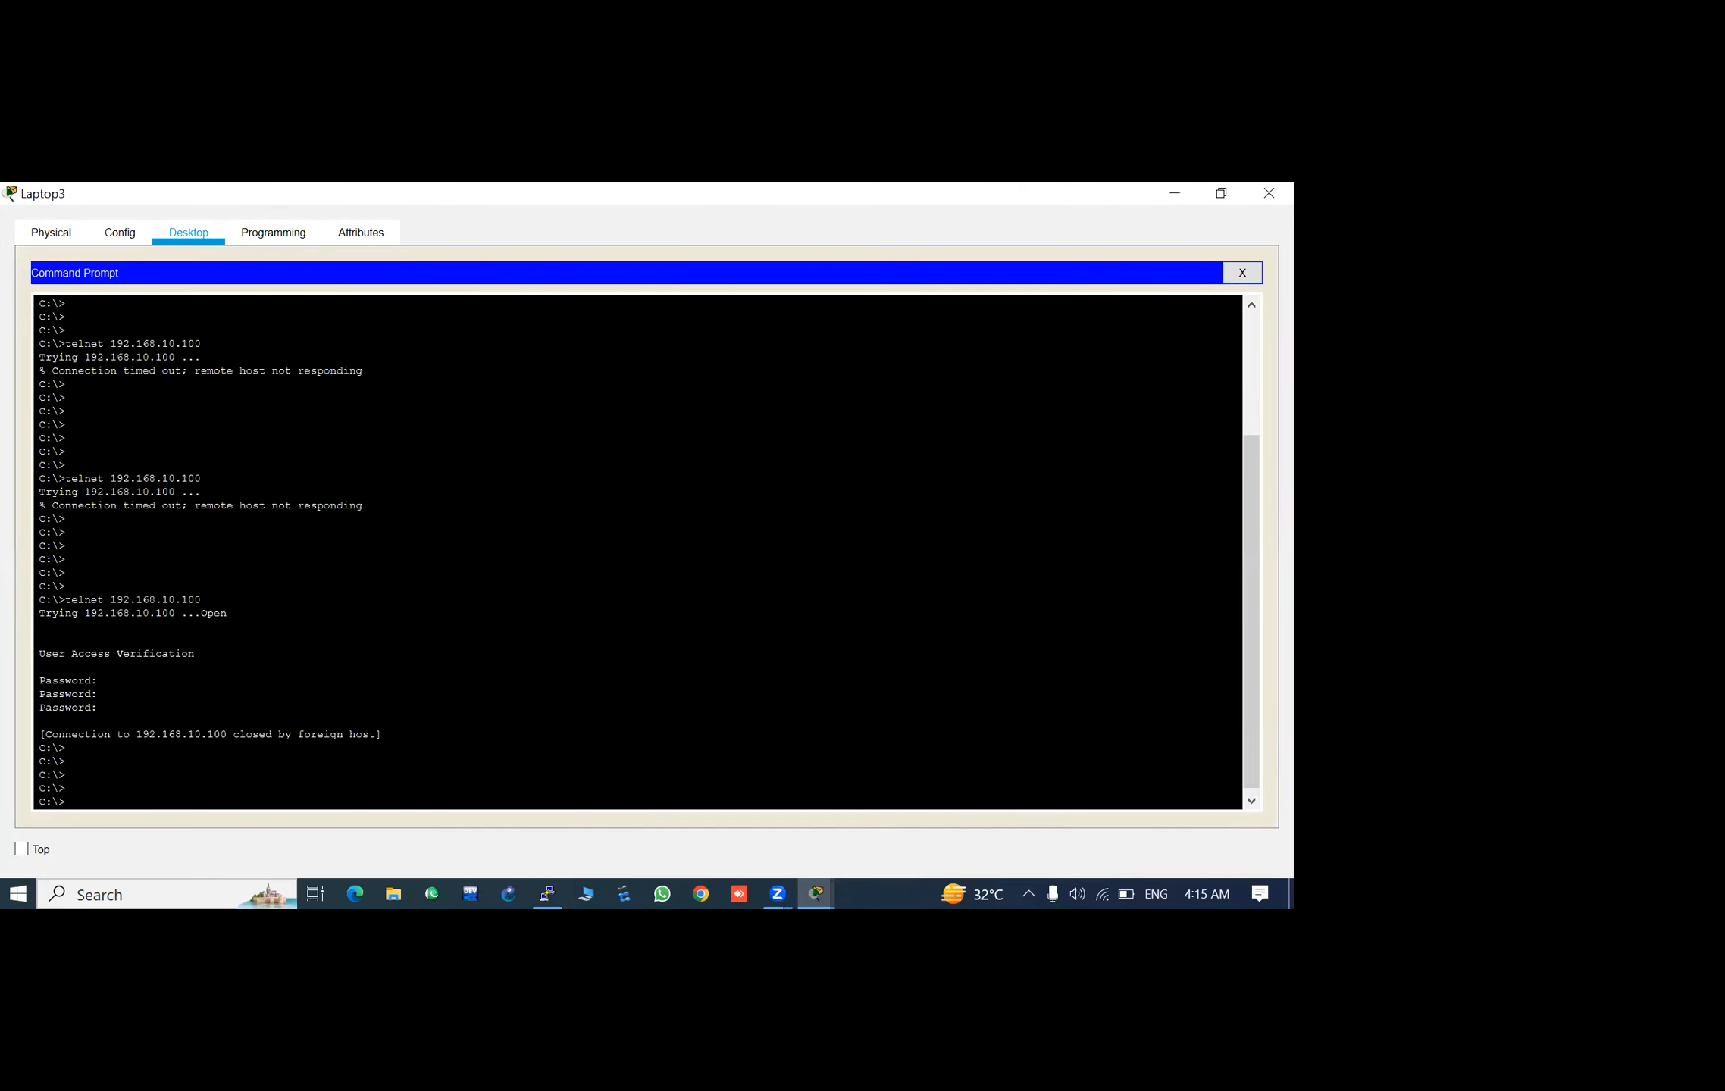
- Start a new Telnet session to 192.168.10.100 and log in with the Telnet line password
key(Up)
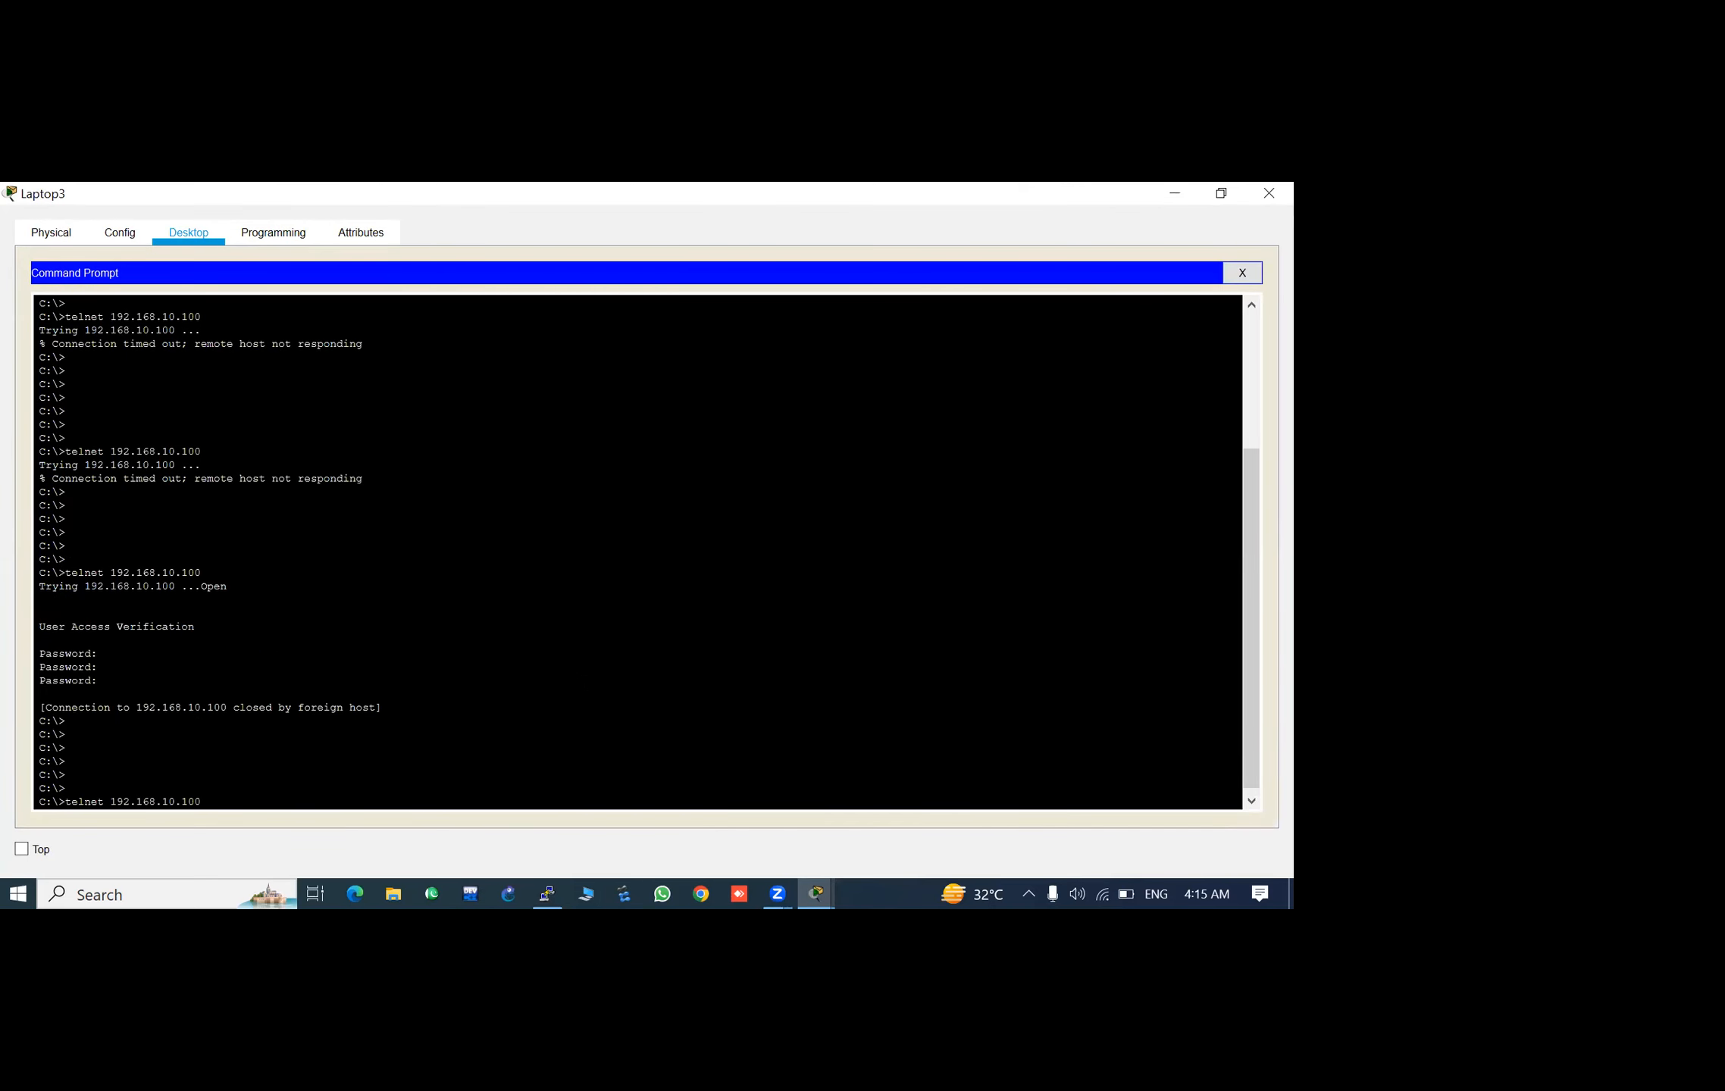
key(Return)
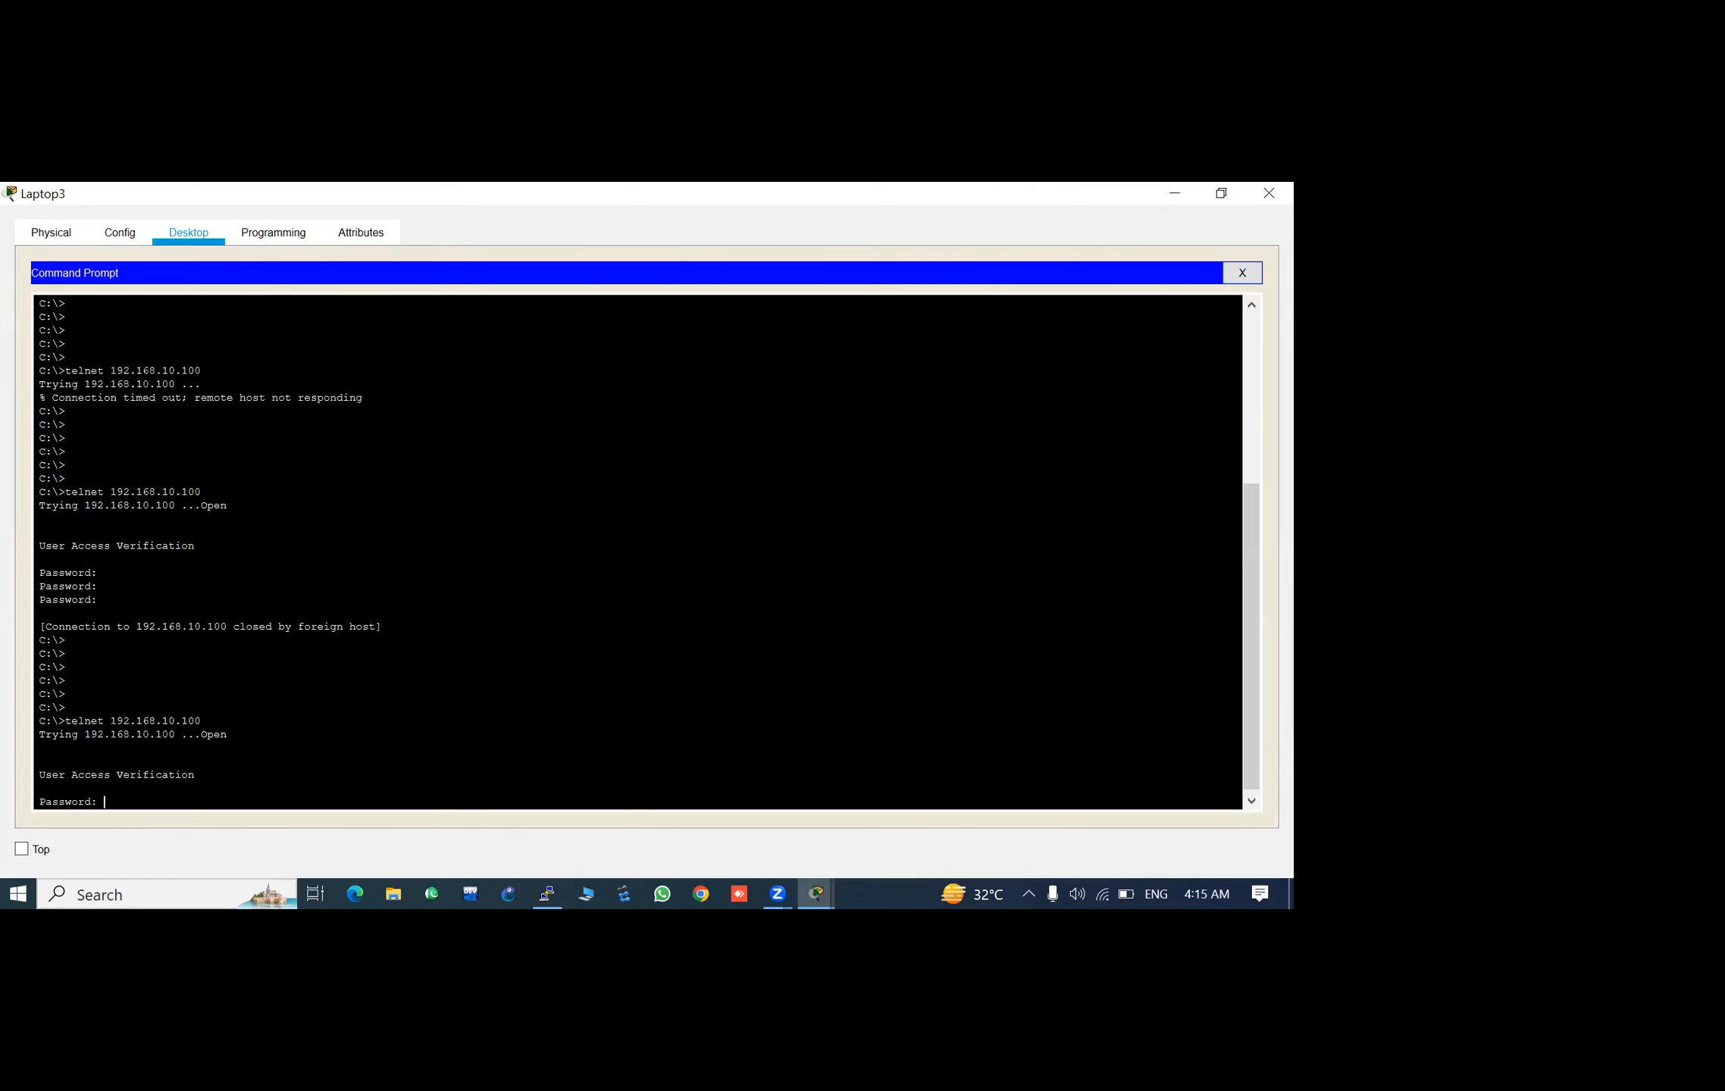
key(Return)
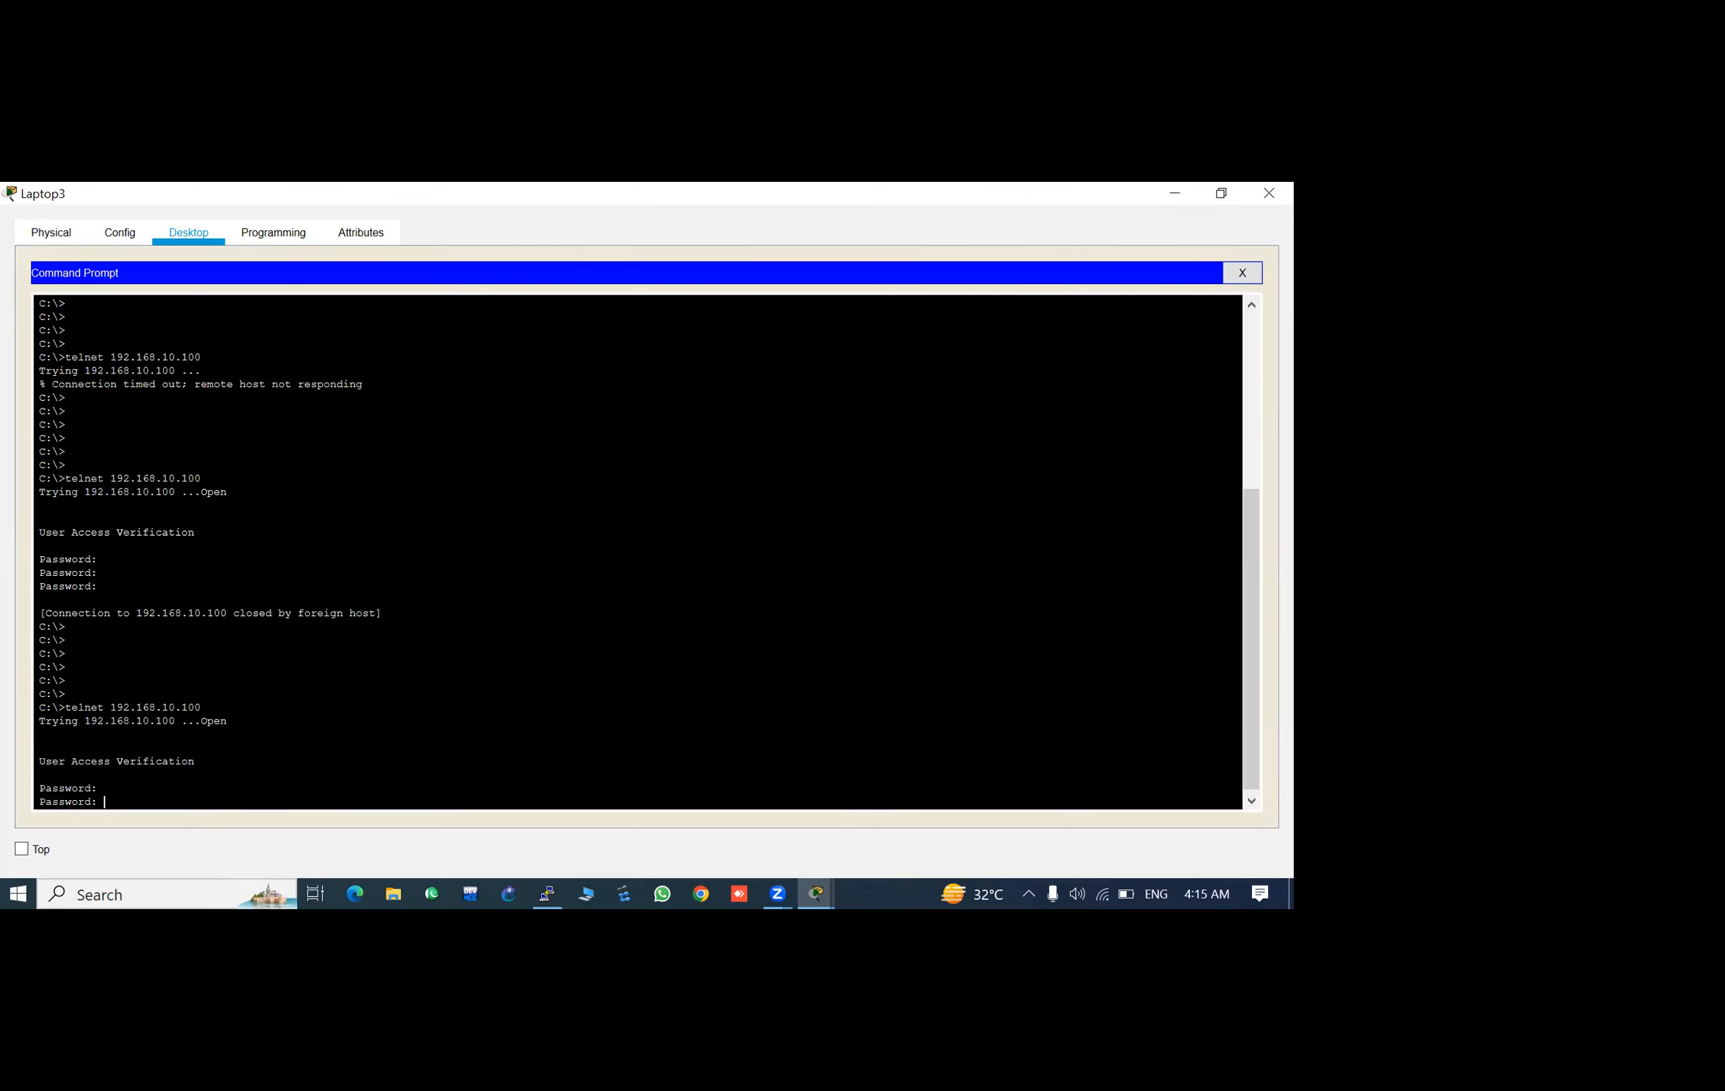
key(Return)
key(Return)
key(Return)
key(Return)
key(Return)
key(Return)
key(Return)
key(Return)
key(Return)
key(Return)
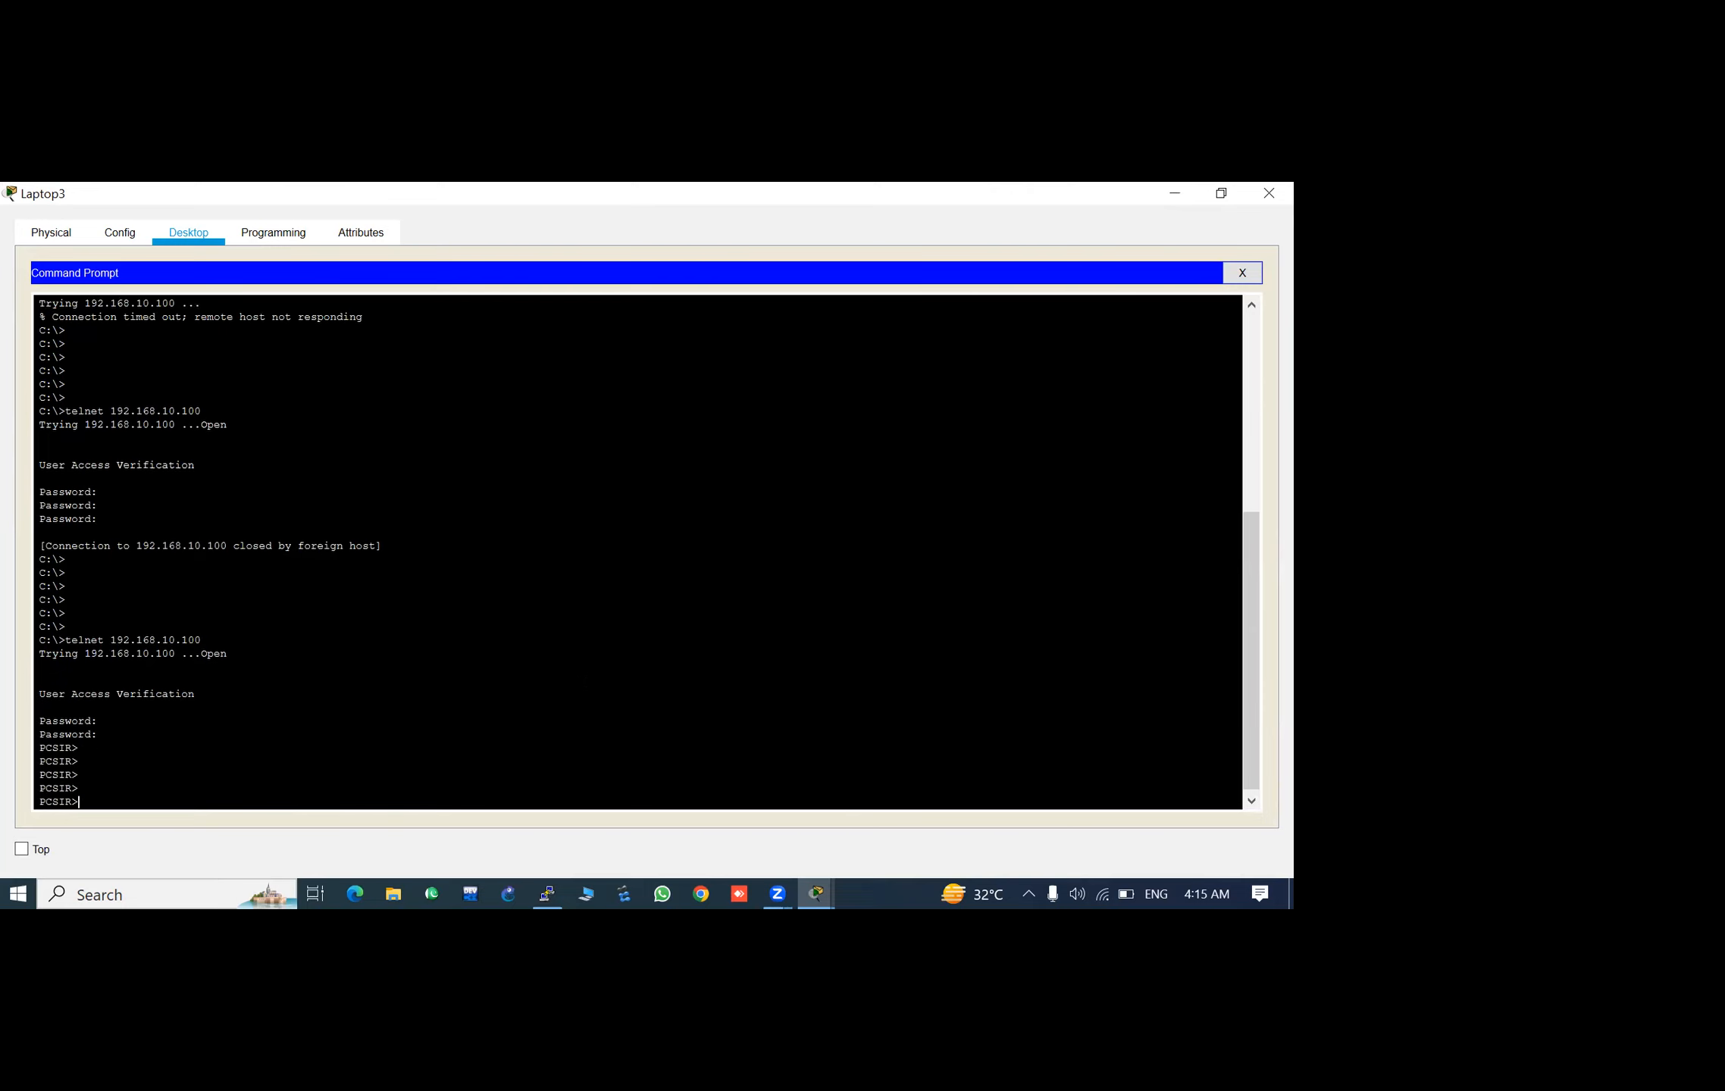
key(Return)
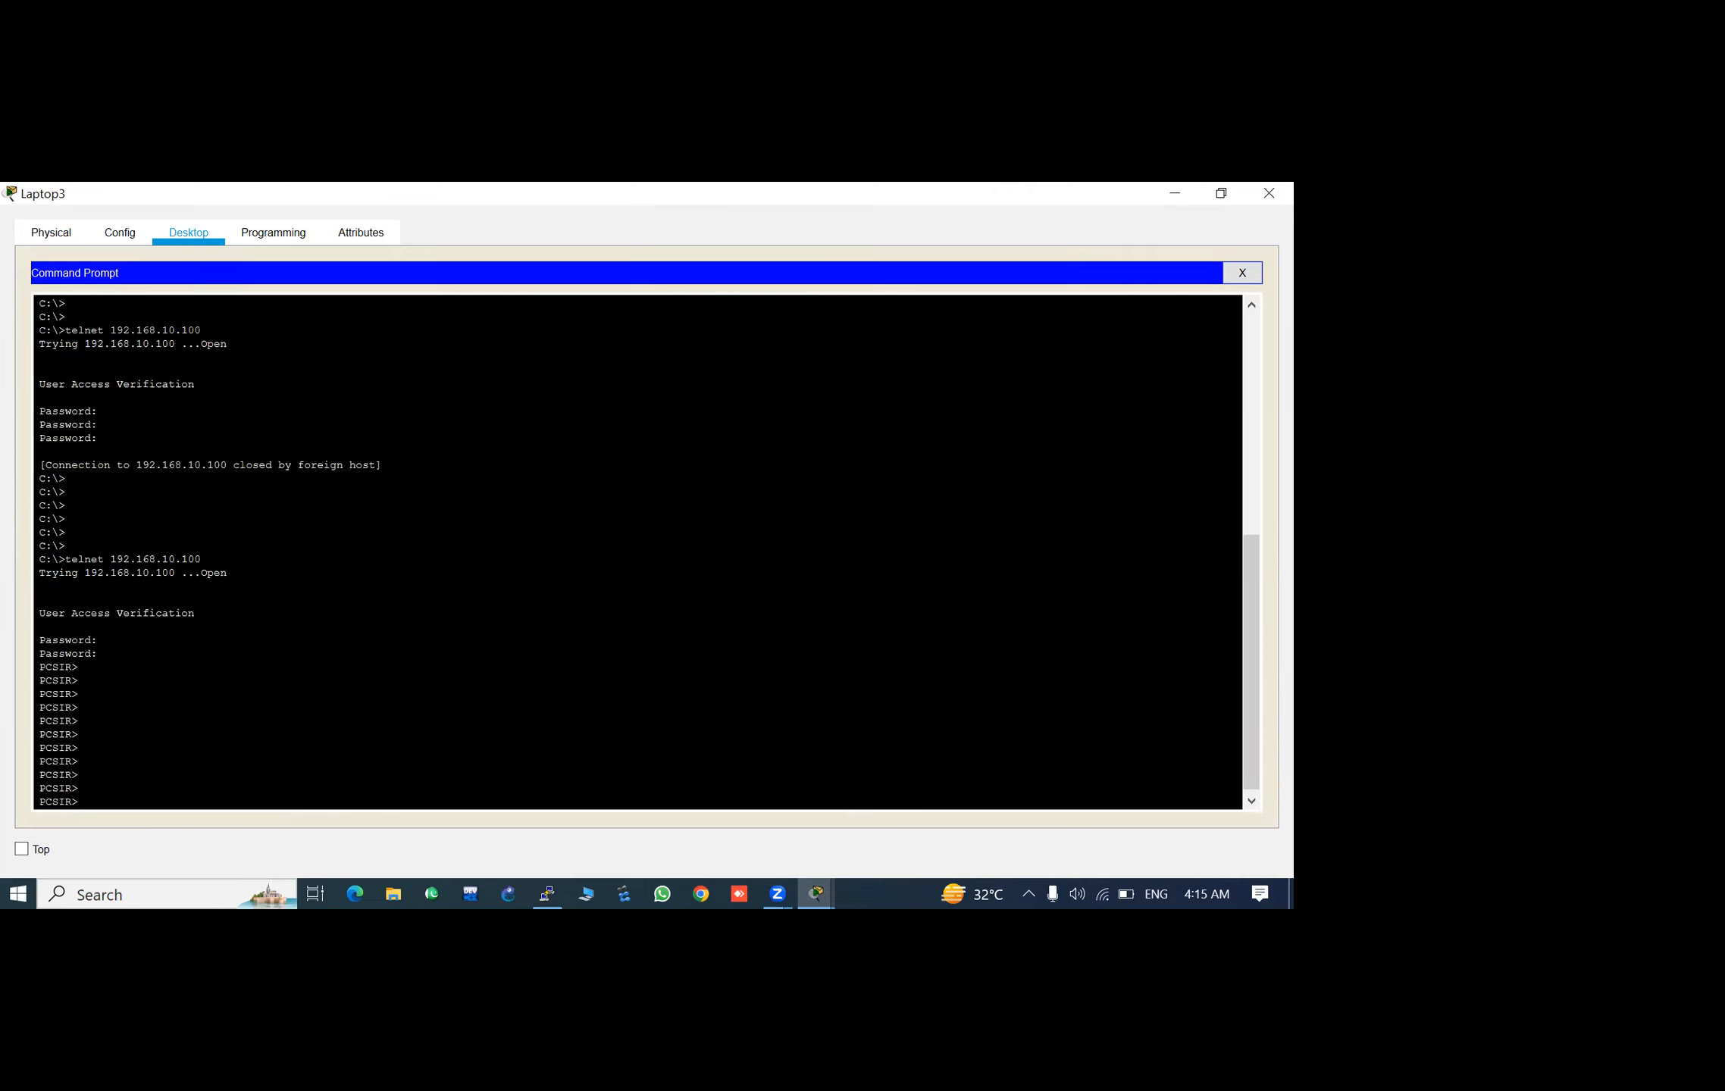
- Try to enter privileged EXEC mode in the Telnet session with the enable command
text(en)
key(Tab)
key(Return)
key(Return)
key(Return)
key(Return)
key(Return)
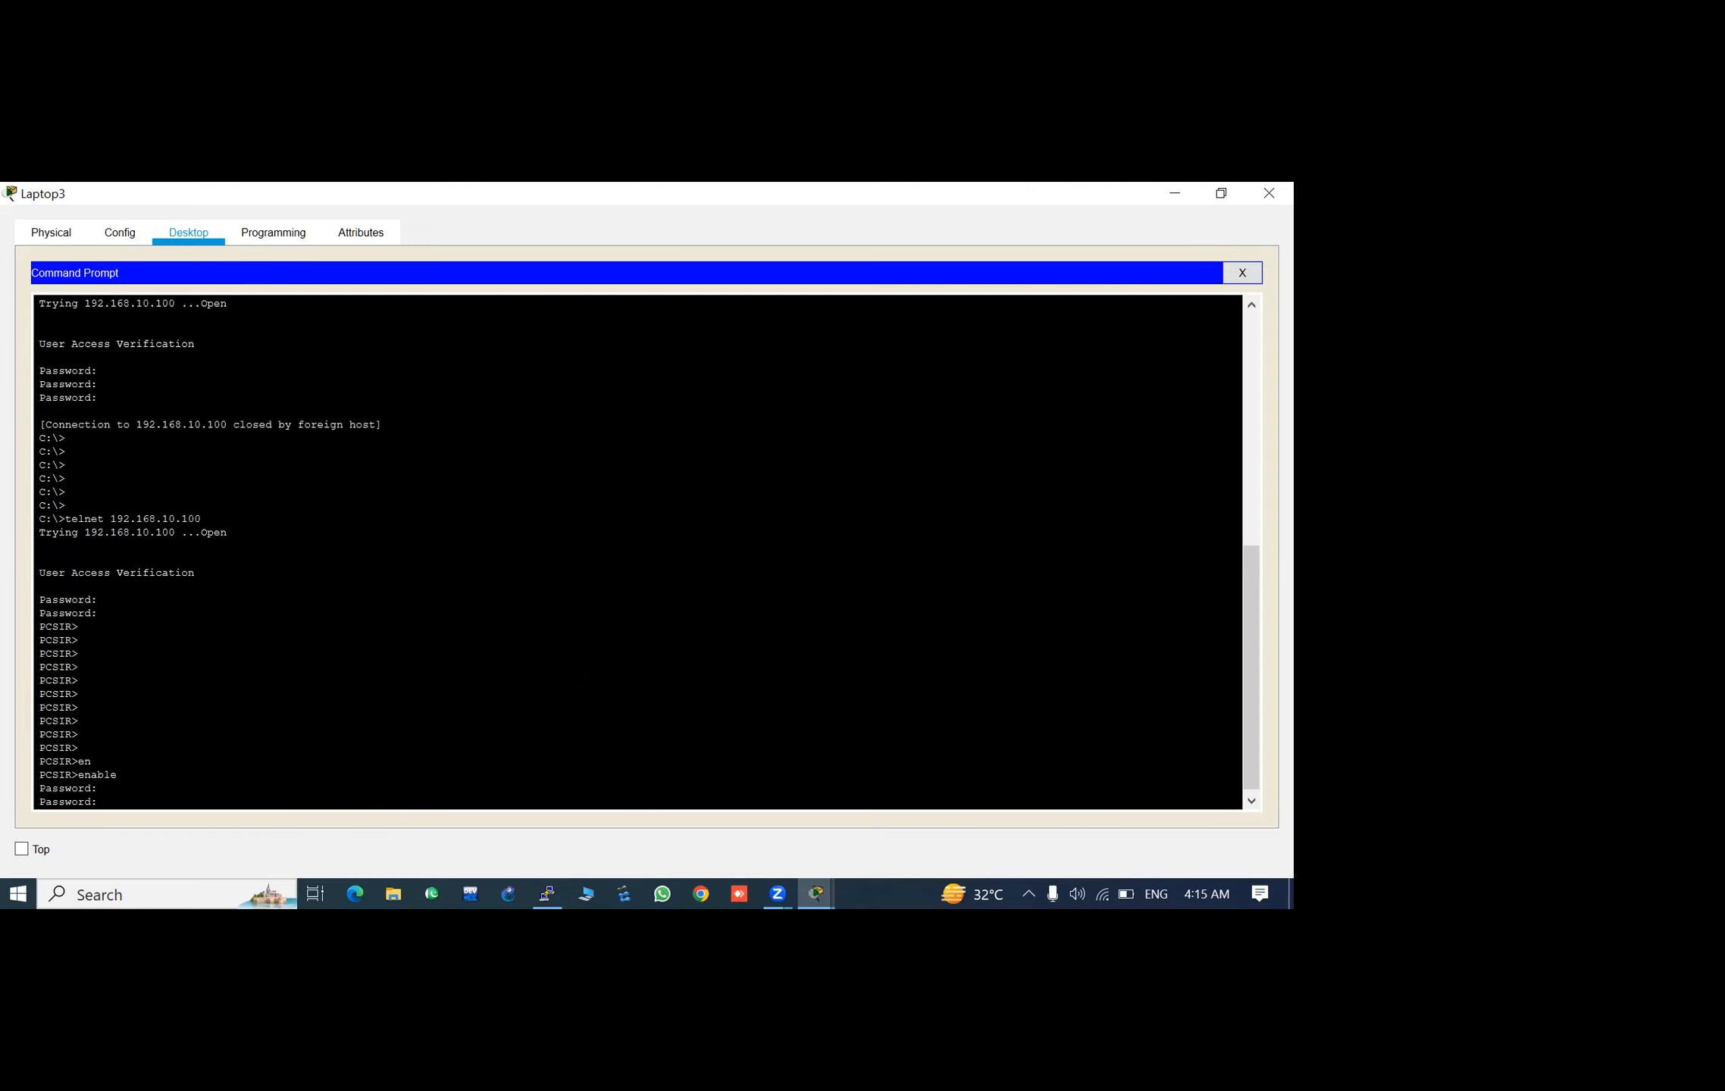
- Run enable again in the Telnet session and enter the enable password to reach privileged EXEC mode
text(en)
key(Tab)
key(Return)
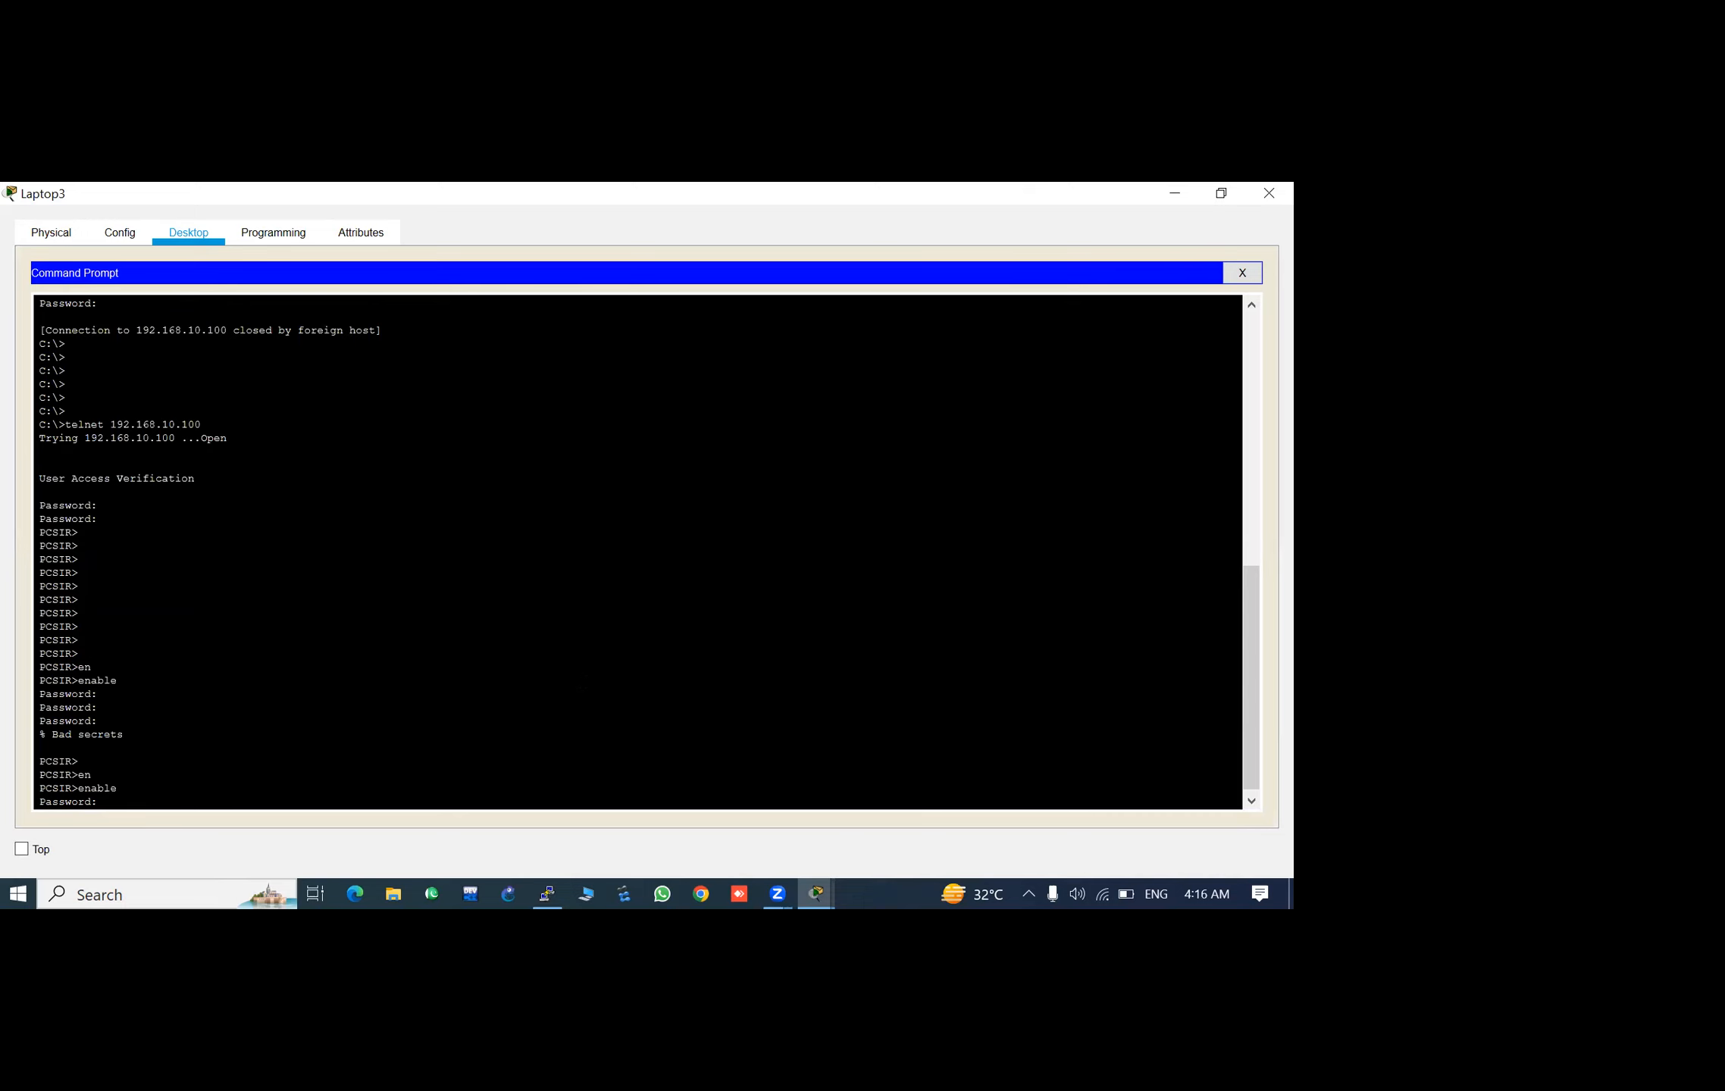
key(Return)
key(Return)
- Enter global configuration mode from the terminal with the configure command over Telnet
text(conf)
key(Tab)
key(Return)
key(Return)
key(Return)
key(Return)
key(Return)
key(Return)
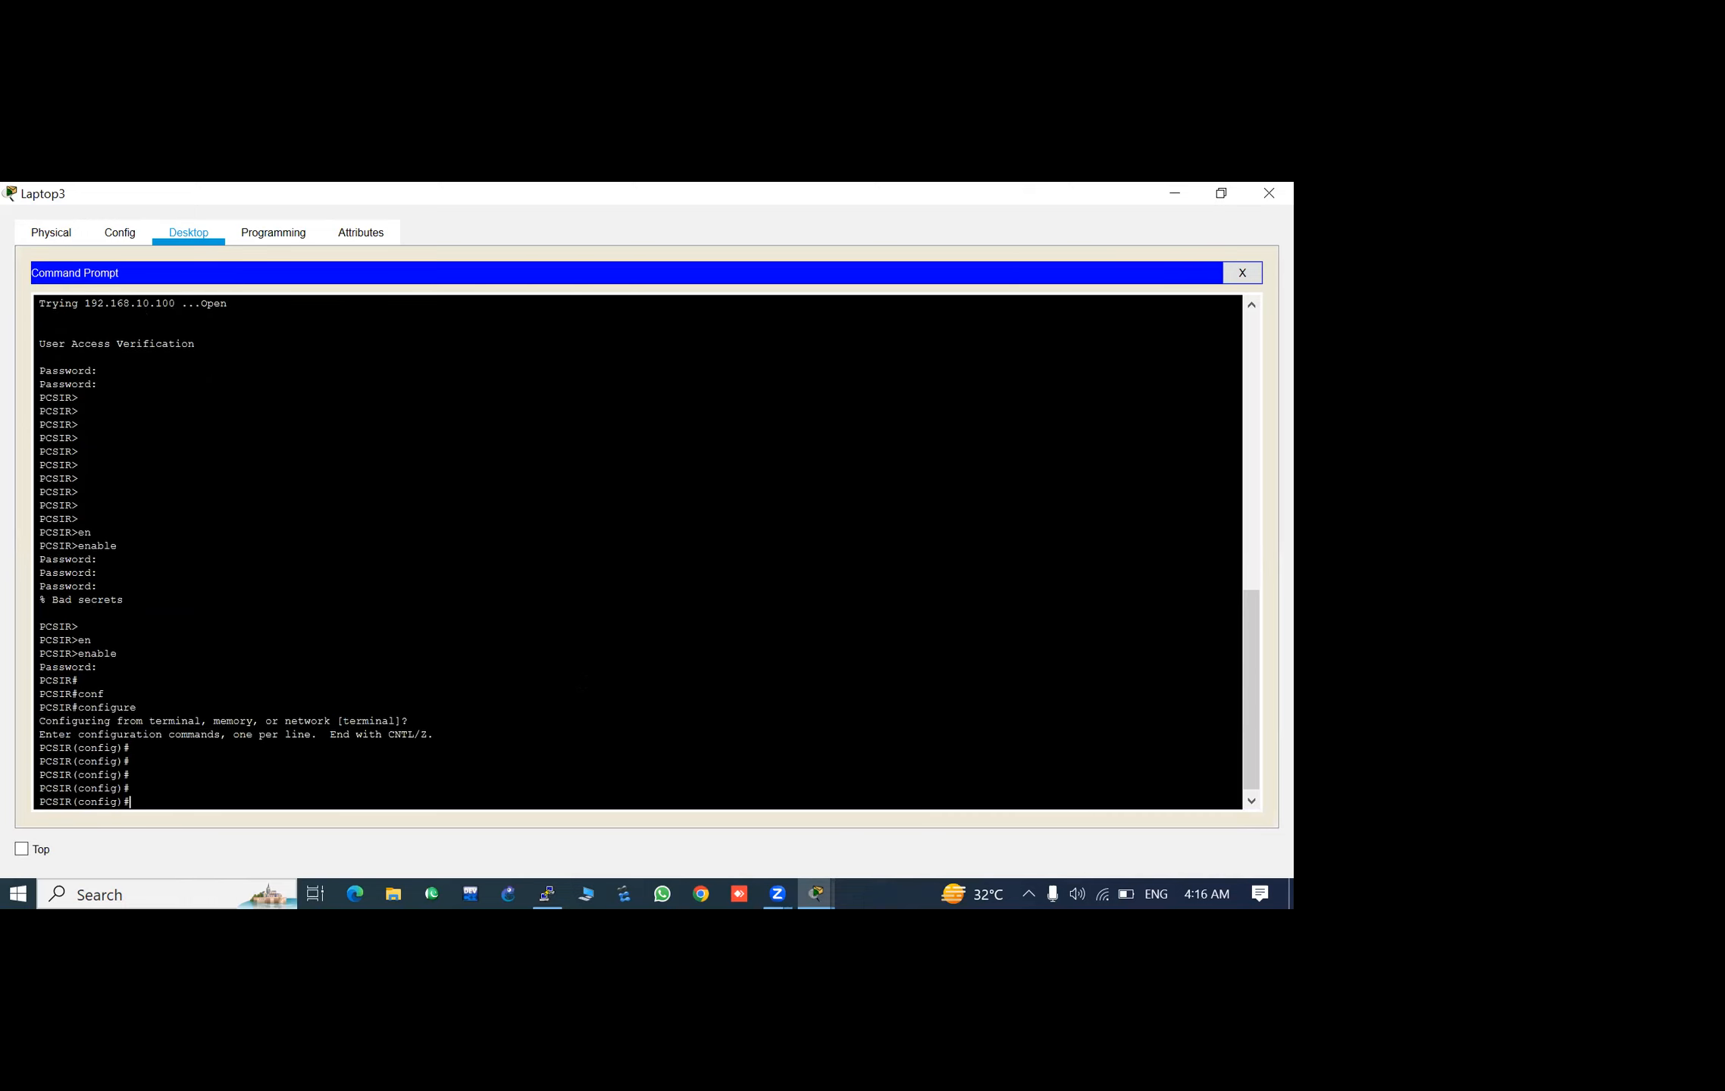
key(Return)
key(Return)
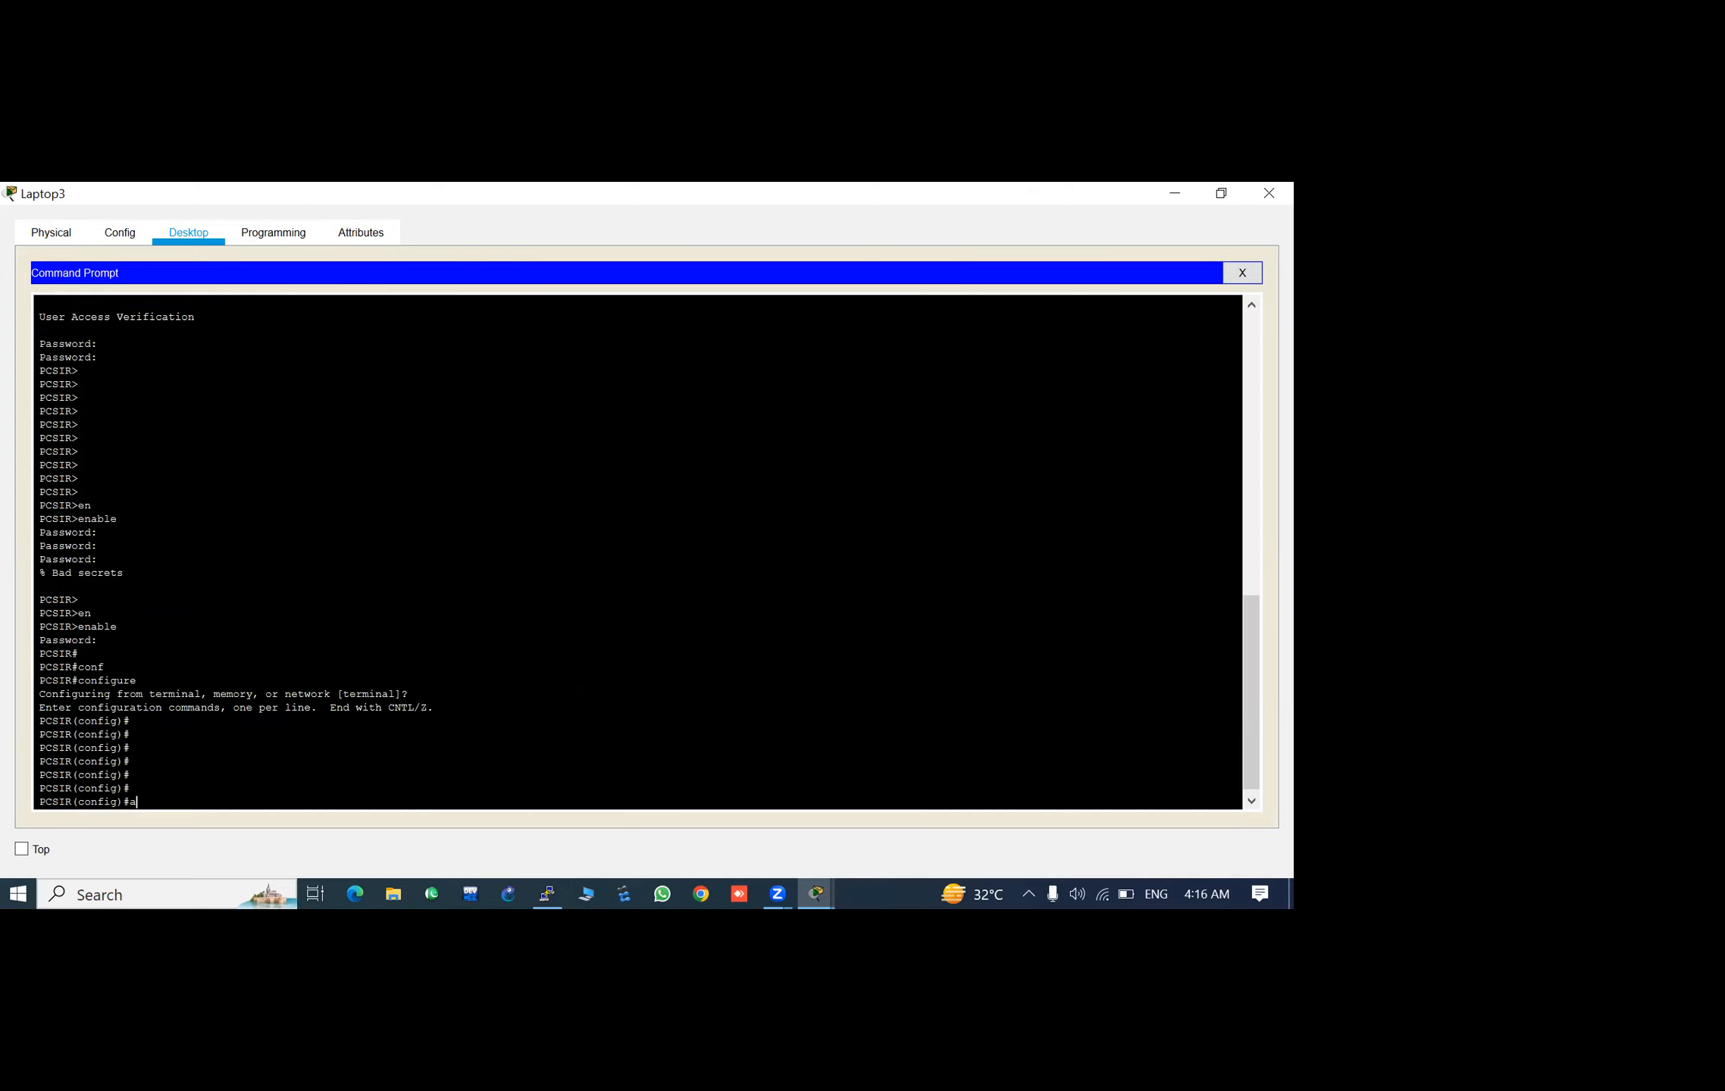
- Change the remote switch's hostname to switch with the hostname command
text(host)
key(Tab)
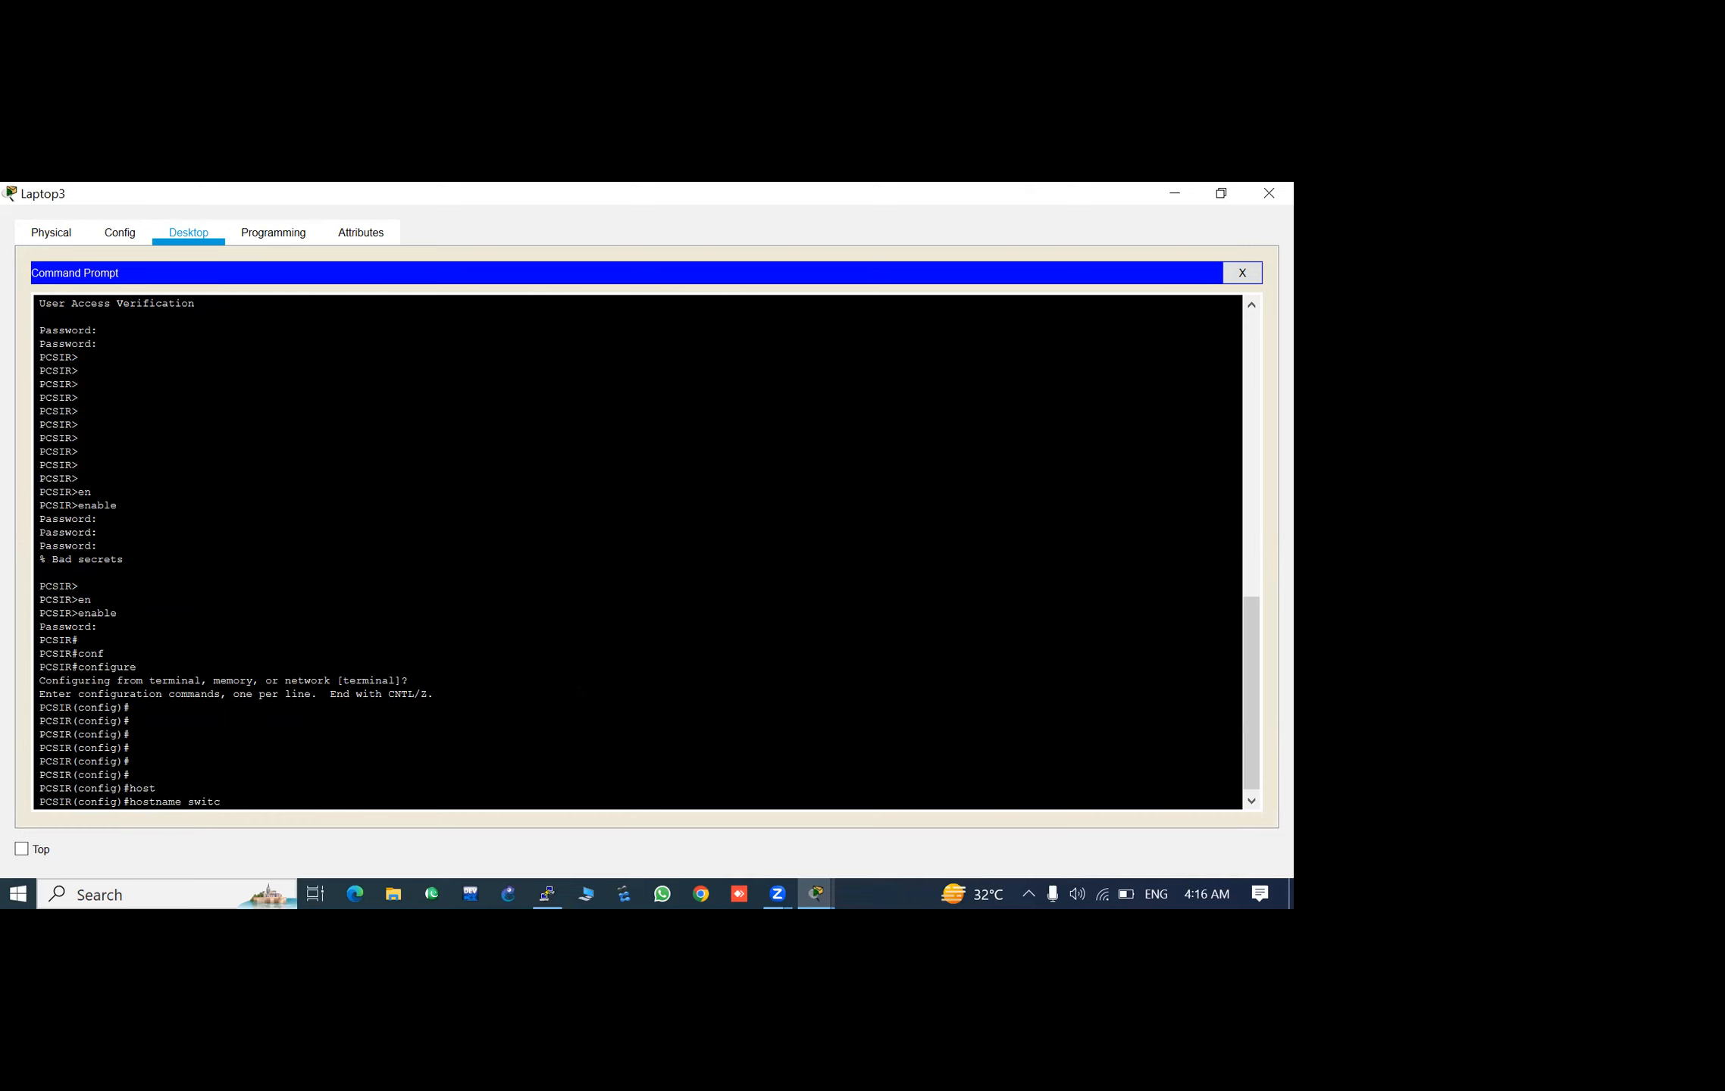
text(switch)
key(Return)
key(Return)
key(Return)
key(Return)
key(Return)
key(Return)
key(Return)
key(Return)
key(Return)
key(Return)
key(Return)
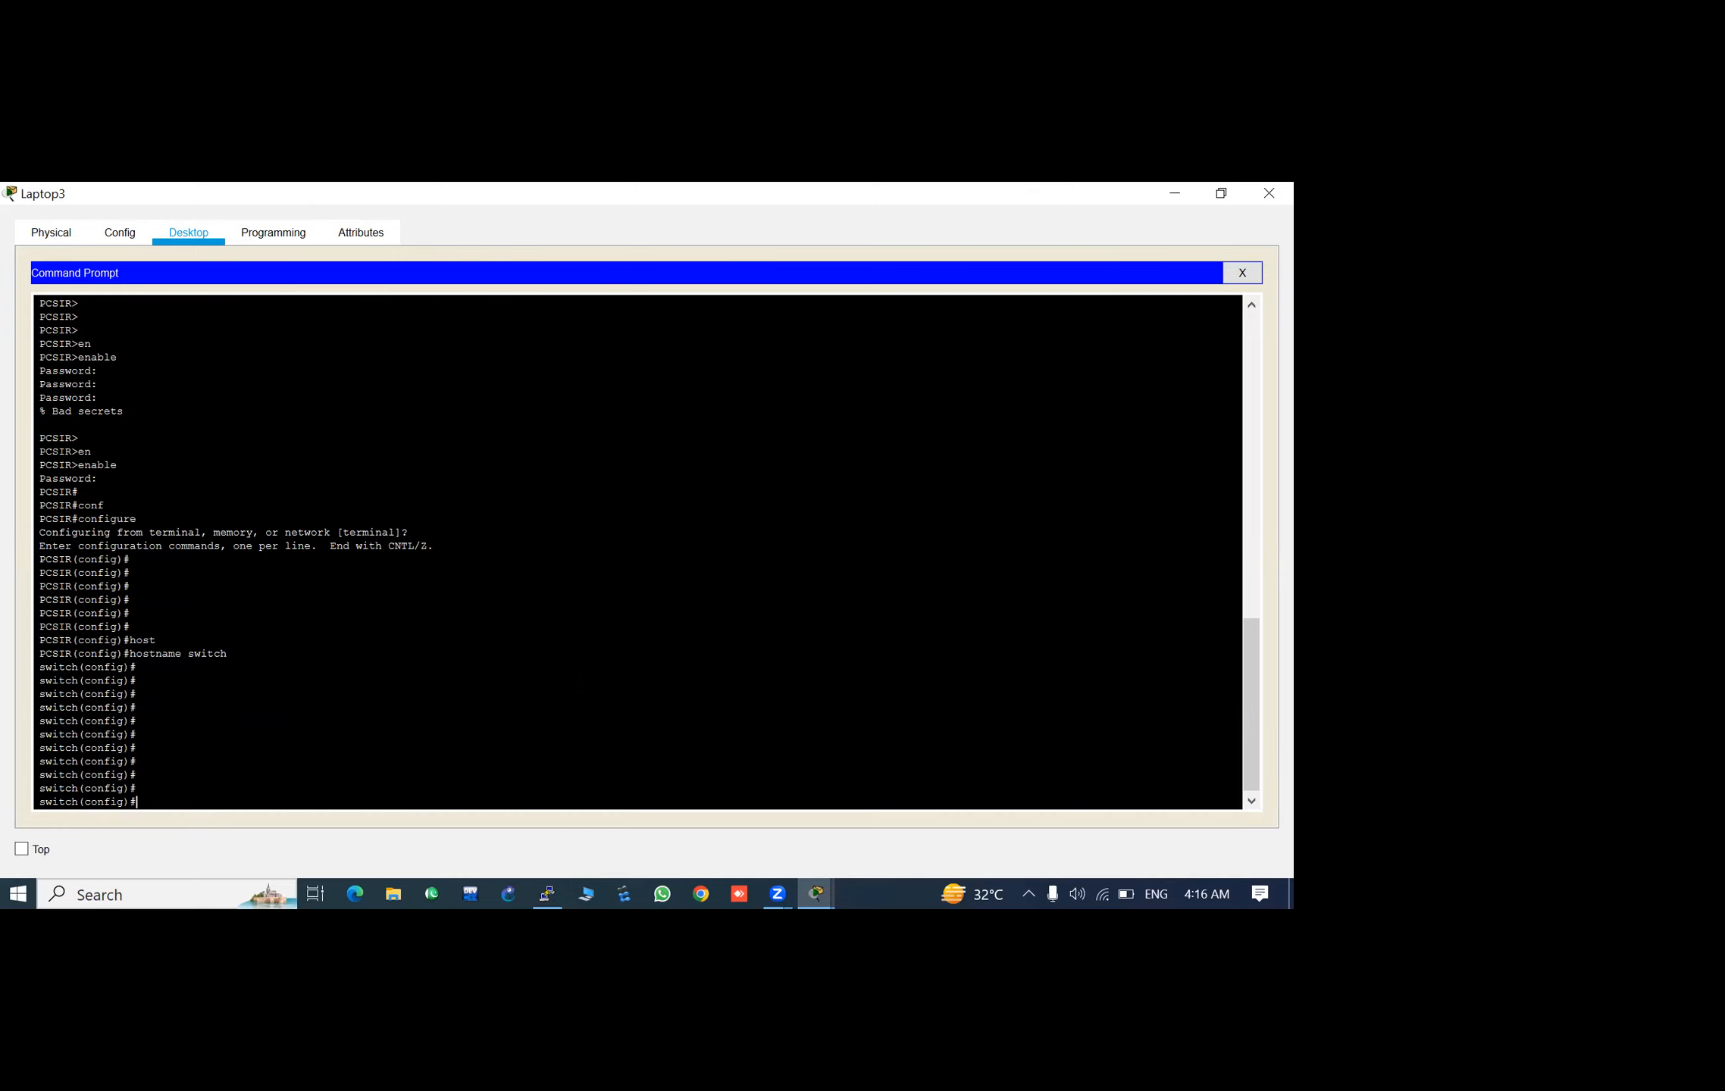
click(1177, 193)
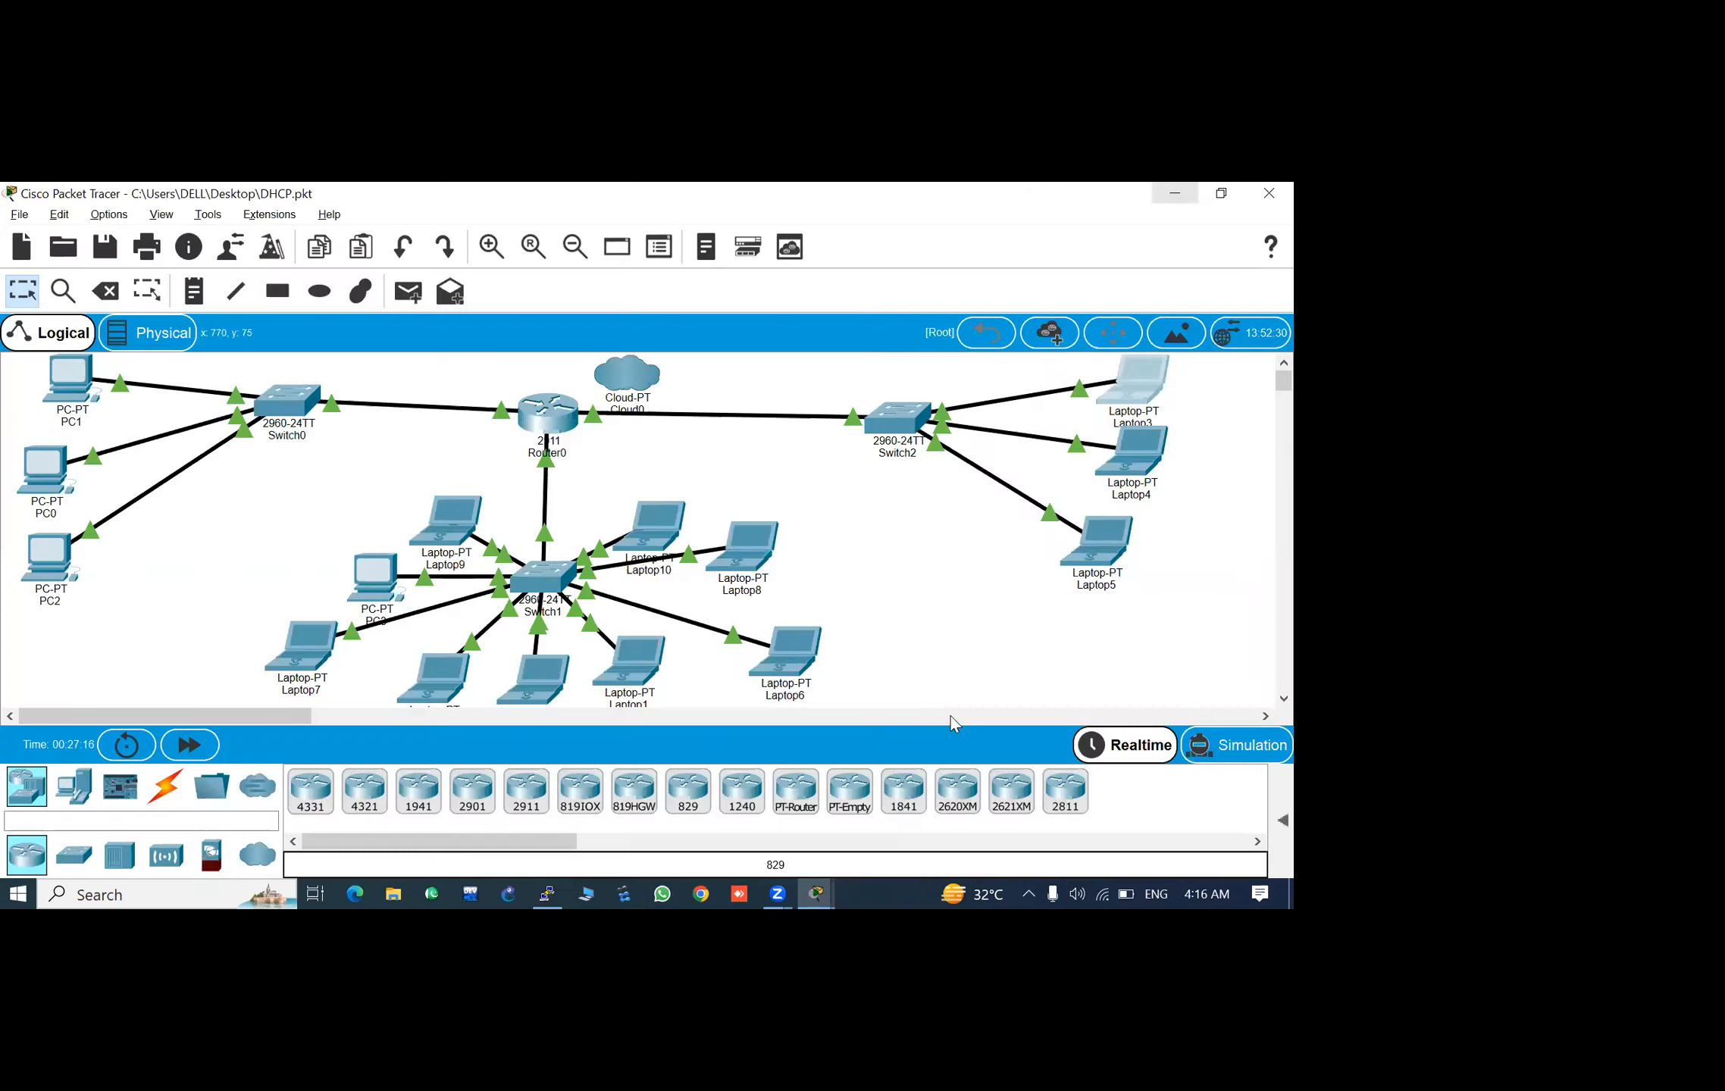
click(1175, 193)
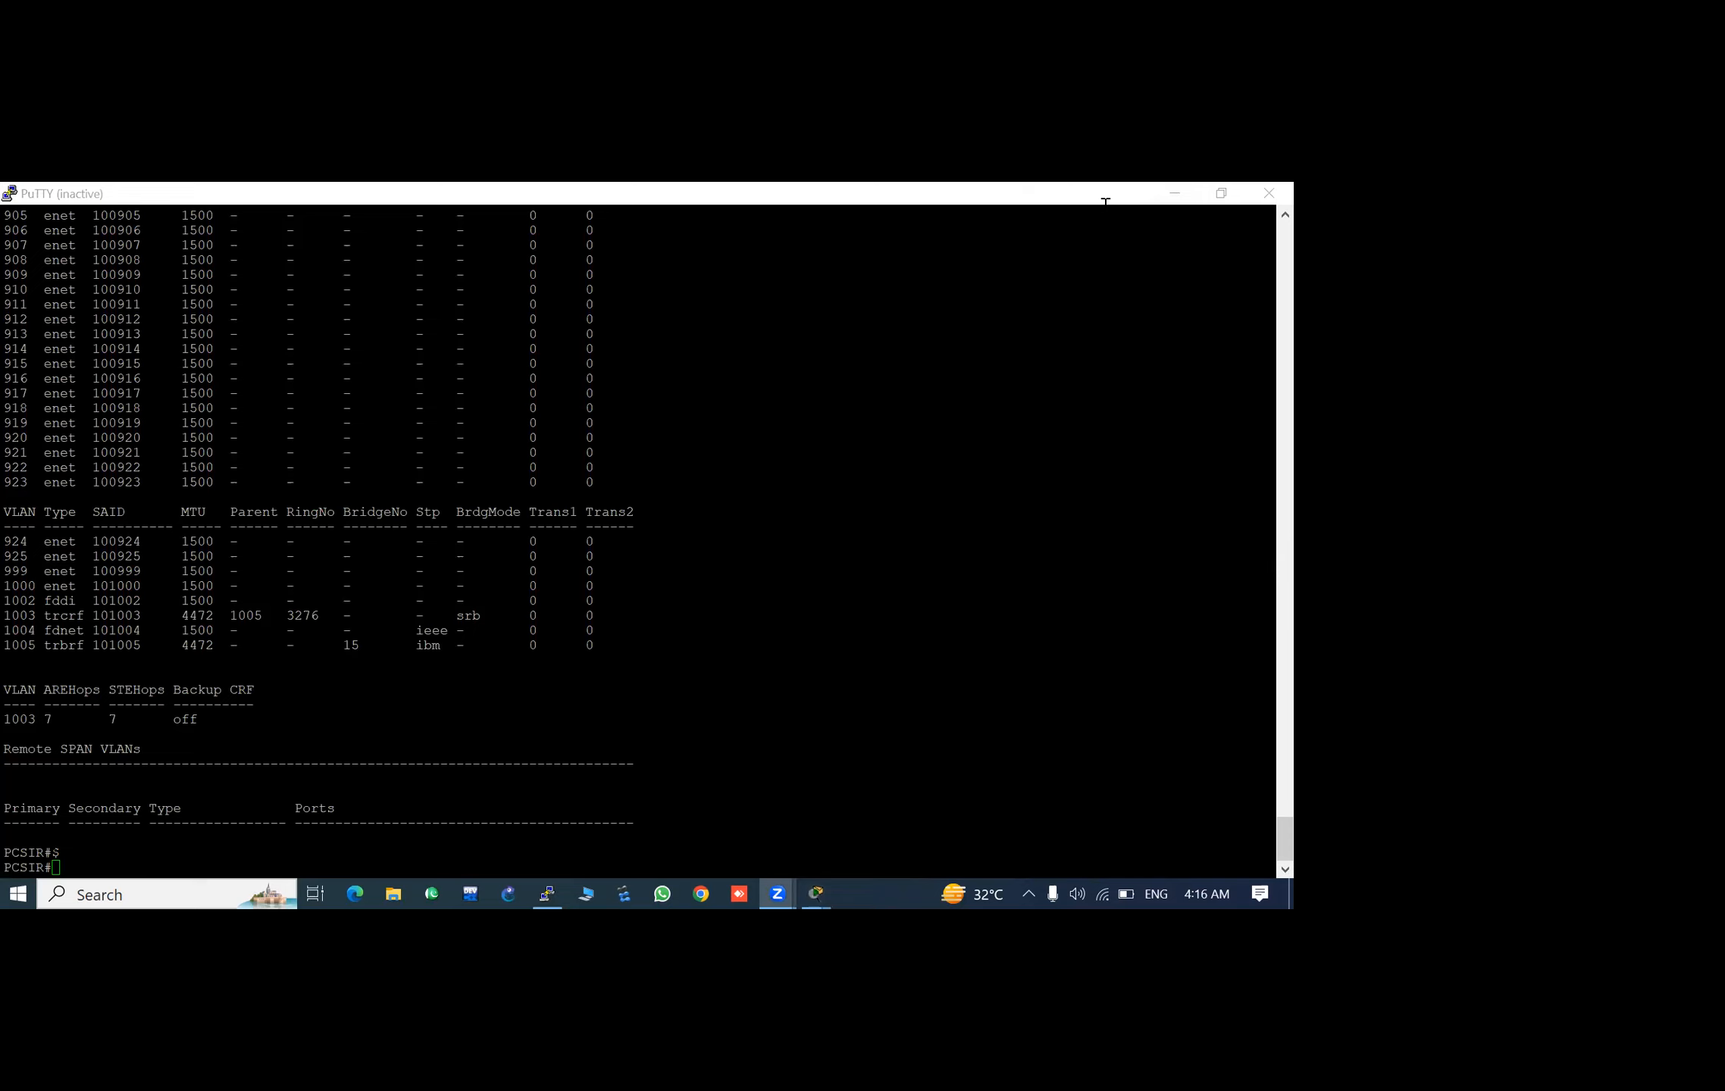
click(1176, 193)
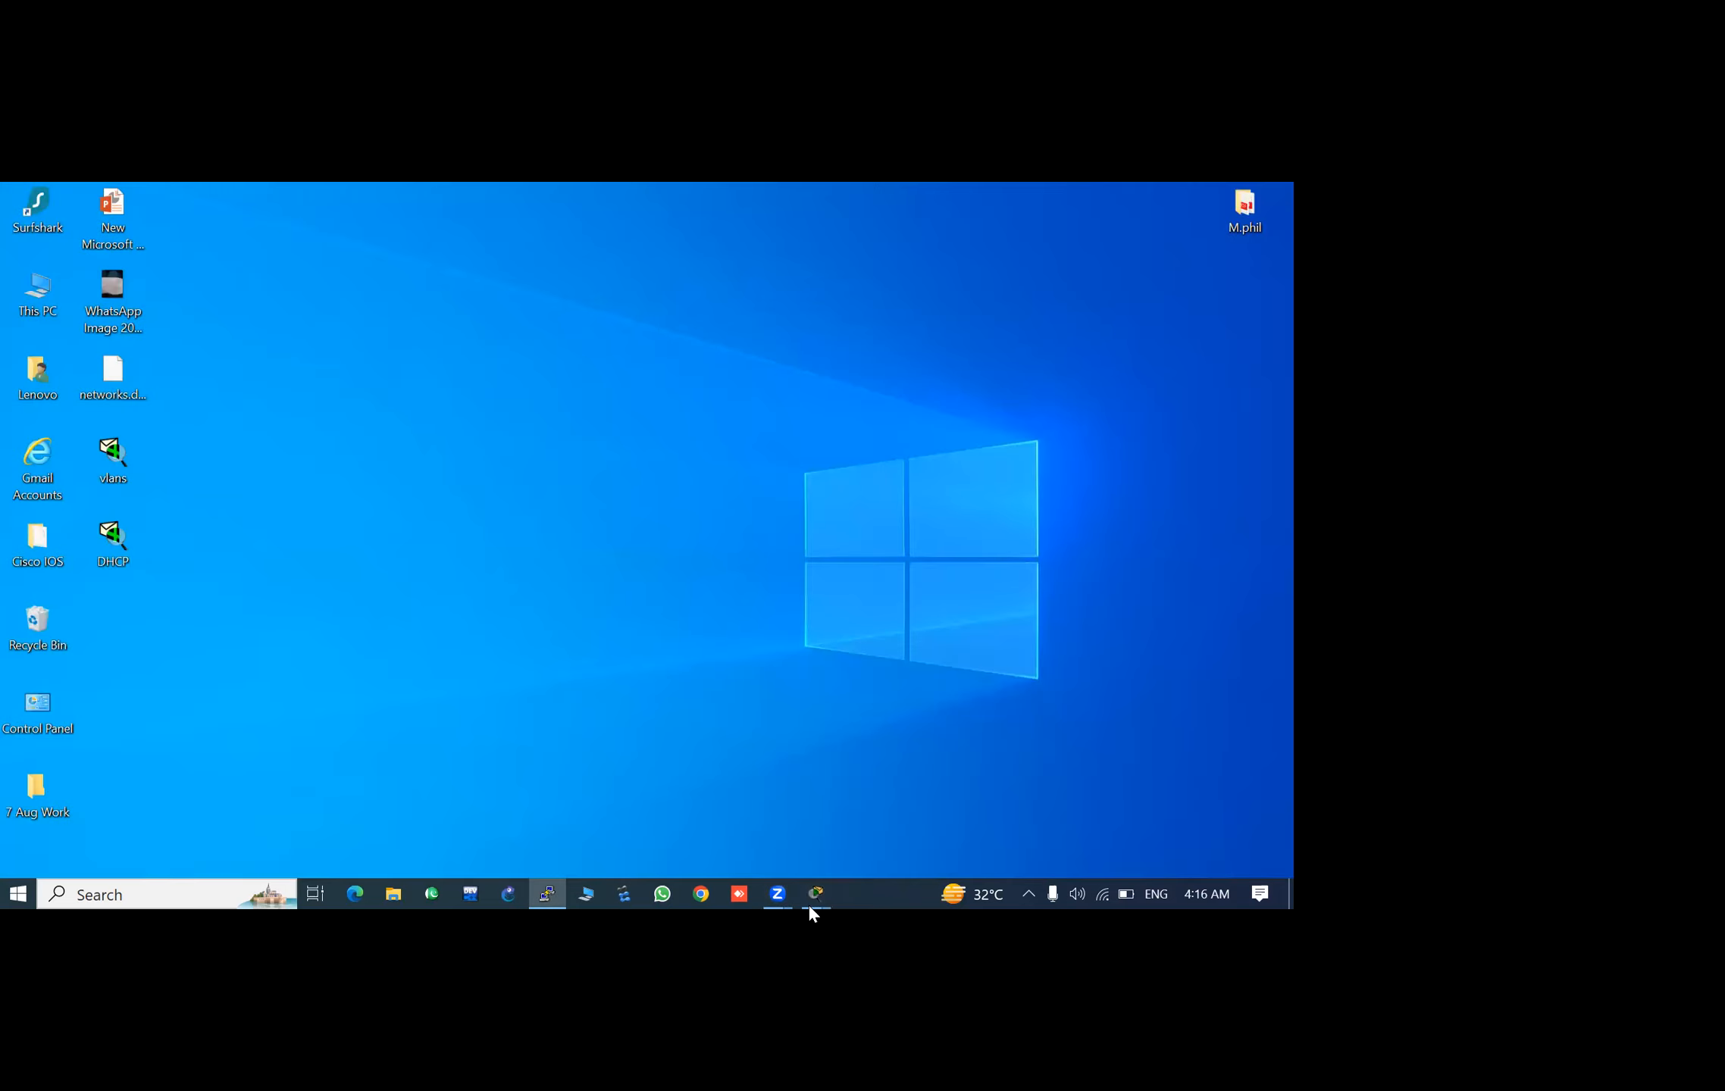
click(537, 903)
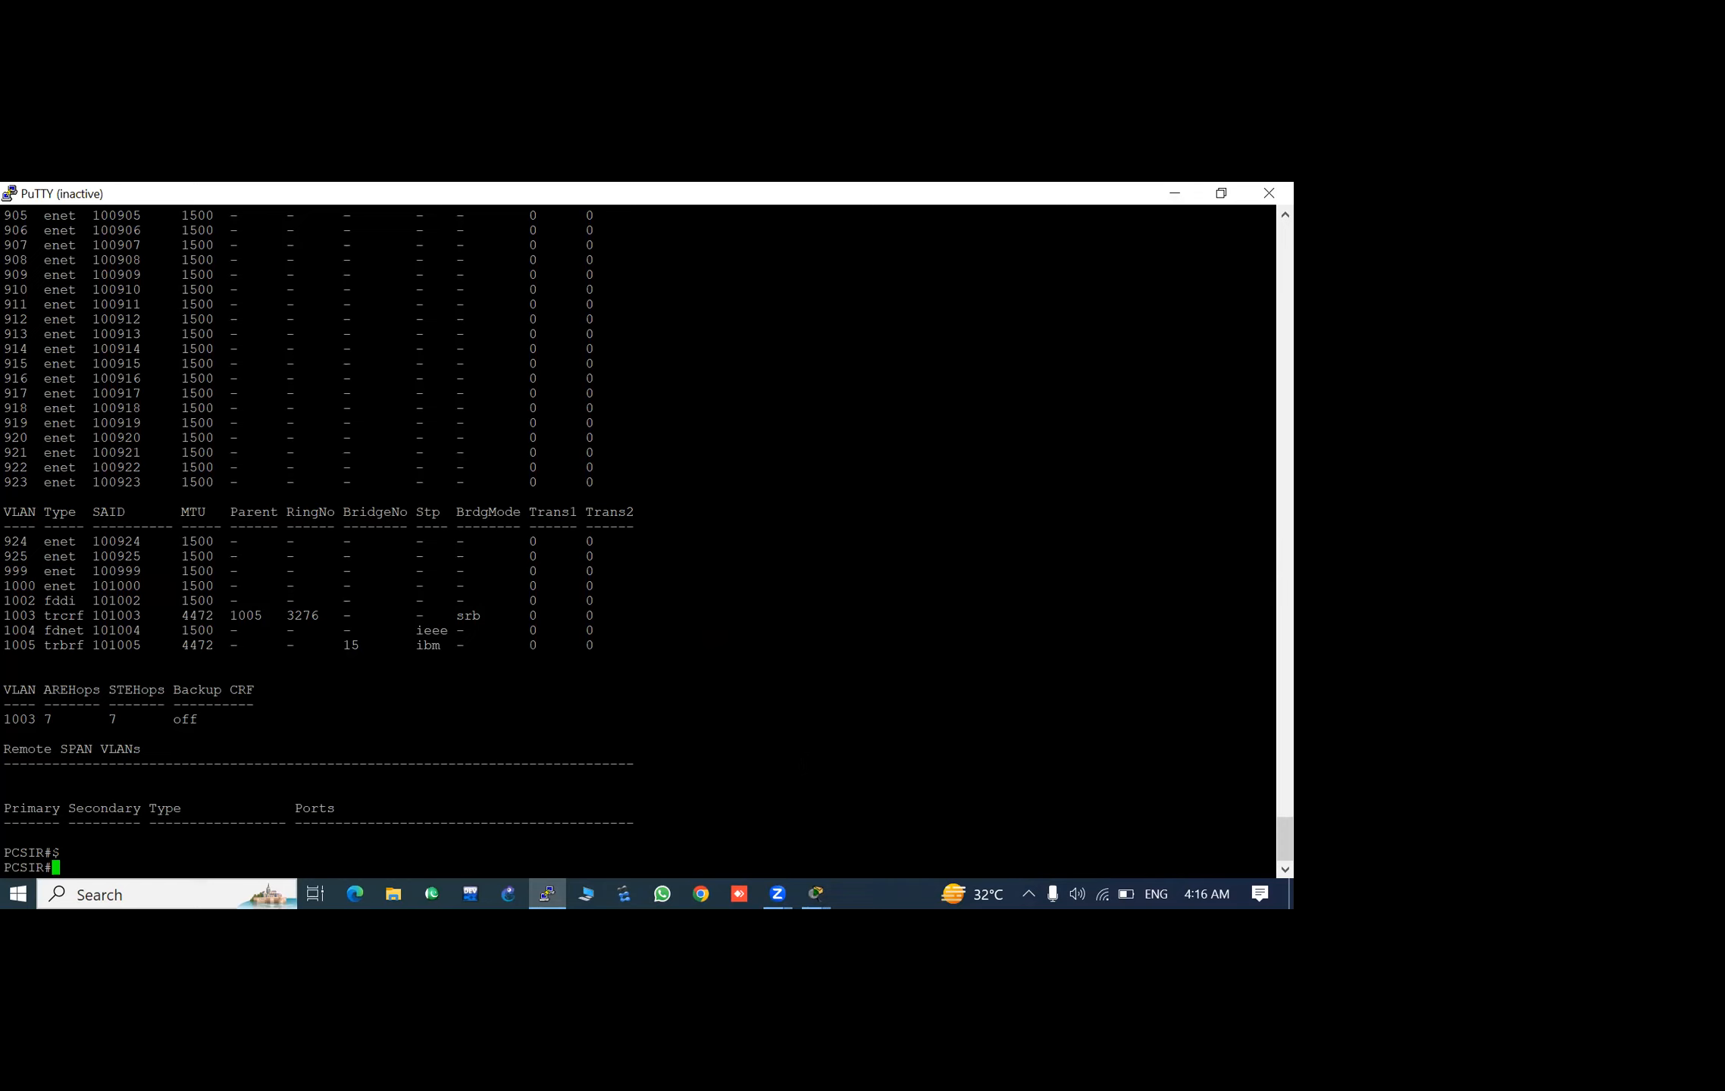
- Switch back to the Packet Tracer topology, open Switch2, and check its physical view and the current hostname prompt in its command line
click(814, 888)
click(636, 829)
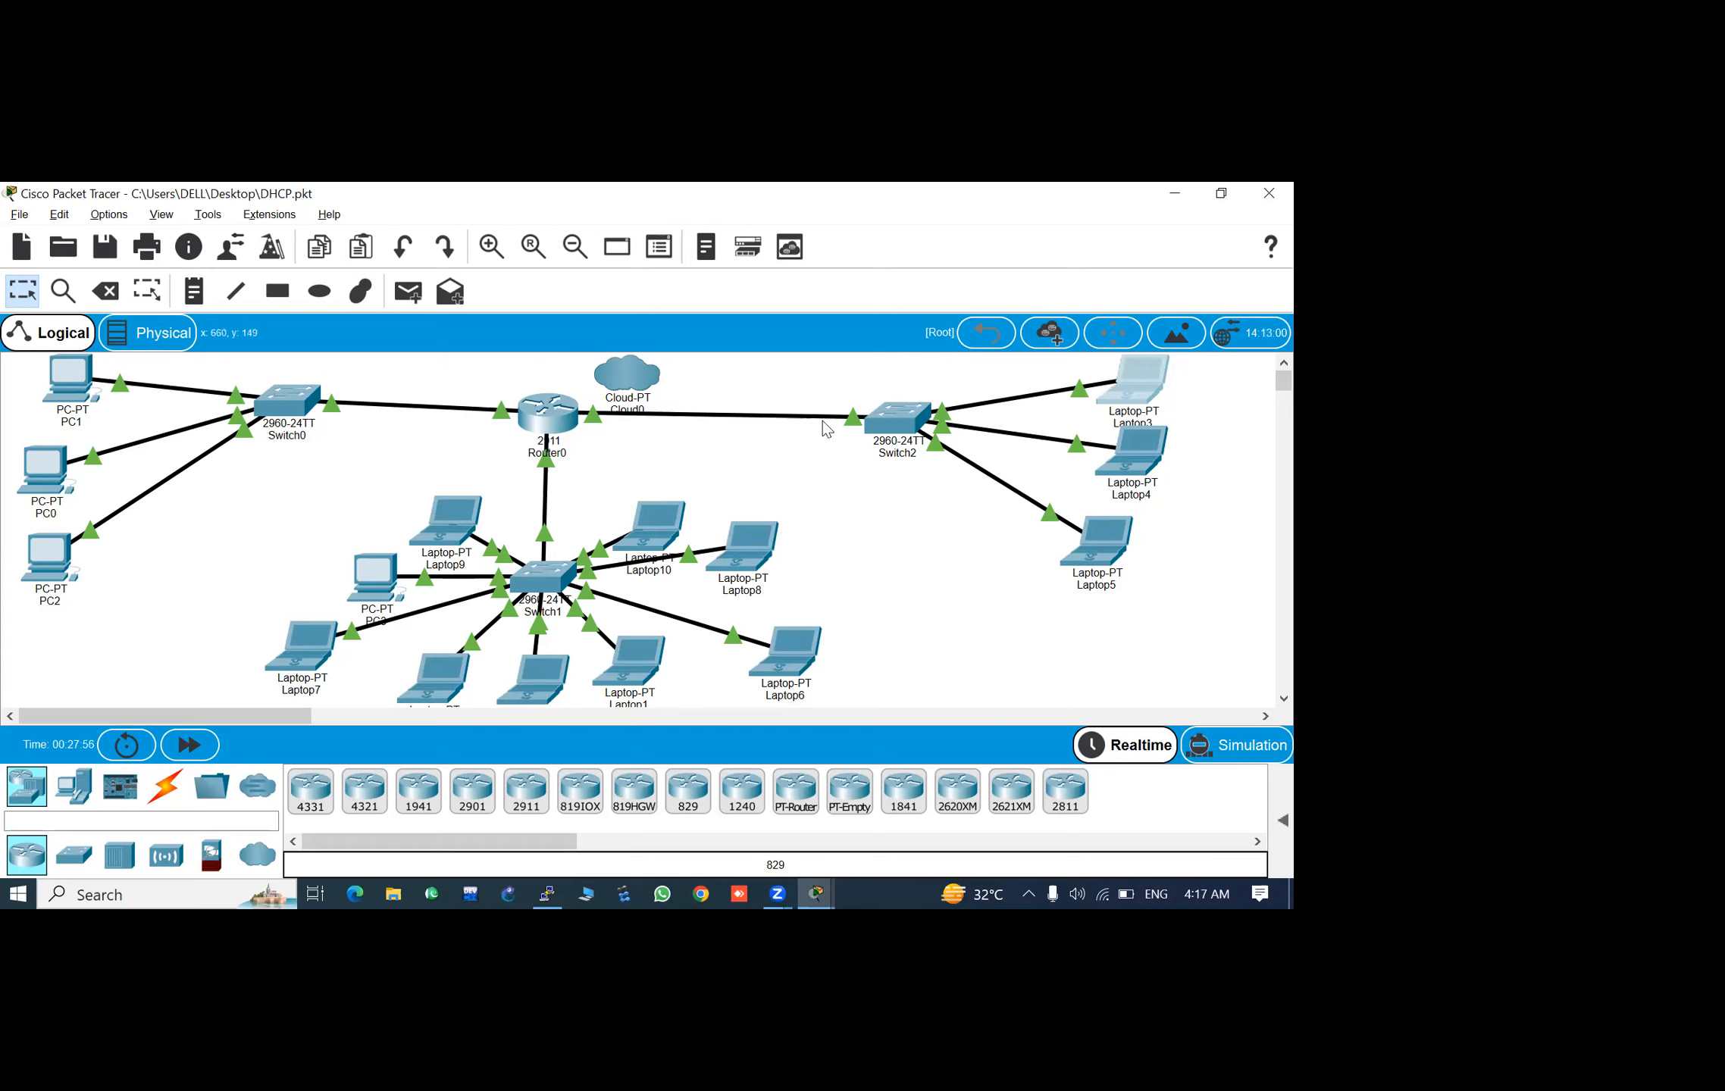
click(898, 419)
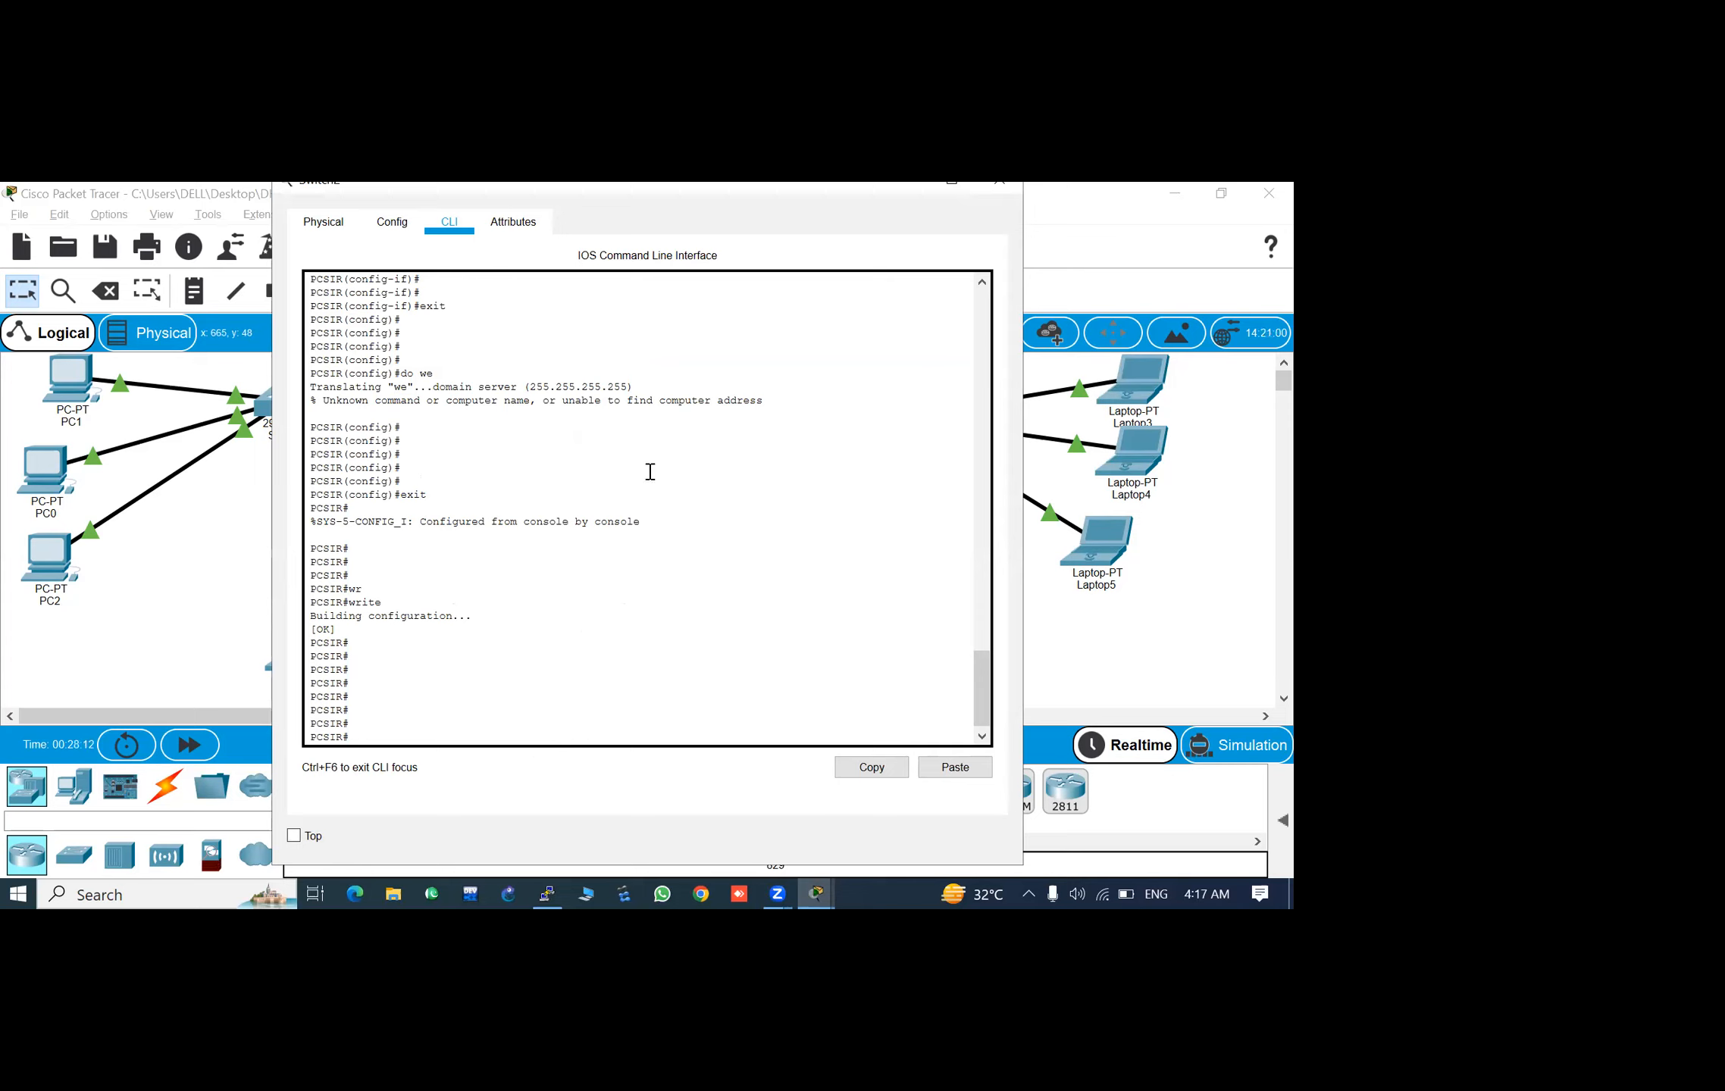
click(324, 222)
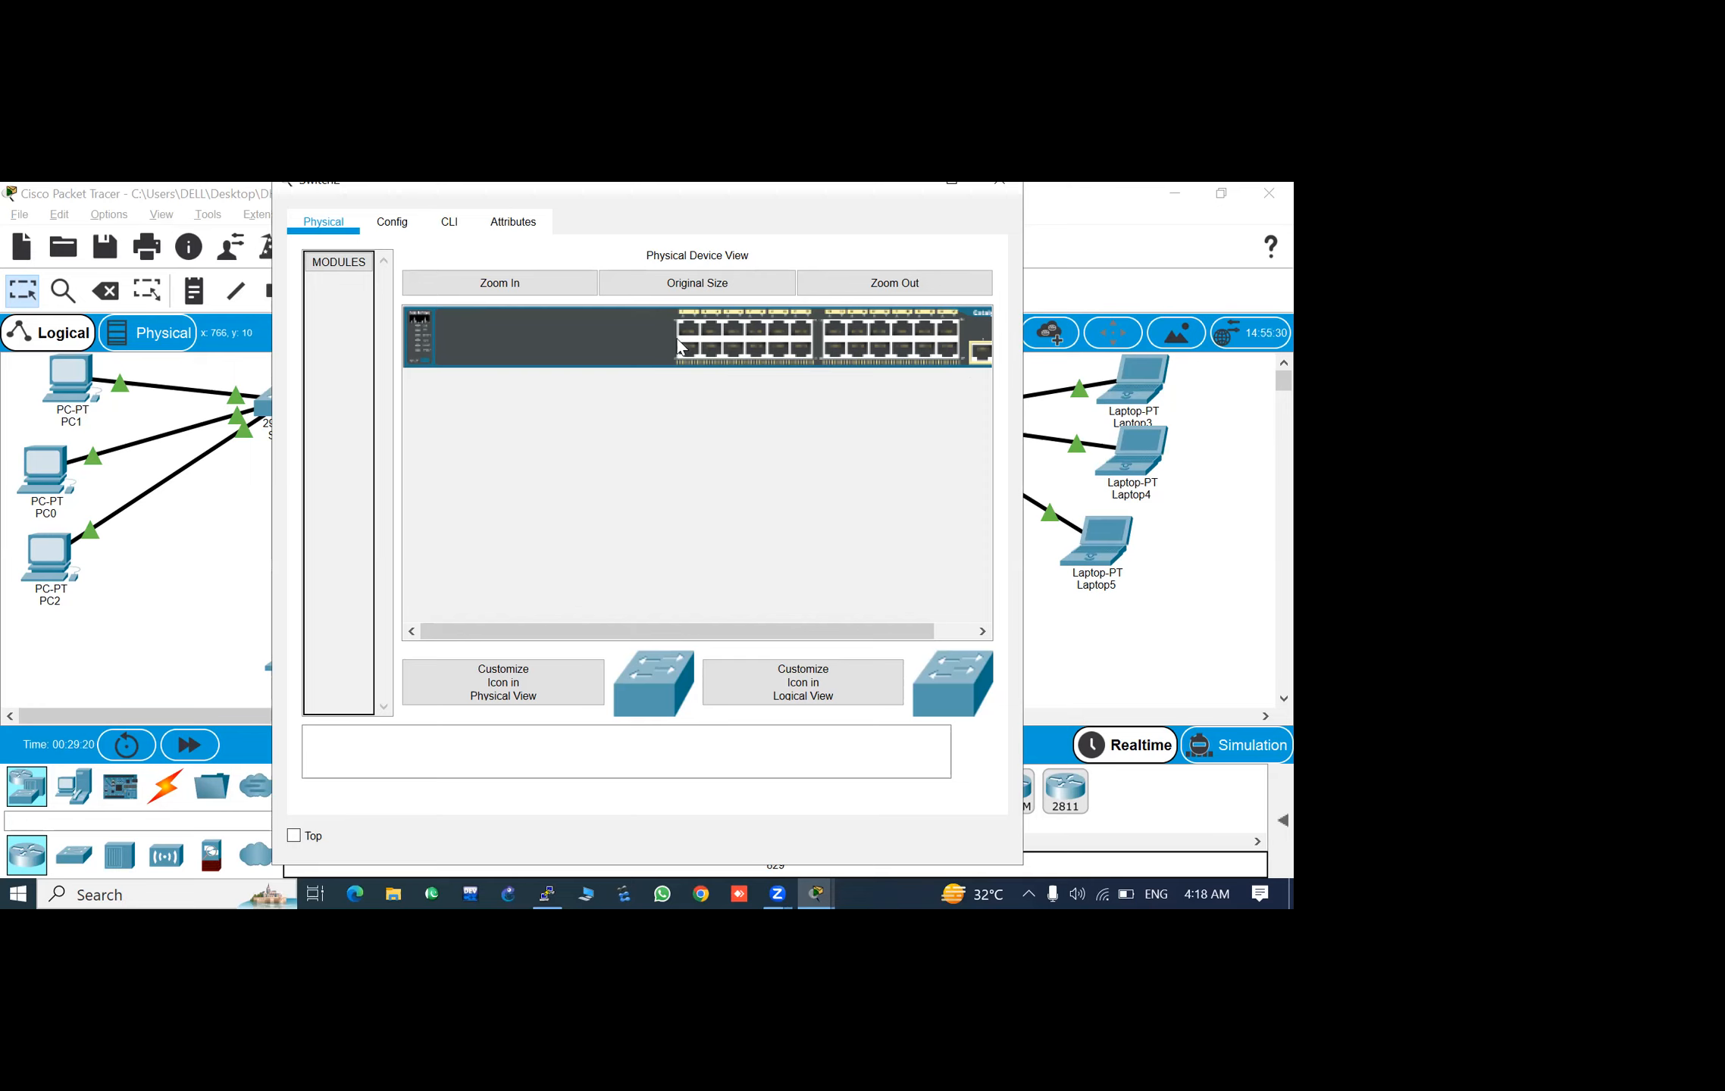
click(450, 222)
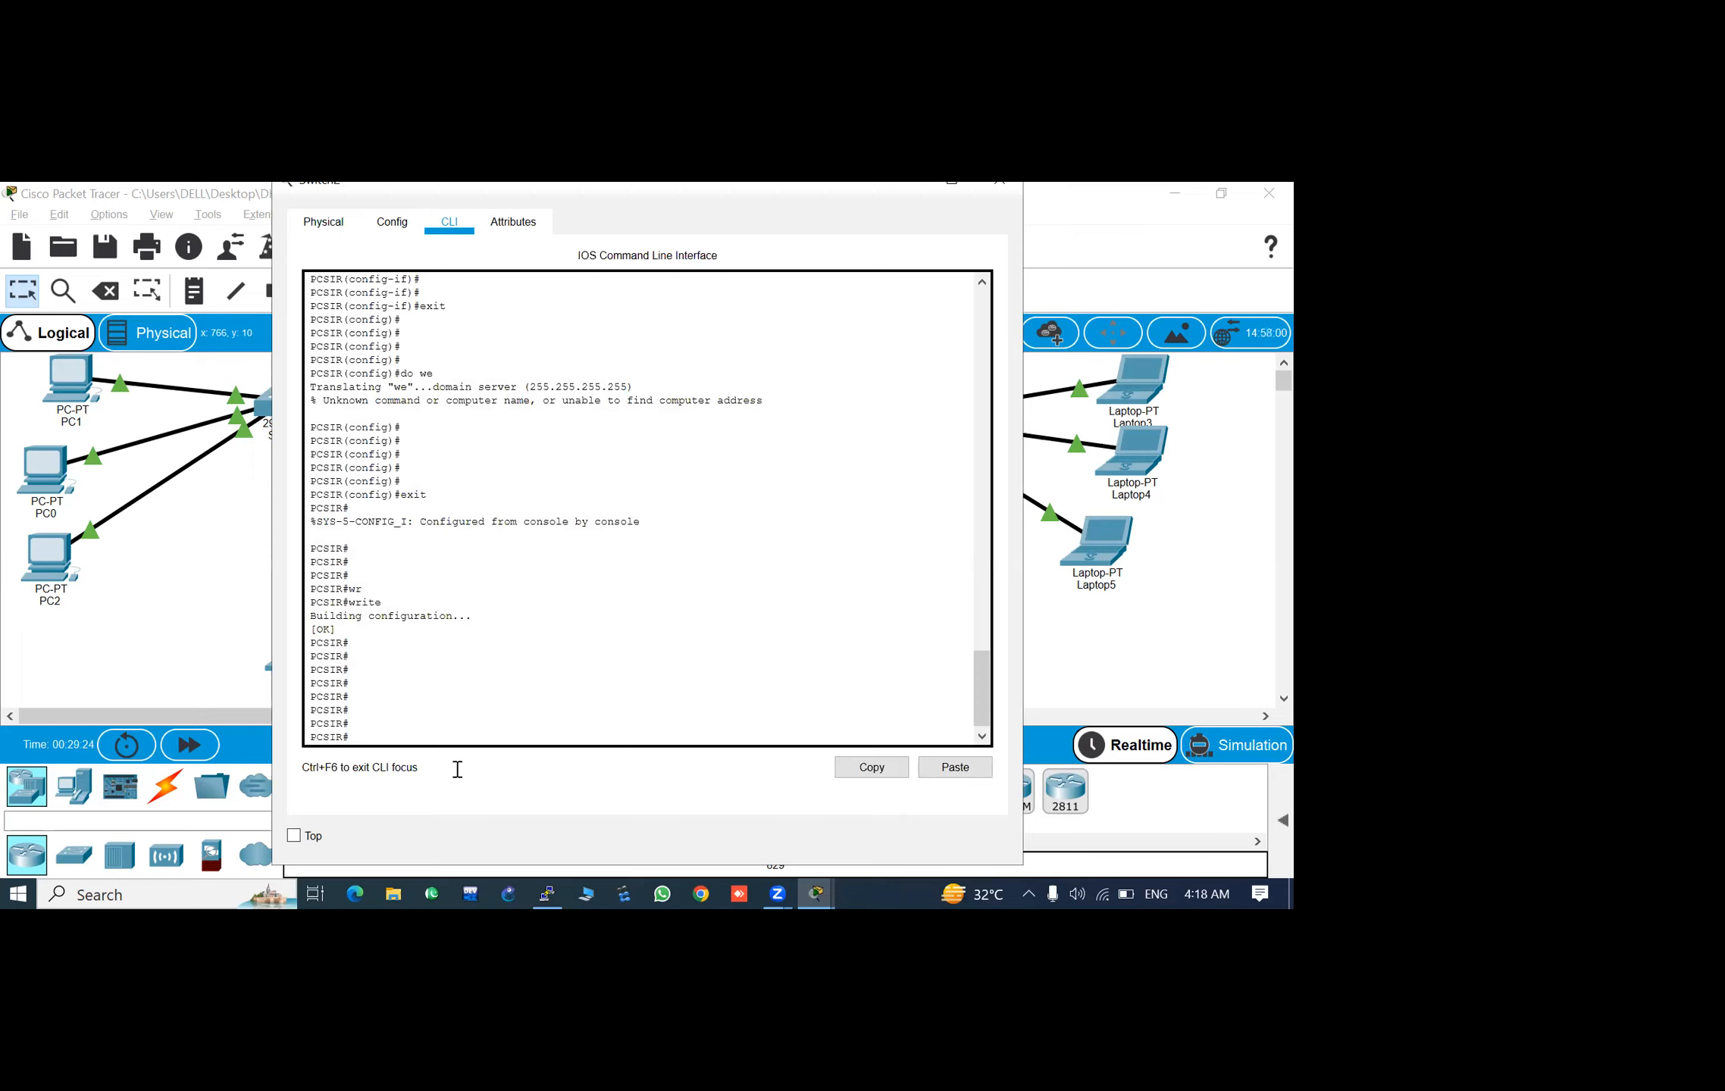
click(390, 700)
key(Return)
key(Return)
key(Return)
key(Return)
key(Return)
key(Return)
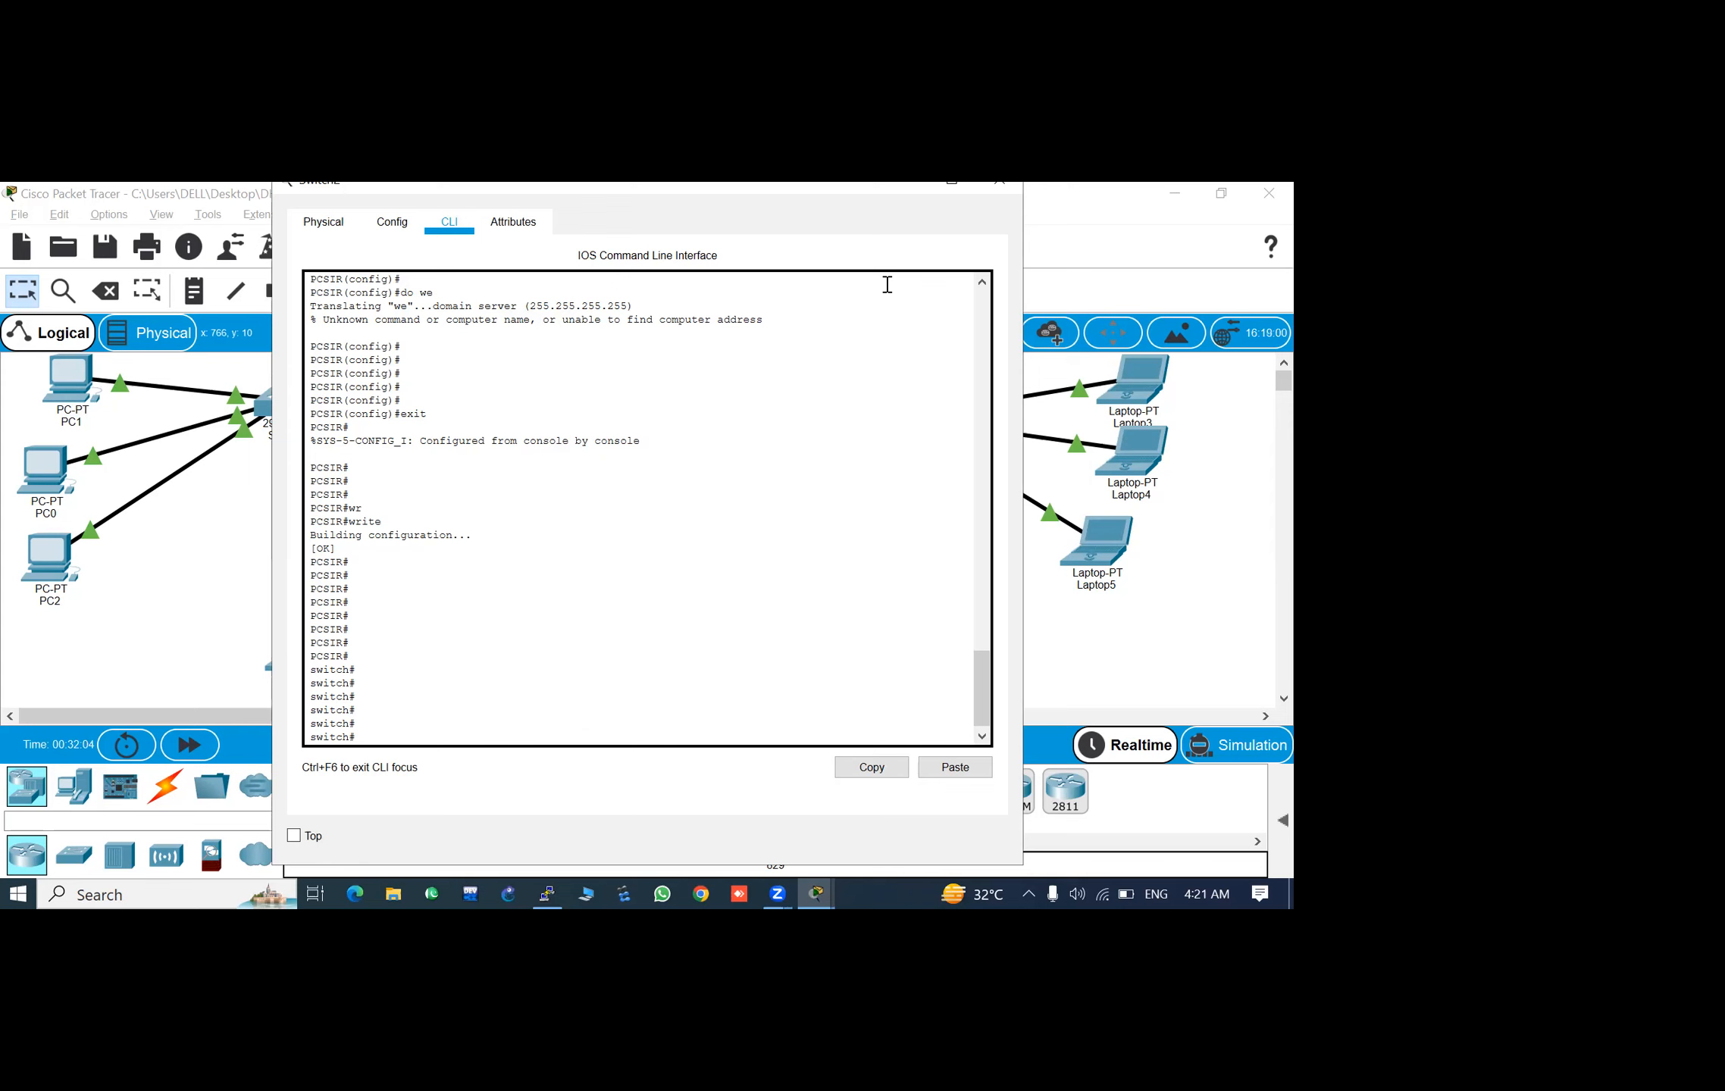
click(999, 182)
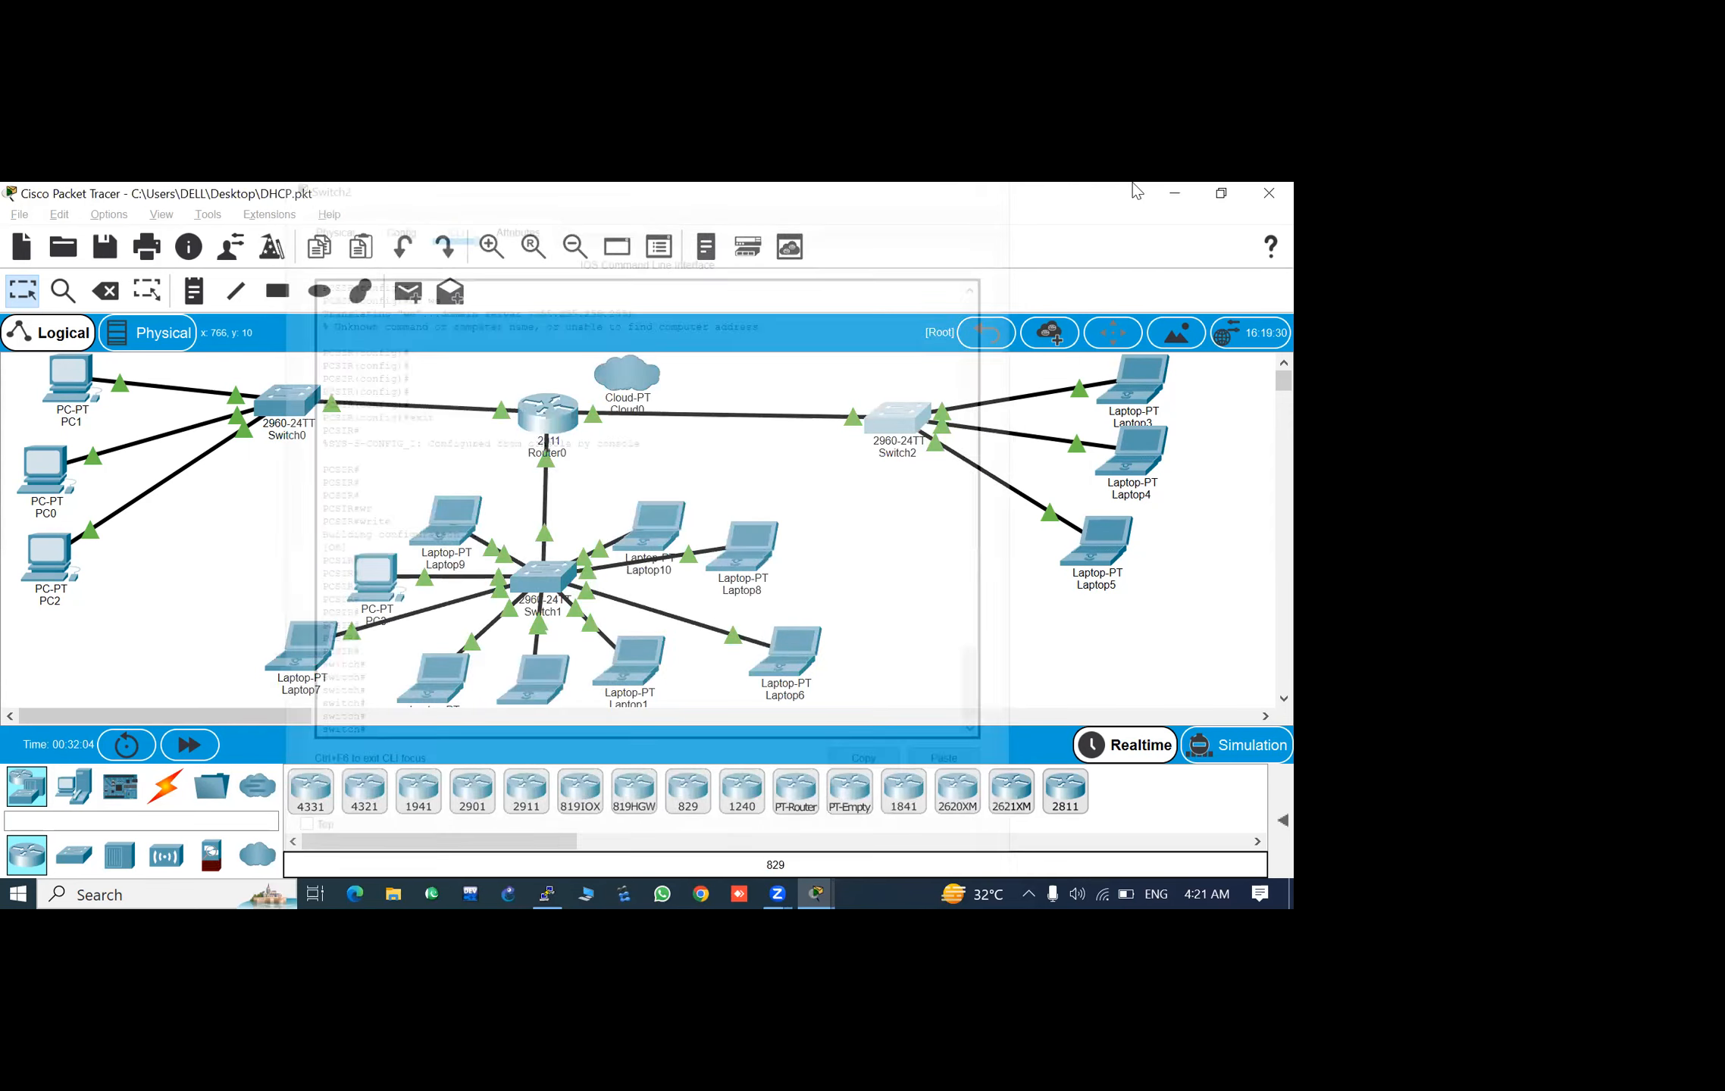
- Close the inactive PuTTY session and Laptop3's device window in Packet Tracer
click(1175, 194)
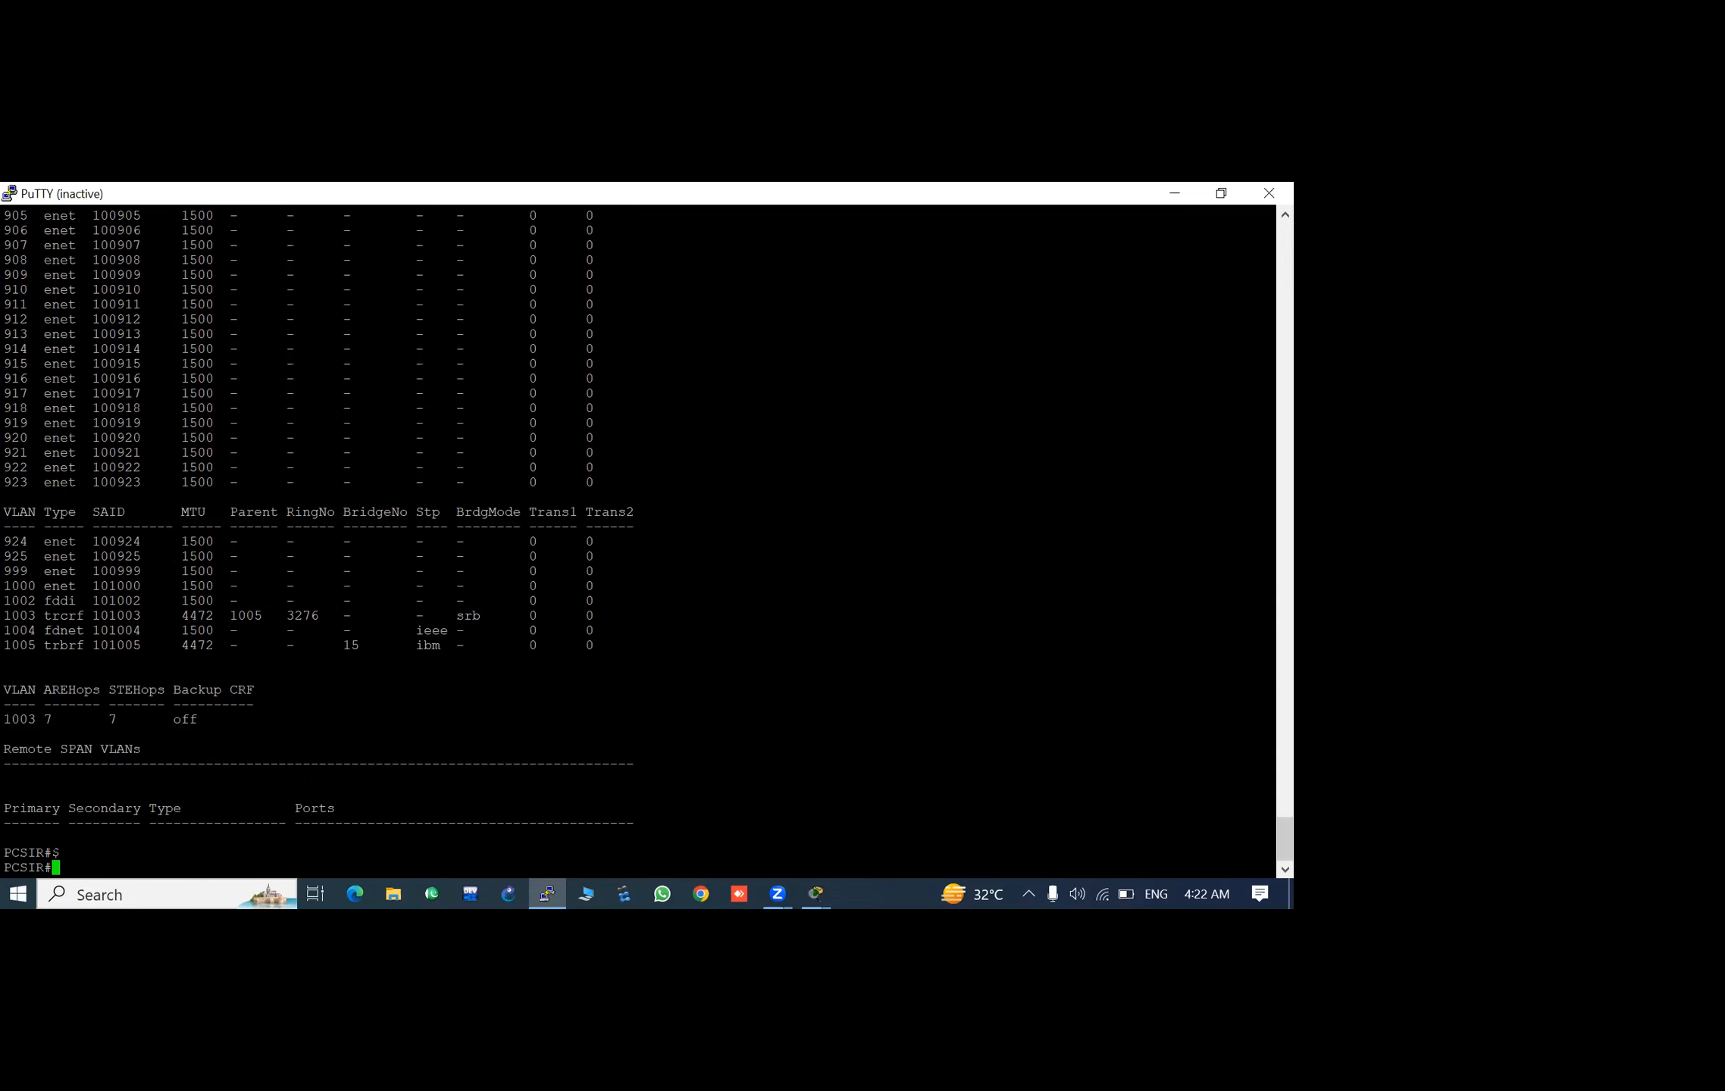
click(1269, 194)
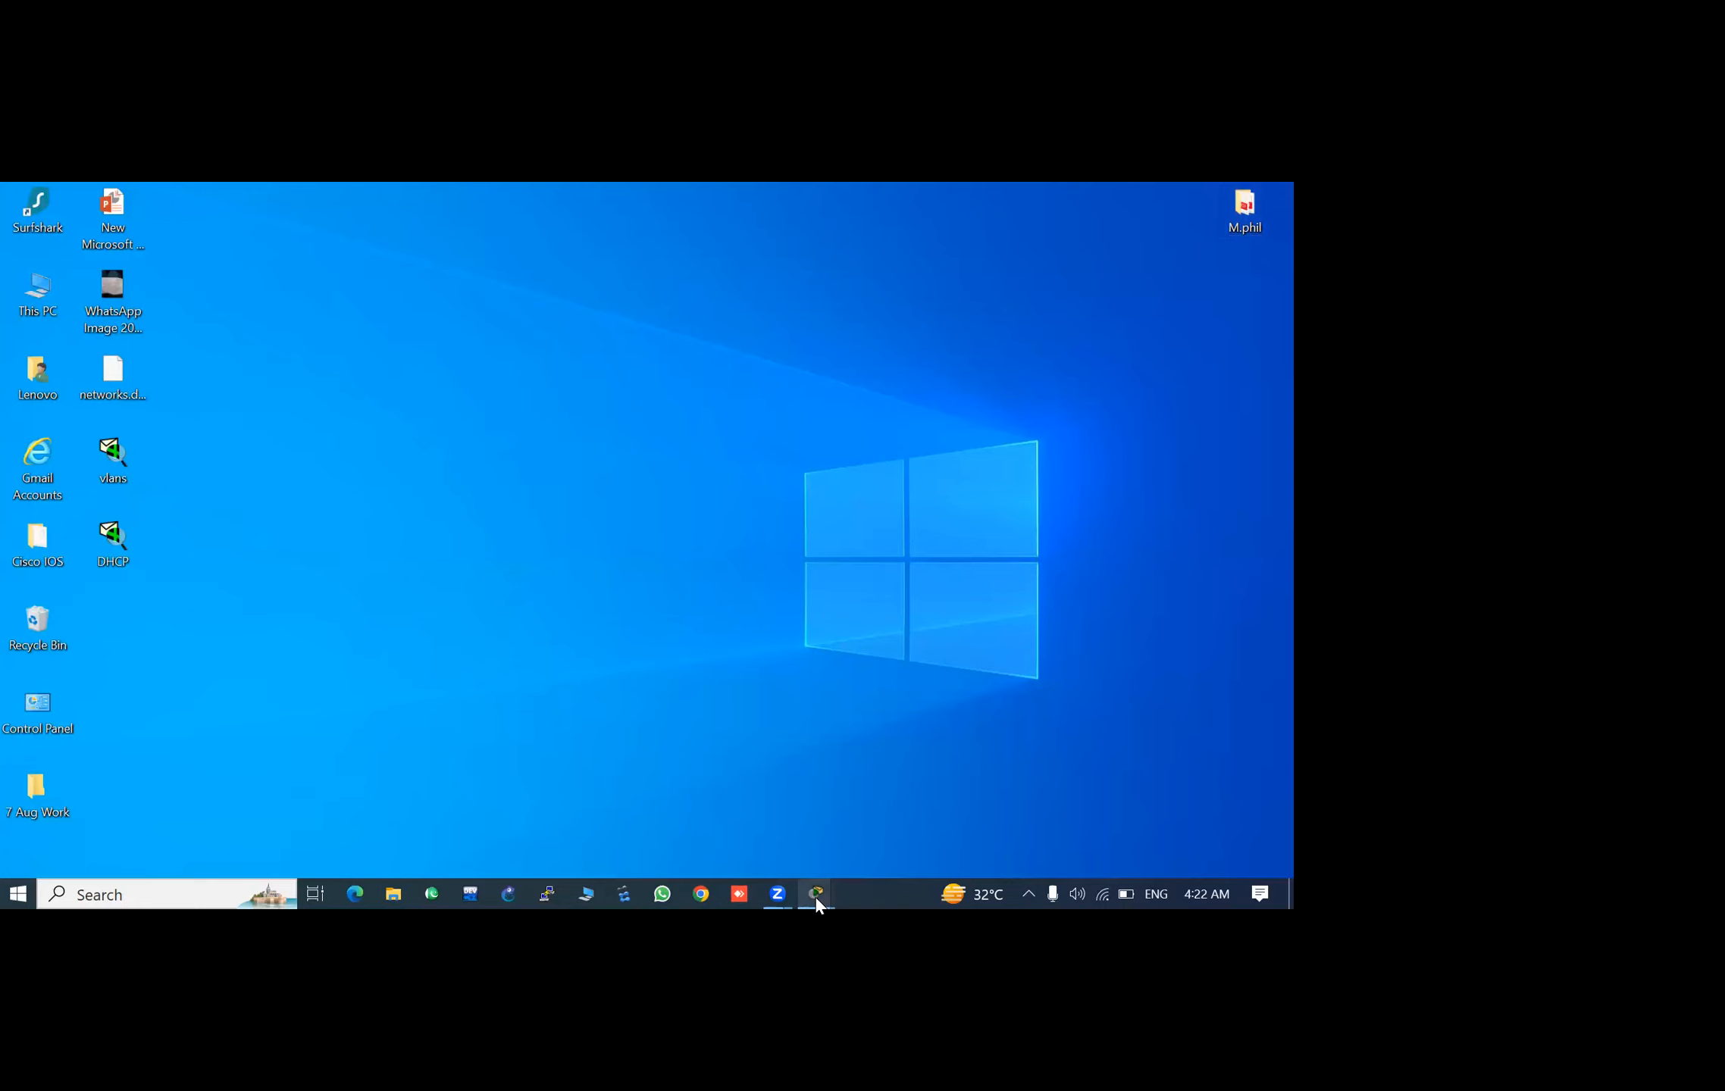
mouse_move(815, 896)
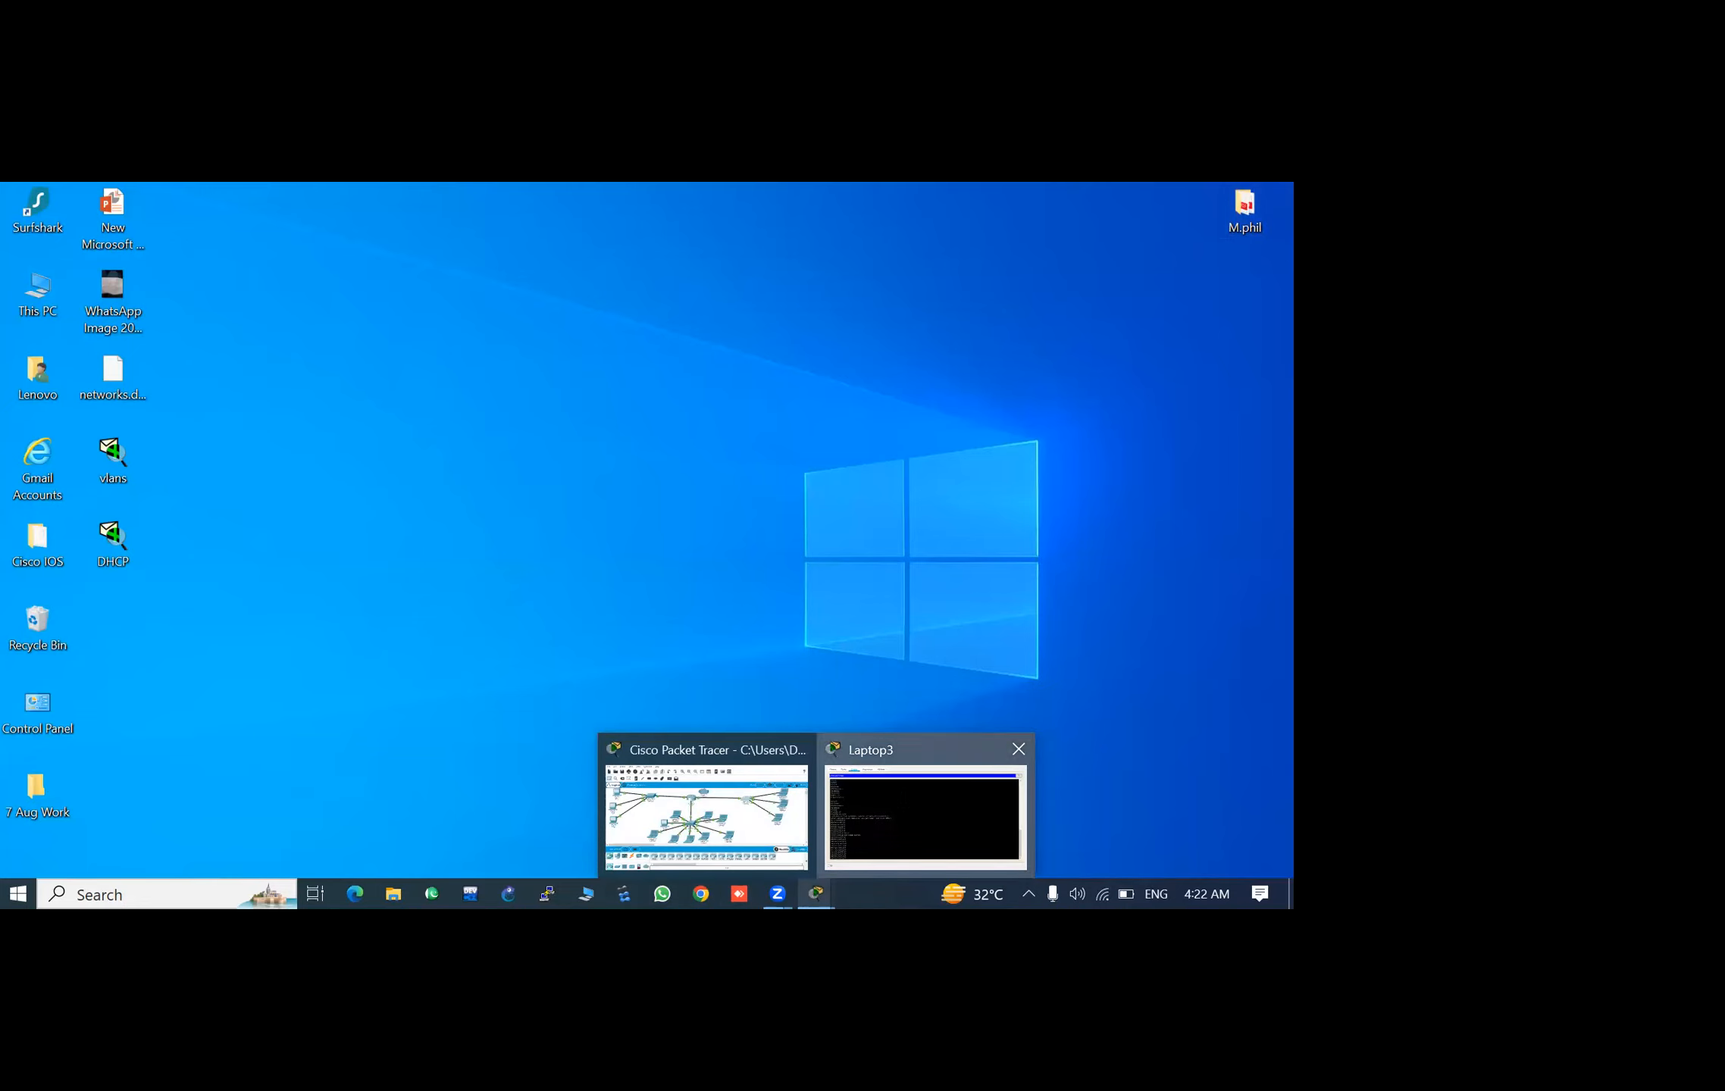
click(902, 794)
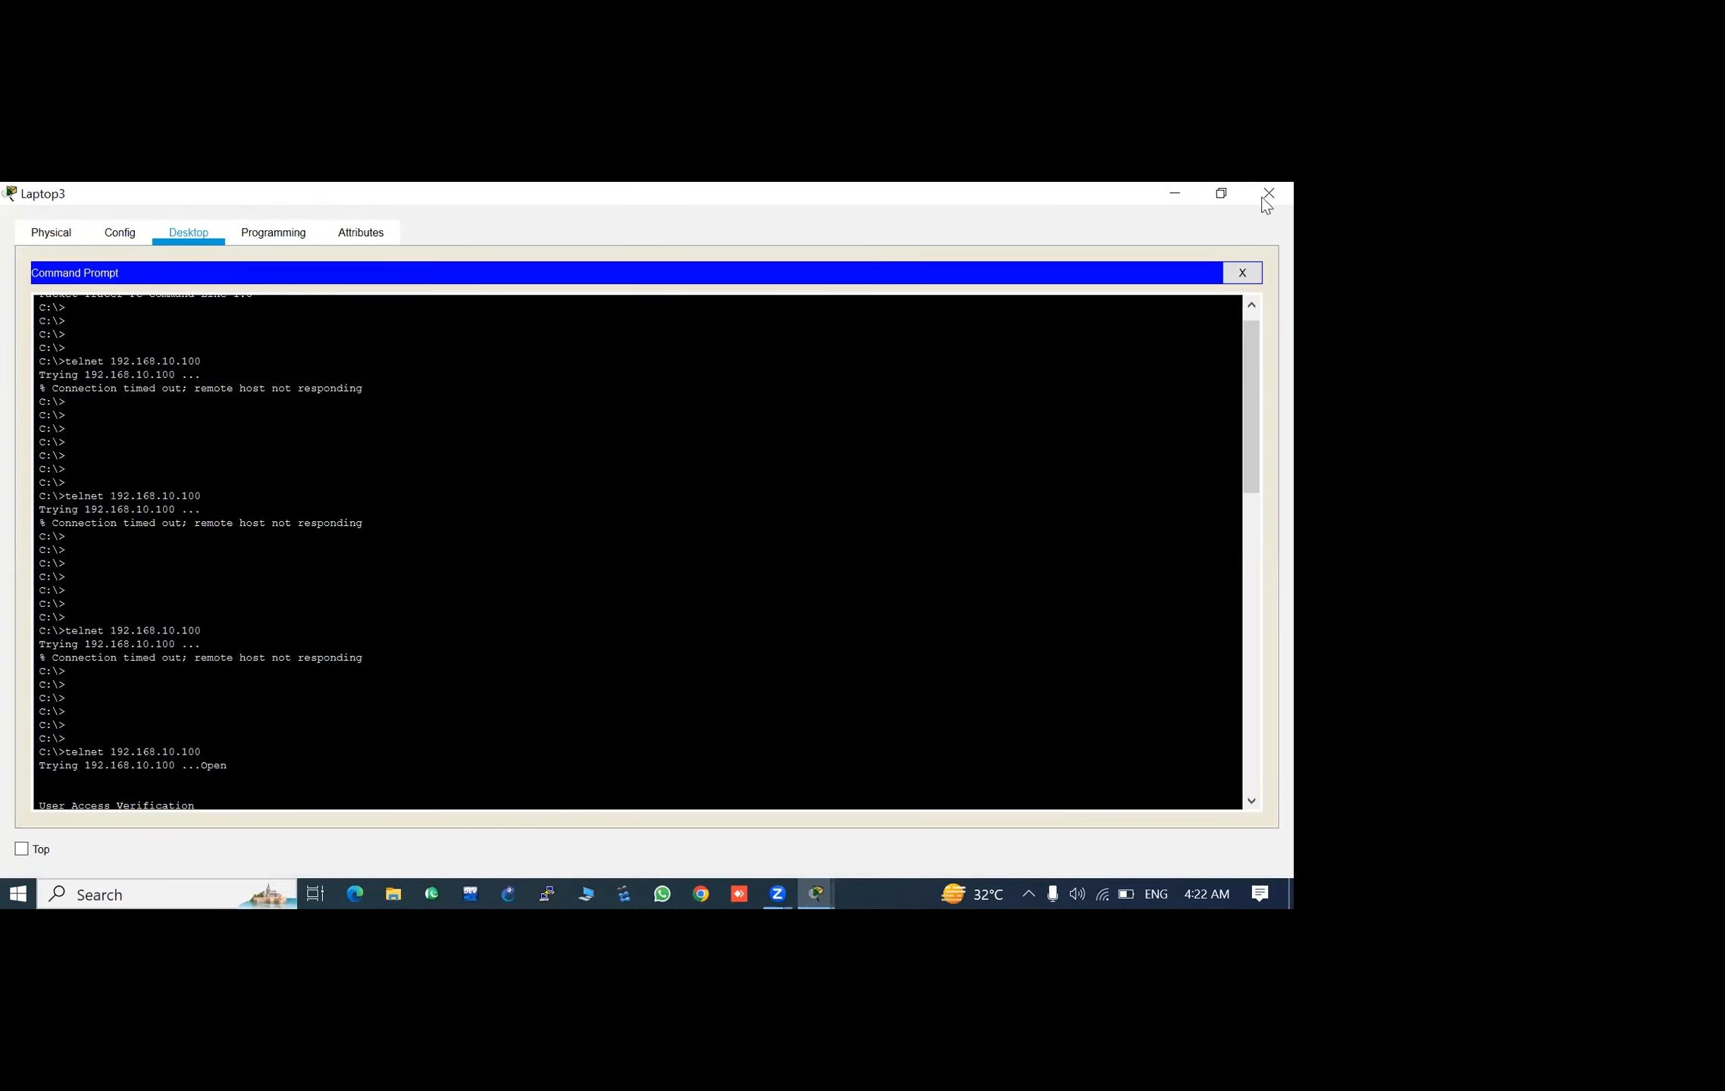
click(1265, 199)
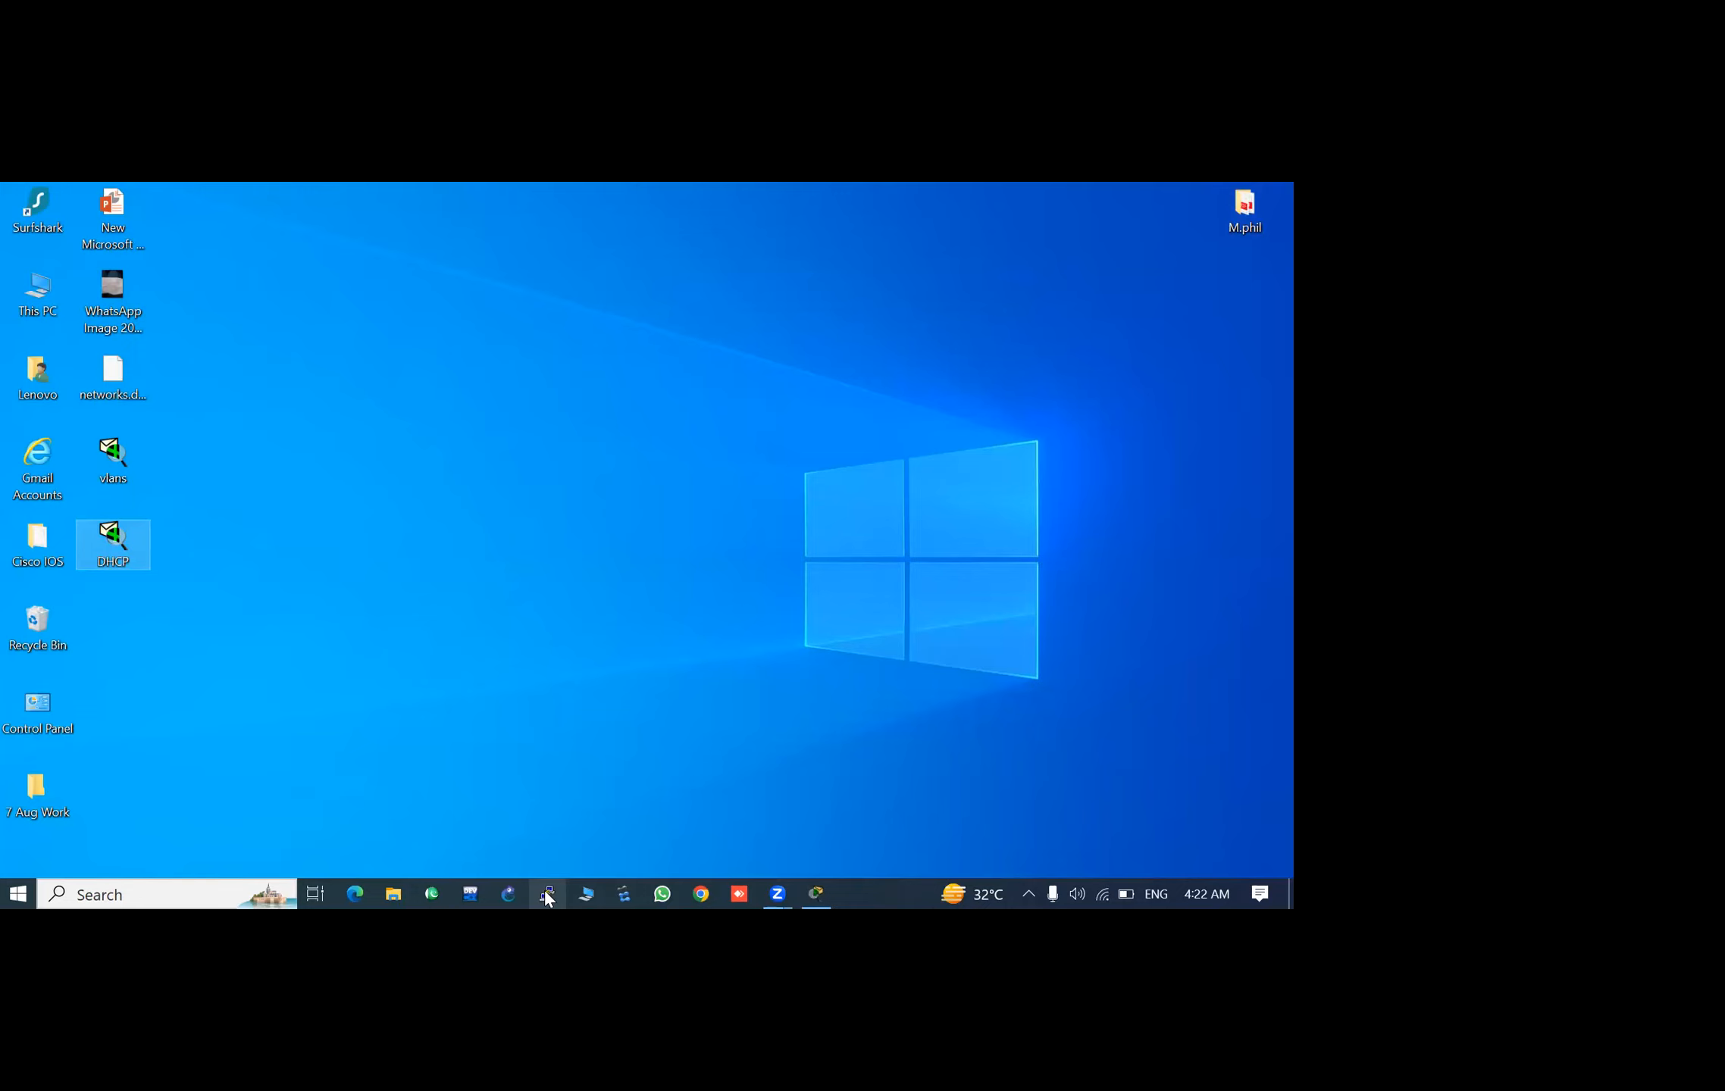
- Search Windows for PuTTY and launch it
key(super)
text(putt)
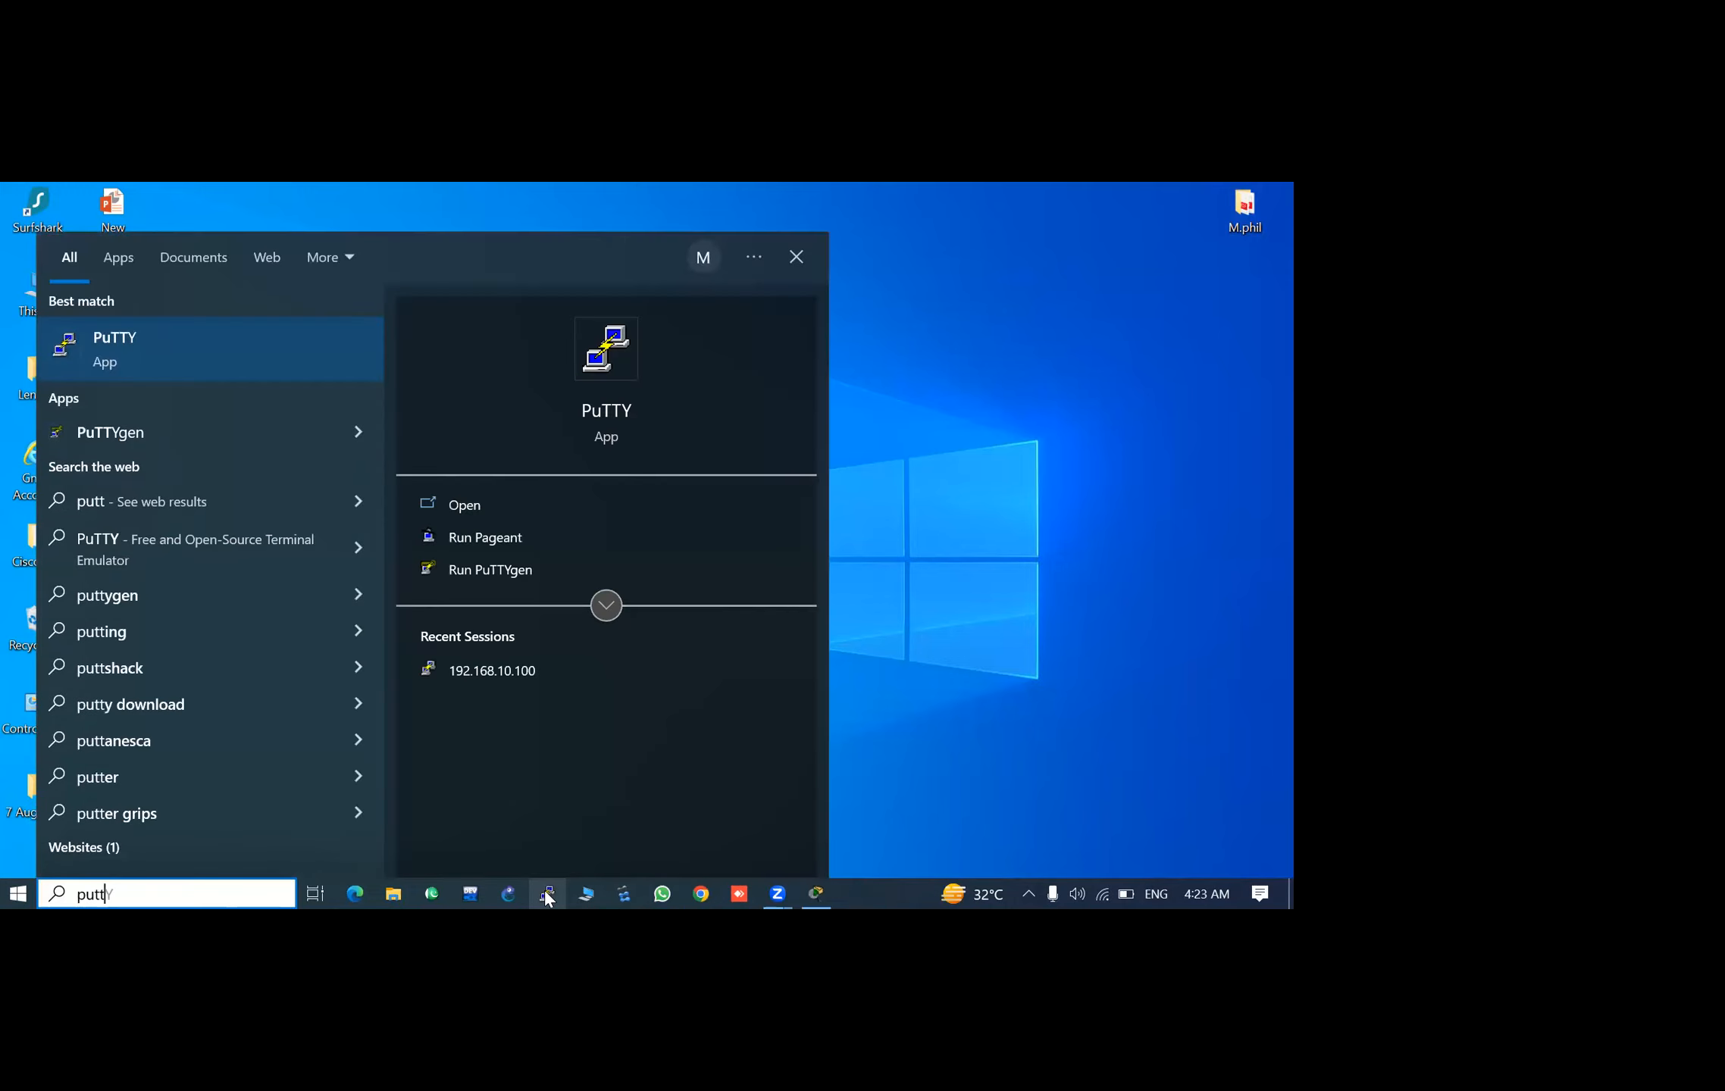
key(Return)
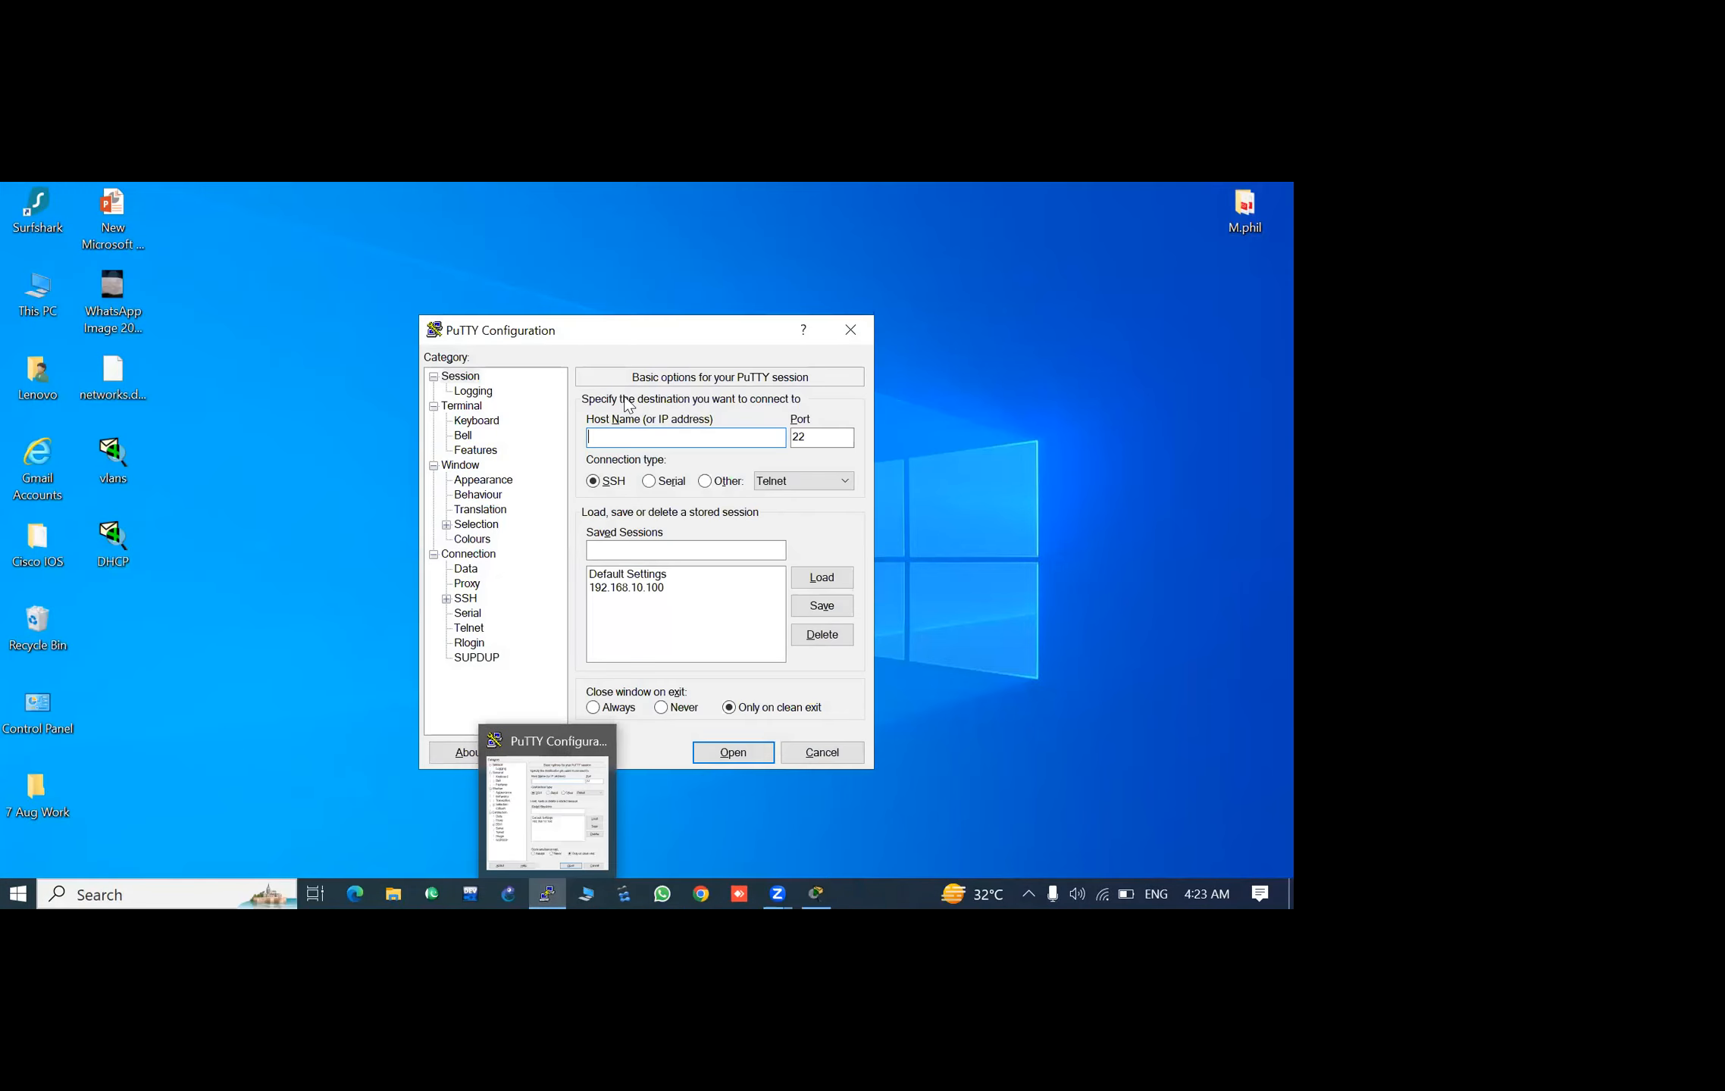
- Open a serial PuTTY connection on line COM8 and bring up the real switch's console prompt
click(652, 485)
click(633, 439)
key(BackSpace)
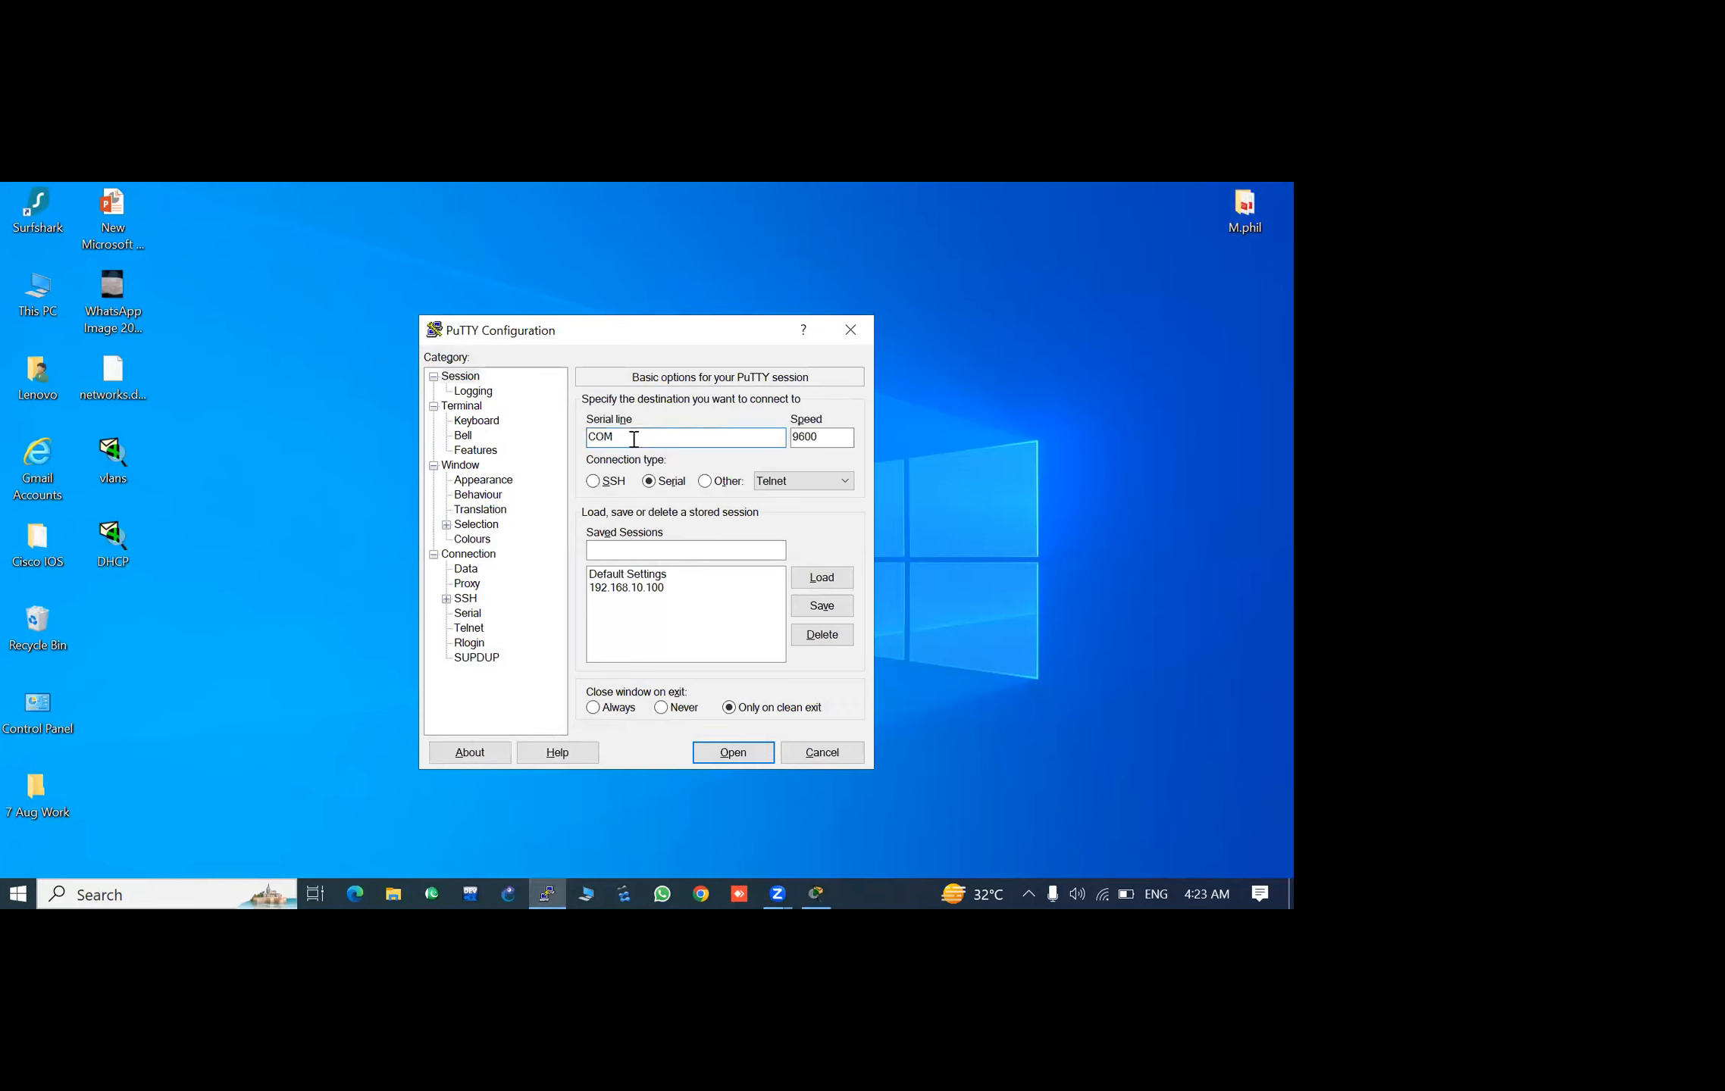
text(3)
key(Return)
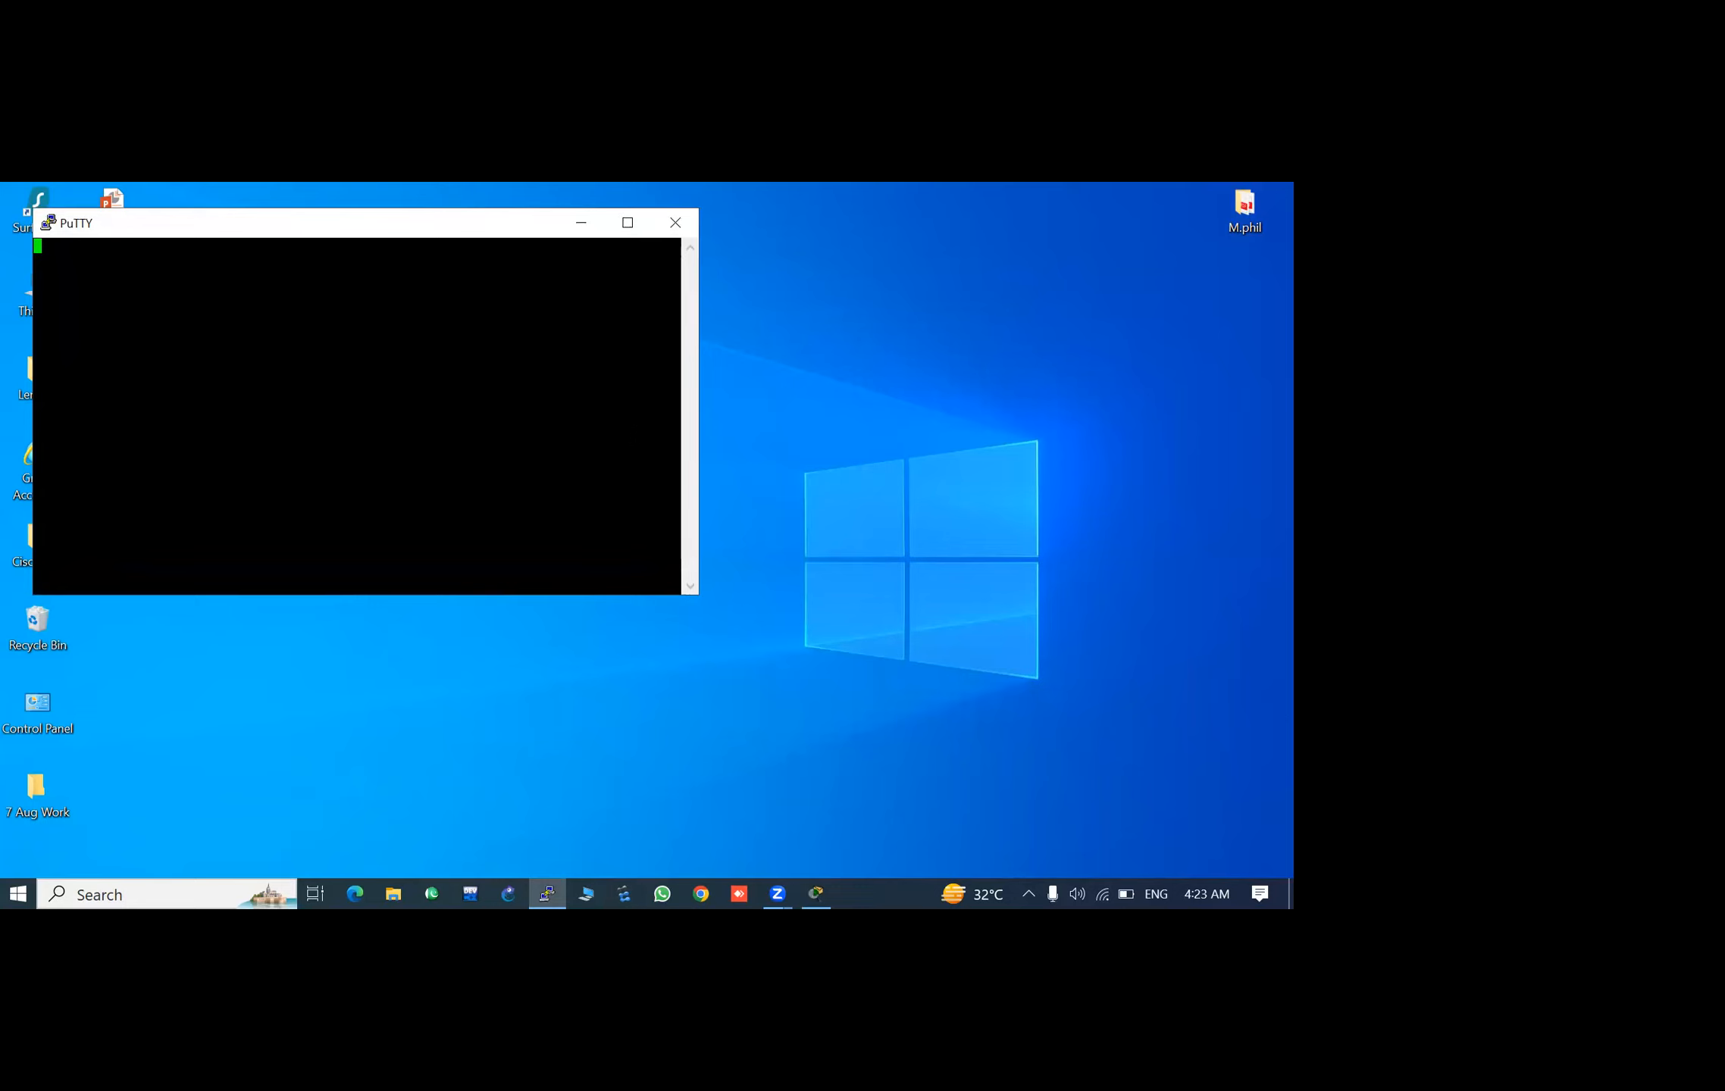
key(Return)
key(Return)
key(Return)
key(Return)
key(Return)
key(Return)
key(Return)
key(Return)
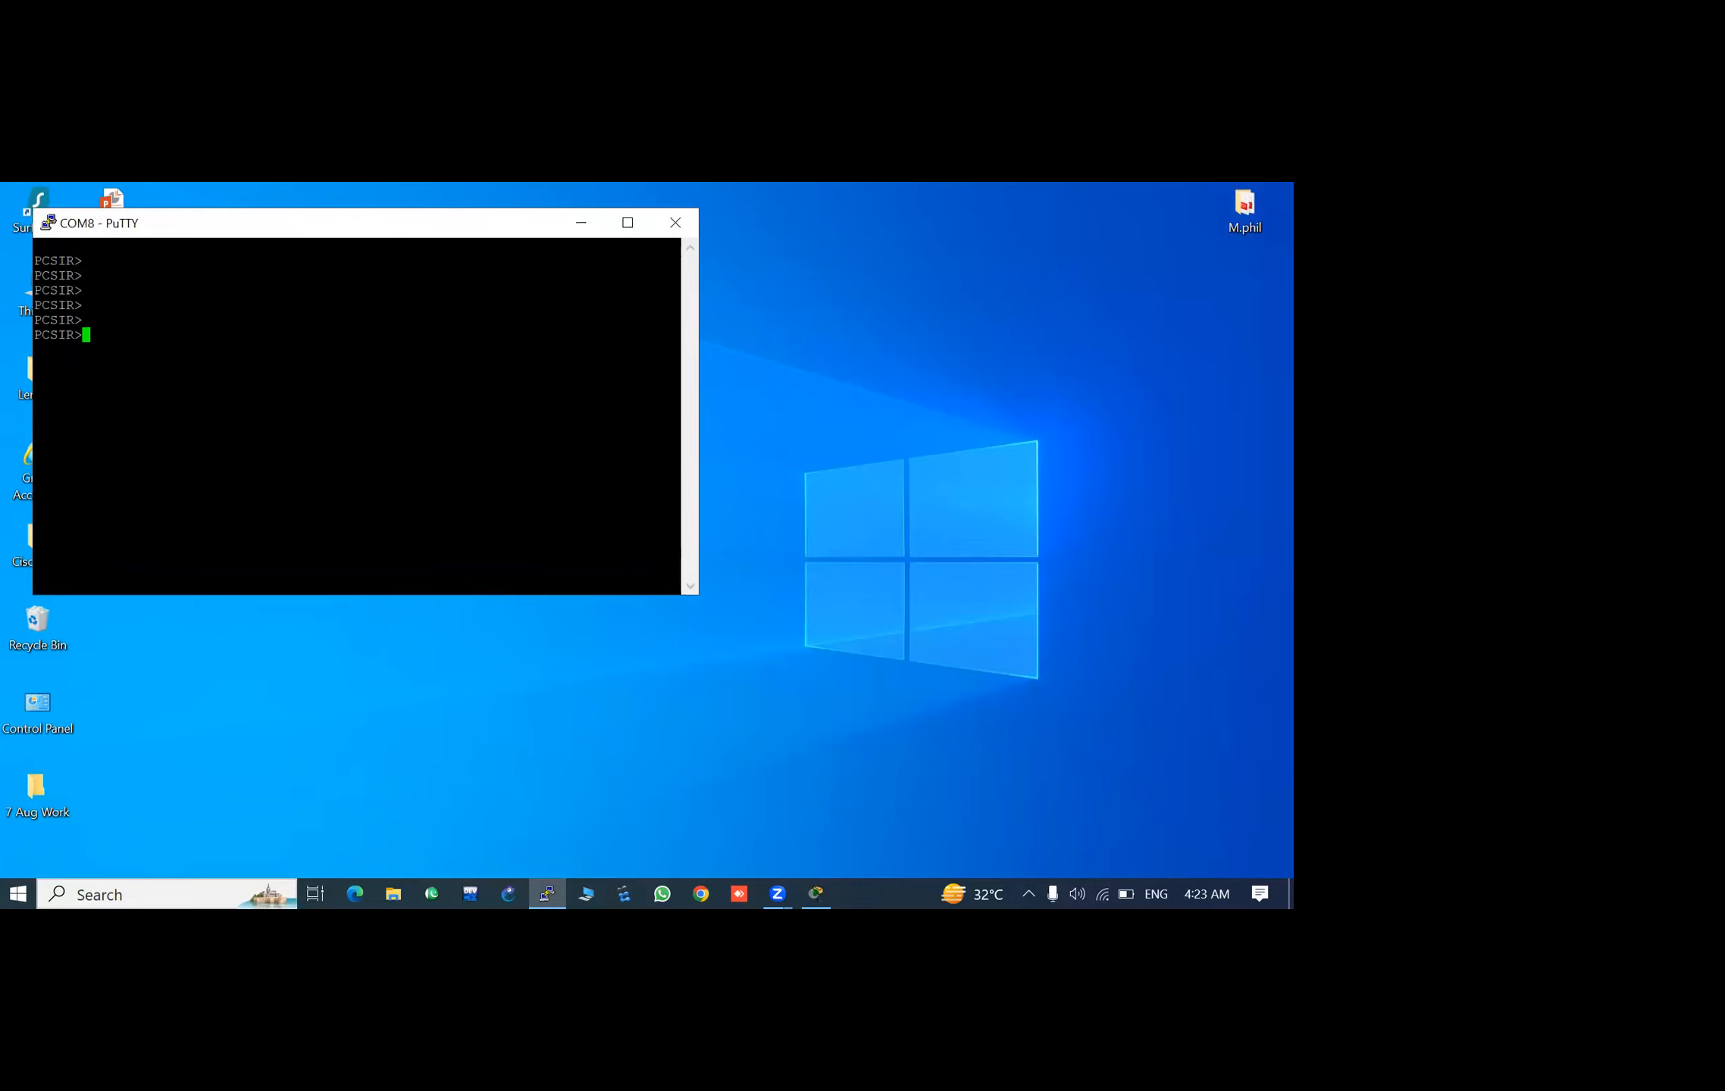
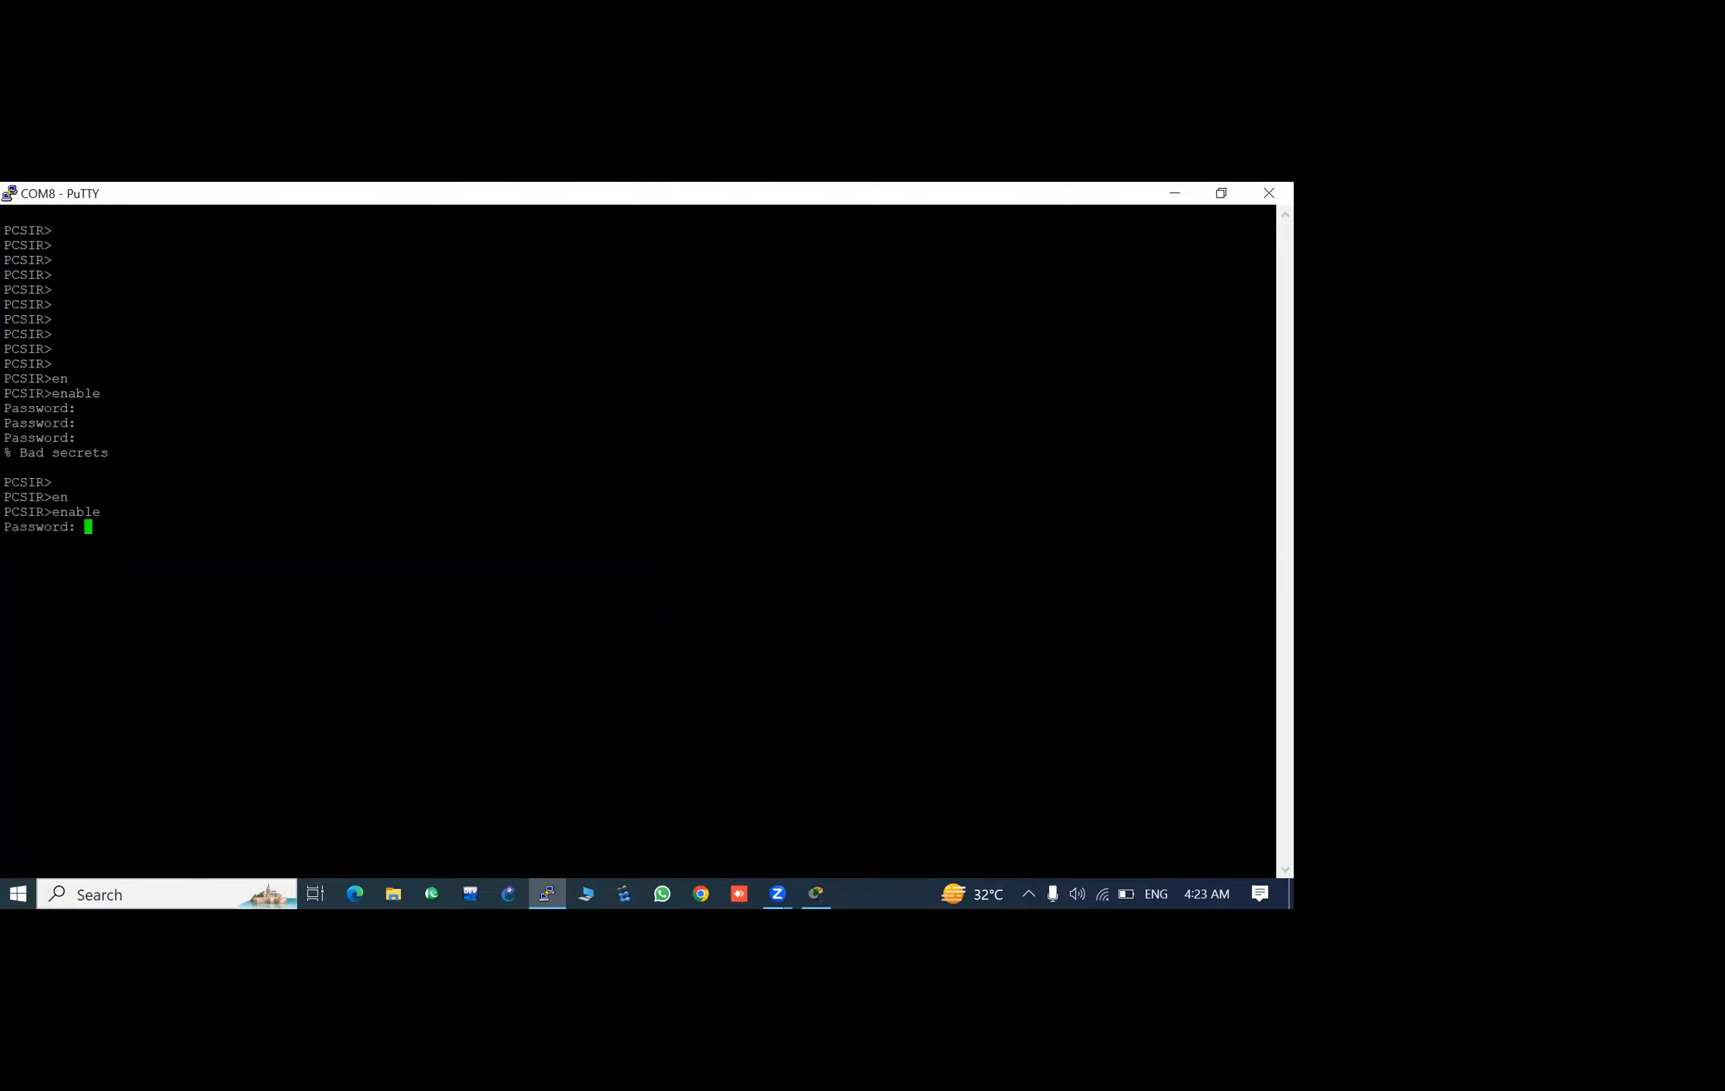
key(Return)
key(Return)
key(Return)
key(Return)
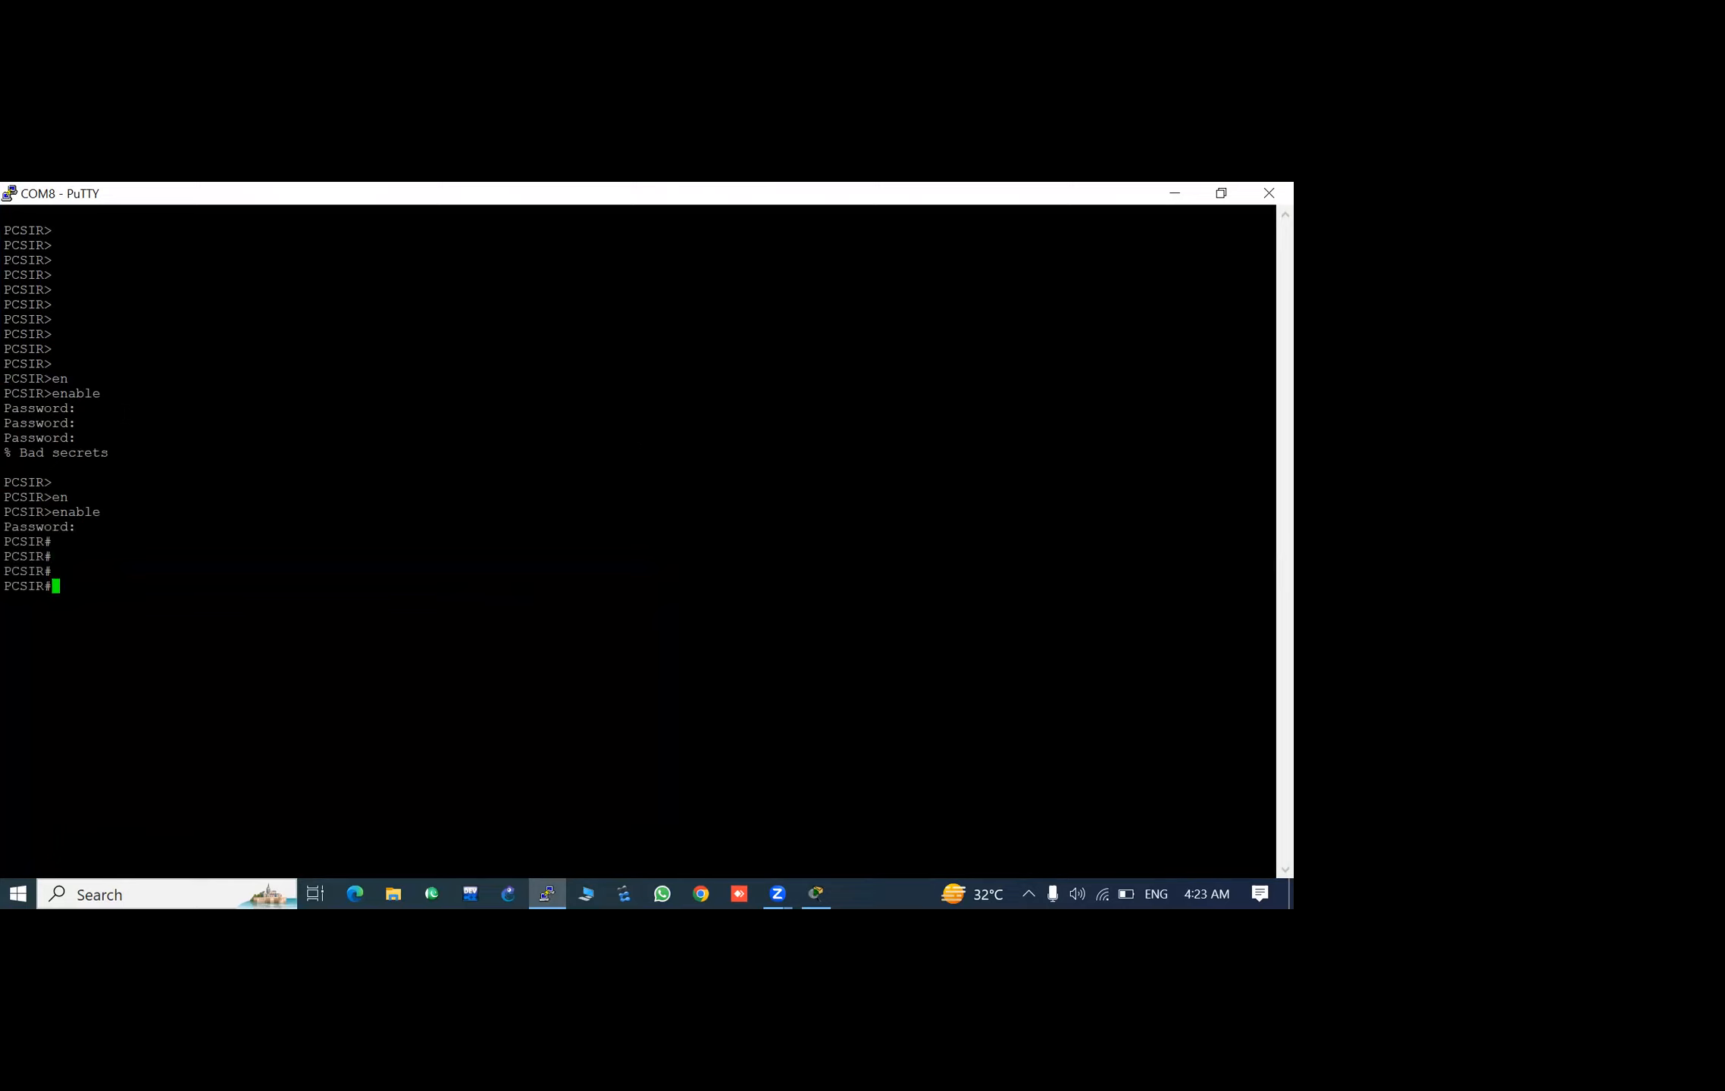
- Submit the enable password and enter global configuration mode from the terminal on the real switch
text(conf)
key(Tab)
key(Return)
key(Return)
key(Return)
key(Return)
key(Return)
key(Return)
key(Return)
key(Return)
key(Return)
key(Return)
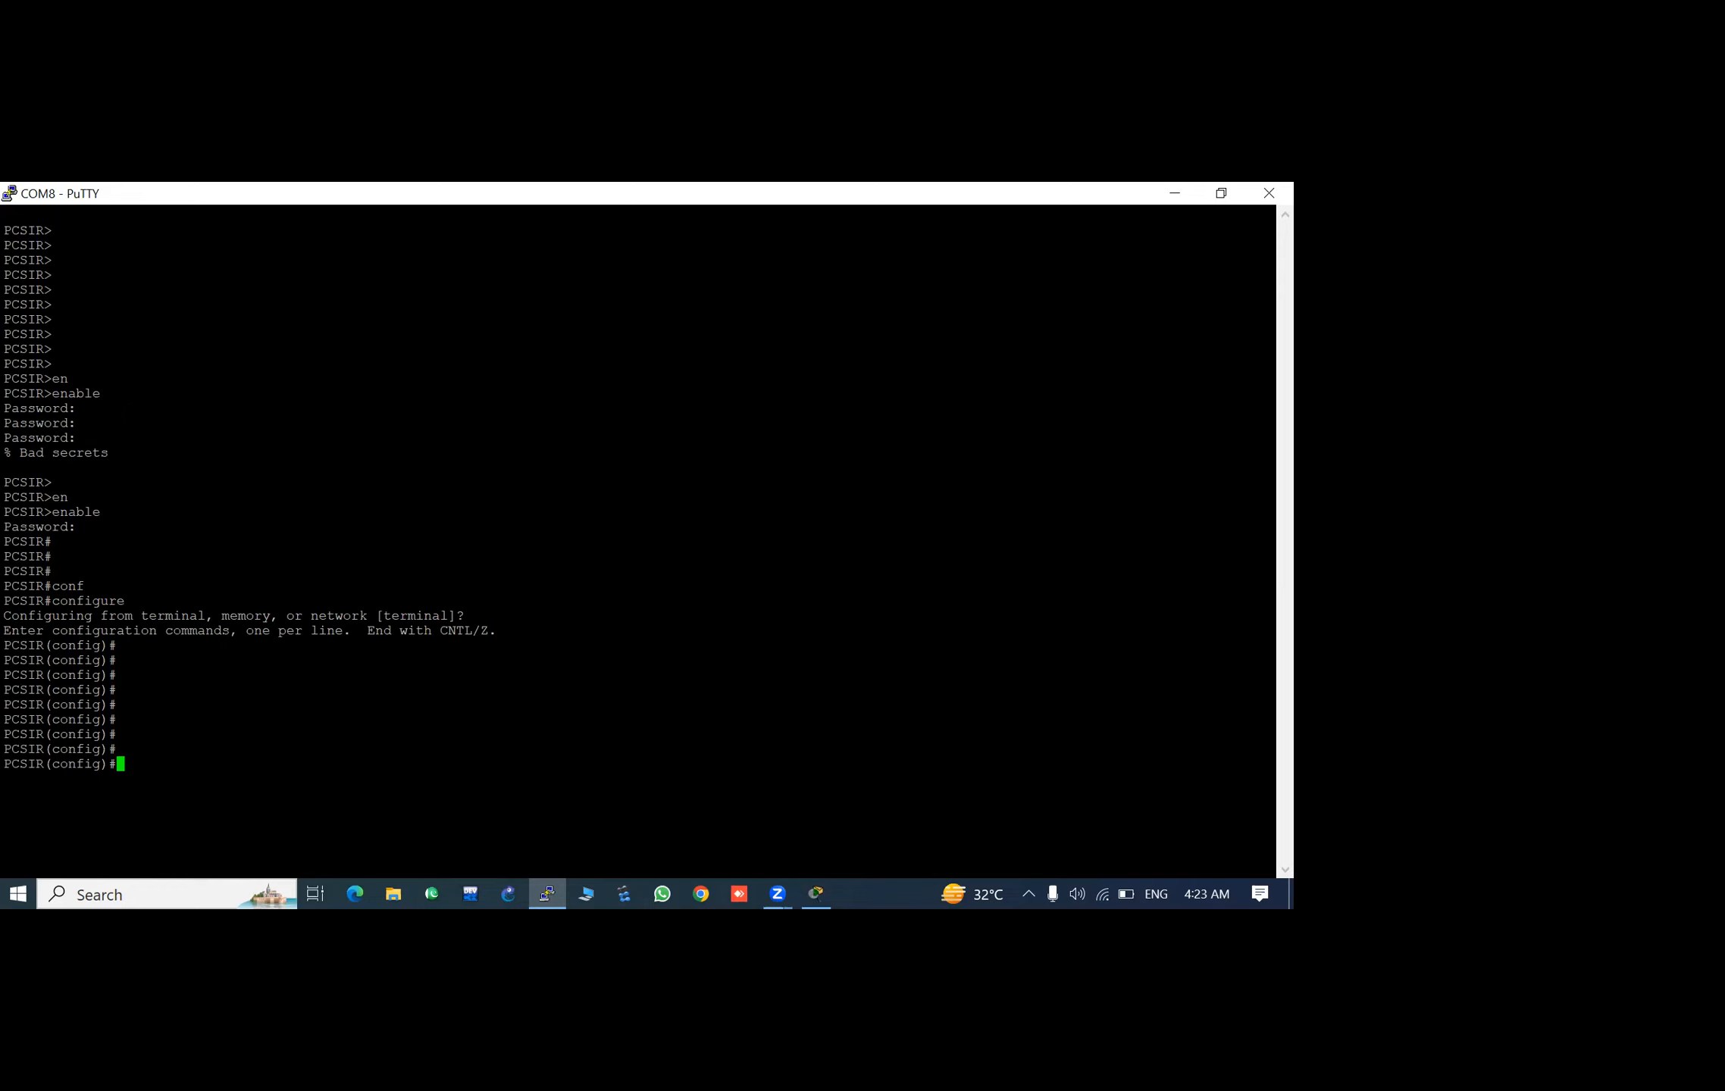
- Enter line configuration for the virtual terminal lines with the command line vty 0 5
text(linr)
key(Tab)
key(BackSpace)
text(e)
key(Tab)
text(vty)
key(Tab)
text(0 5)
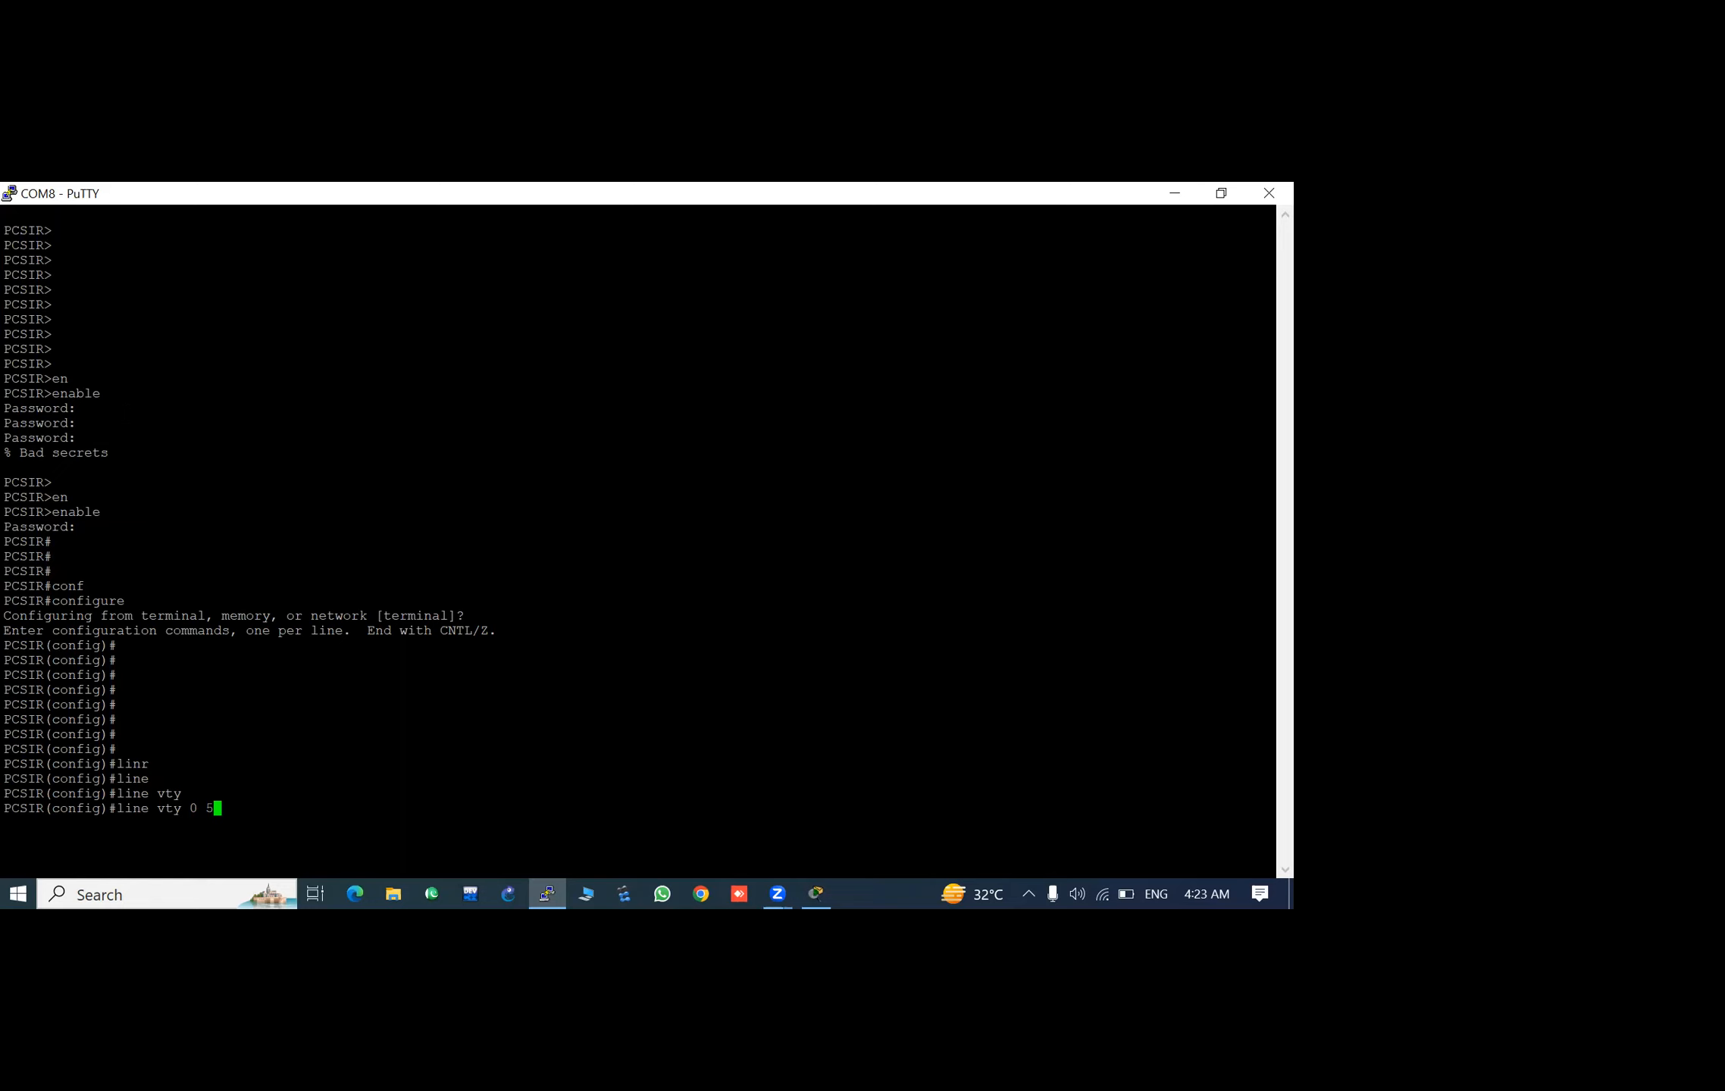
key(Return)
- Set the login password for the vty lines and return to global configuration mode
key(Tab)
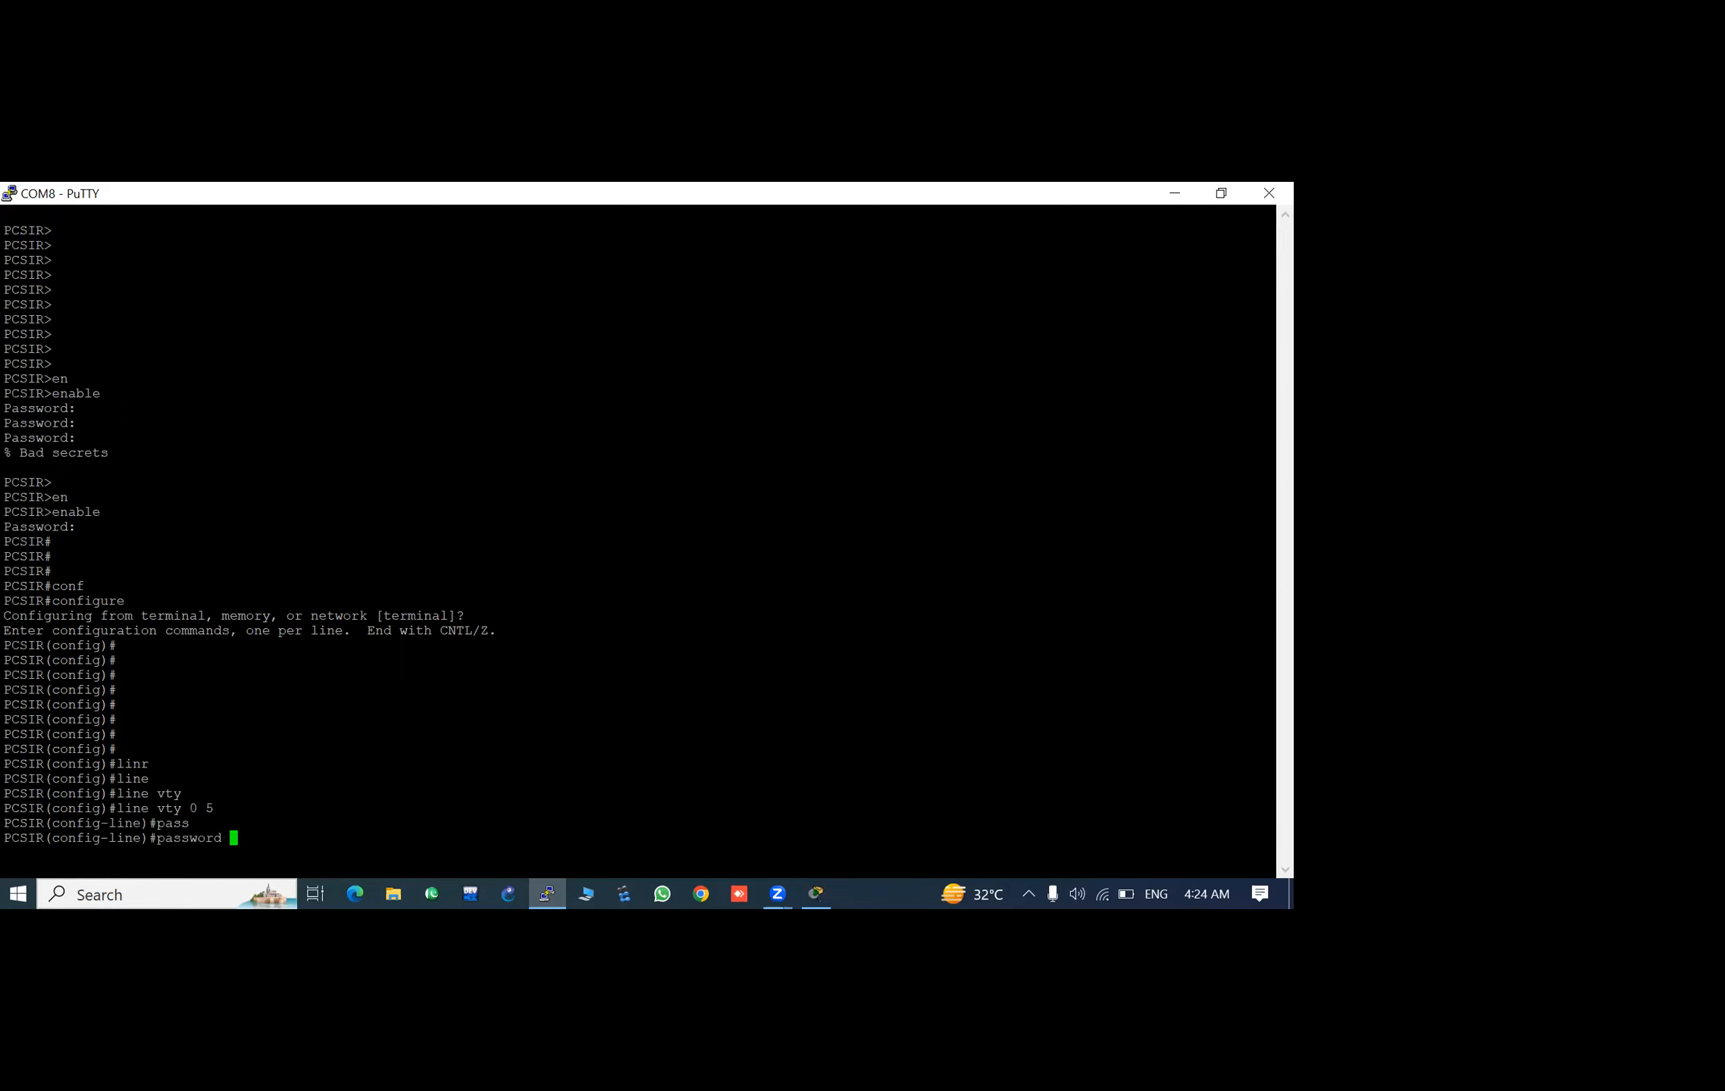
key(Return)
key(Return)
key(Return)
key(Return)
key(Return)
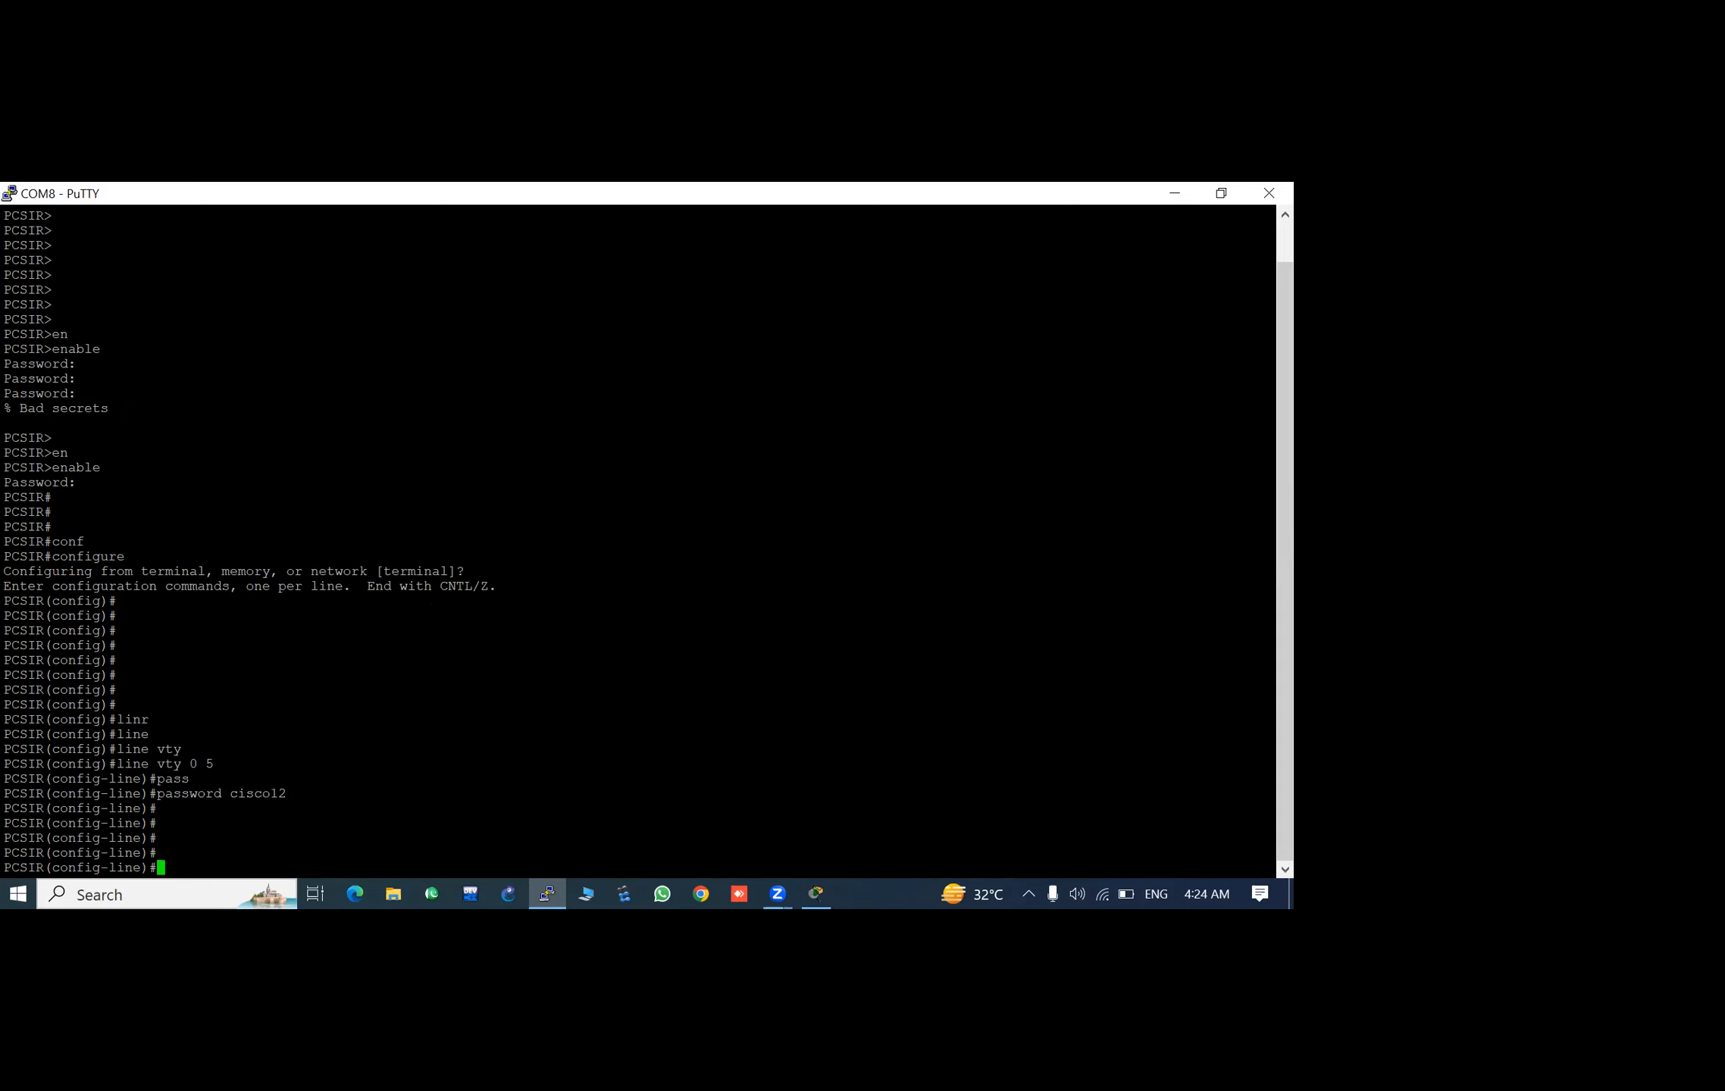
key(Return)
key(Return)
key(Return)
key(Return)
key(Return)
key(Return)
key(Return)
key(Return)
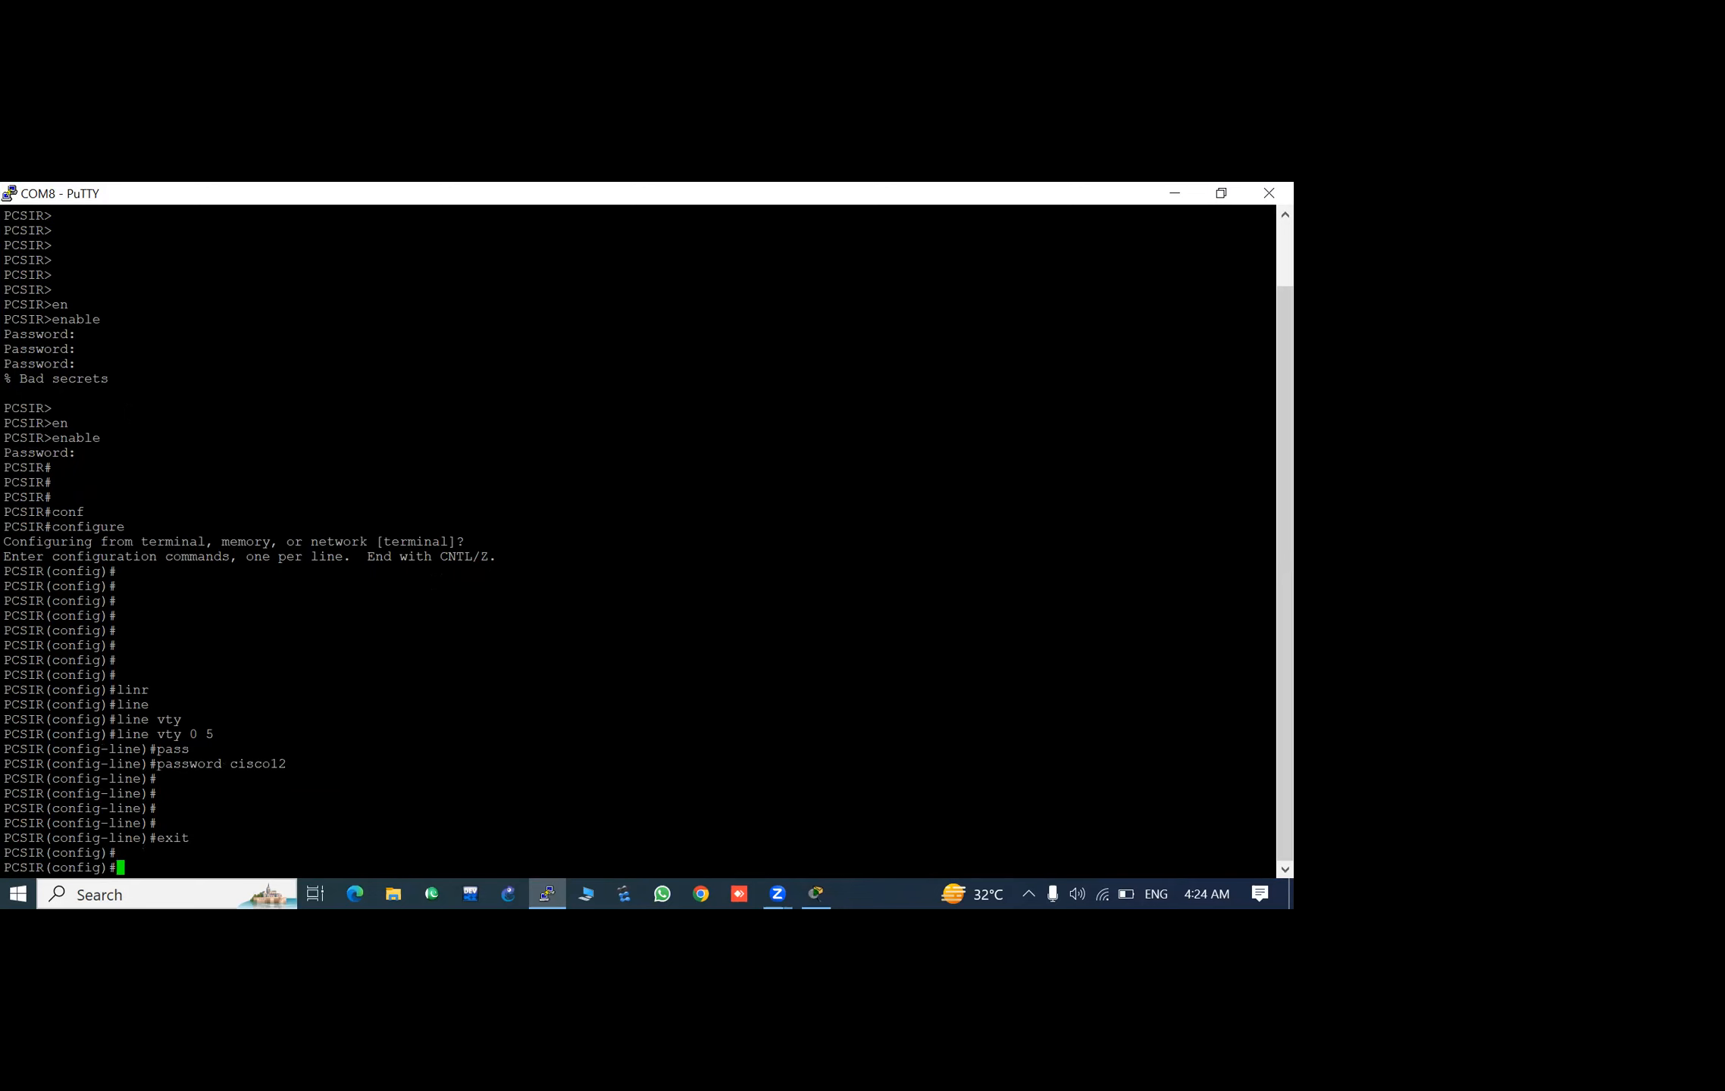
- Enter interface configuration for VLAN 1 with the command interface vlan 1
key(Return)
key(Return)
text(int)
key(Tab)
text(vla)
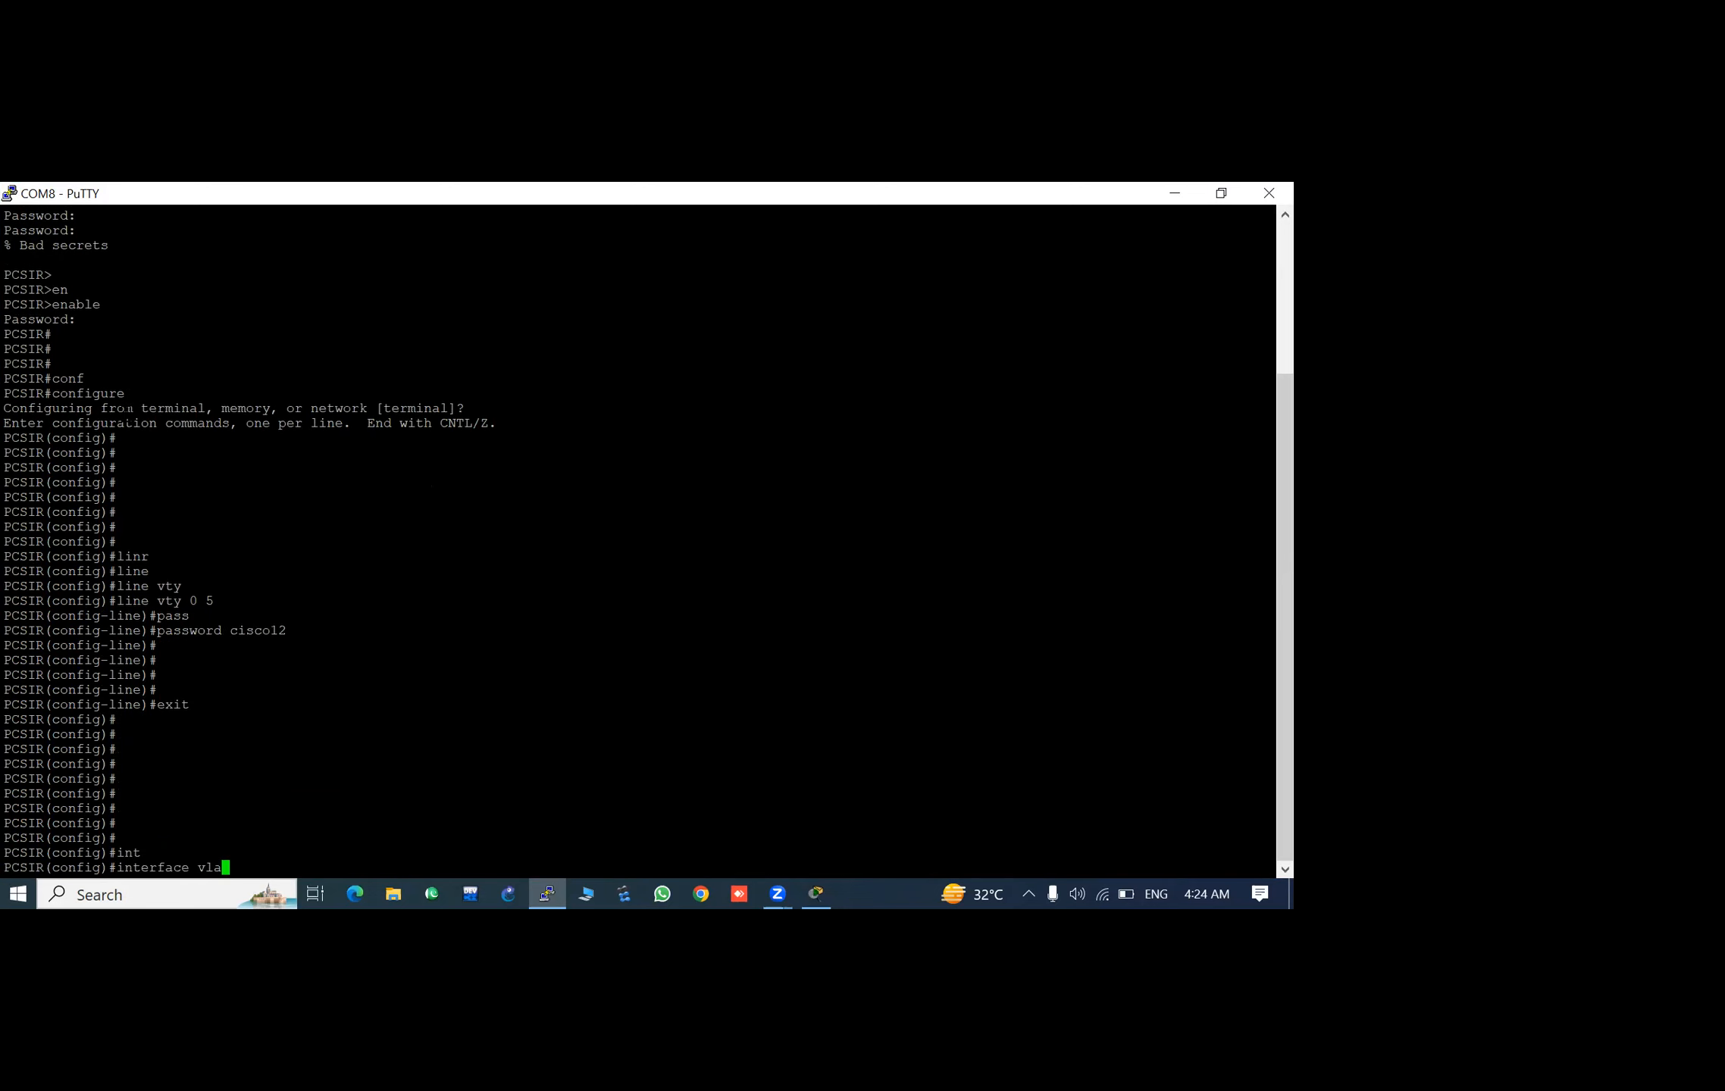
text(n)
key(Tab)
text(1)
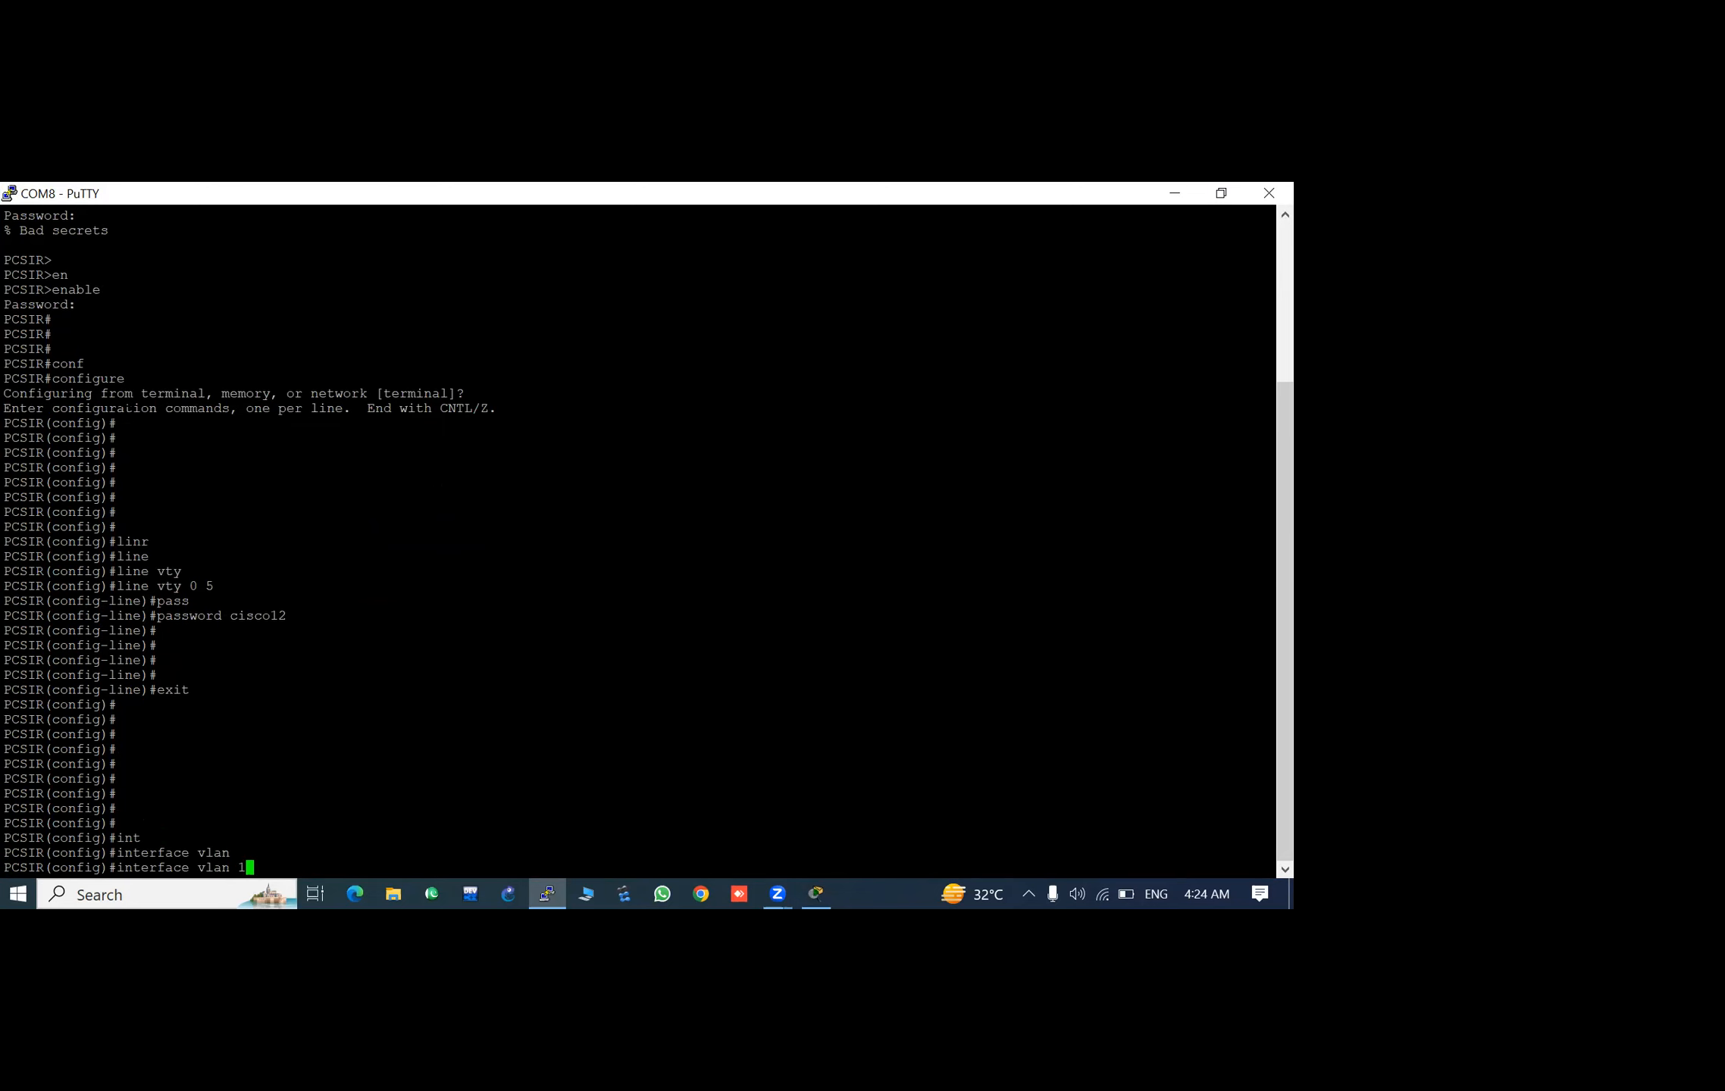
key(Return)
key(Return)
key(Return)
key(Return)
key(Return)
key(Return)
key(Return)
key(Return)
key(Return)
text(nosh)
key(Tab)
key(Return)
key(Return)
- Enable the VLAN 1 interface with the no shutdown command
key(Return)
key(Return)
key(Return)
key(Return)
key(Return)
text(no sh)
key(Tab)
key(Return)
key(Return)
key(Return)
key(Return)
key(Return)
key(Return)
key(Return)
key(Return)
- Assign the VLAN 1 interface the IP address 192.168.10.10 with subnet mask 255.255.255.0
text(ip add)
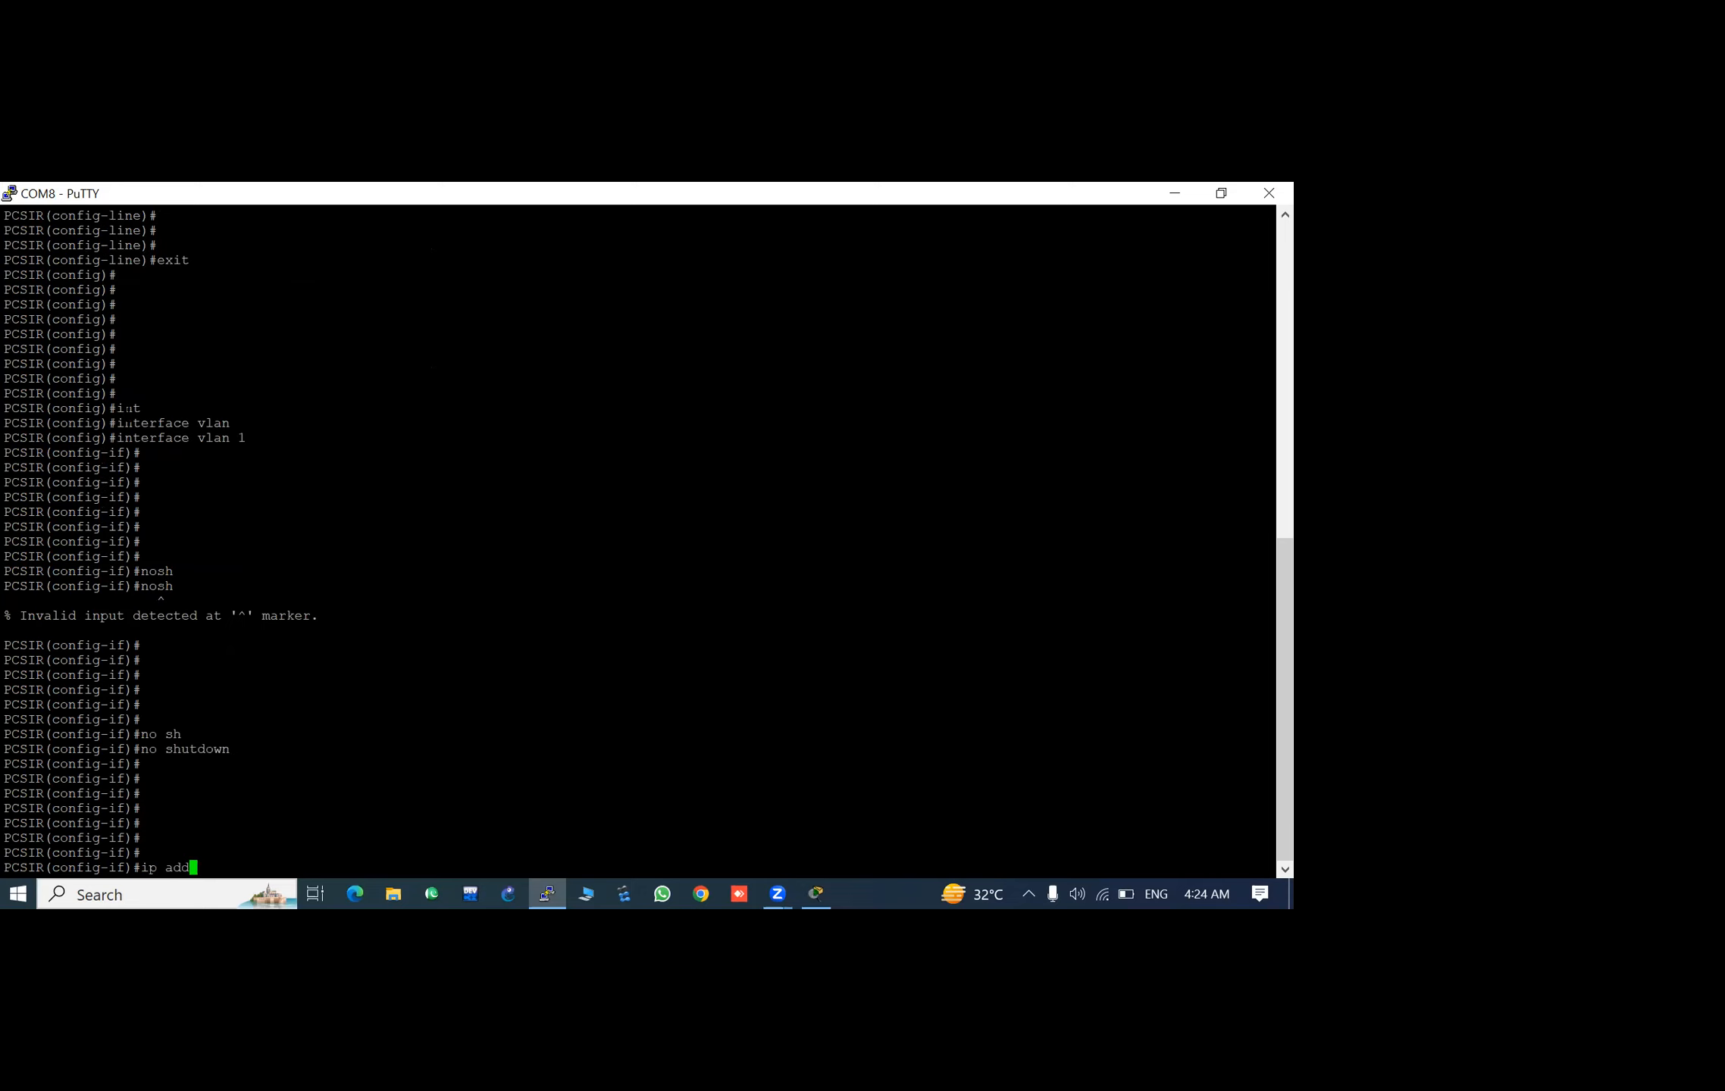
key(Tab)
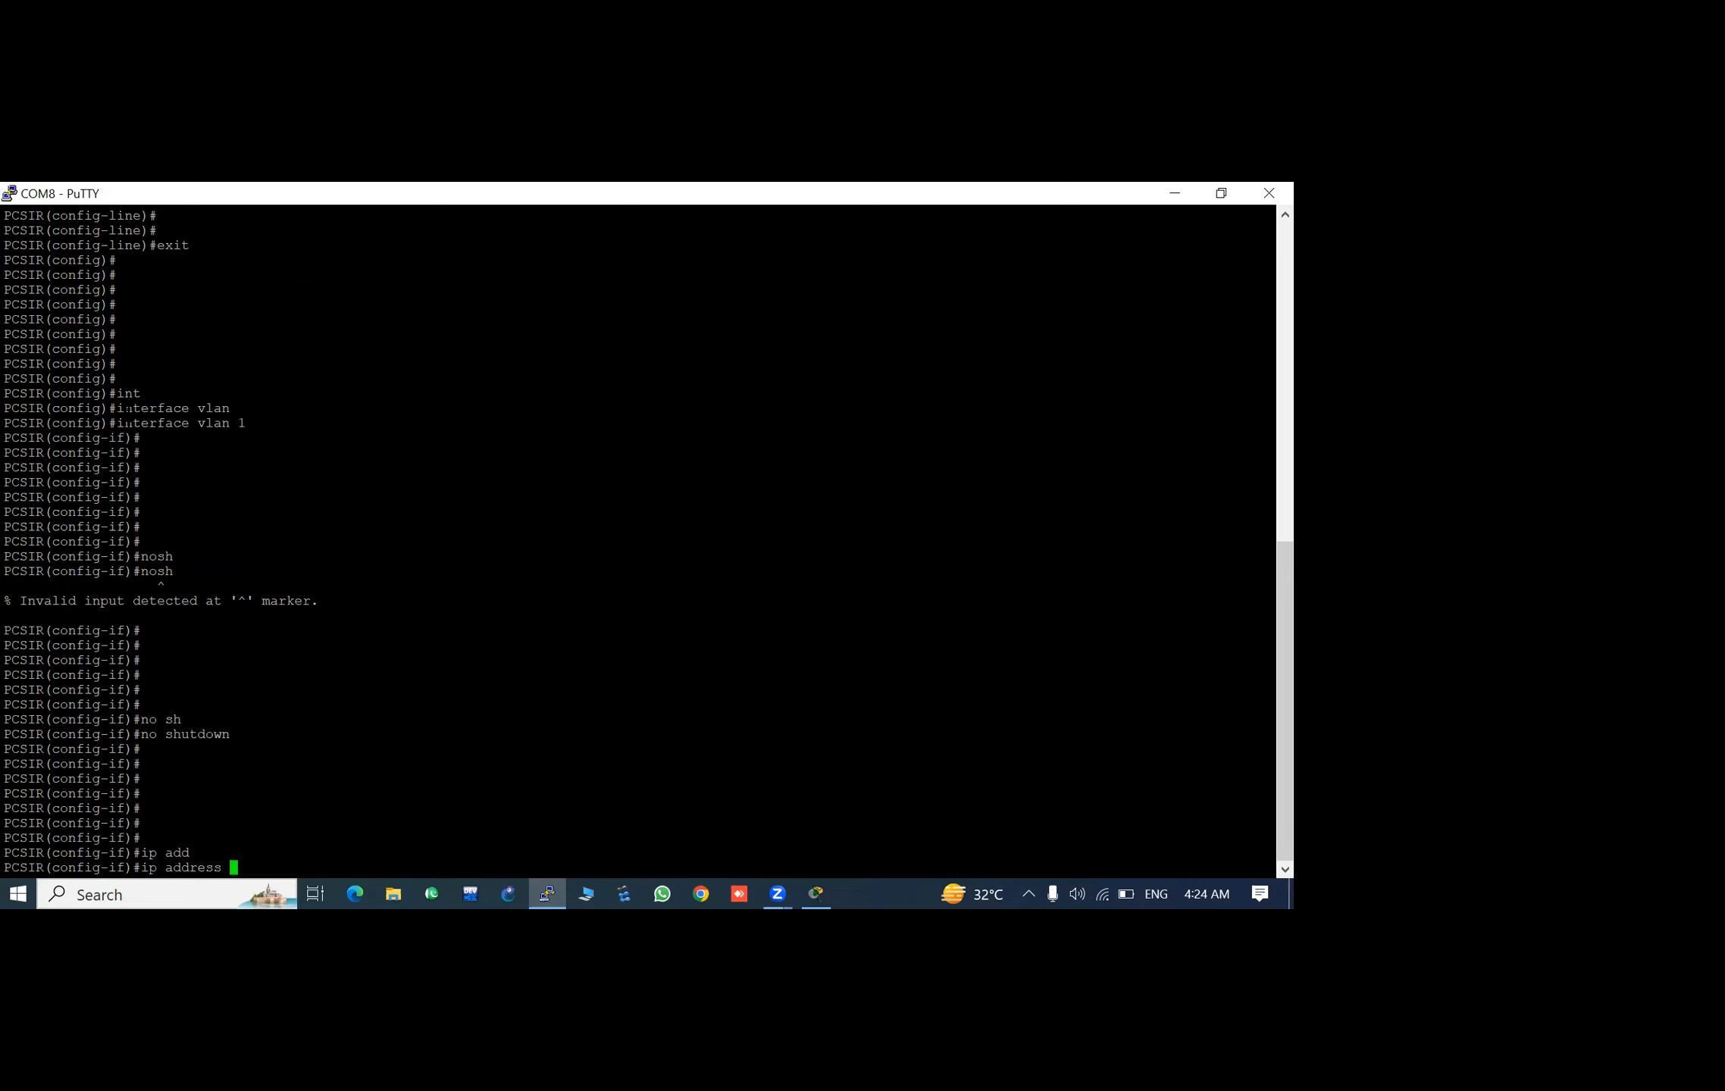
text(192.168.10.10 255)
text(.255.255.0)
key(Return)
key(Return)
key(Return)
key(Return)
key(Return)
- Exit the VLAN 1 interface configuration to return to global configuration mode
key(Return)
key(Return)
text(exit)
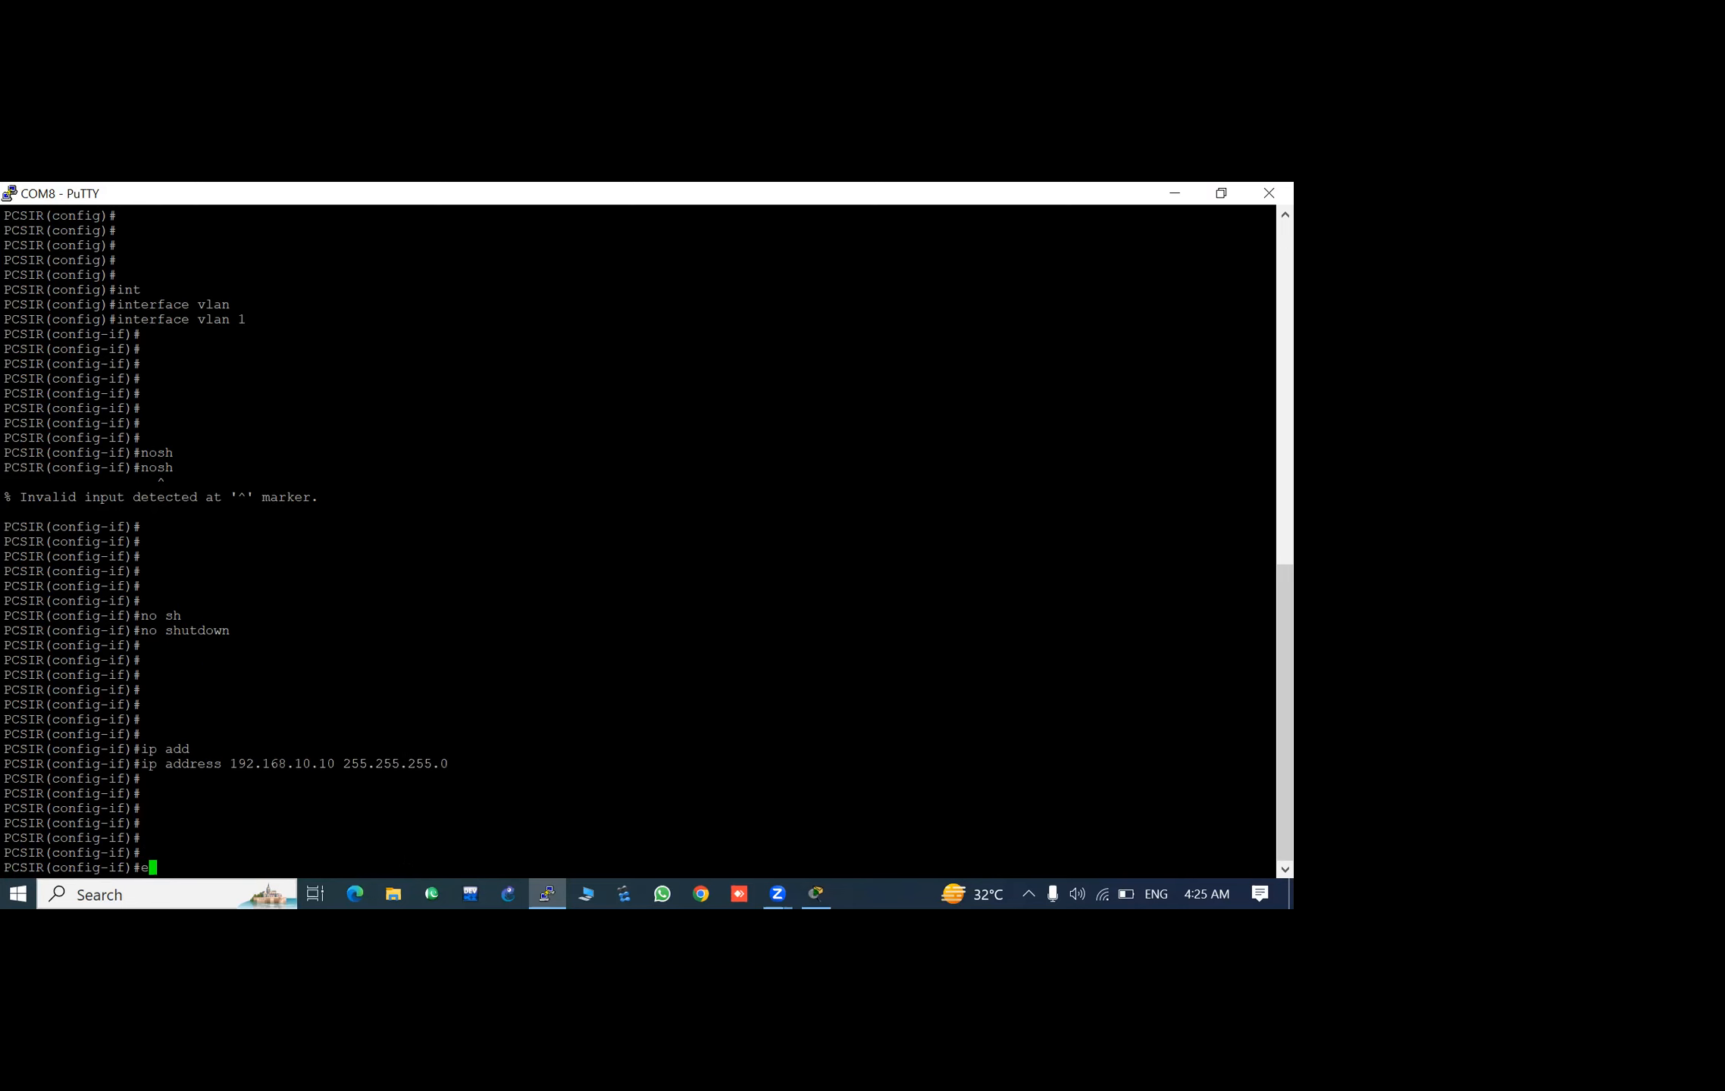
key(Return)
key(Return)
key(Return)
key(Return)
key(Return)
key(Return)
key(Return)
key(Return)
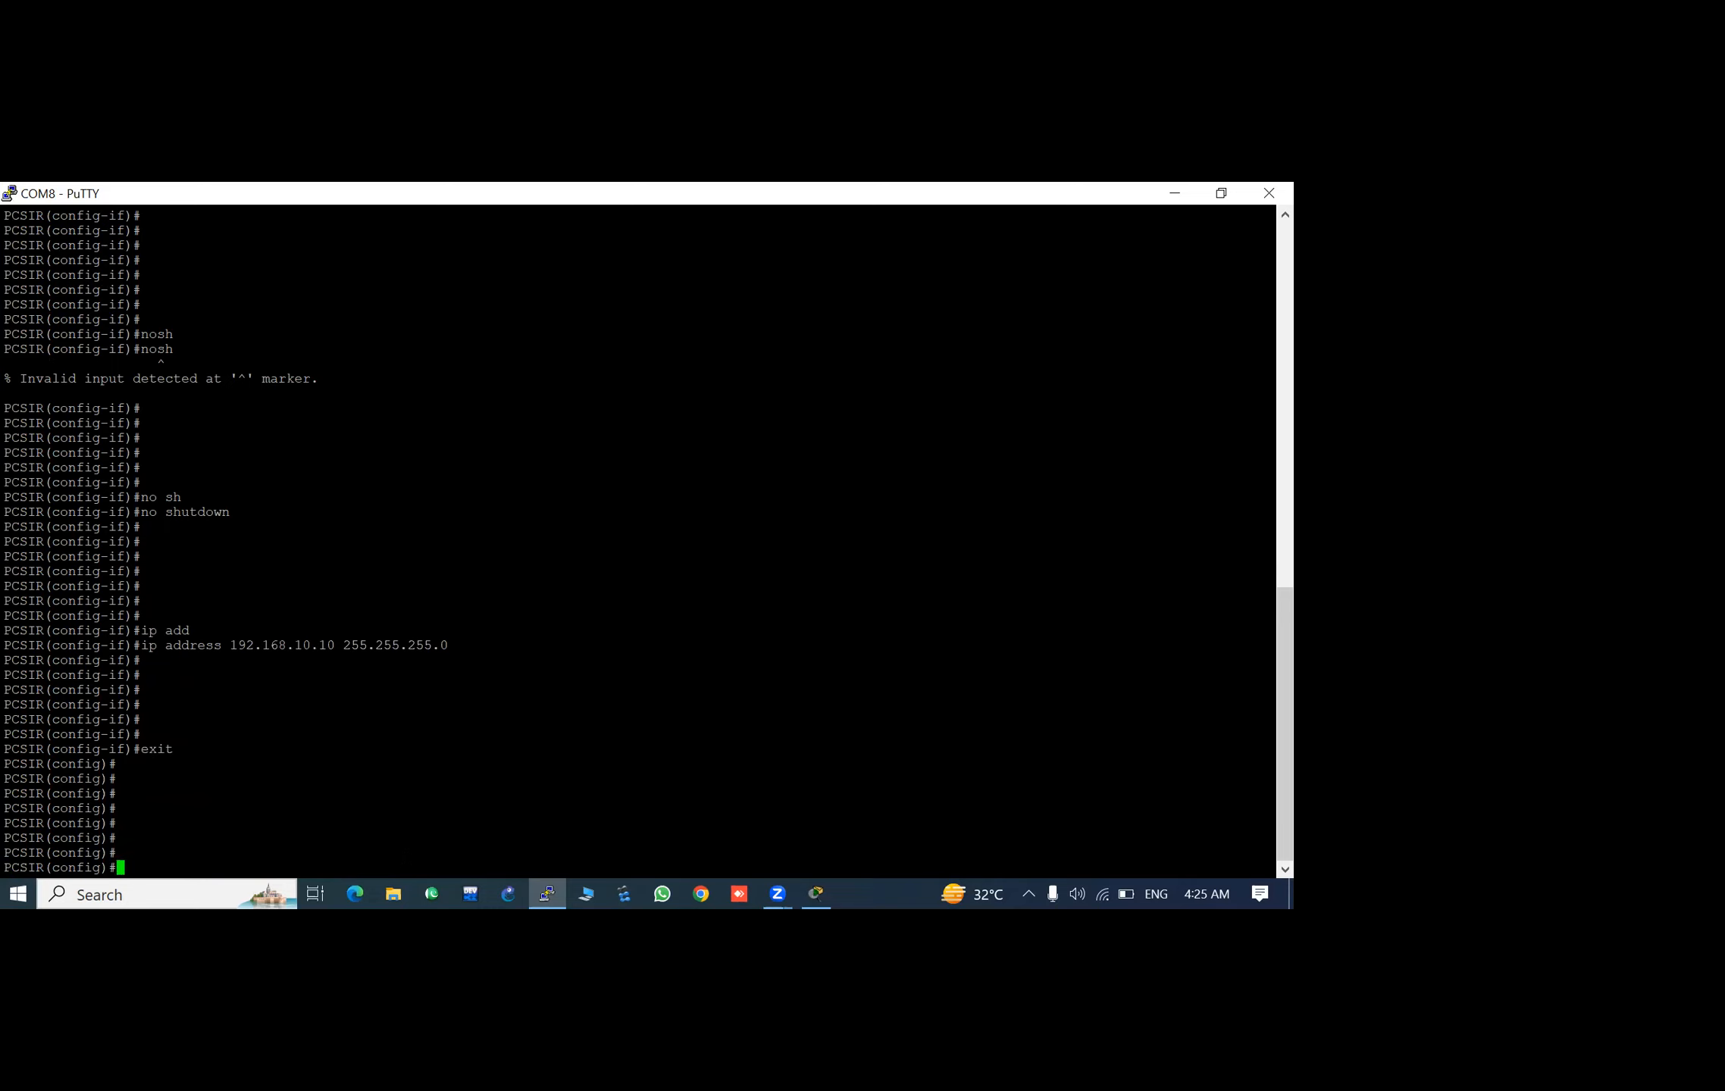
key(Return)
key(Return)
key(Return)
key(Return)
key(Return)
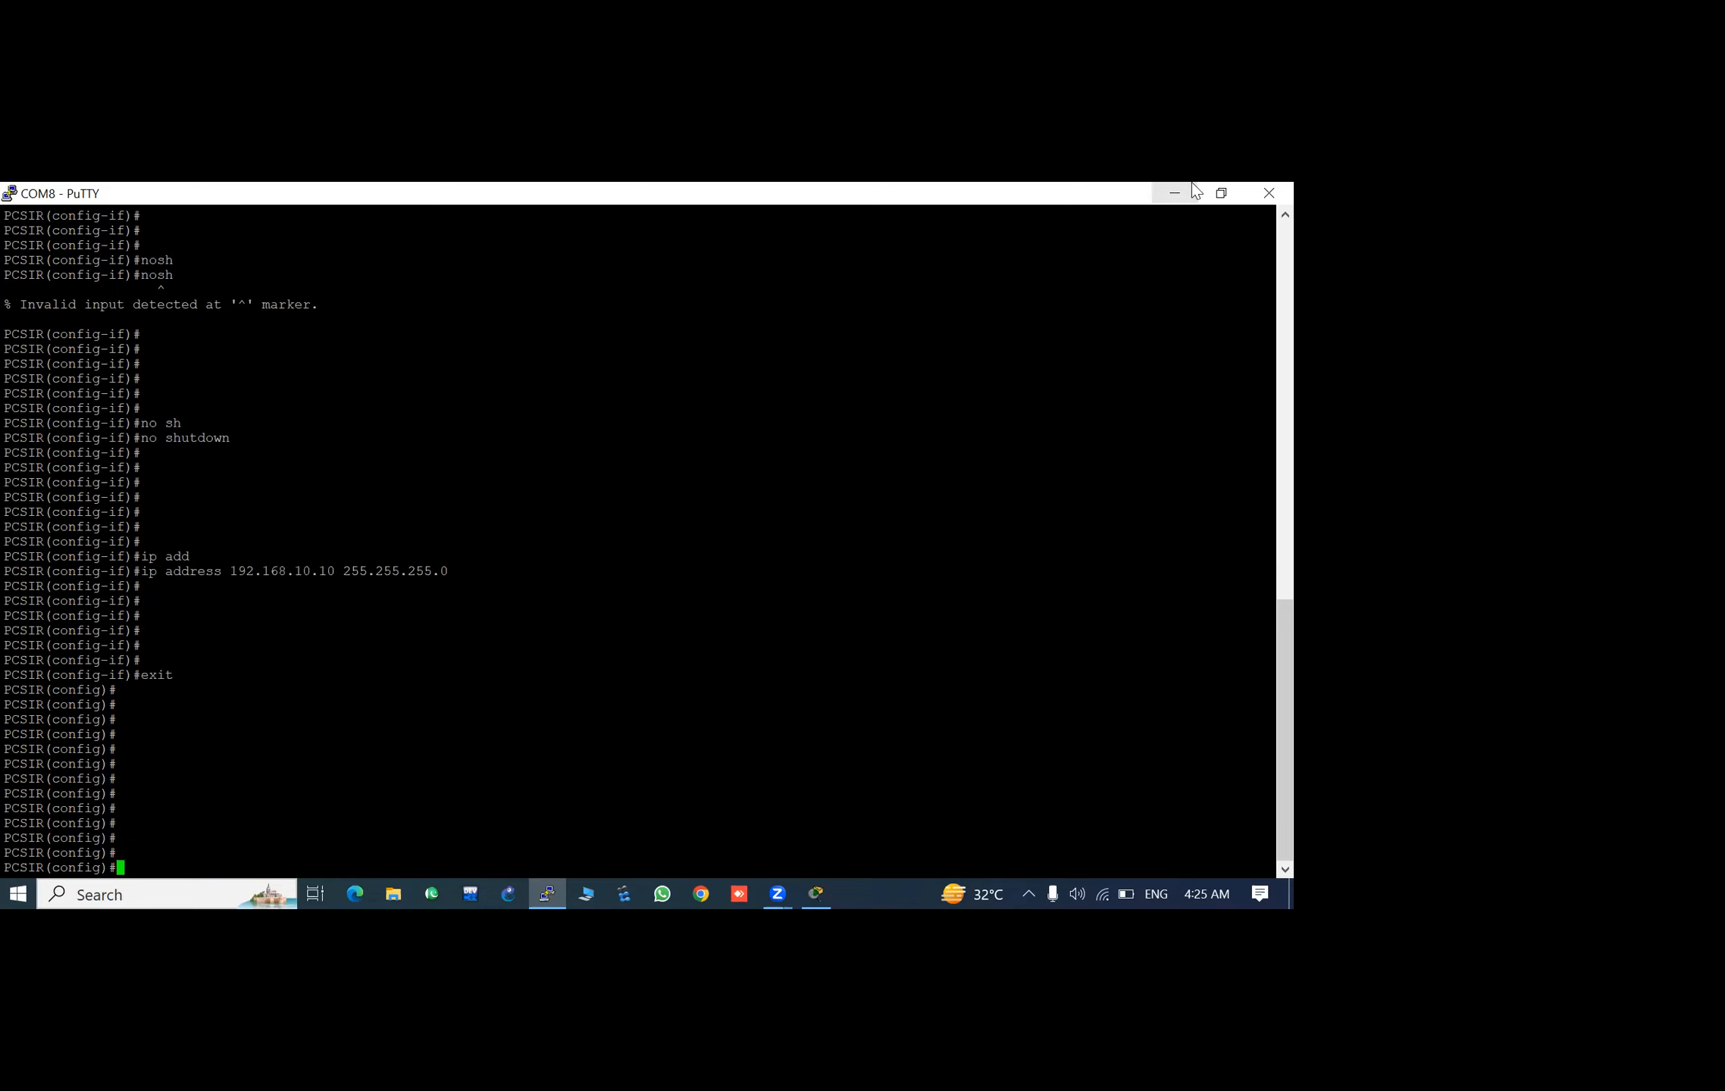
click(1192, 183)
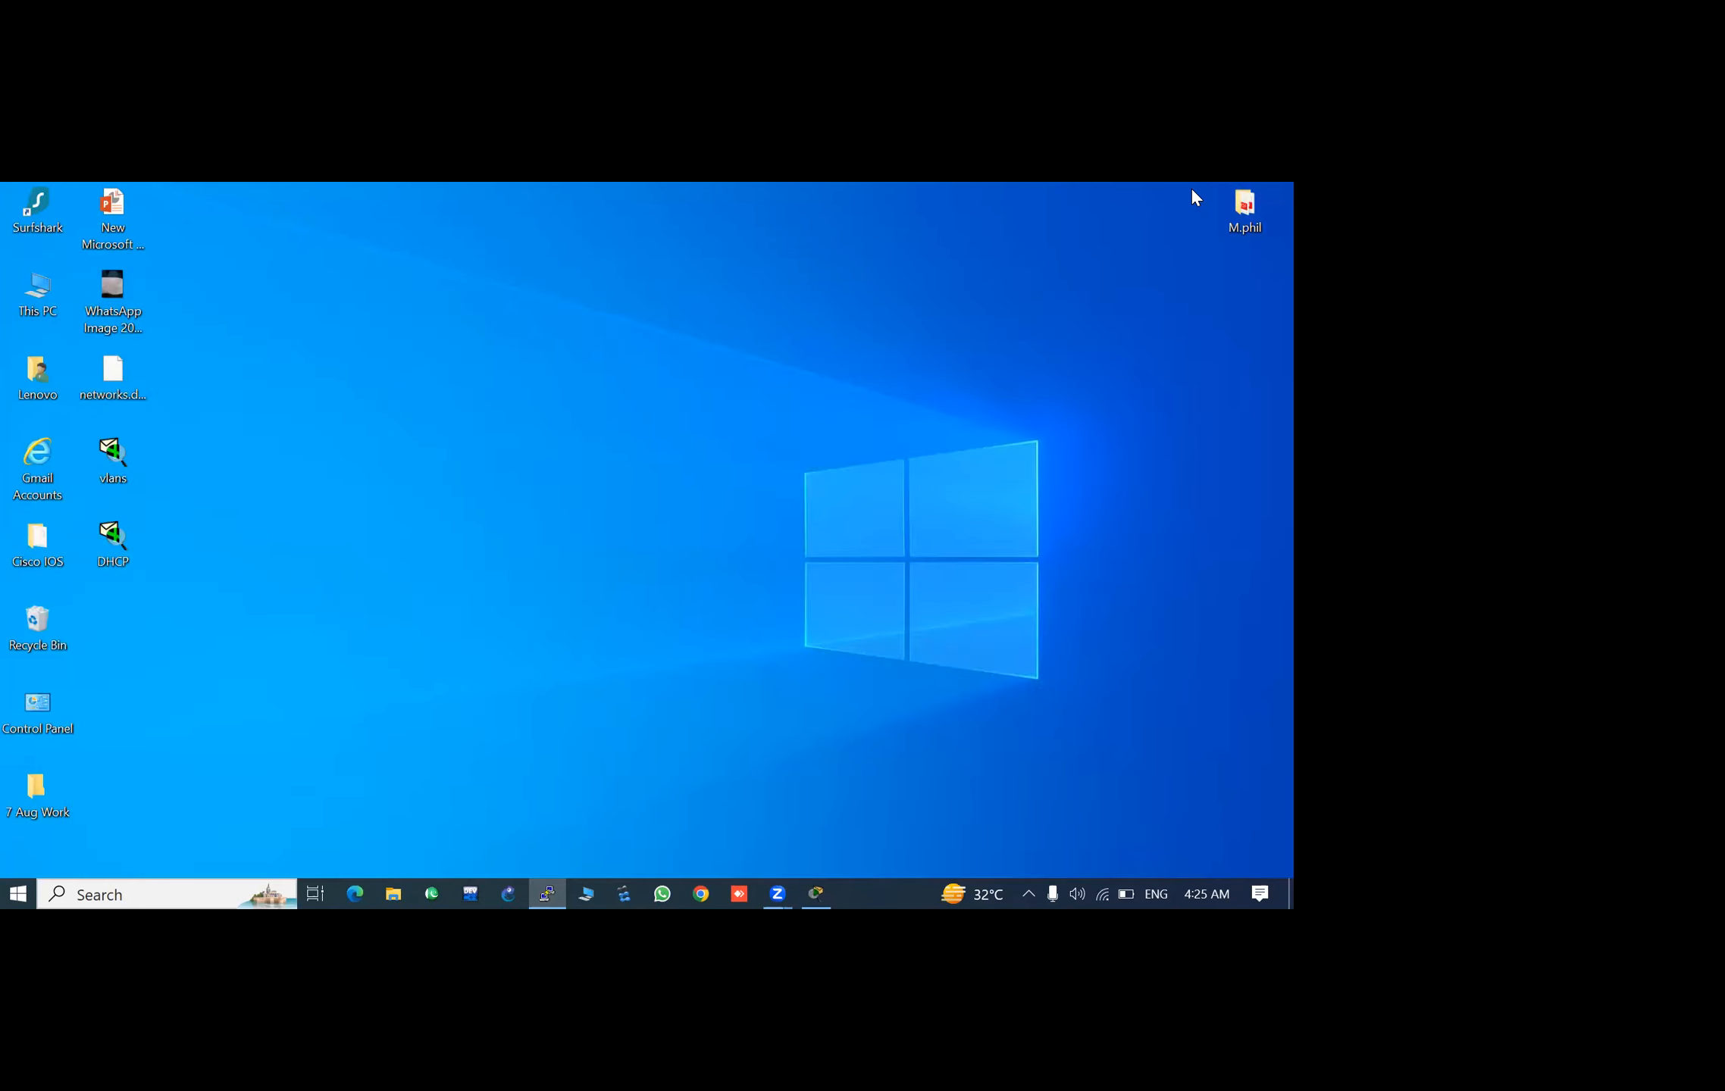
mouse_move(821, 902)
mouse_move(558, 894)
click(523, 802)
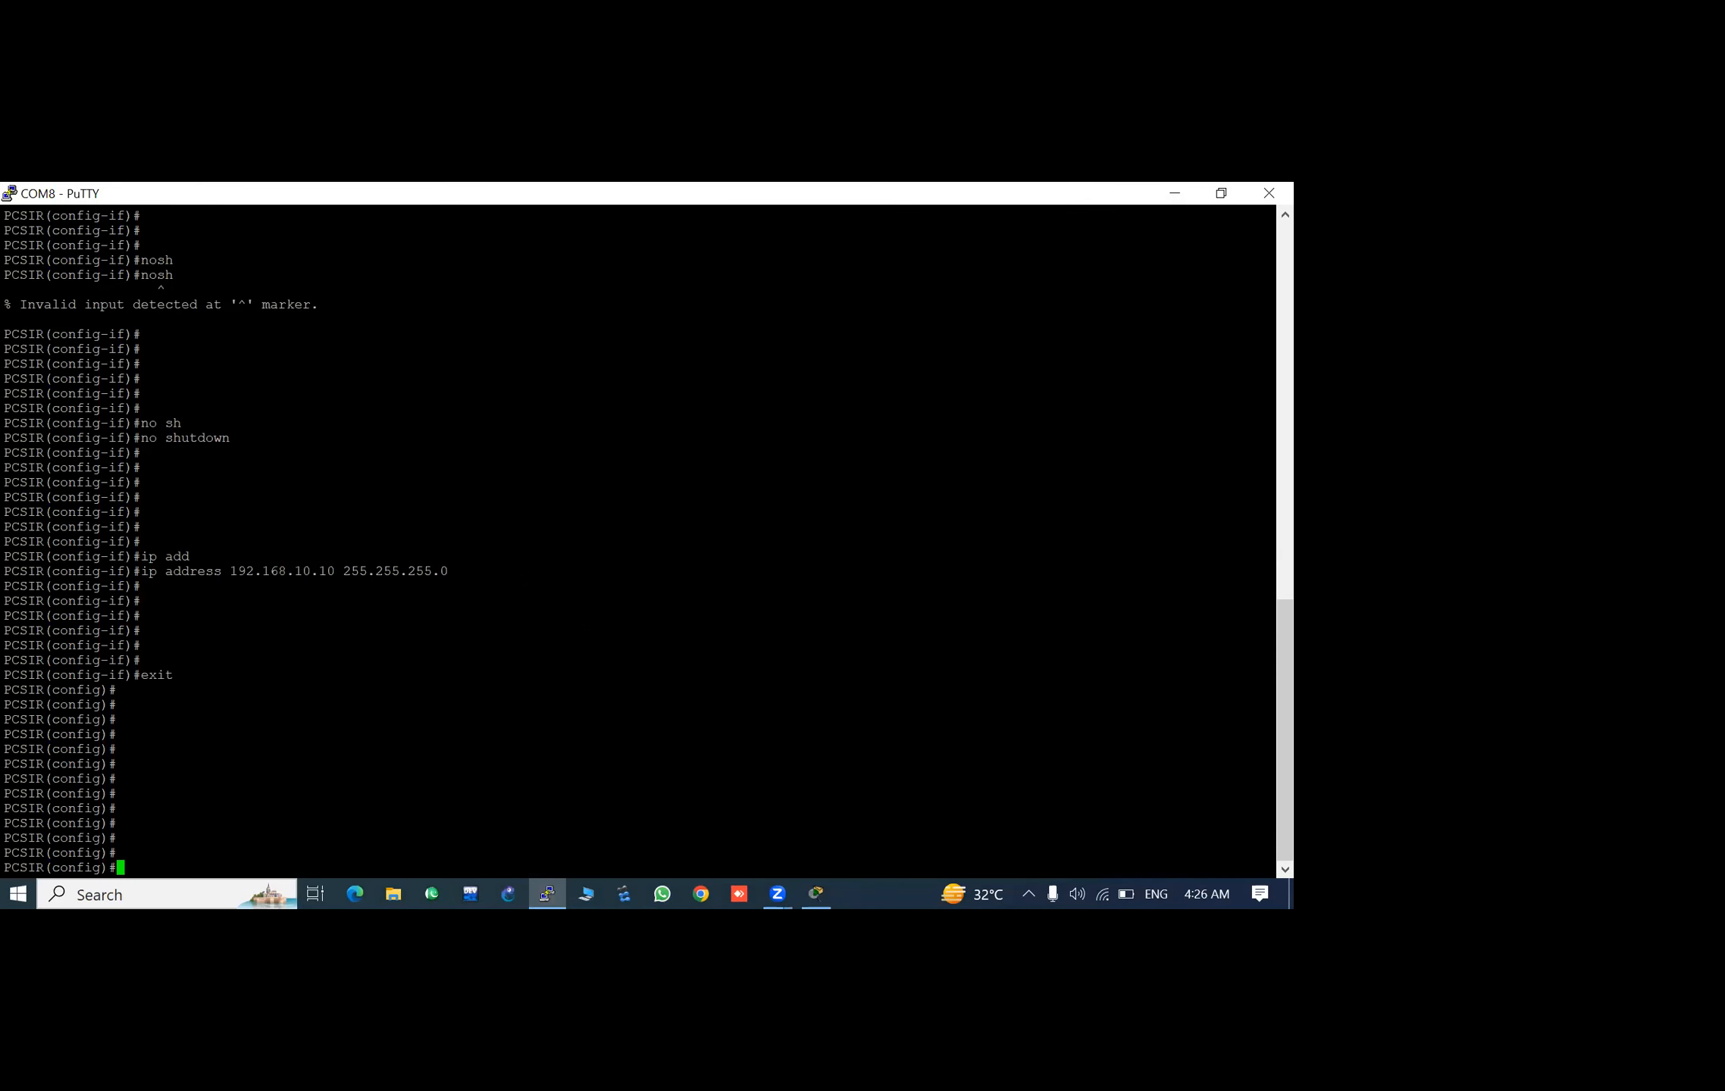
- Open the Windows network and internet settings and bring up the list of network adapters
right_click(1097, 896)
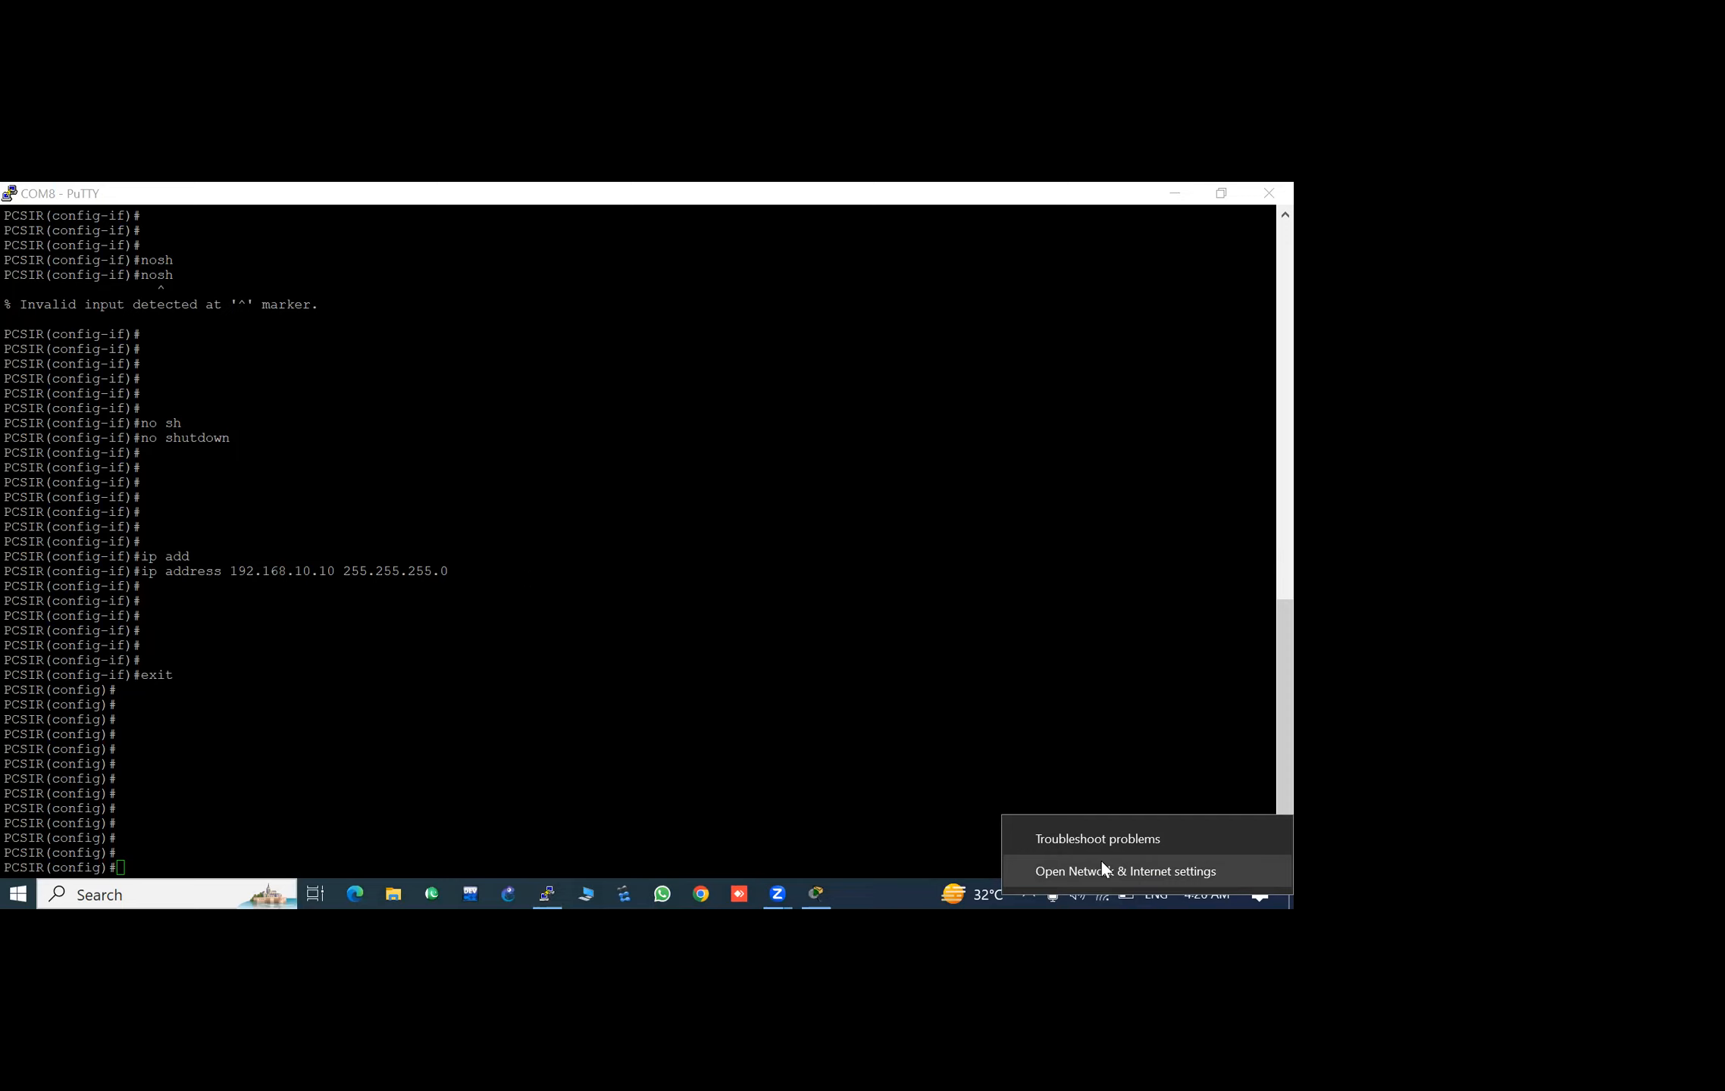
click(1084, 870)
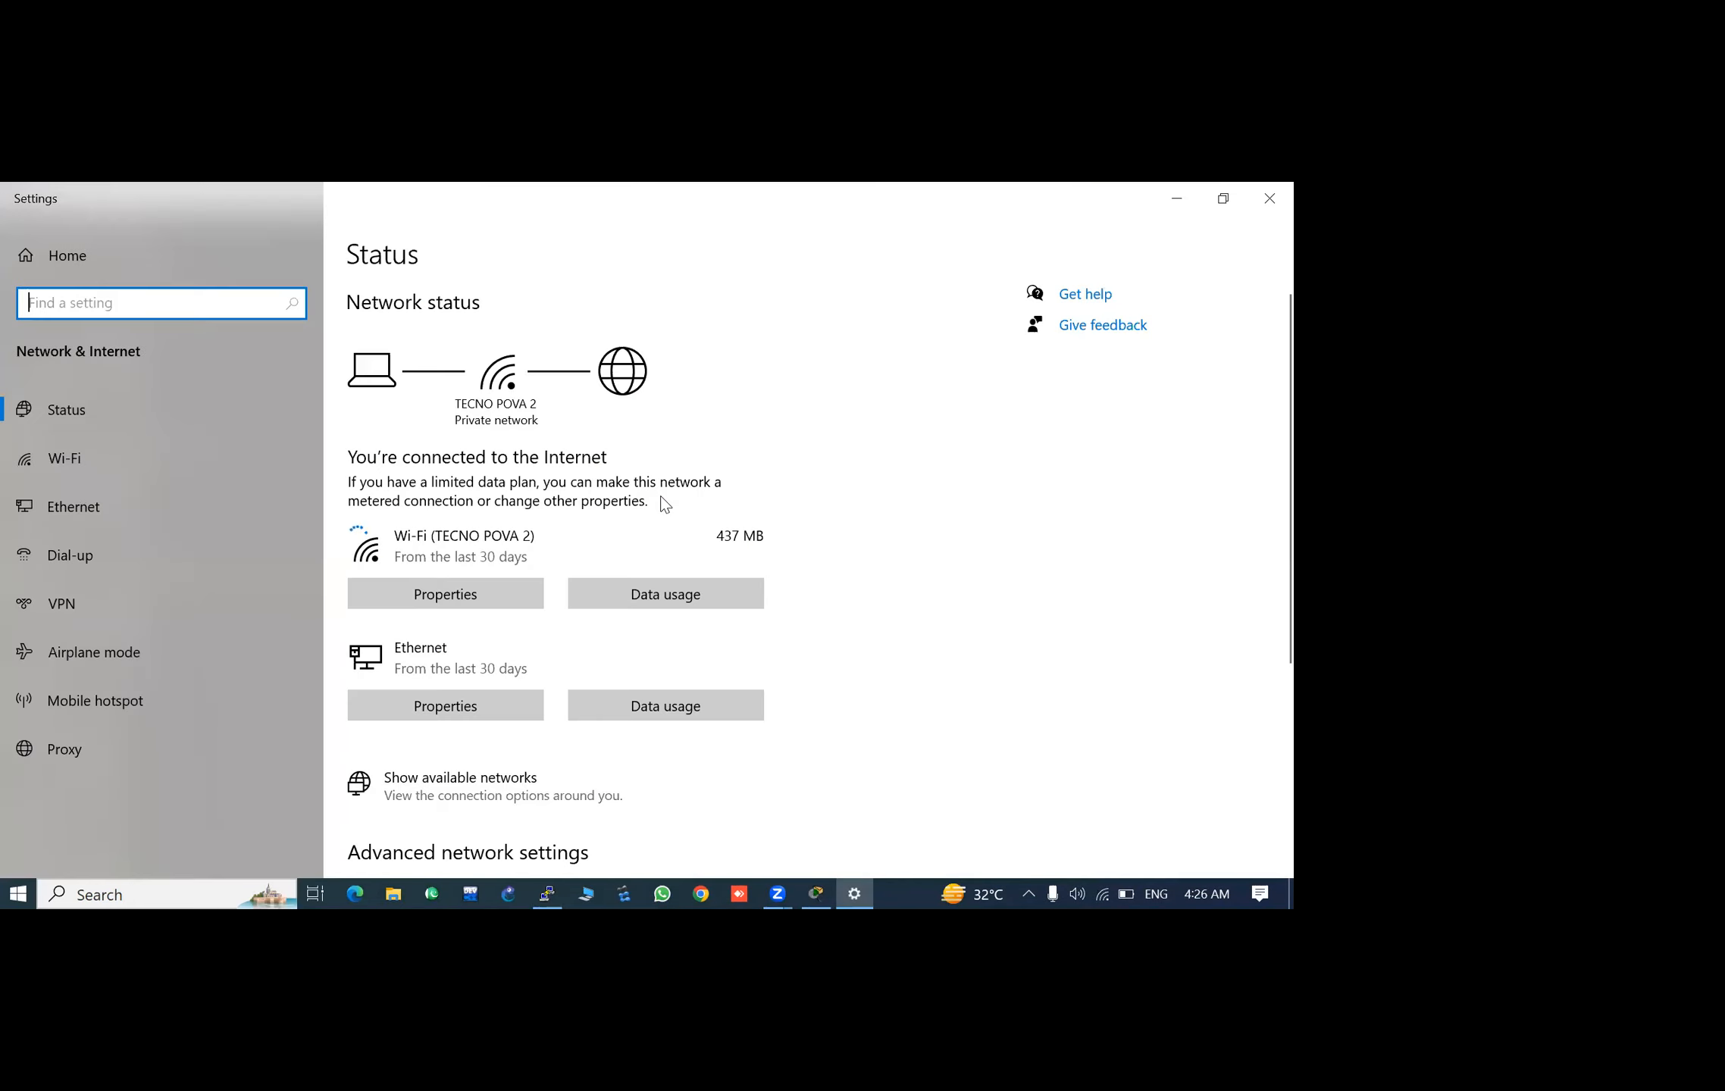
scroll(688, 432, down, 5)
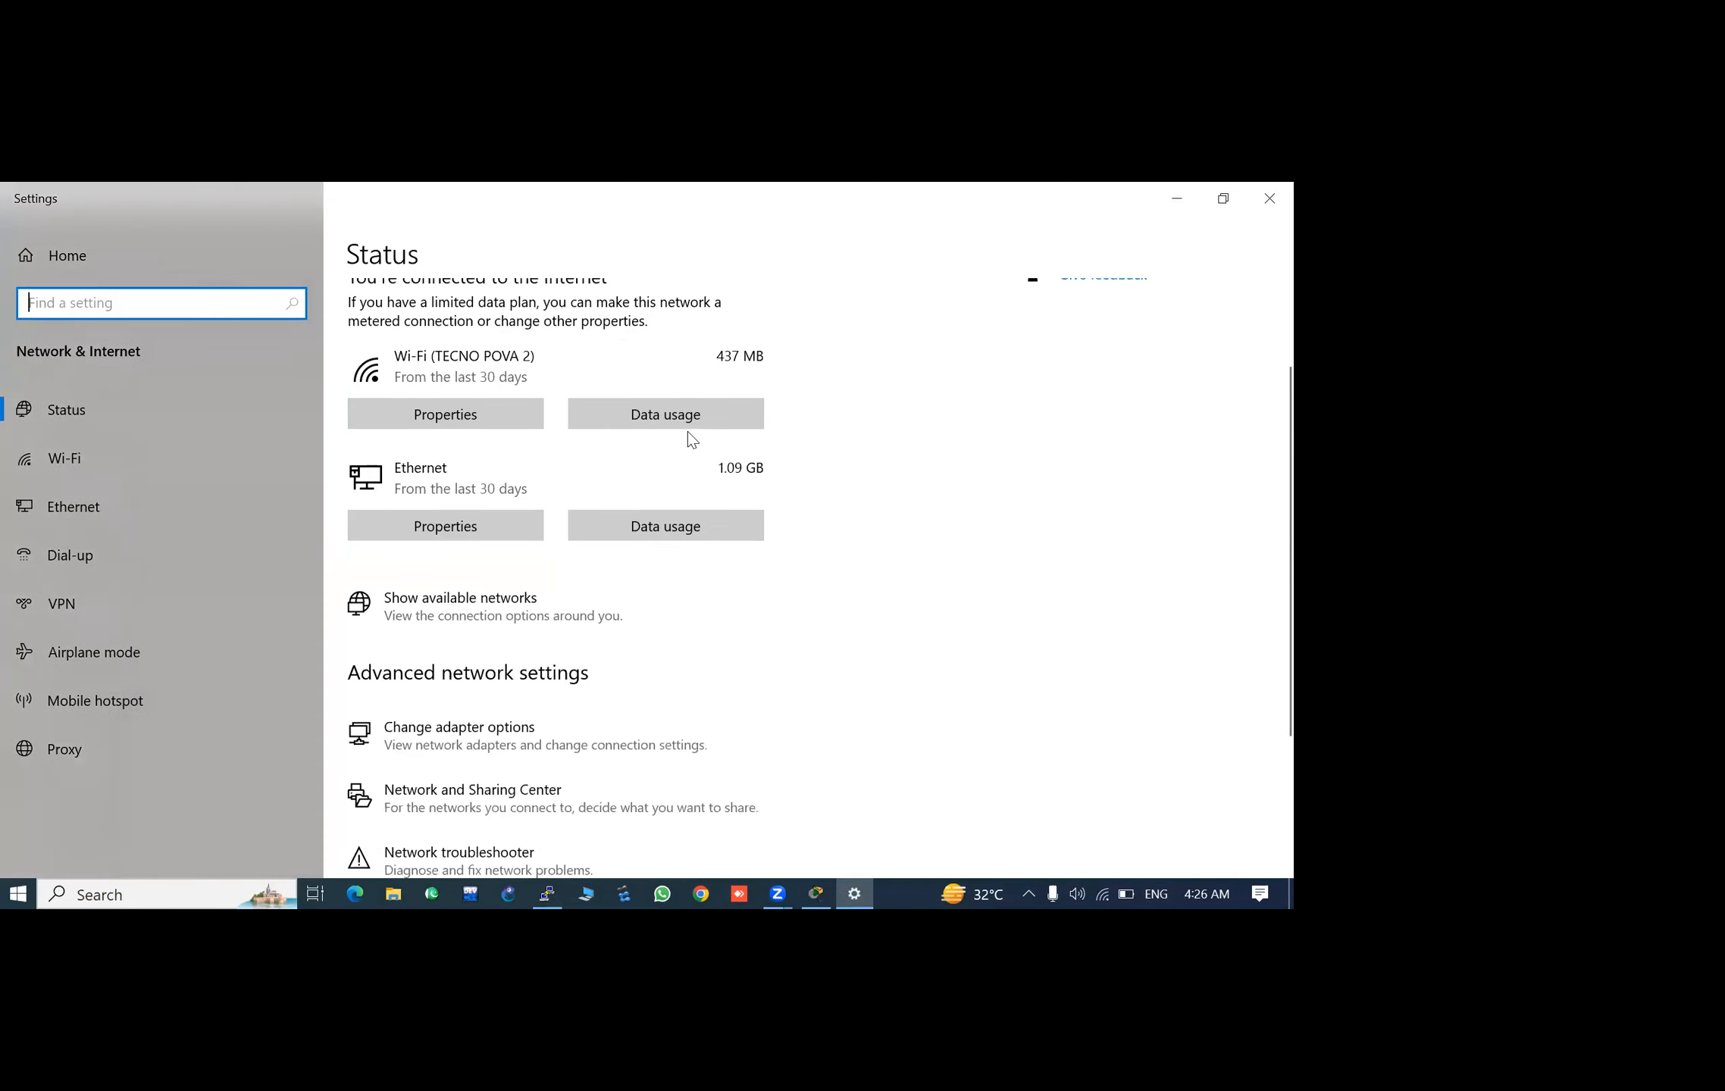
click(510, 473)
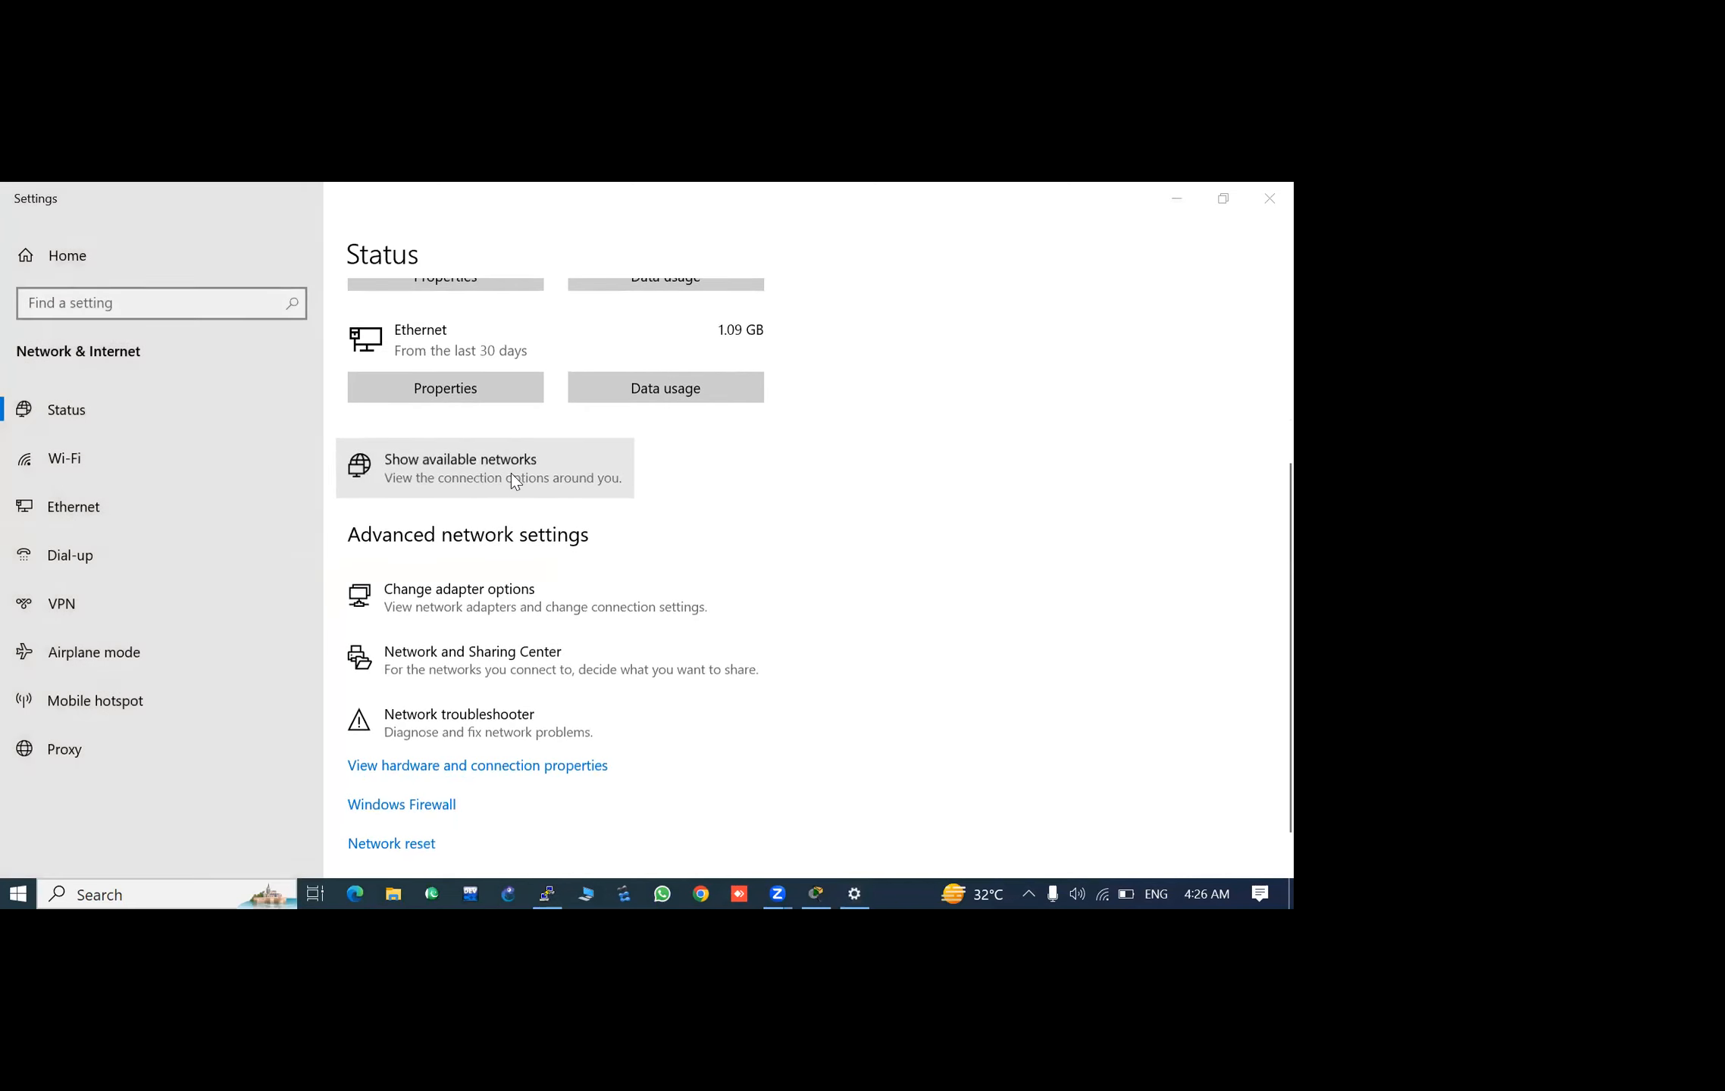
click(473, 586)
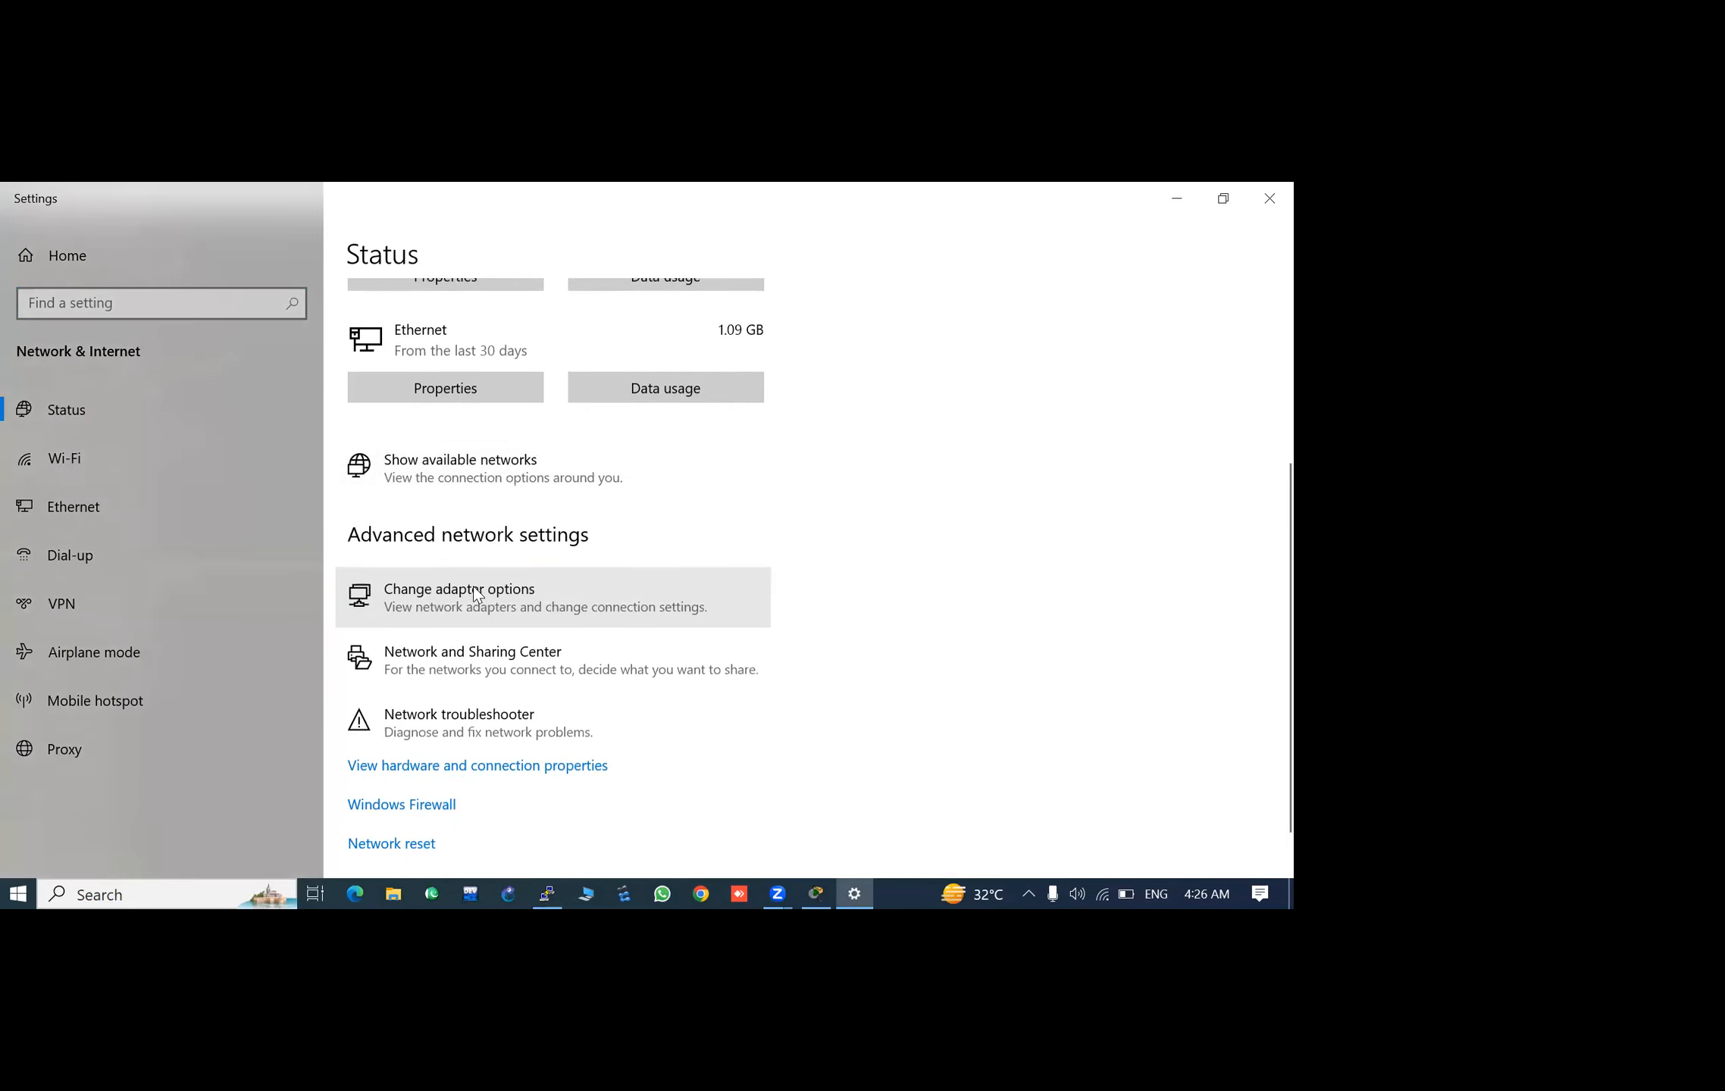
- Check the Ethernet adapter's status and open its Internet Protocol Version 4 properties
click(665, 350)
double_click(665, 350)
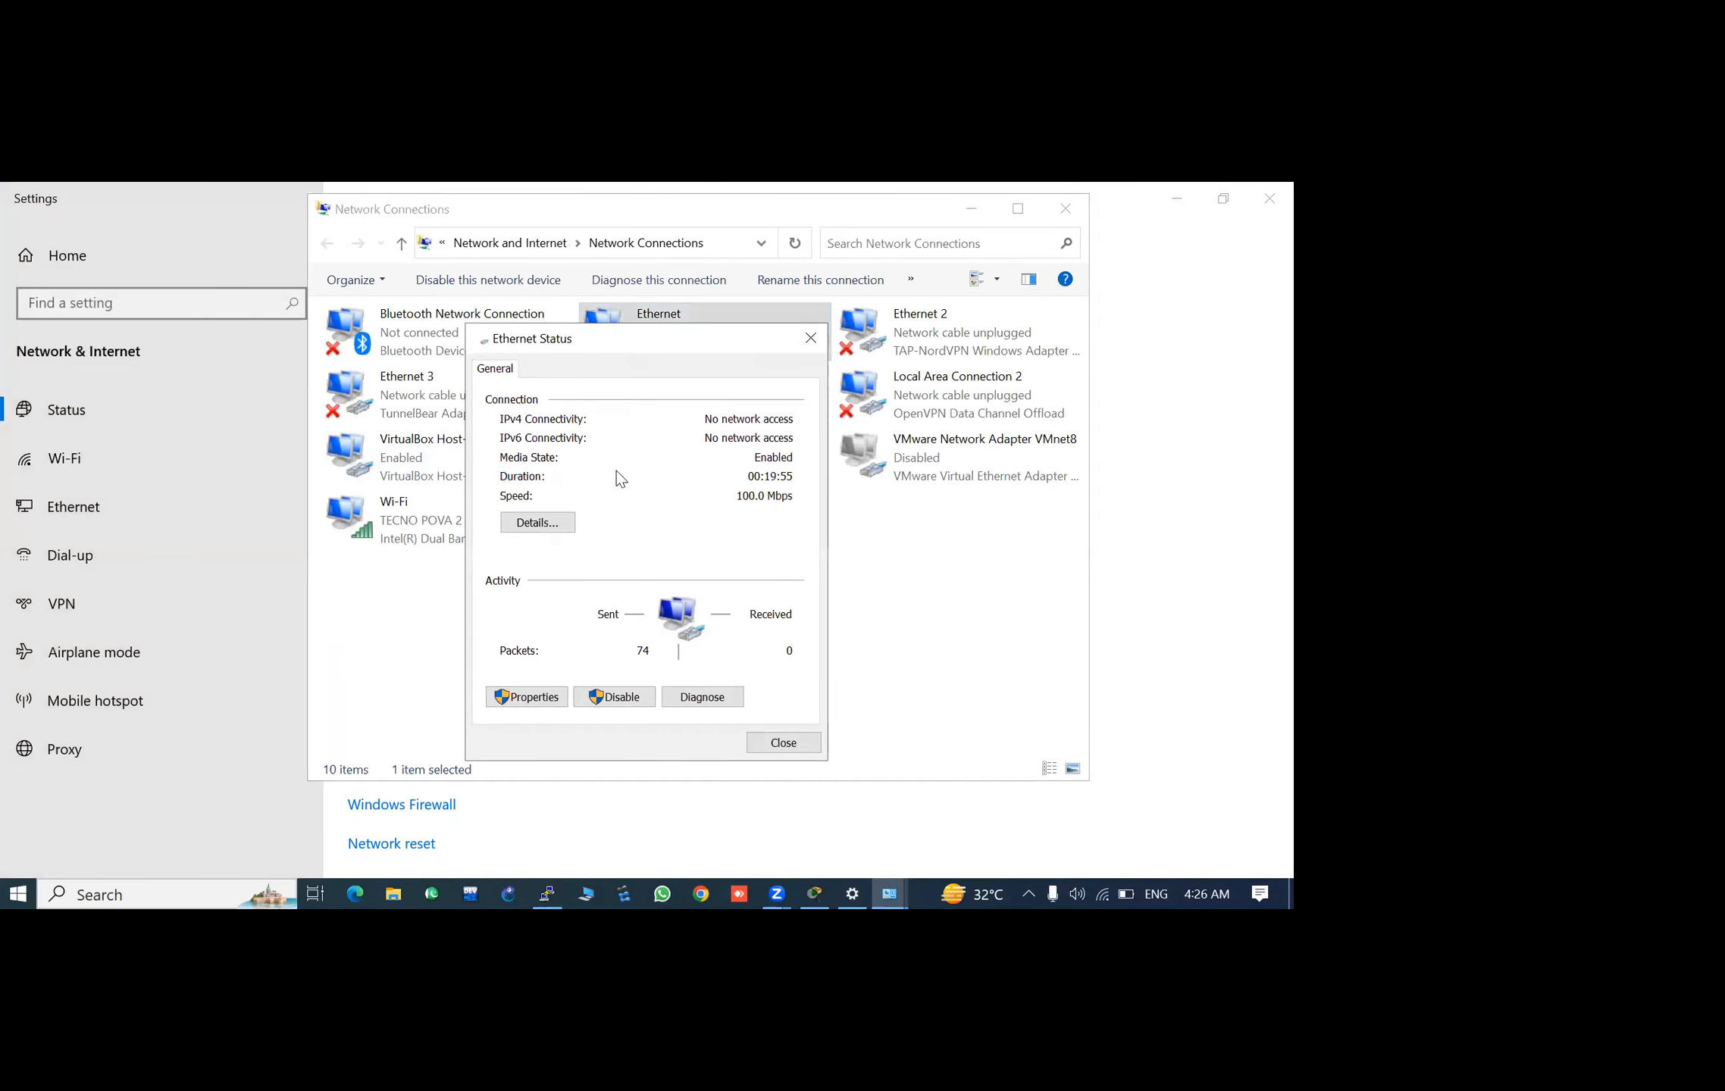
click(808, 341)
right_click(713, 333)
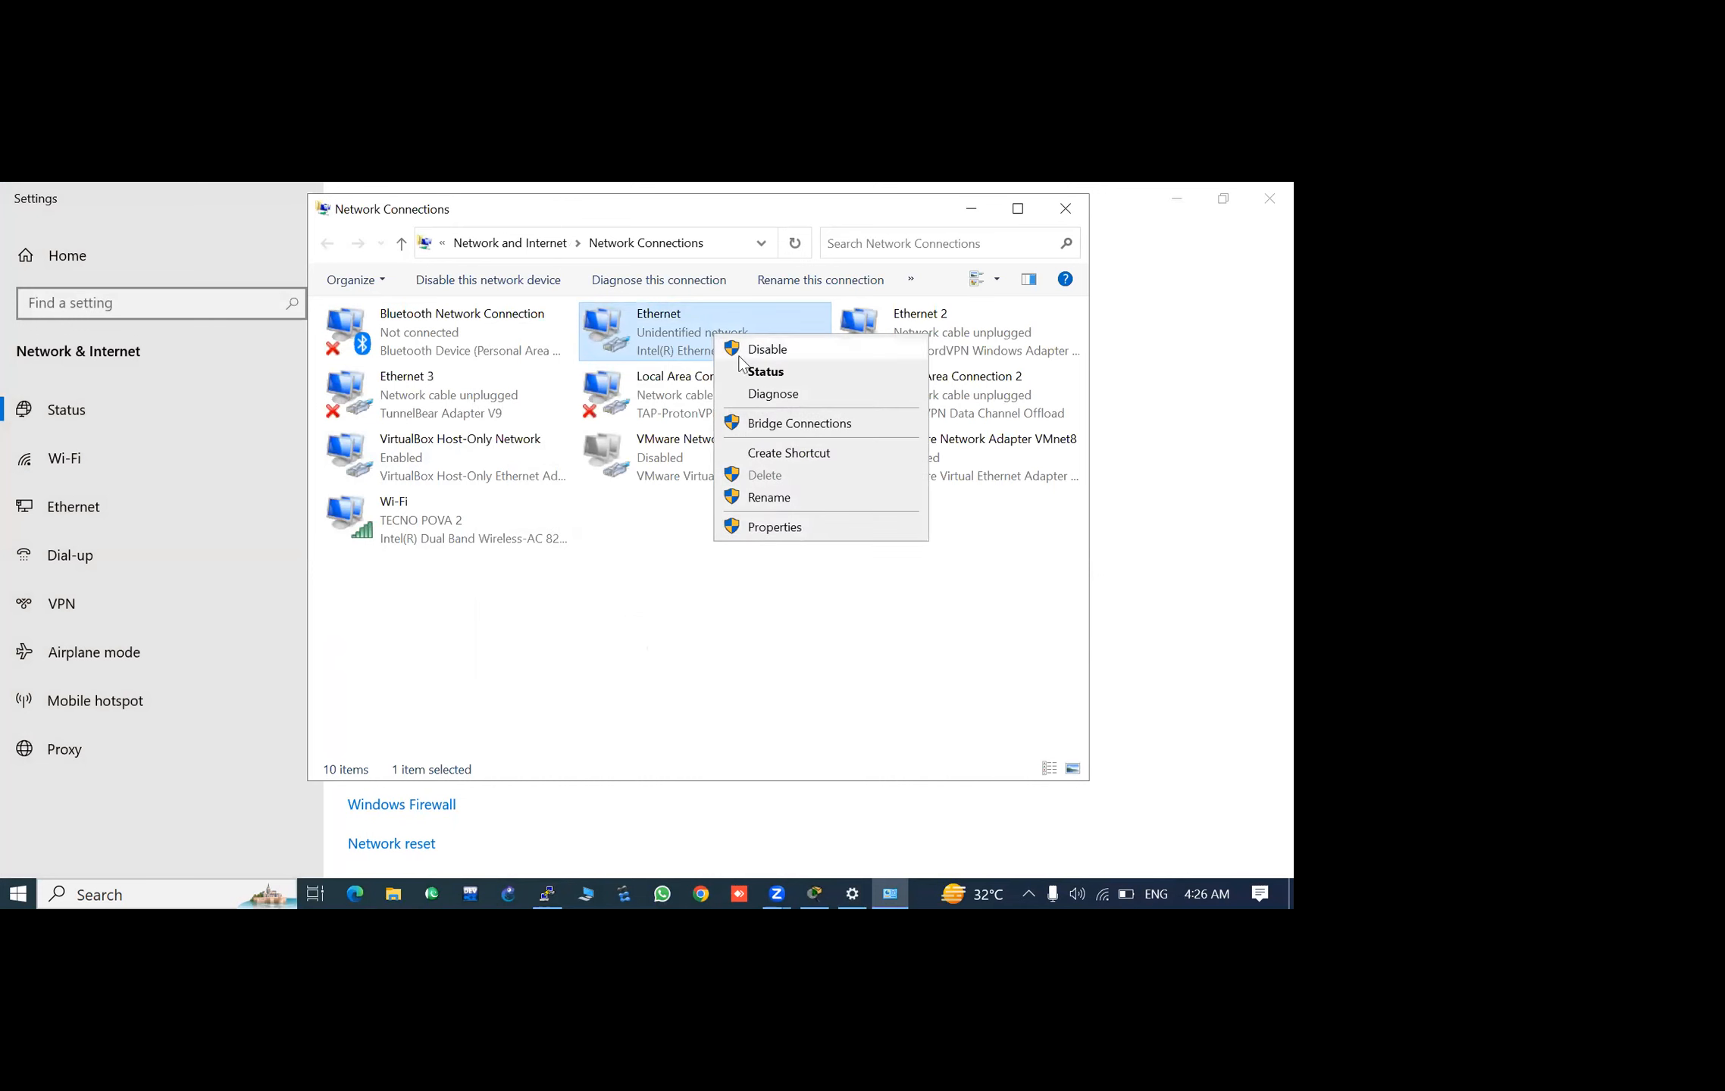
click(750, 527)
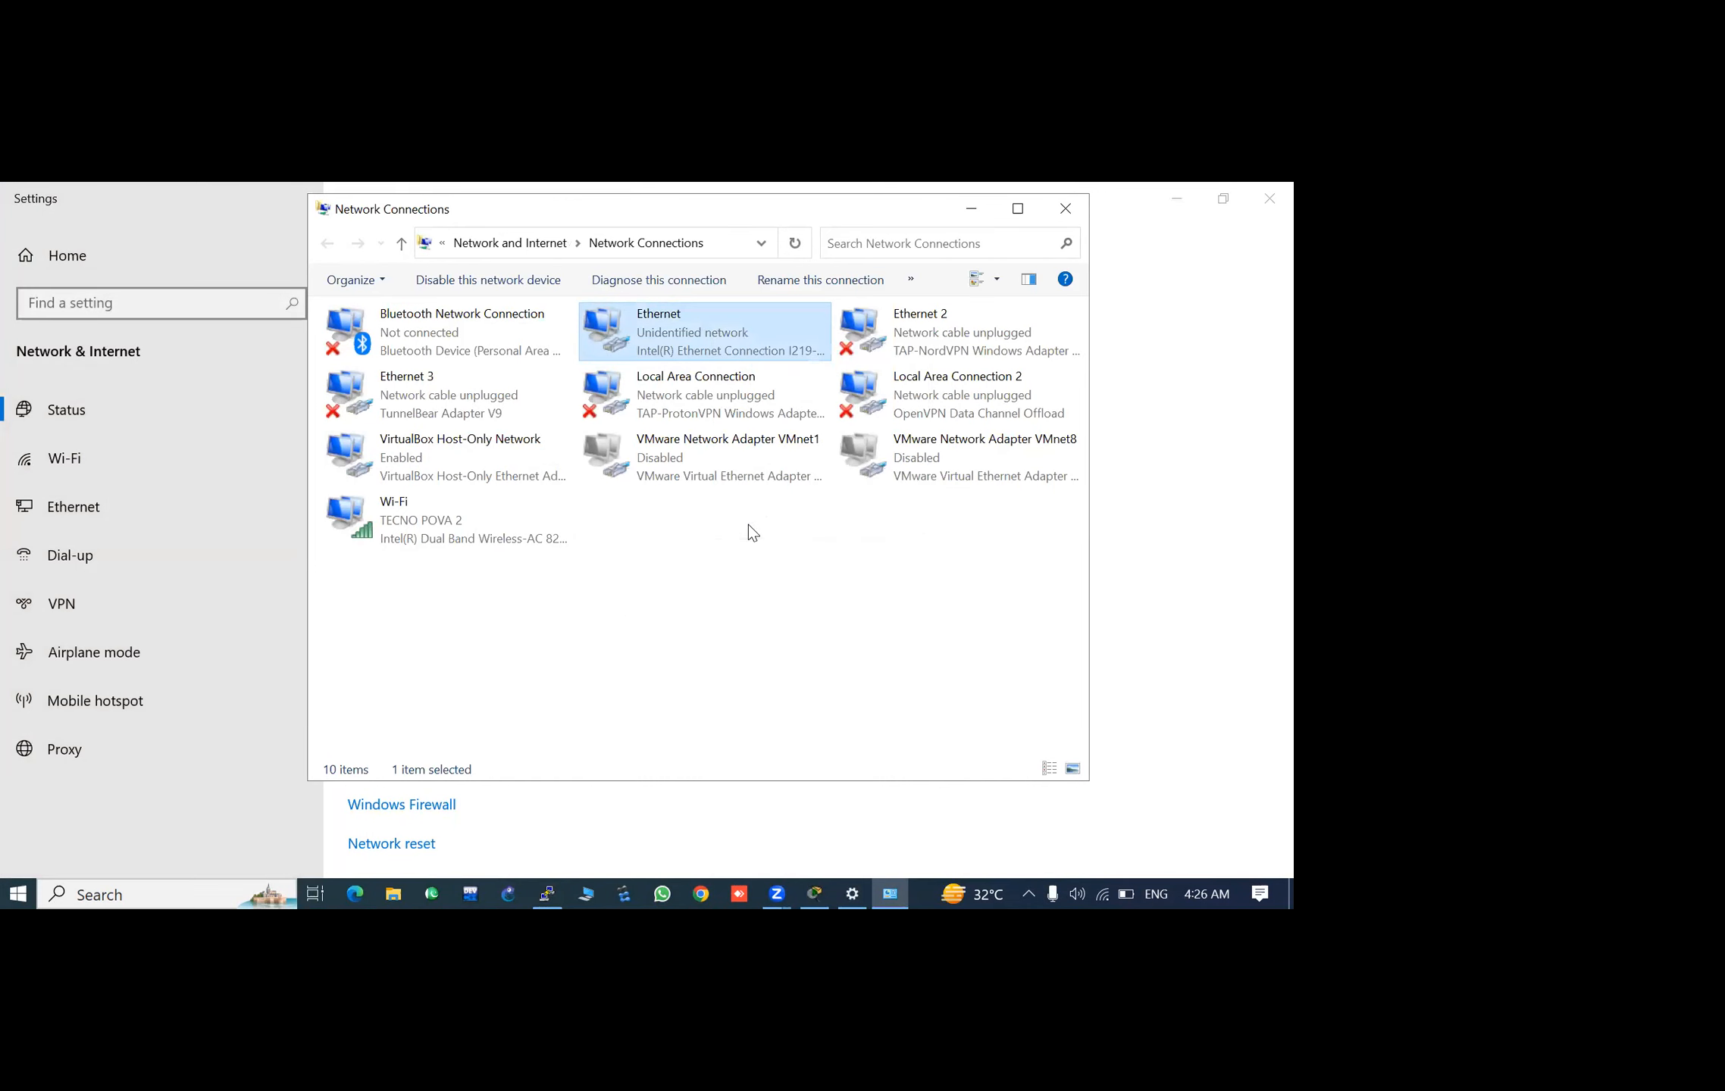
scroll(496, 516, down, 2)
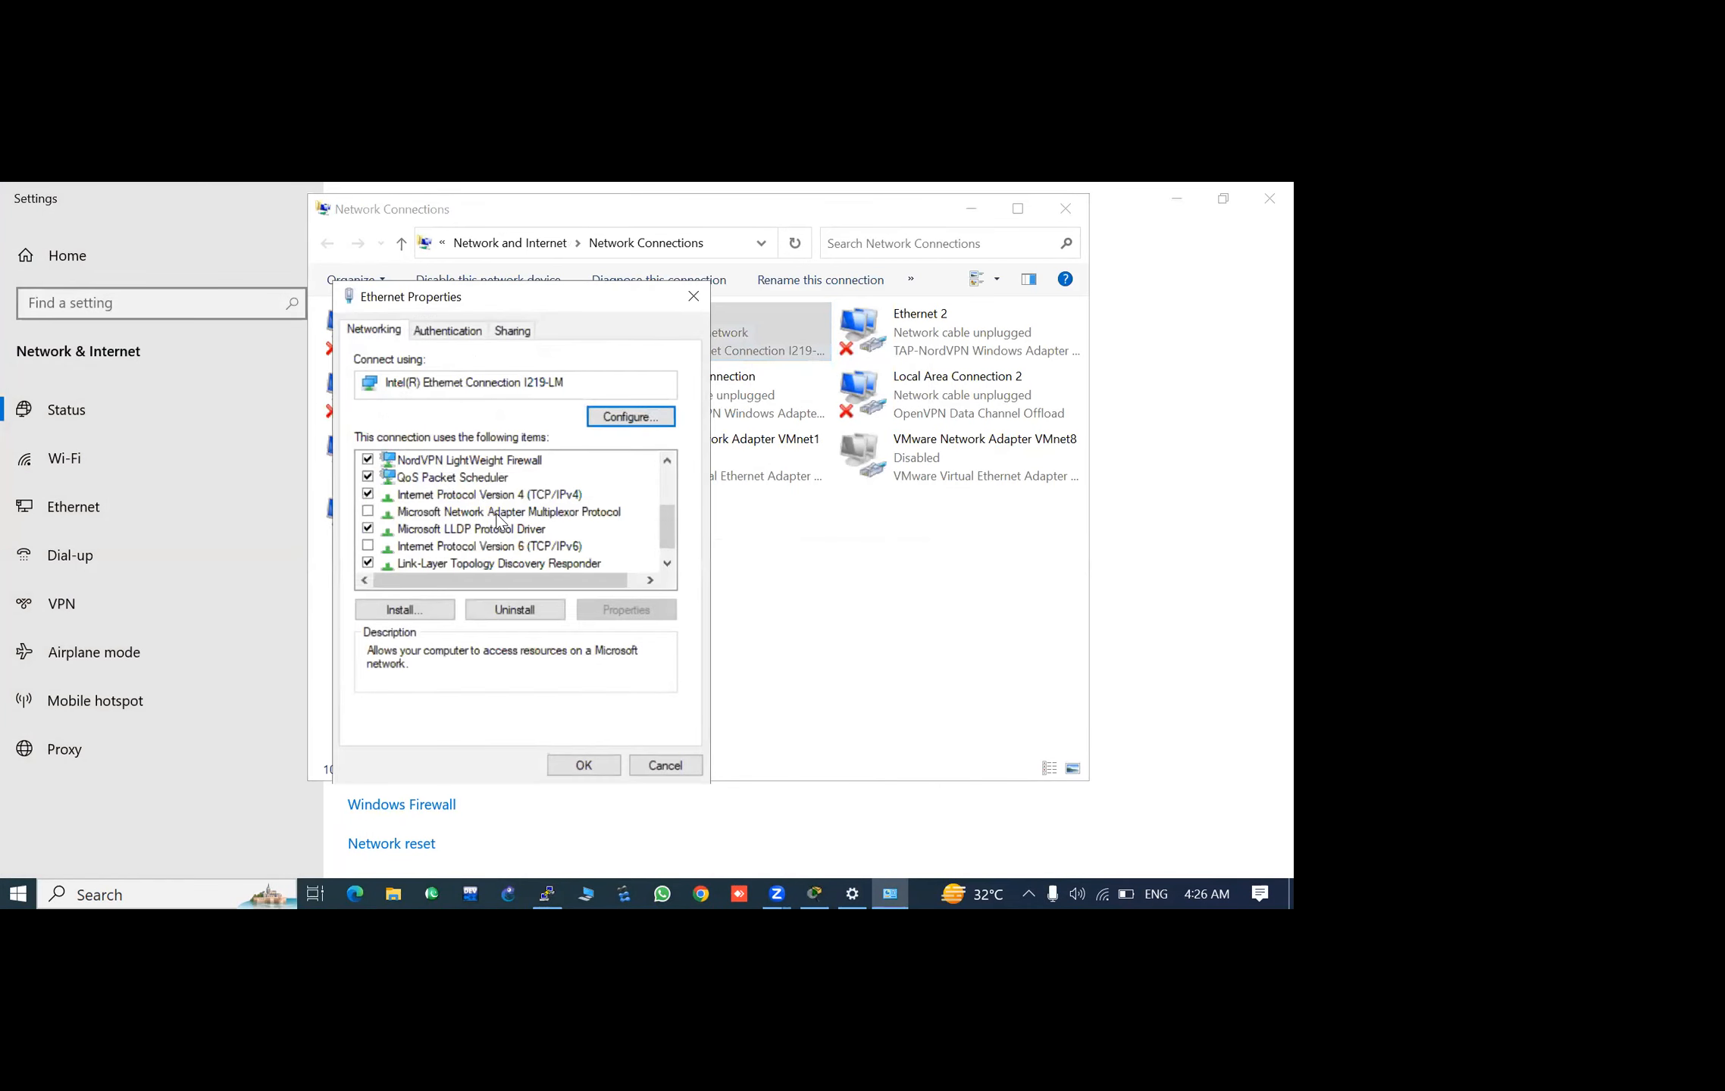
double_click(483, 496)
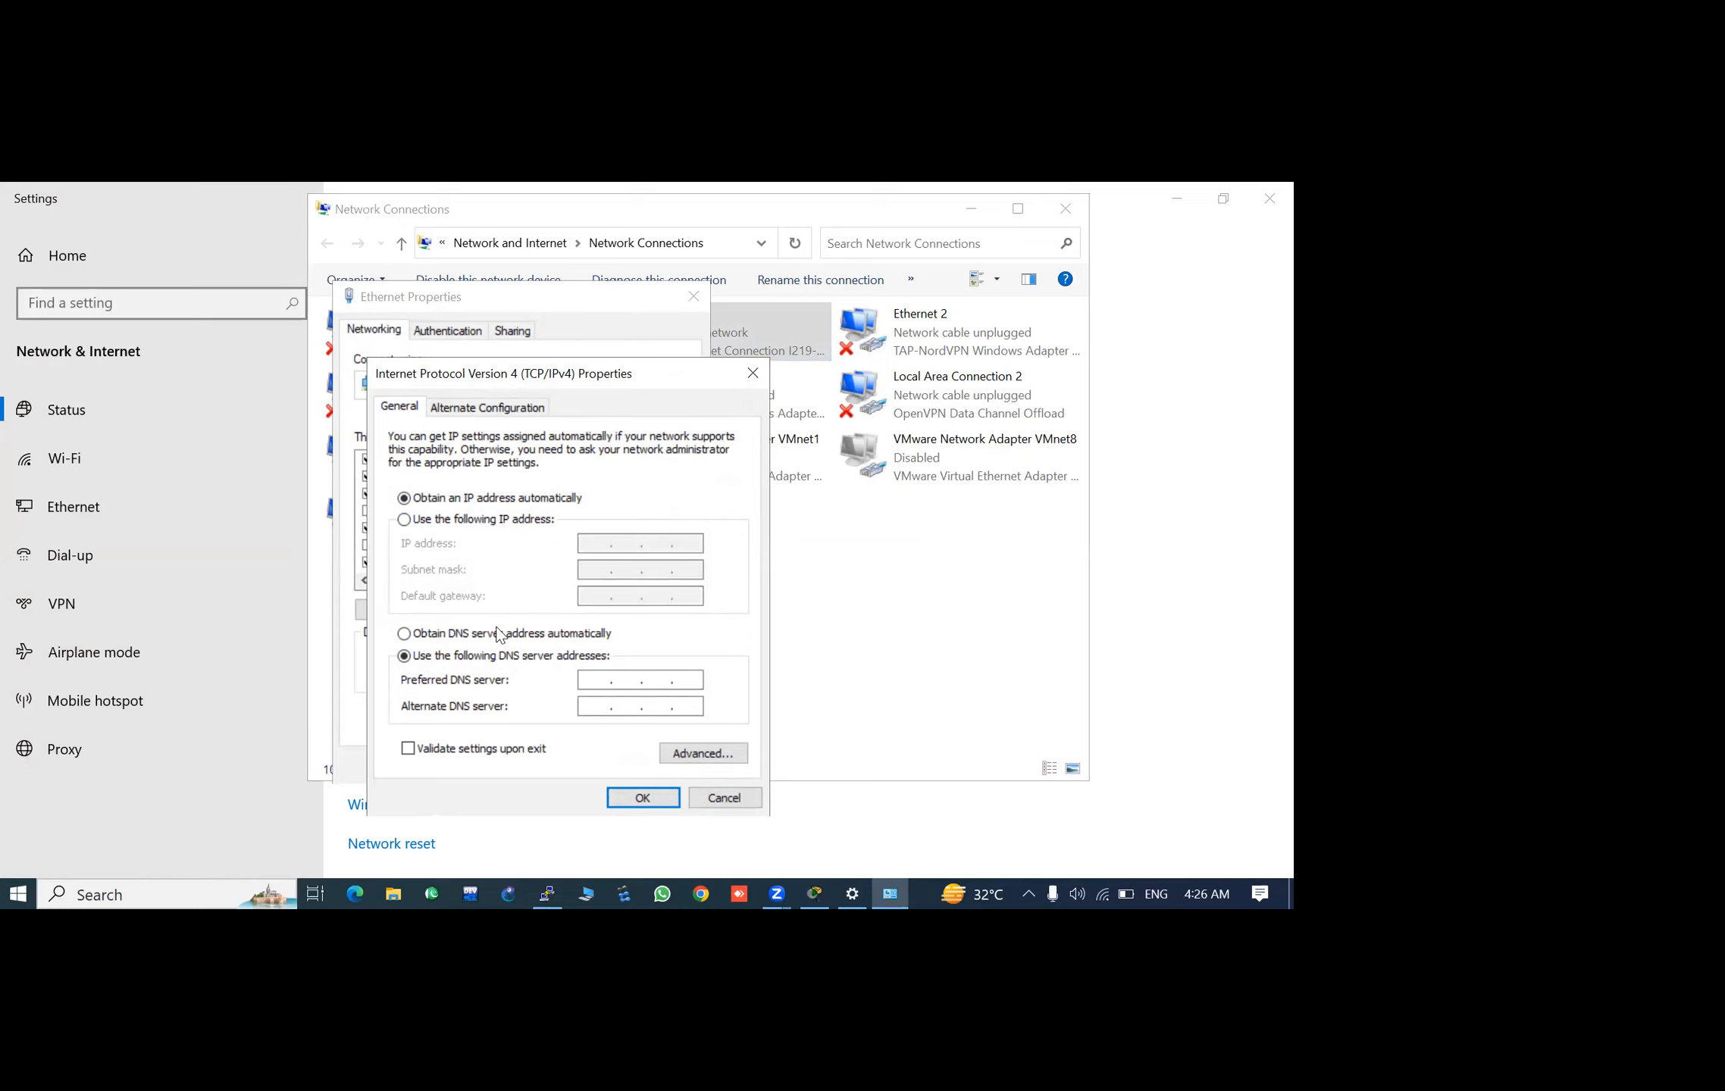
- Assign the Ethernet adapter the static IP address 192.168.10.20, save it, and put away the network settings windows
click(429, 521)
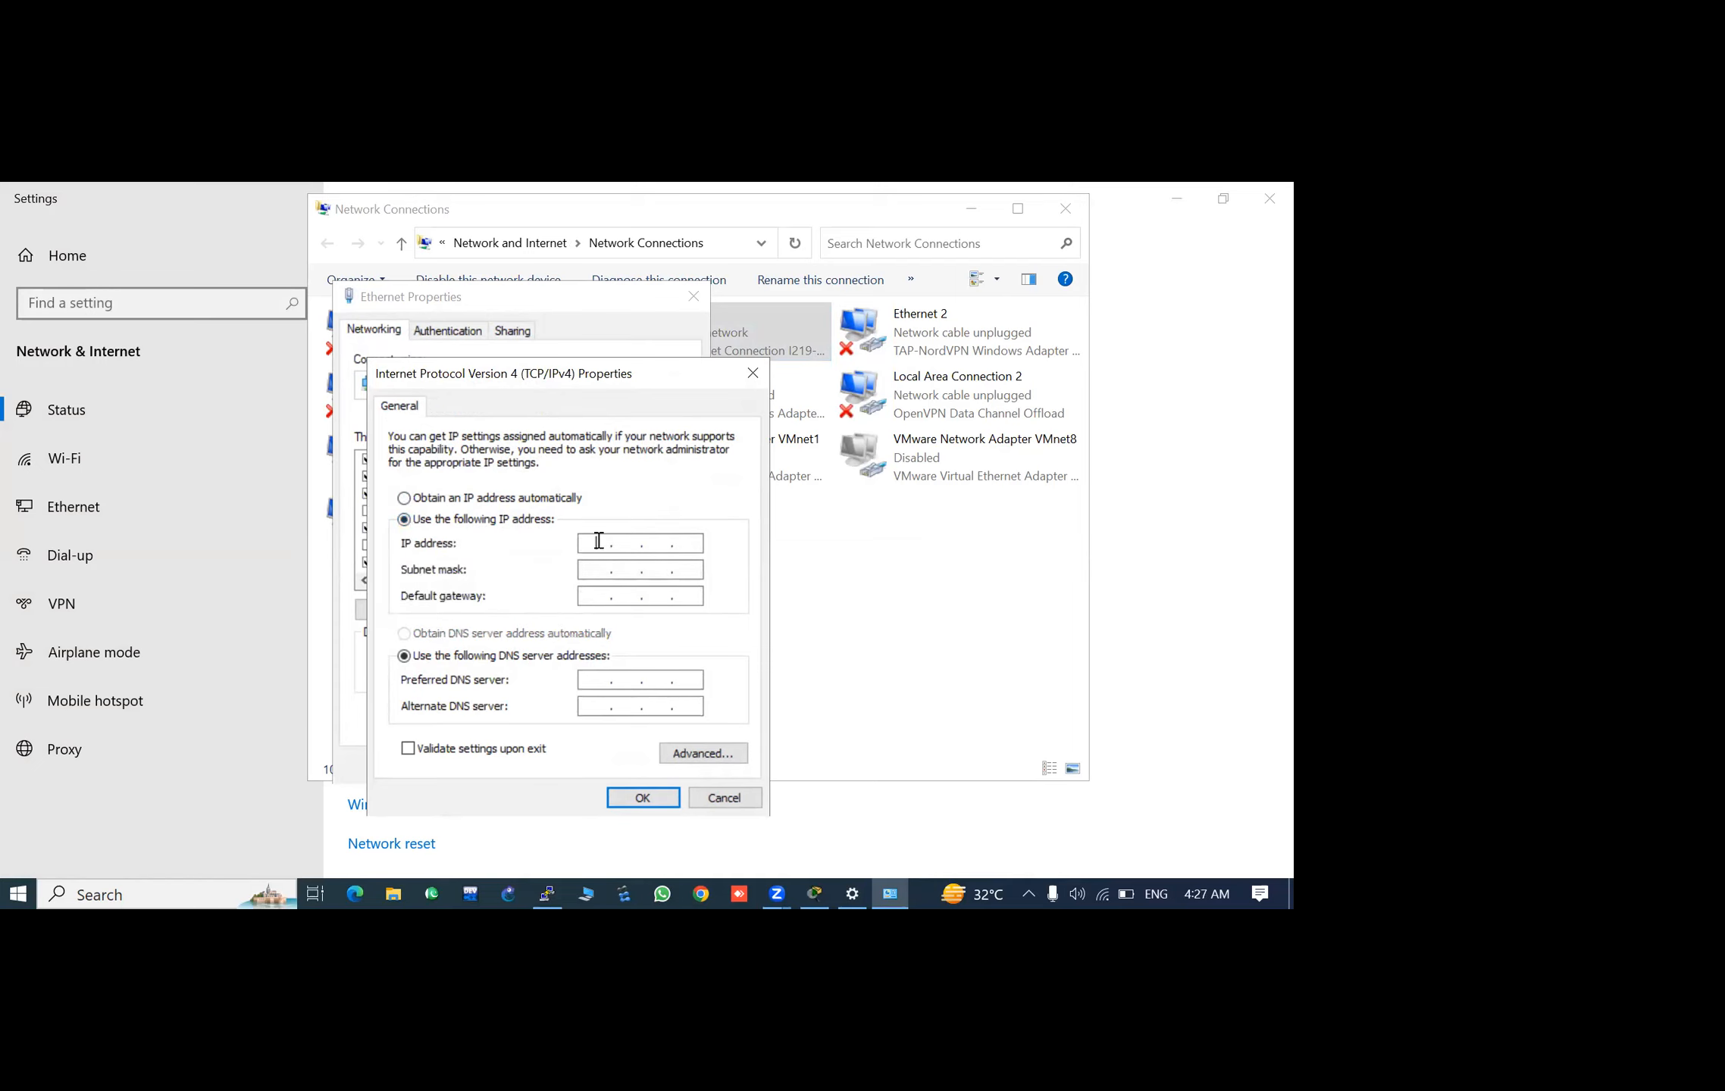
click(599, 540)
text(192 . 168)
key(BackSpace)
key(BackSpace)
text(. 10 . 20)
key(Tab)
click(635, 547)
text(8)
click(645, 800)
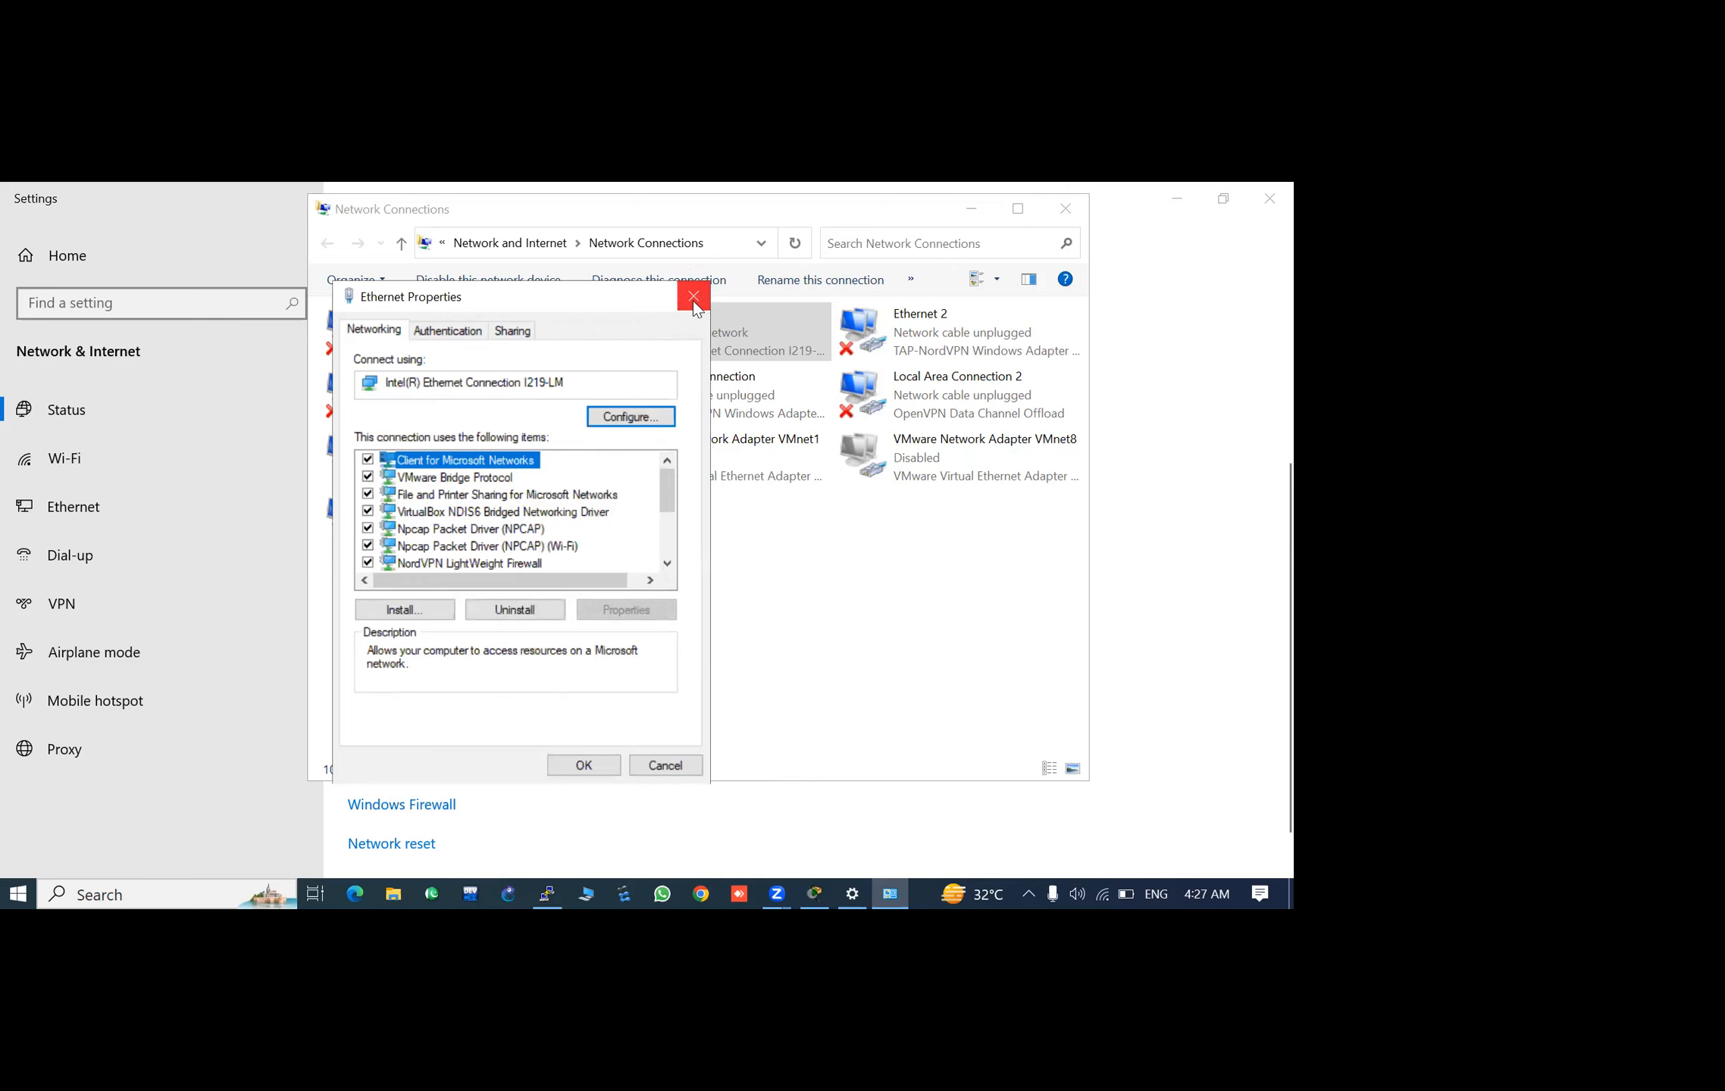
click(583, 766)
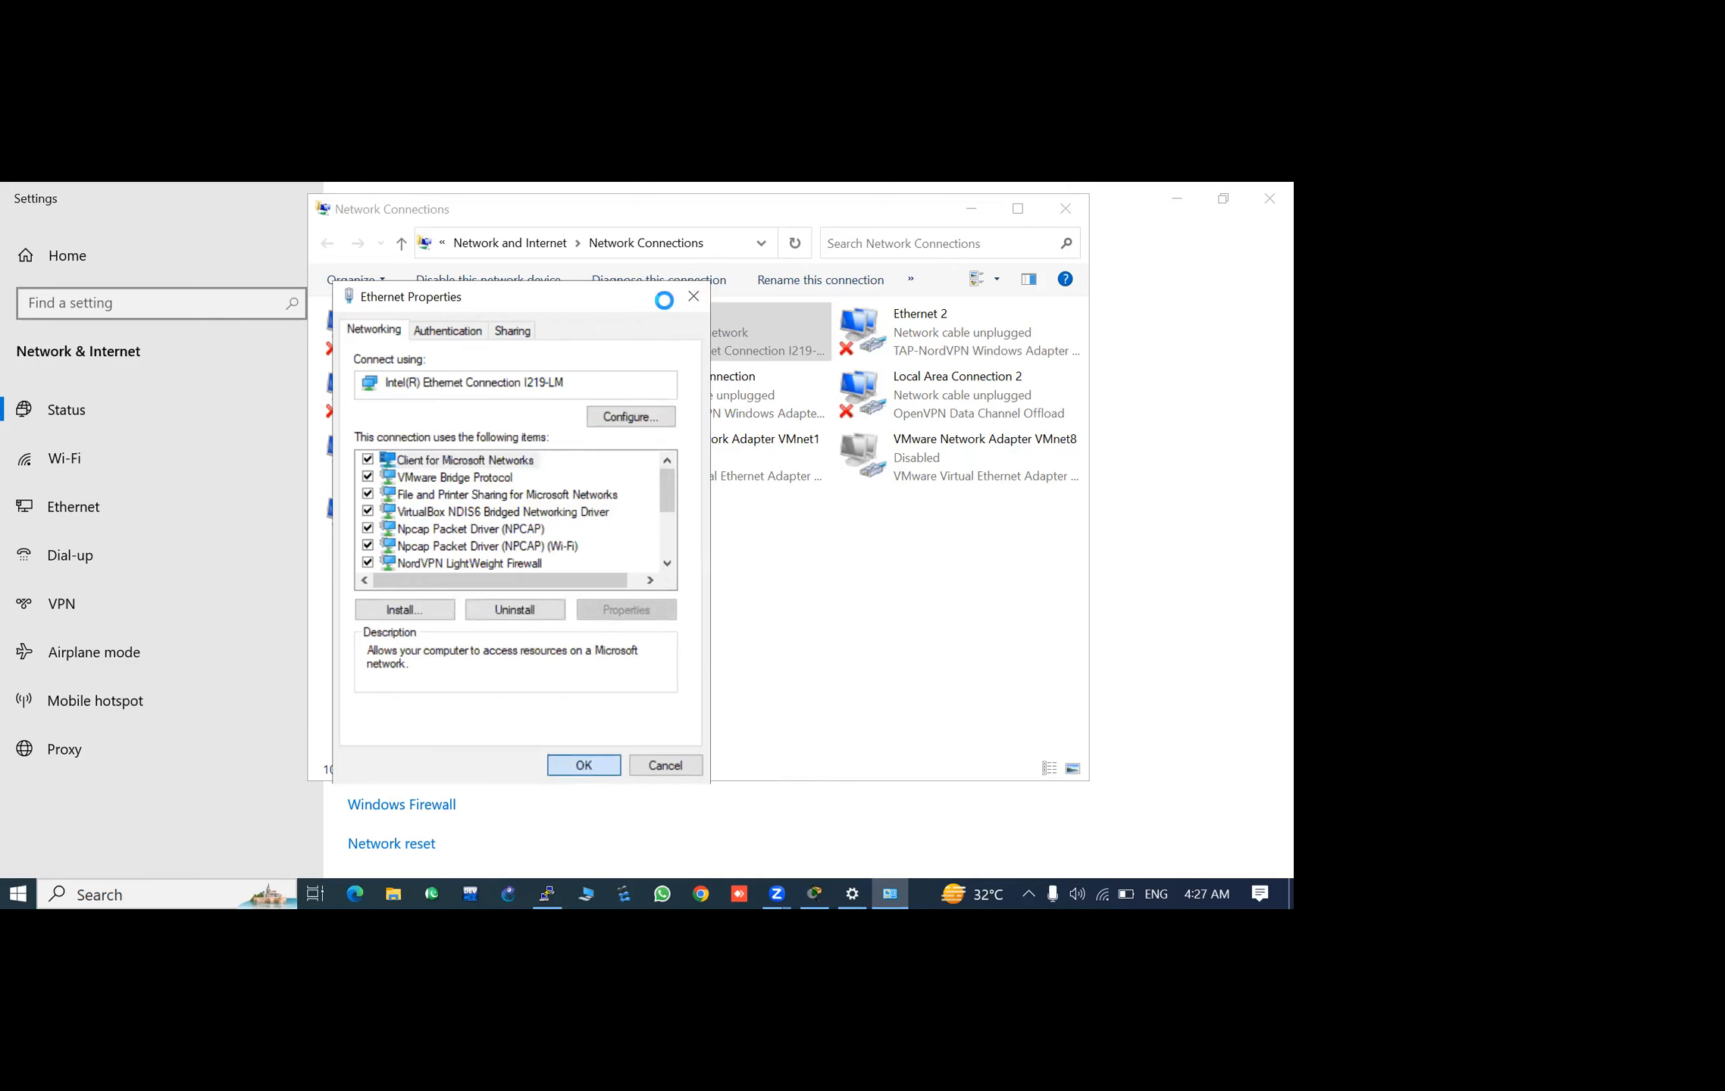
click(1065, 209)
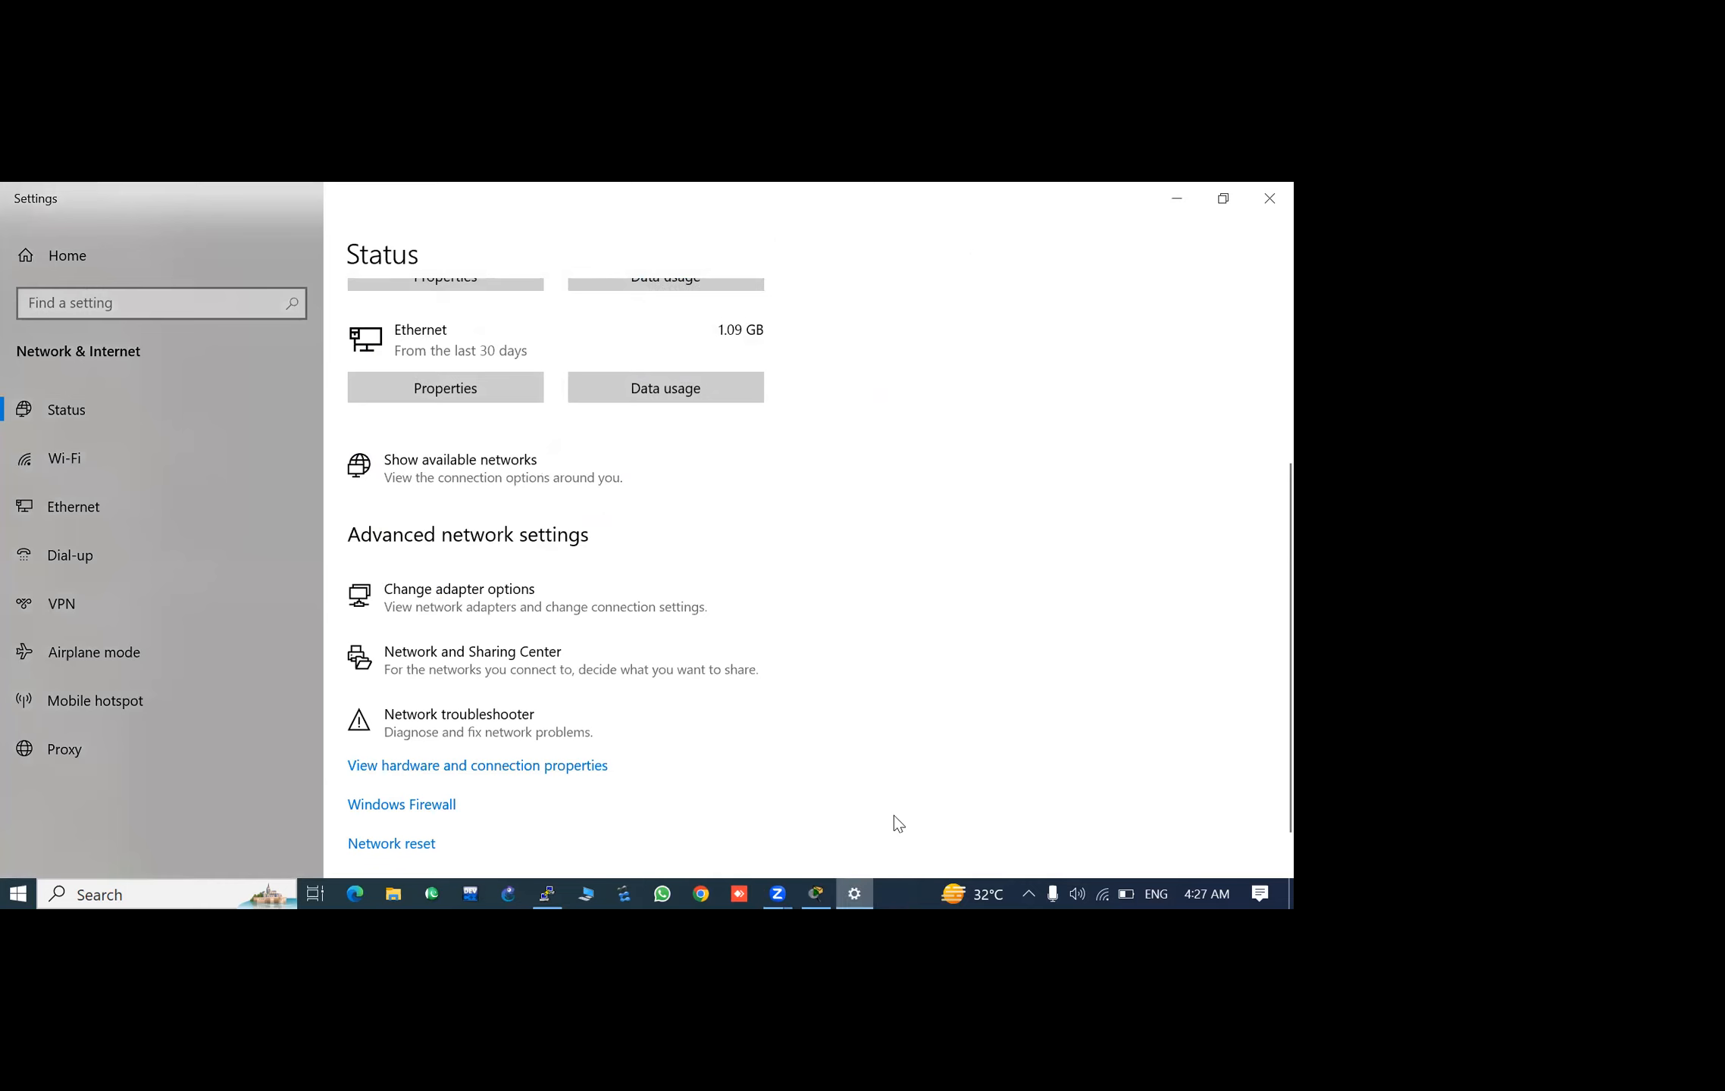
click(1177, 198)
- Dismiss the serial device error and close the inactive PuTTY session
mouse_move(815, 897)
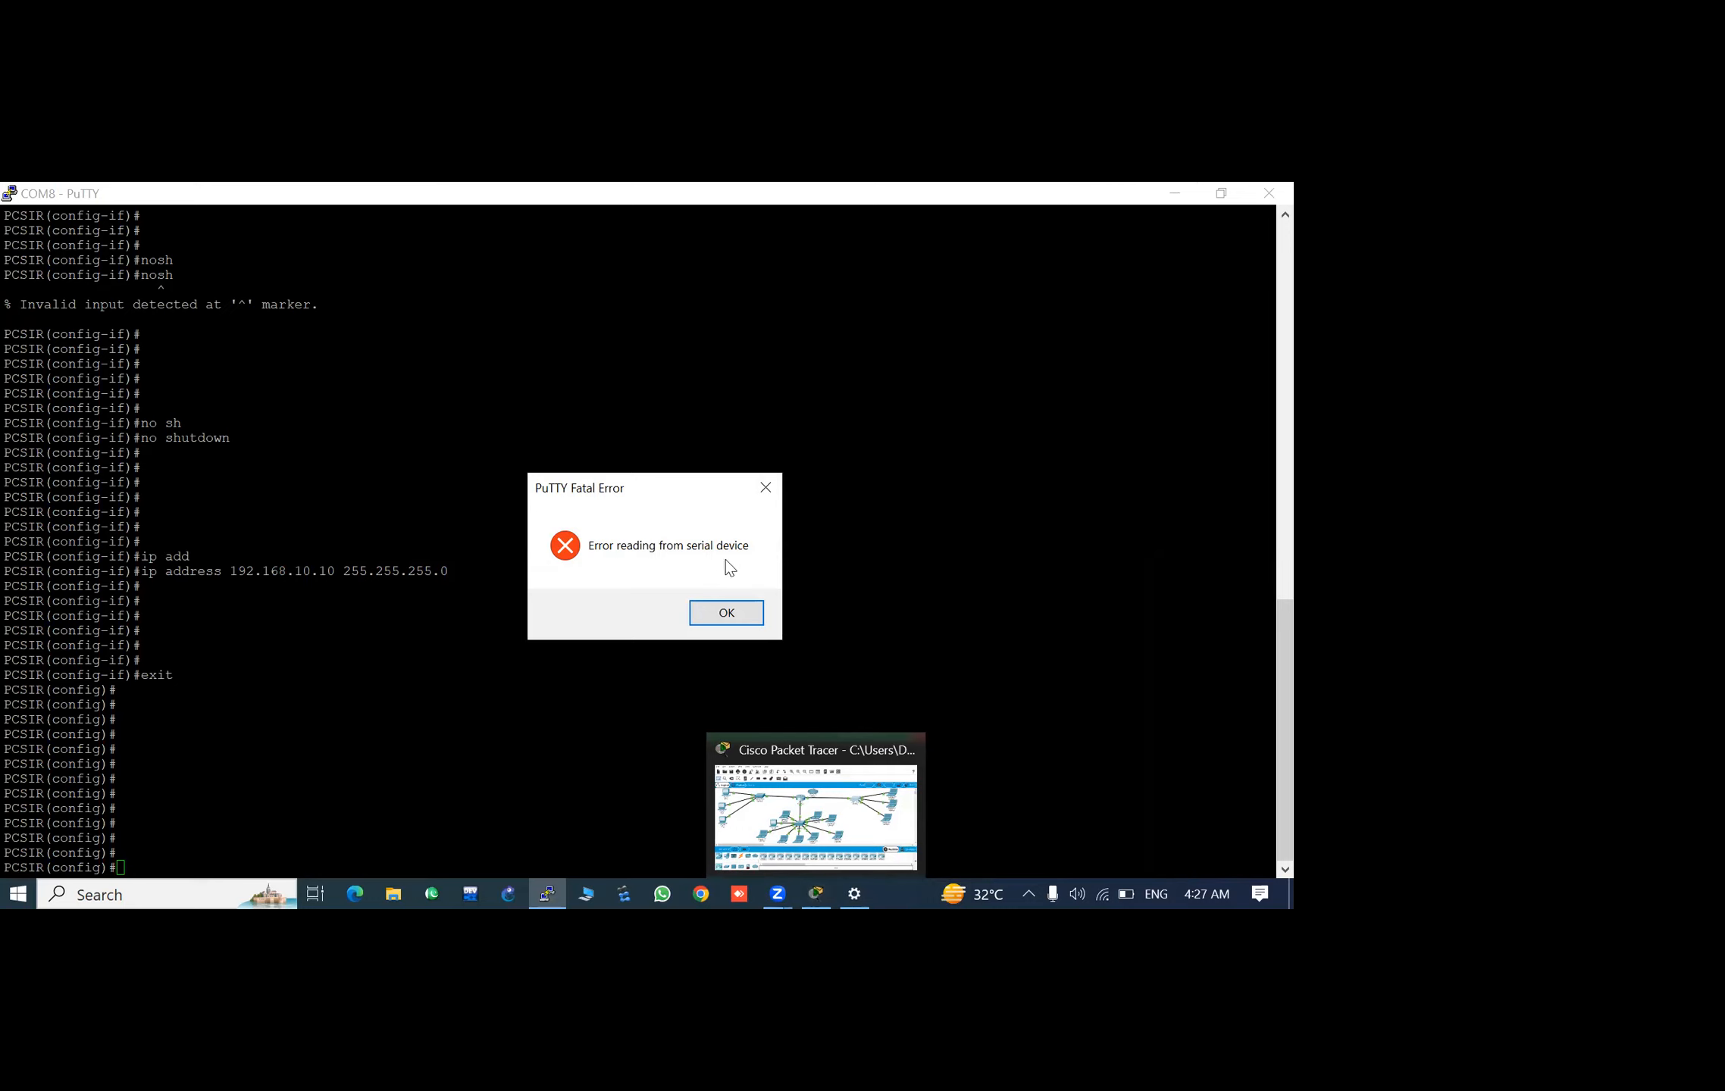
click(719, 614)
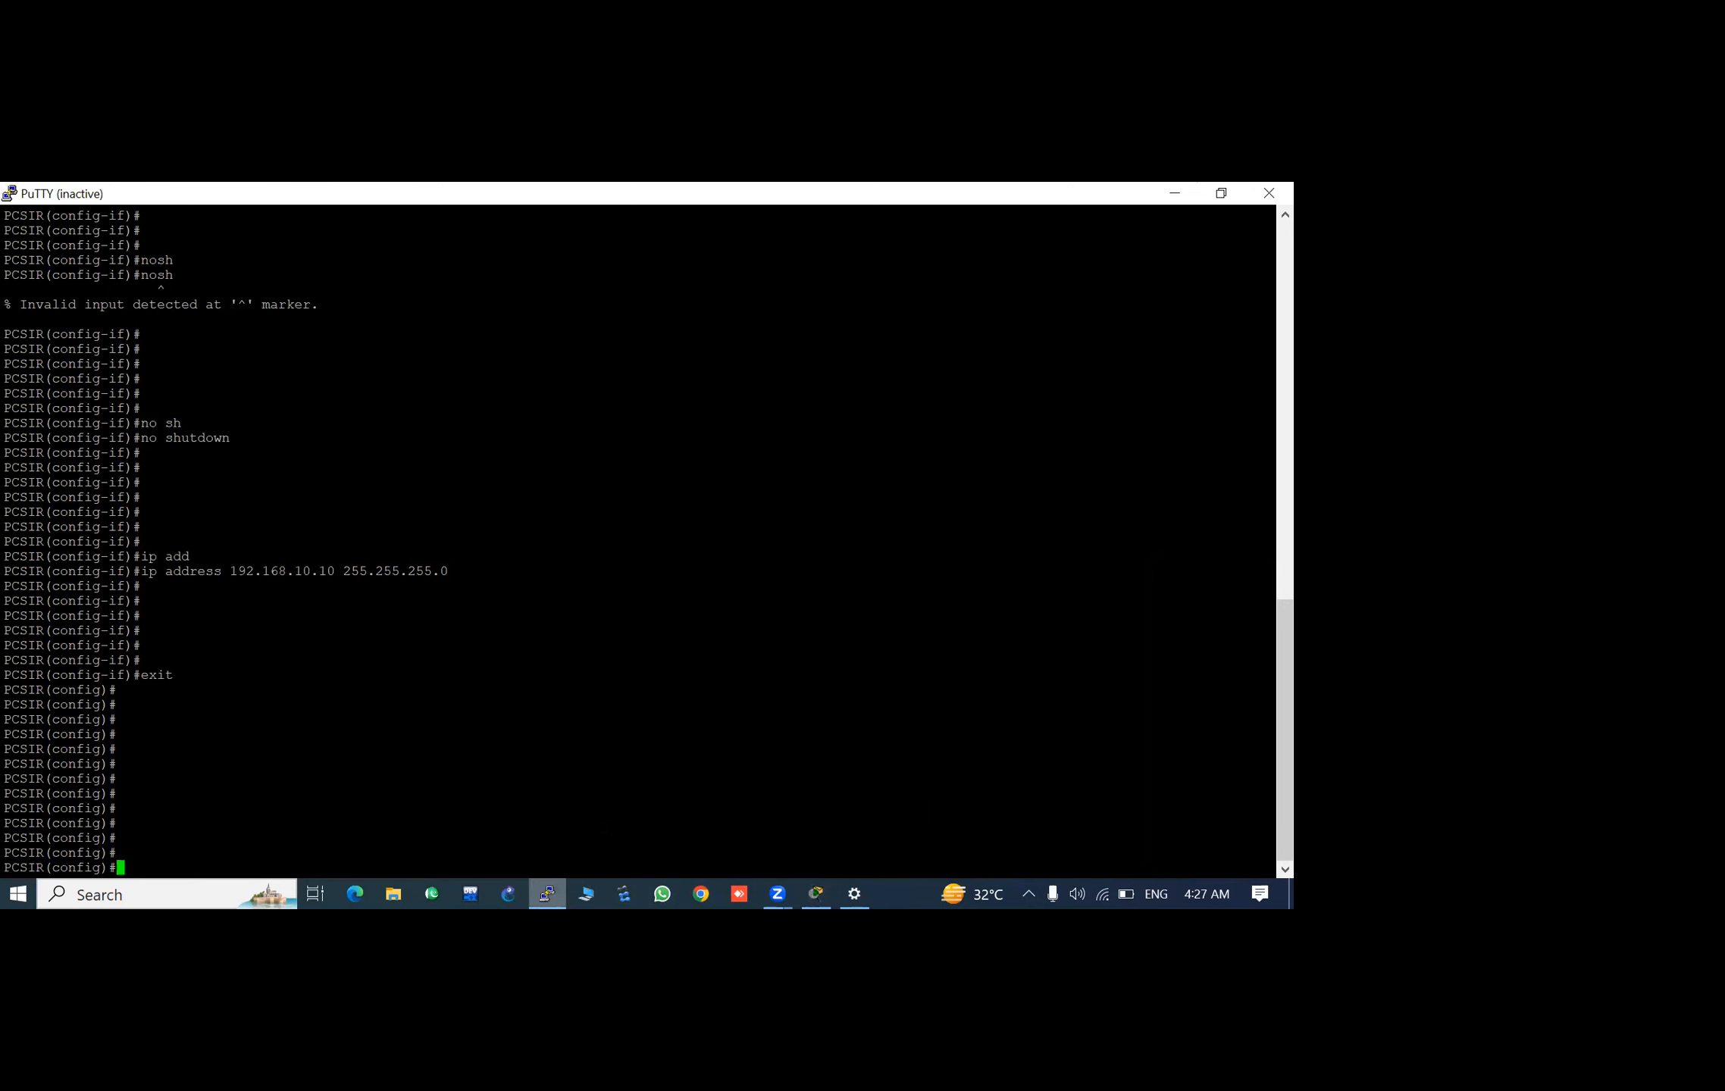
click(1259, 186)
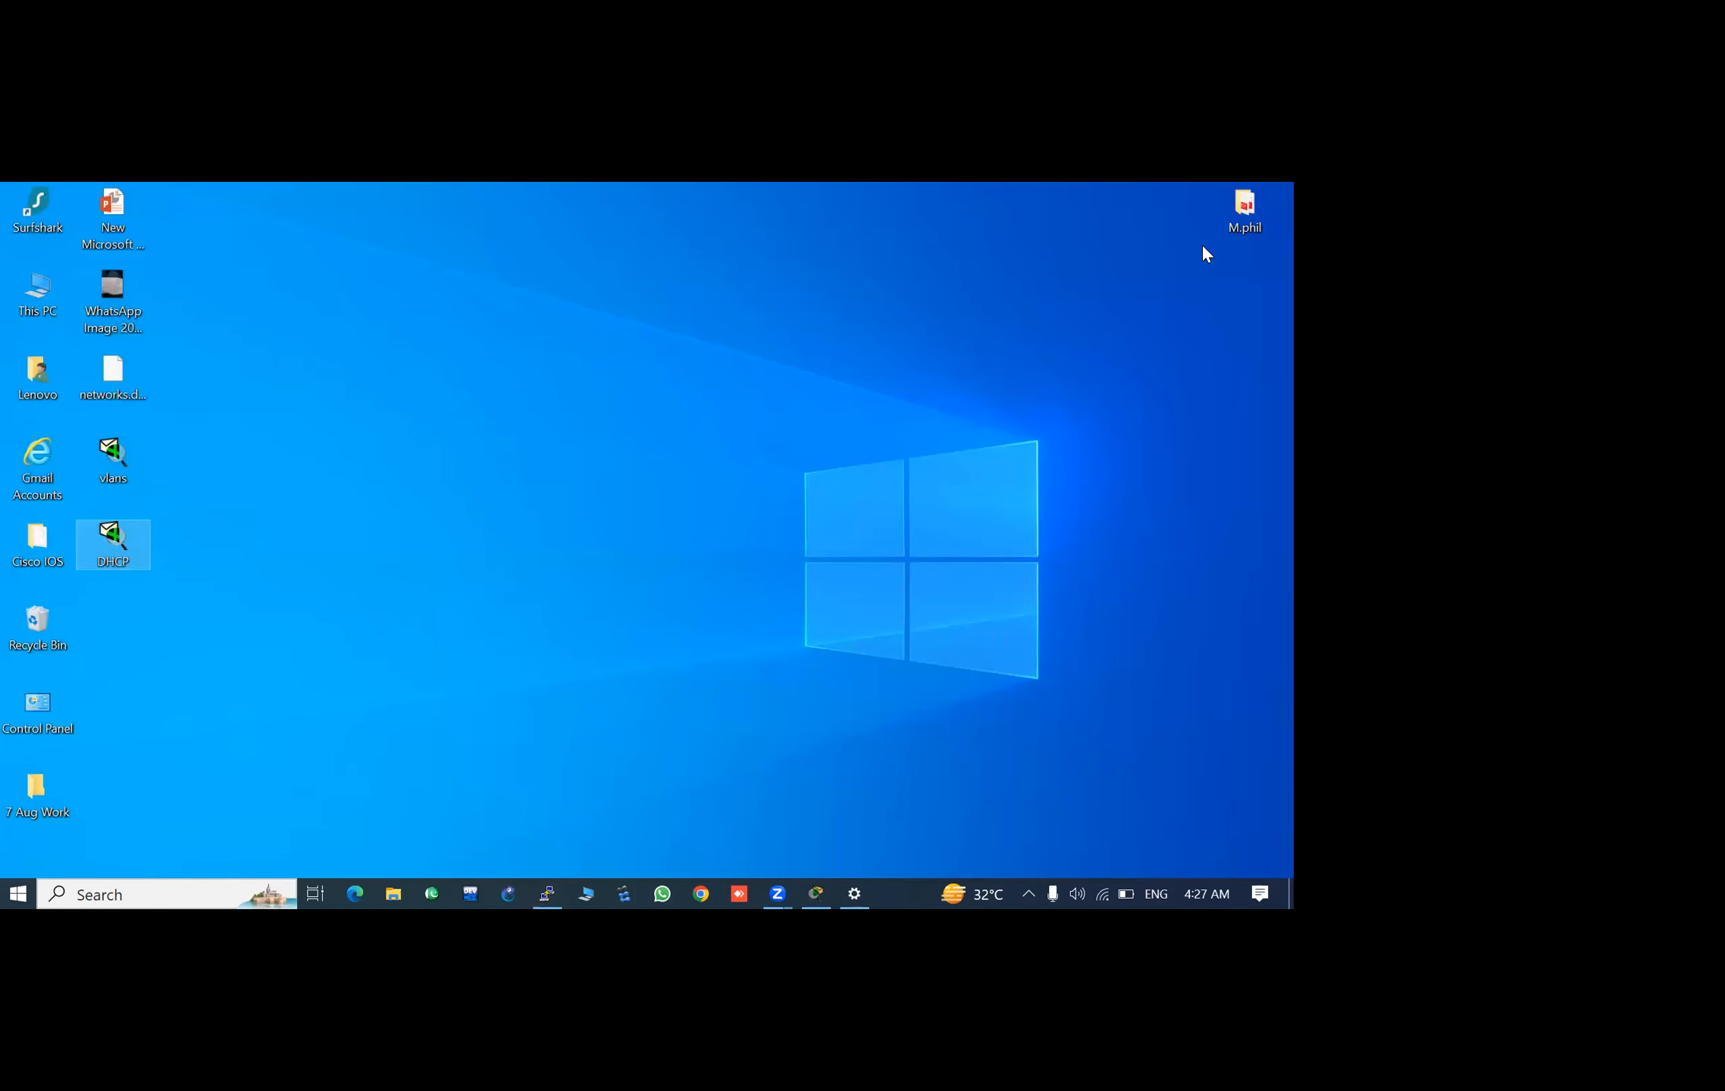
- Start a new PuTTY session and choose Telnet as the connection type
click(546, 893)
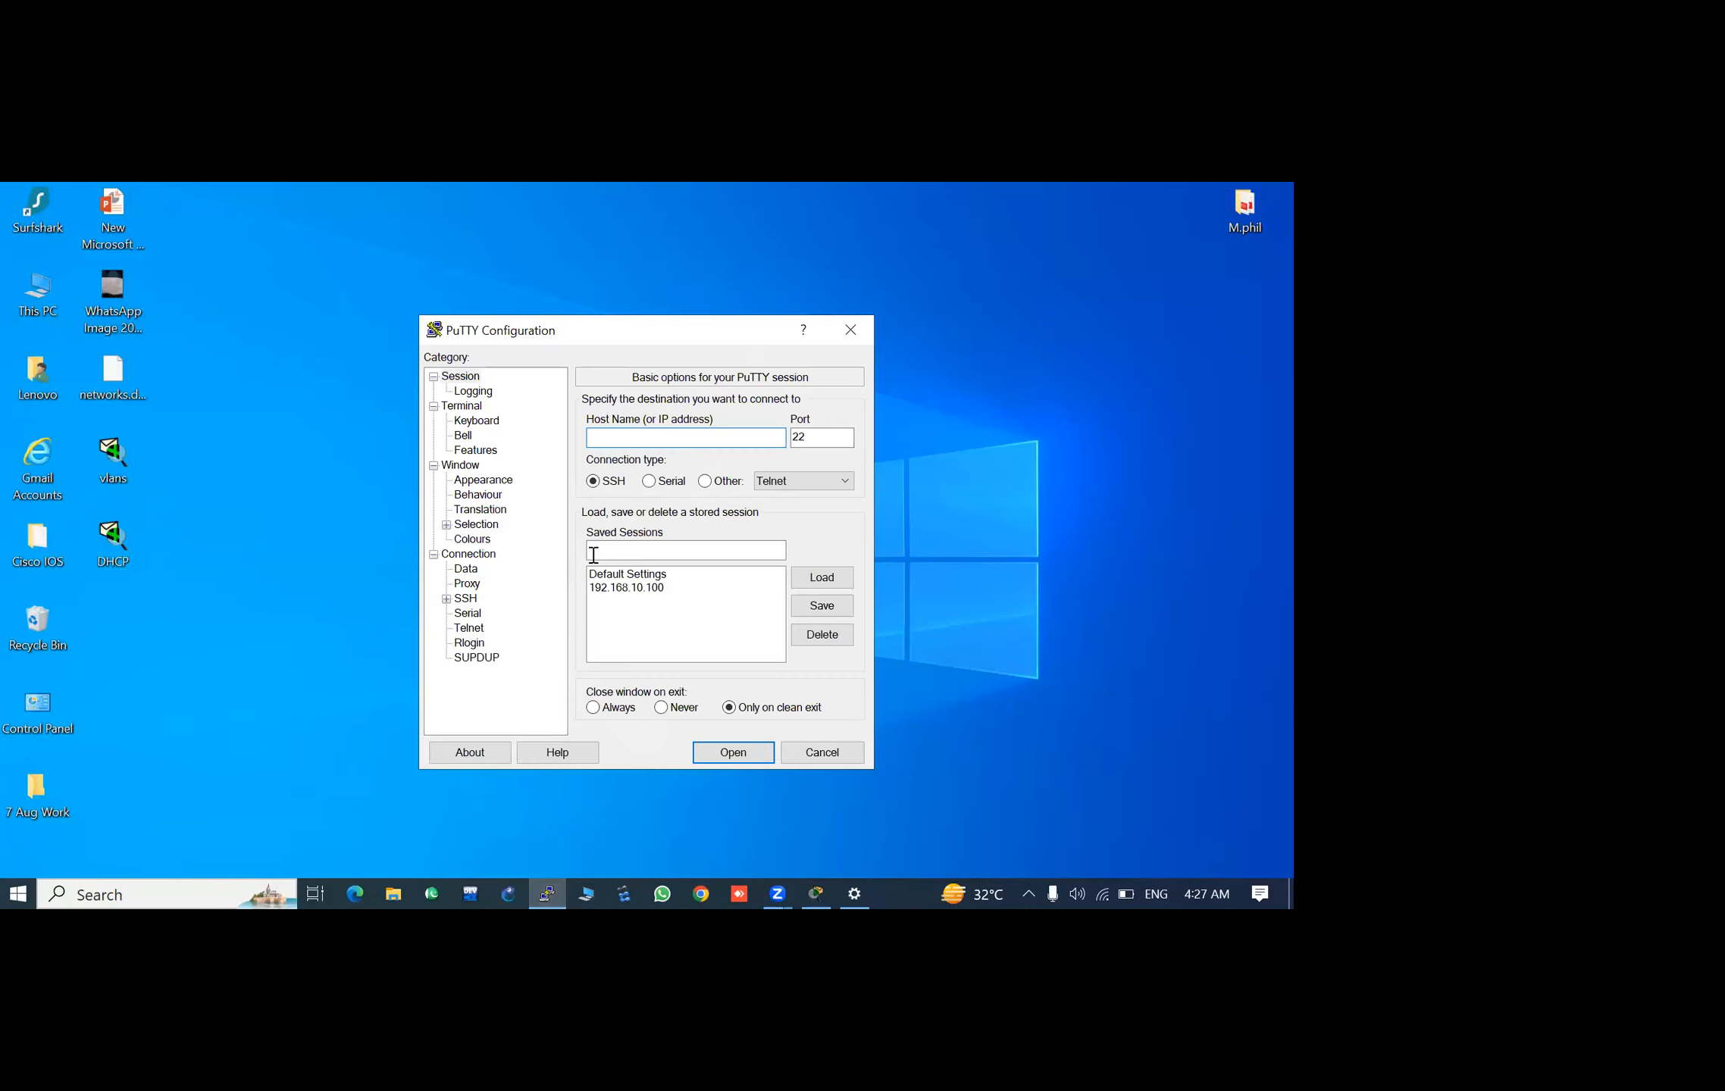
click(650, 482)
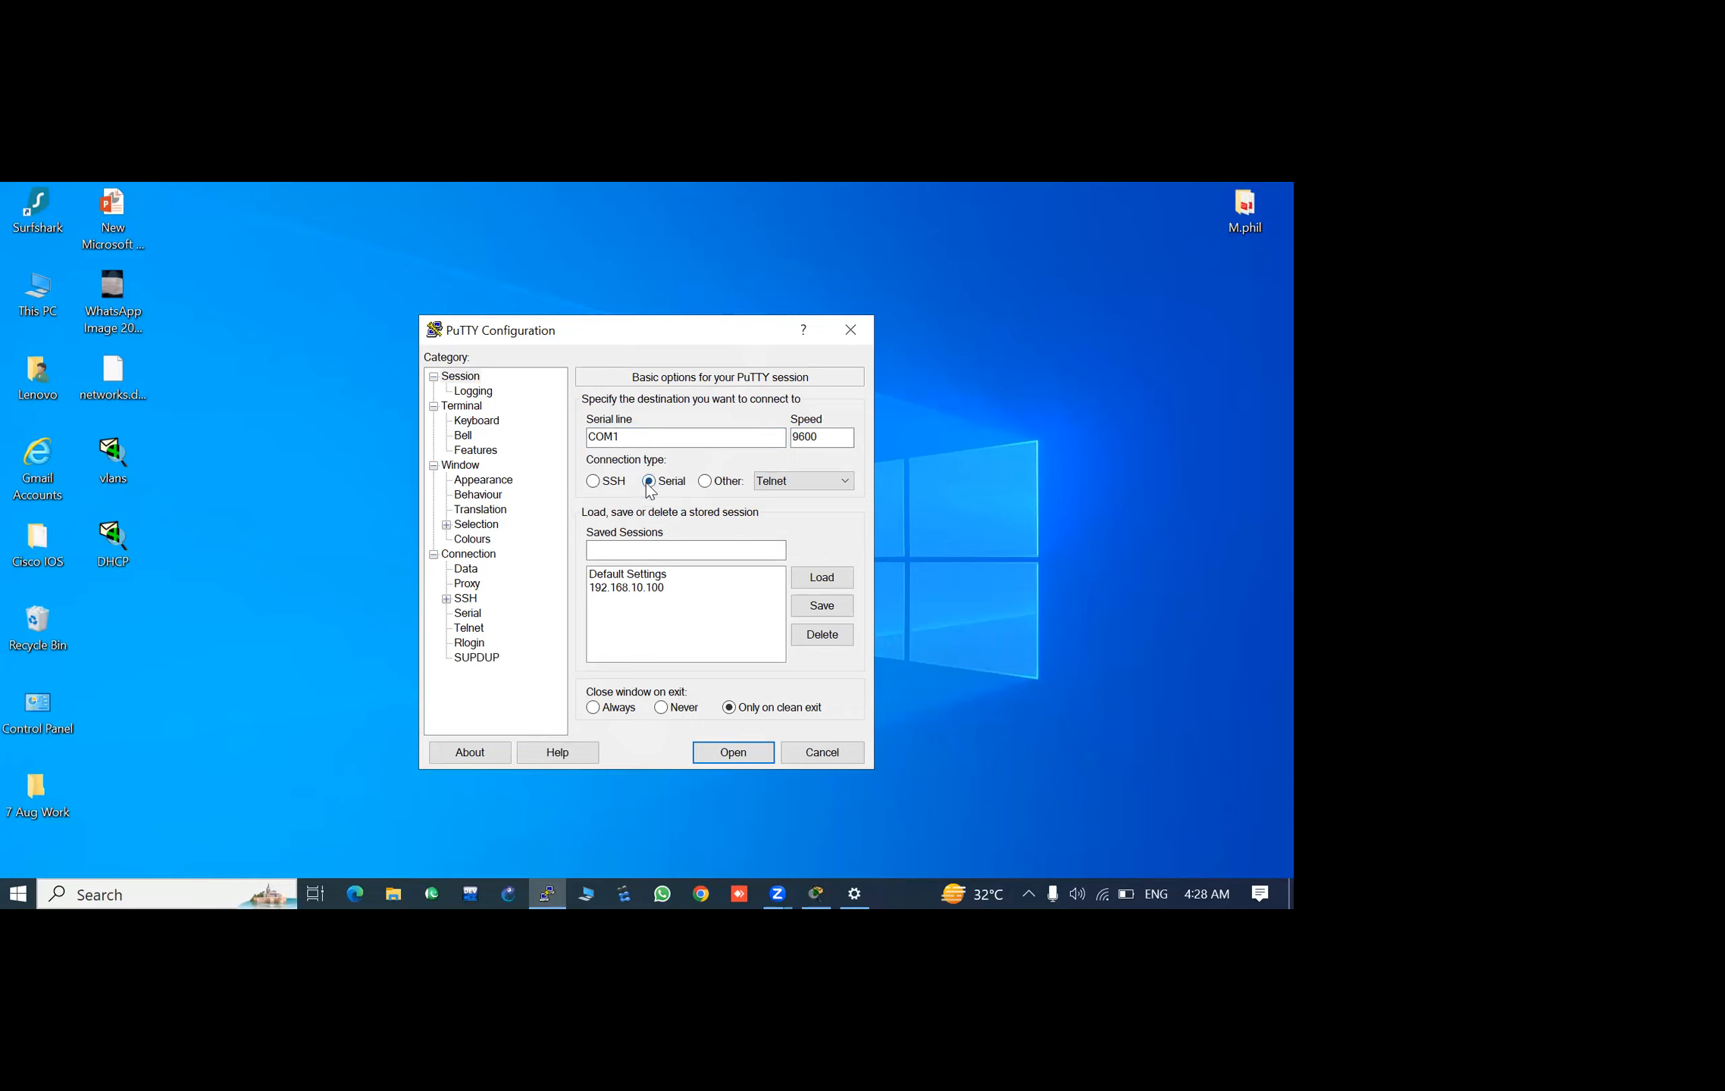
click(710, 487)
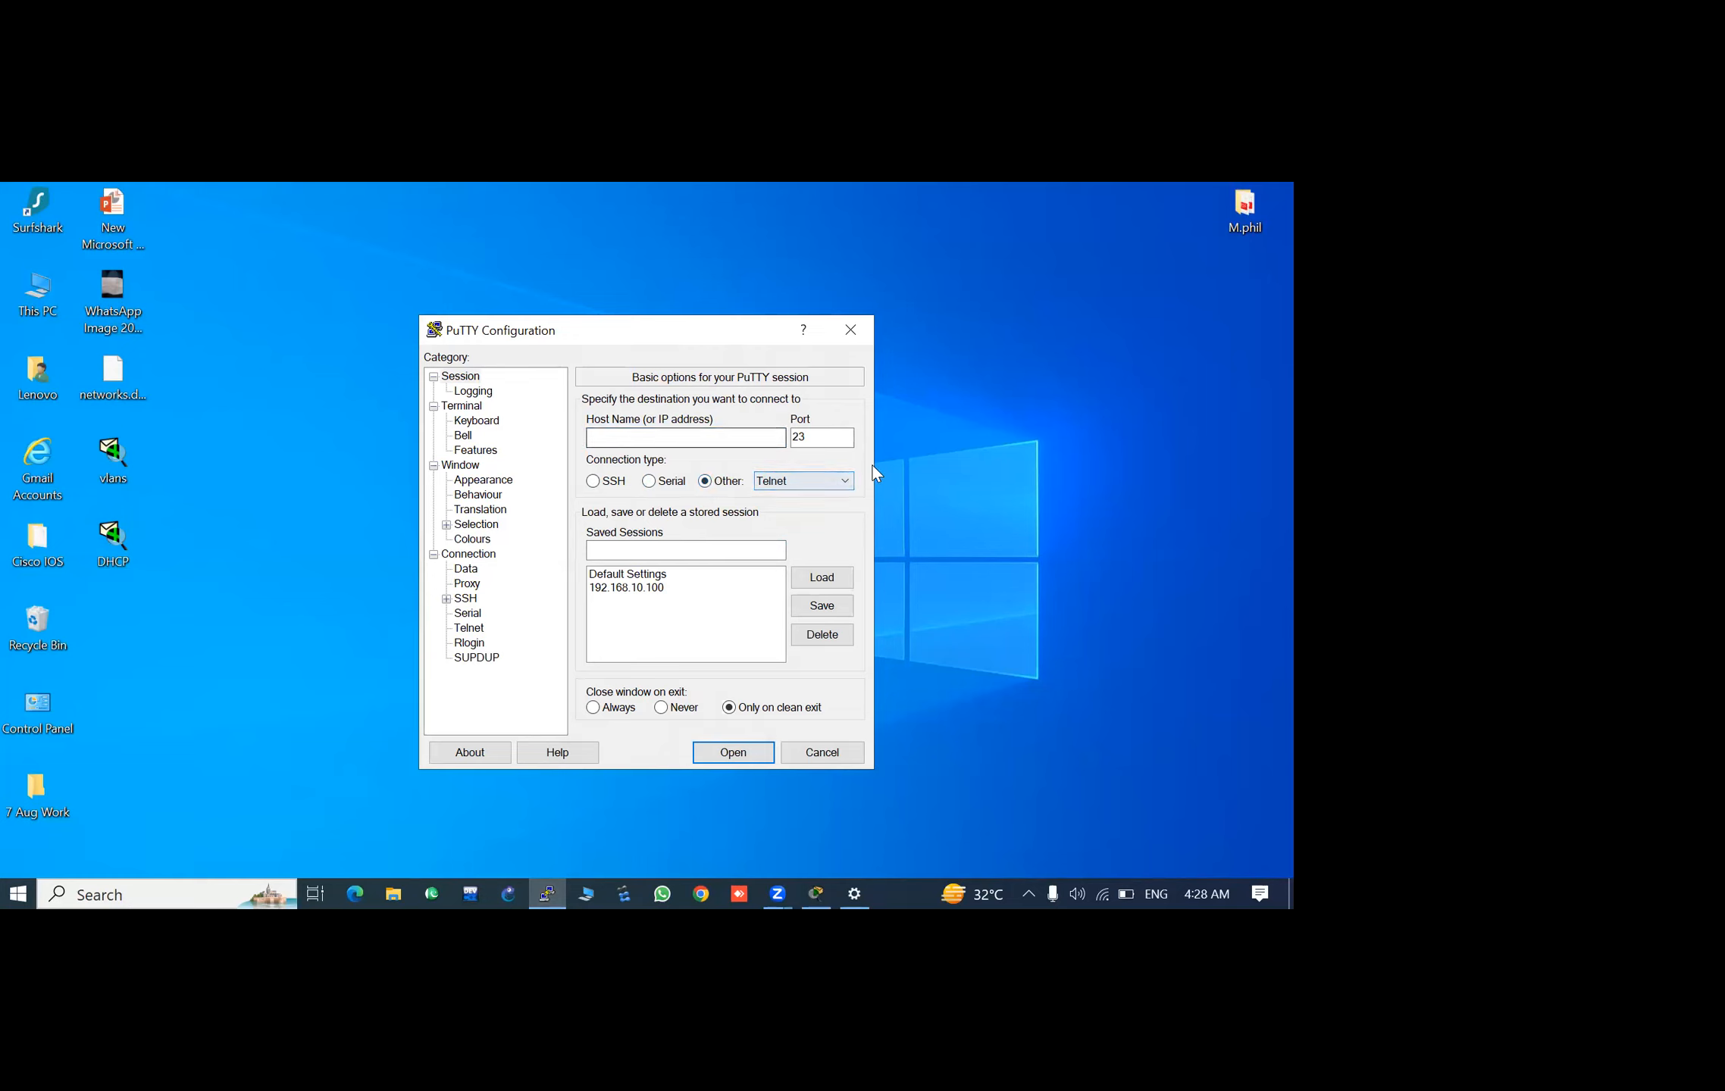
click(822, 481)
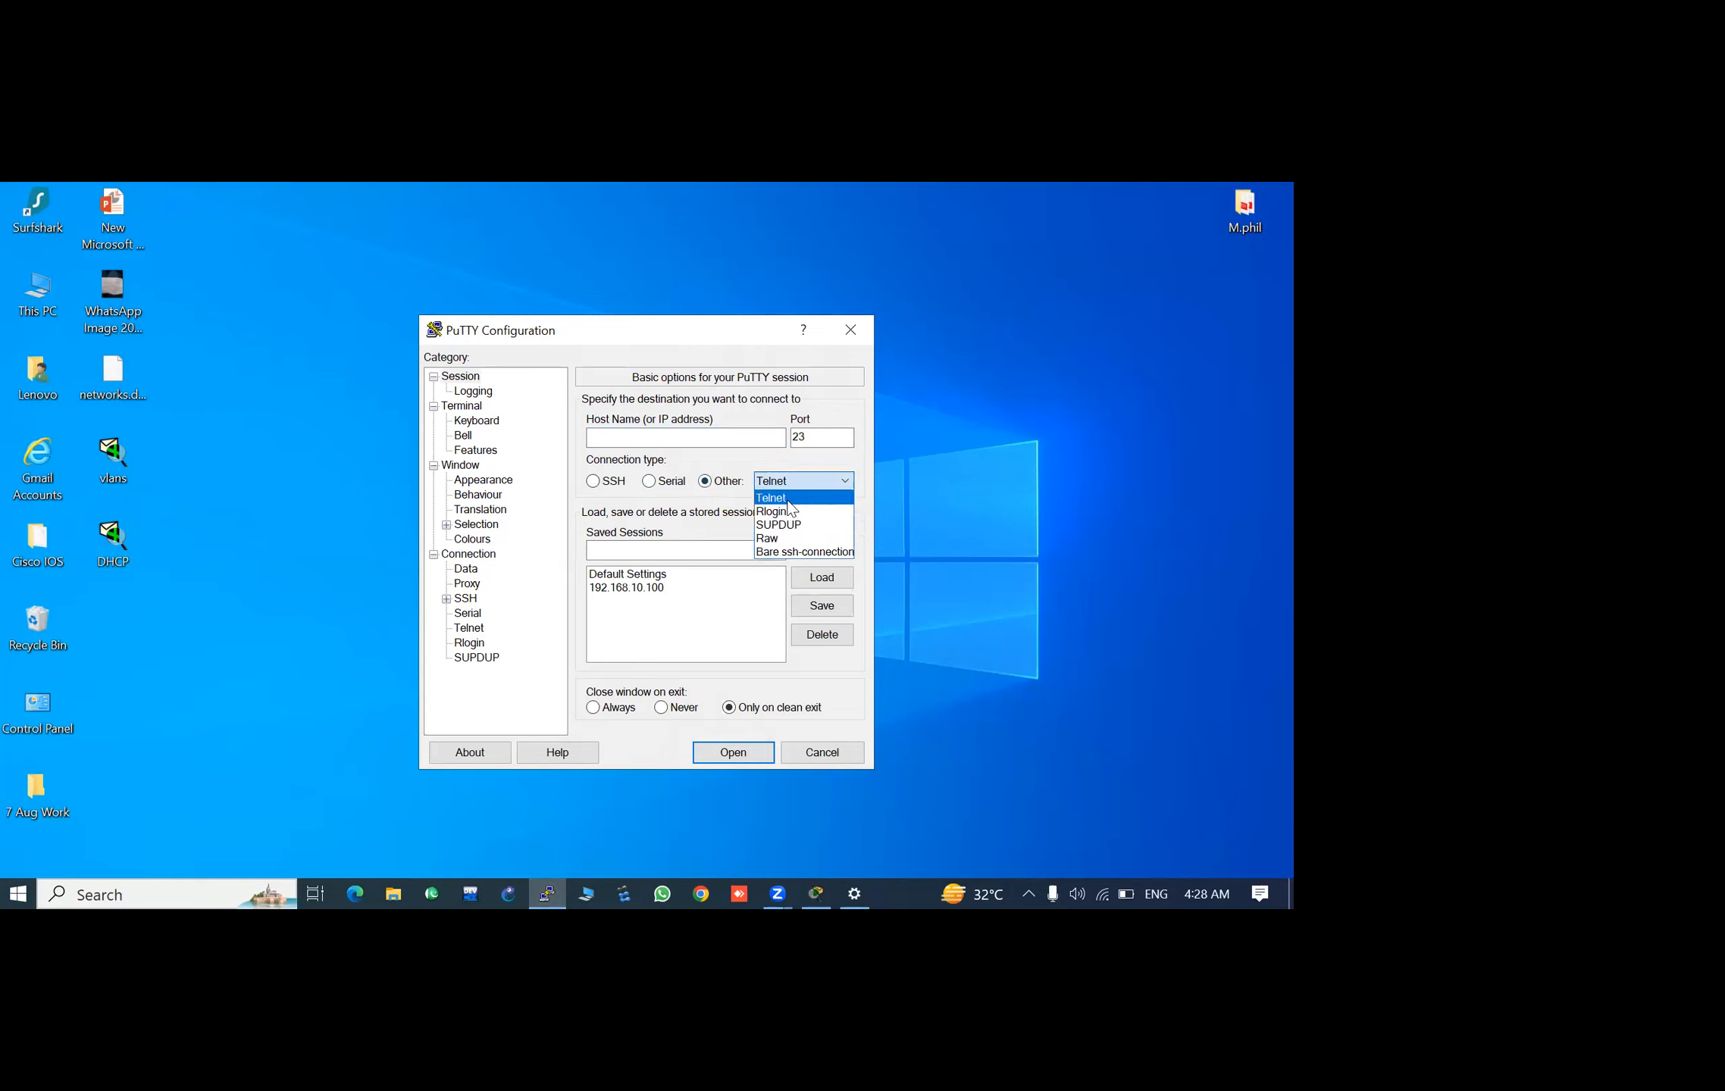
click(710, 485)
- Set the host to 192.168.10.10 and open the Telnet connection to the switch
click(643, 431)
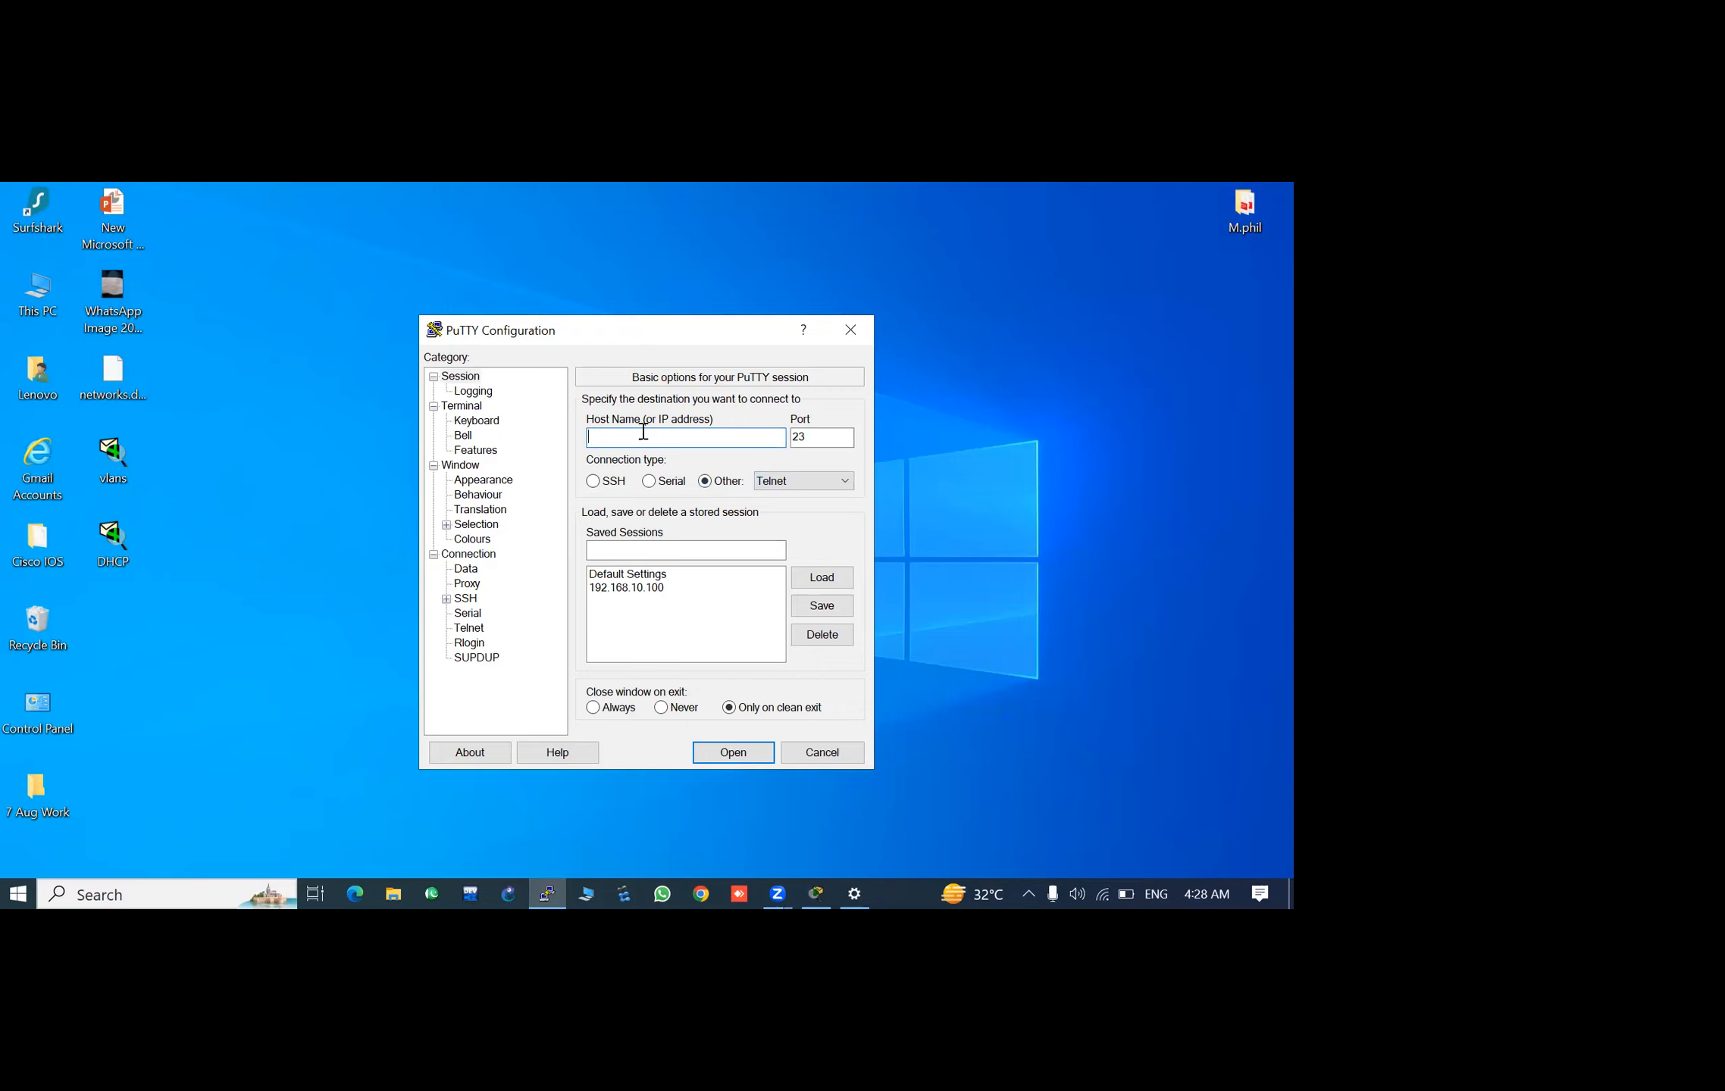
text(192.168.10.10)
key(Return)
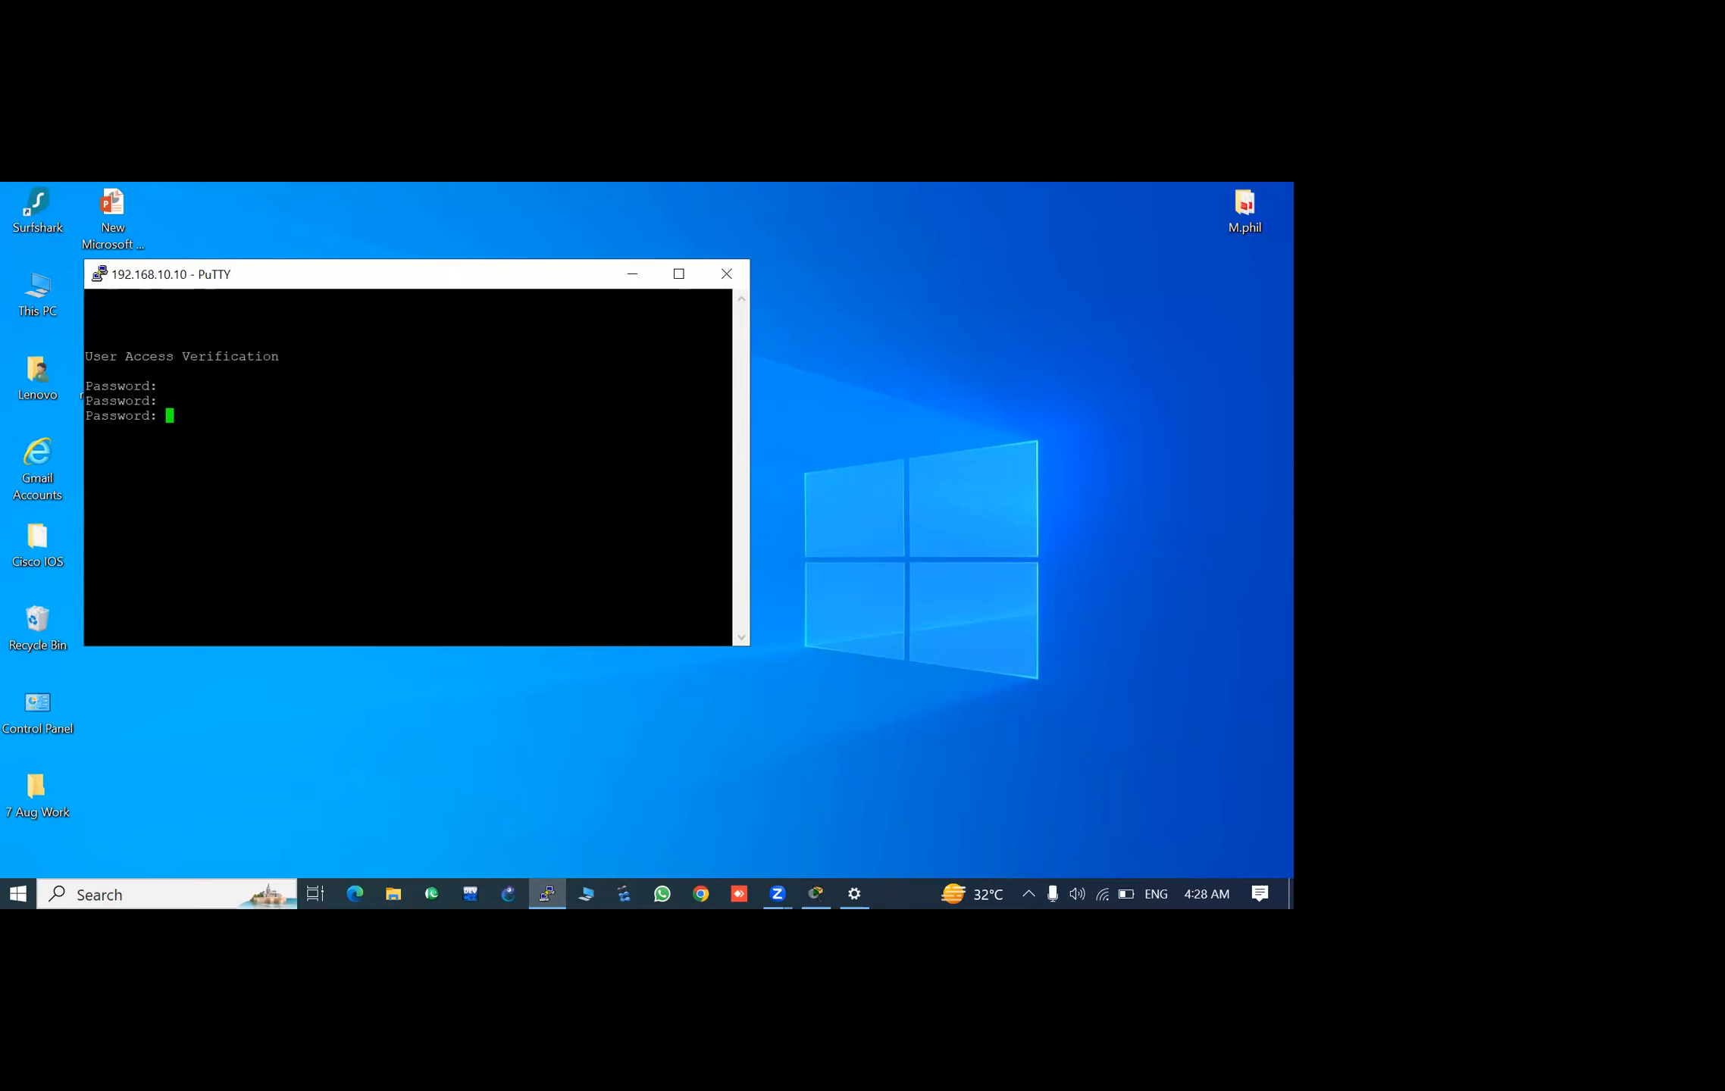
- Log in to the switch by entering the Telnet line password
key(Return)
key(Return)
key(Return)
key(Return)
key(Return)
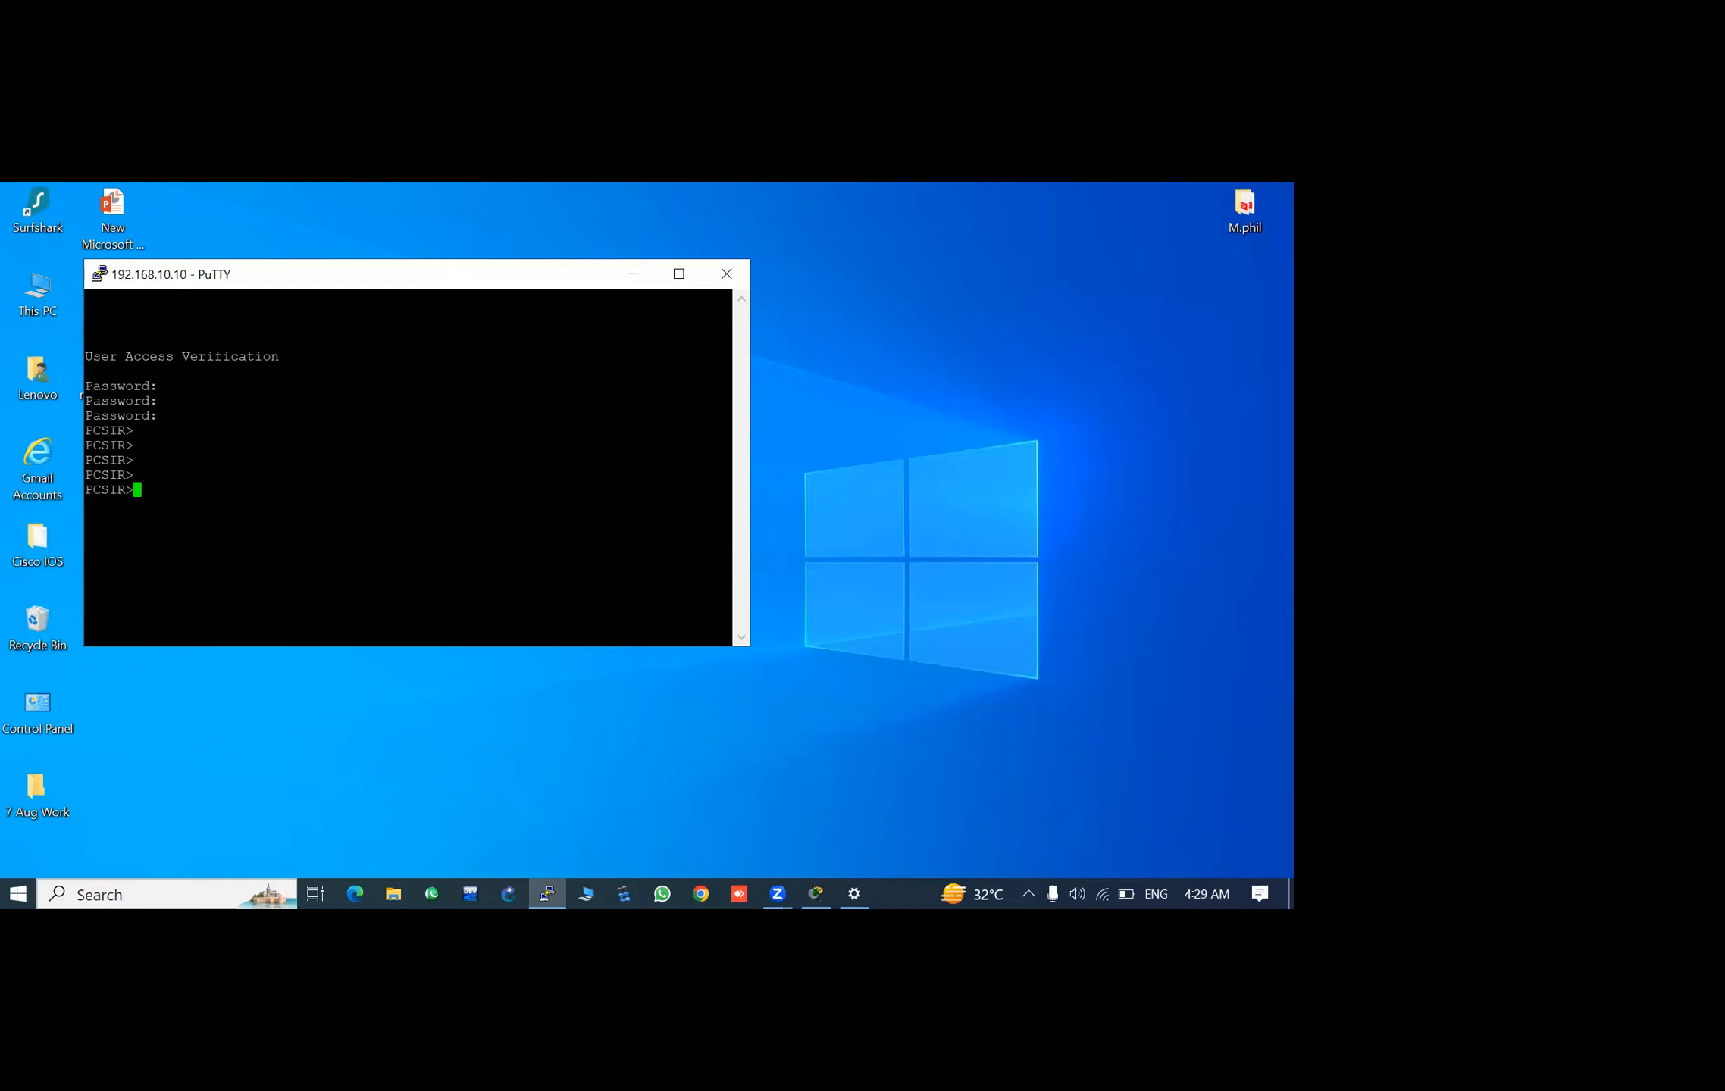
- Enter privileged EXEC mode on the switch using the enable password
text(en)
key(Tab)
key(Return)
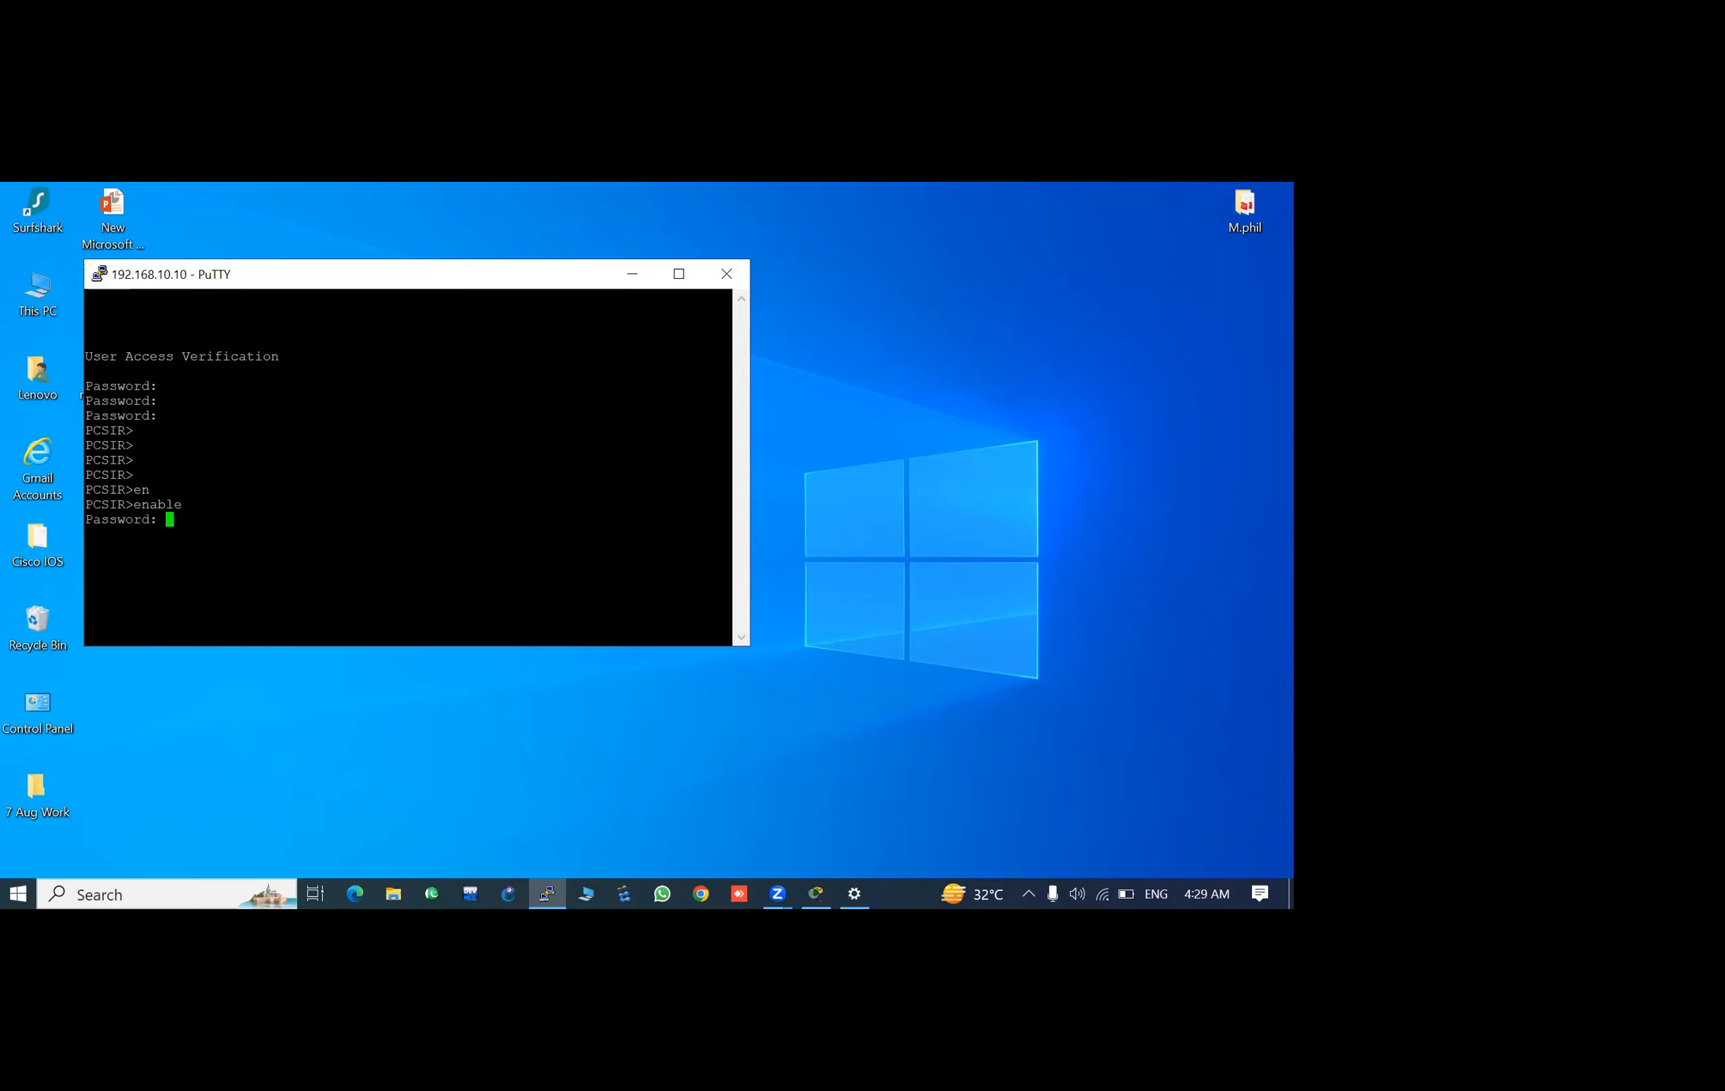
key(Return)
key(Return)
key(Return)
key(Return)
key(Return)
key(Return)
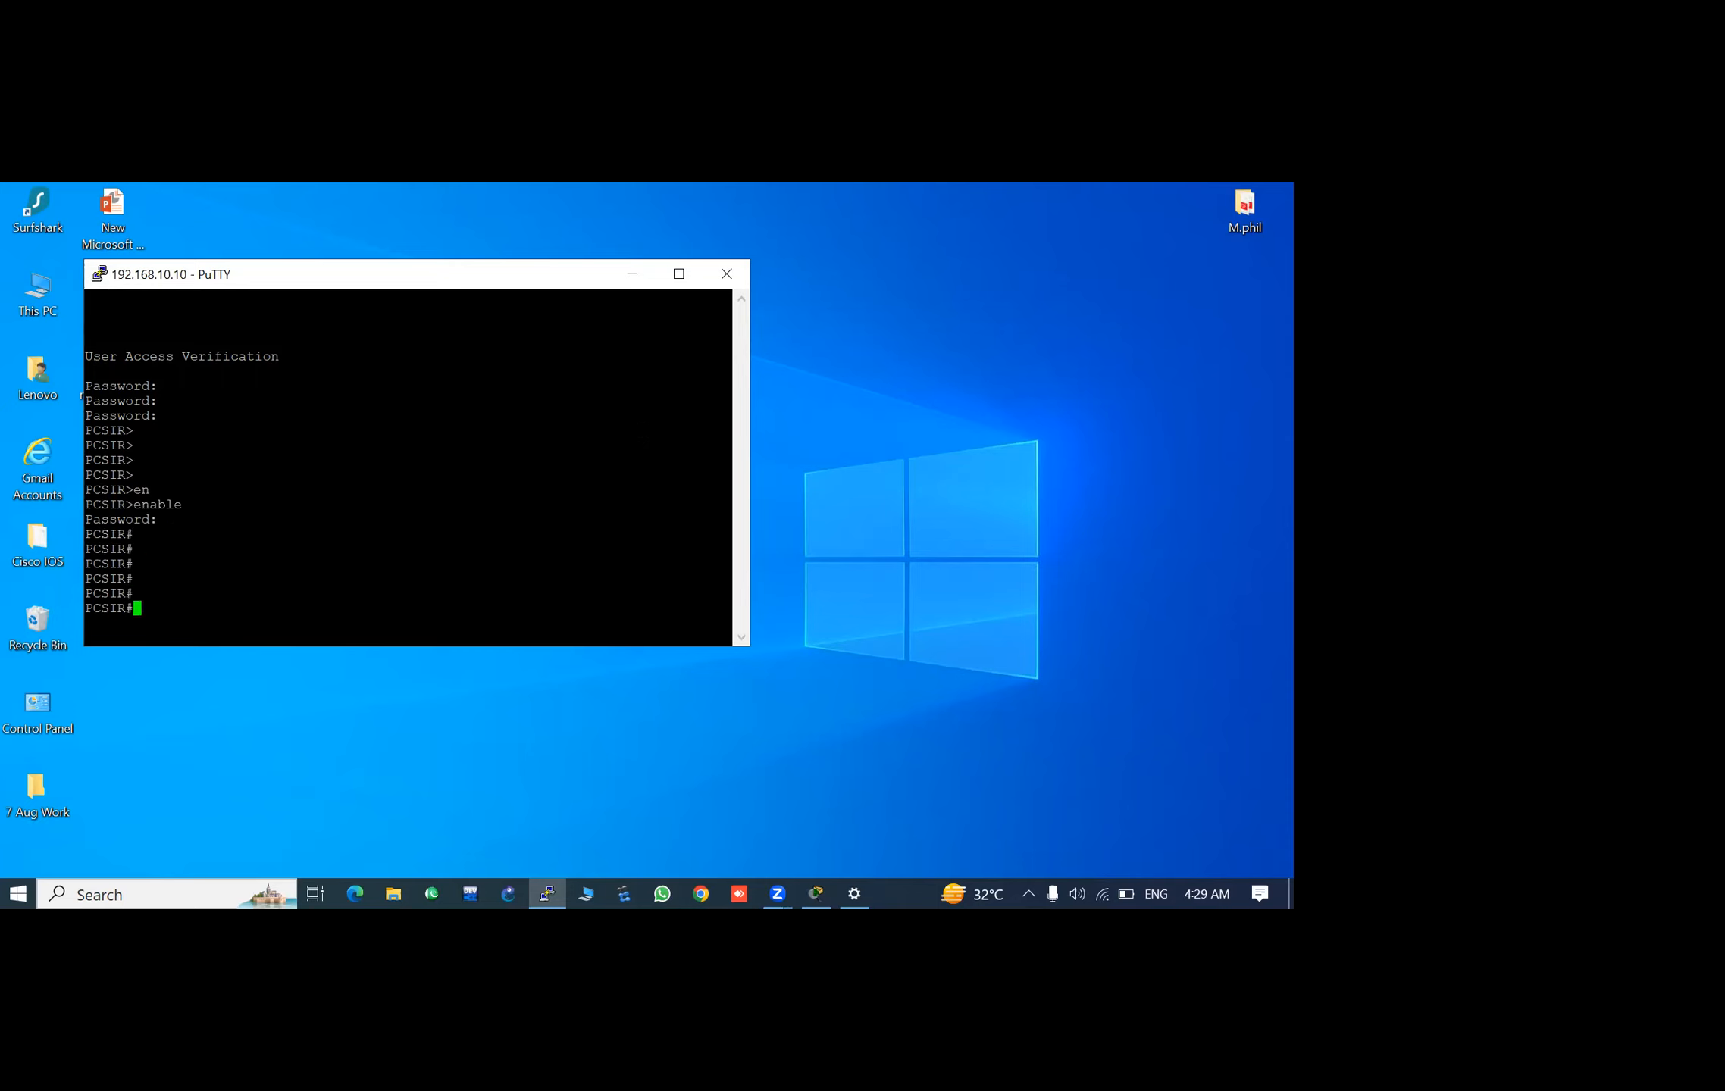
- Enter global configuration mode from the terminal and maximize the PuTTY window
text(conf)
key(Tab)
key(Return)
key(Return)
key(Return)
key(Return)
key(Return)
key(Return)
key(Return)
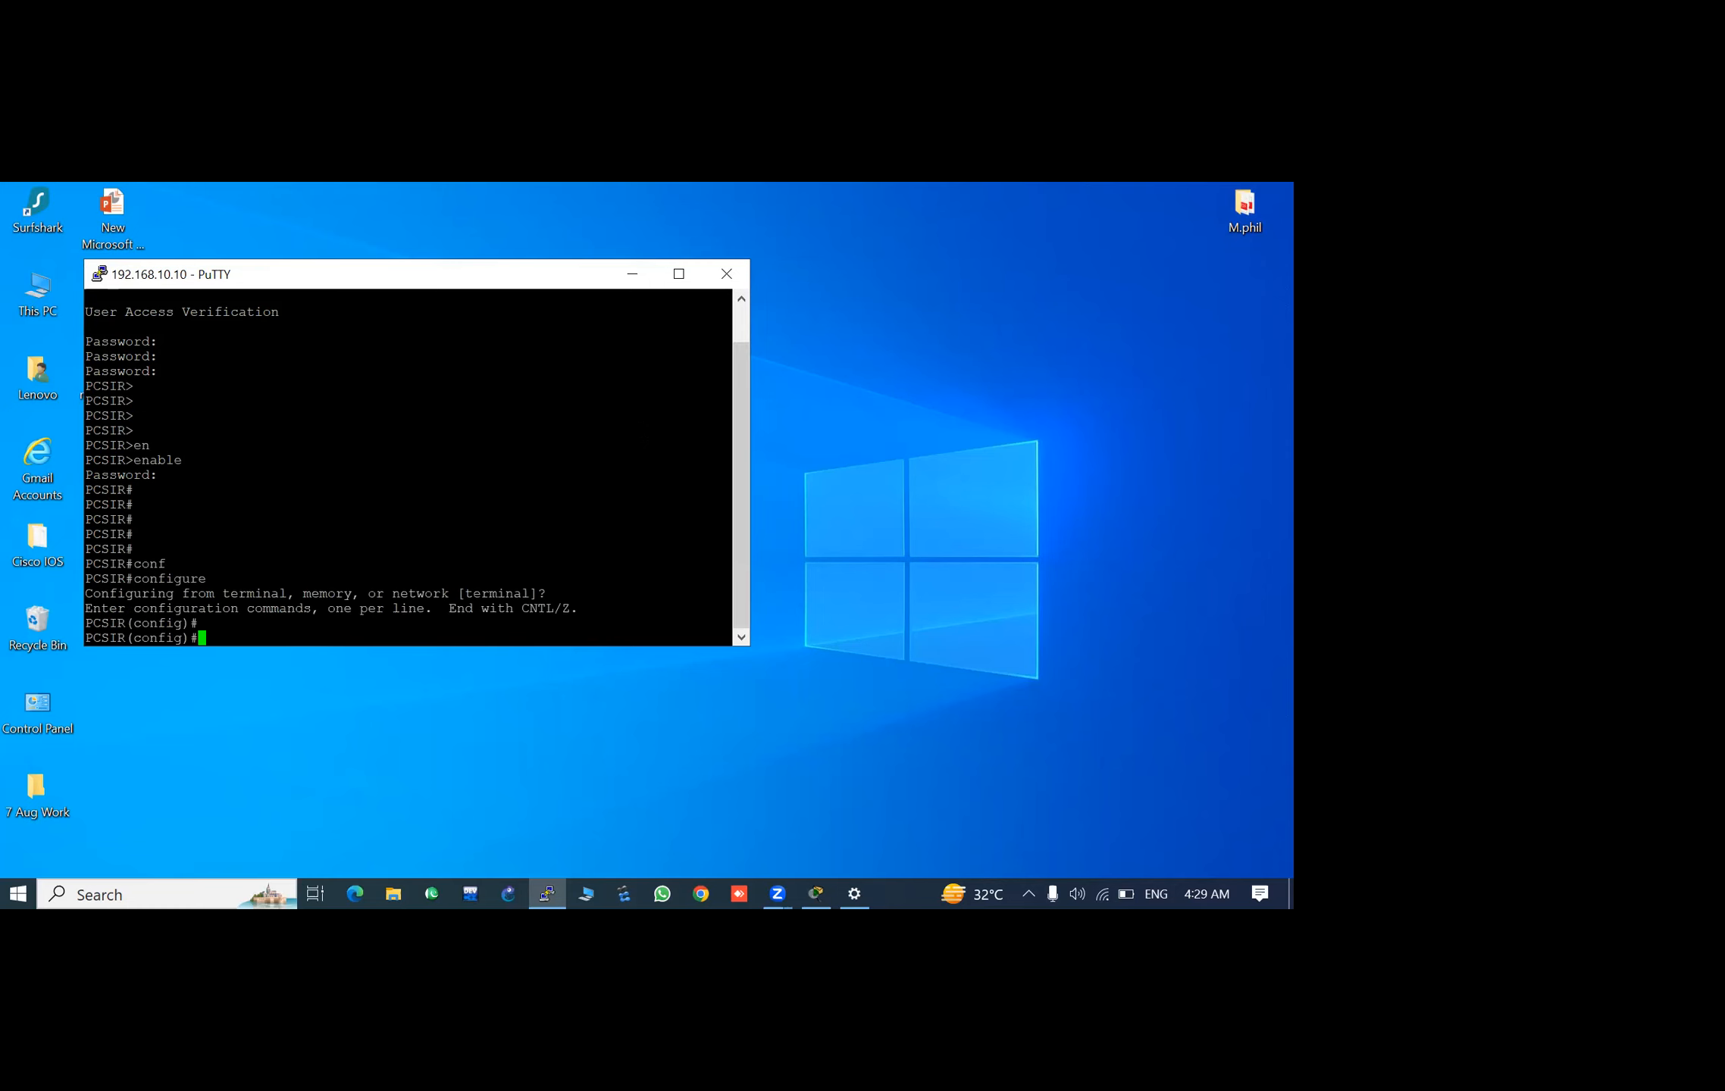
key(Return)
key(Return)
key(Return)
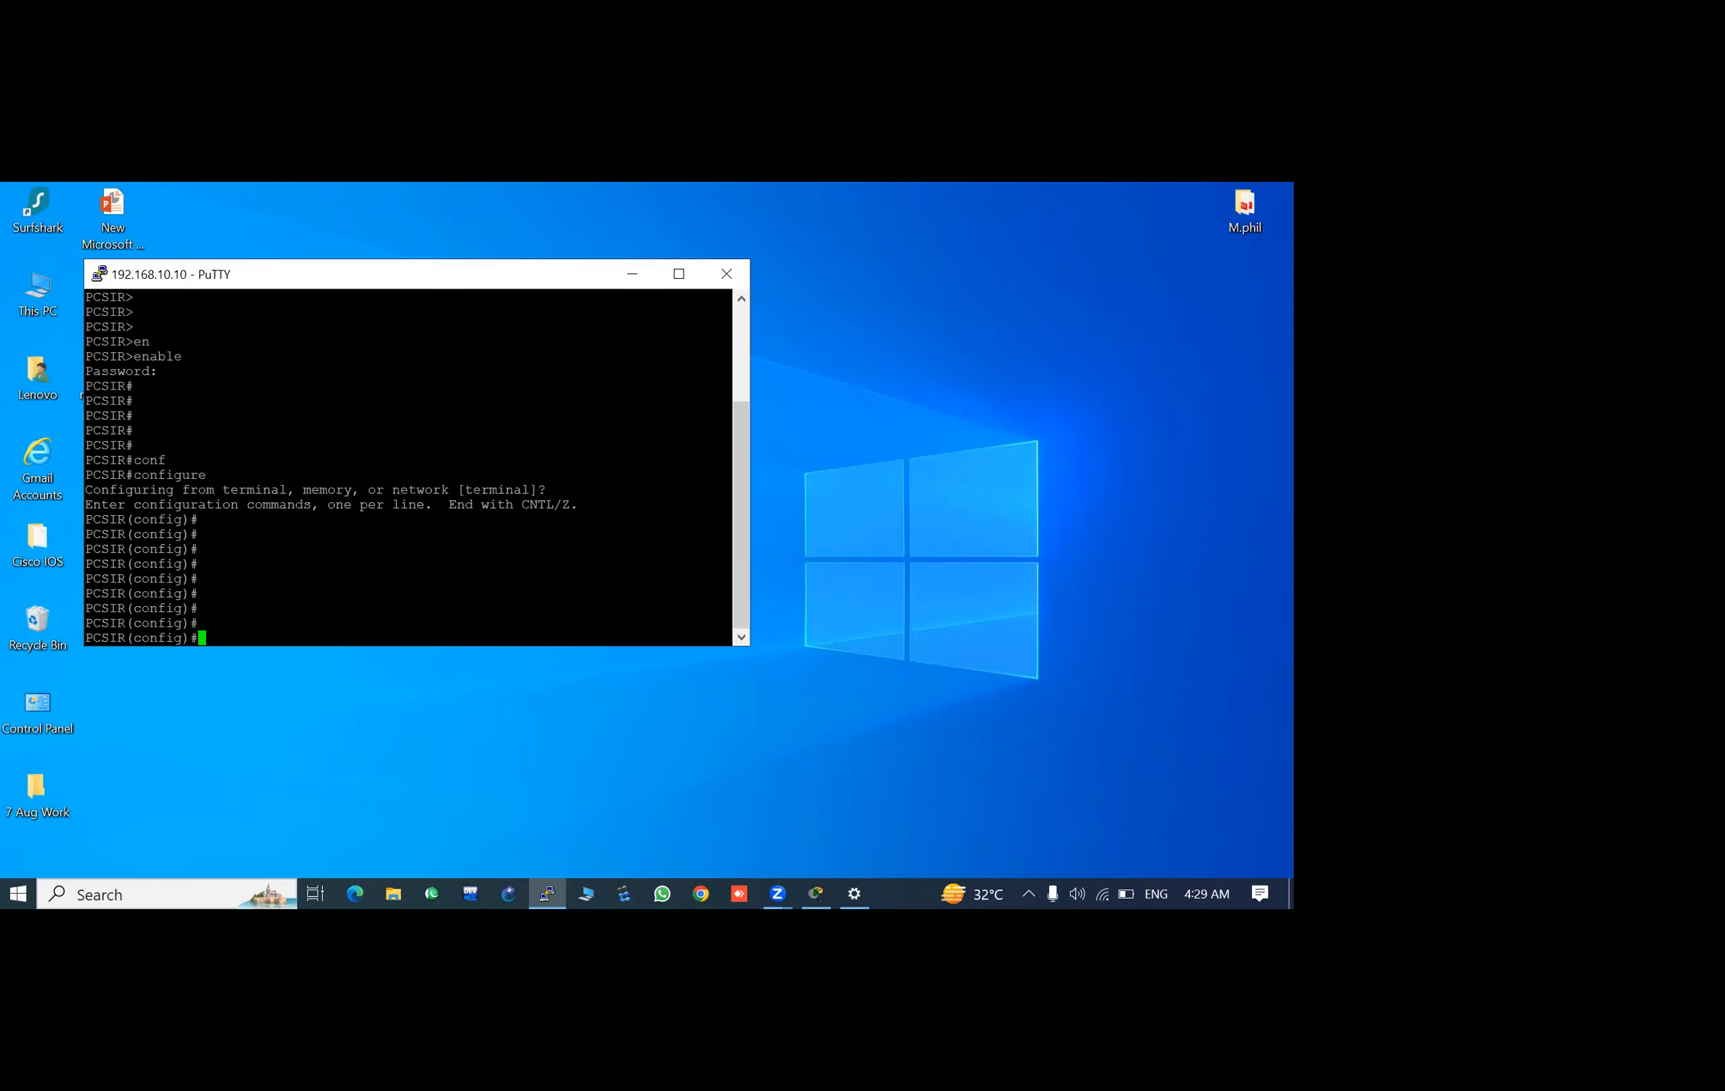
click(678, 275)
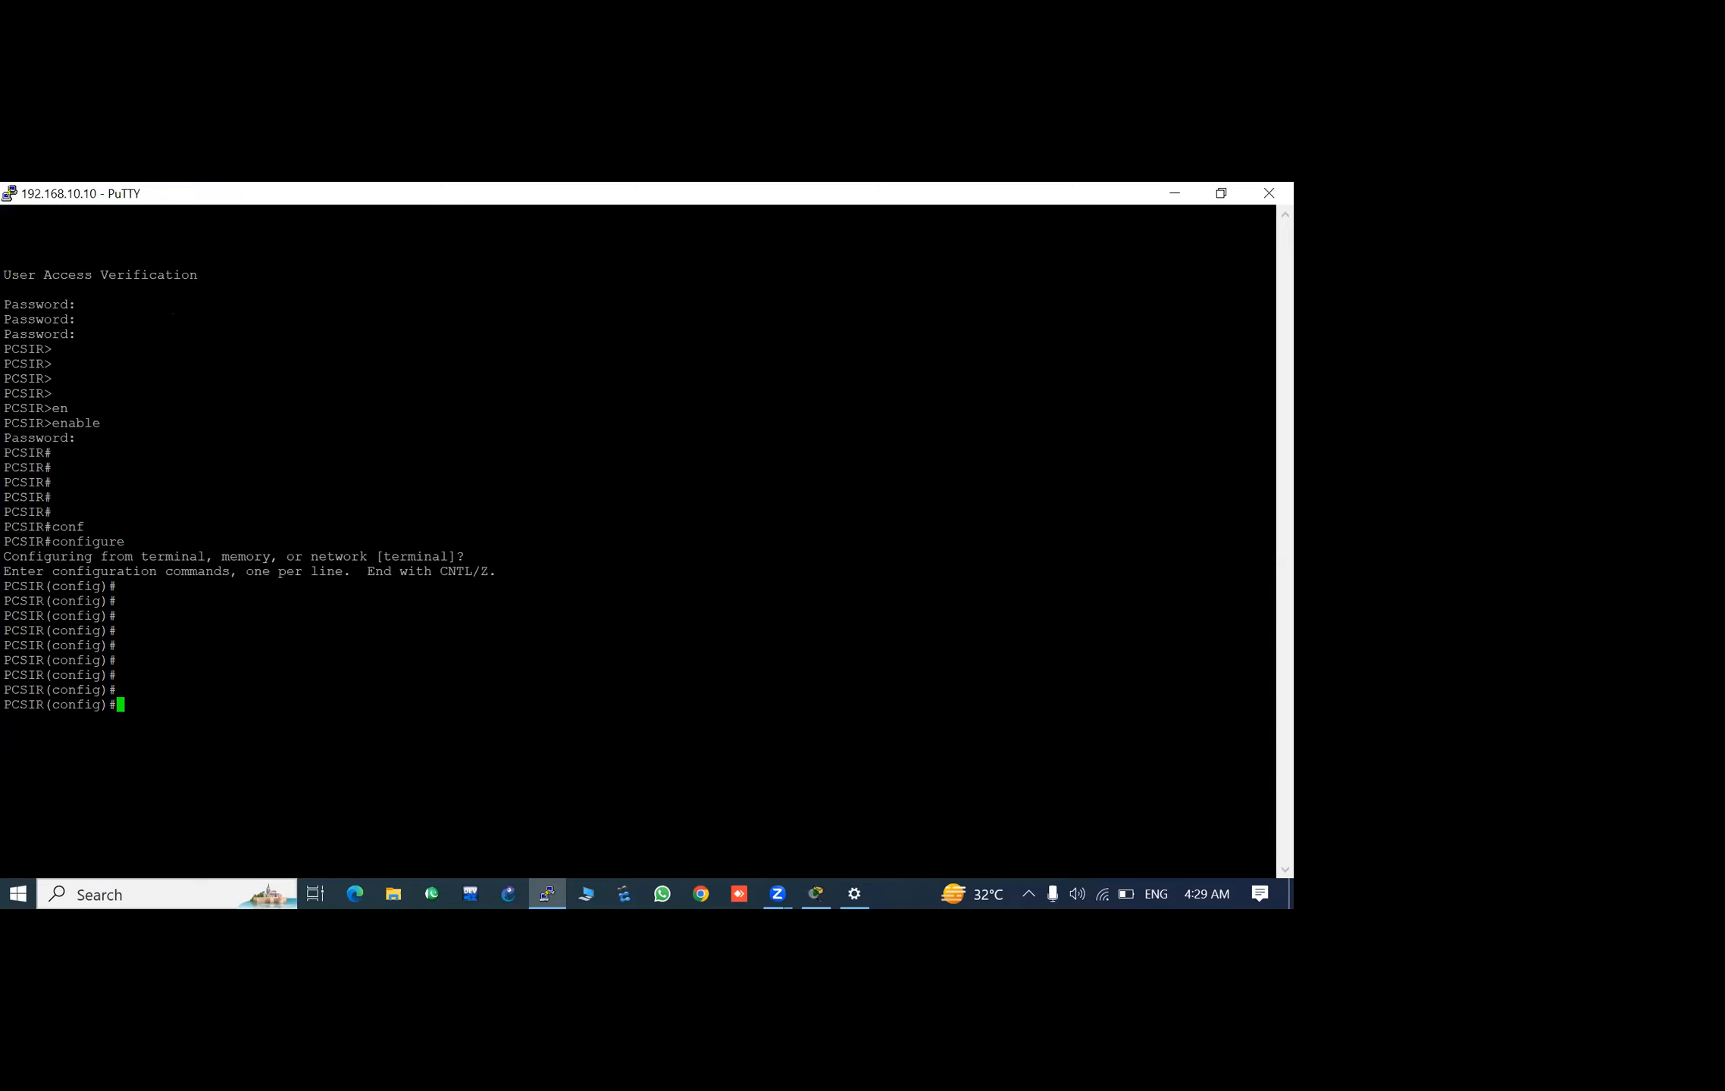
key(Return)
key(Return)
key(Return)
key(Return)
key(Return)
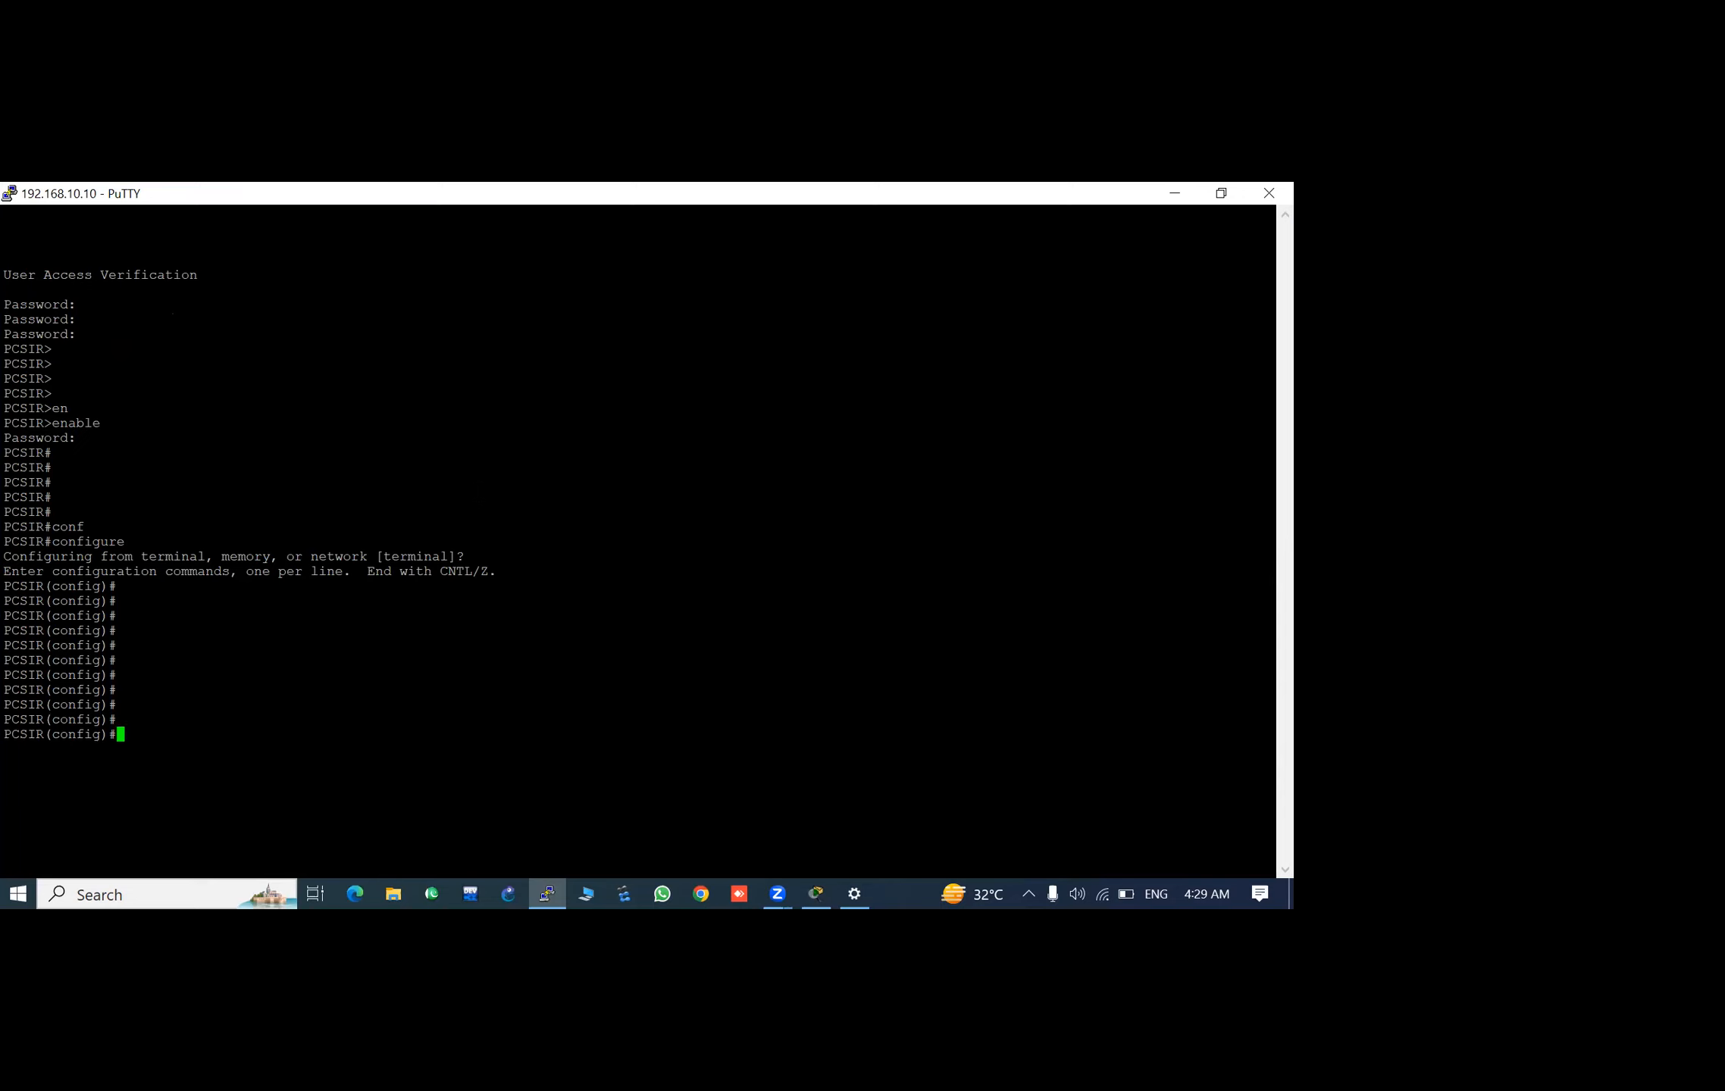
key(Return)
key(Return)
key(Return)
key(Return)
key(Return)
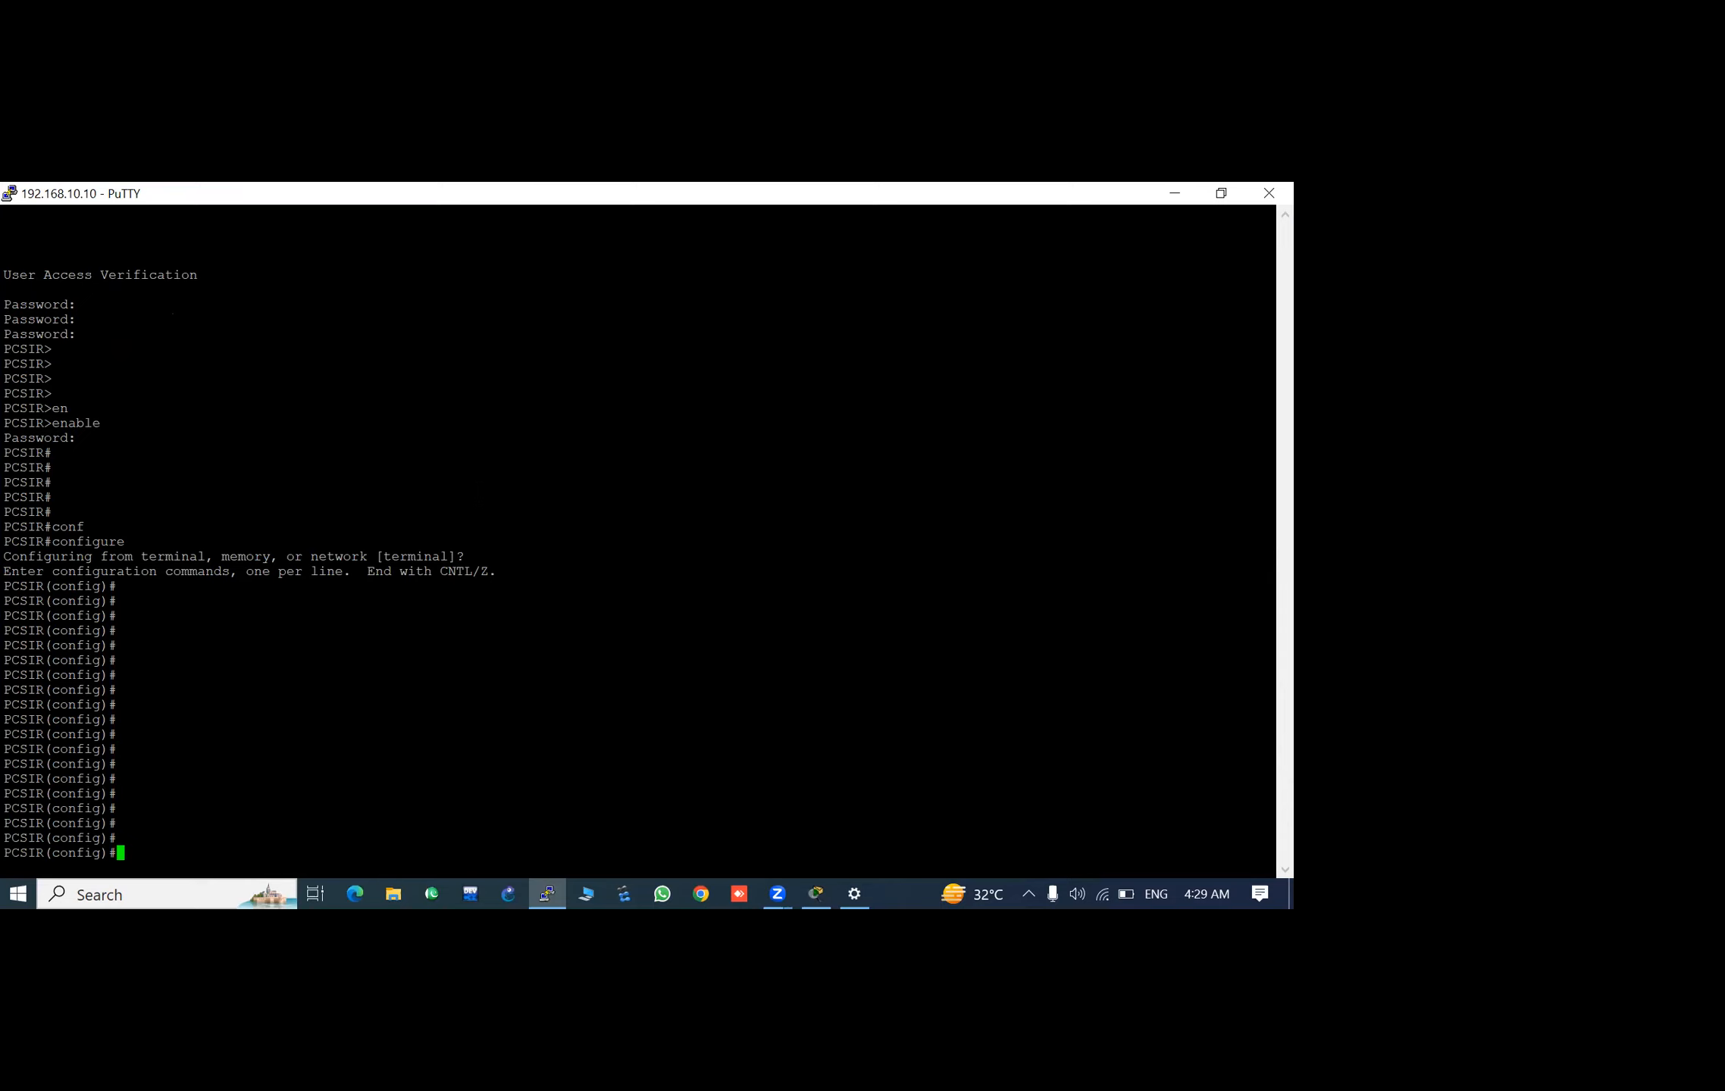
- Run "do show vlan br" on the switch and page through the complete VLAN list
text(do show vlan br)
key(Return)
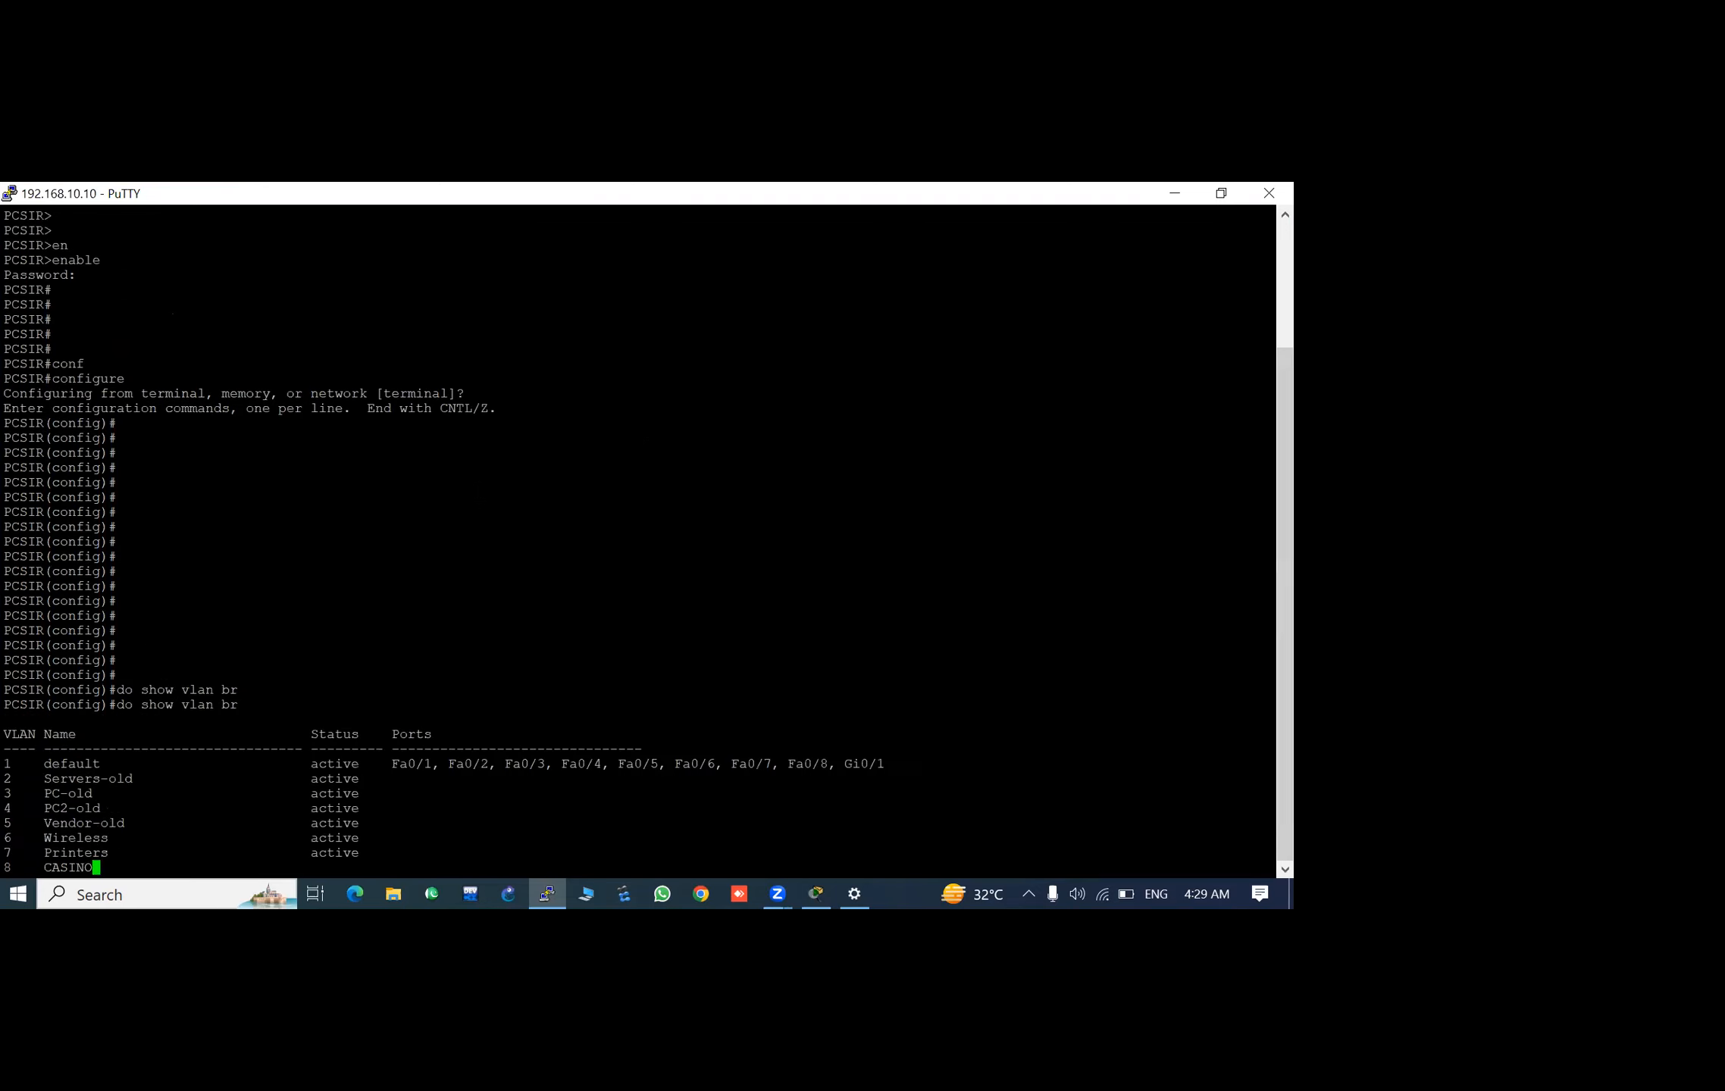
scroll(647, 542, up, 15)
scroll(647, 542, down, 15)
key(space)
key(space)
key(space)
key(space)
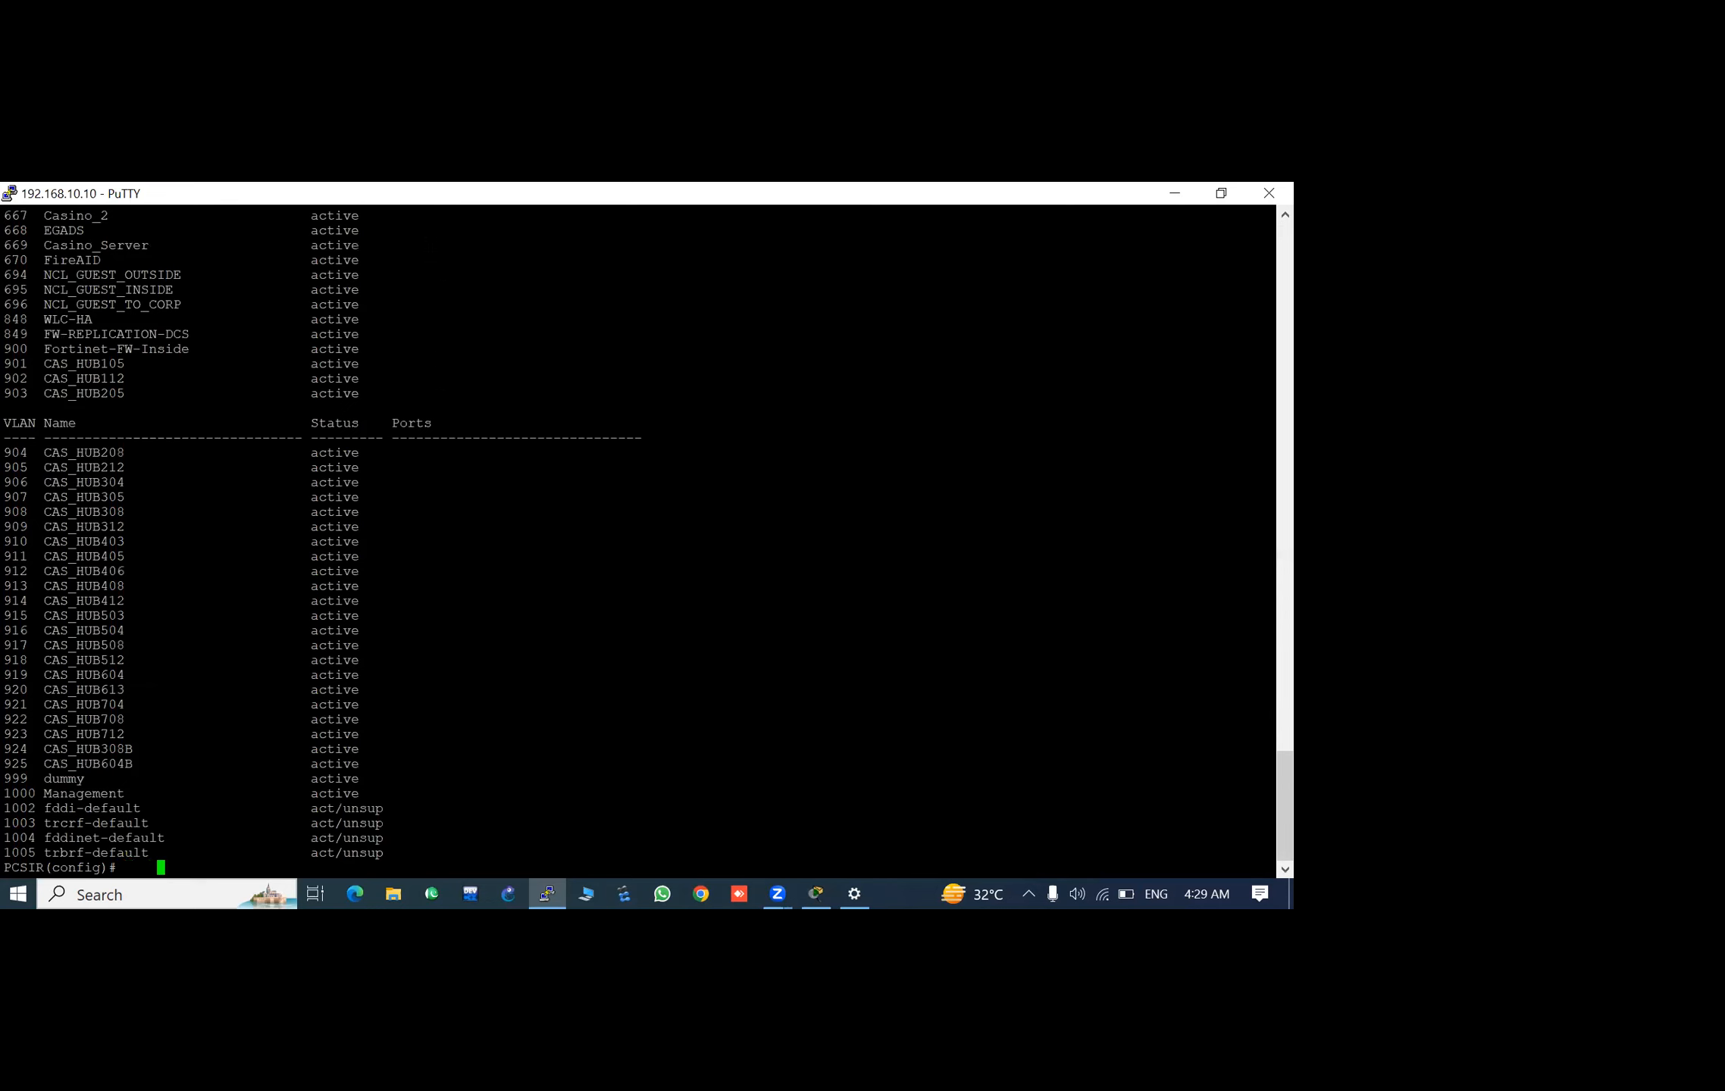
scroll(647, 542, up, 15)
scroll(646, 542, down, 15)
key(Return)
key(Return)
key(Return)
key(Return)
key(Return)
key(Return)
key(Return)
key(Return)
key(Return)
key(Return)
key(Return)
key(Return)
key(Return)
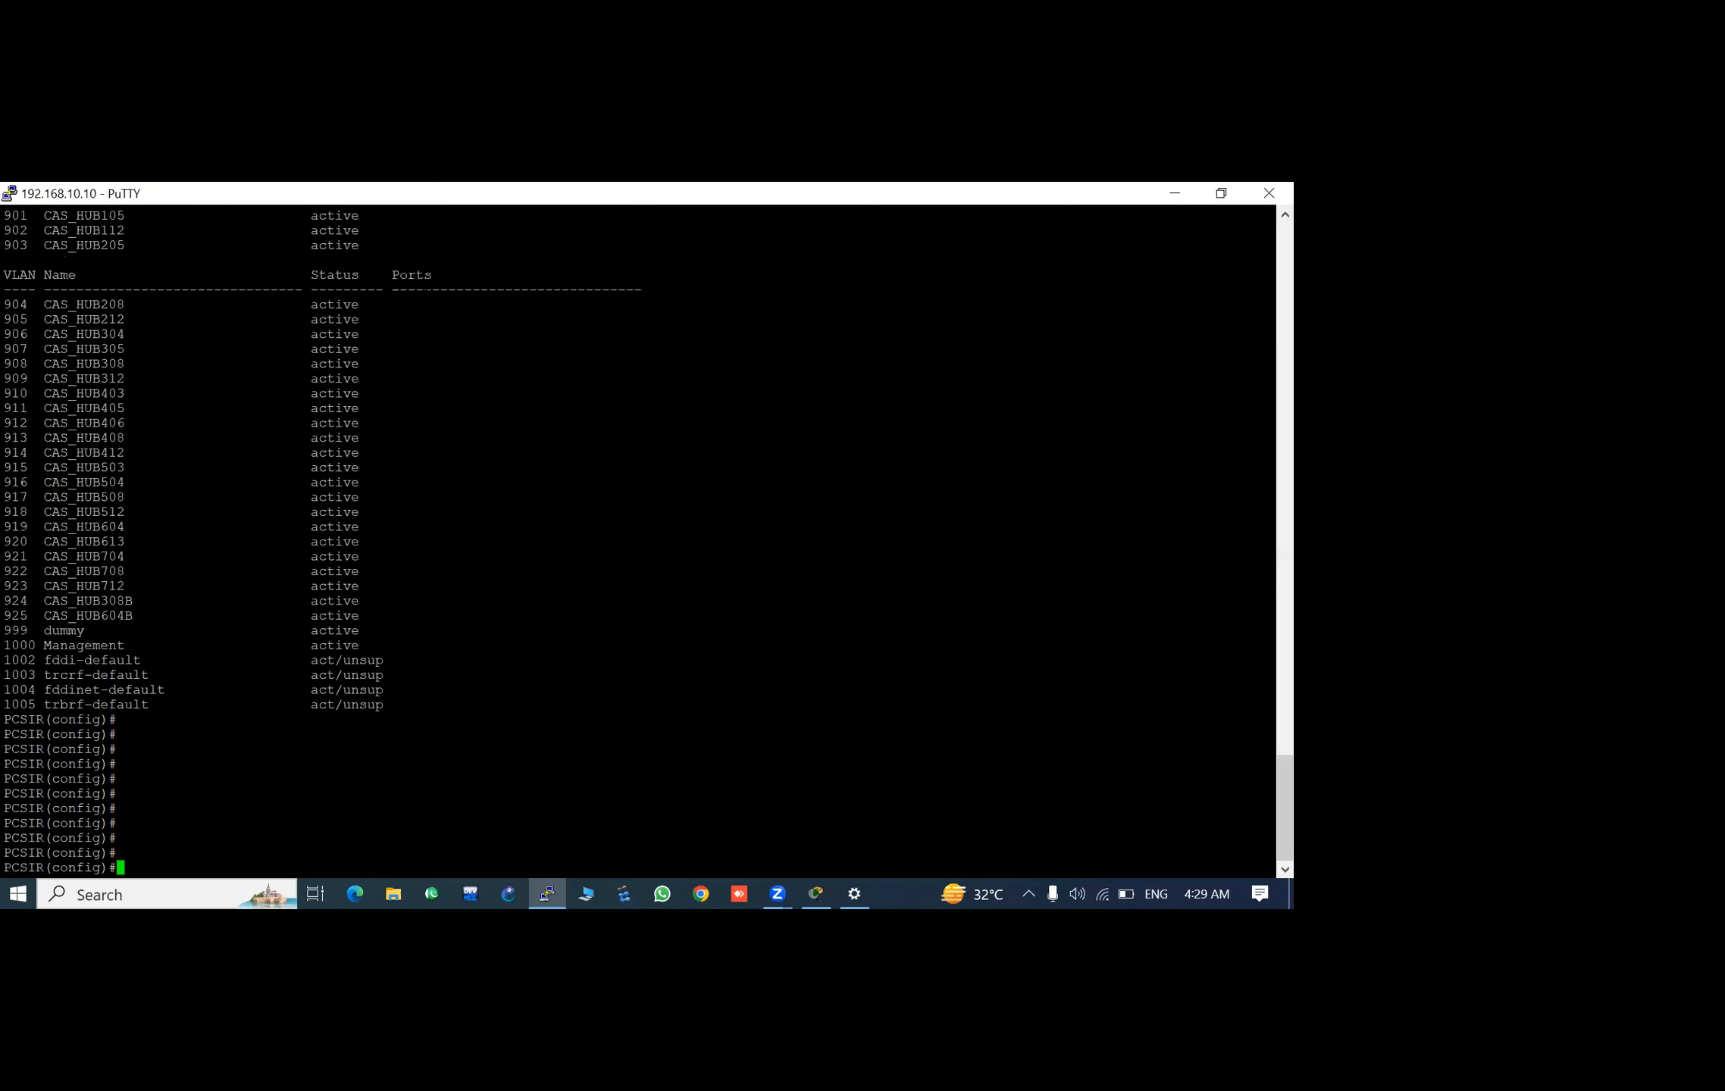
key(Return)
key(Return)
key(Return)
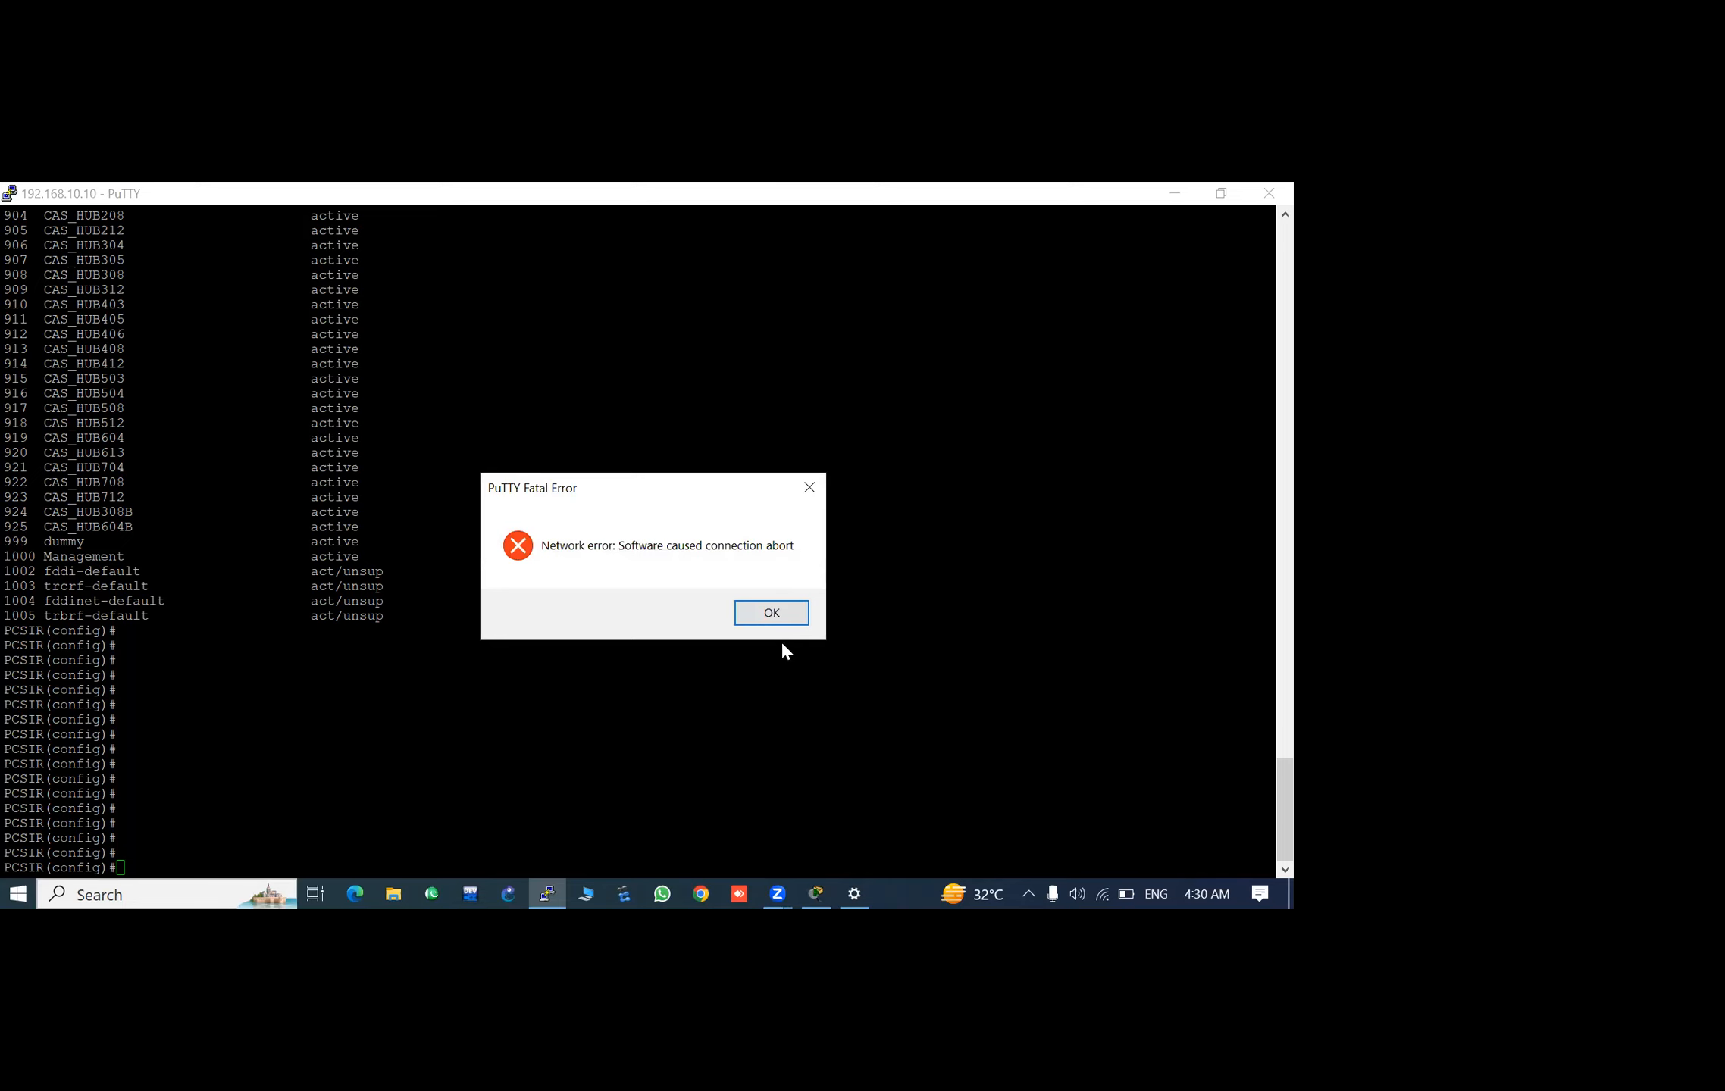
- Dismiss the network error and close the disconnected PuTTY window
click(773, 616)
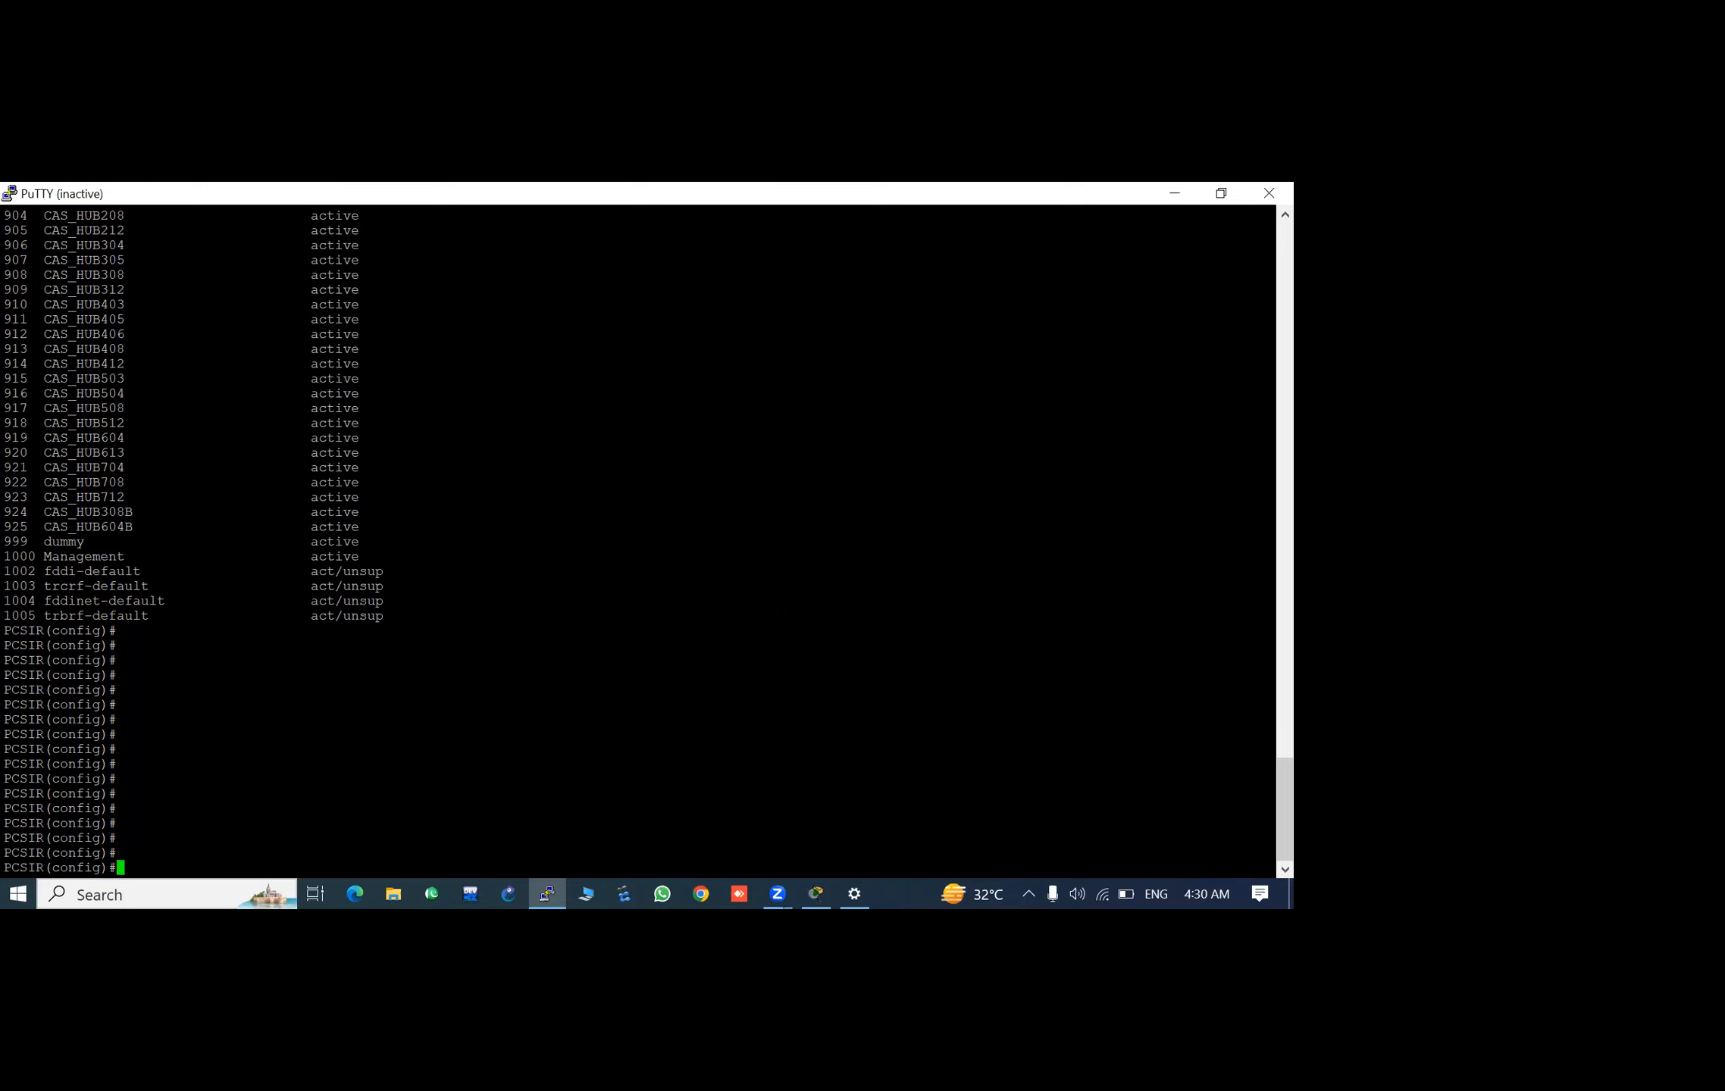
click(1266, 194)
- Switch to Packet Tracer to look at the DHCP.pkt topology, and minimize it
click(814, 893)
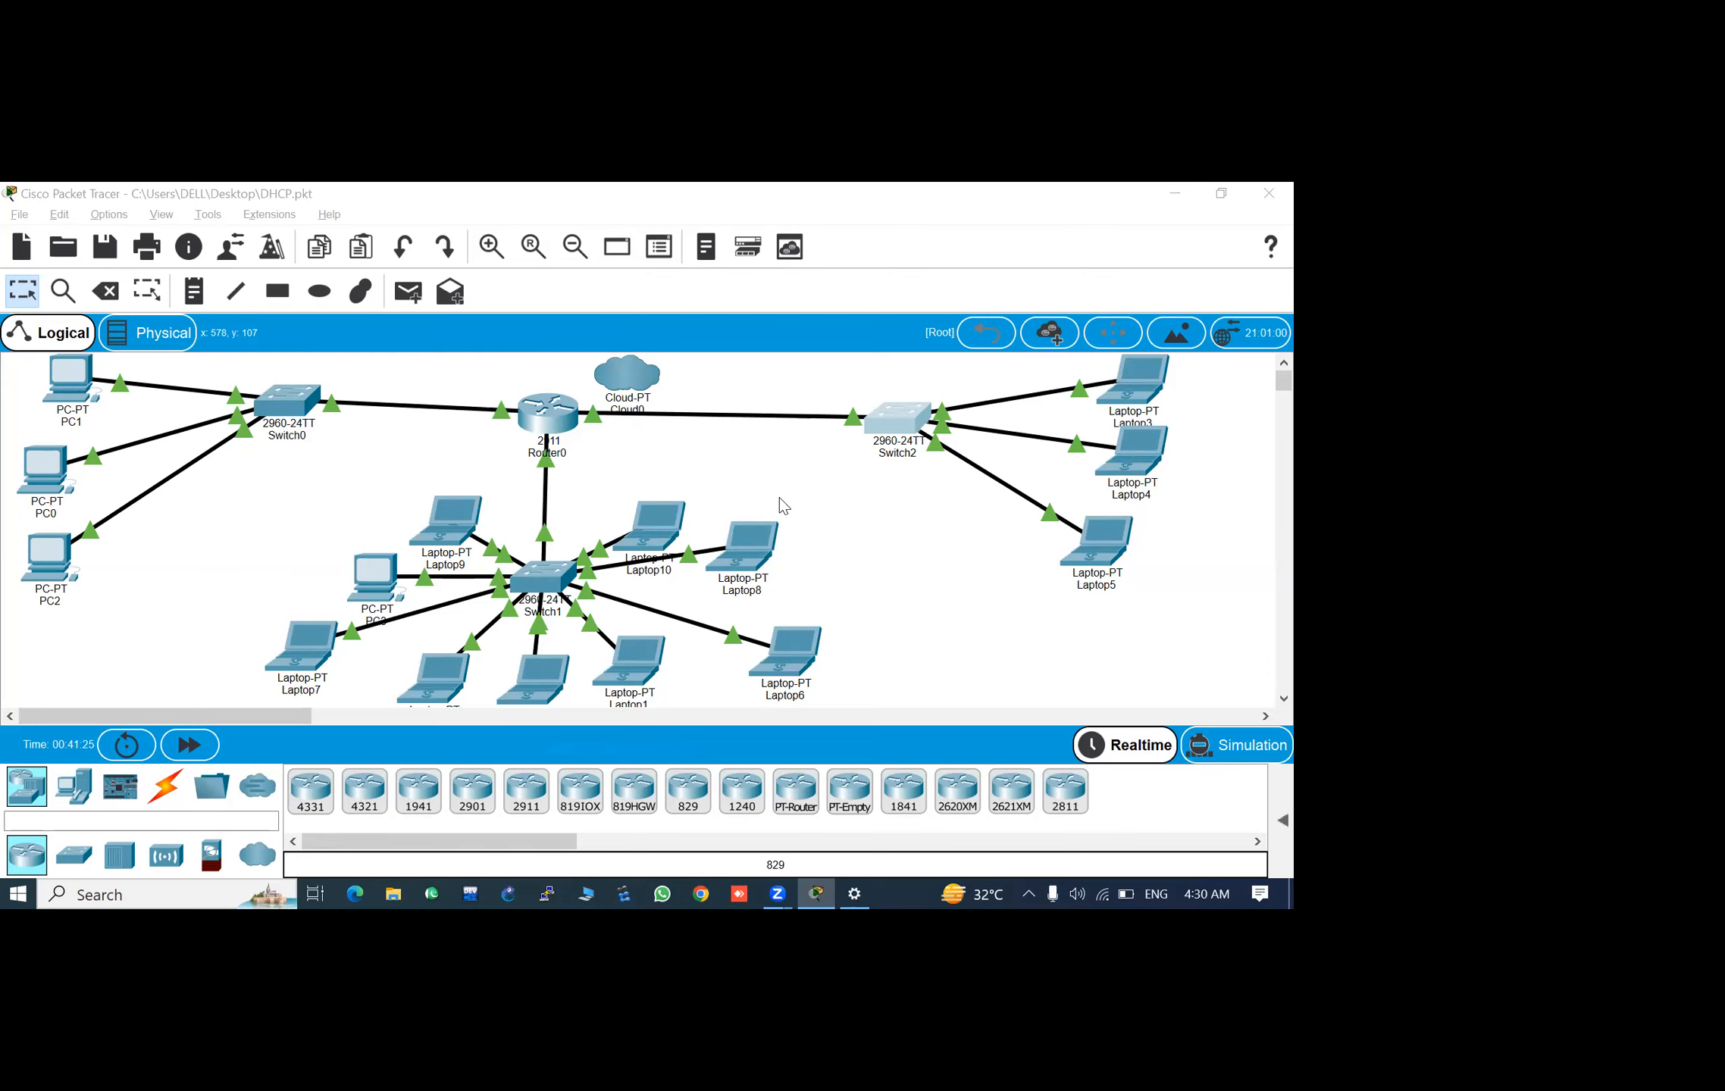
key(super)
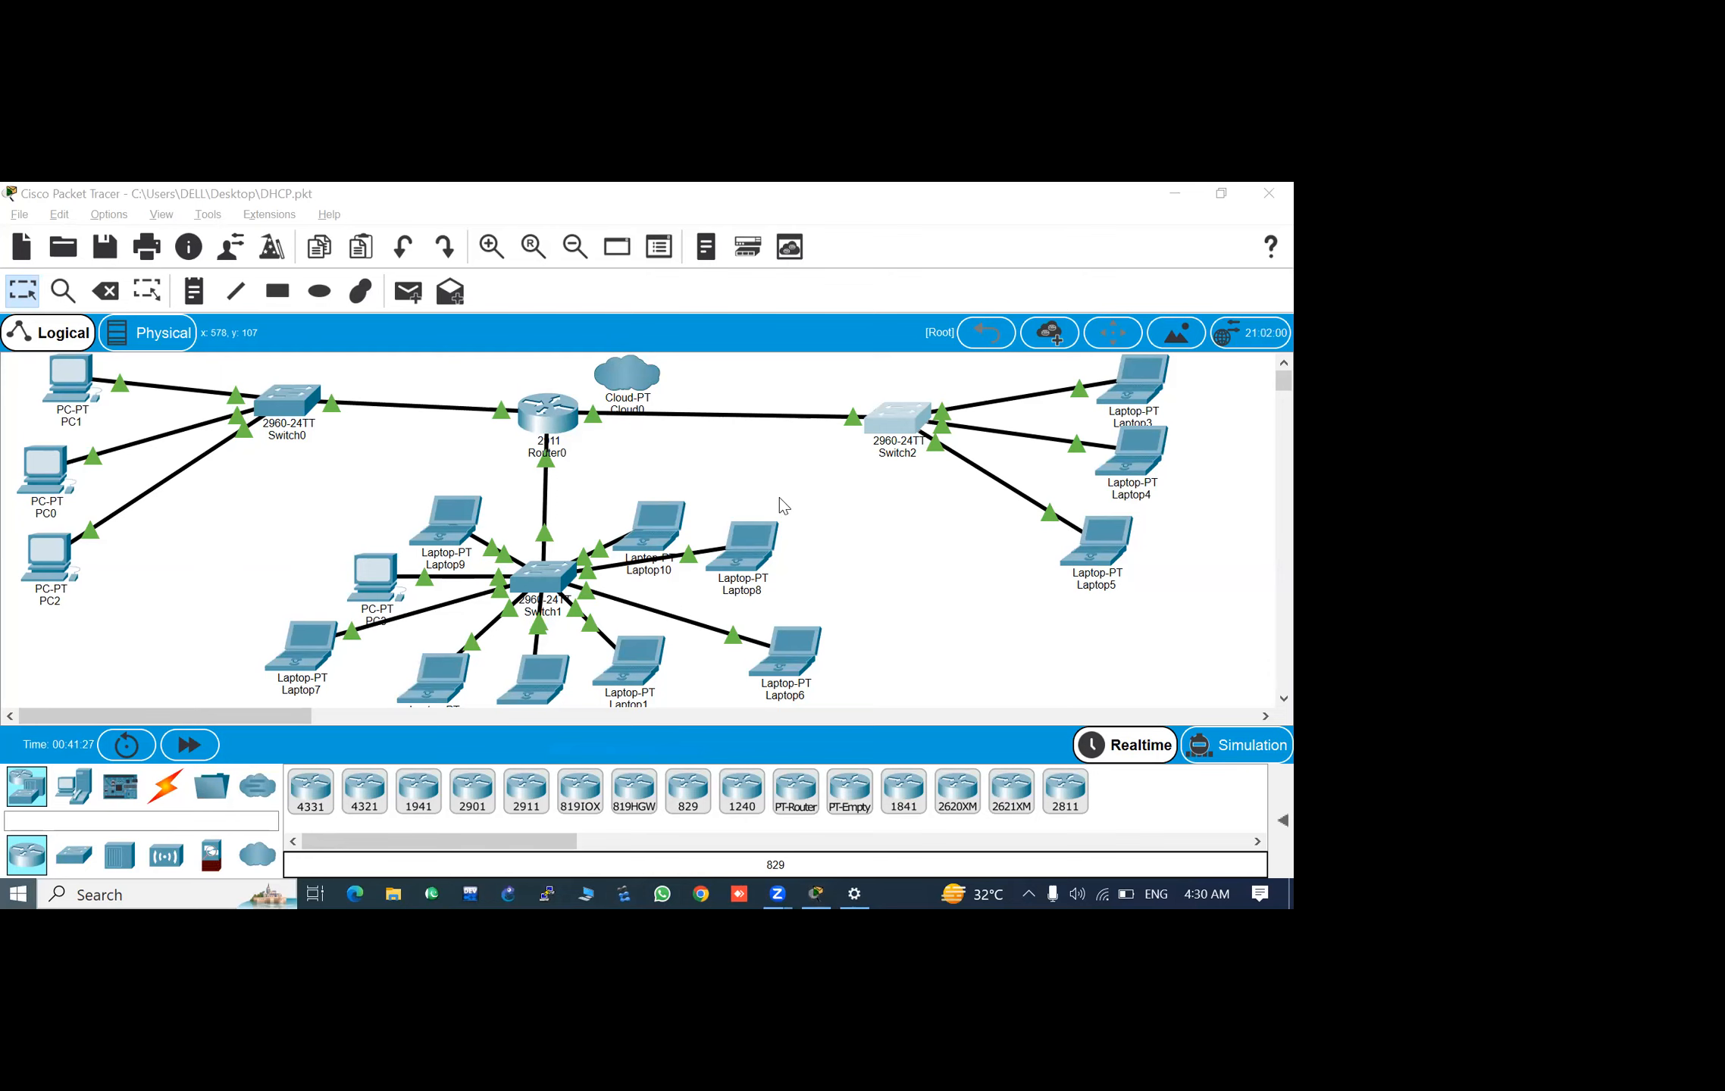
click(1178, 193)
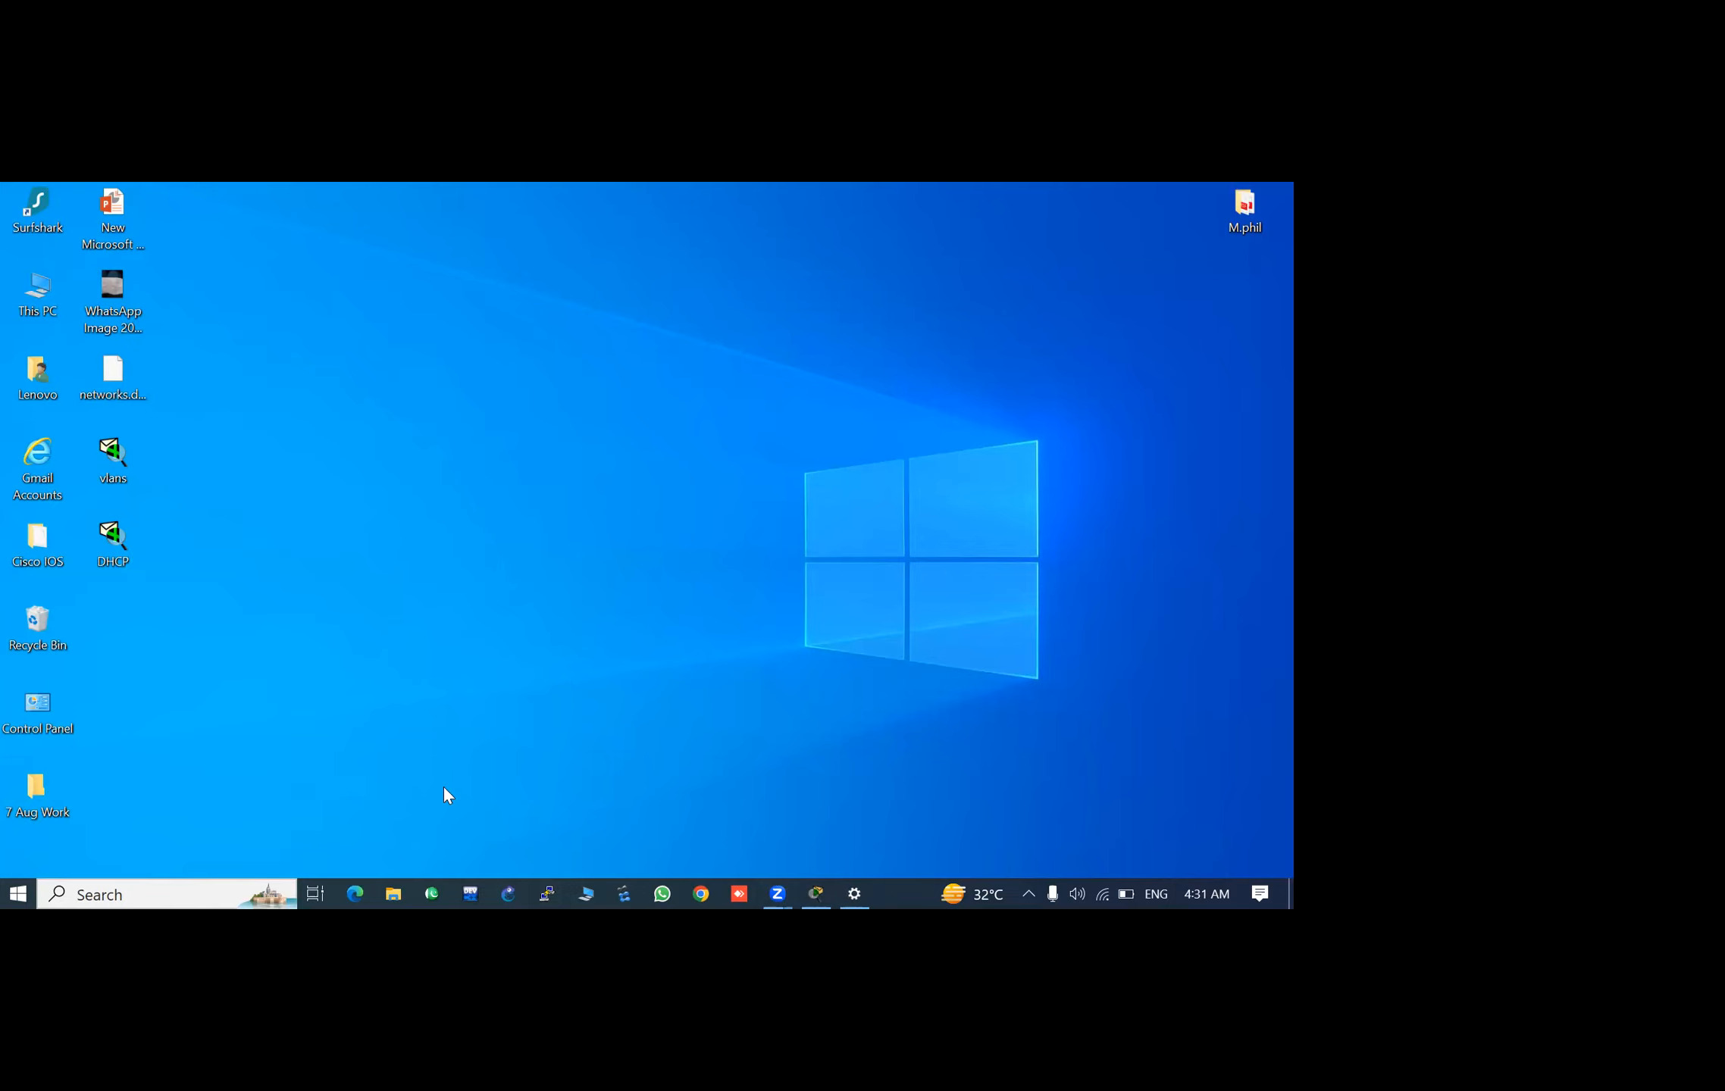
- In File Explorer, open the Ciscom Lectures folder inside the instructor's folder on Local Disk (E:) and look over its files
click(393, 897)
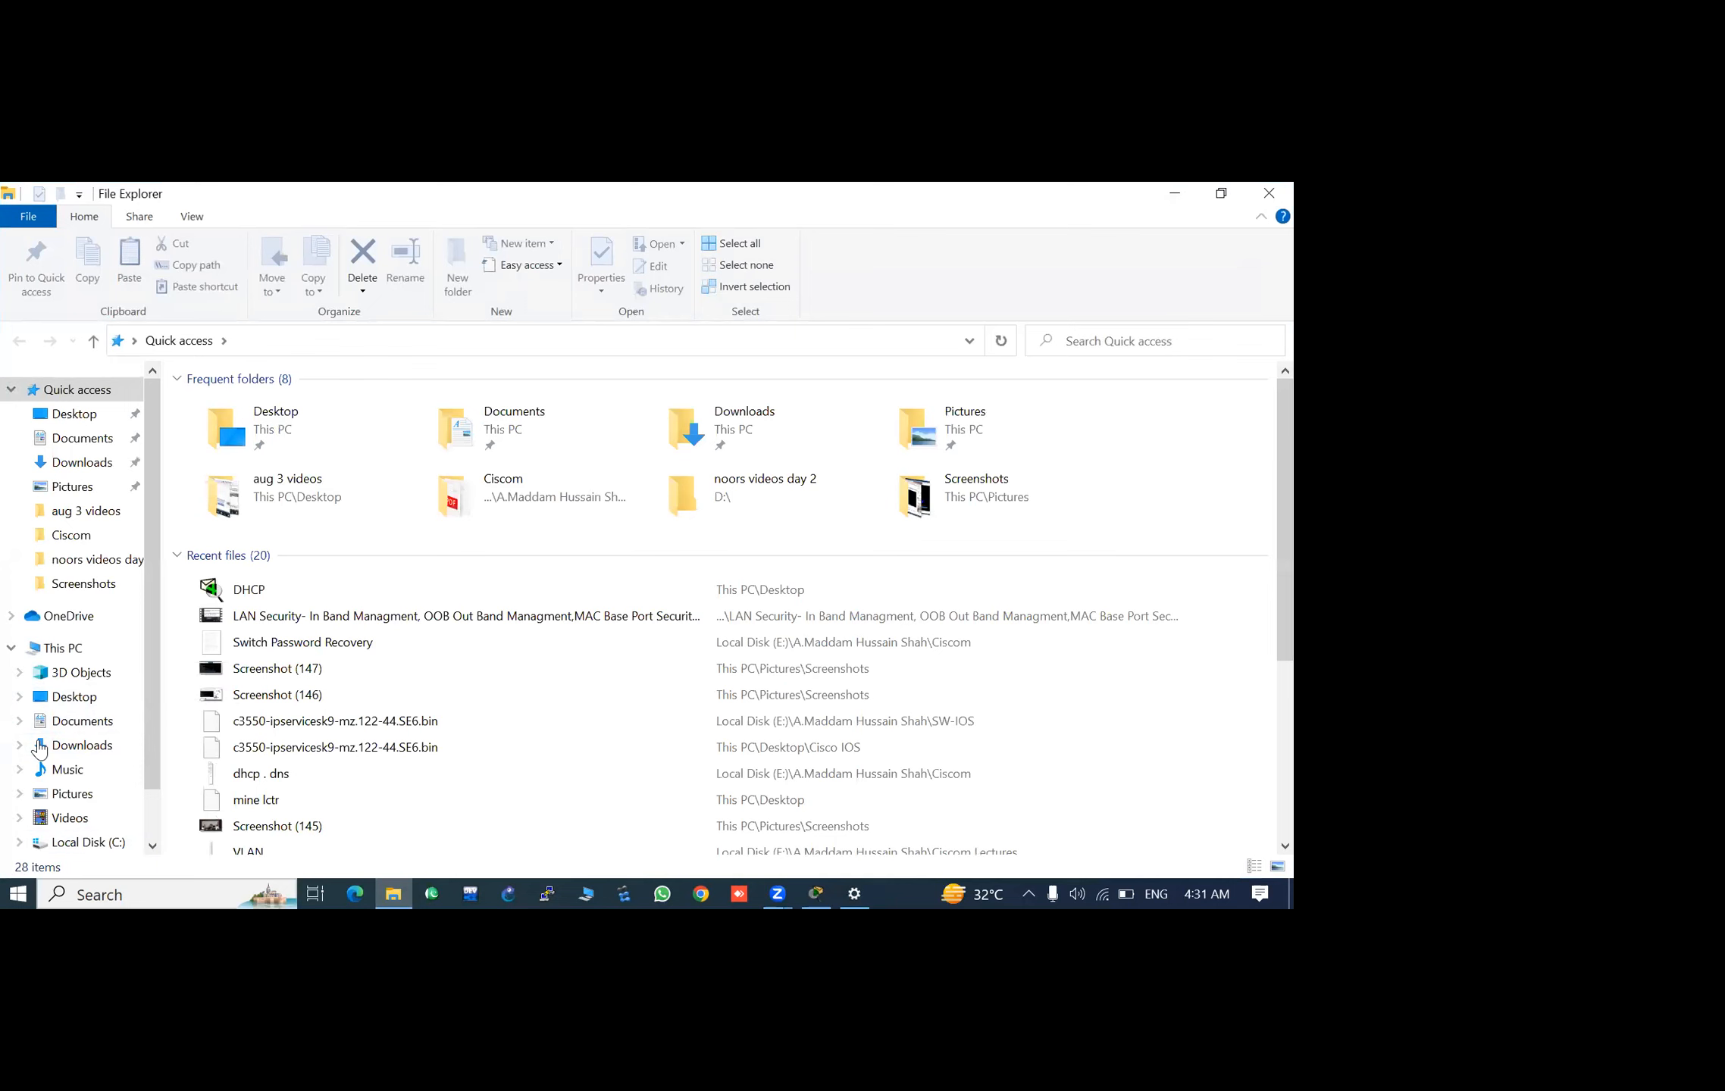
scroll(46, 755, down, 1)
click(87, 802)
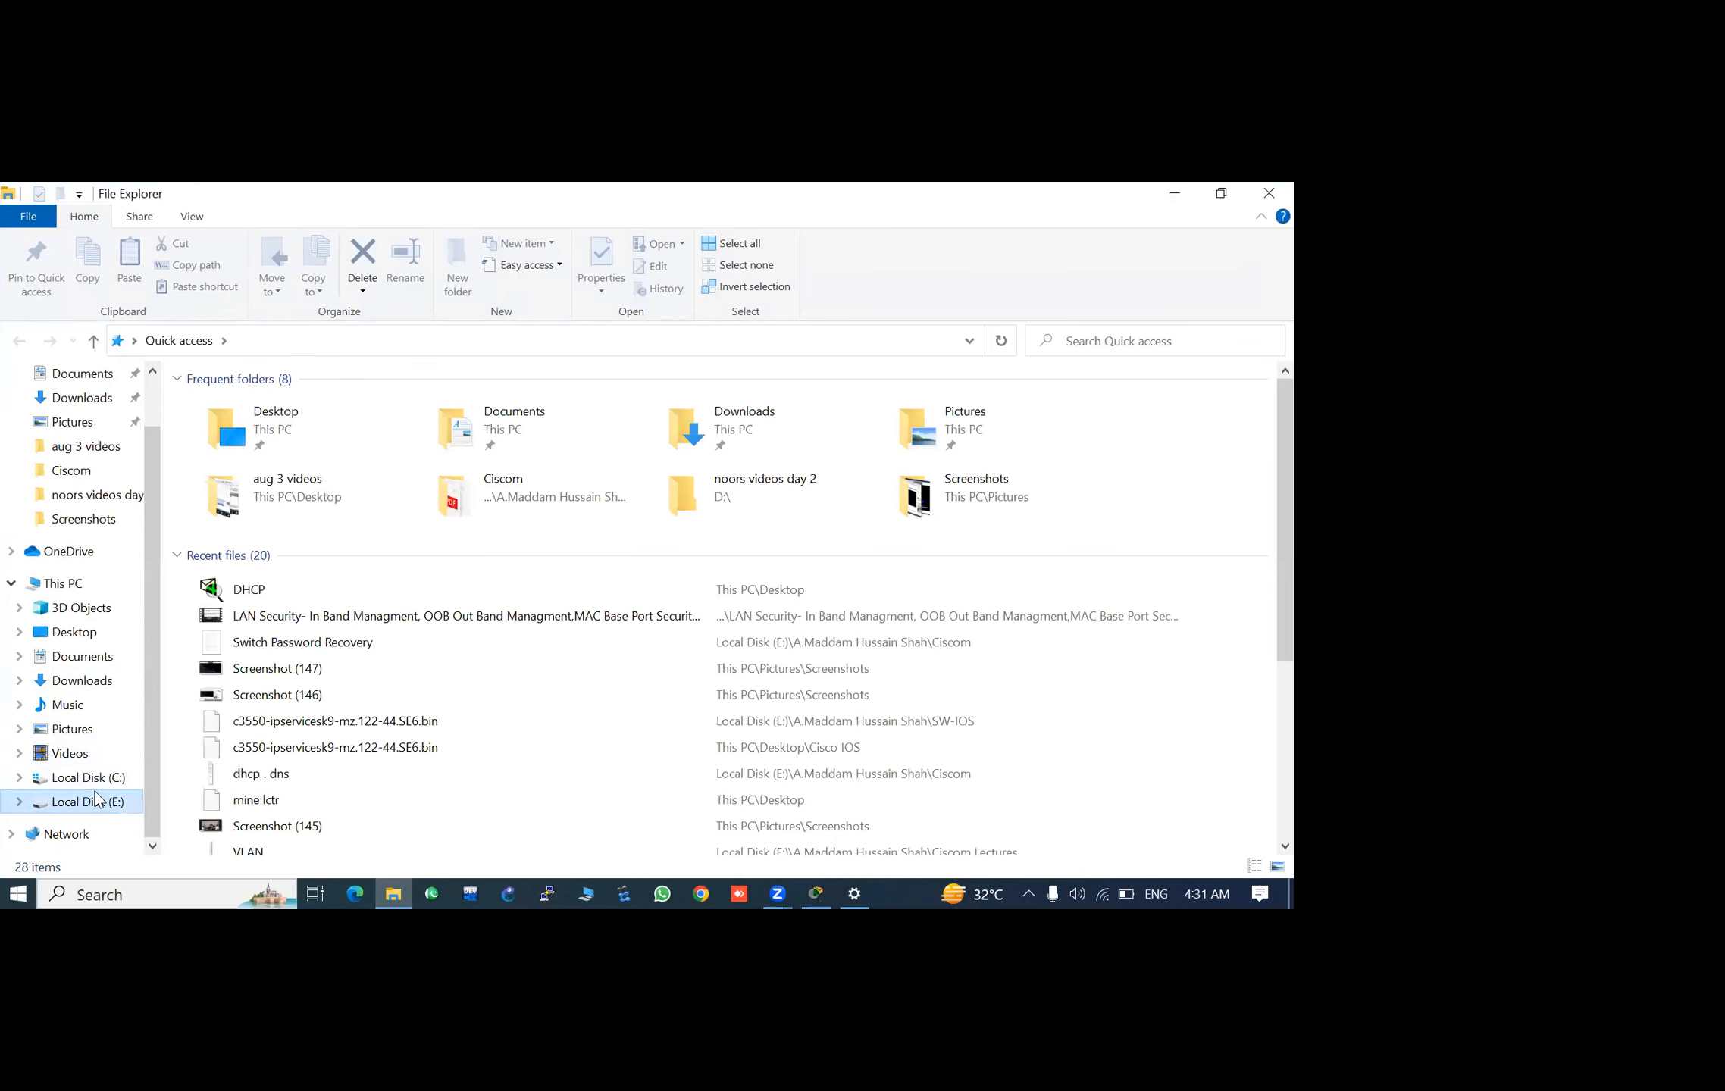
click(305, 404)
double_click(304, 404)
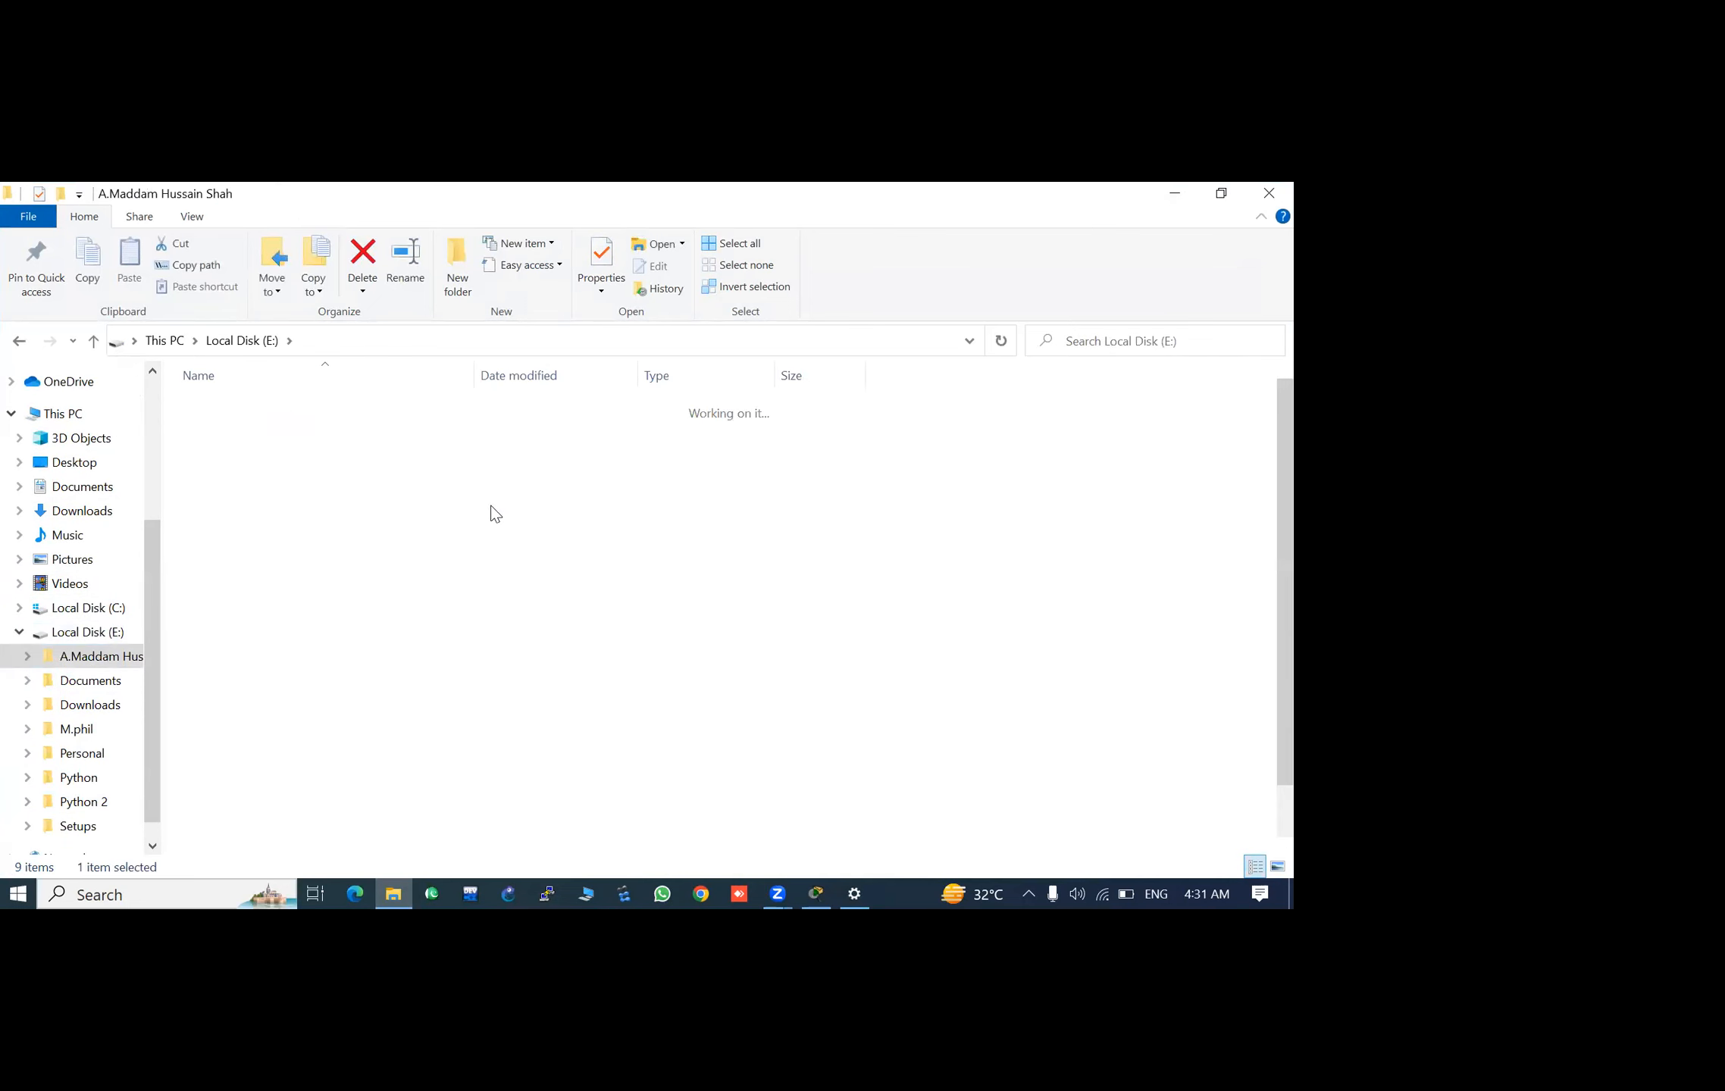
scroll(455, 550, down, 1)
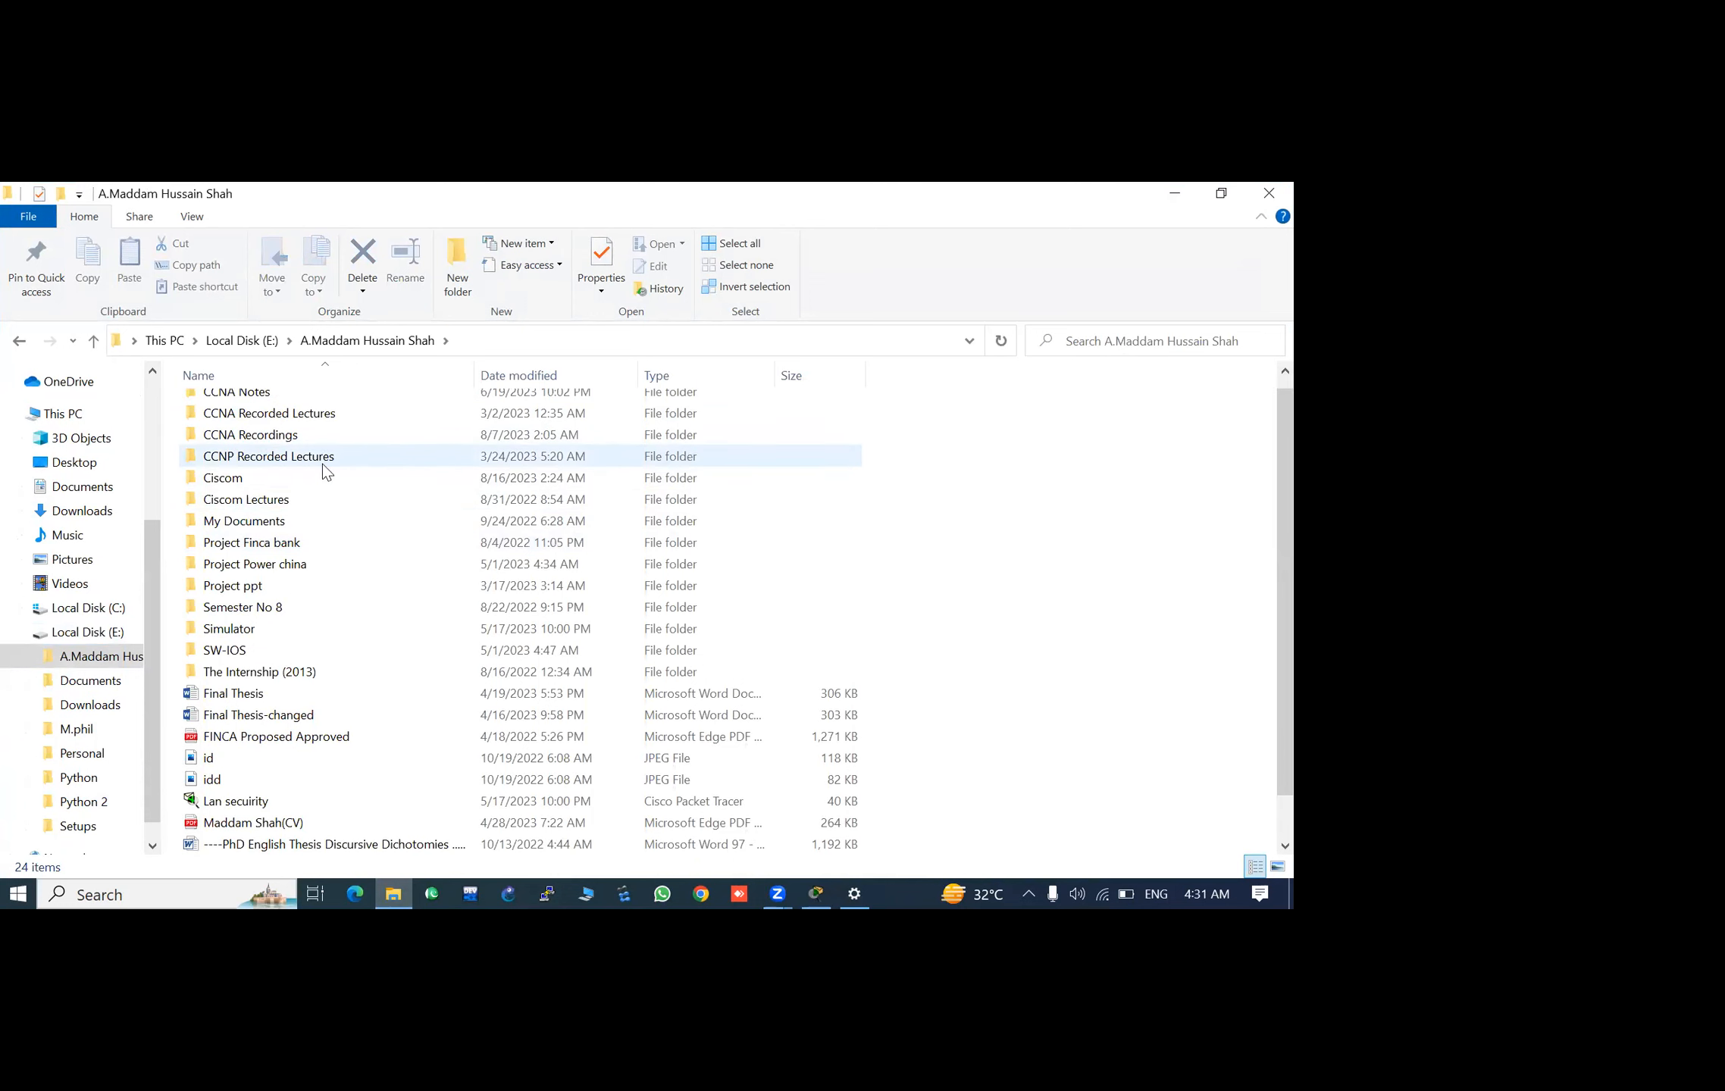
double_click(288, 505)
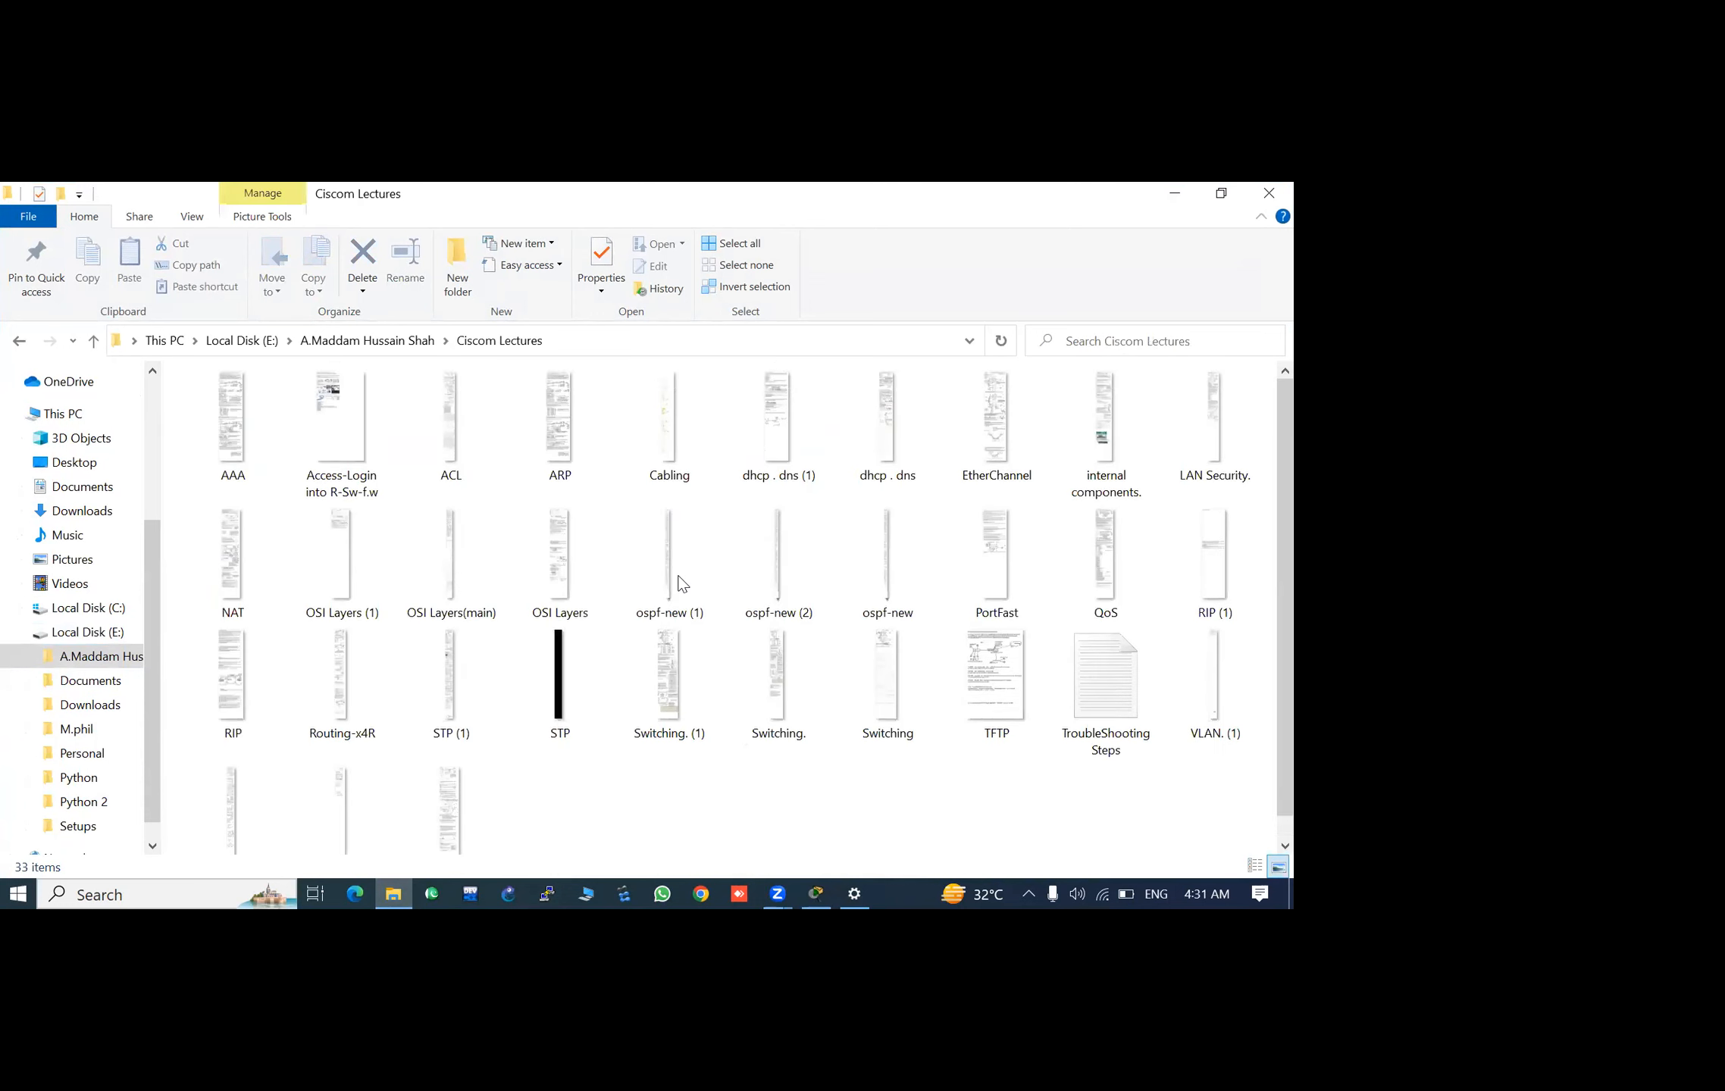
scroll(705, 550, down, 1)
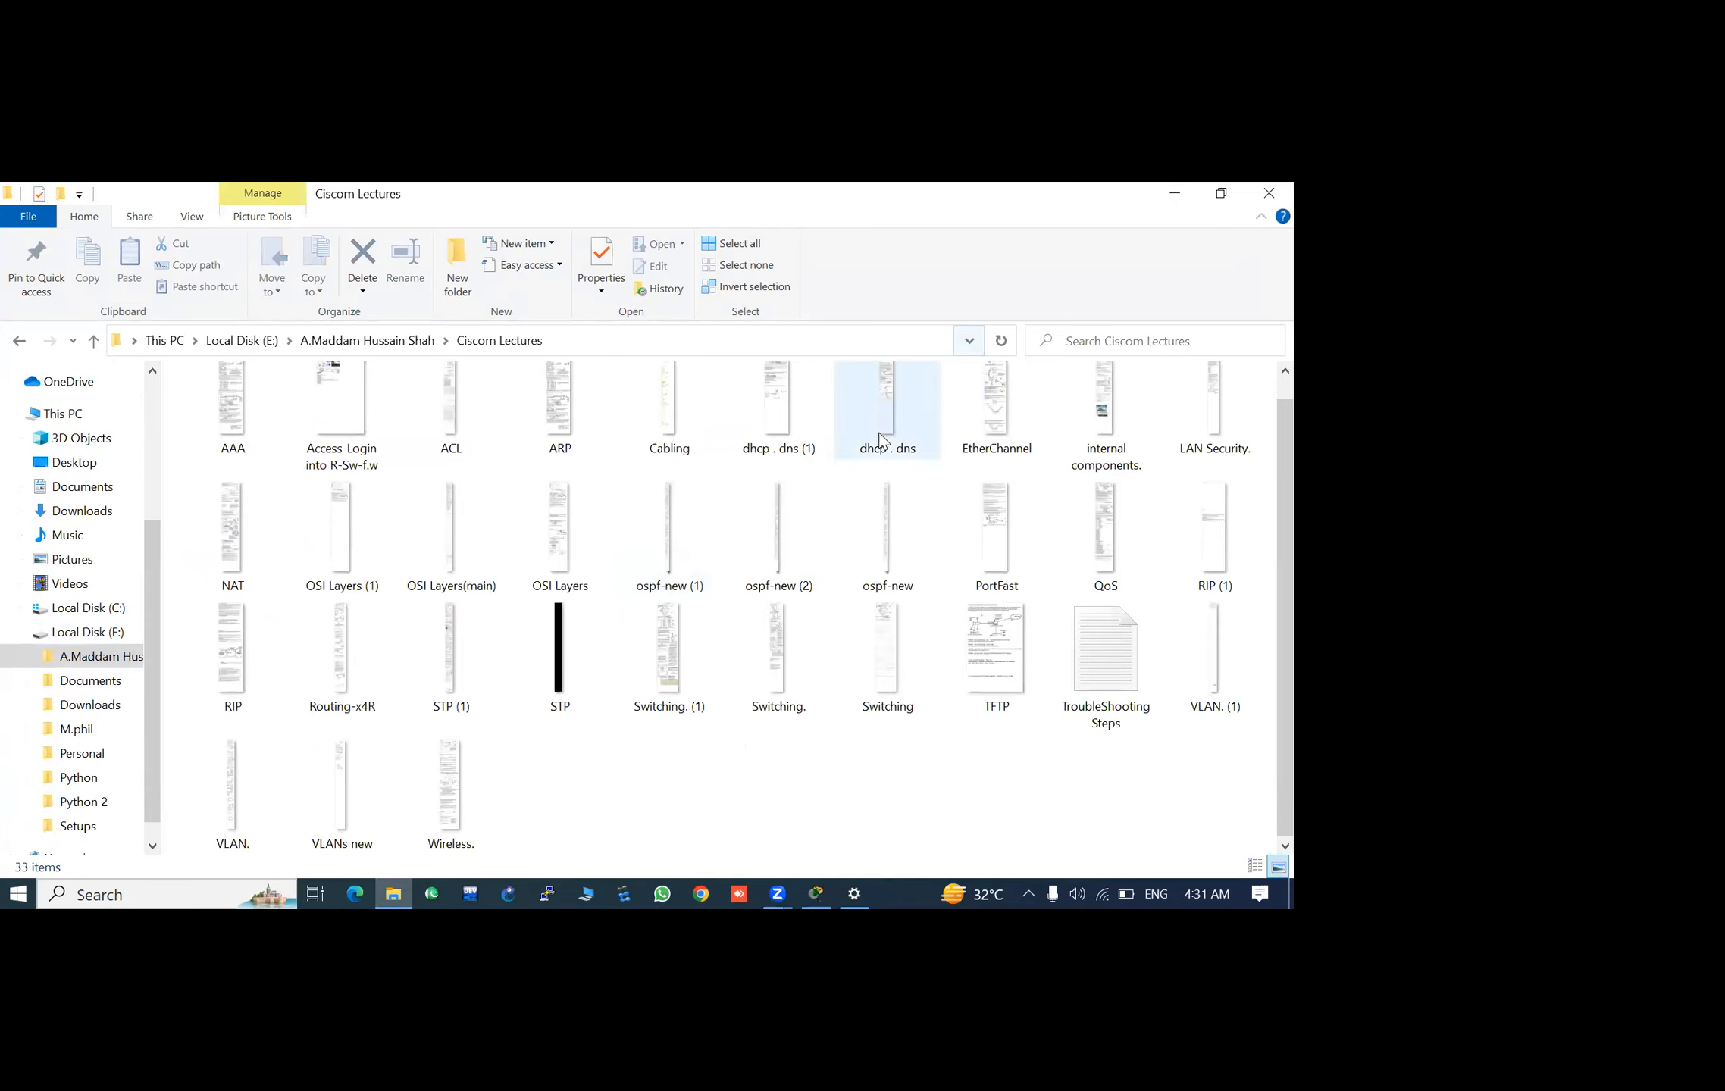
scroll(868, 409, up, 1)
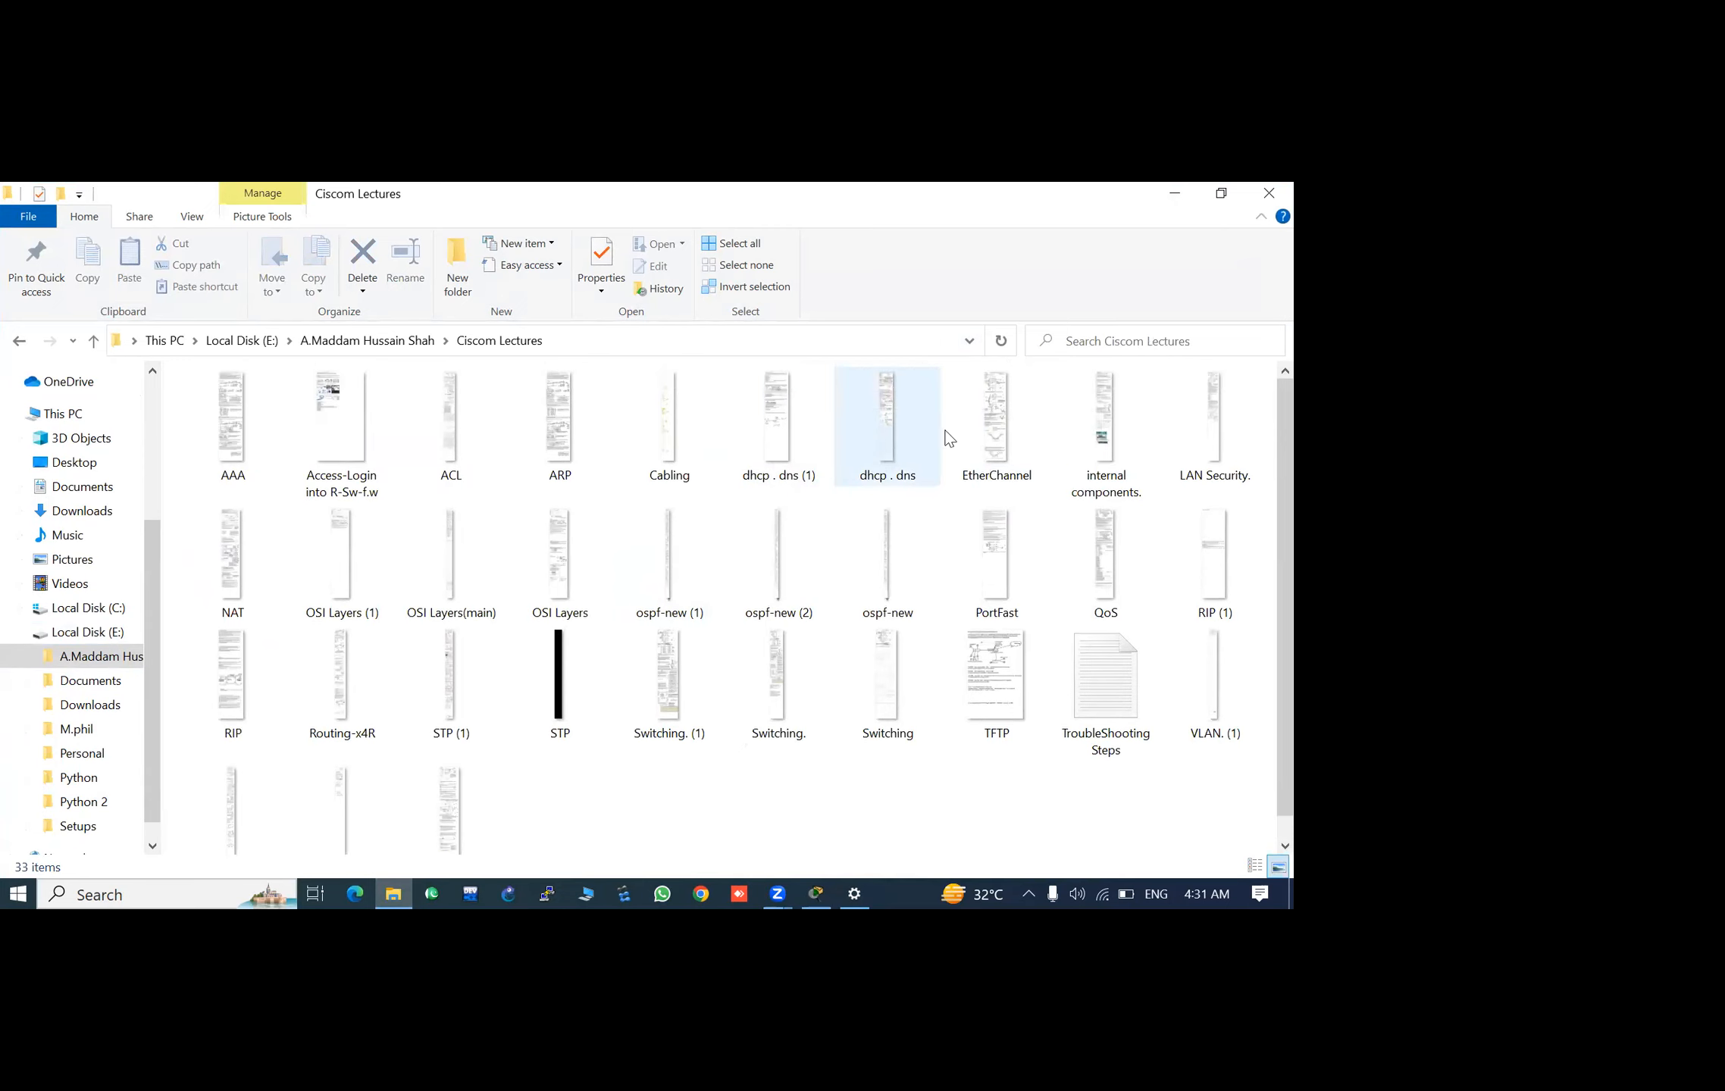
- Open the "dhcp . dns" notes image in Paint and select the Pencil tool
right_click(870, 411)
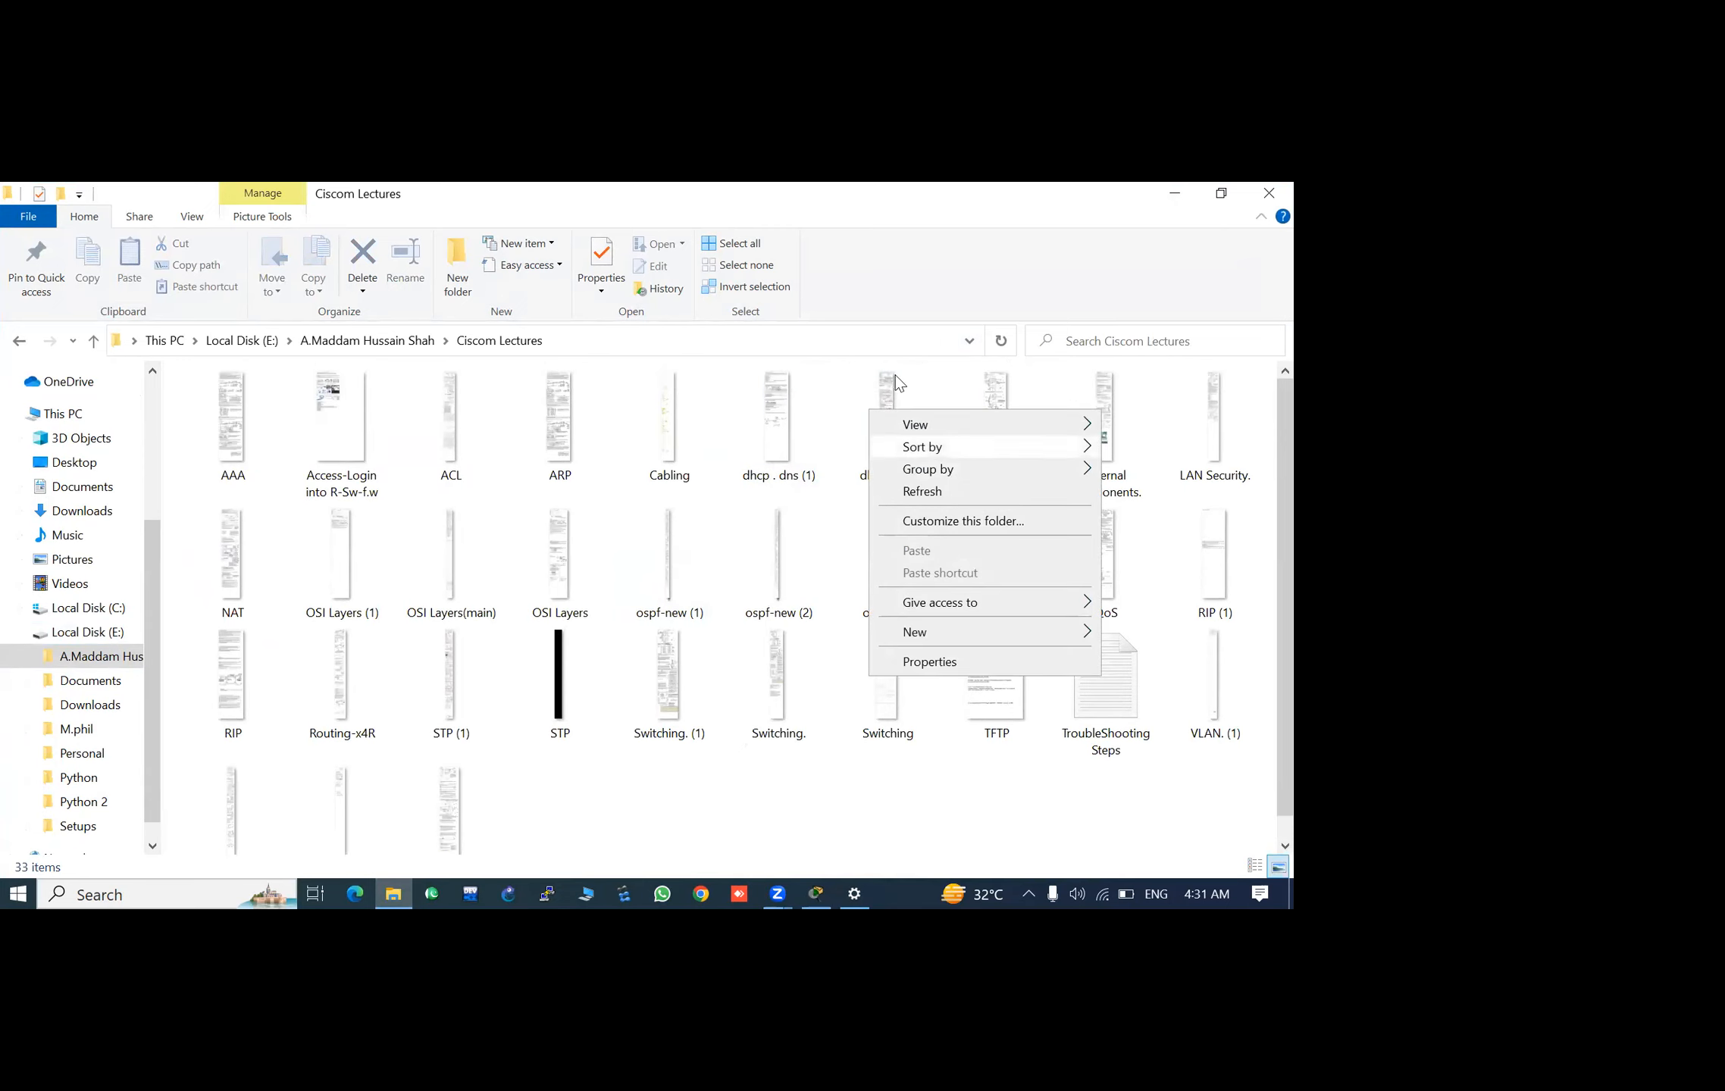
click(859, 456)
right_click(861, 463)
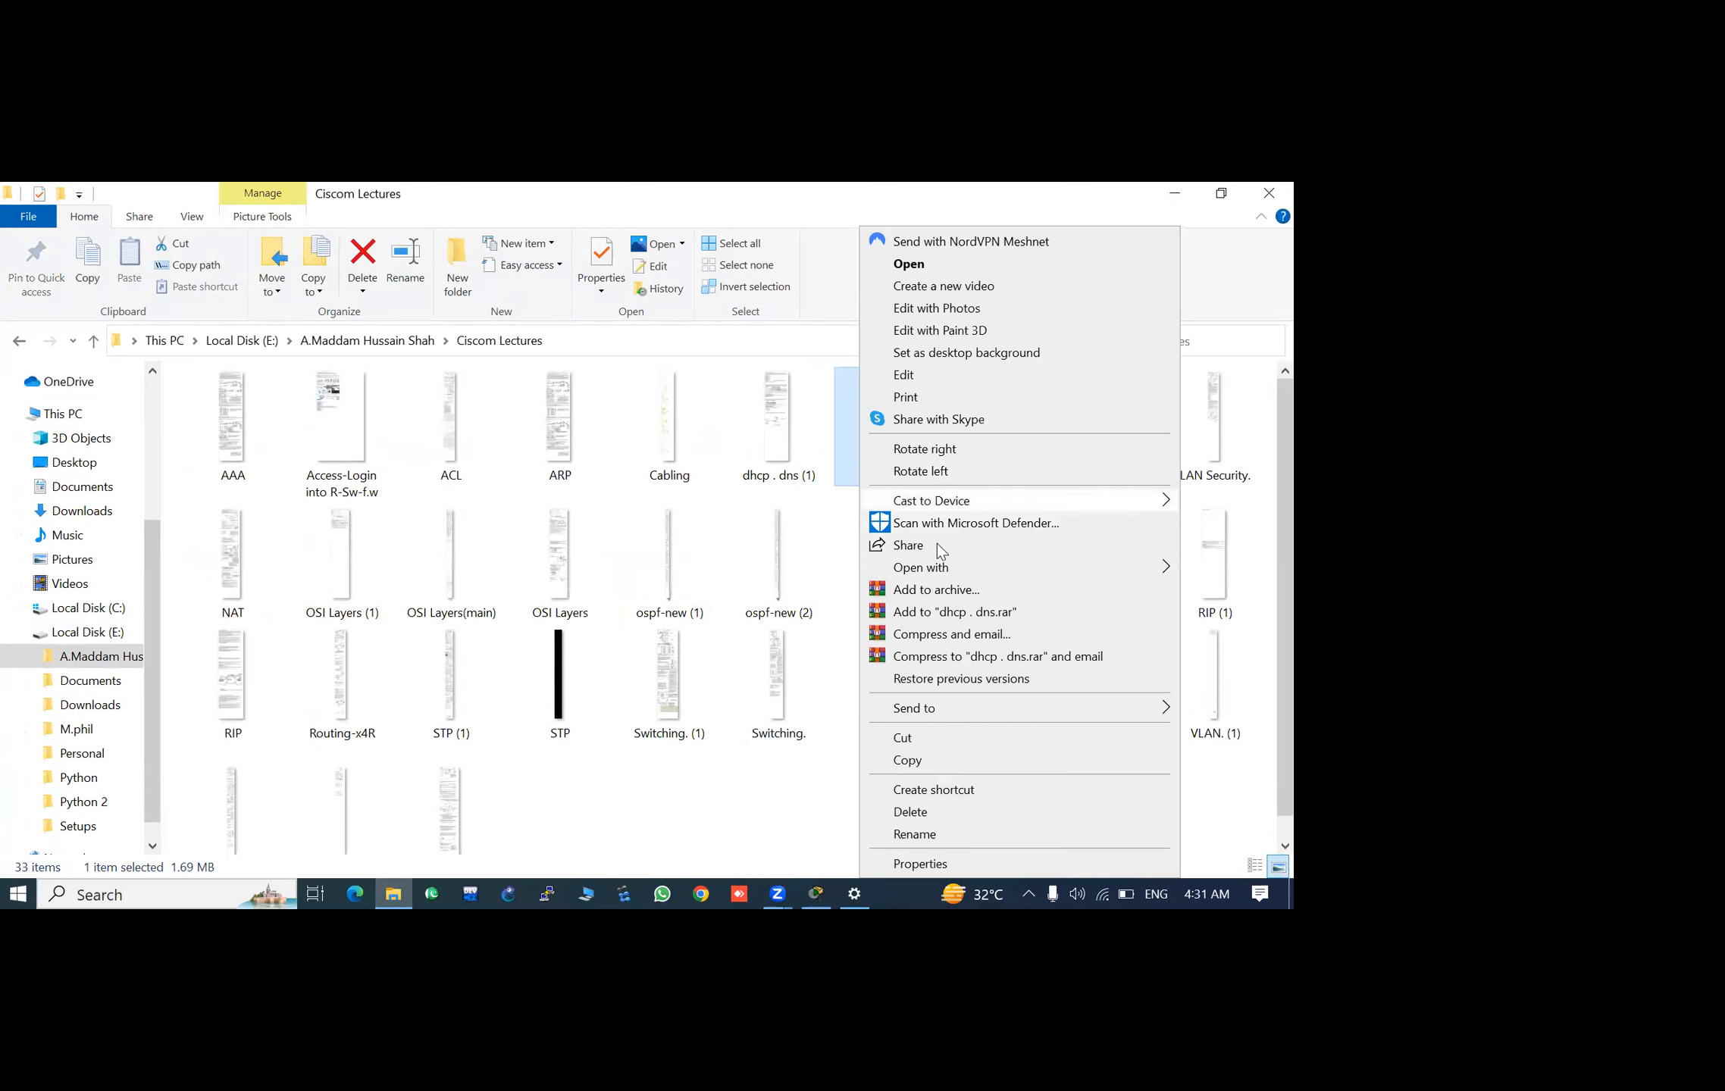
mouse_move(936, 567)
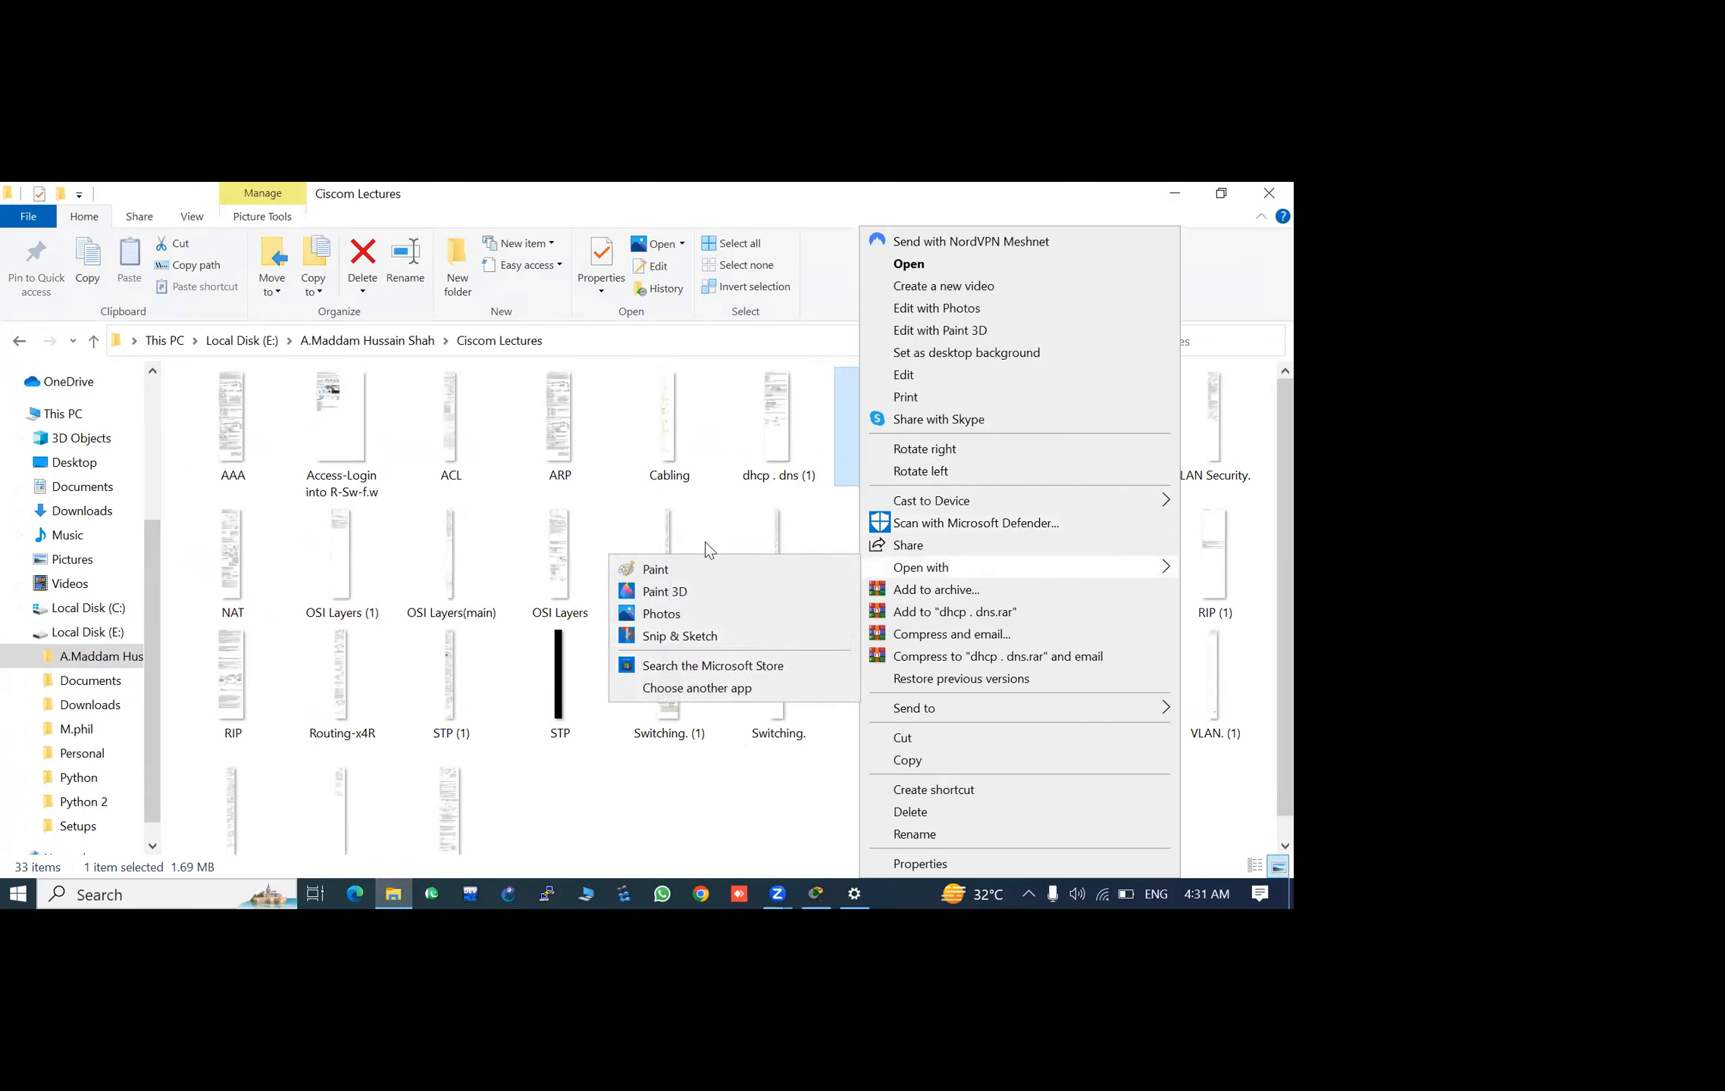
click(682, 568)
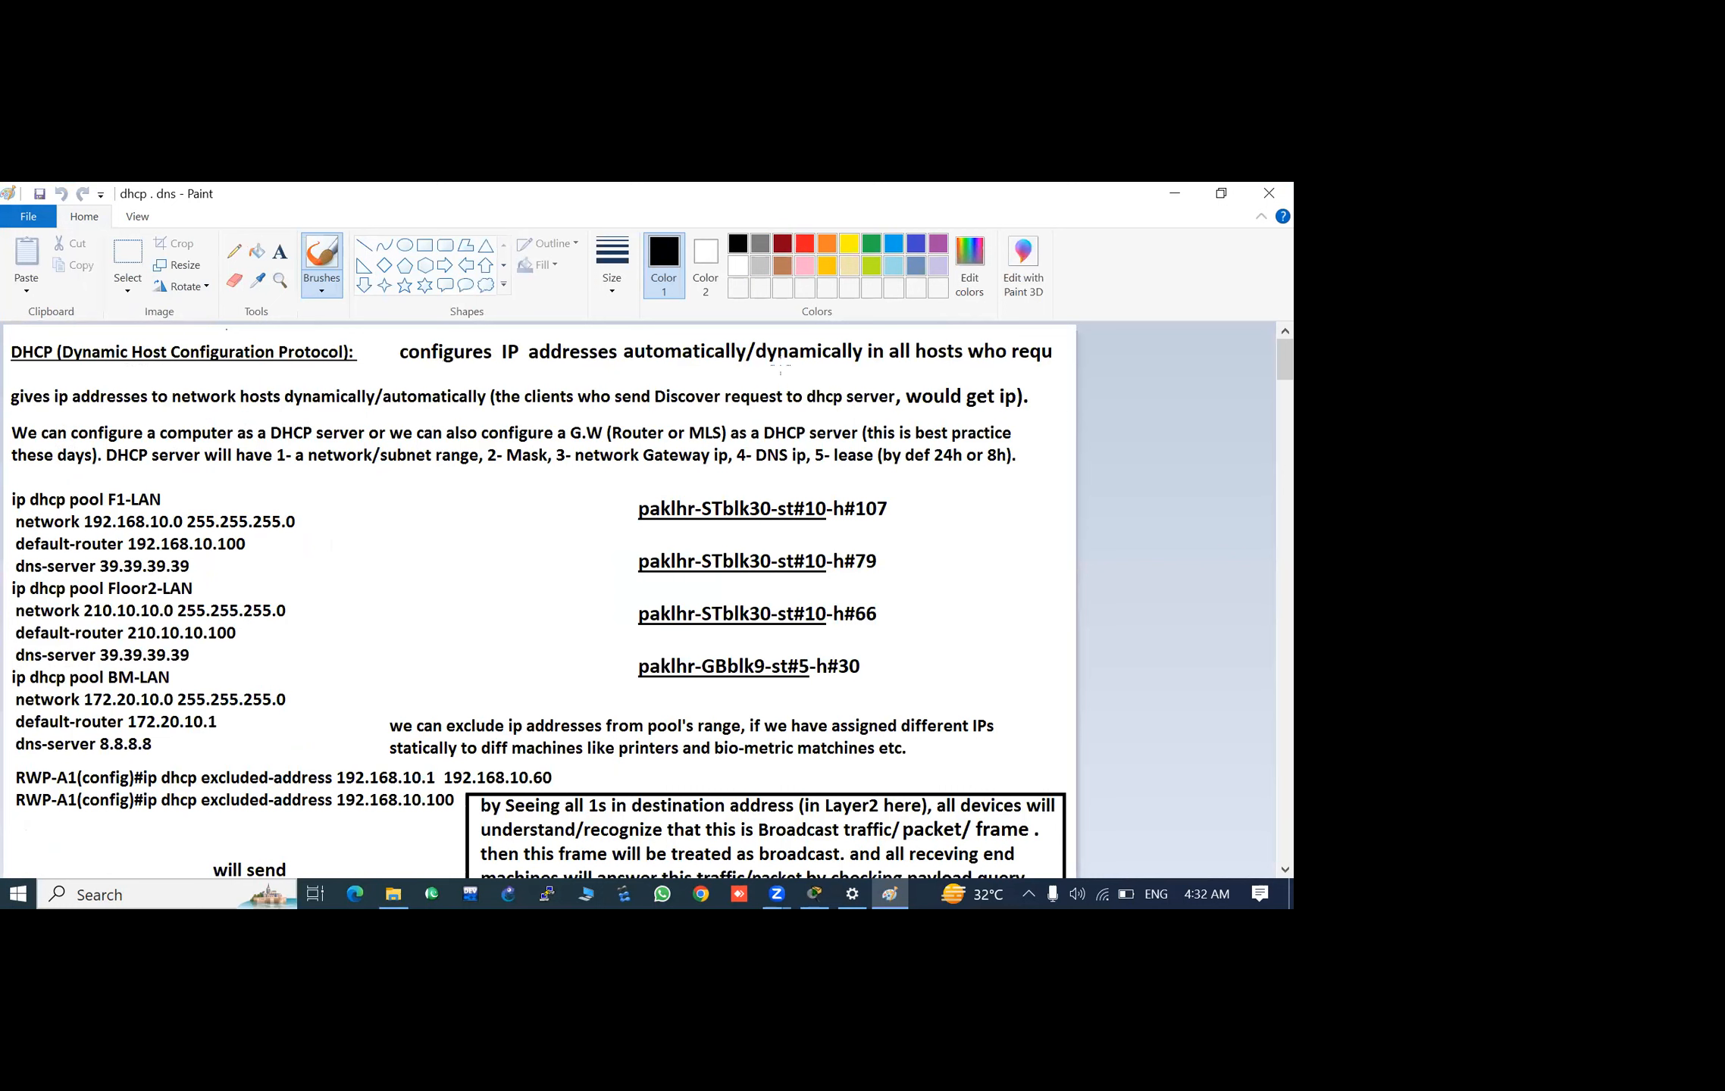
click(234, 251)
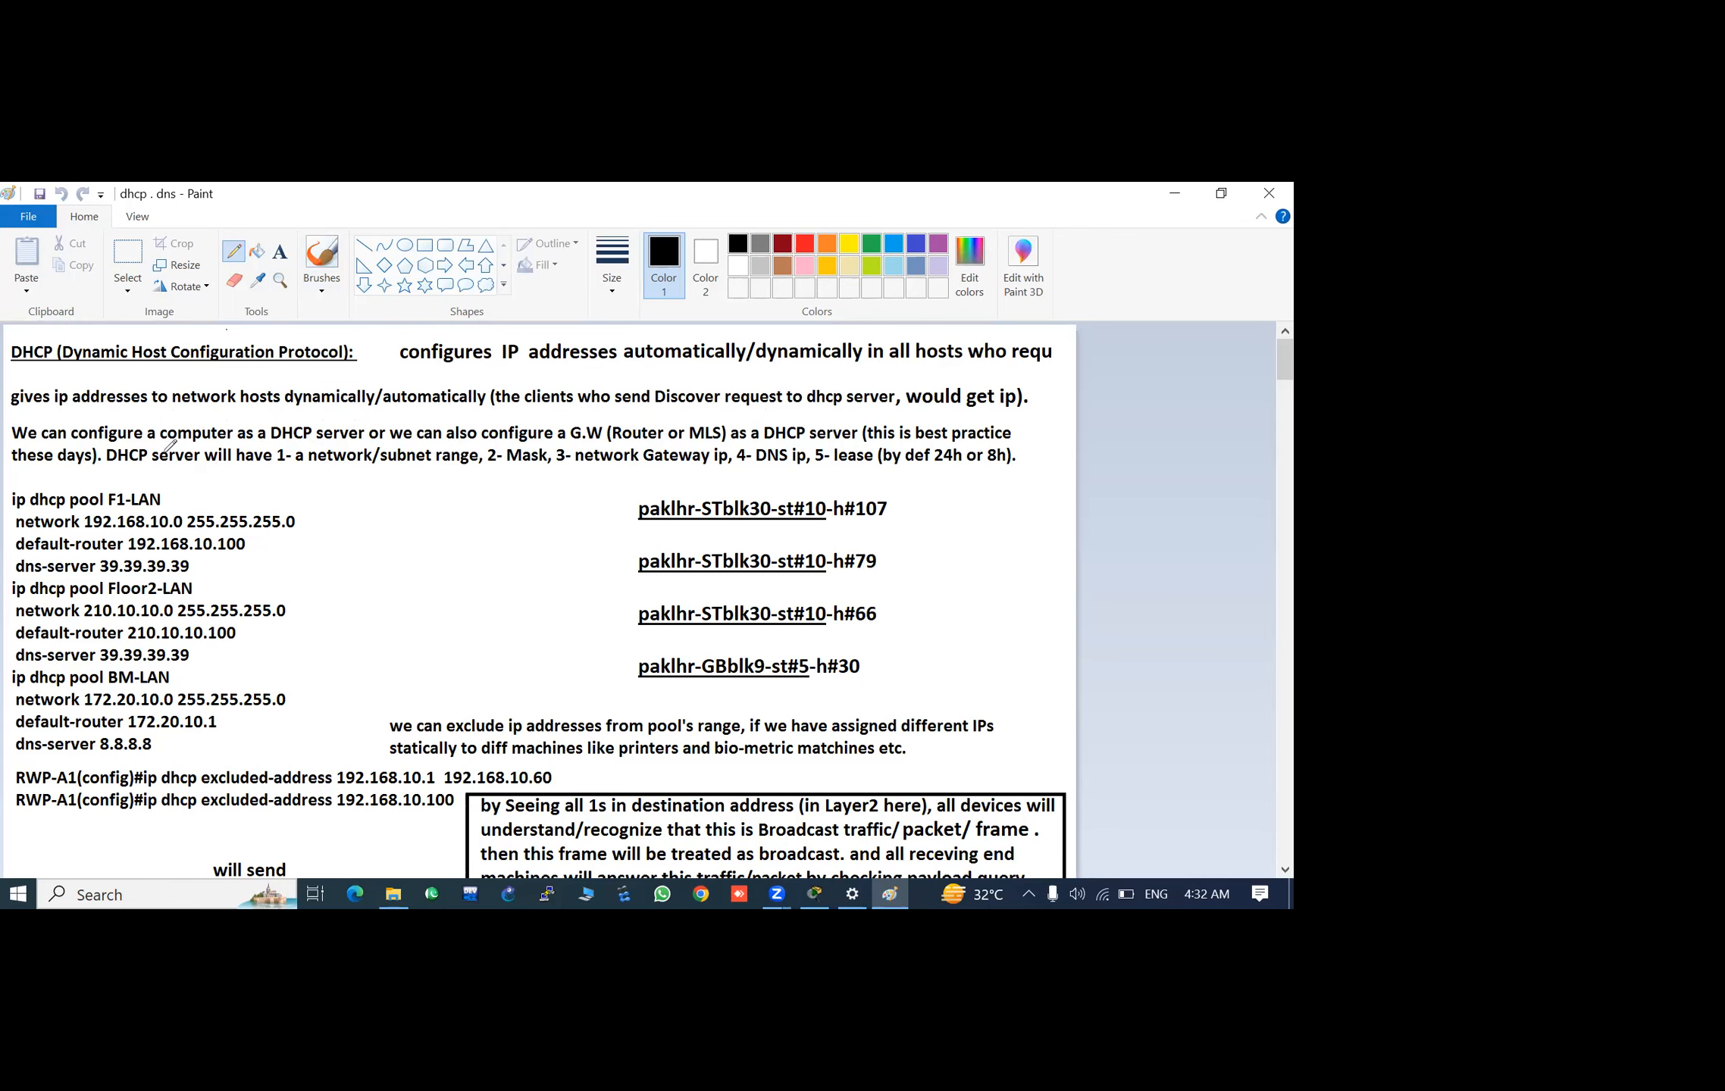
- Look through the notes on the DHCP DORA process, address reservation and DNS name resolution
scroll(170, 445, down, 10)
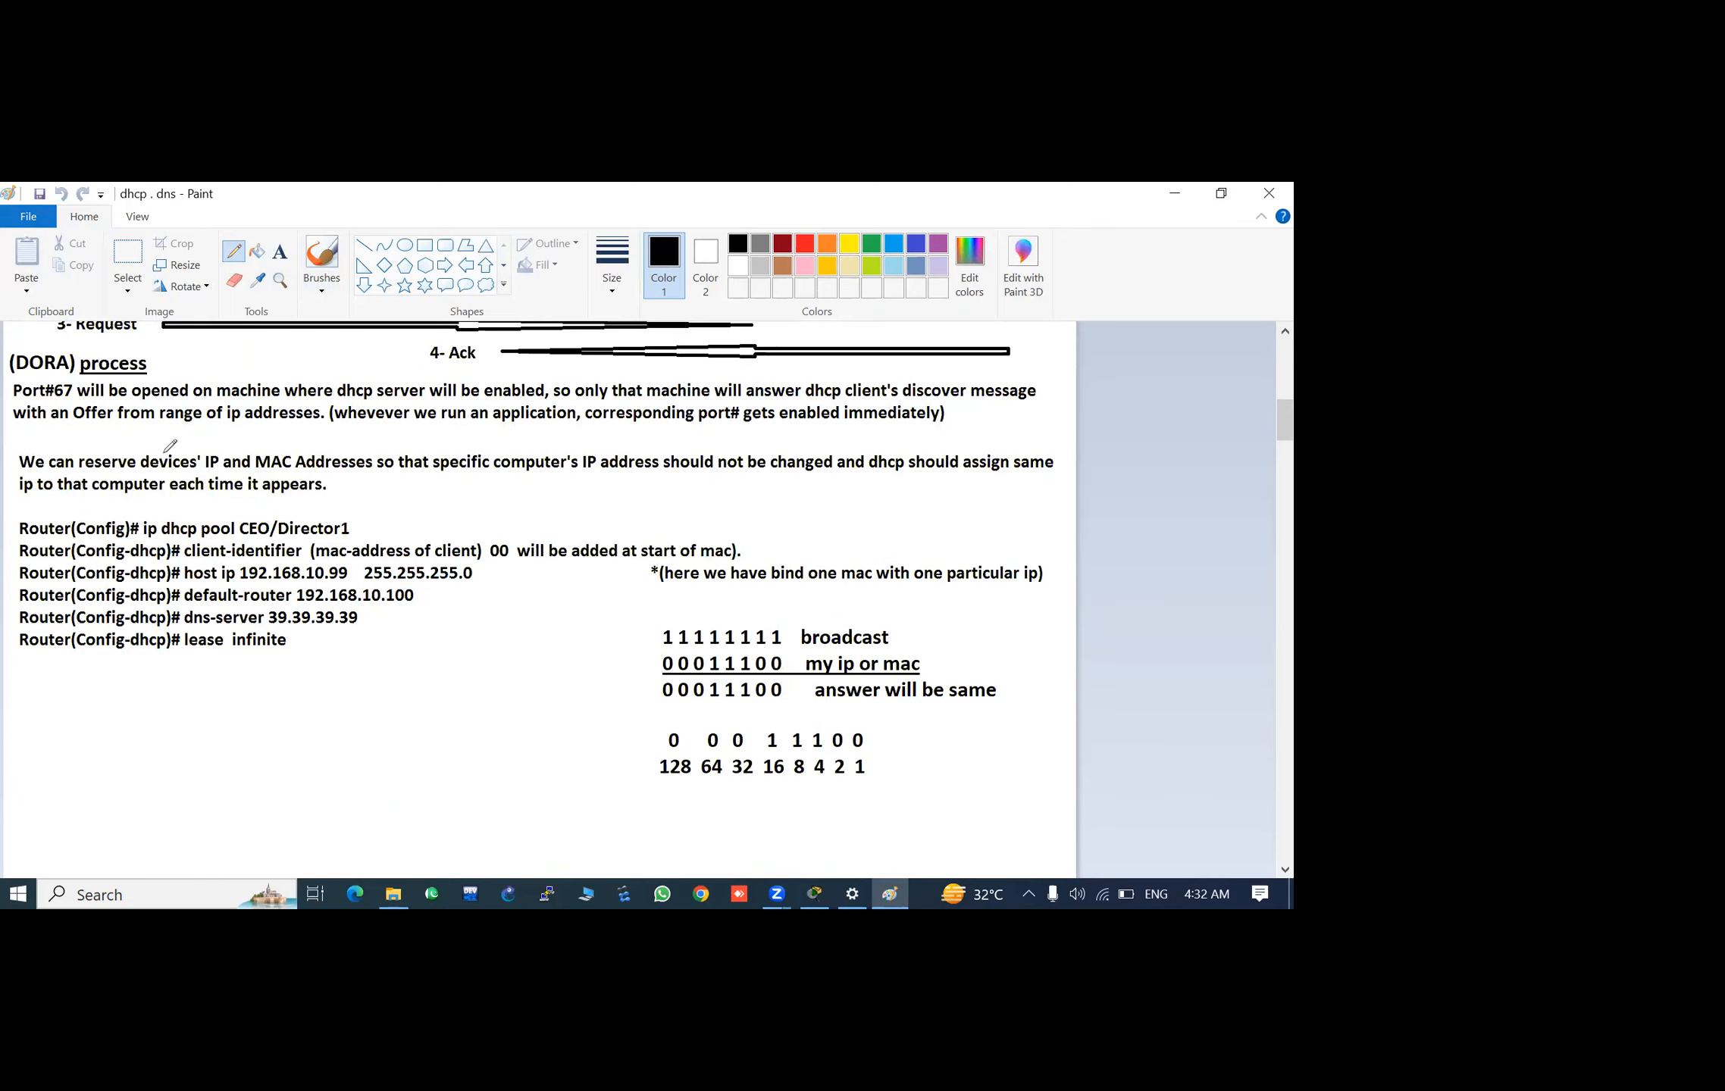
scroll(171, 446, up, 3)
scroll(170, 446, down, 8)
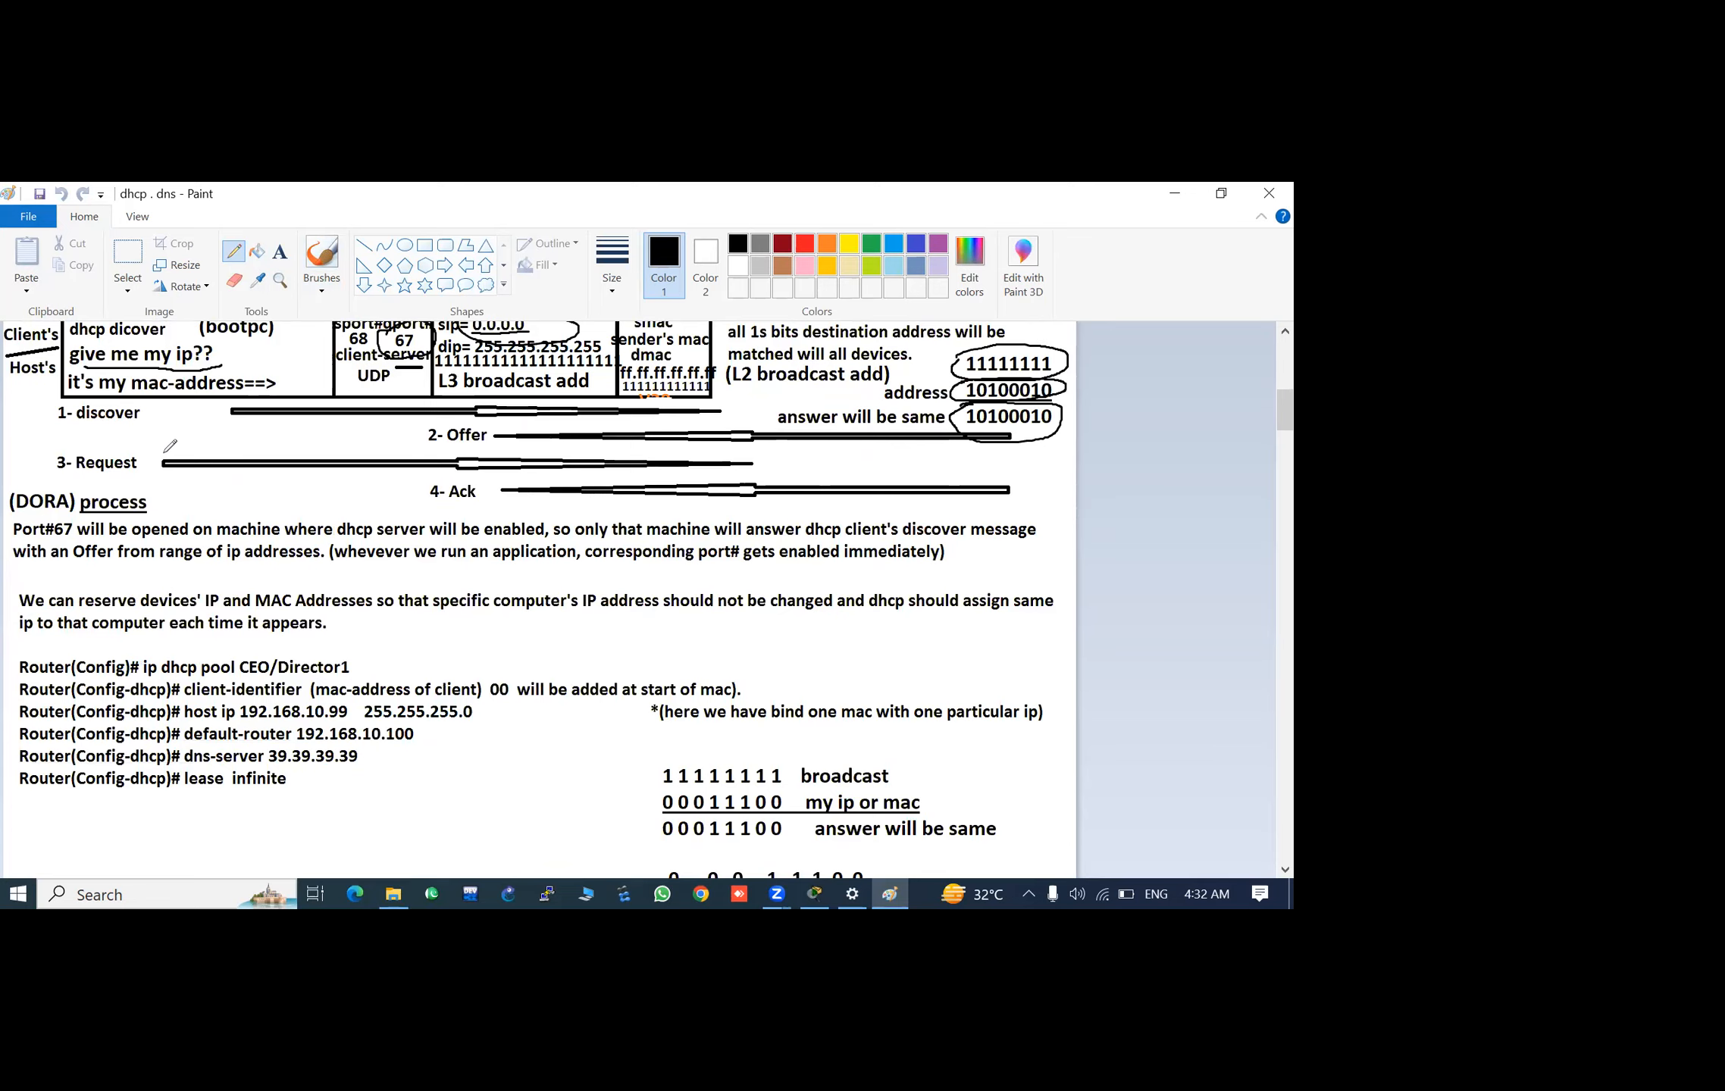
scroll(170, 445, up, 4)
scroll(170, 445, up, 2)
scroll(170, 446, down, 20)
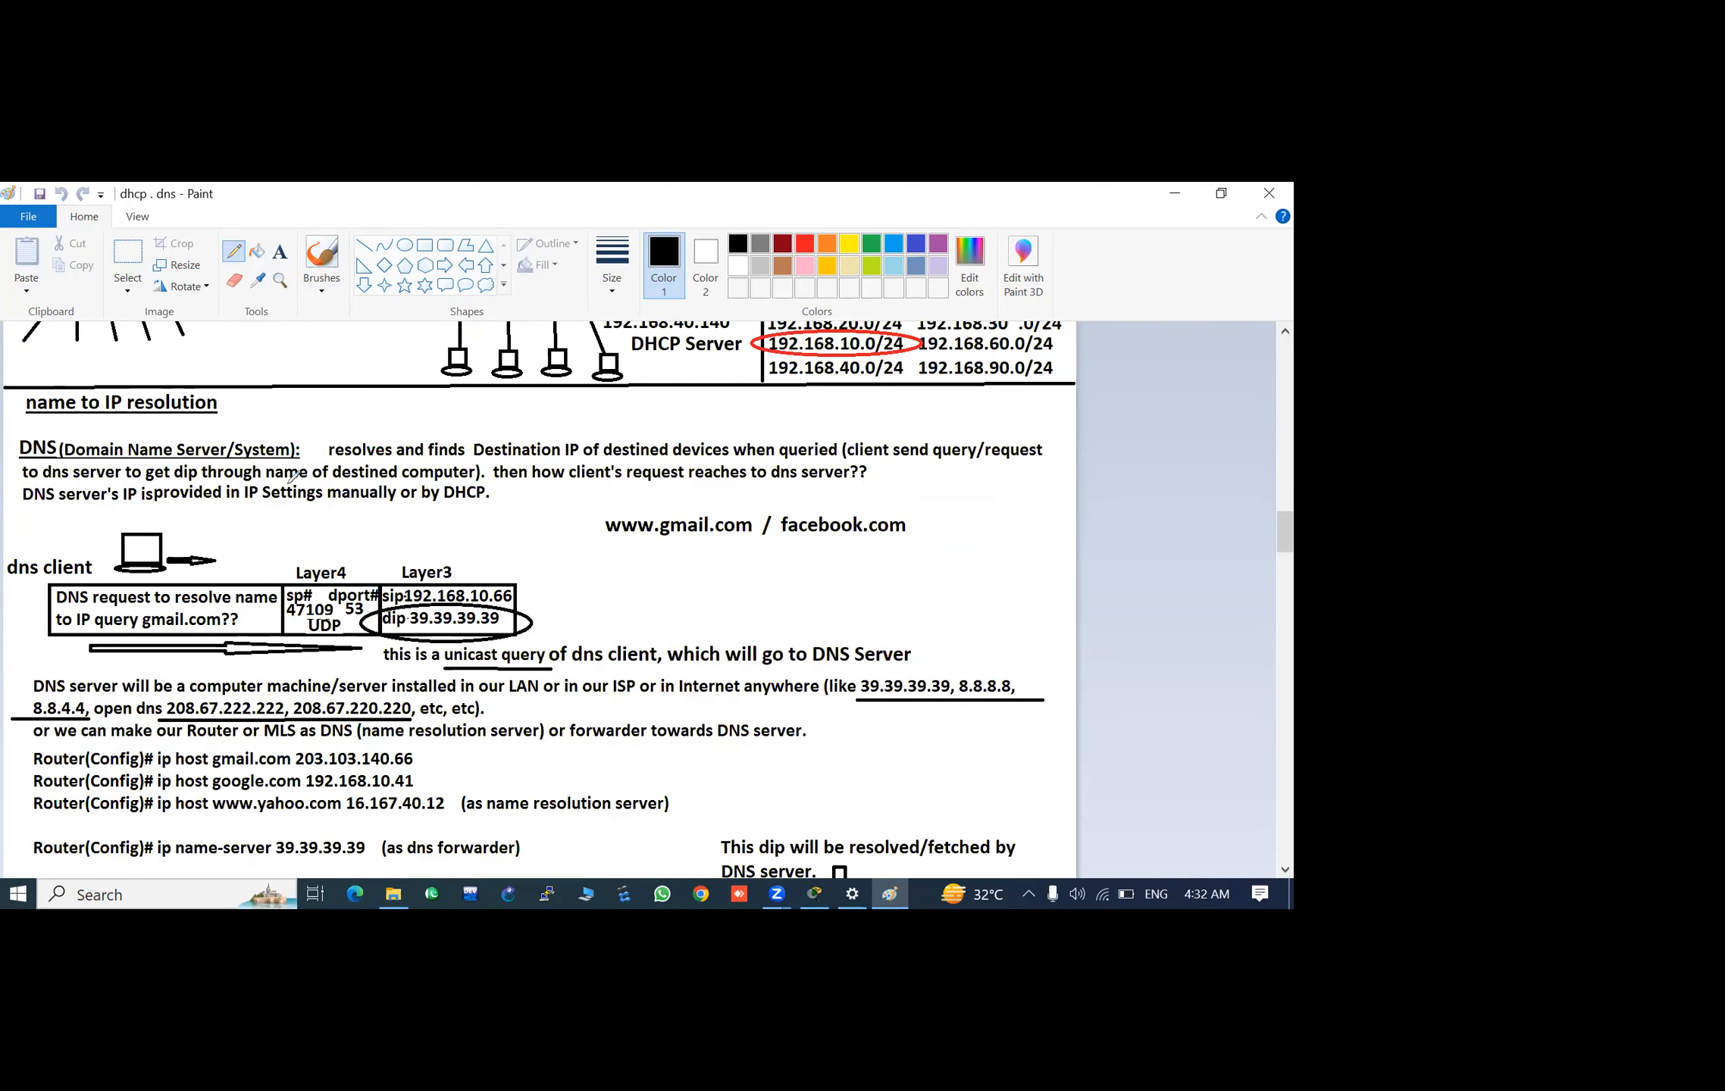
- Minimize the Paint notes and switch to the DHCP.pkt topology in Packet Tracer
scroll(385, 454, up, 20)
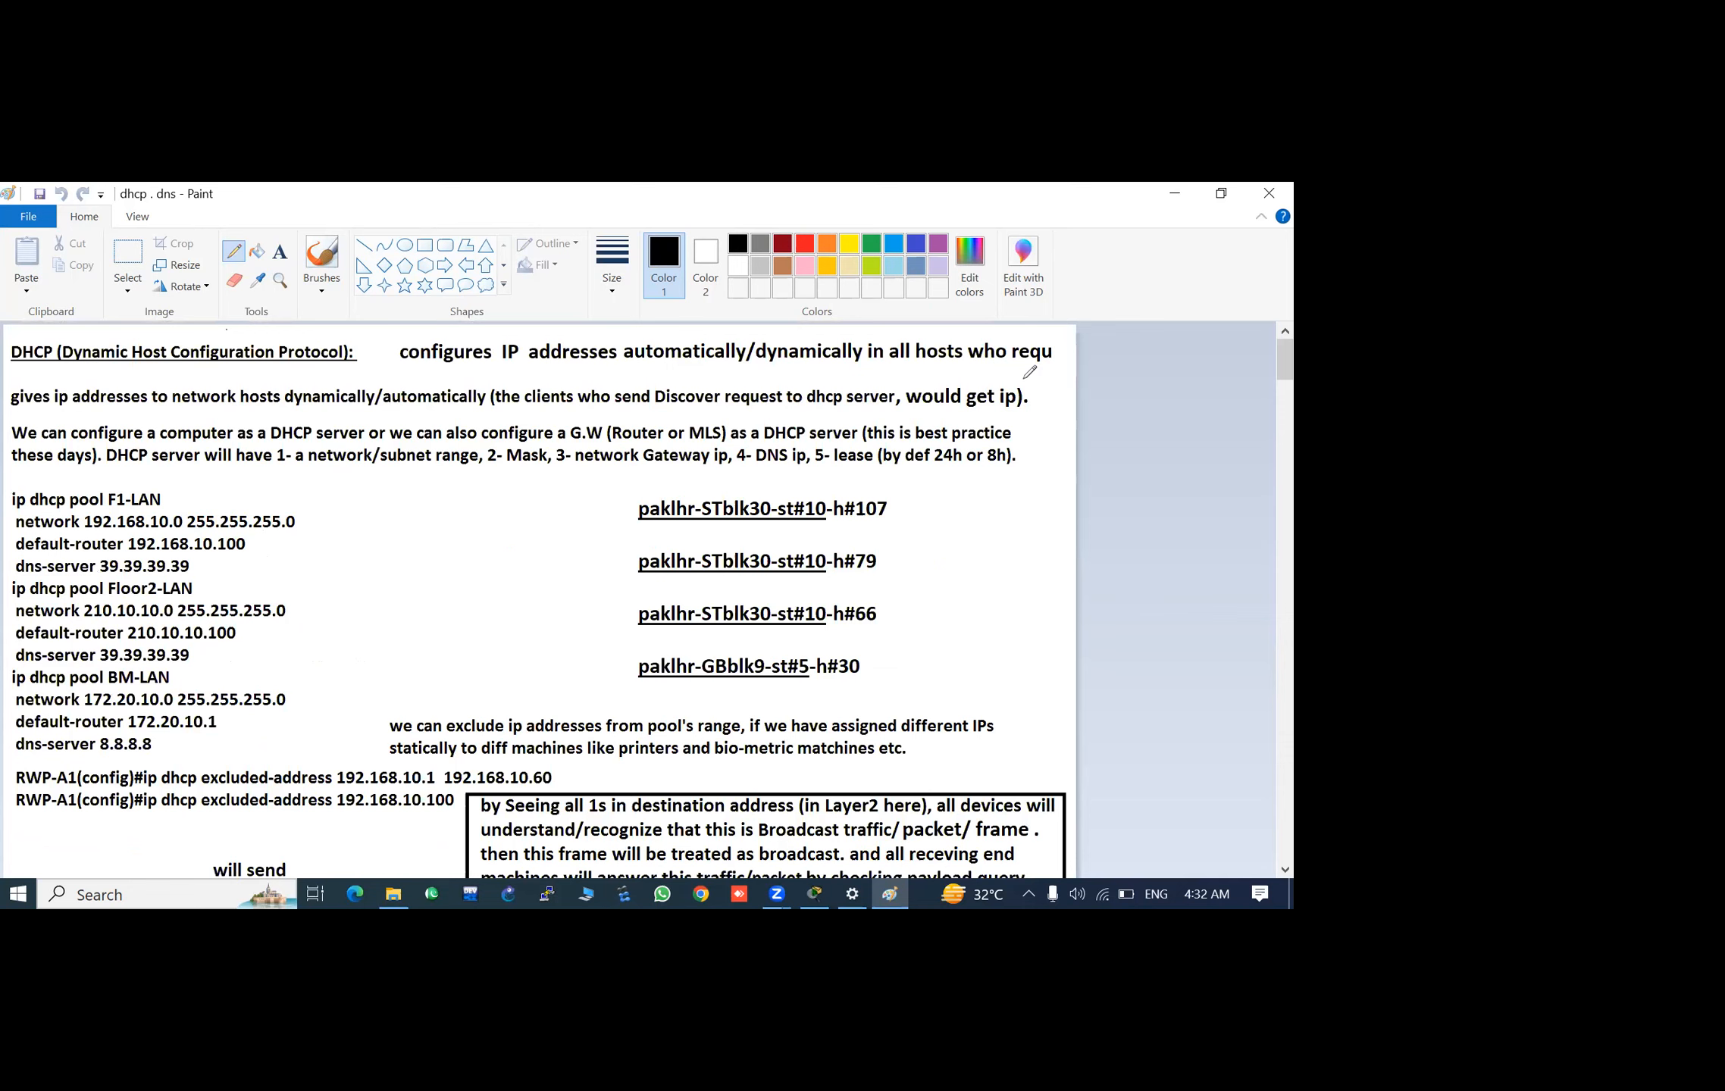
click(1175, 196)
click(1177, 198)
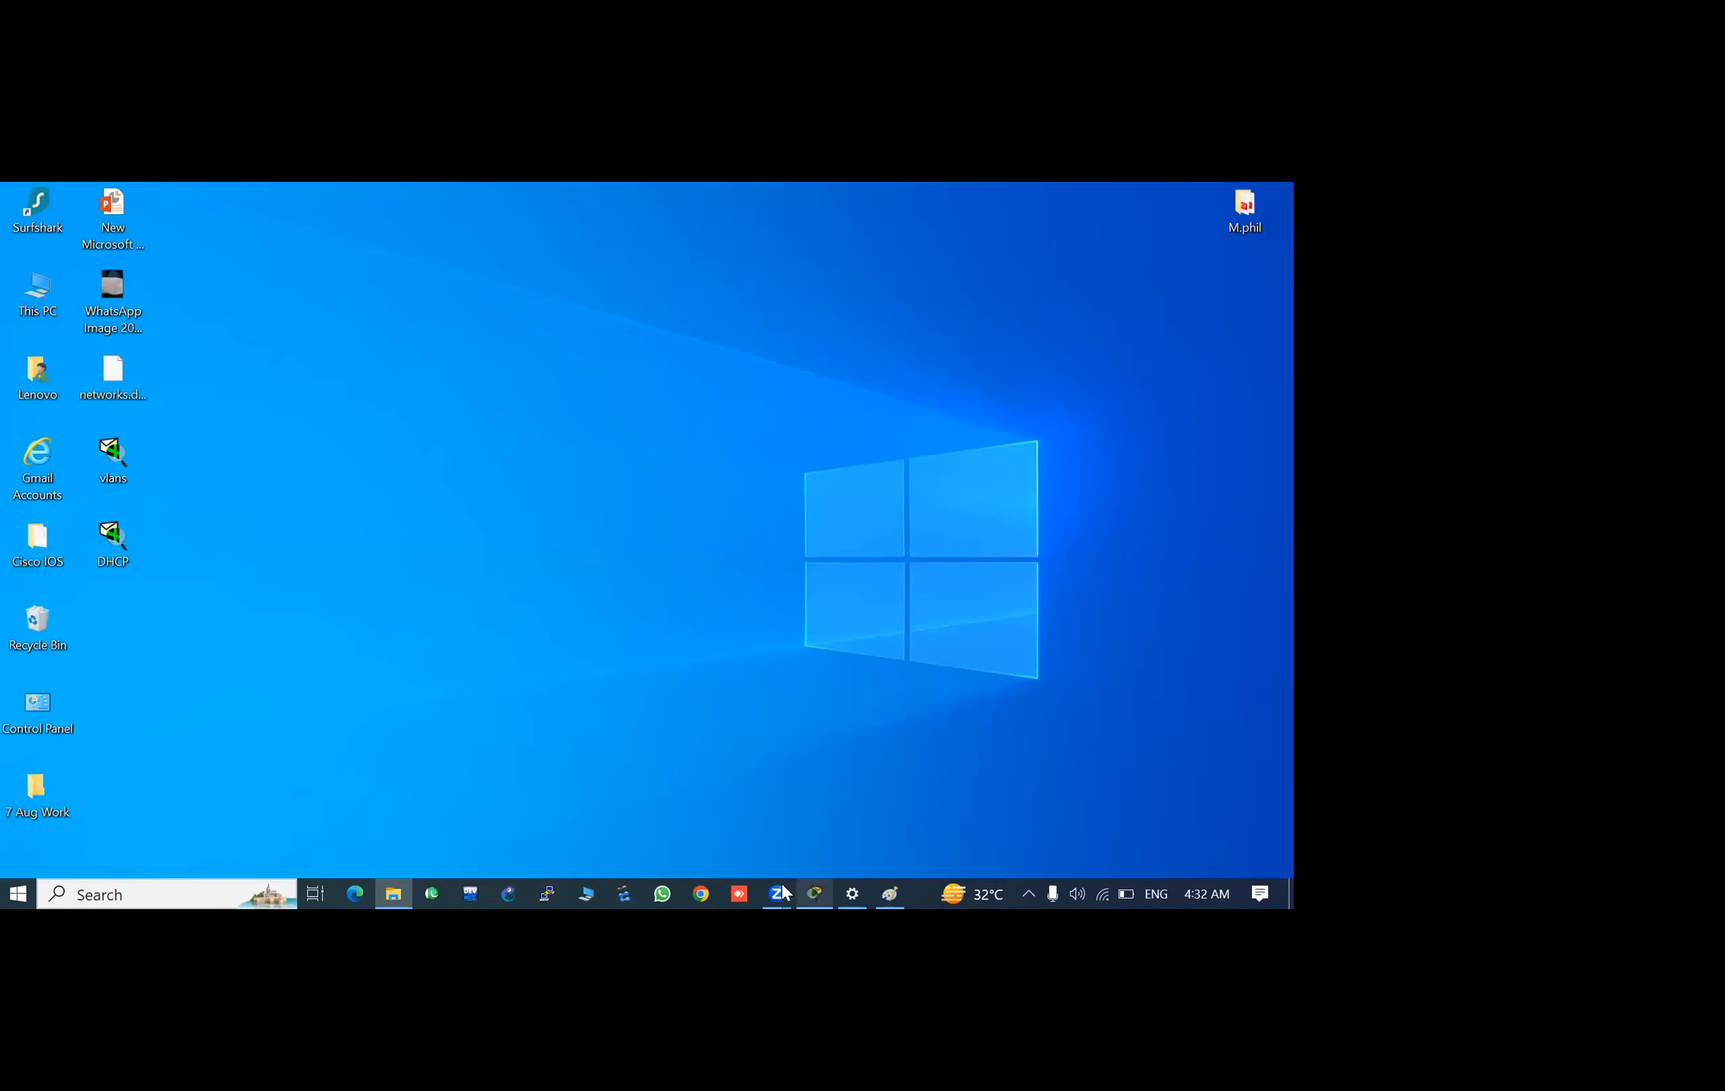
click(814, 896)
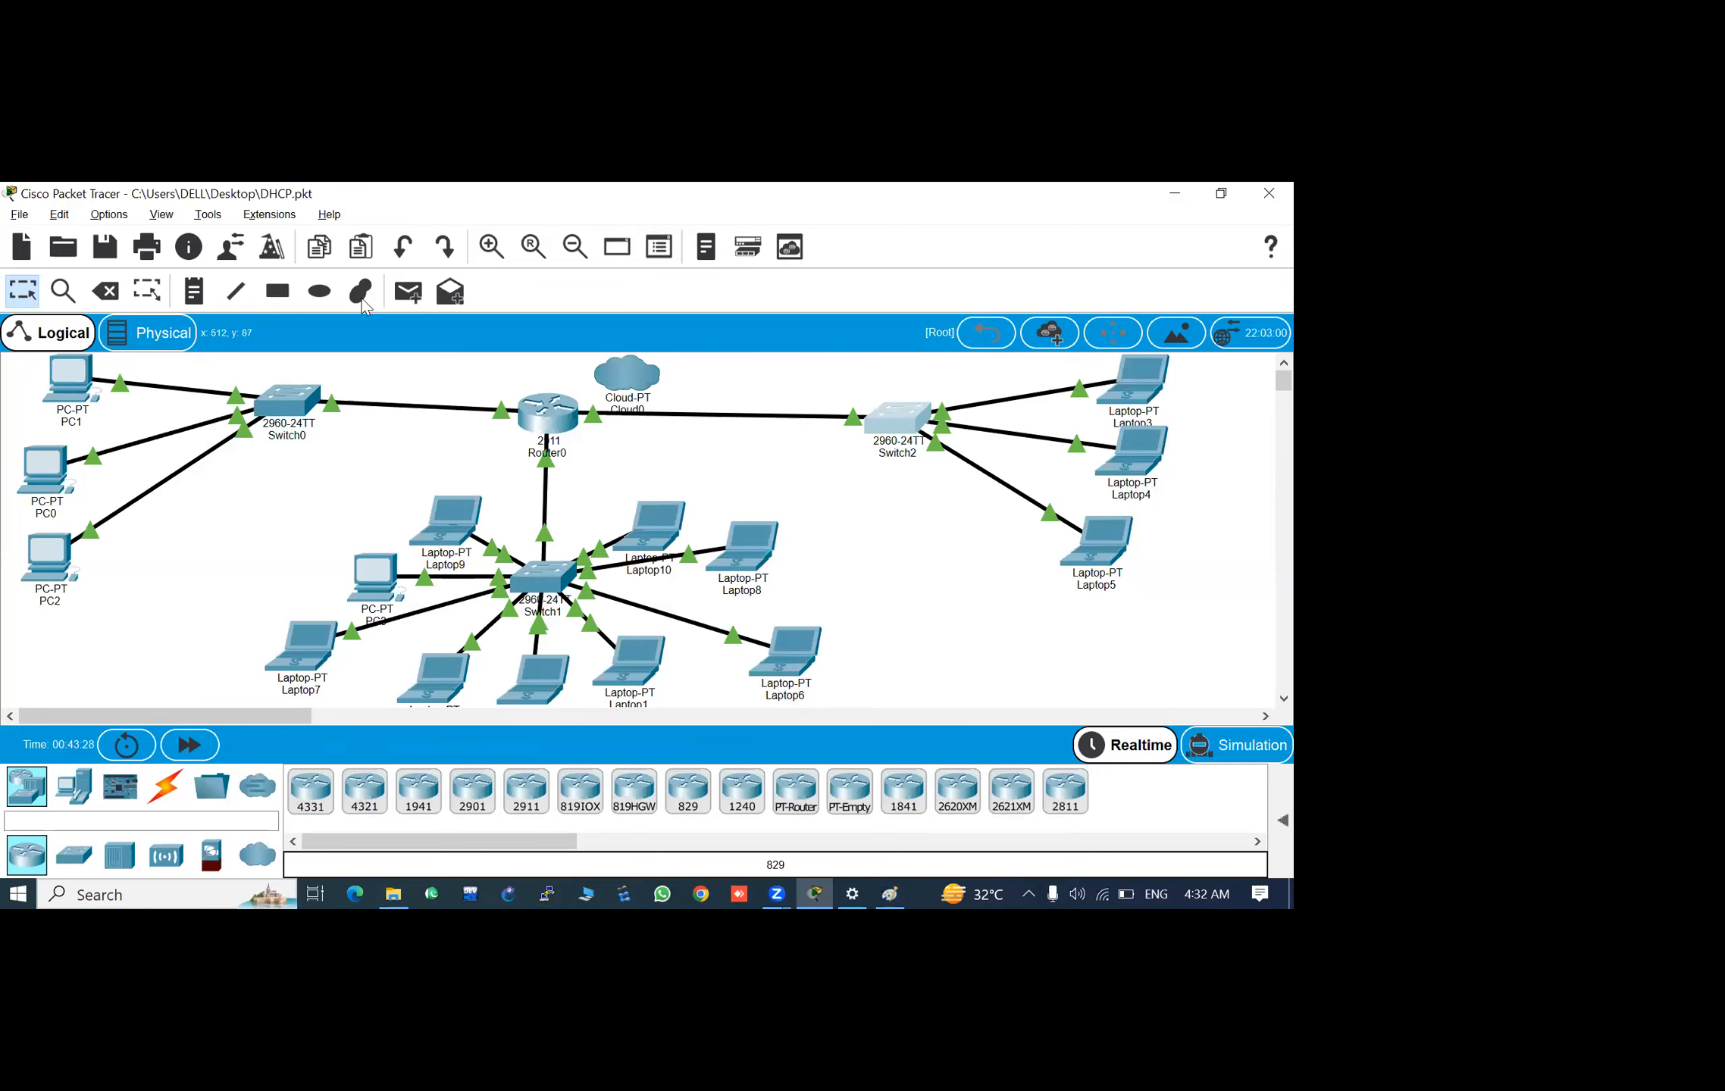
- Delete the link between Router0 and Switch2
click(112, 298)
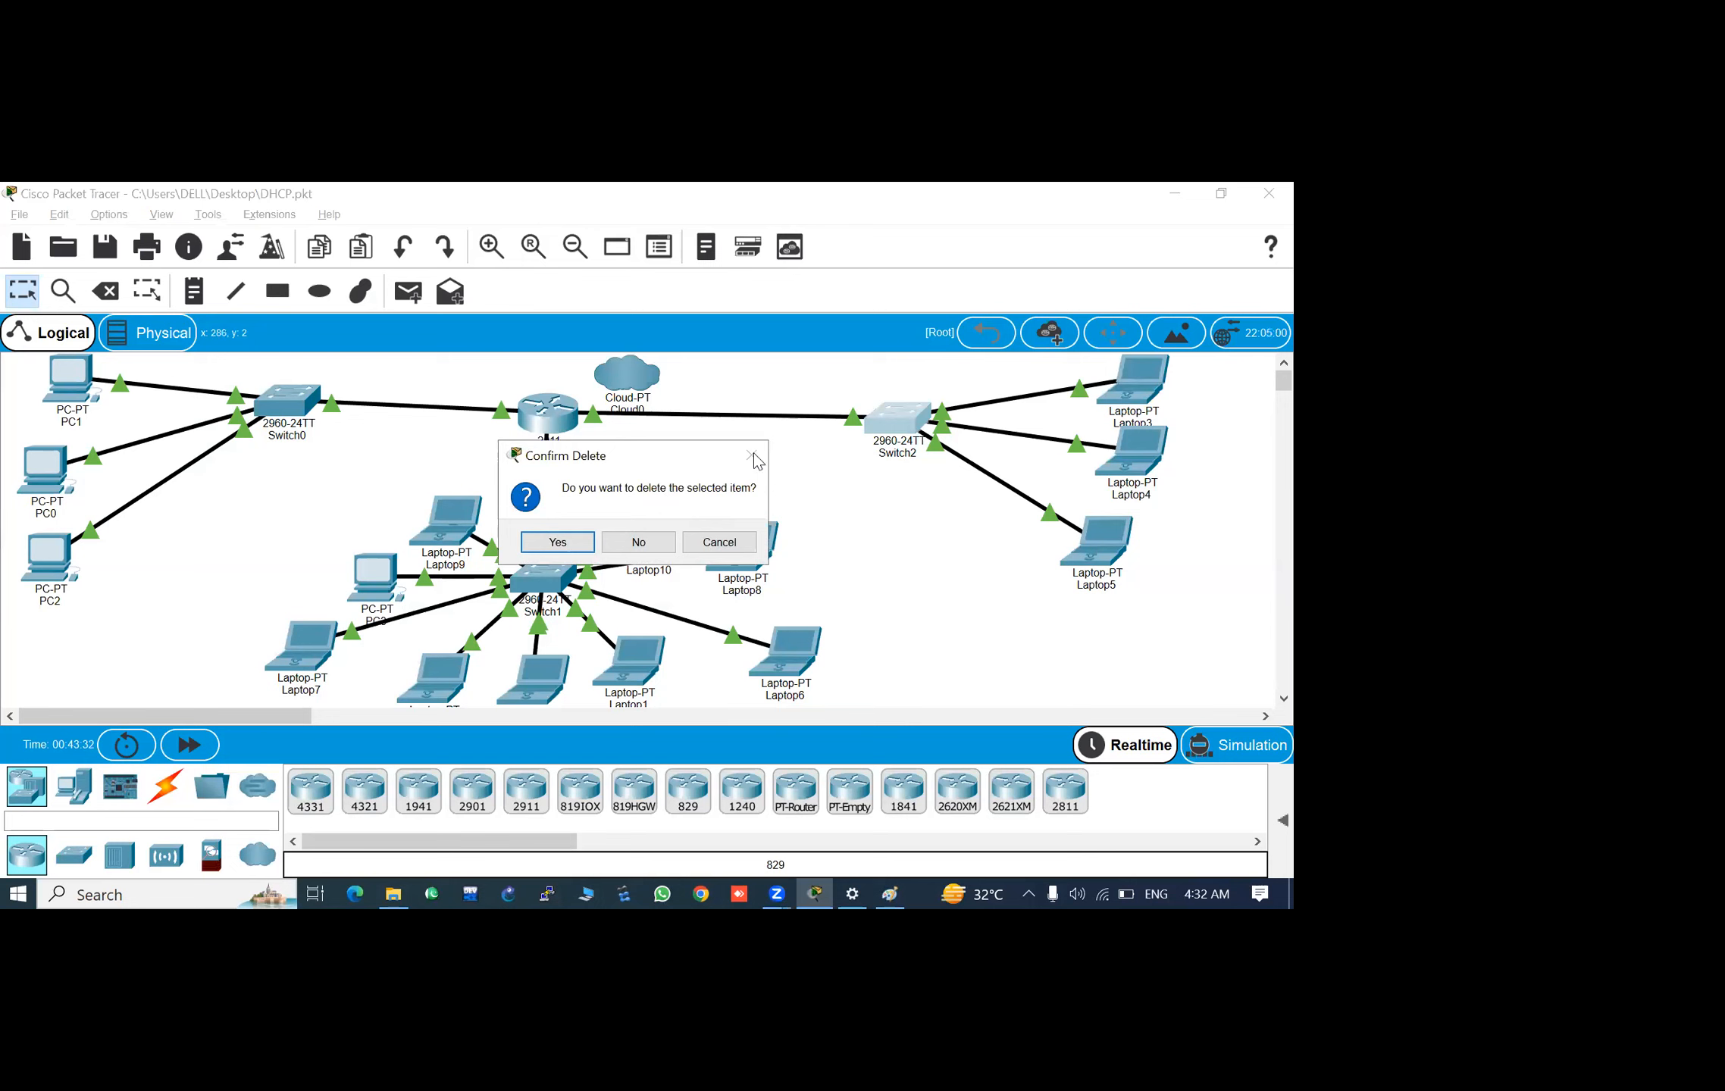
click(640, 543)
click(111, 295)
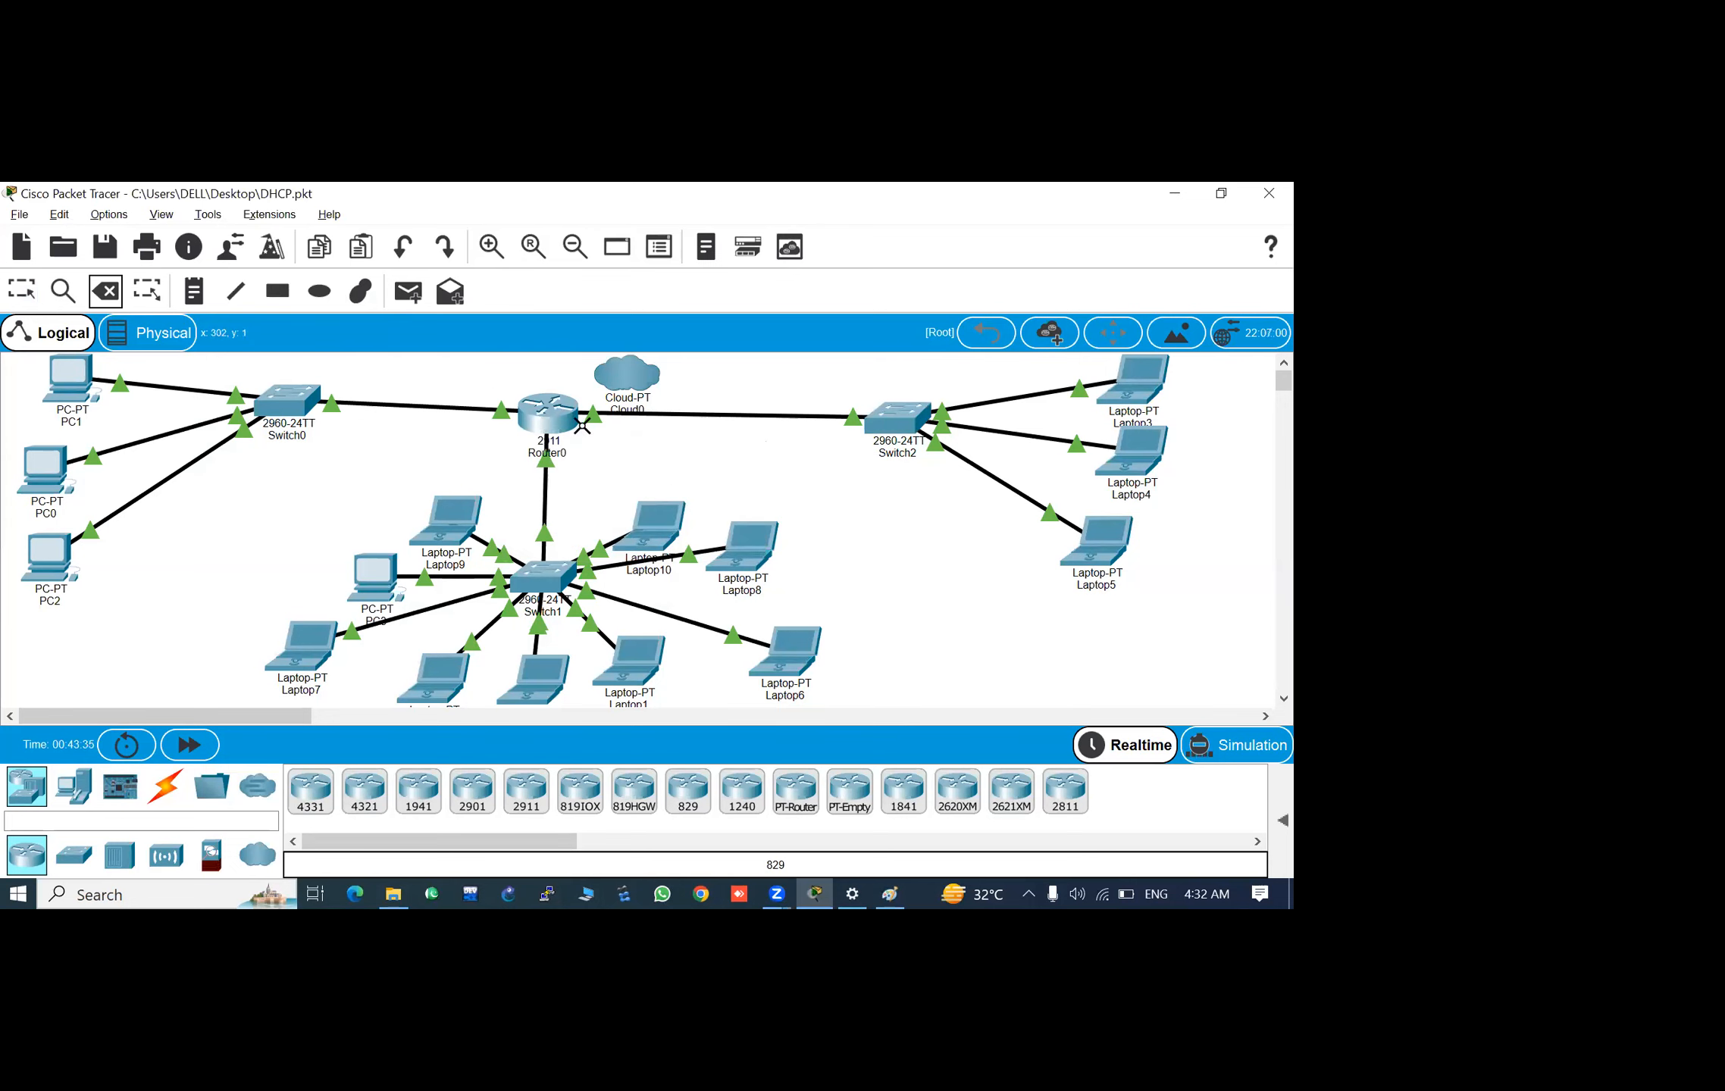
click(698, 416)
key(Escape)
- Add a Server-PT end device in the gap between Router0 and Switch2
click(73, 785)
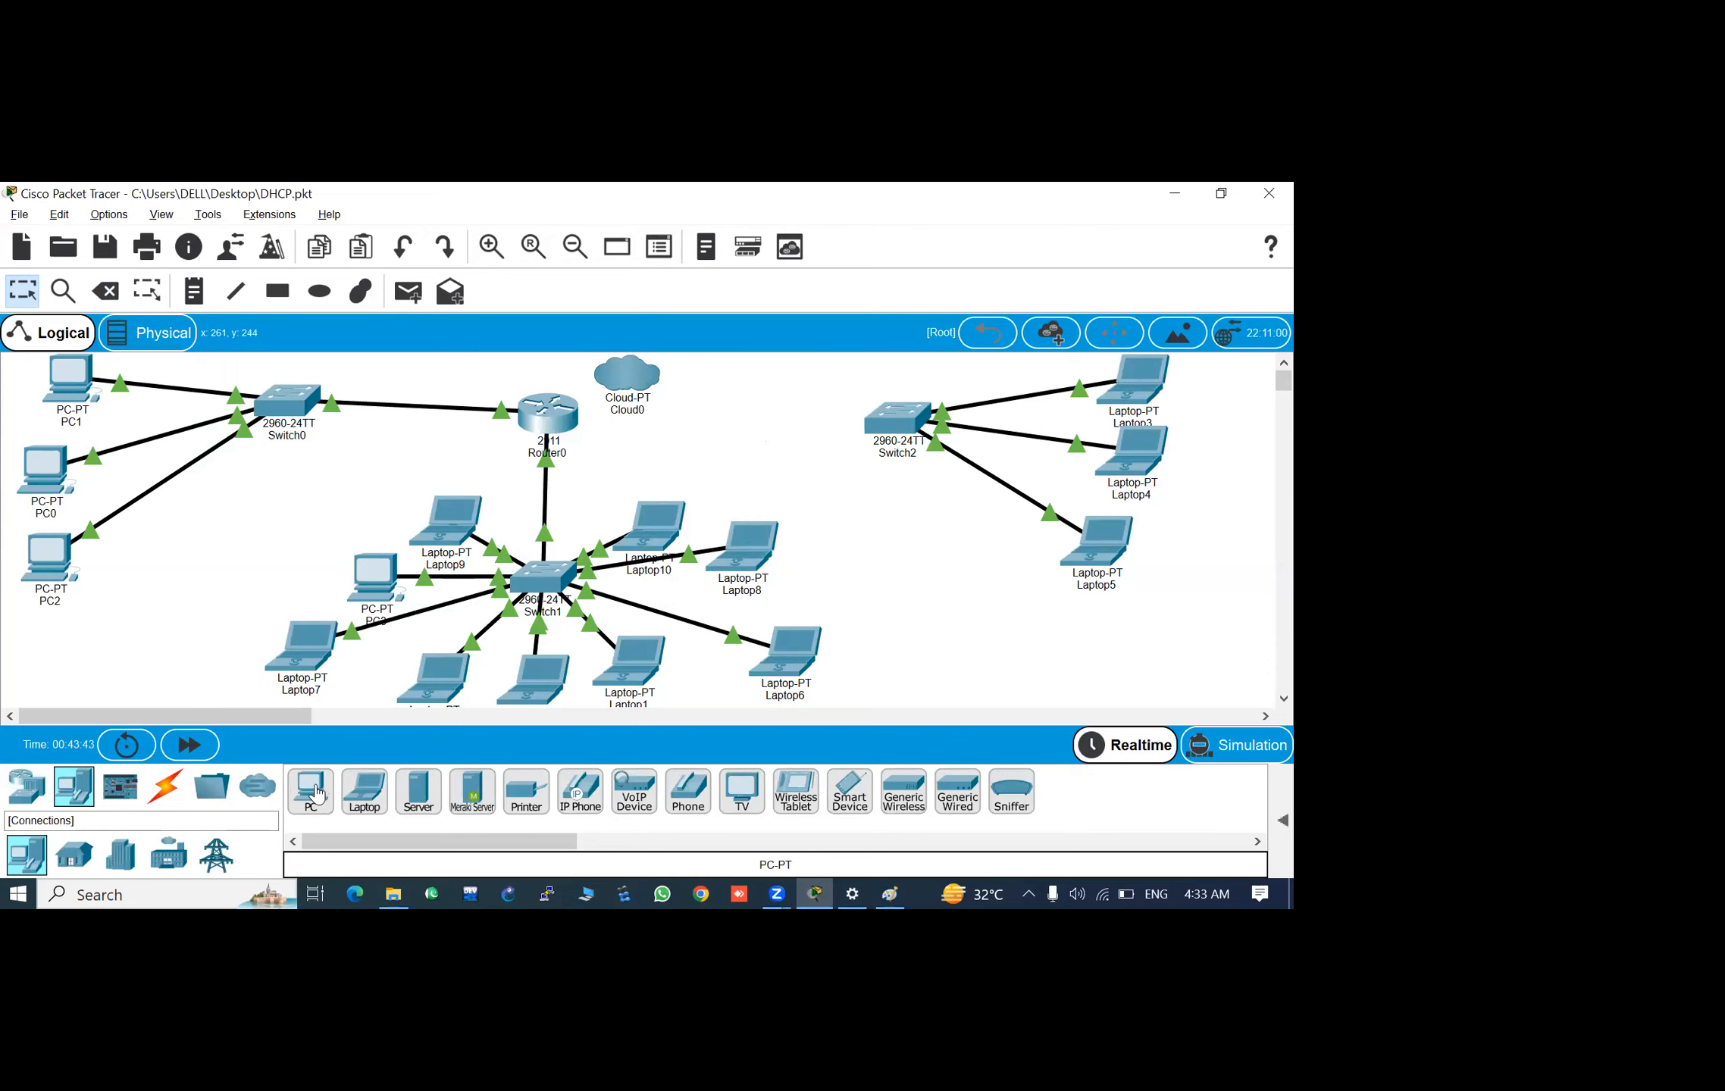
click(418, 791)
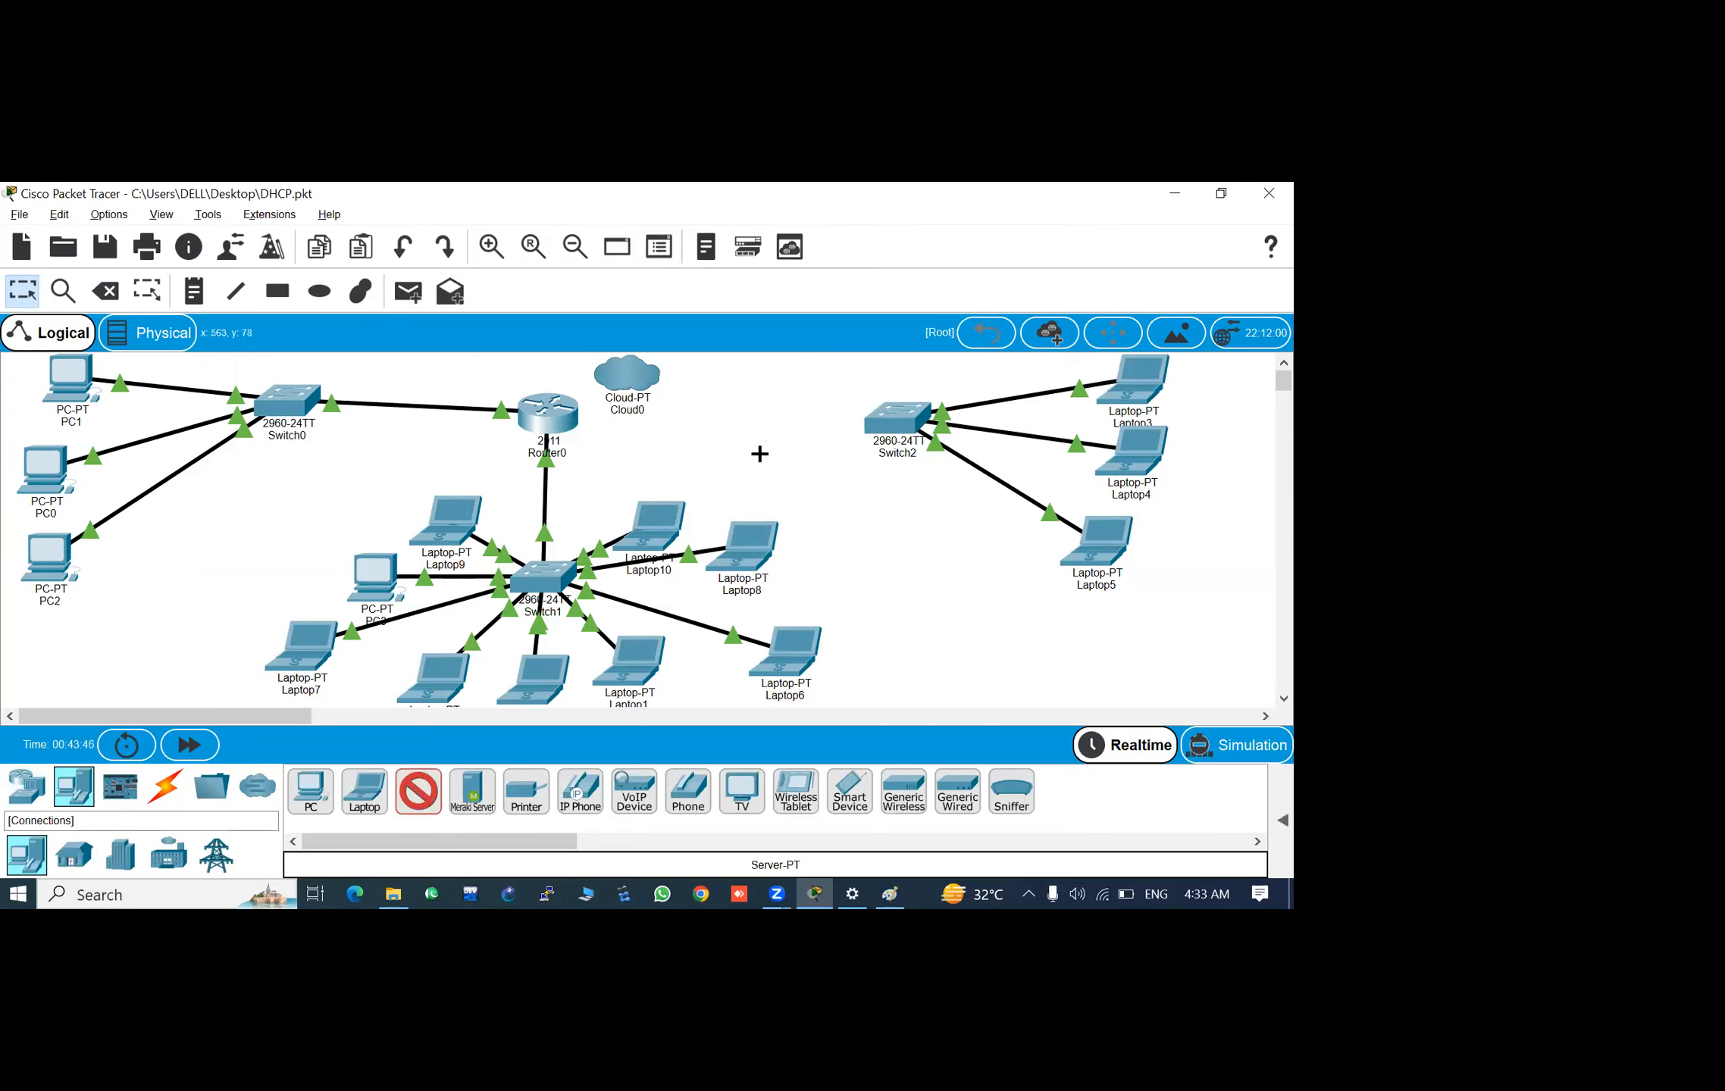
click(737, 422)
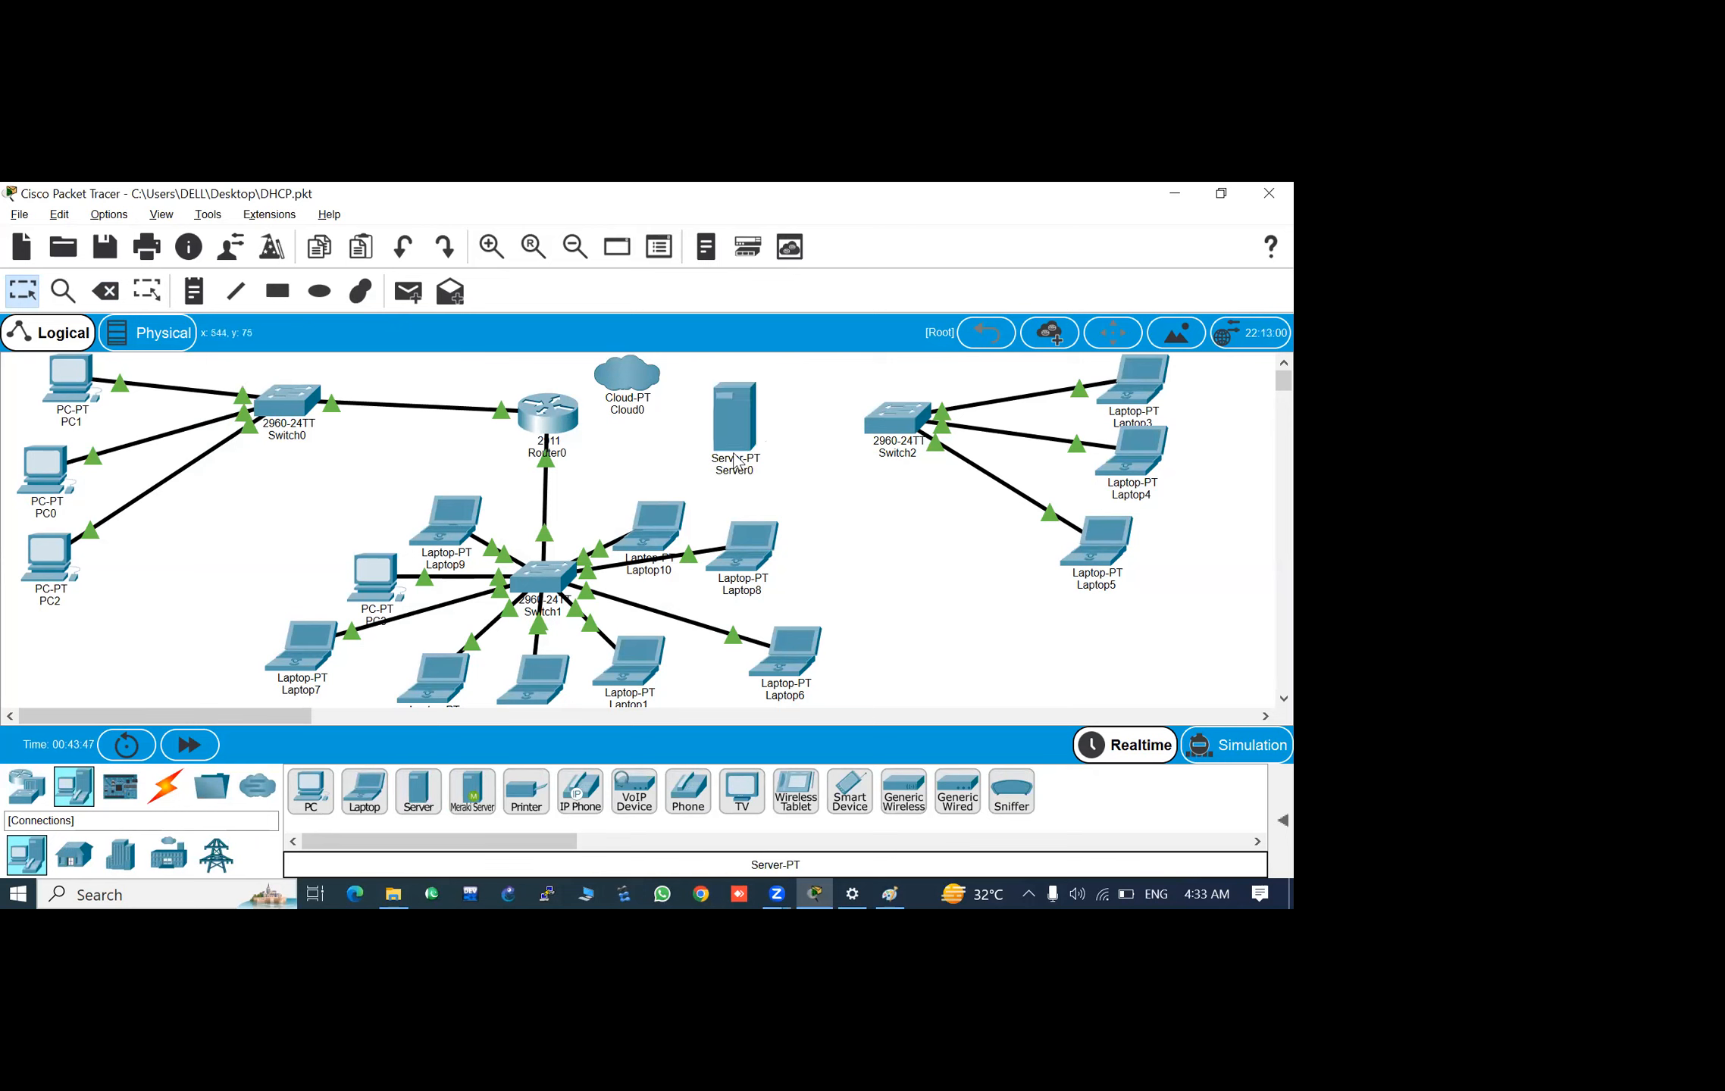
- Connect Switch2's FastEthernet0/4 port to Server0's FastEthernet0 port with a copper straight-through cable
mouse_move(717, 476)
click(165, 788)
click(419, 791)
click(883, 423)
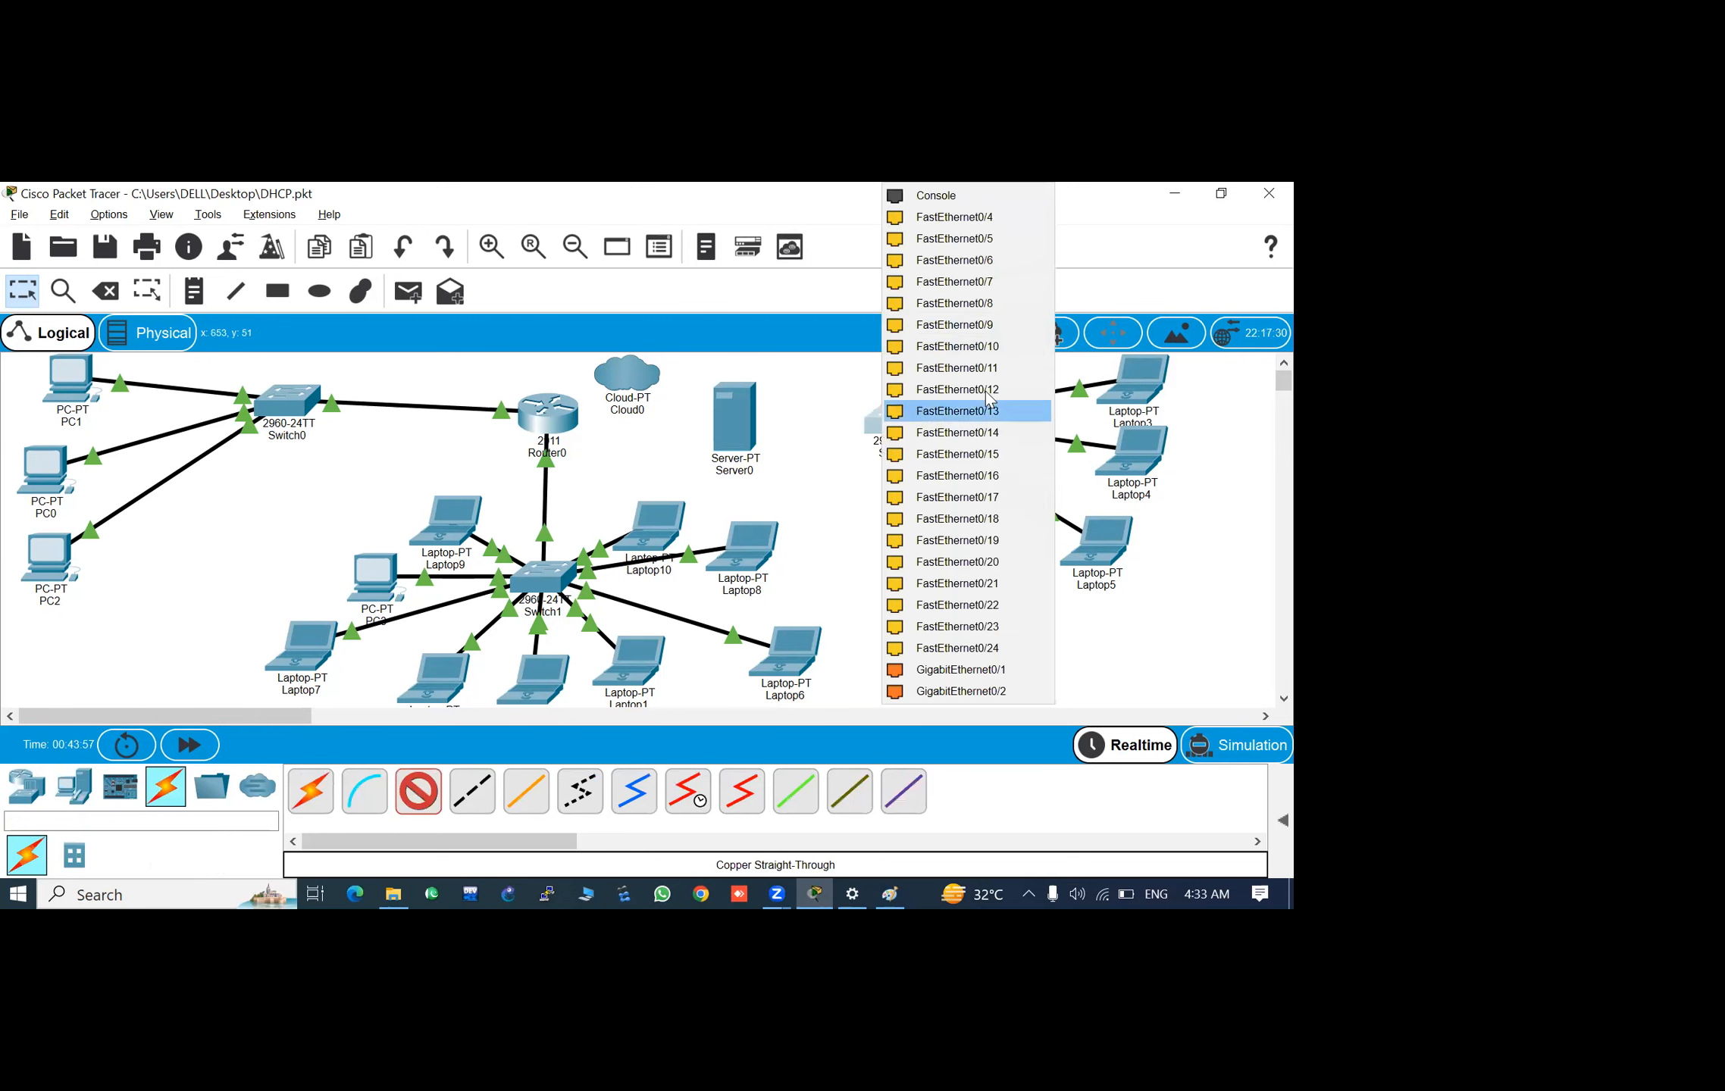
click(957, 690)
click(758, 428)
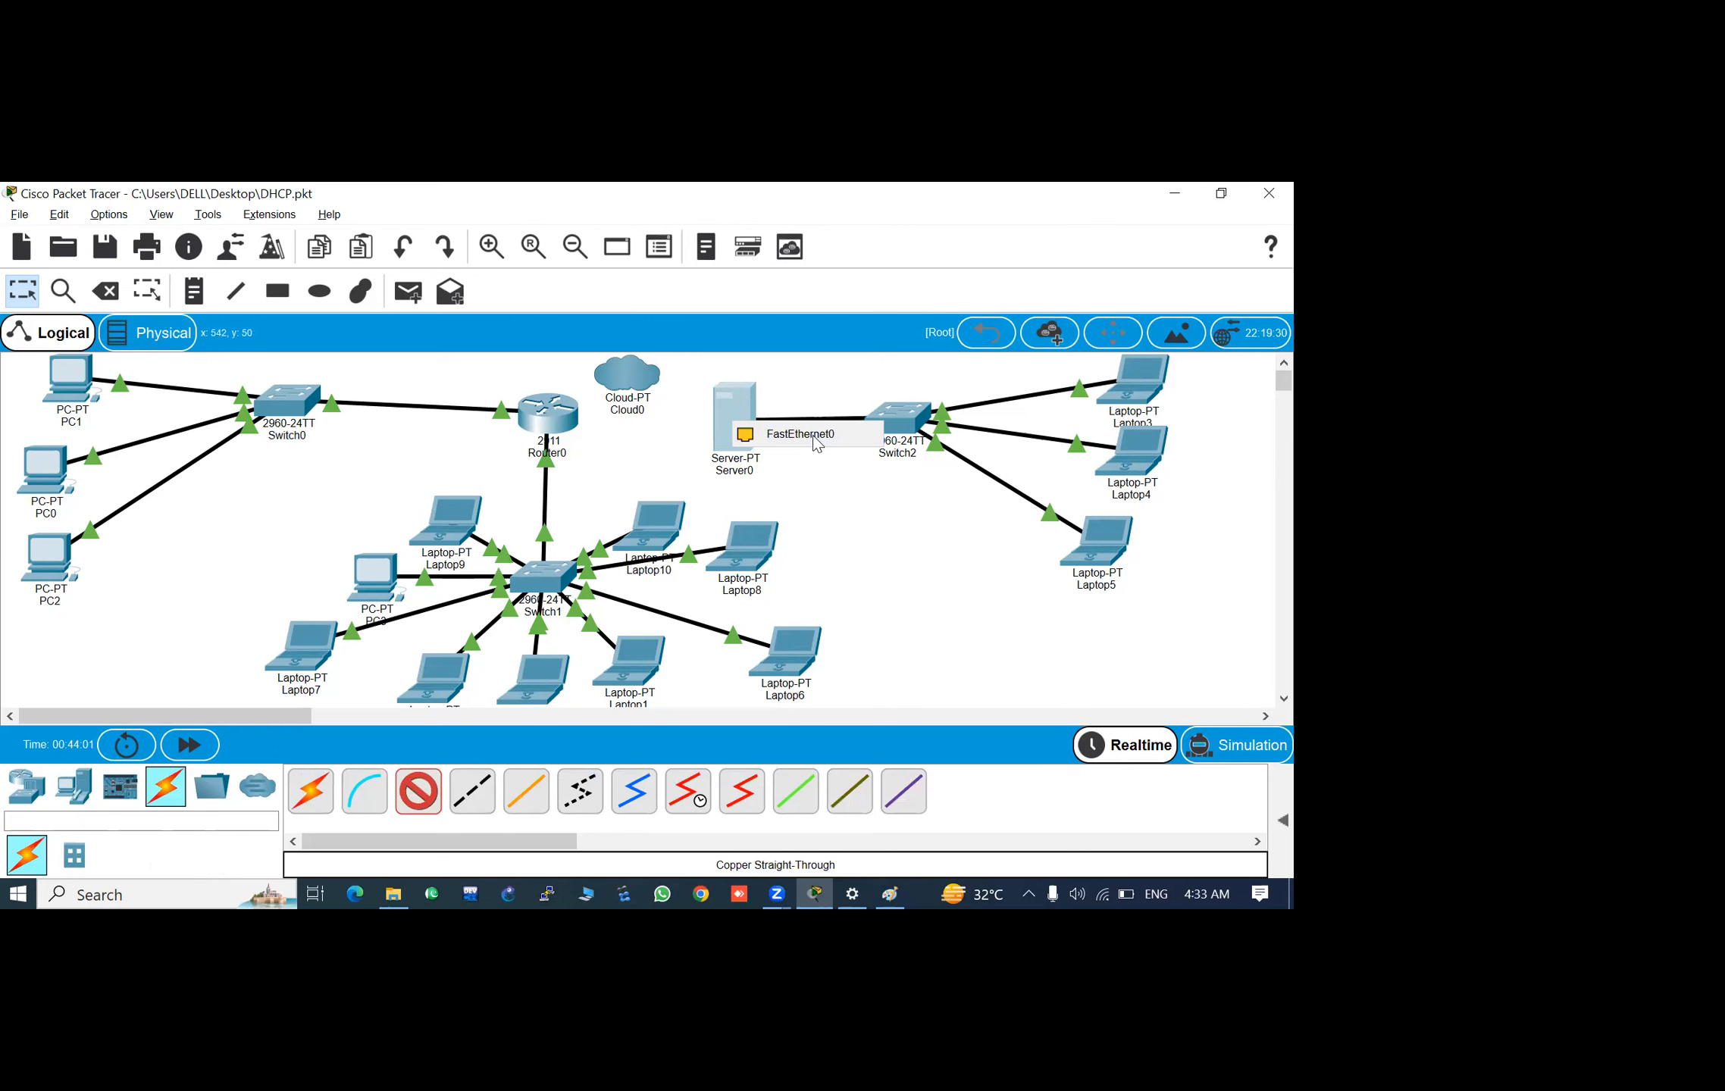
click(814, 438)
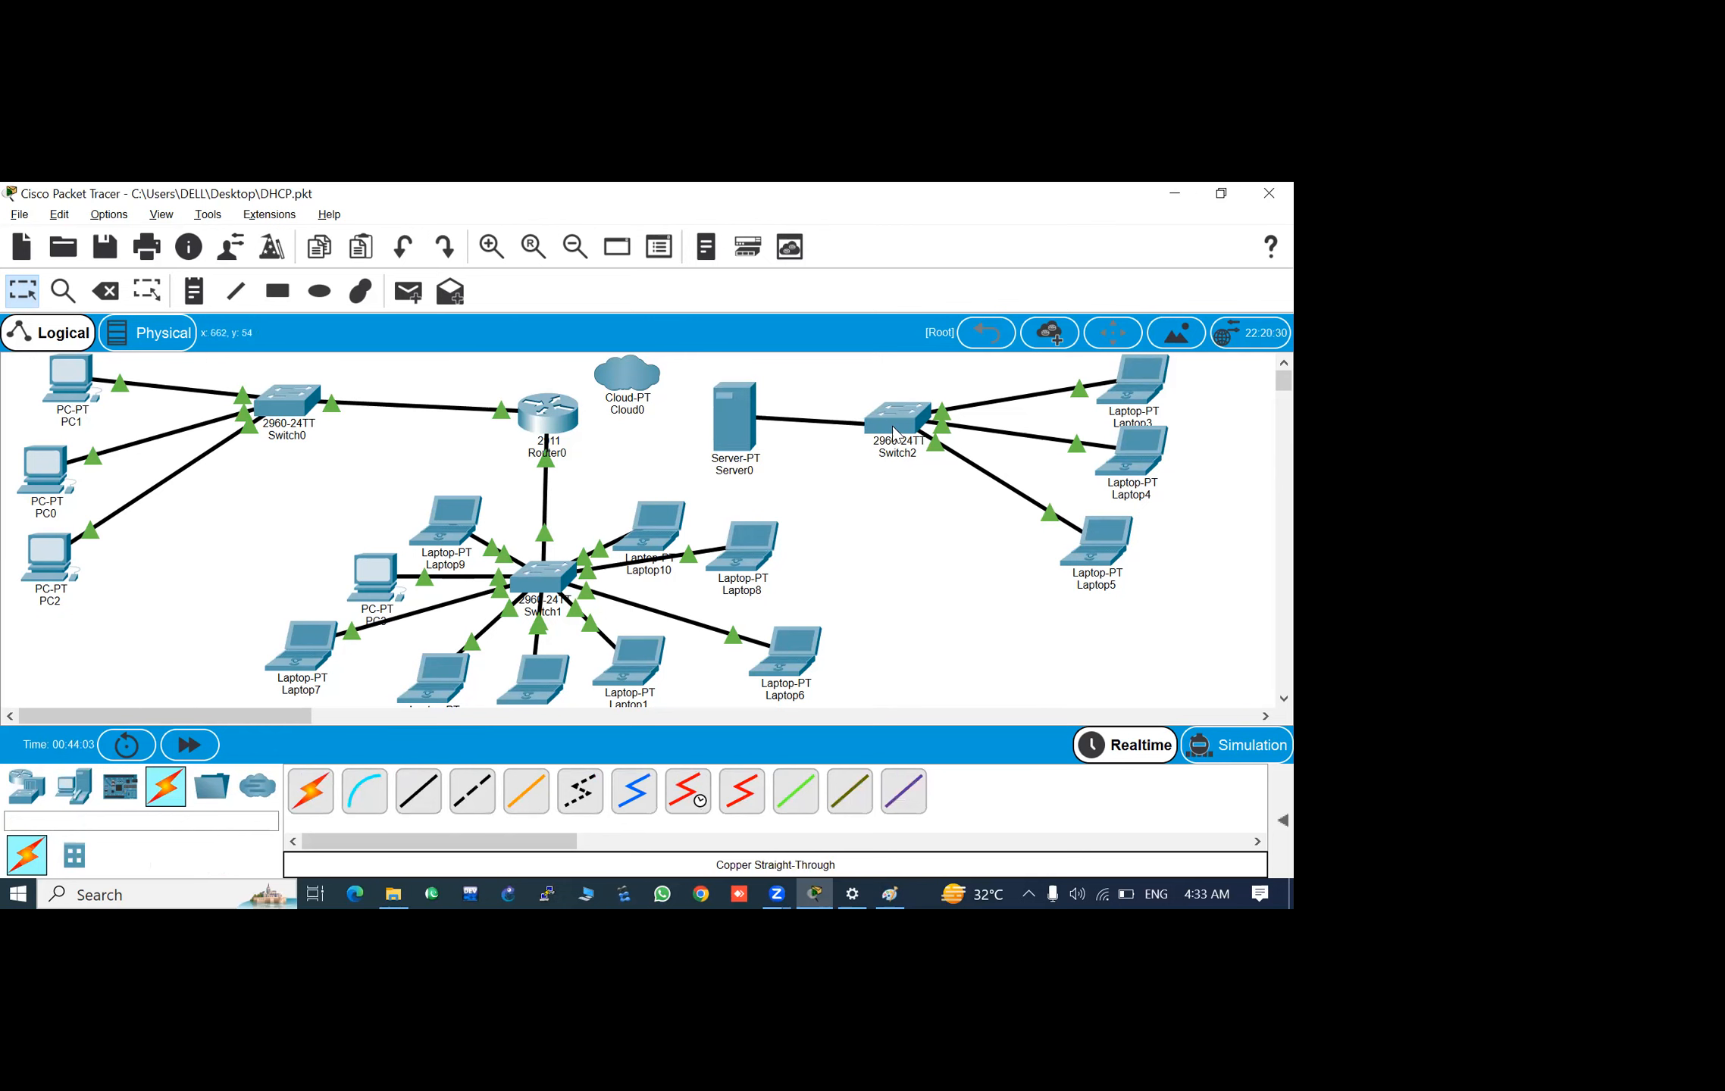
click(896, 418)
click(1001, 224)
- Add a PC and two laptops below Switch2, and shift the first new laptop aside to space them out
click(76, 786)
click(303, 802)
click(1054, 610)
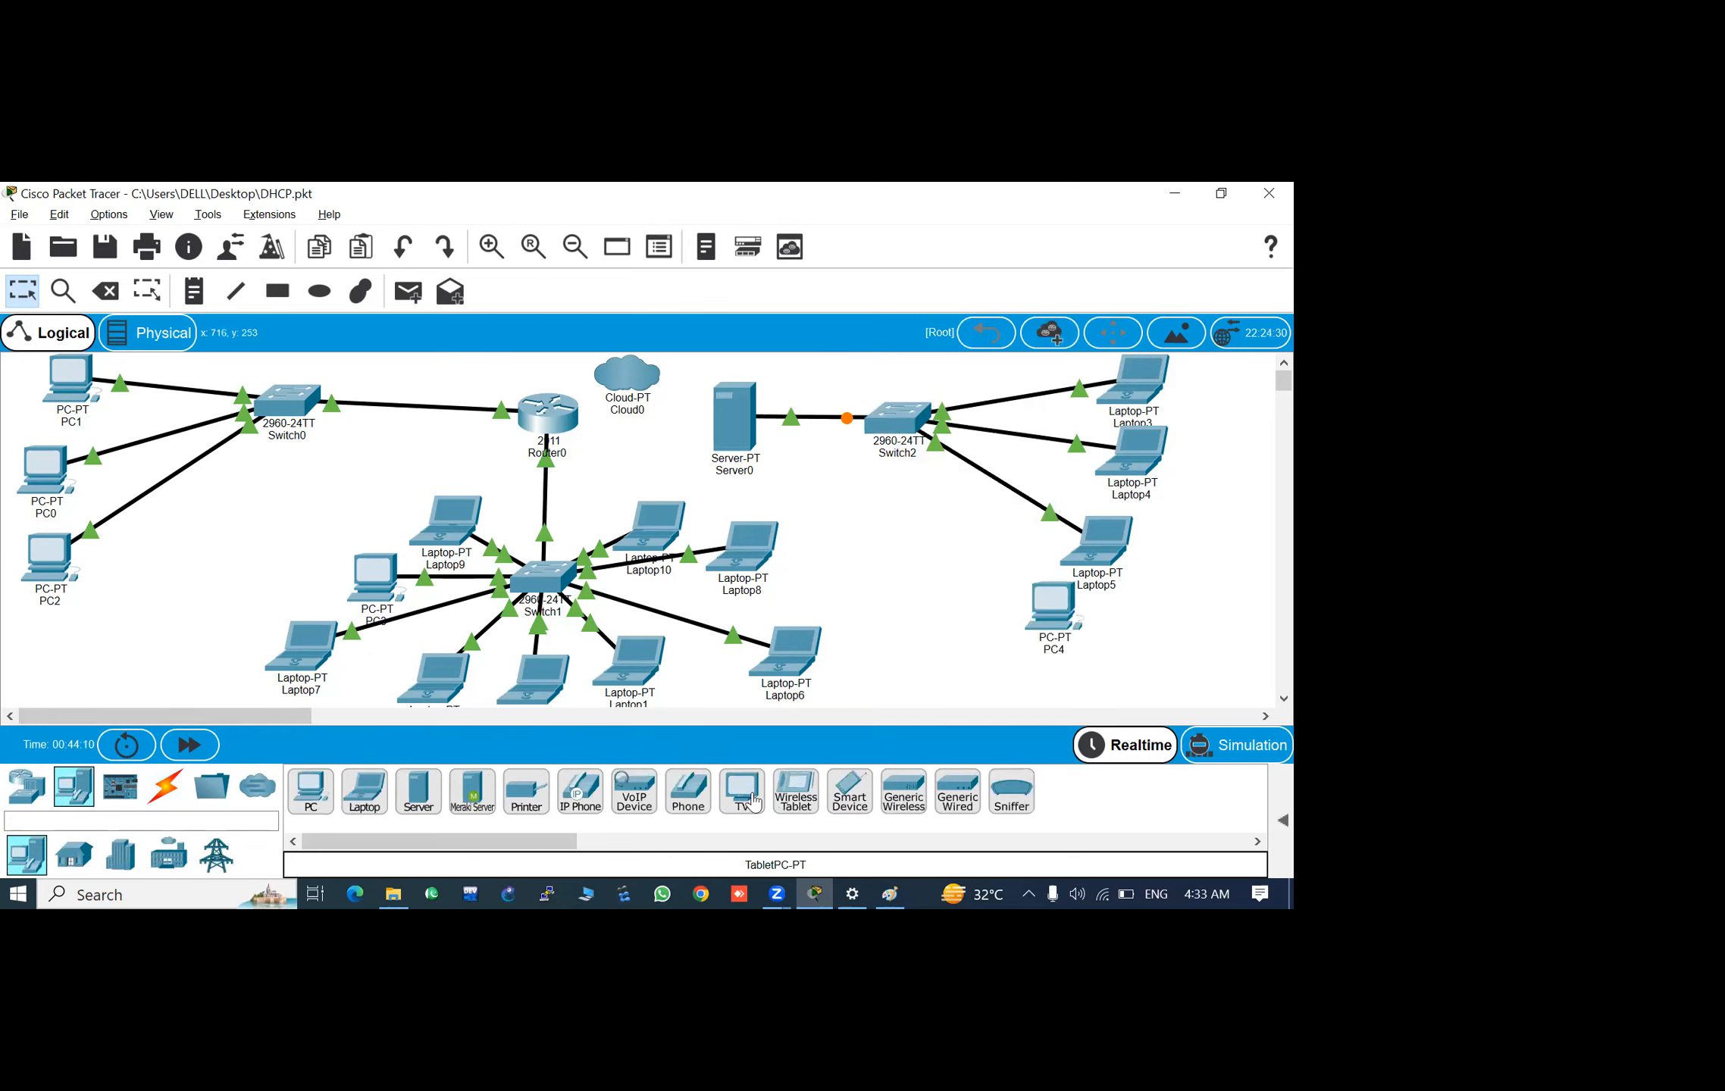
click(365, 792)
click(951, 580)
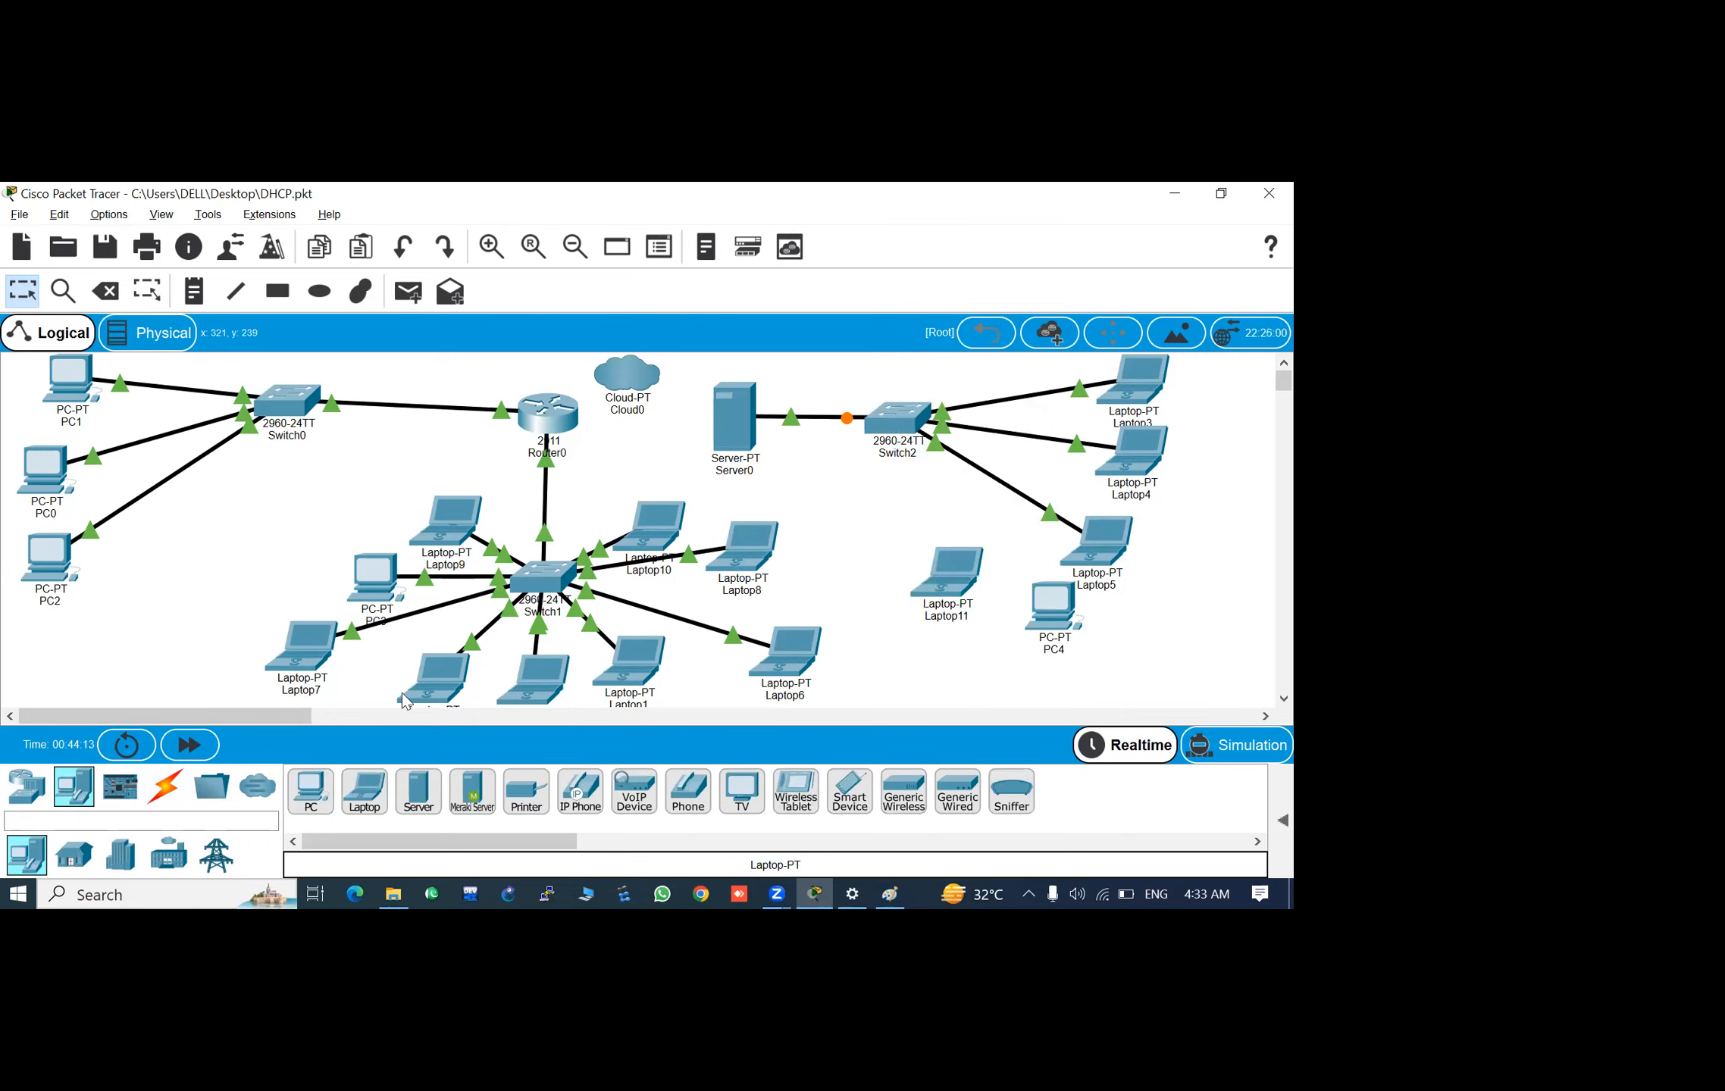
click(363, 796)
click(984, 670)
drag(957, 591, 898, 614)
- Connect Switch2's FastEthernet0/5 port to PC4's FastEthernet0 port with a copper straight-through cable
click(165, 789)
click(418, 791)
click(901, 418)
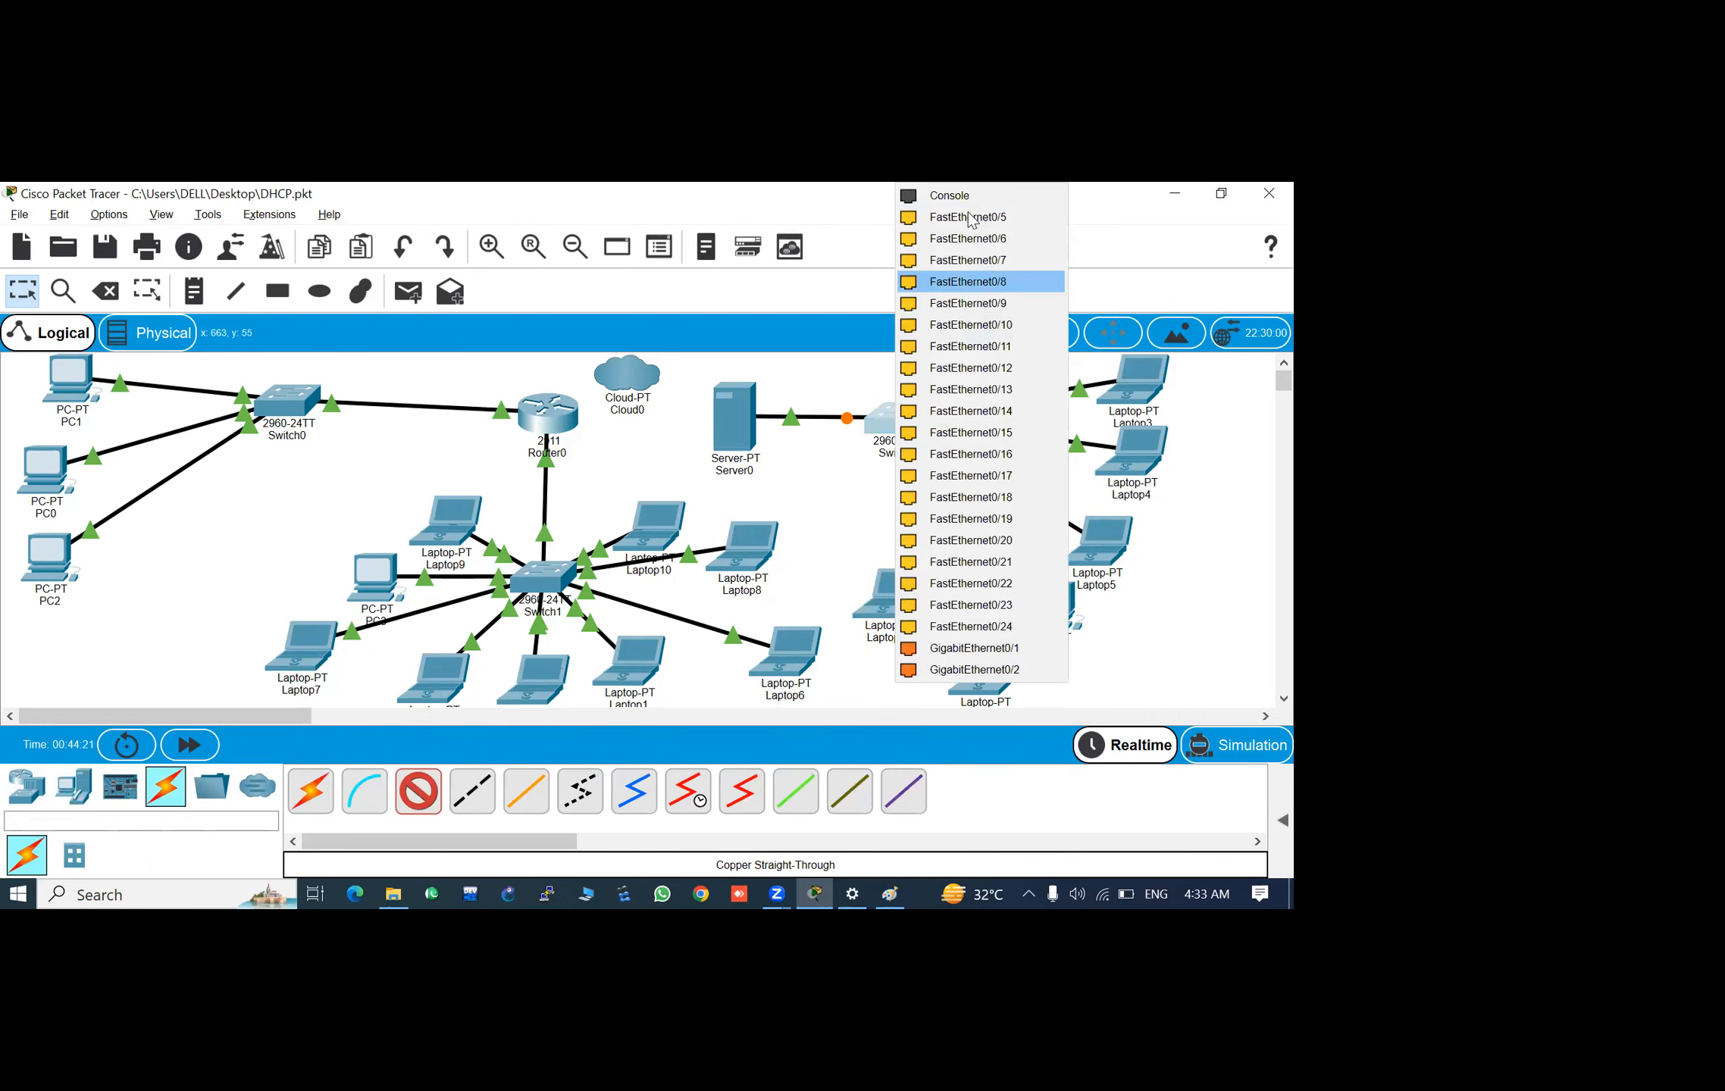
click(970, 217)
click(1046, 627)
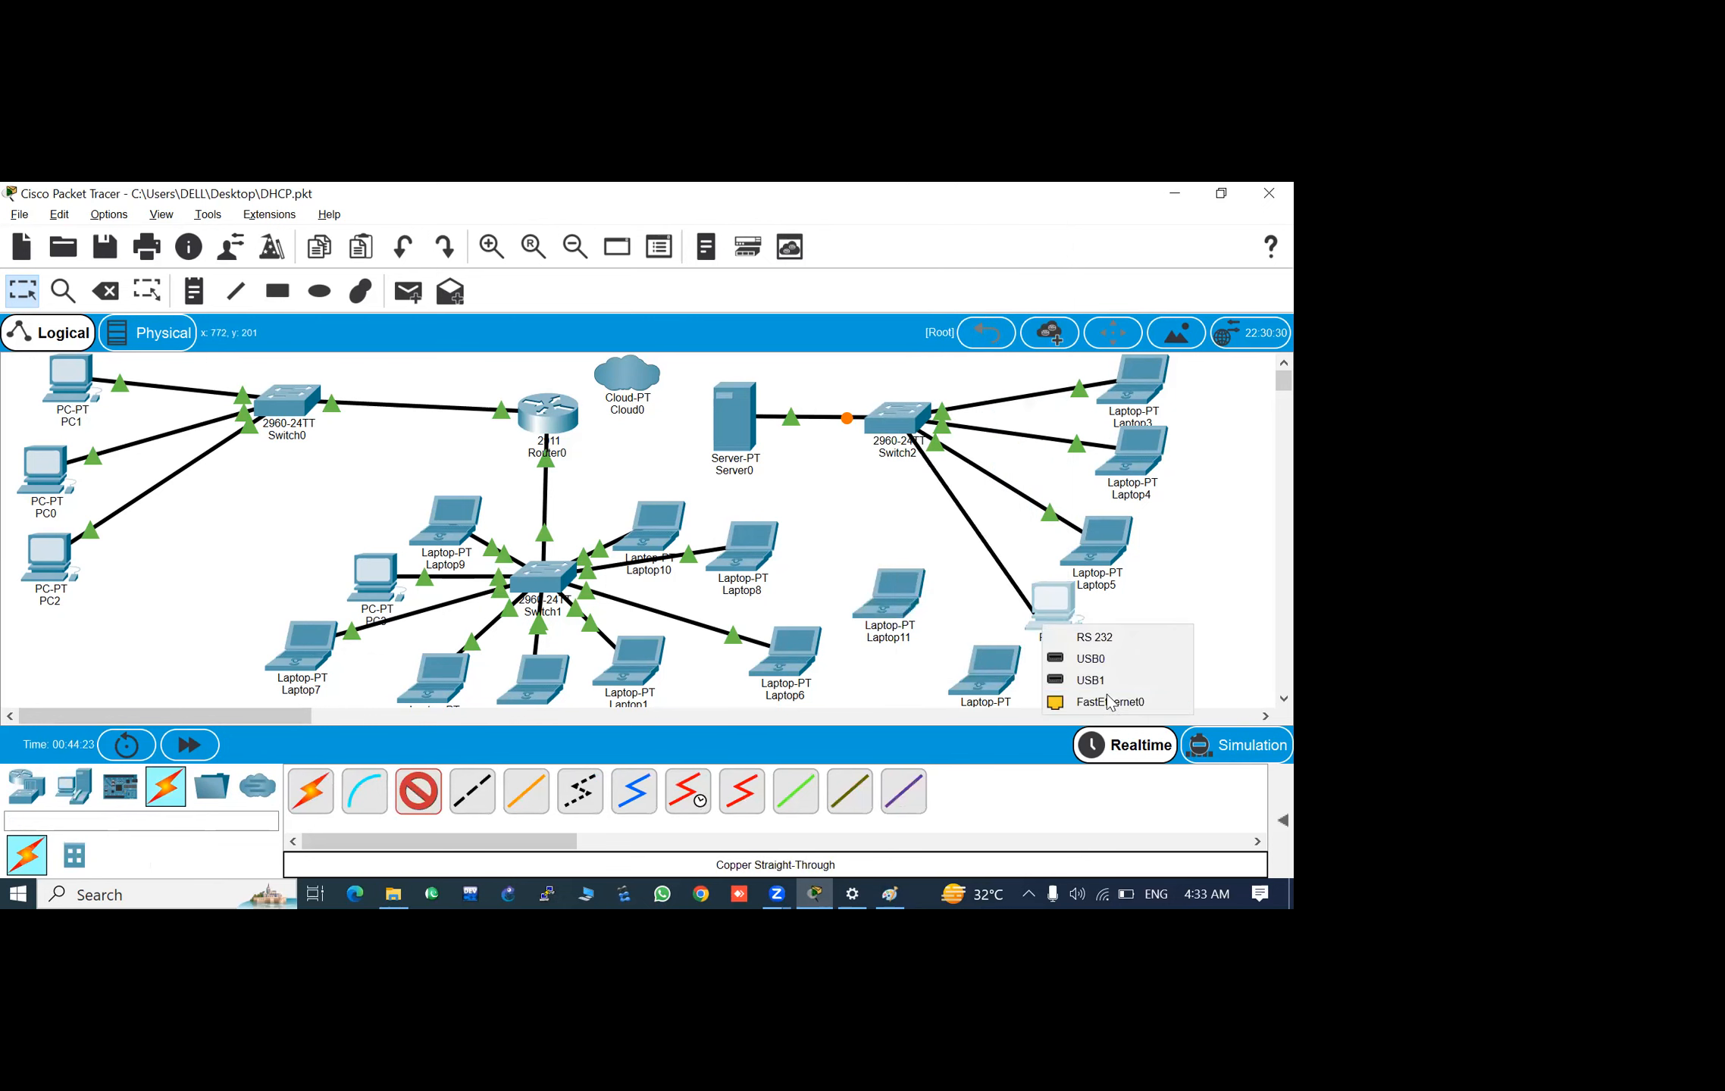
click(1108, 702)
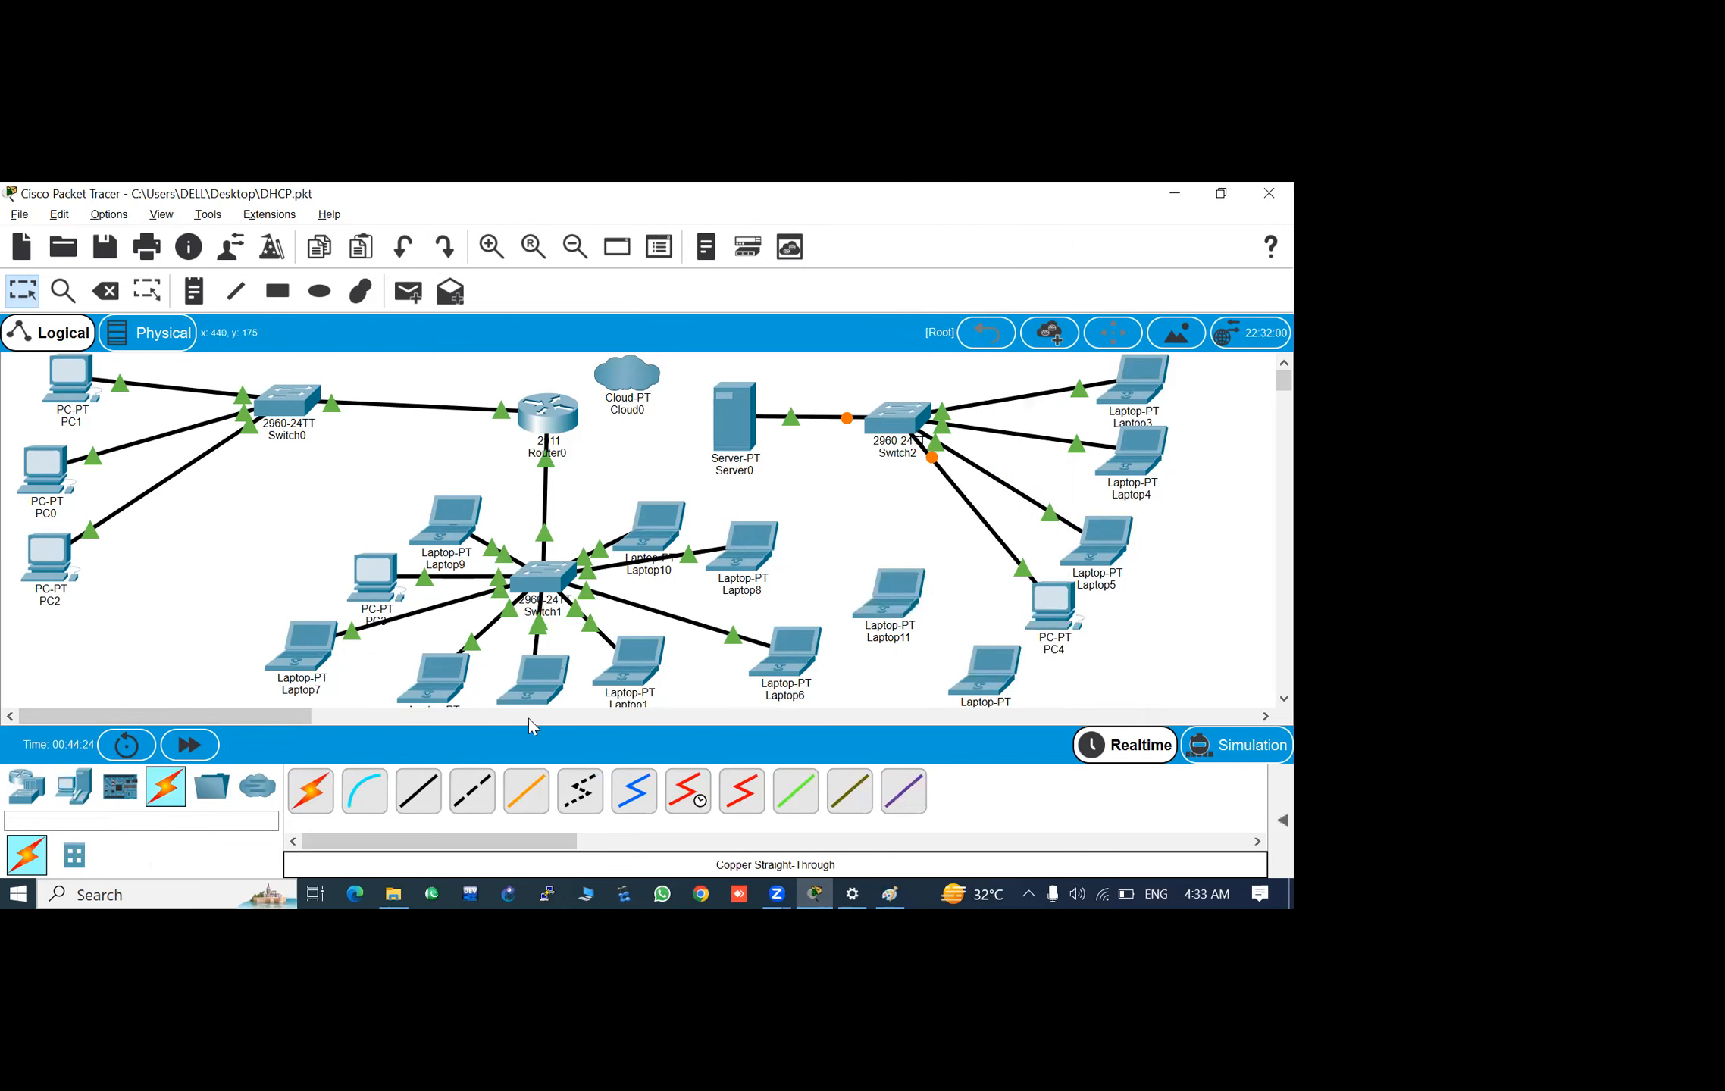
- Connect Switch2's FastEthernet0/6 port to Laptop11 with a copper straight-through cable
click(422, 790)
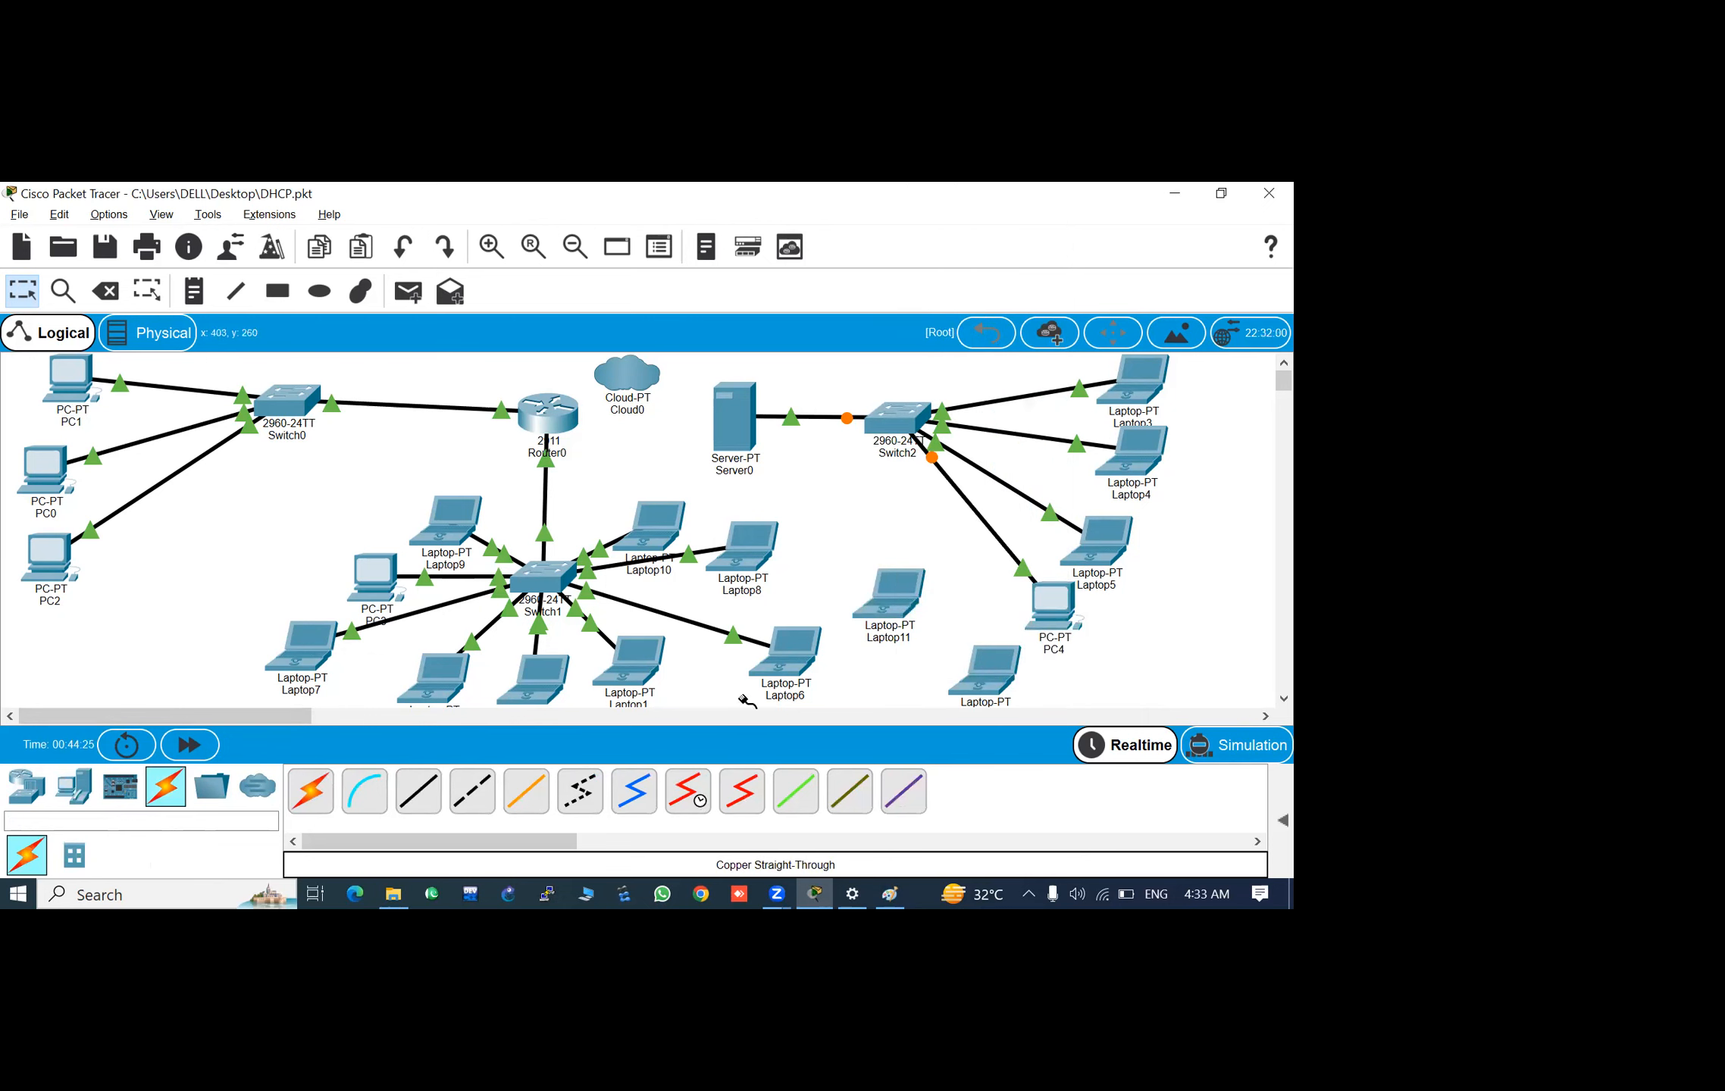
click(892, 424)
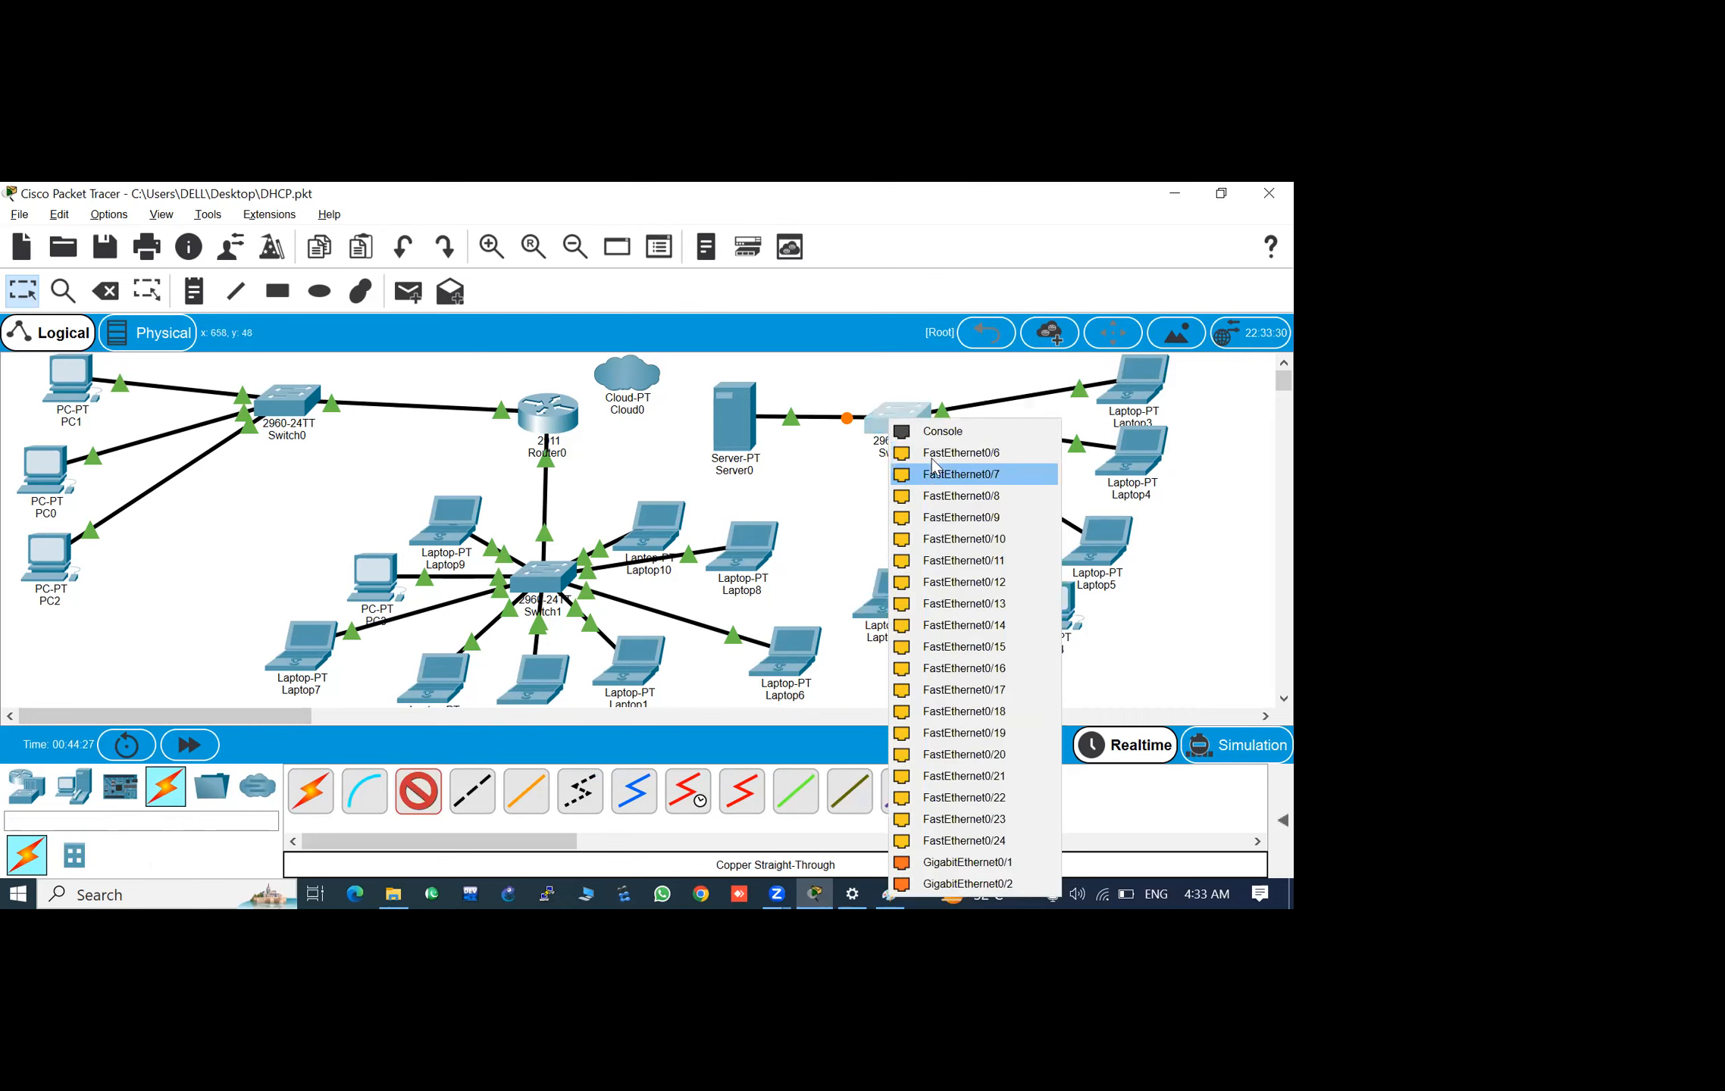
click(908, 595)
click(907, 591)
click(974, 667)
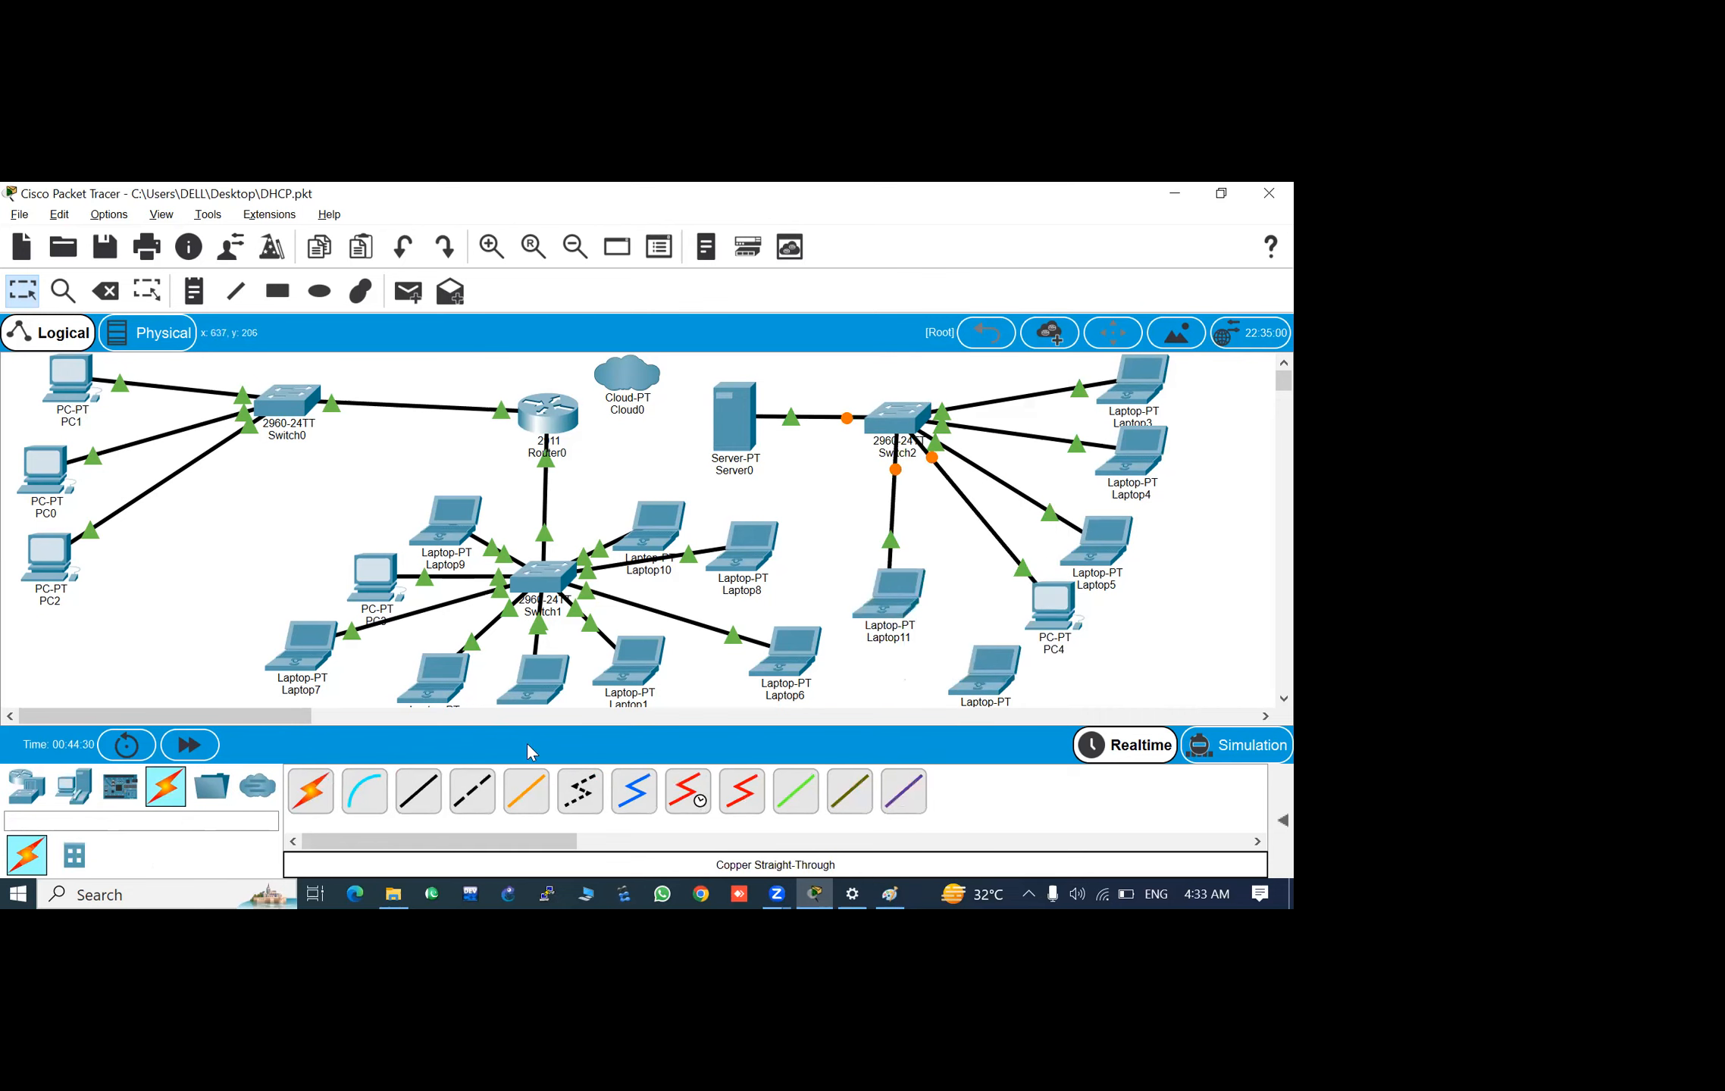
- Connect Switch2 to the FastEthernet0 port of the new laptop between Laptop11 and PC4 with a copper straight-through cable
click(417, 787)
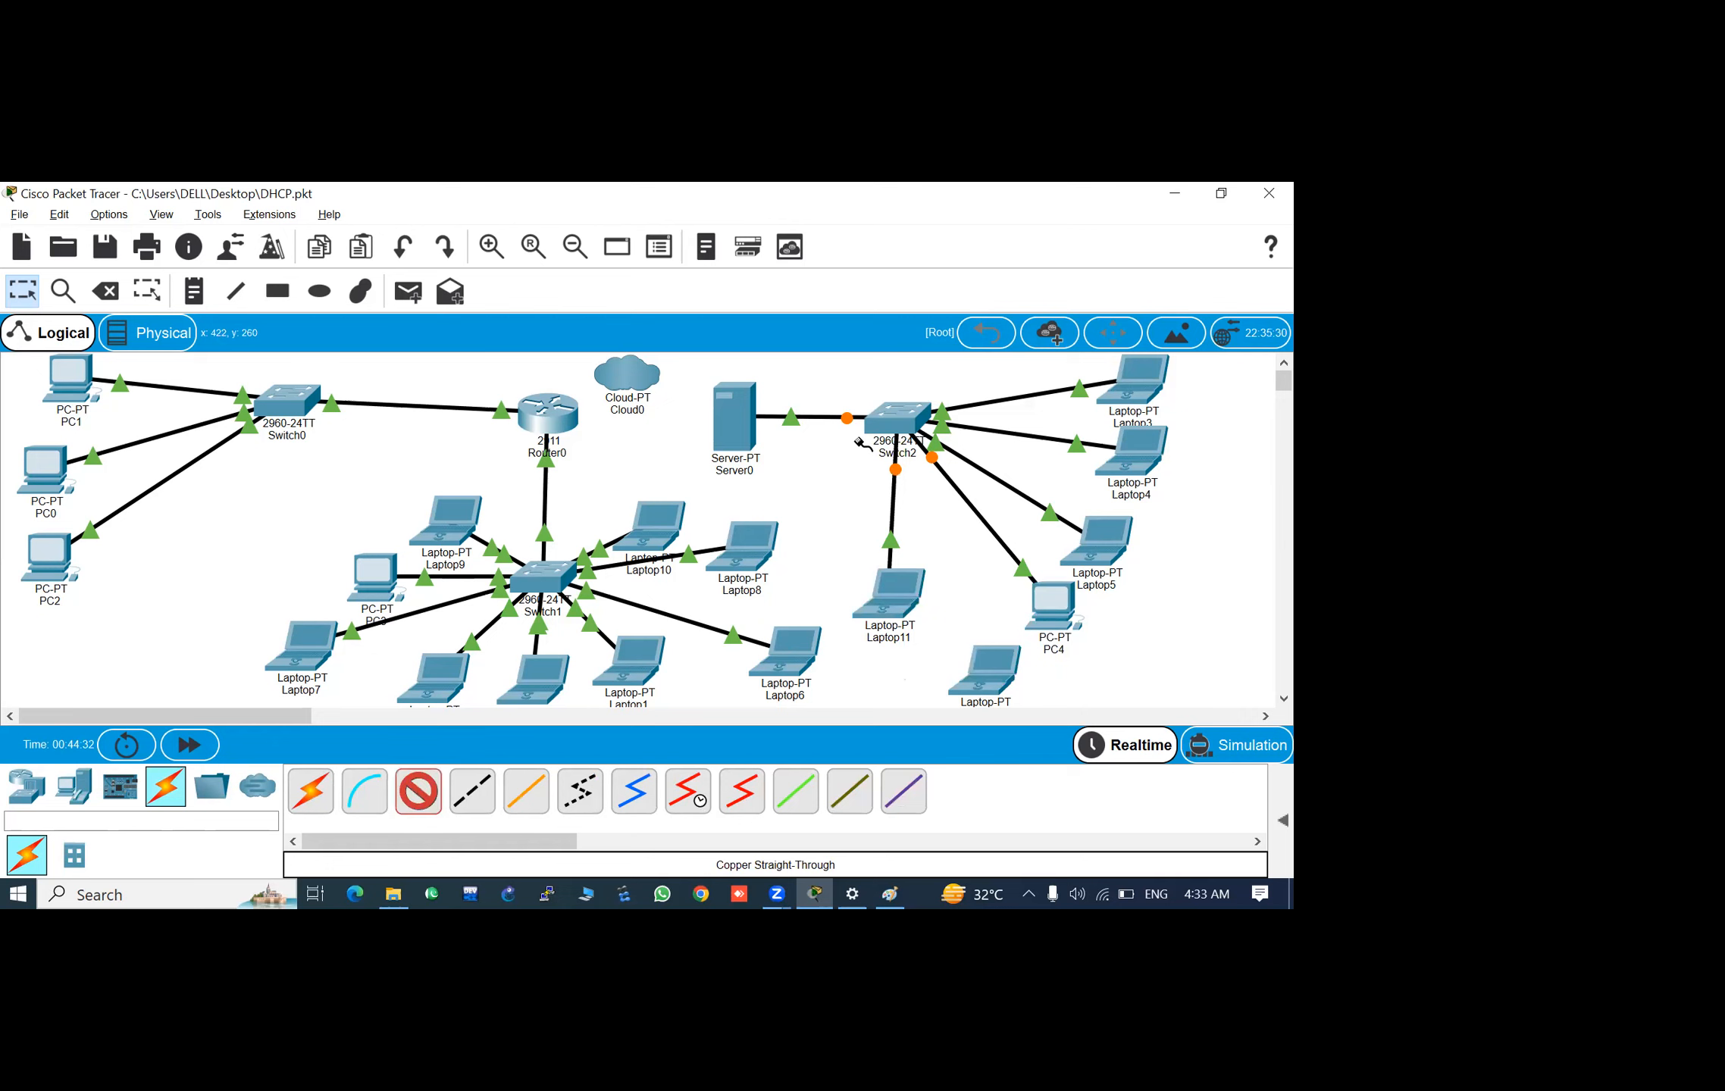
click(902, 428)
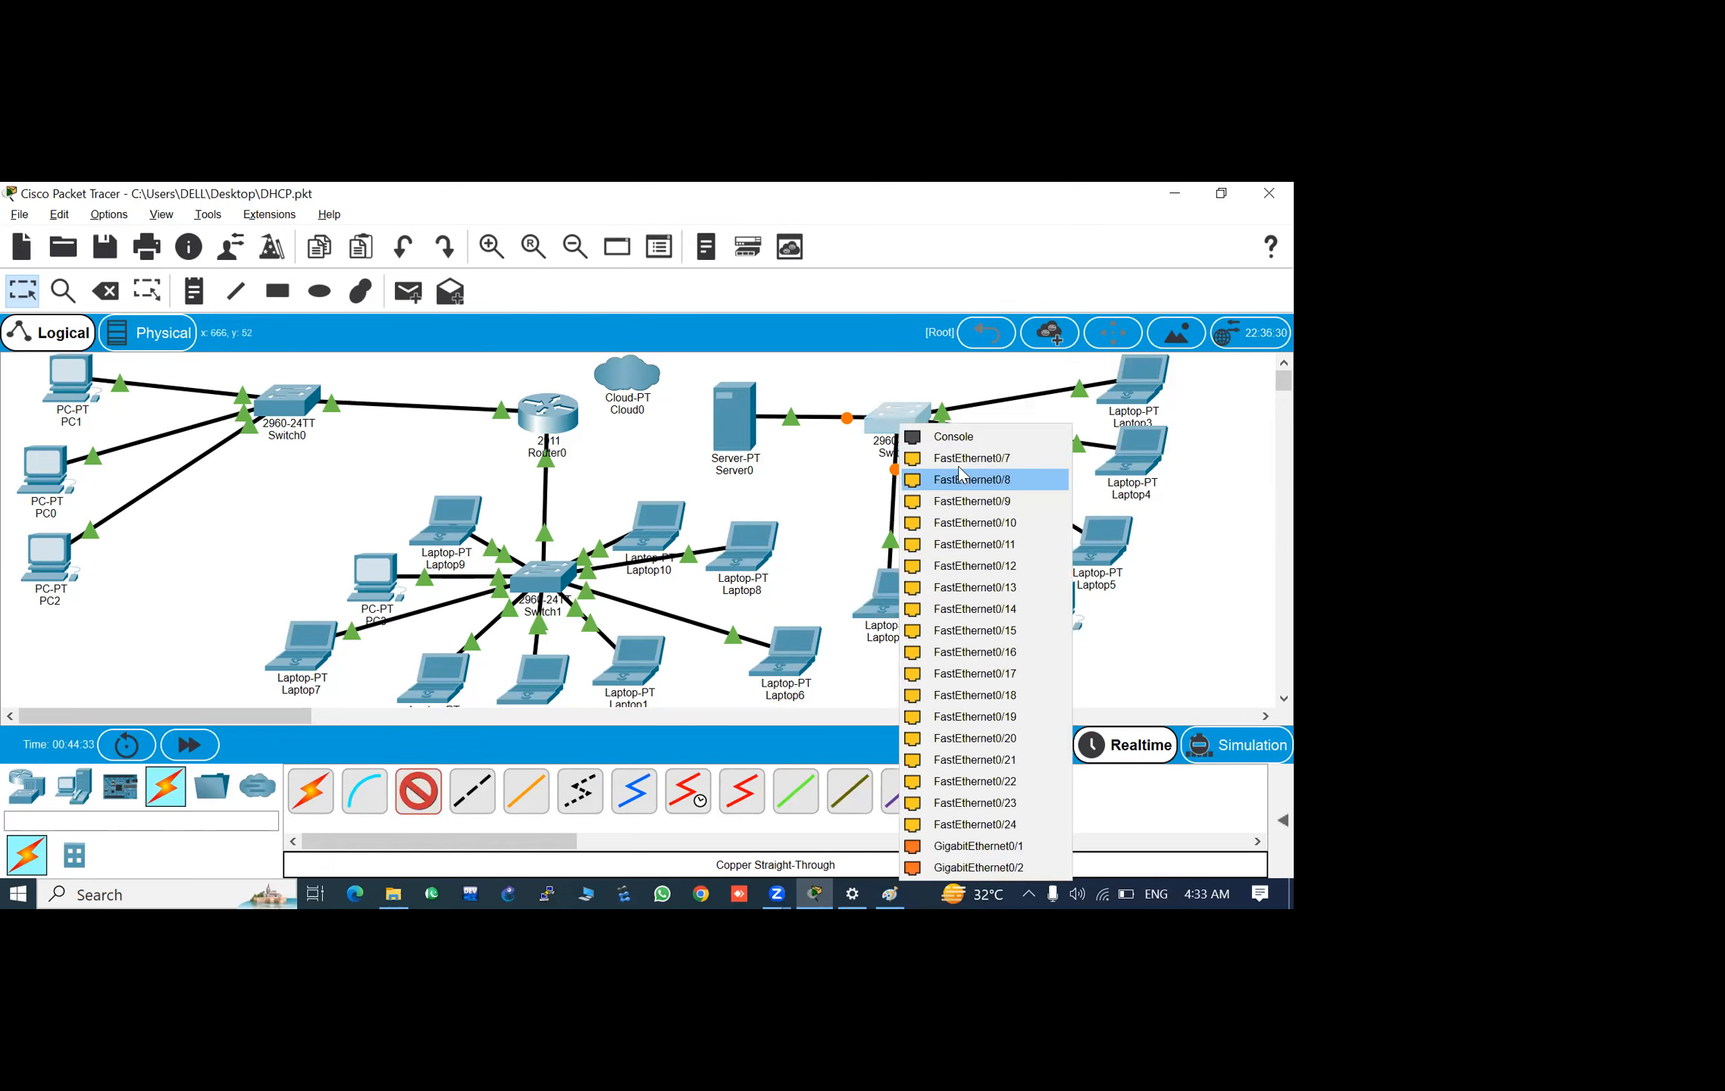
click(977, 647)
click(999, 686)
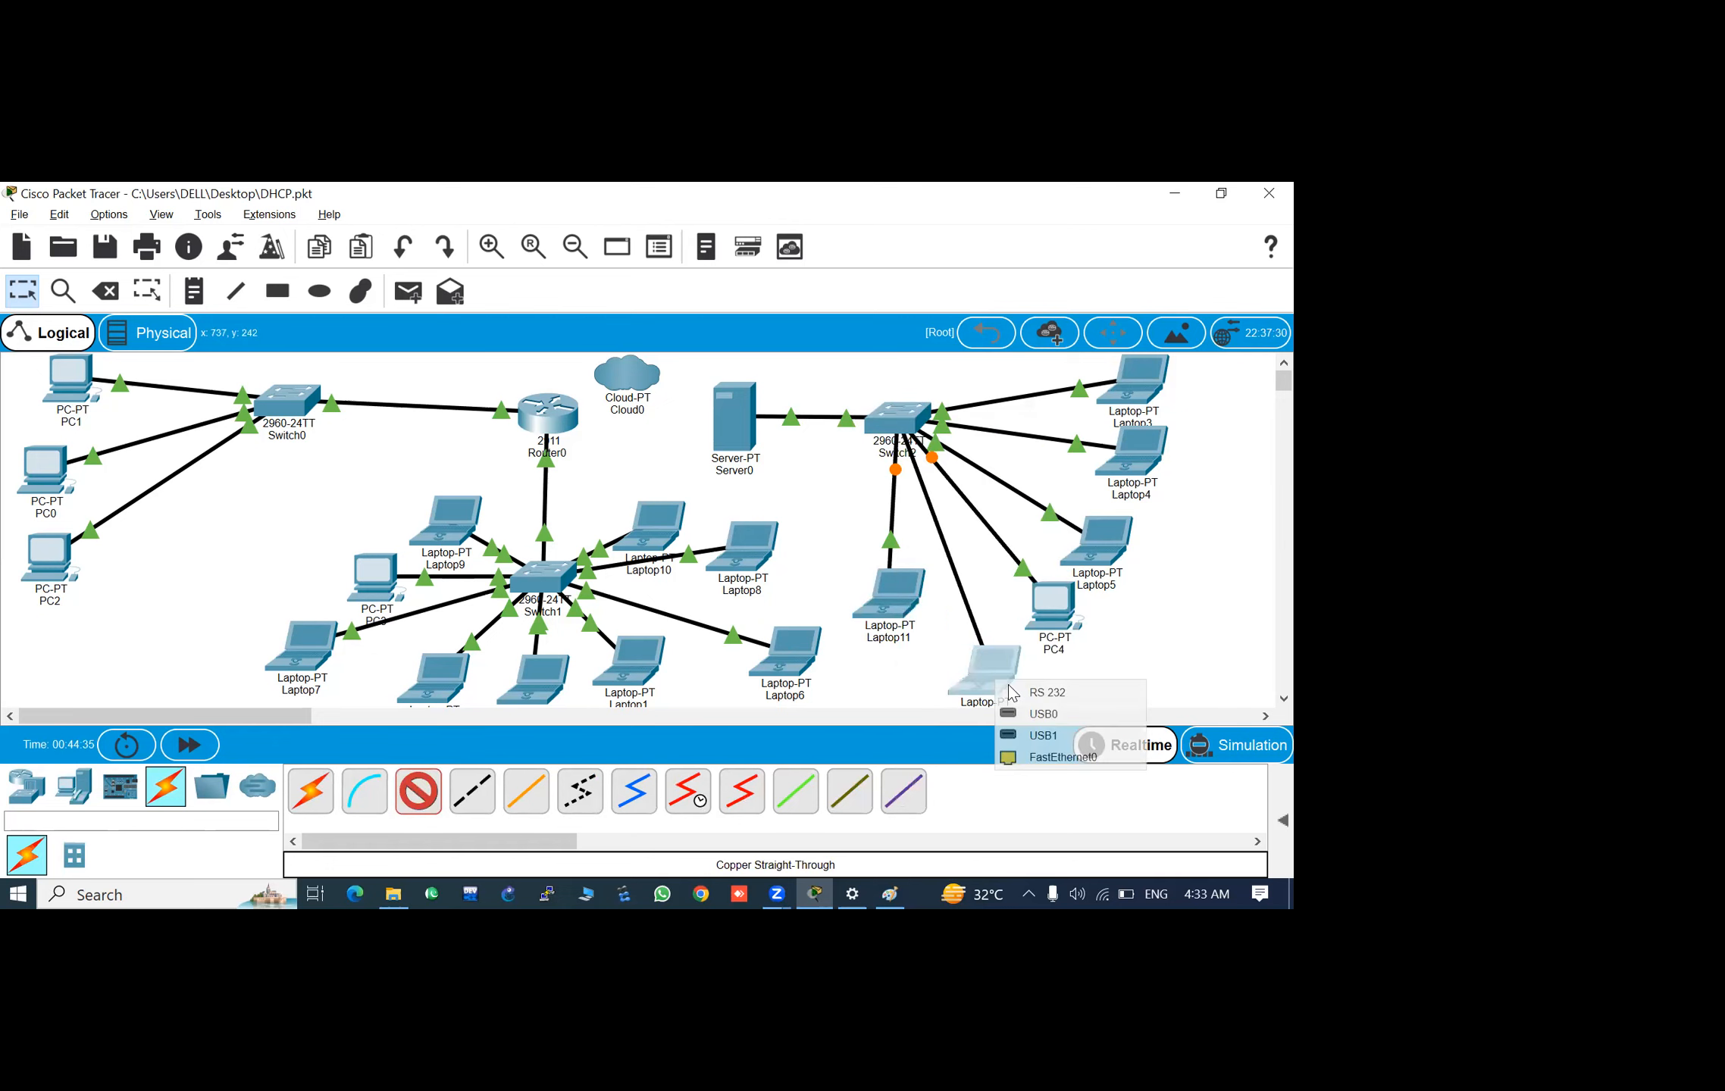
click(1046, 755)
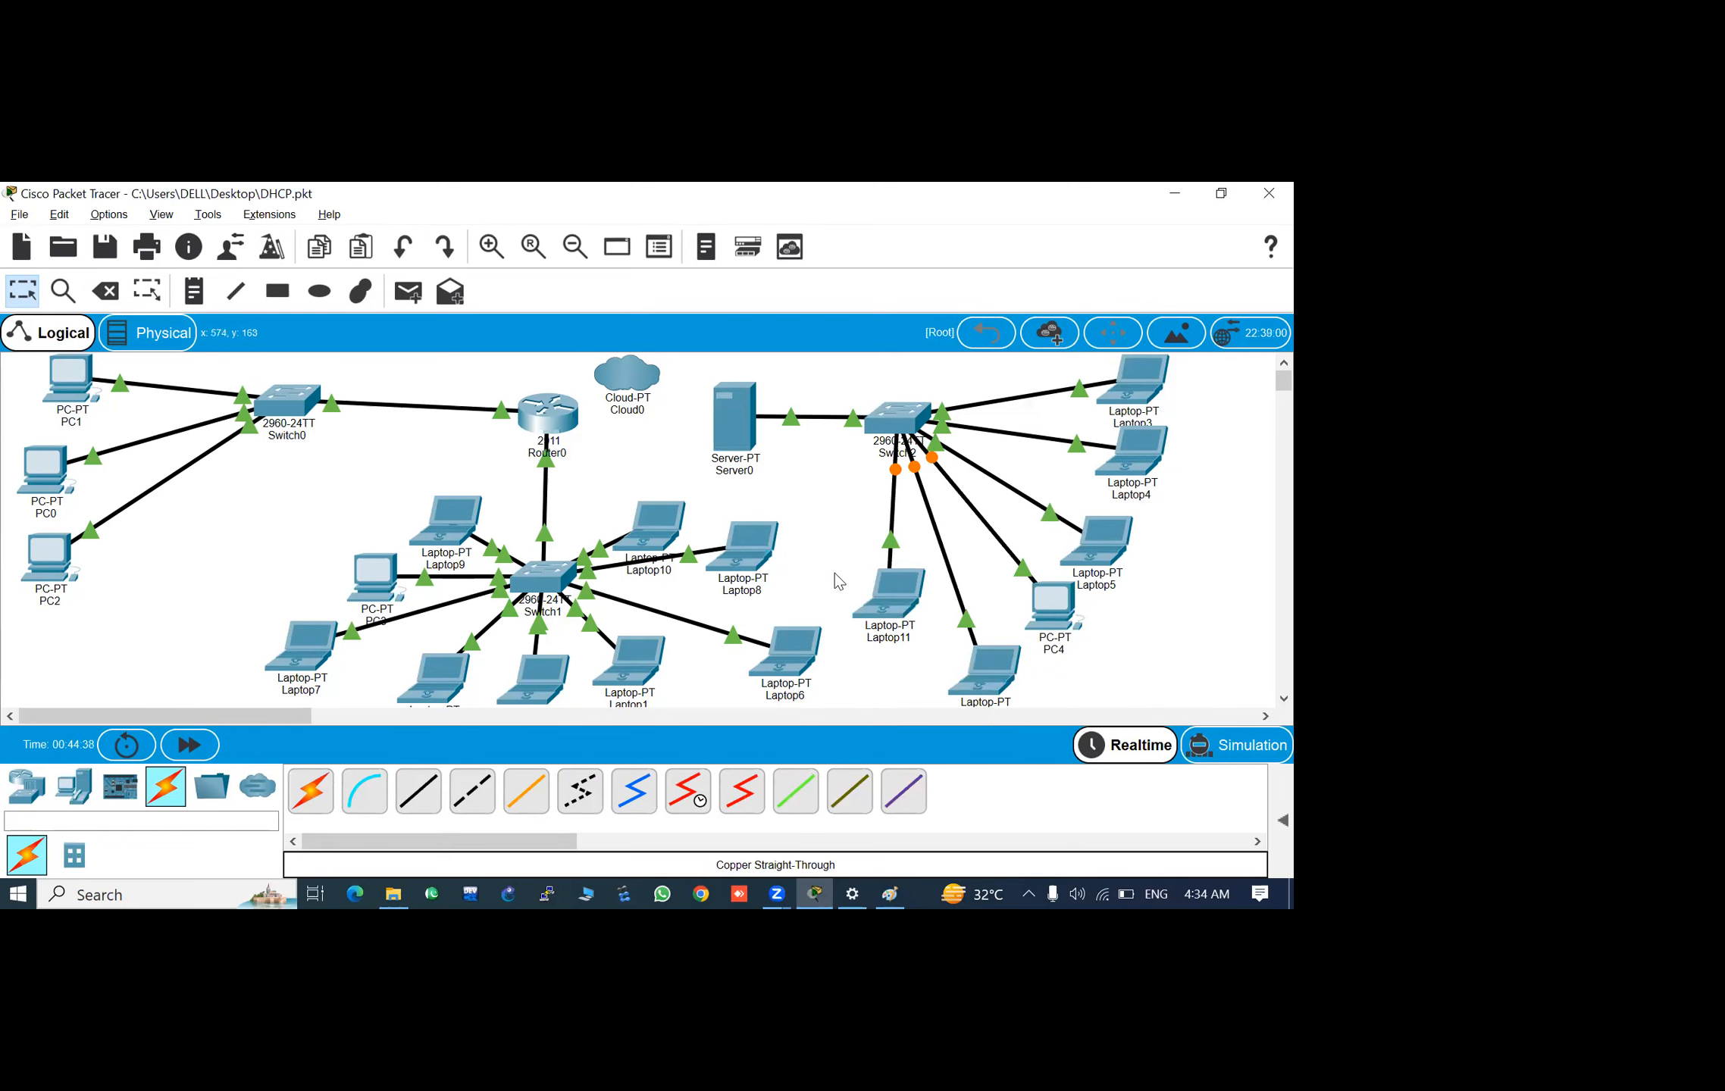
- Try to assign Server0 the static IP address 192.168.10.1 with subnet mask 255.255.255.0
click(713, 414)
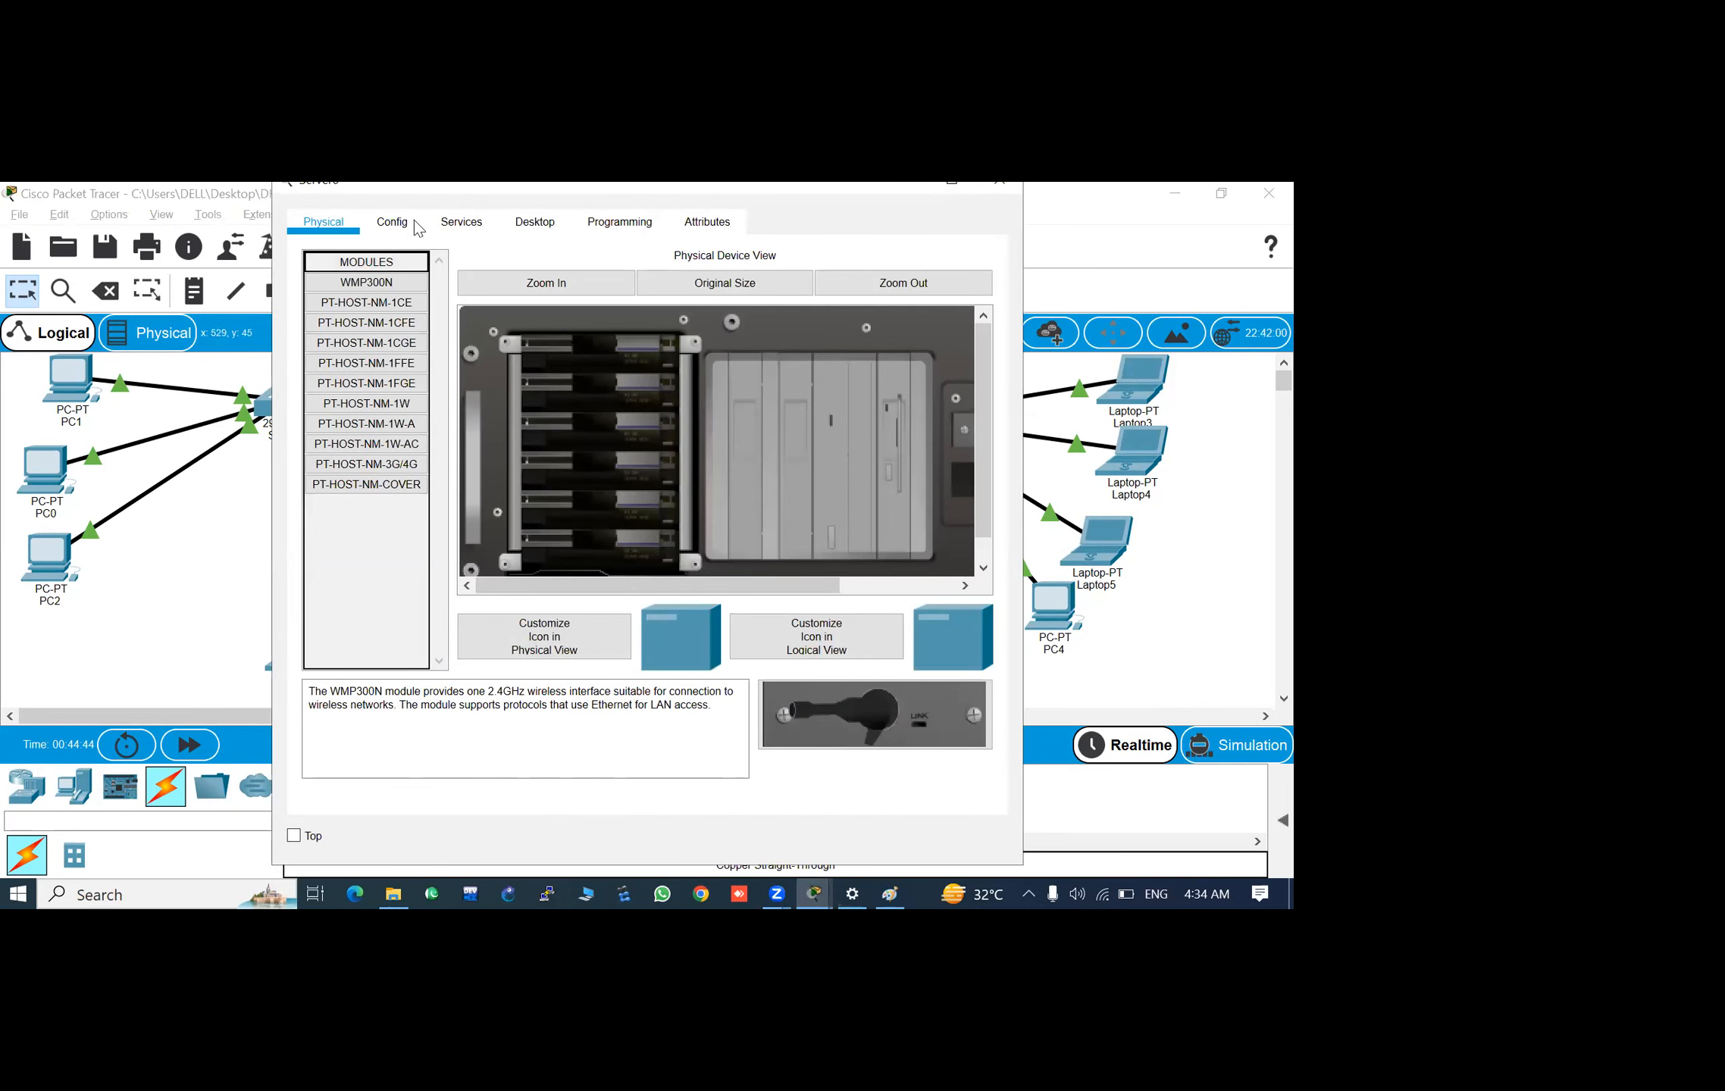
click(537, 222)
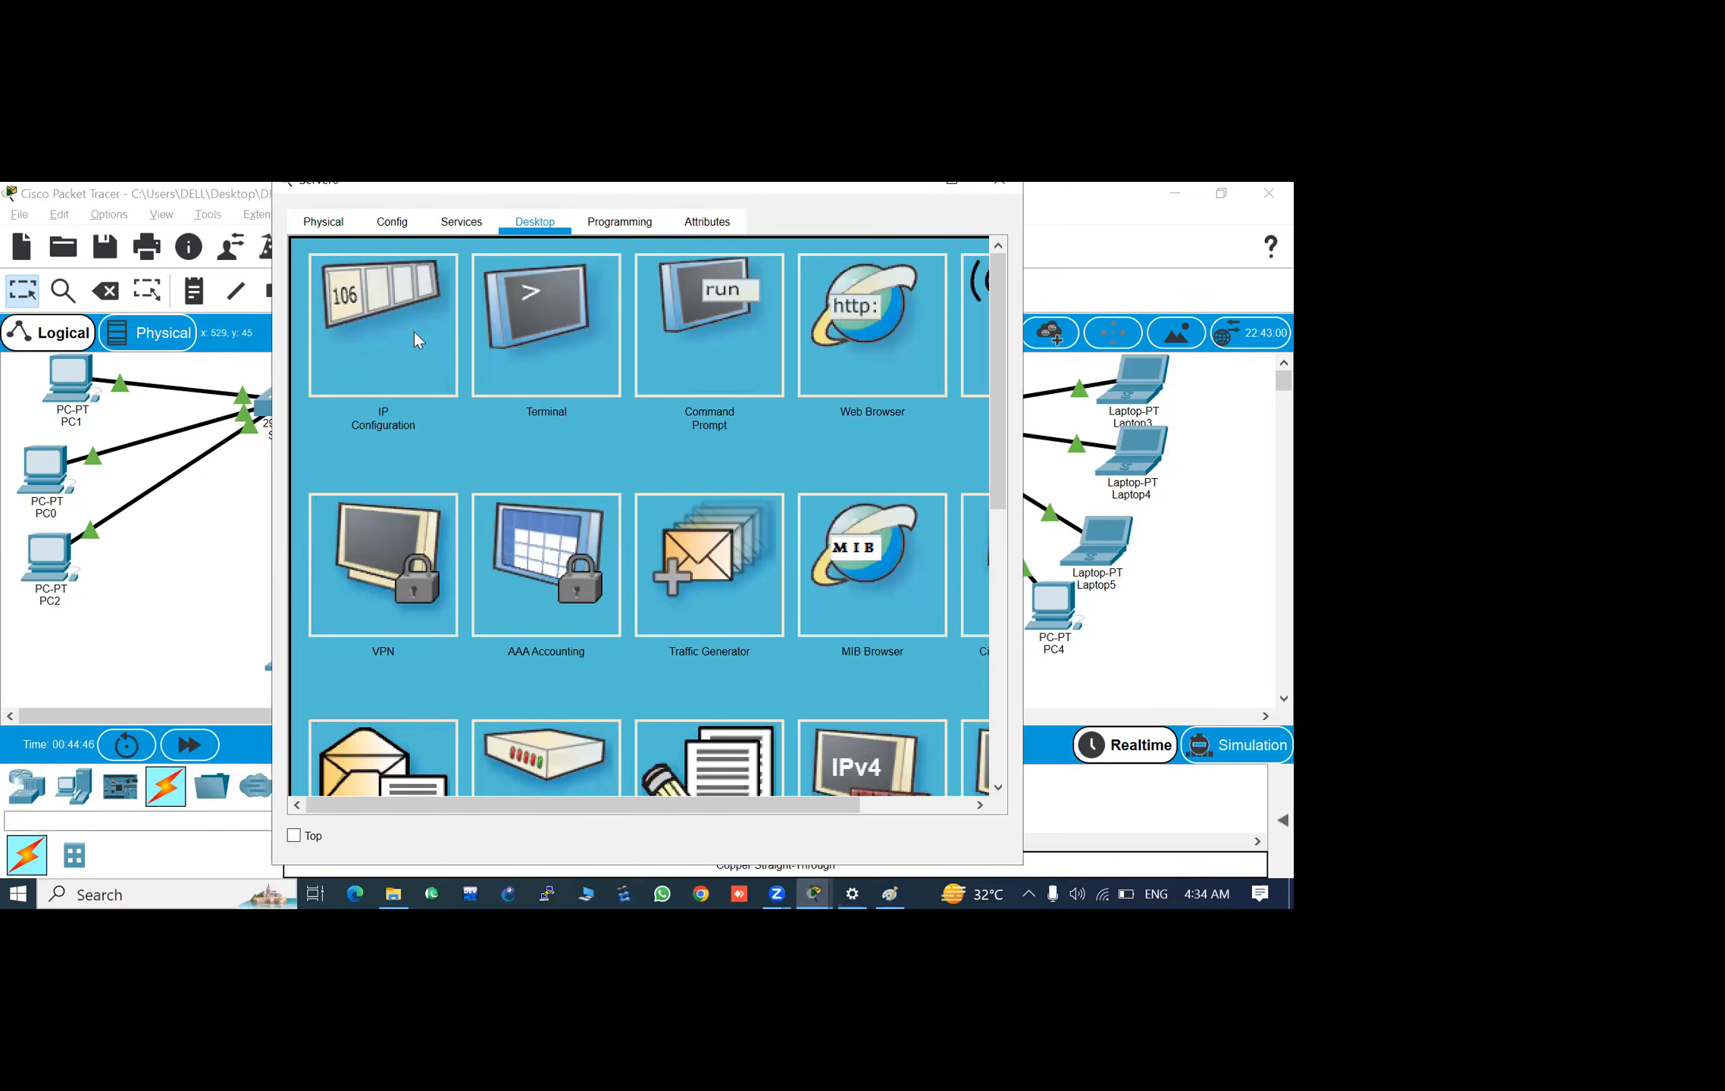
click(369, 303)
click(560, 356)
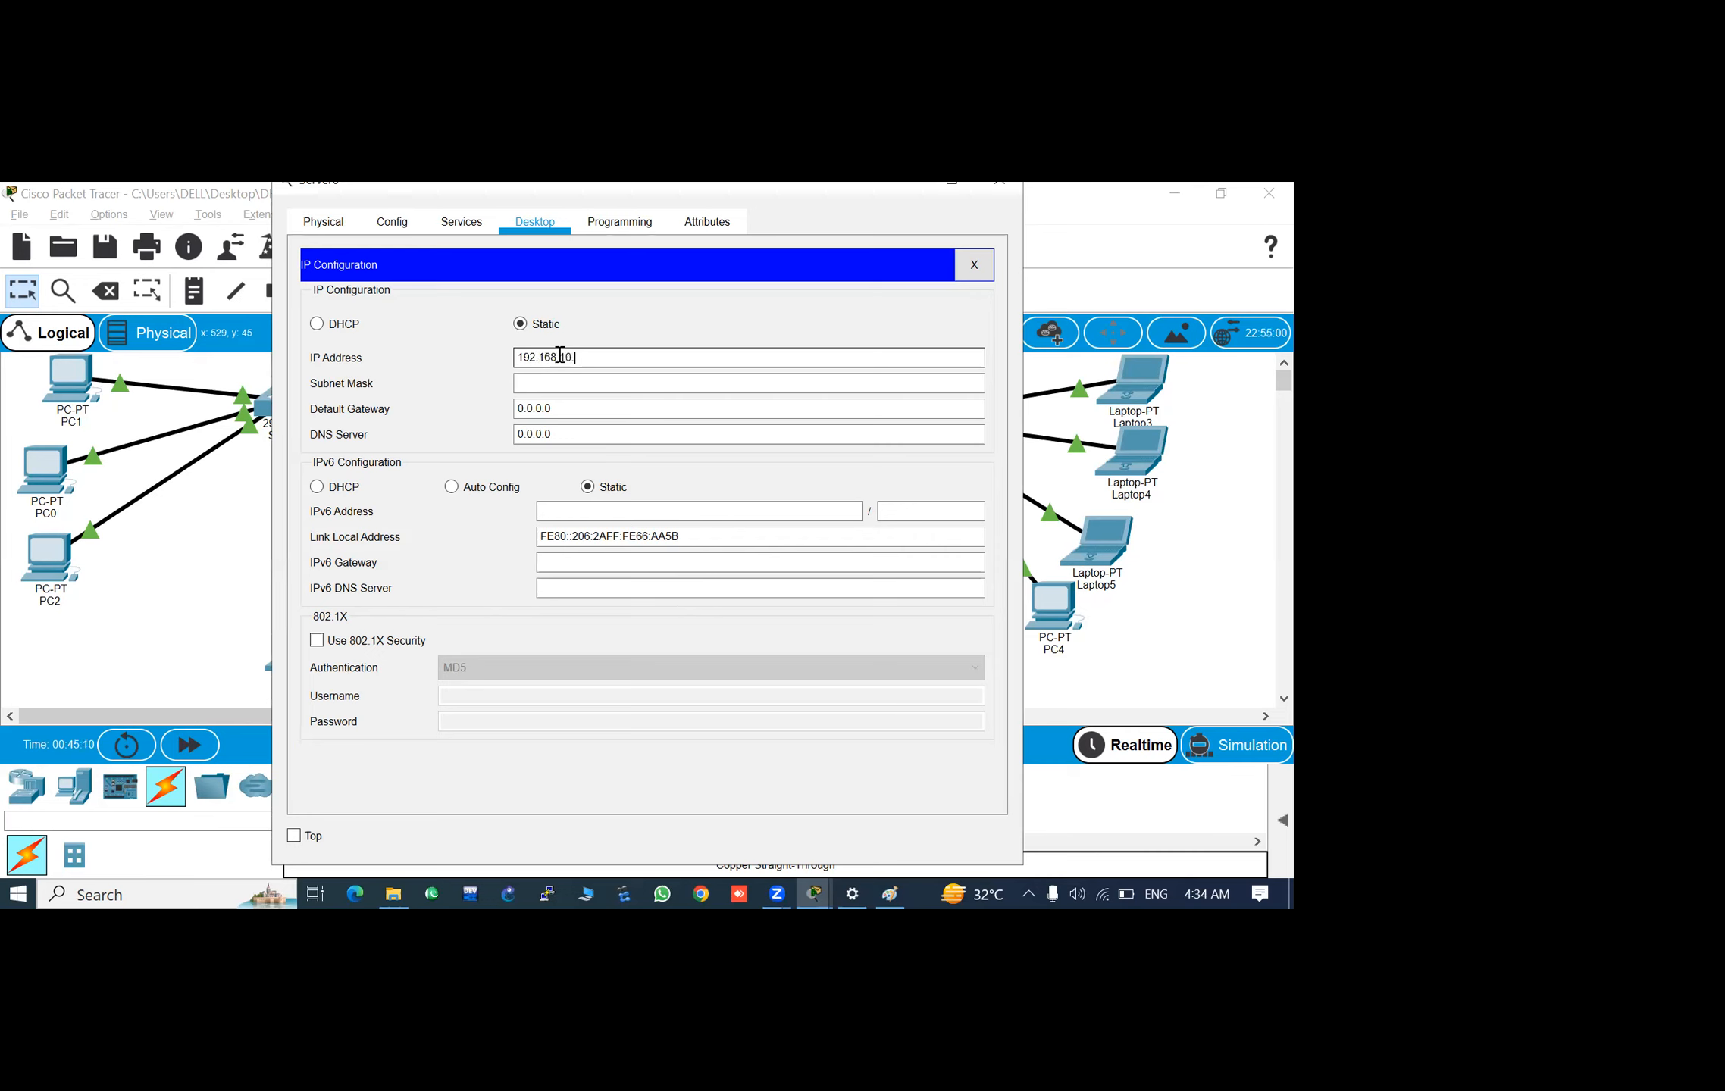
key(Tab)
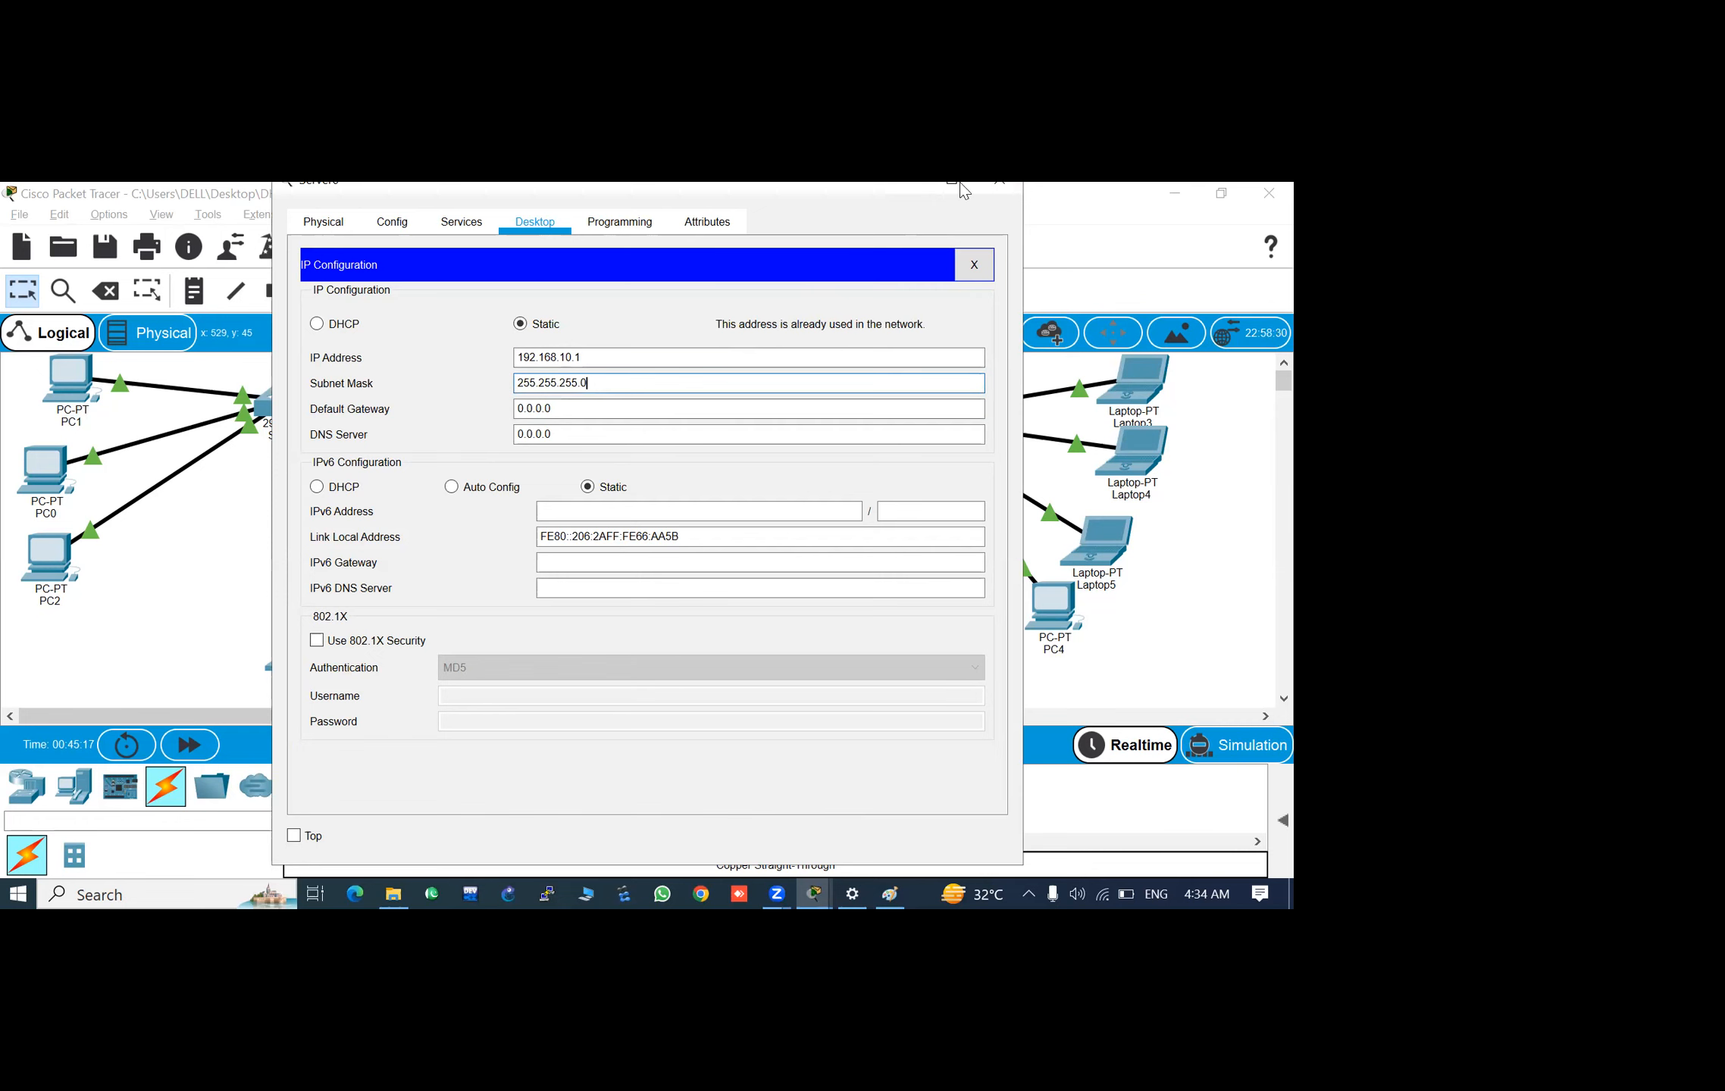
click(999, 183)
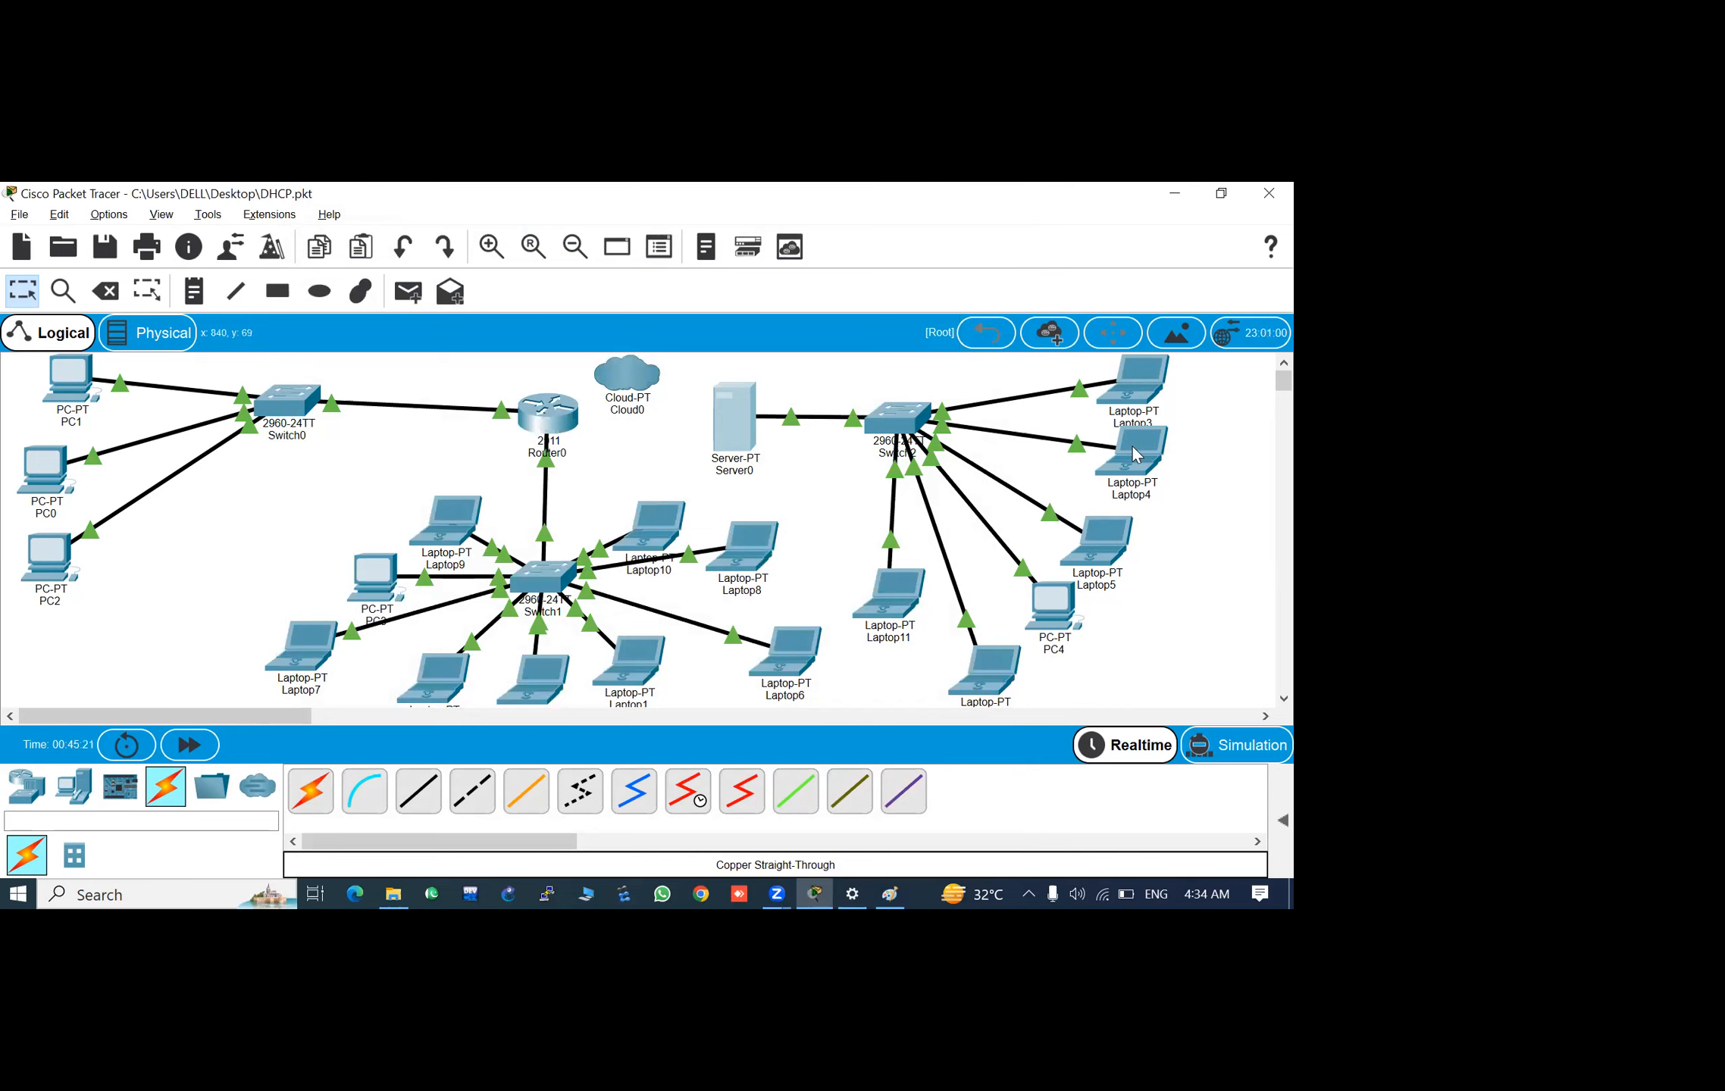
- Assign Server0 the static IP address 192.168.10.100 with subnet mask 255.255.255.0
mouse_move(1135, 454)
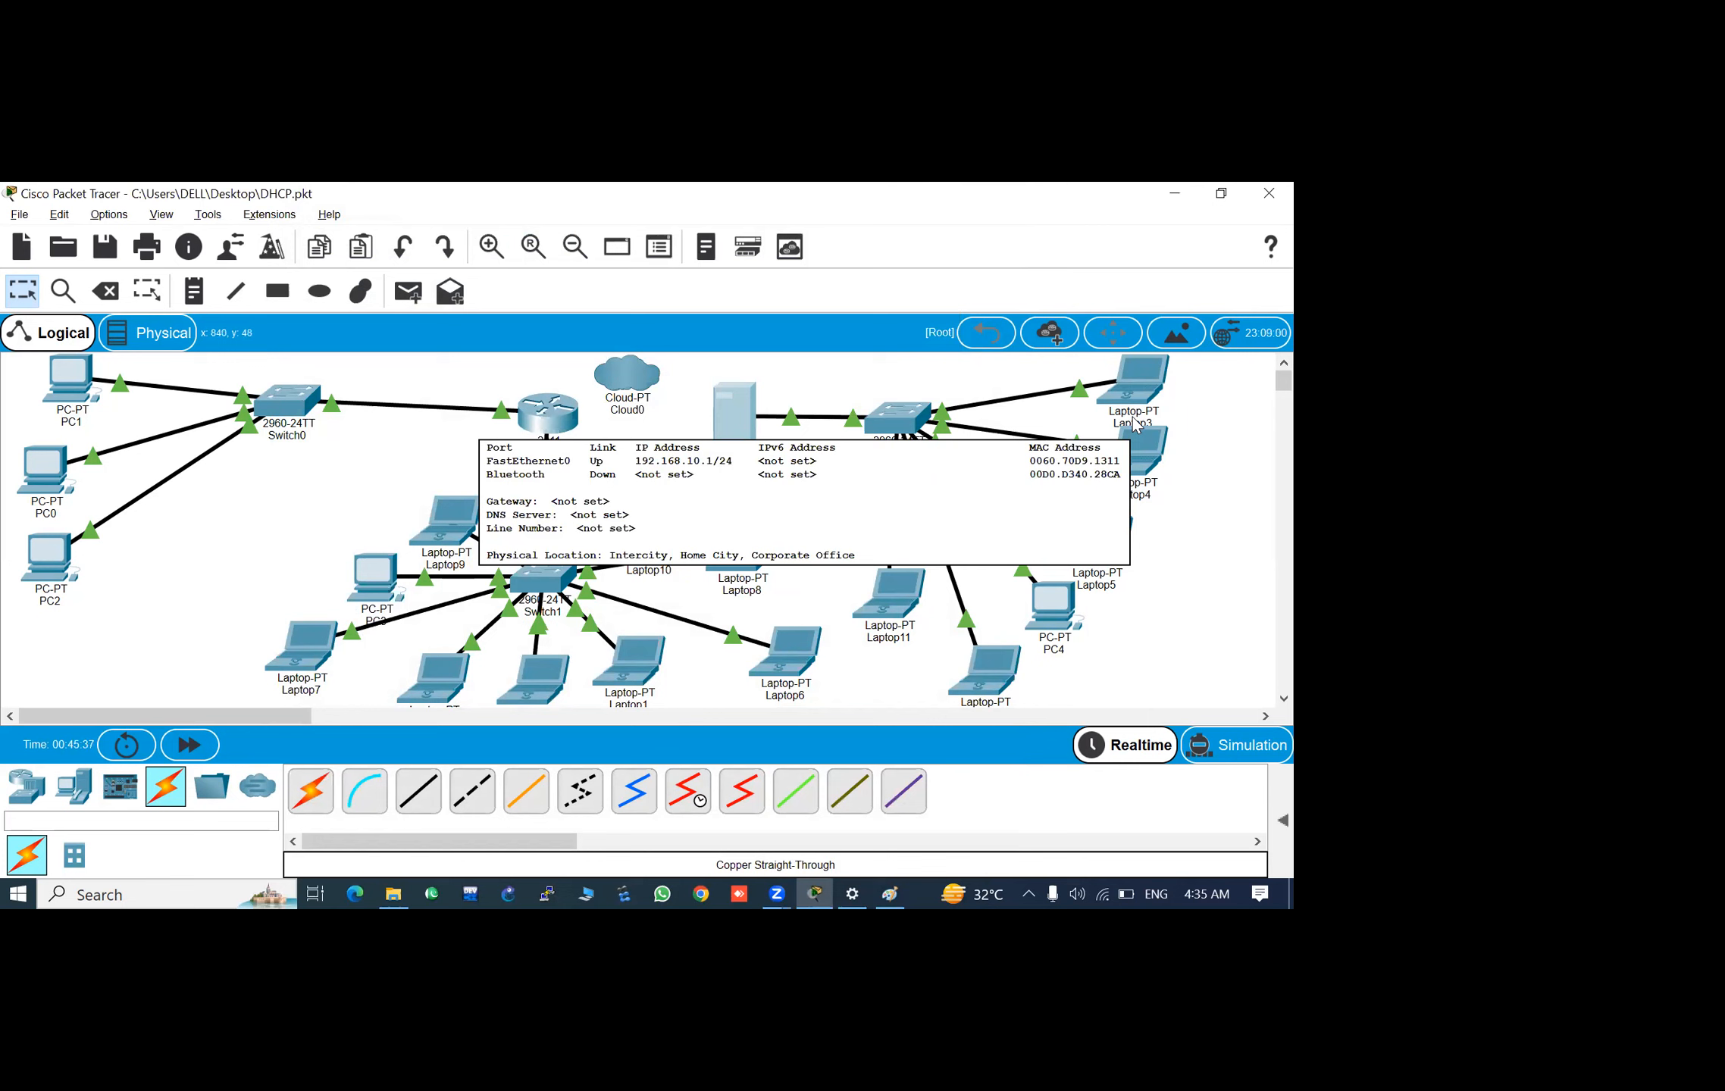
mouse_move(1005, 411)
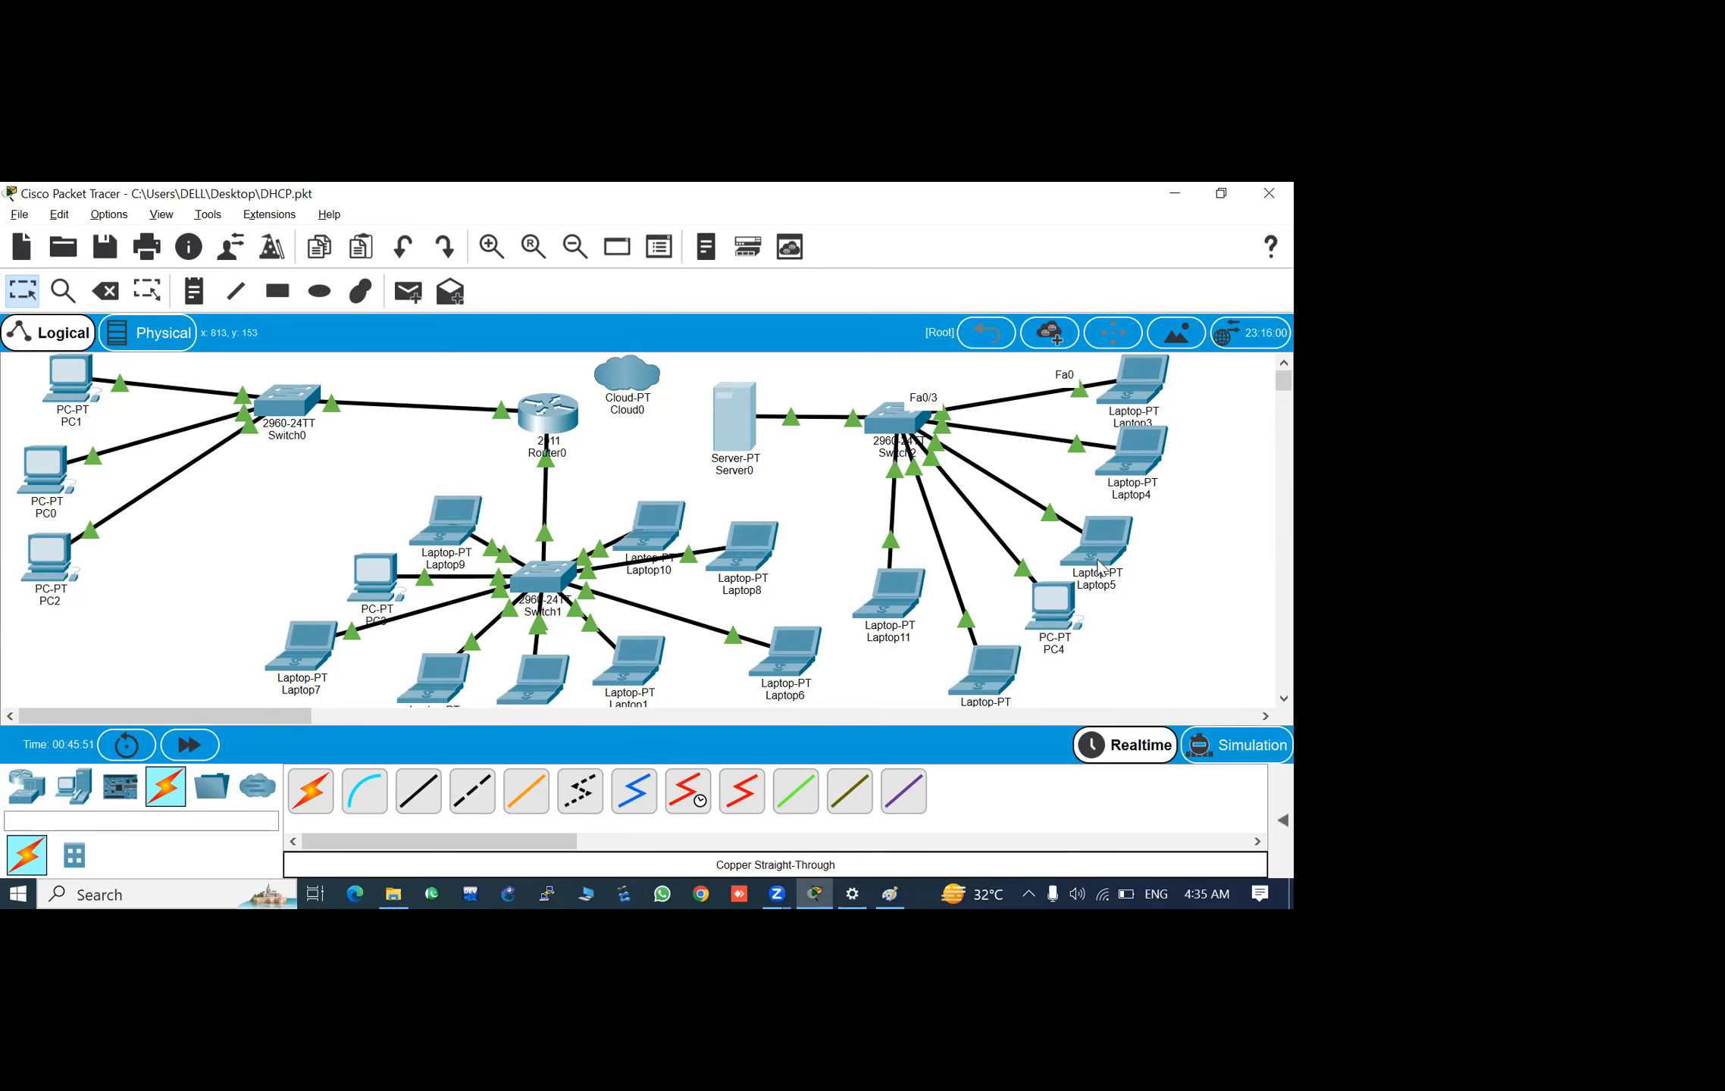
click(723, 446)
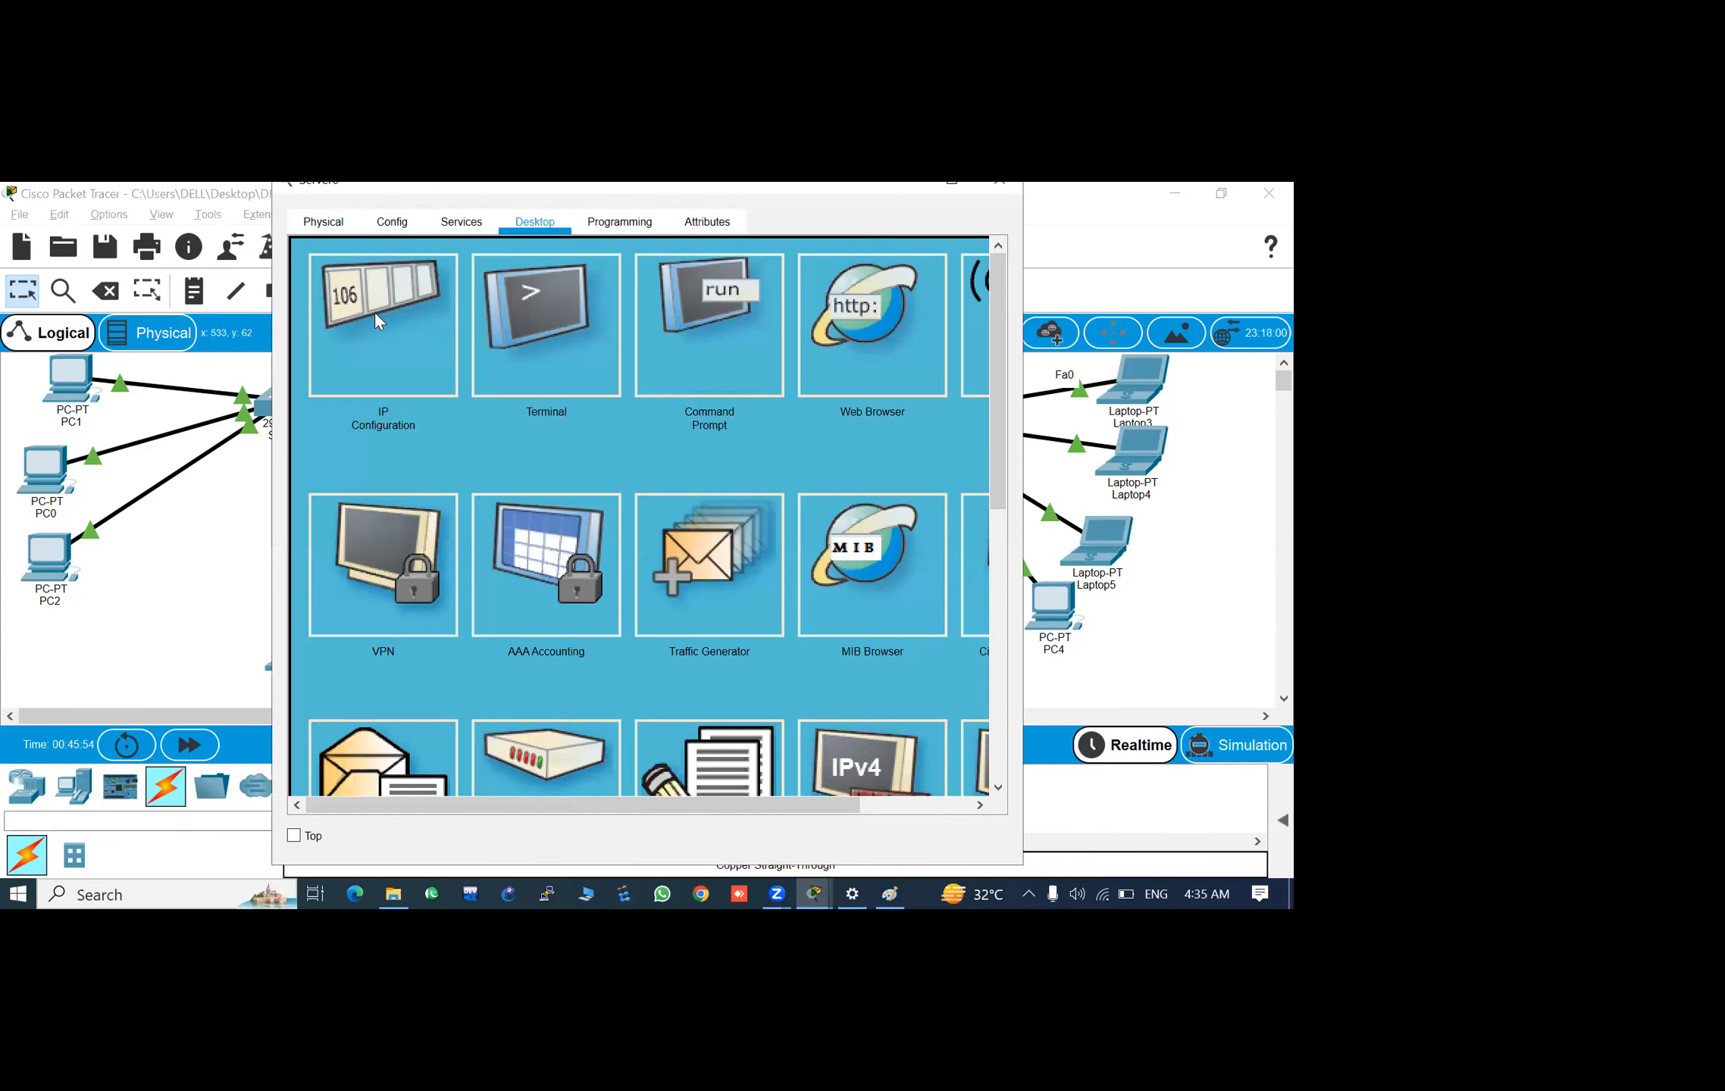
click(374, 313)
click(593, 352)
key(Tab)
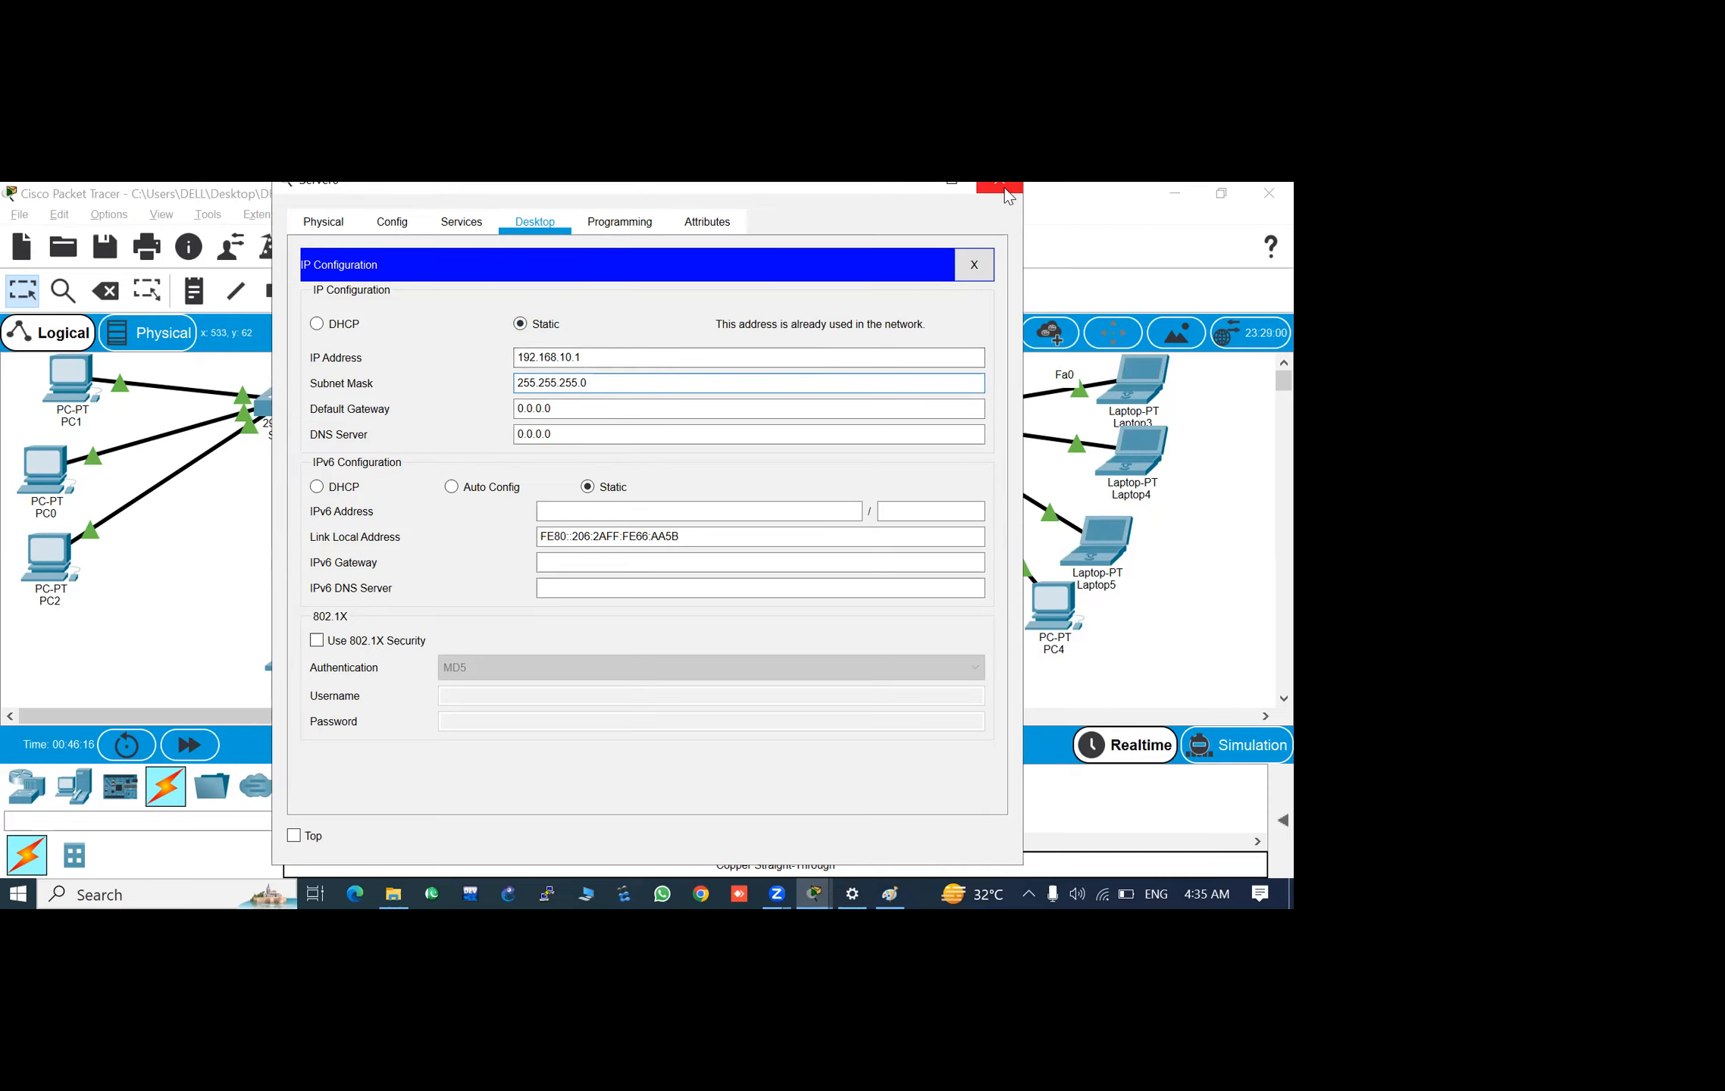
click(589, 363)
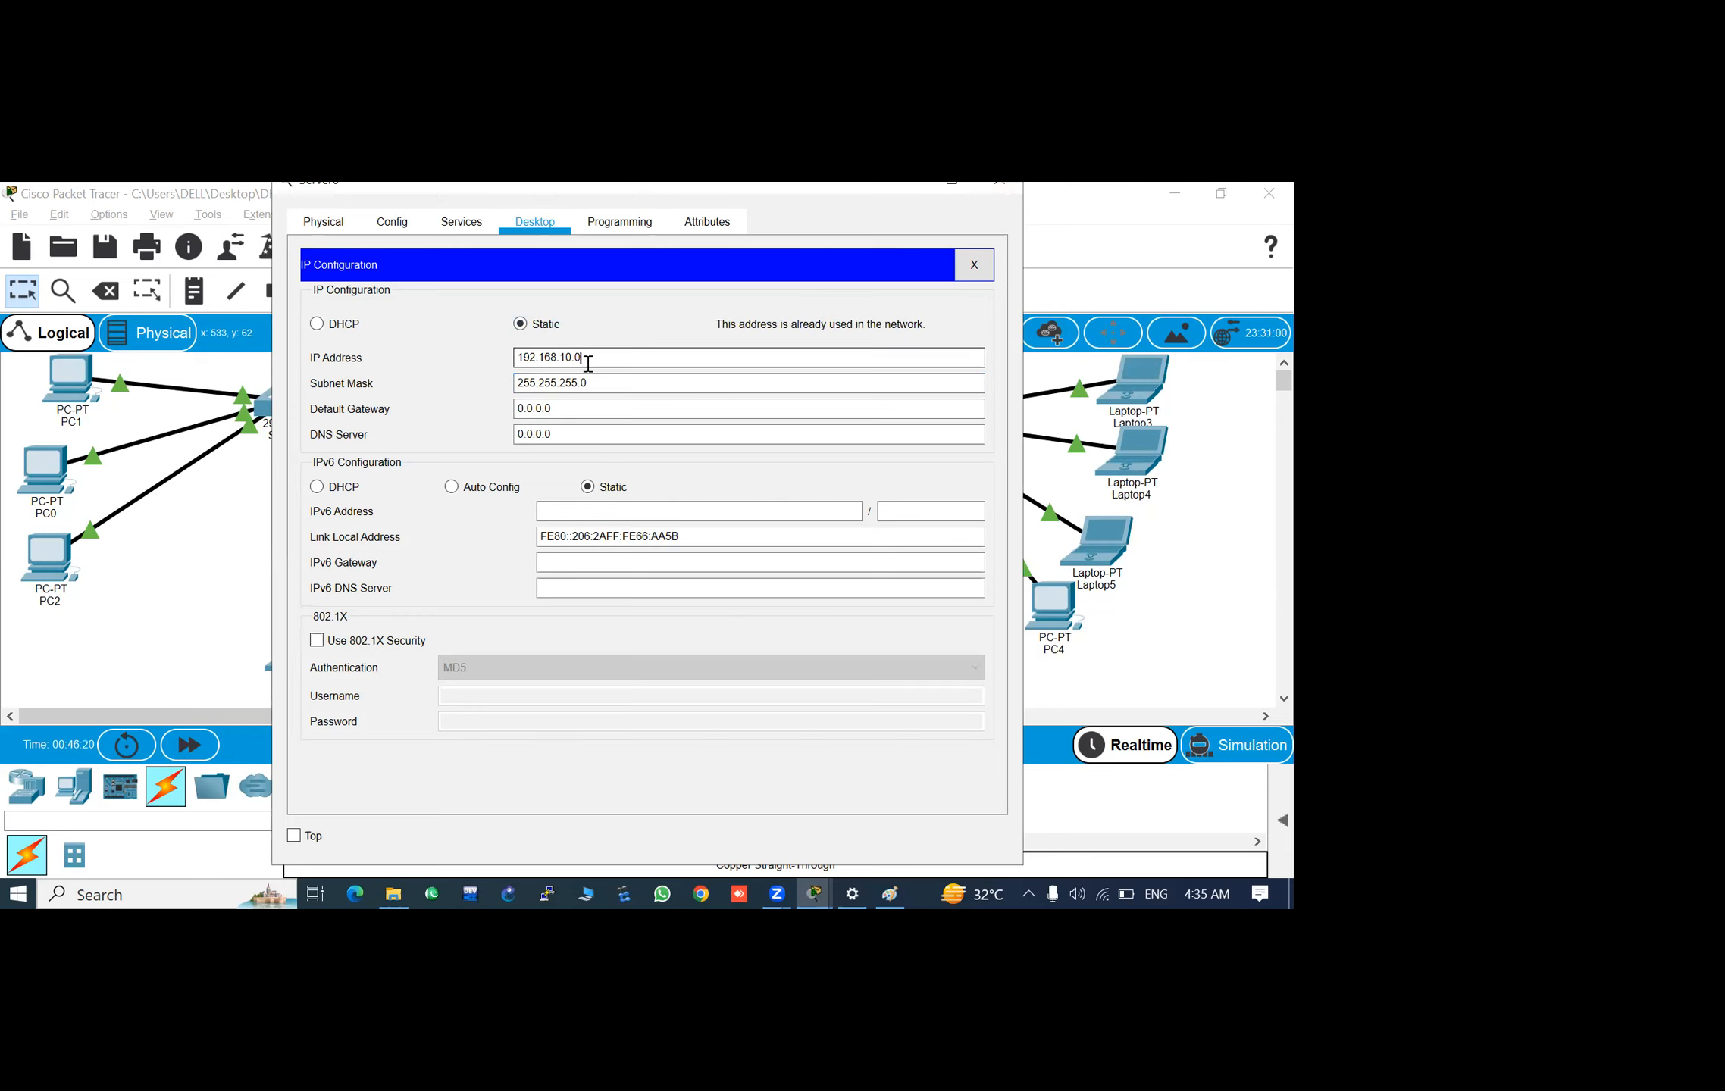
key(Tab)
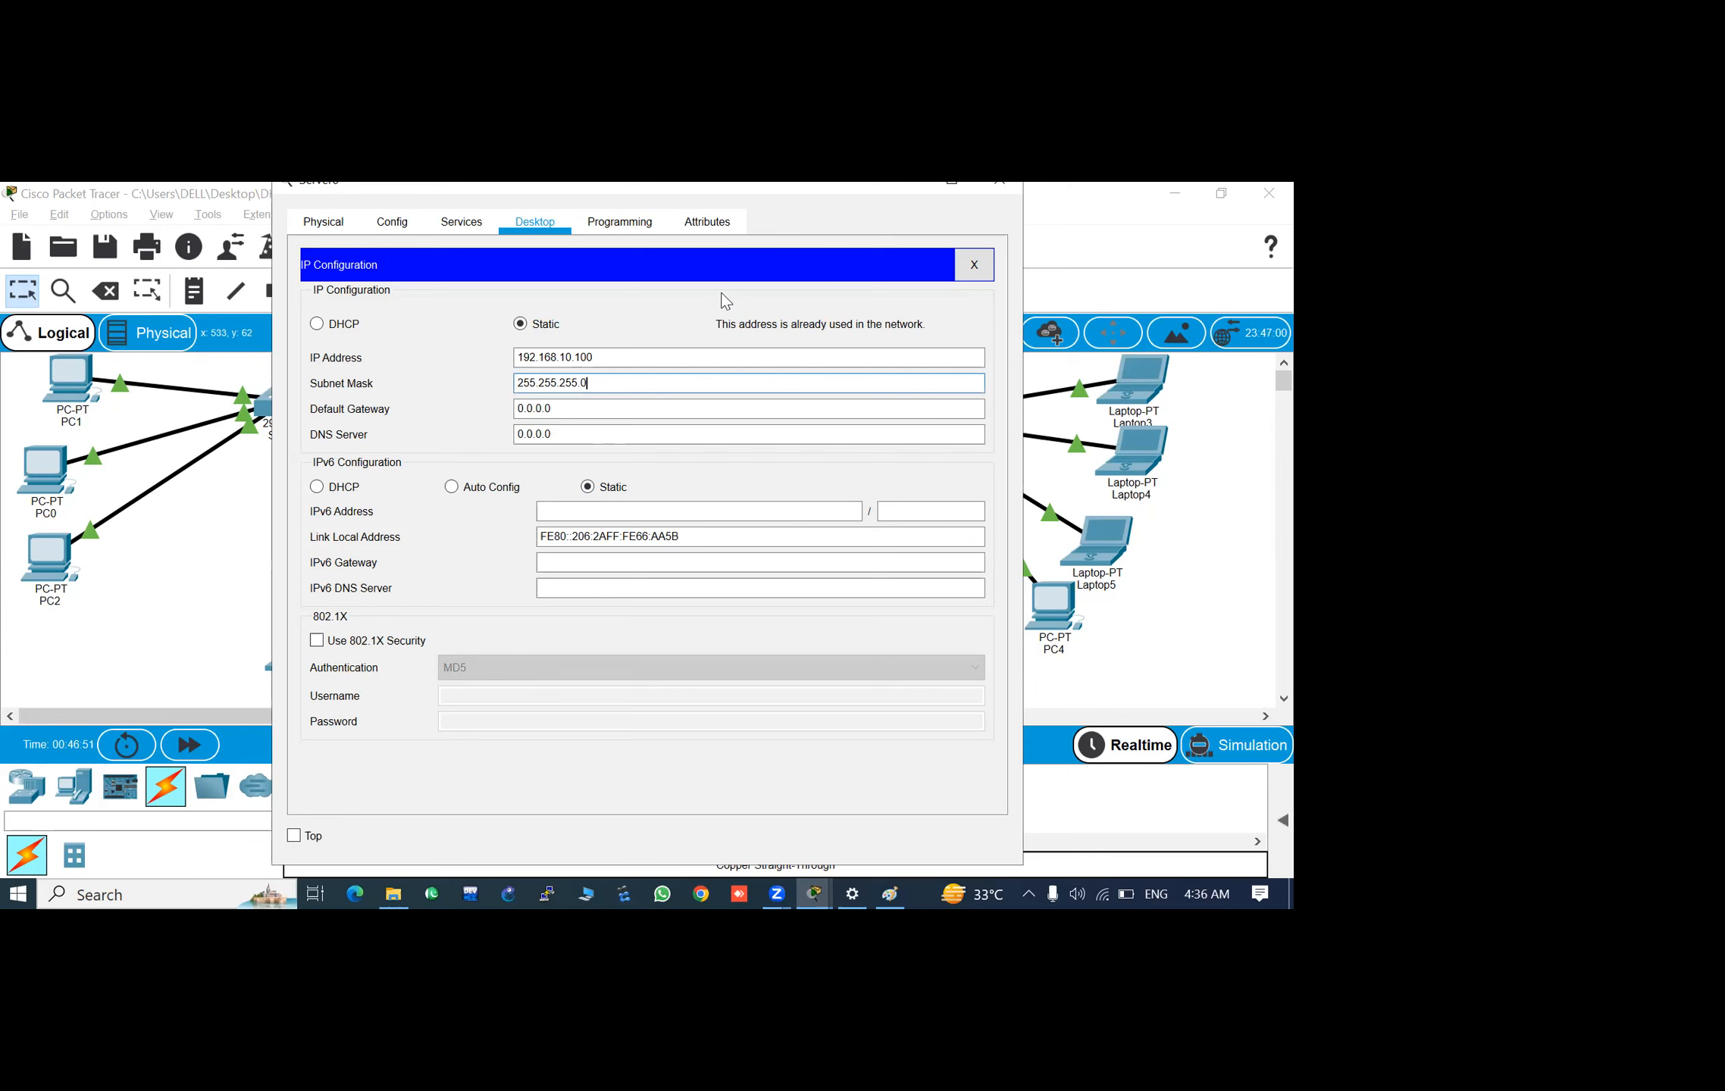
click(1001, 186)
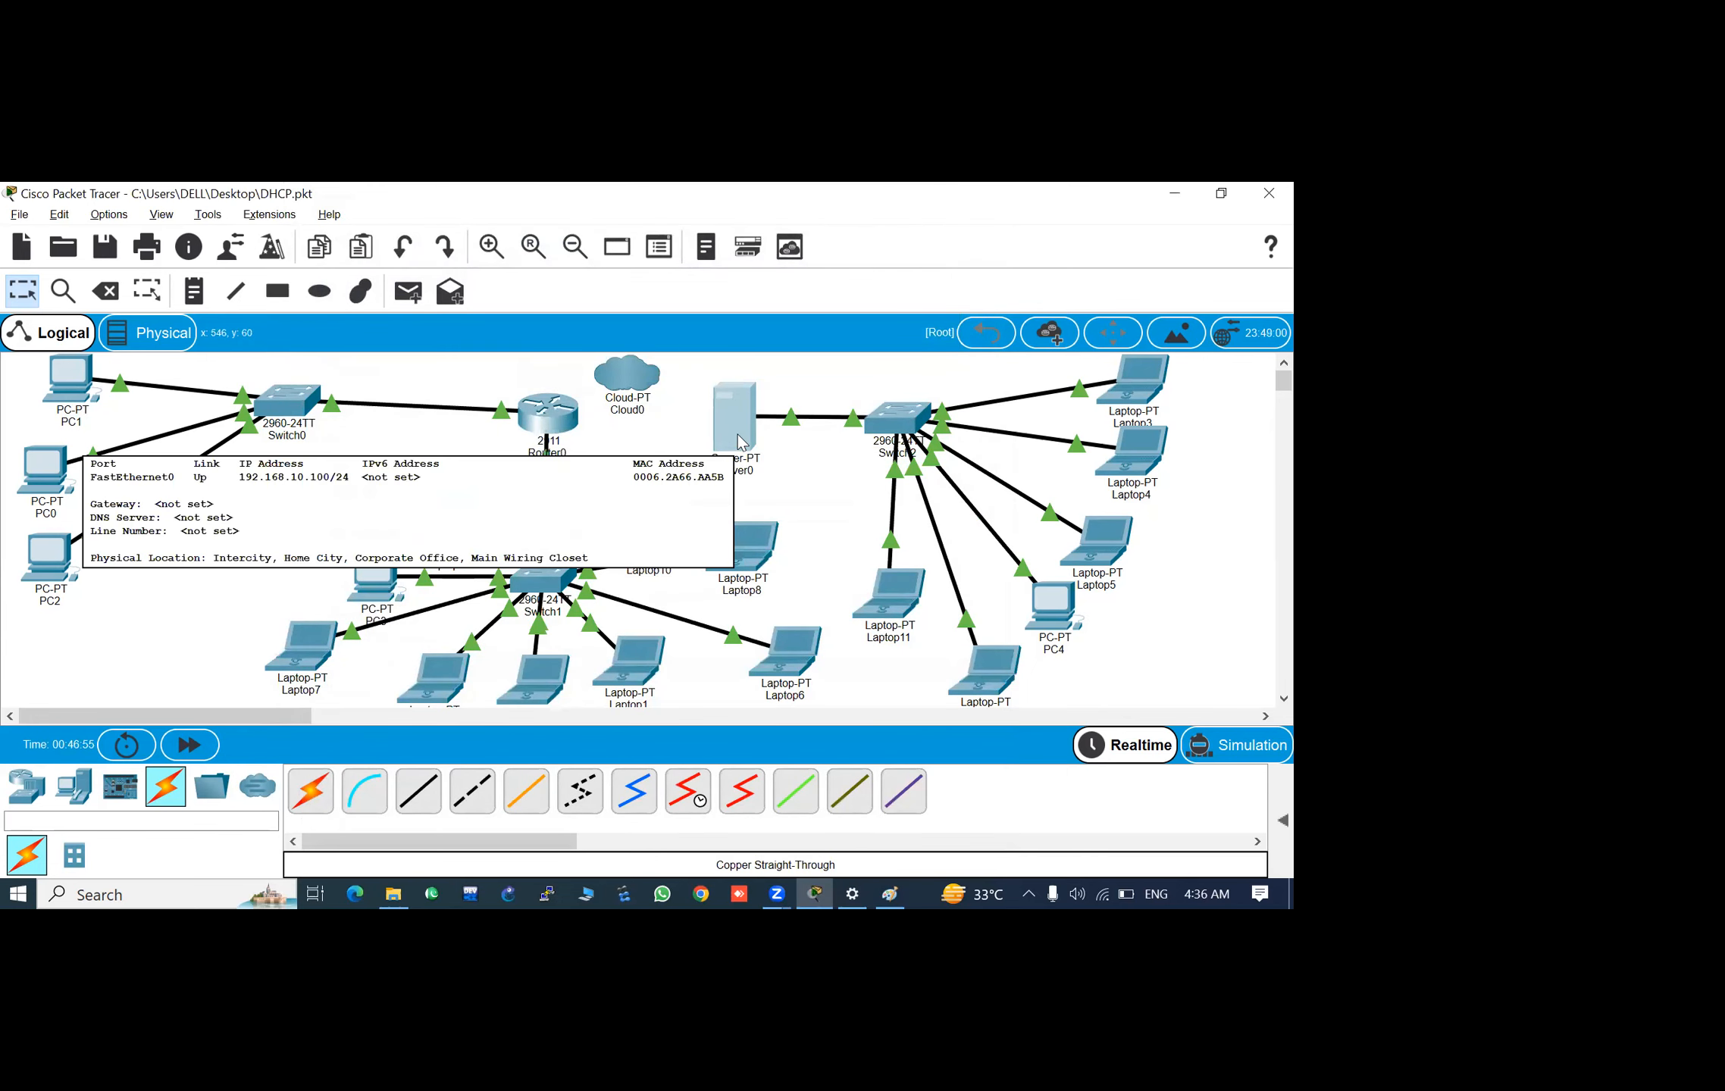
- Check Server0's static IP configuration
click(739, 441)
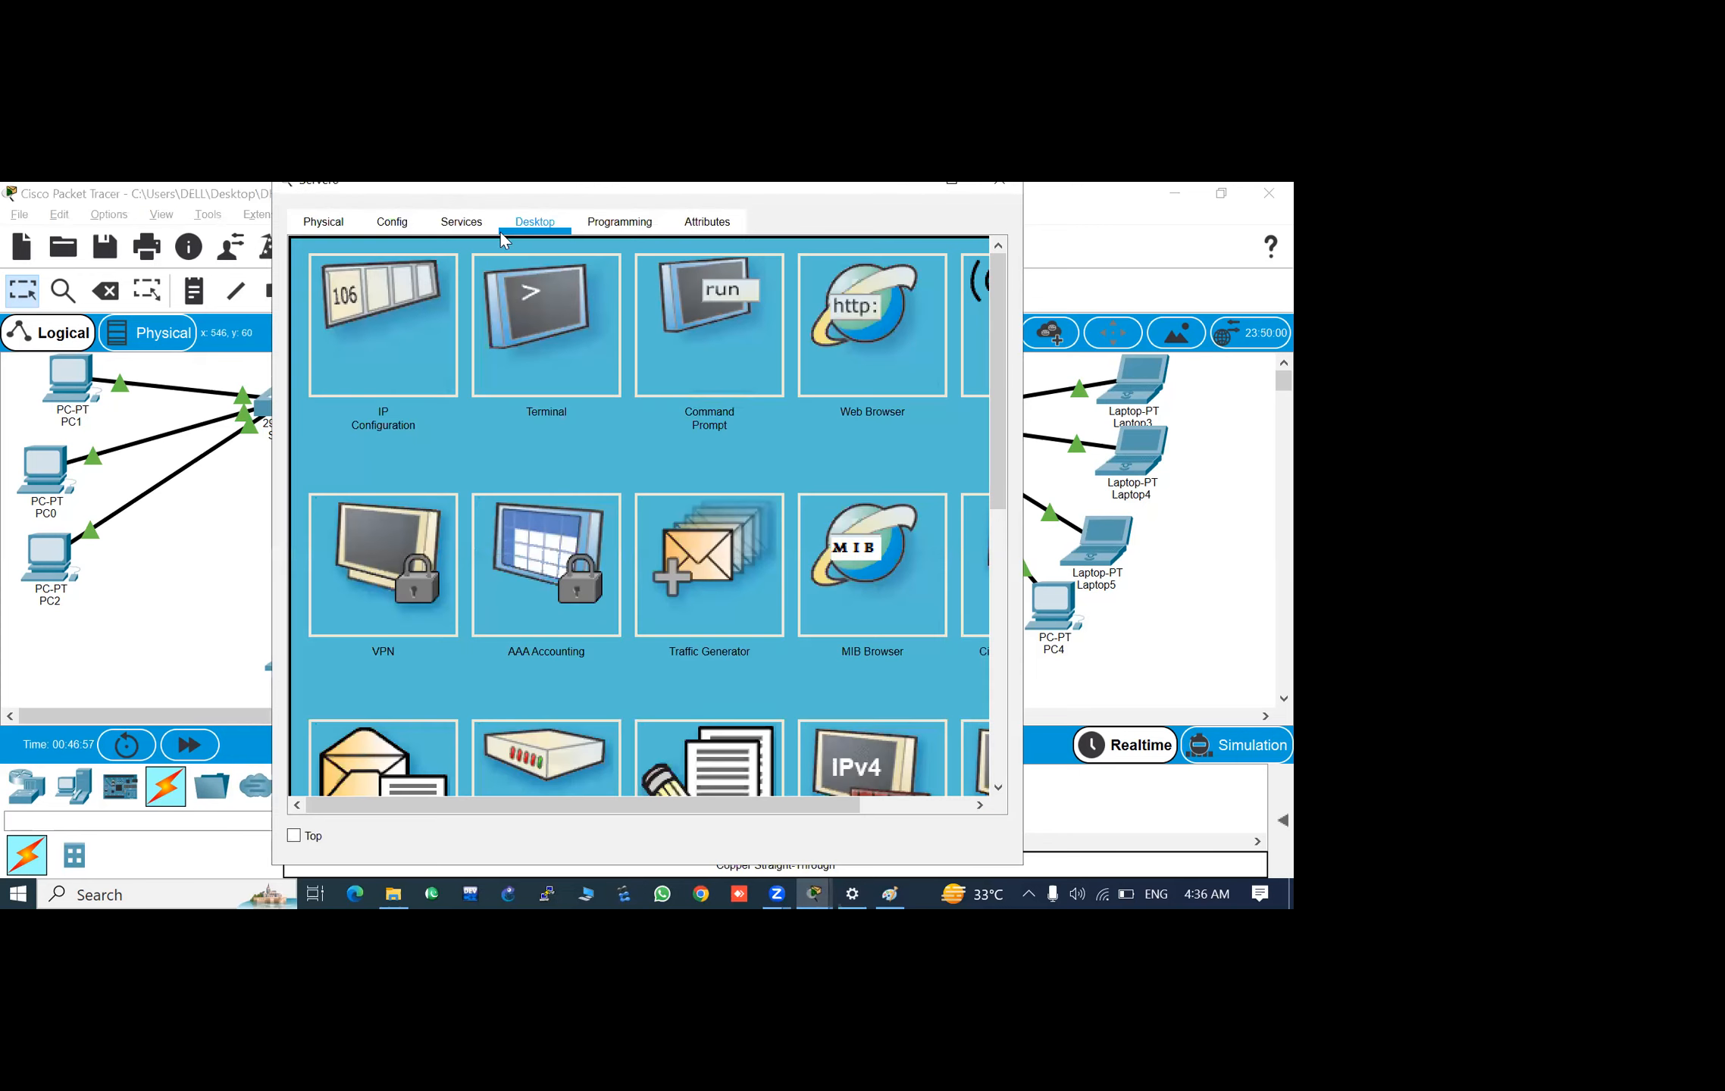
click(389, 322)
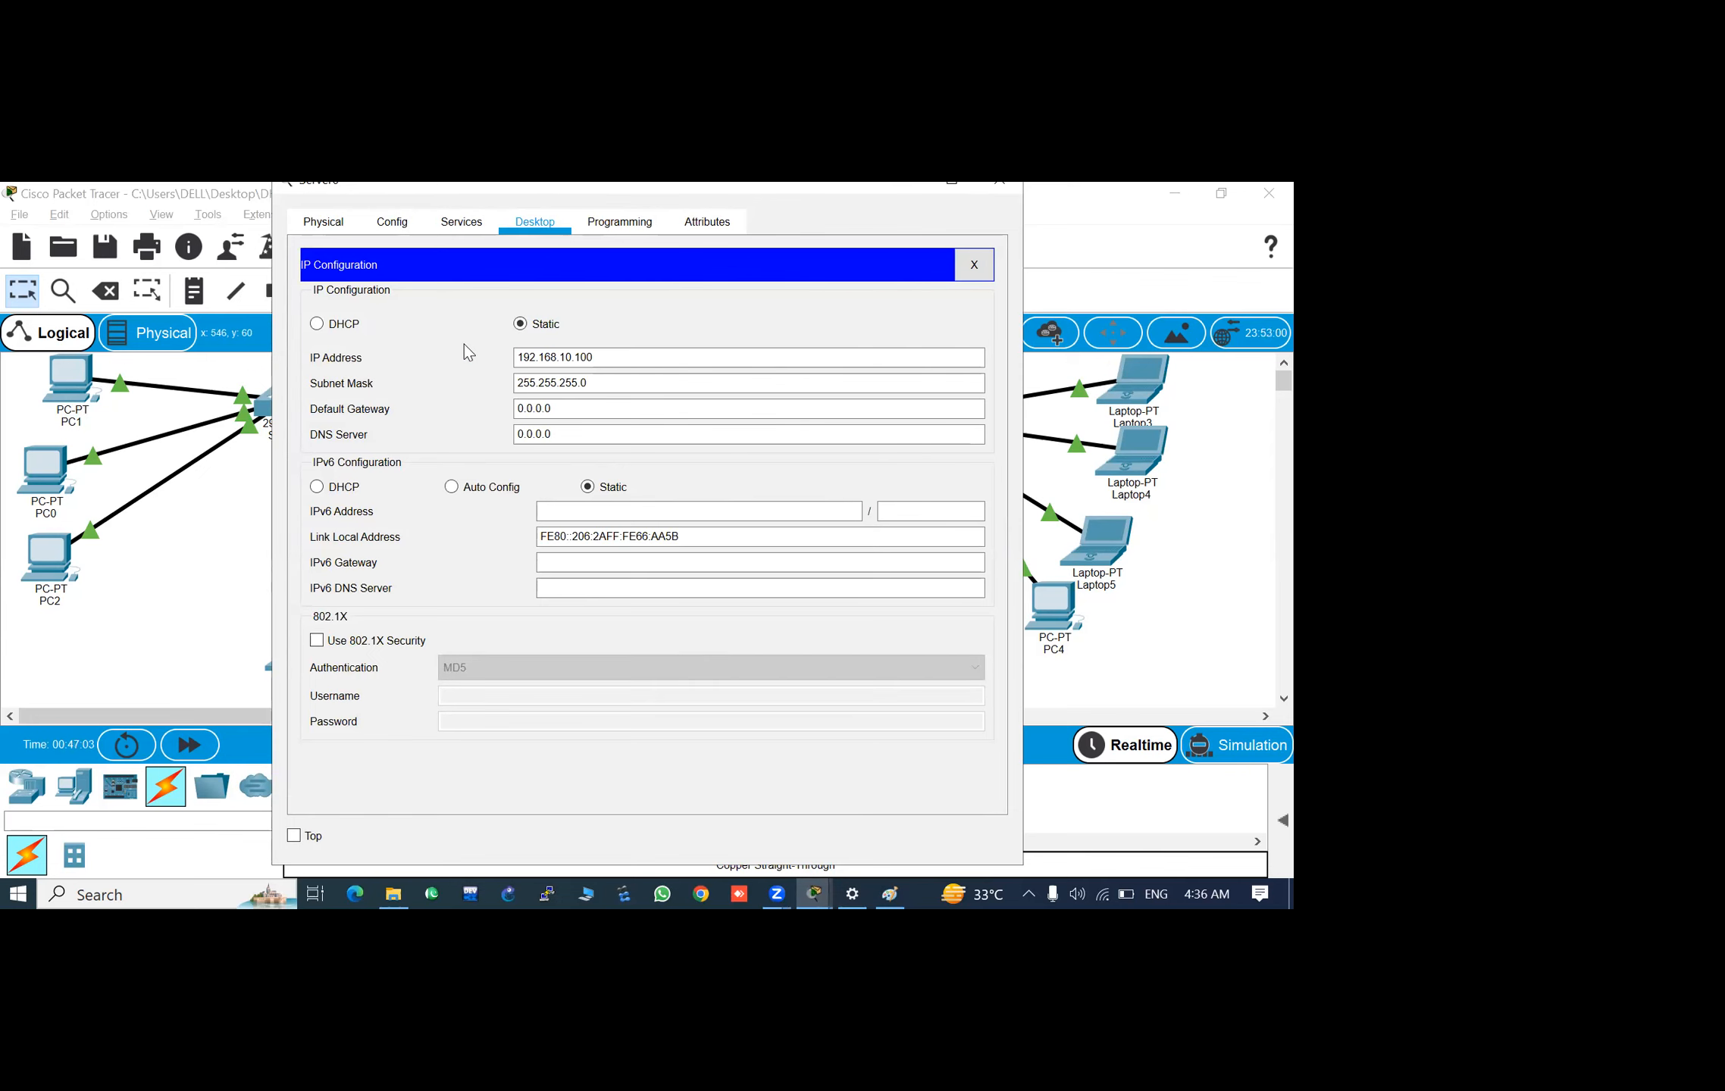
click(998, 190)
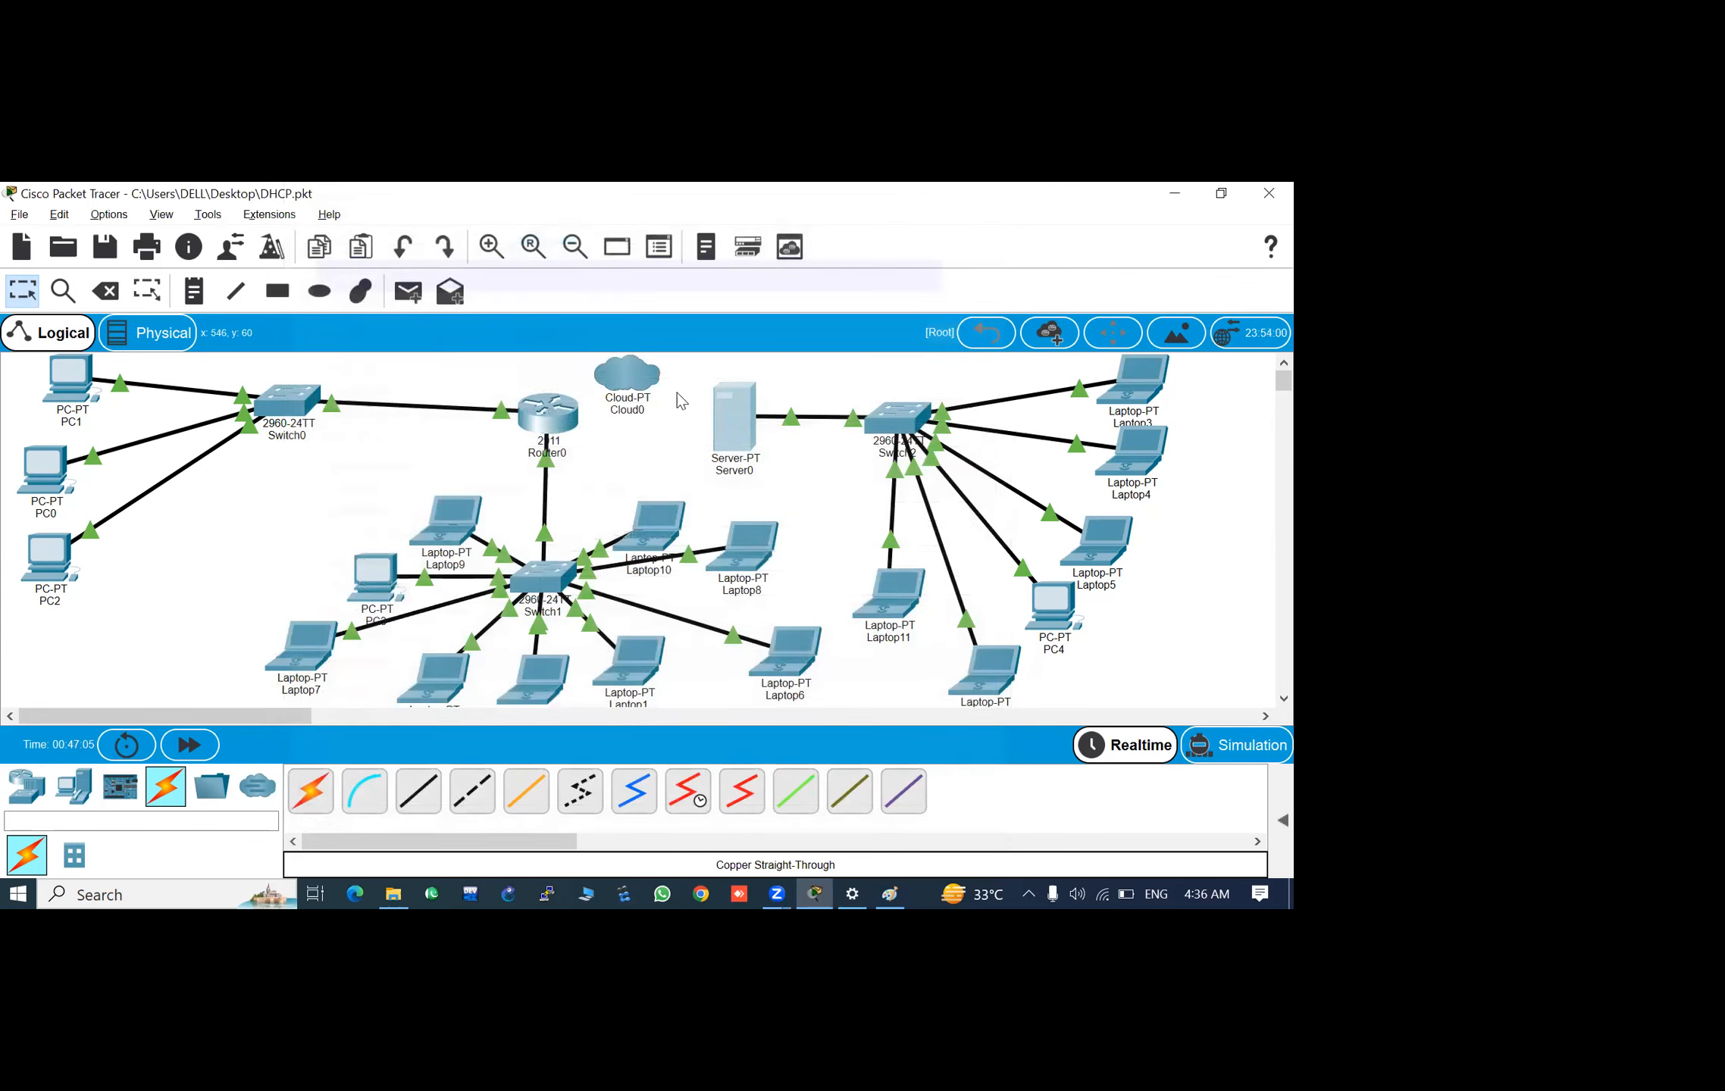
- Turn on the DHCP service on Server0's FastEthernet0 interface
click(754, 406)
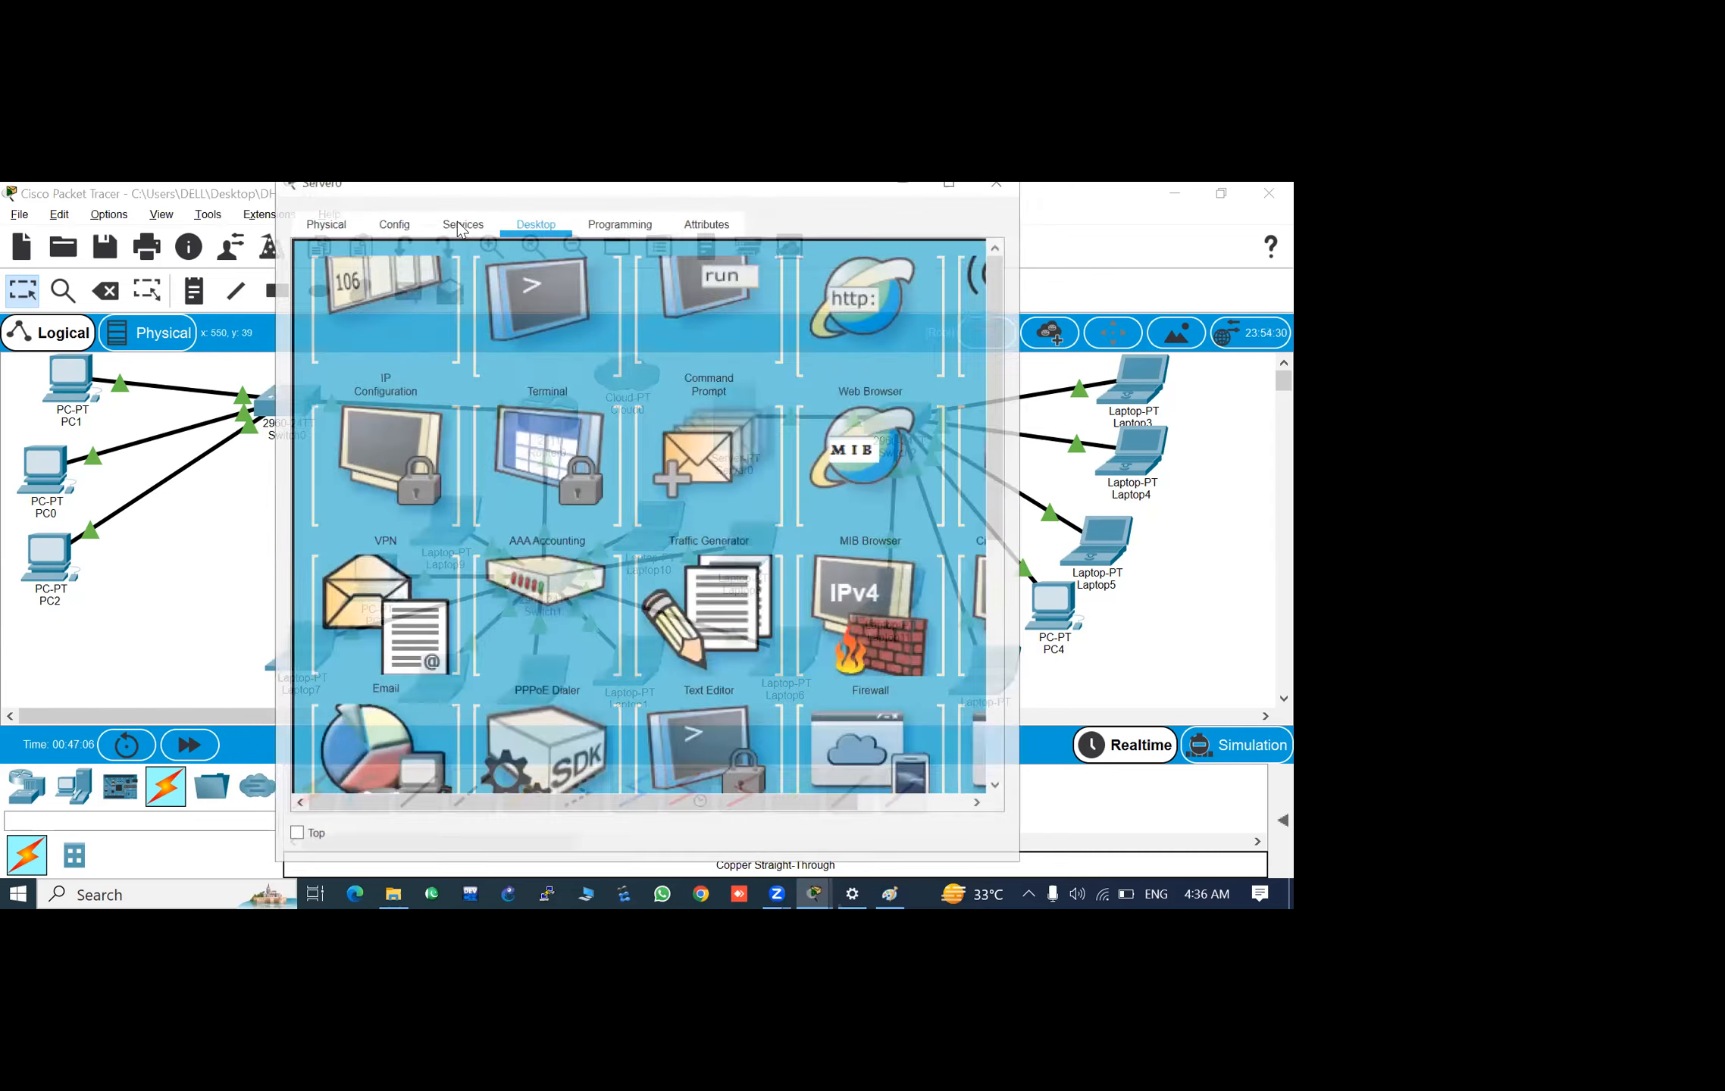
click(464, 222)
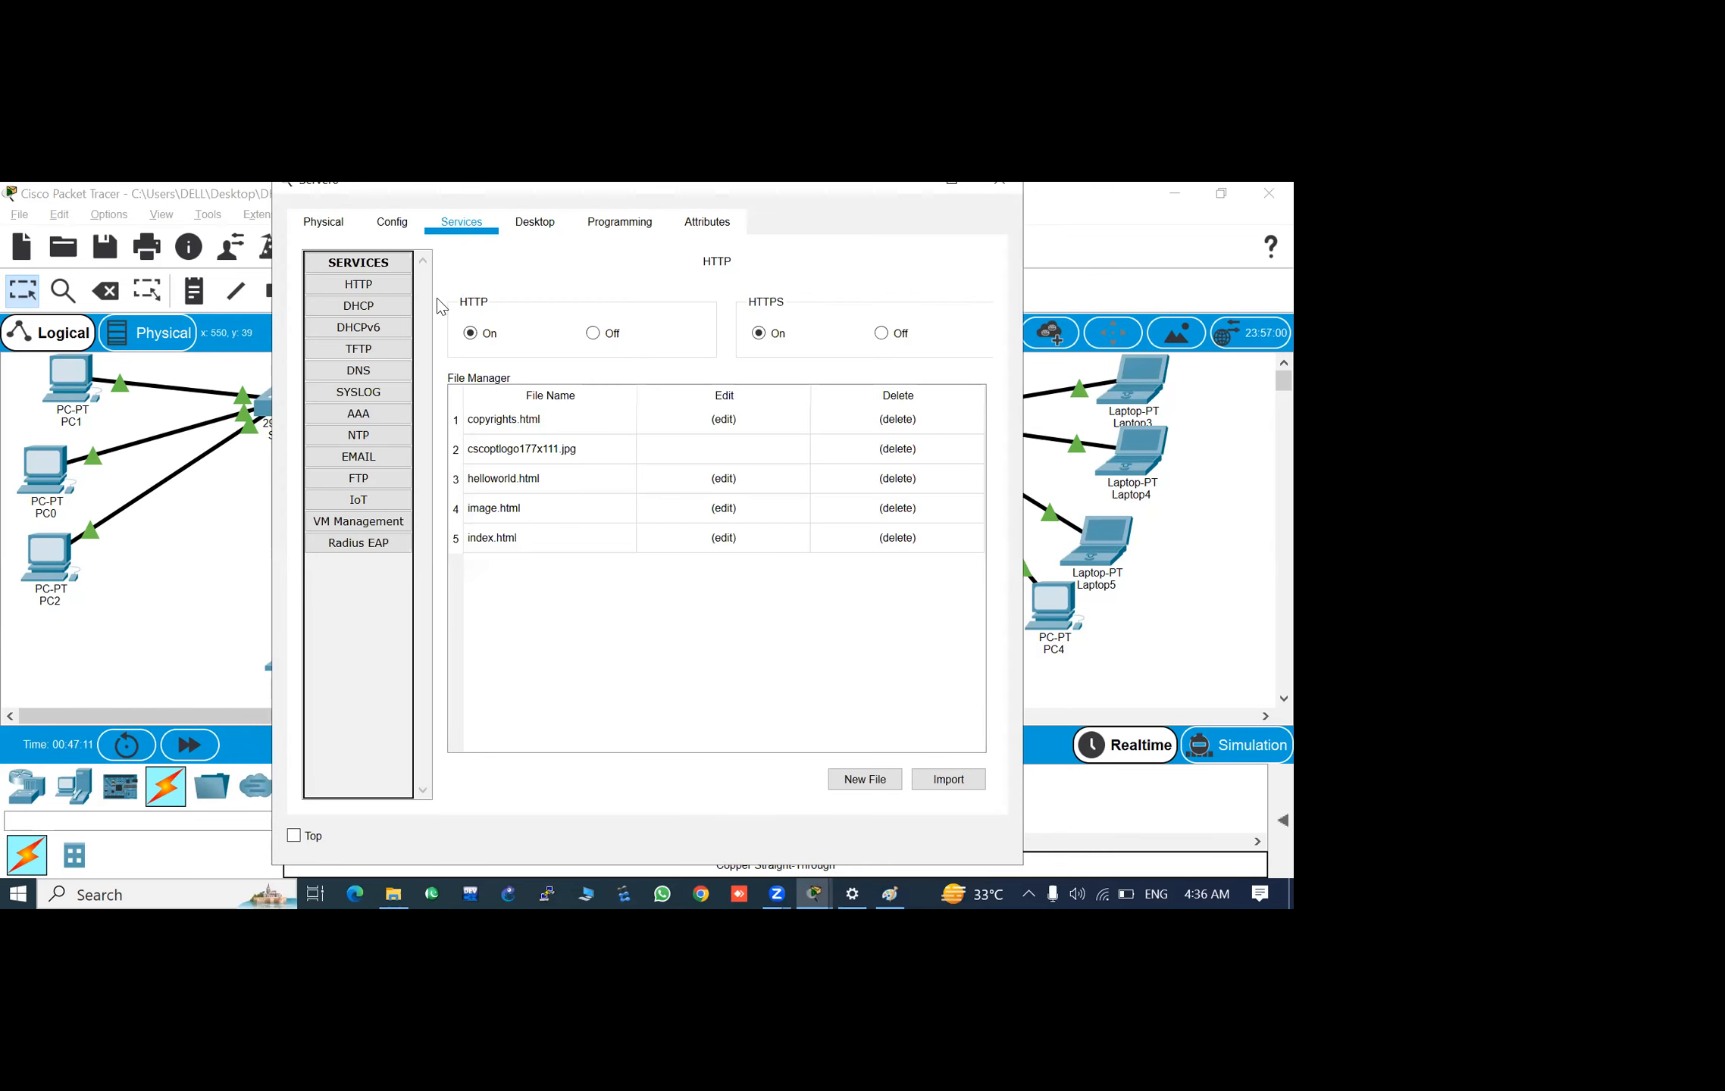
click(390, 290)
click(385, 307)
click(375, 311)
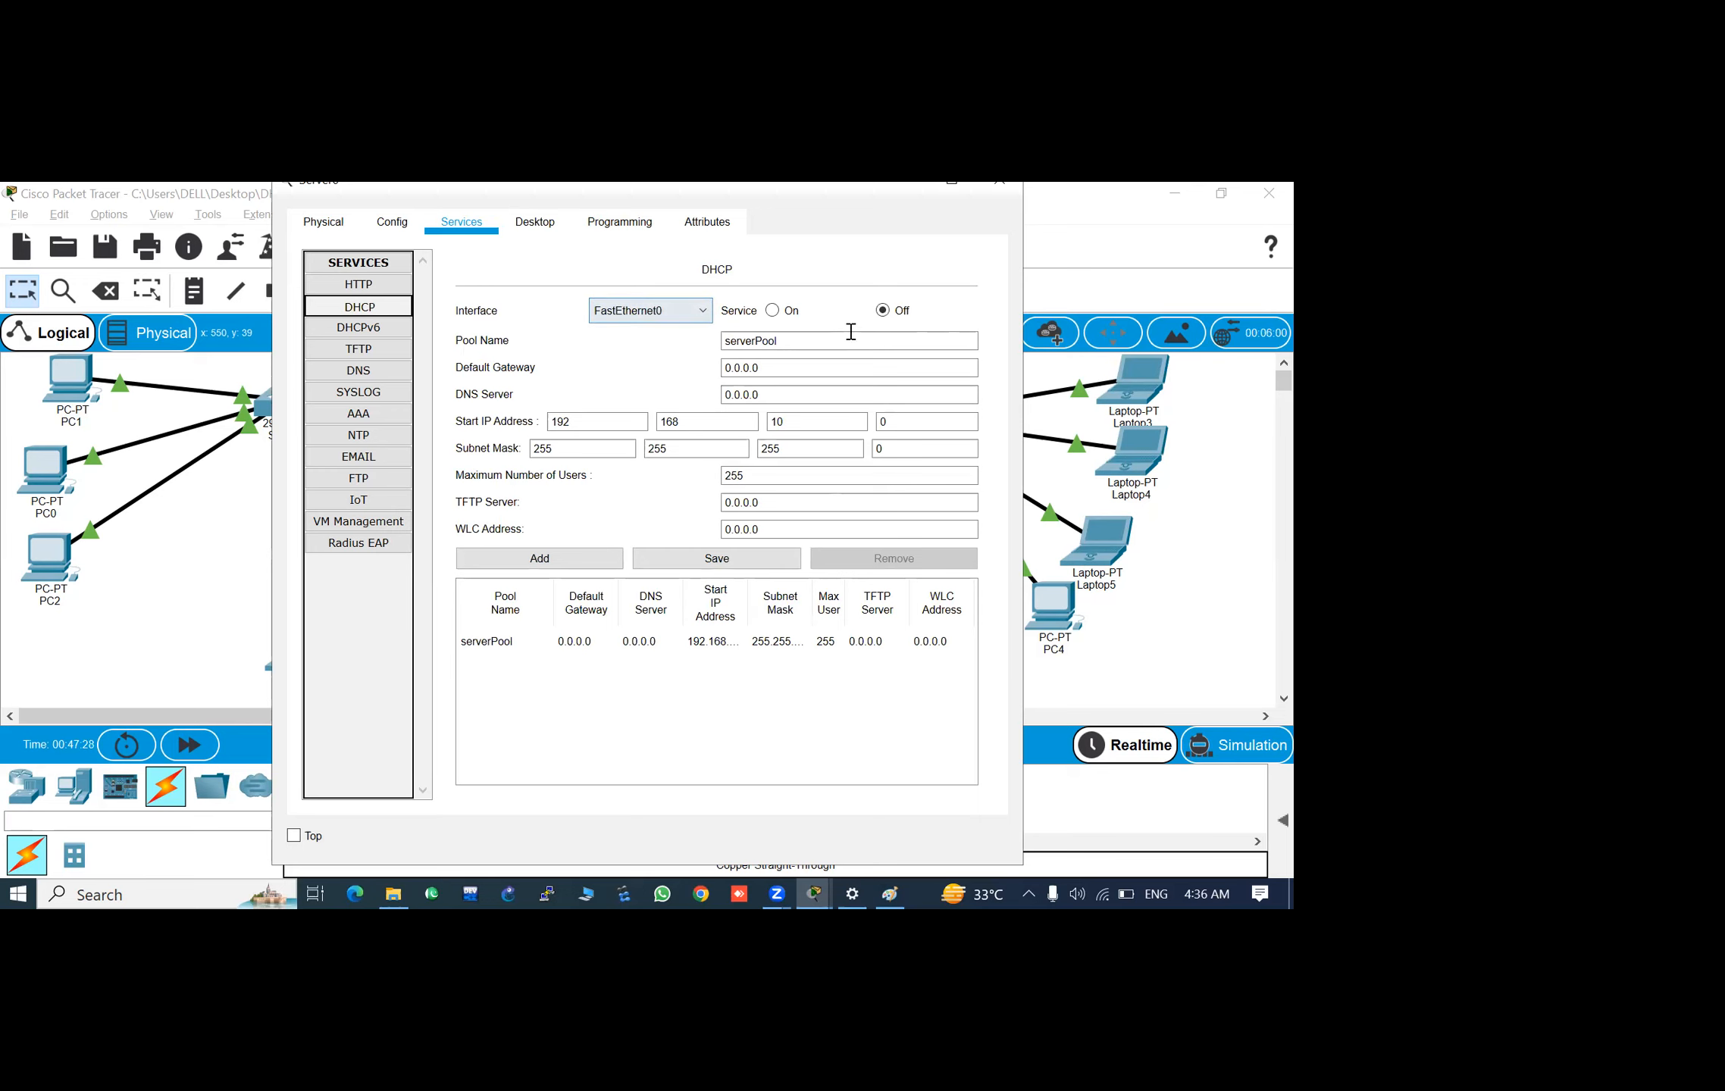
click(773, 311)
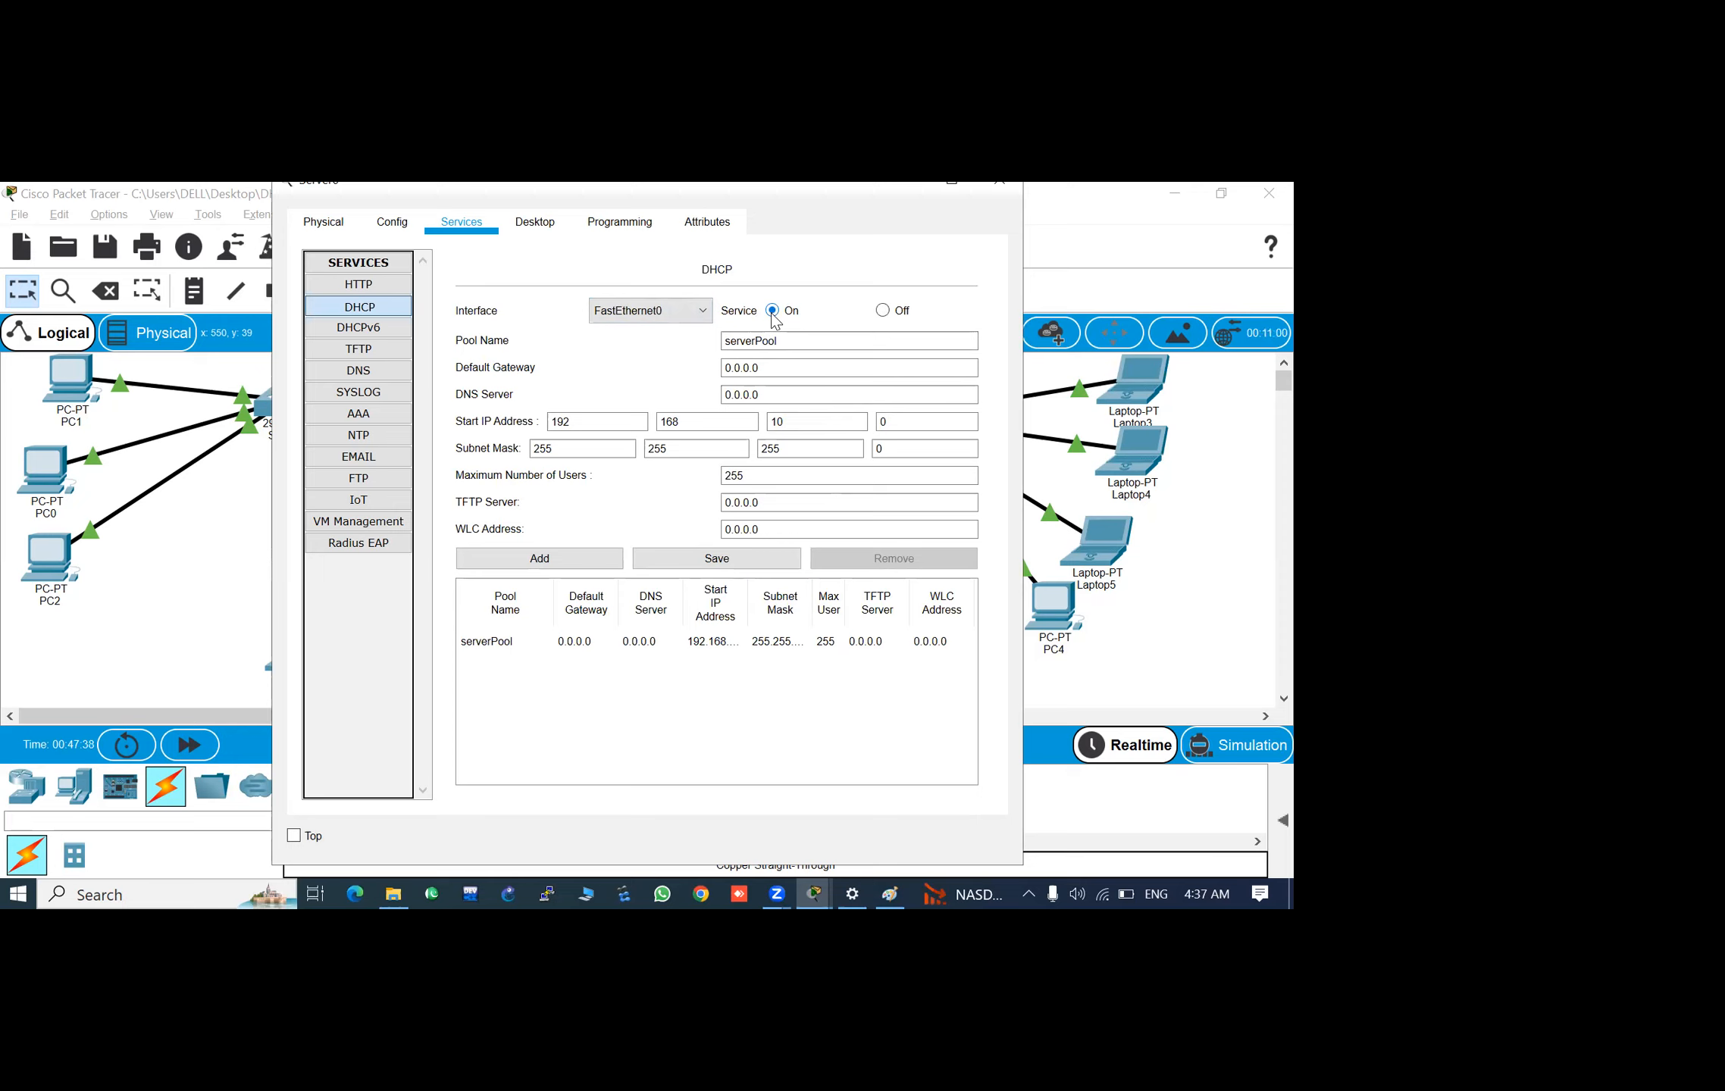
- Set the default gateway of Server0's serverPool DHCP pool to 192.168.10.100
click(769, 370)
key(BackSpace)
key(BackSpace)
key(BackSpace)
key(BackSpace)
key(BackSpace)
key(BackSpace)
key(BackSpace)
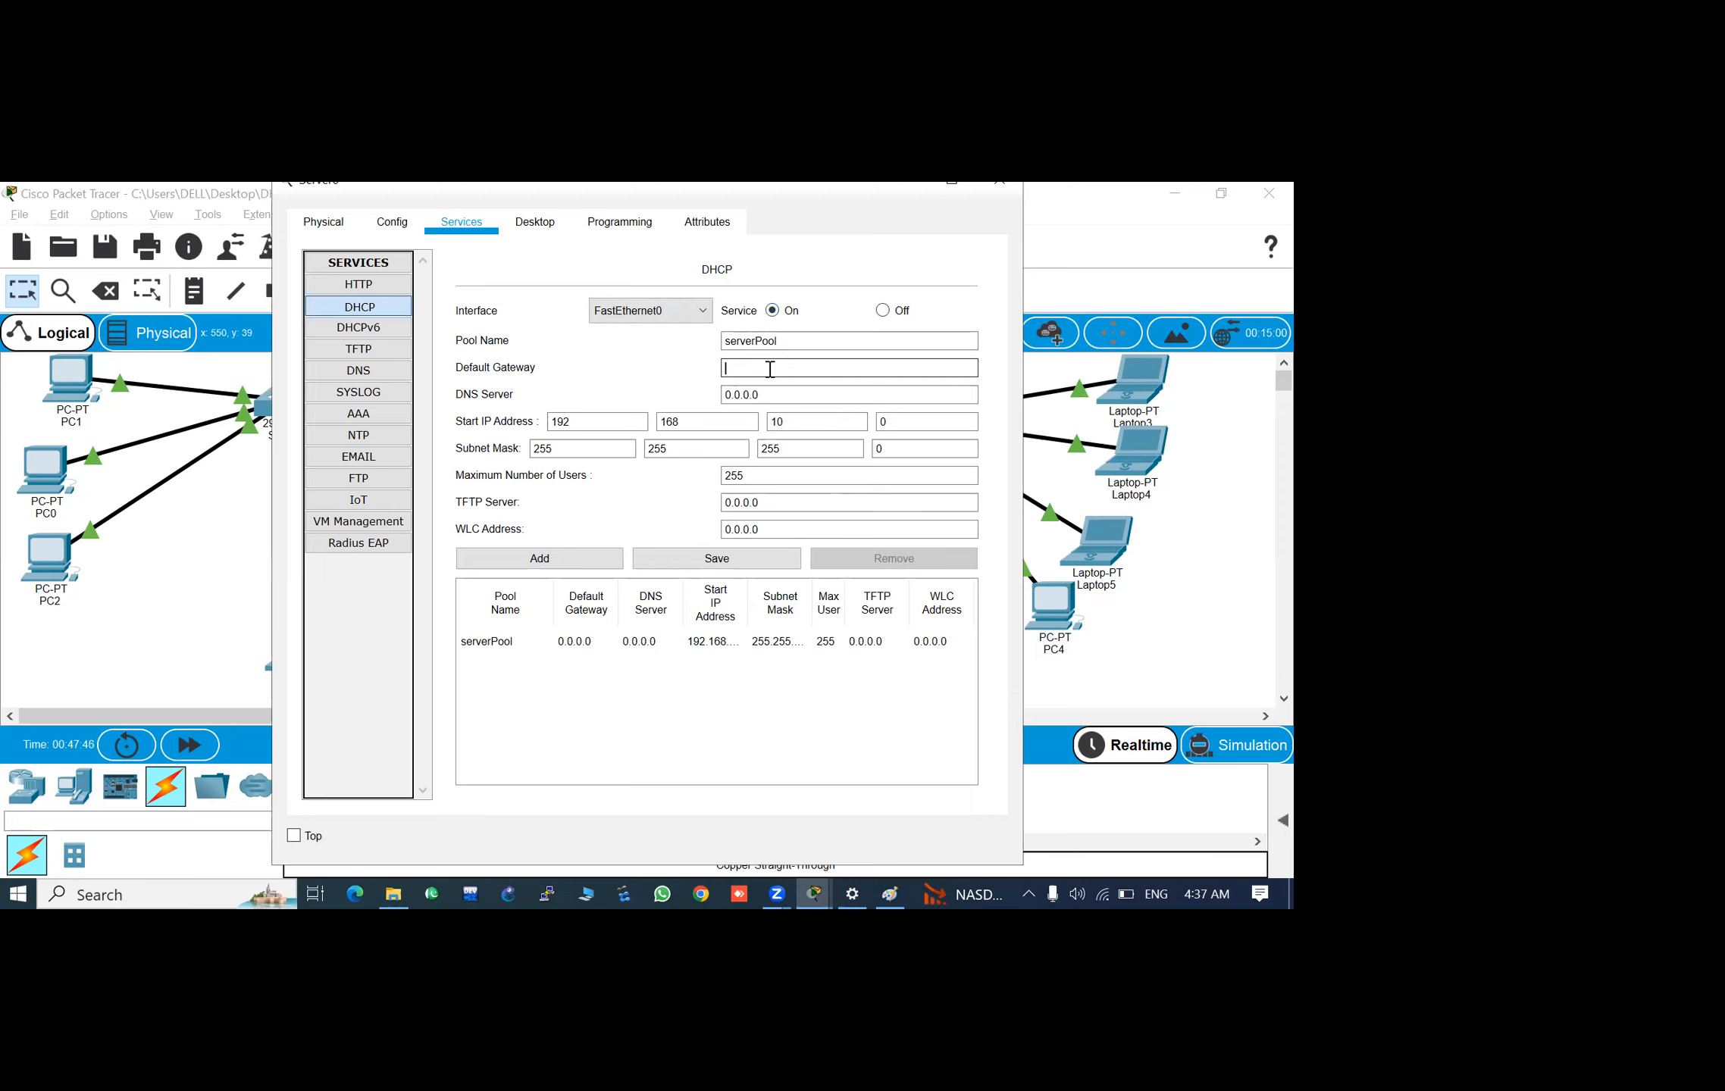
text(192.168.10.100)
- Set the serverPool DNS server to 8.8.8.8 and save the pool
click(769, 395)
key(BackSpace)
key(BackSpace)
key(BackSpace)
key(BackSpace)
key(BackSpace)
key(BackSpace)
key(BackSpace)
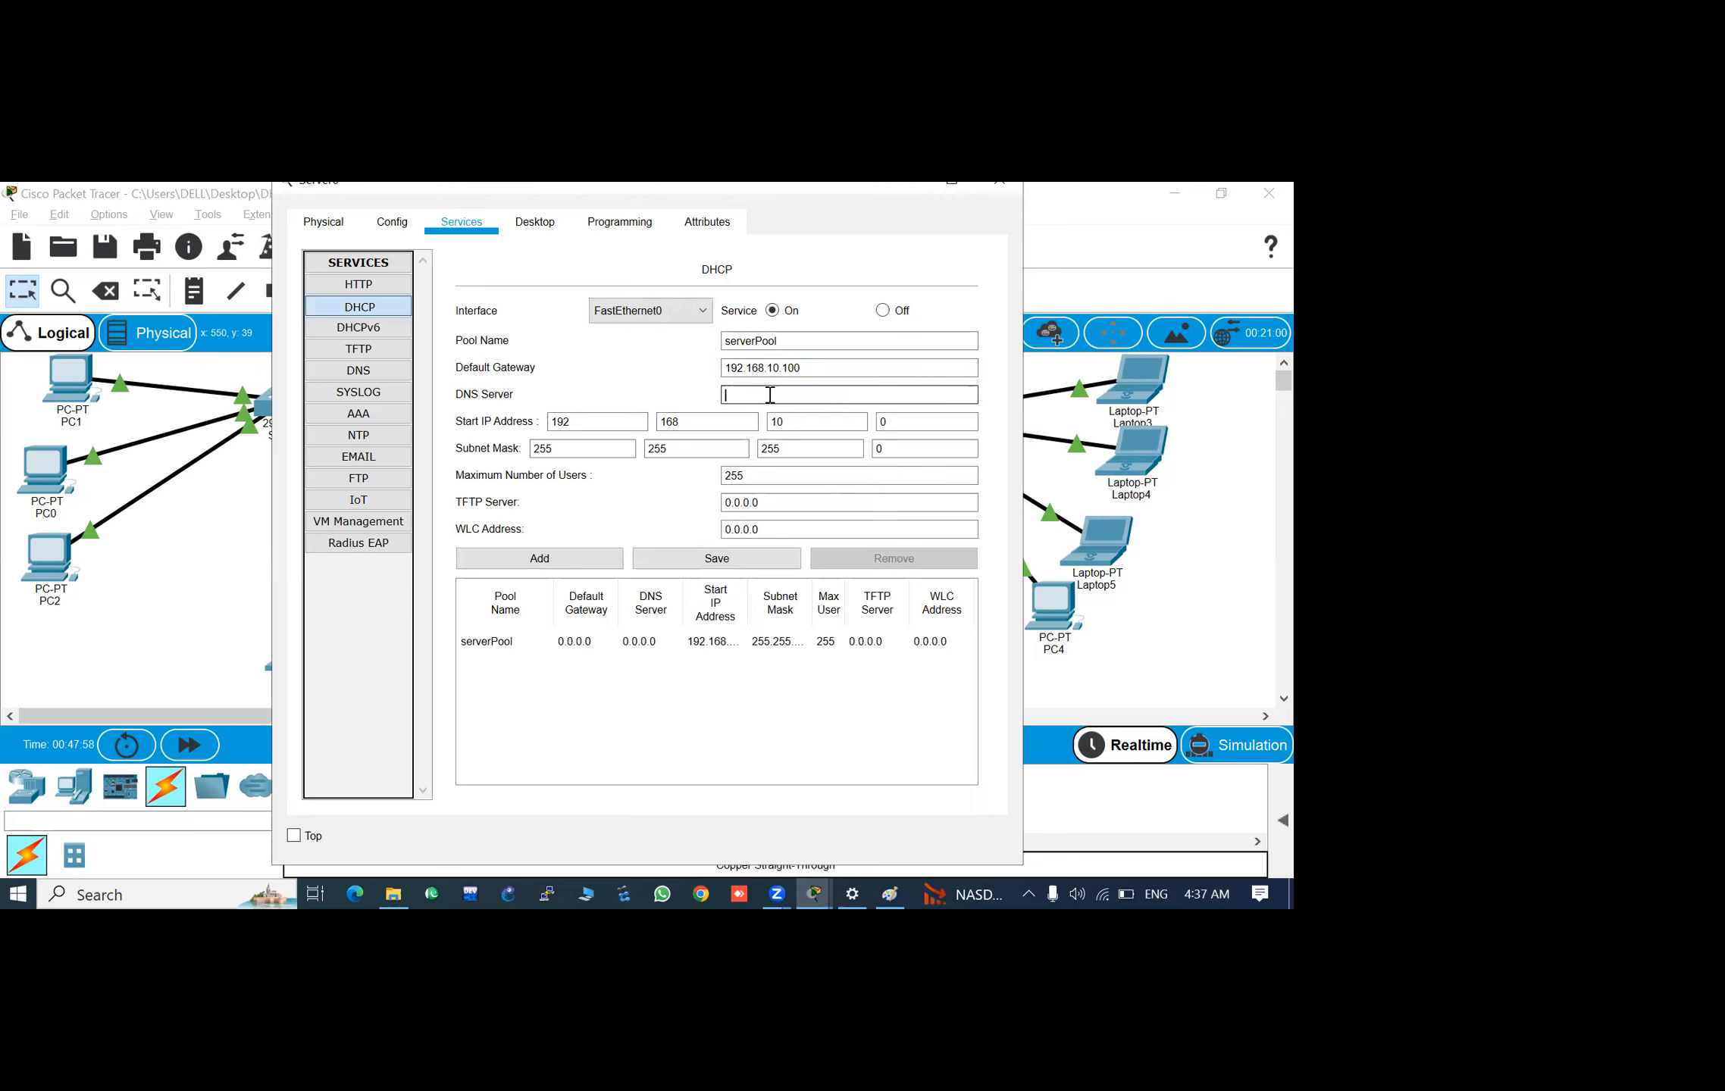
text(8.8.8.8)
click(702, 562)
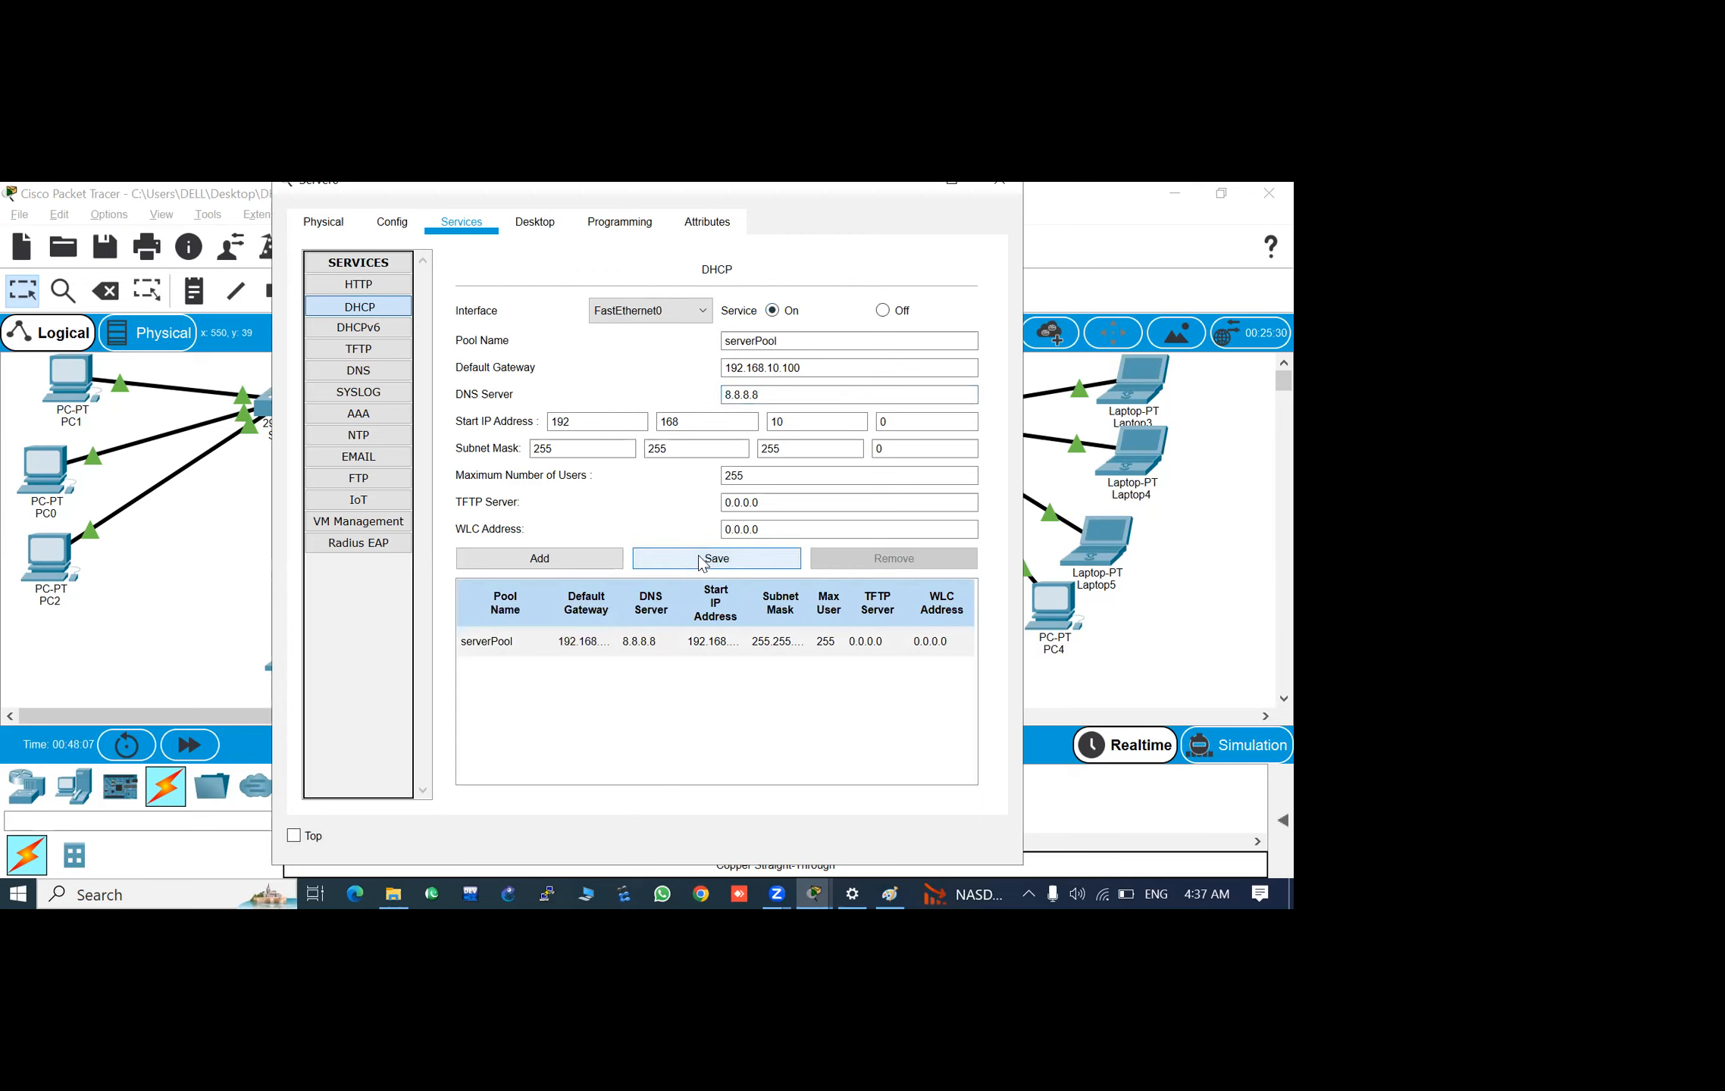
click(991, 183)
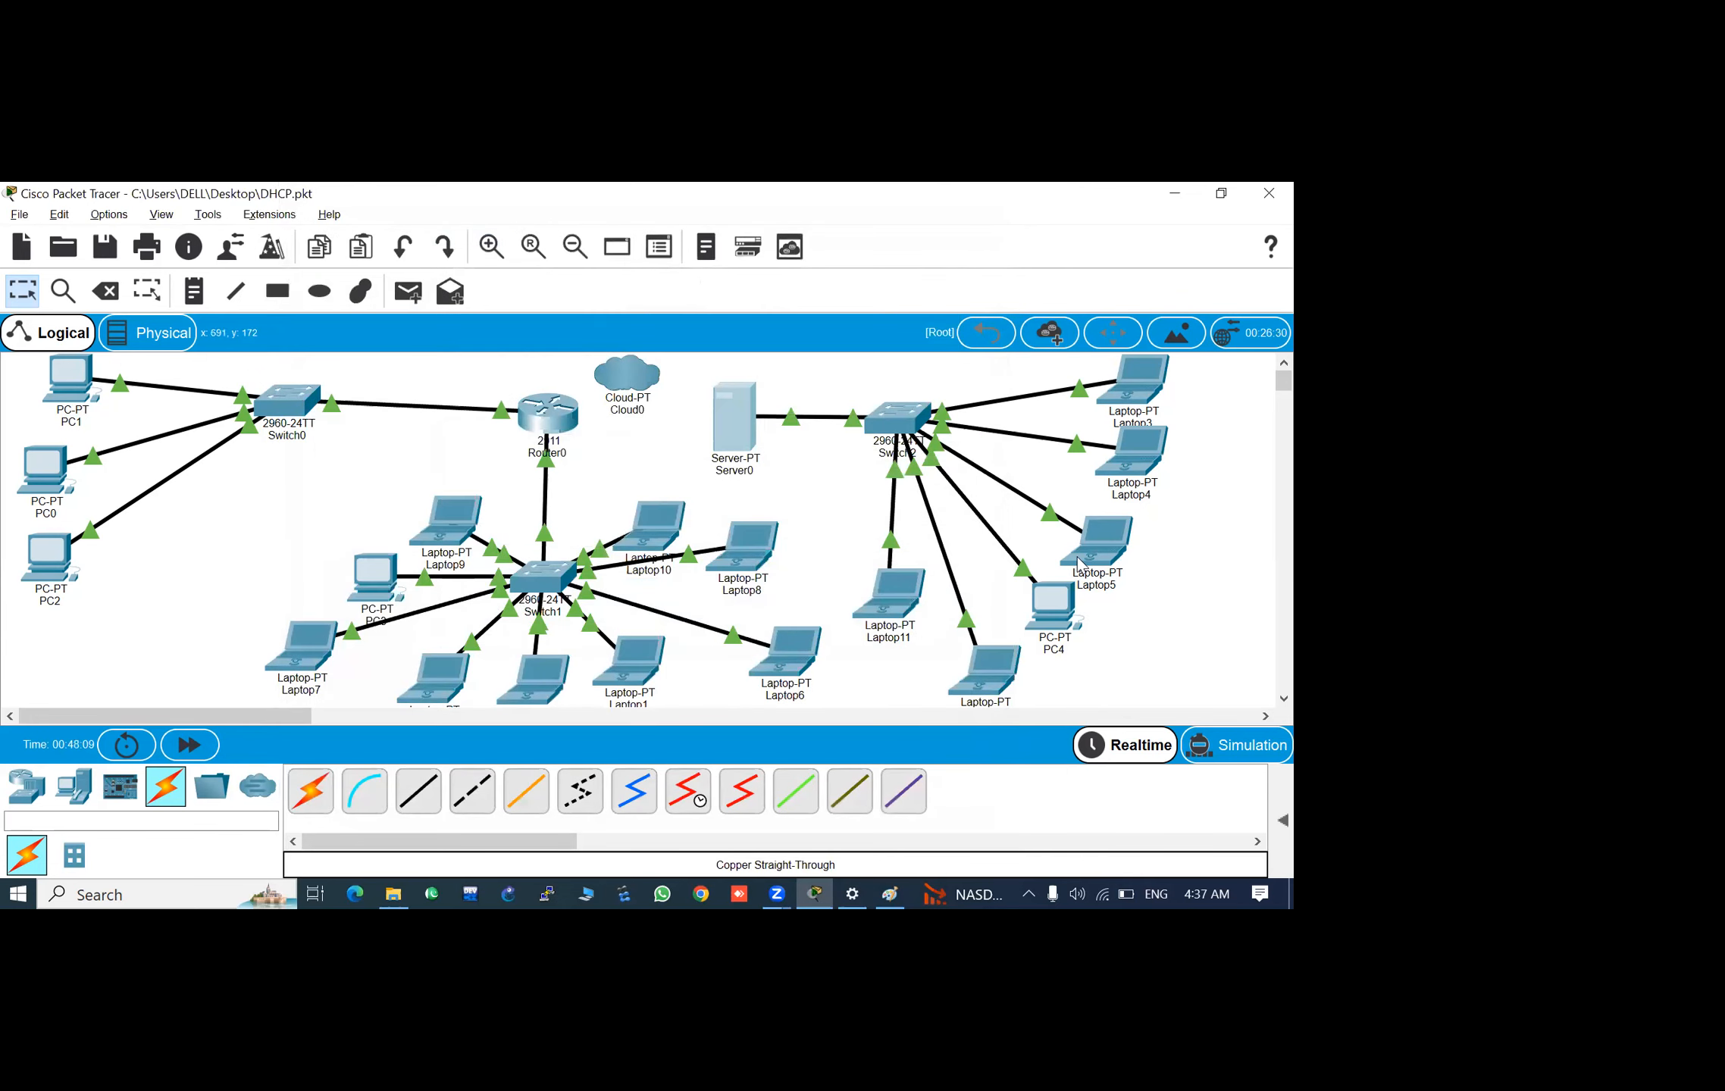
- Switch Laptop5's IP configuration from static to DHCP
click(1080, 565)
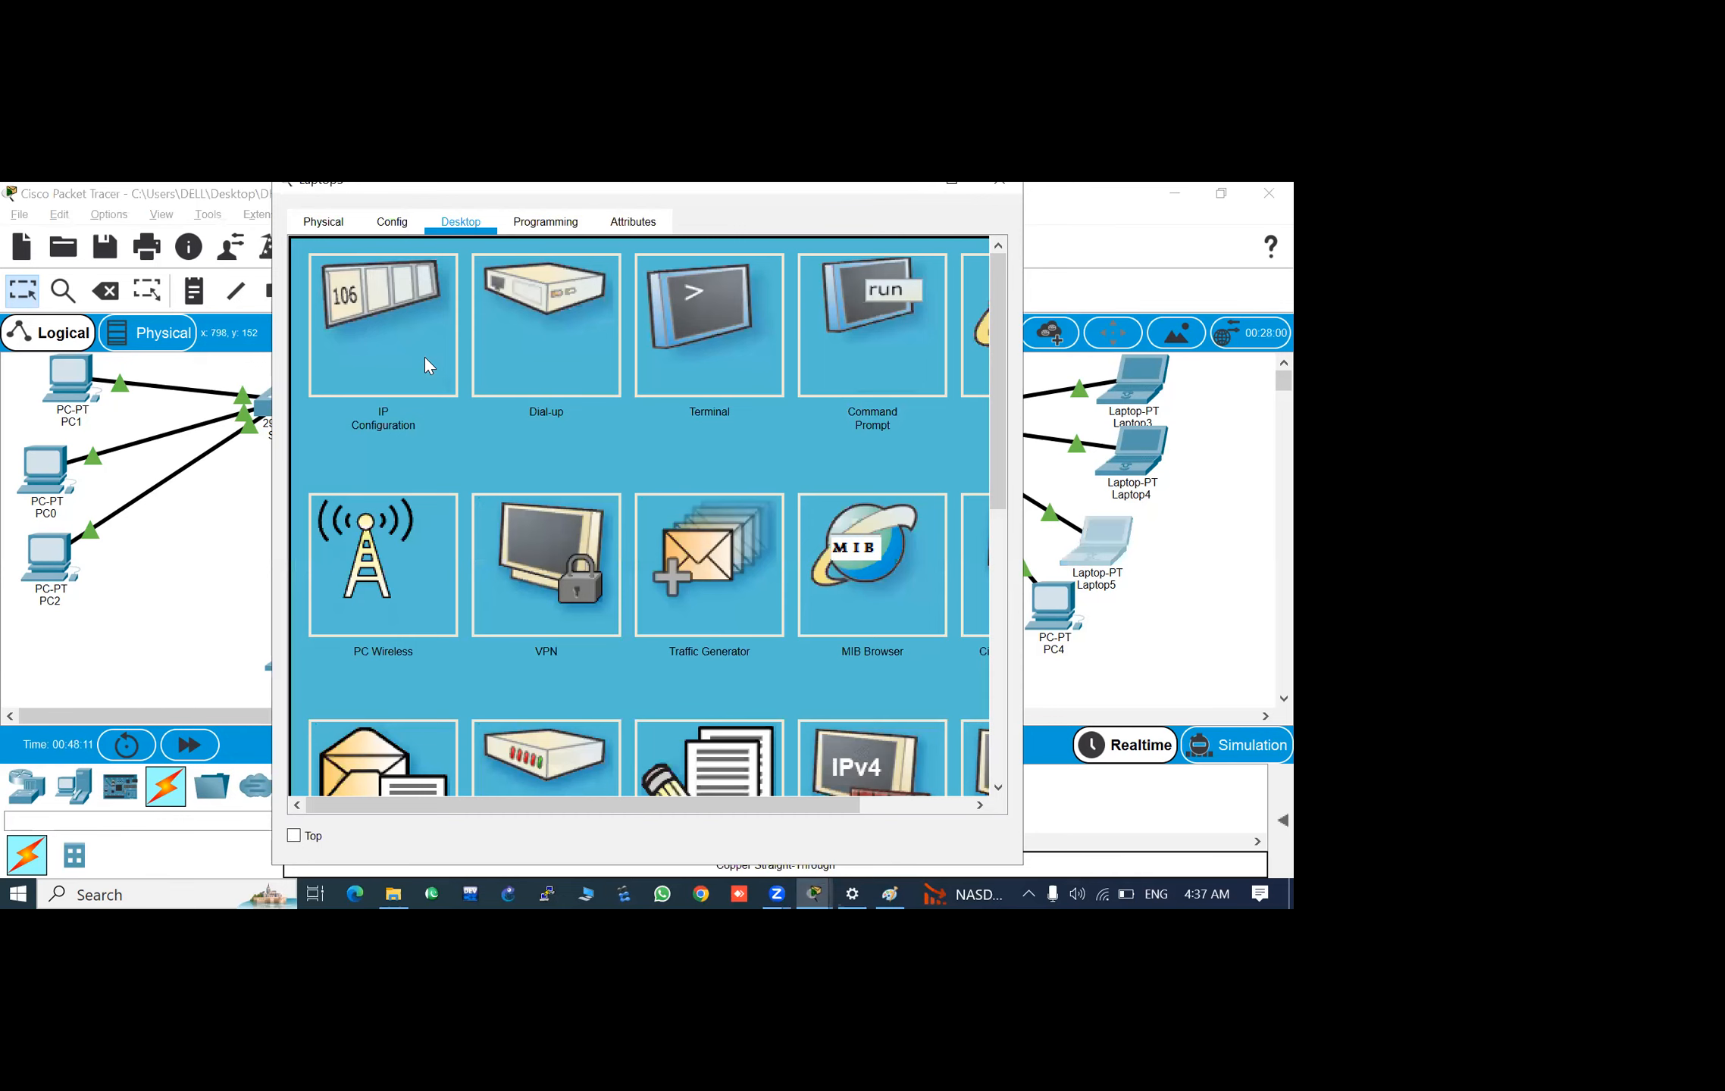
click(444, 353)
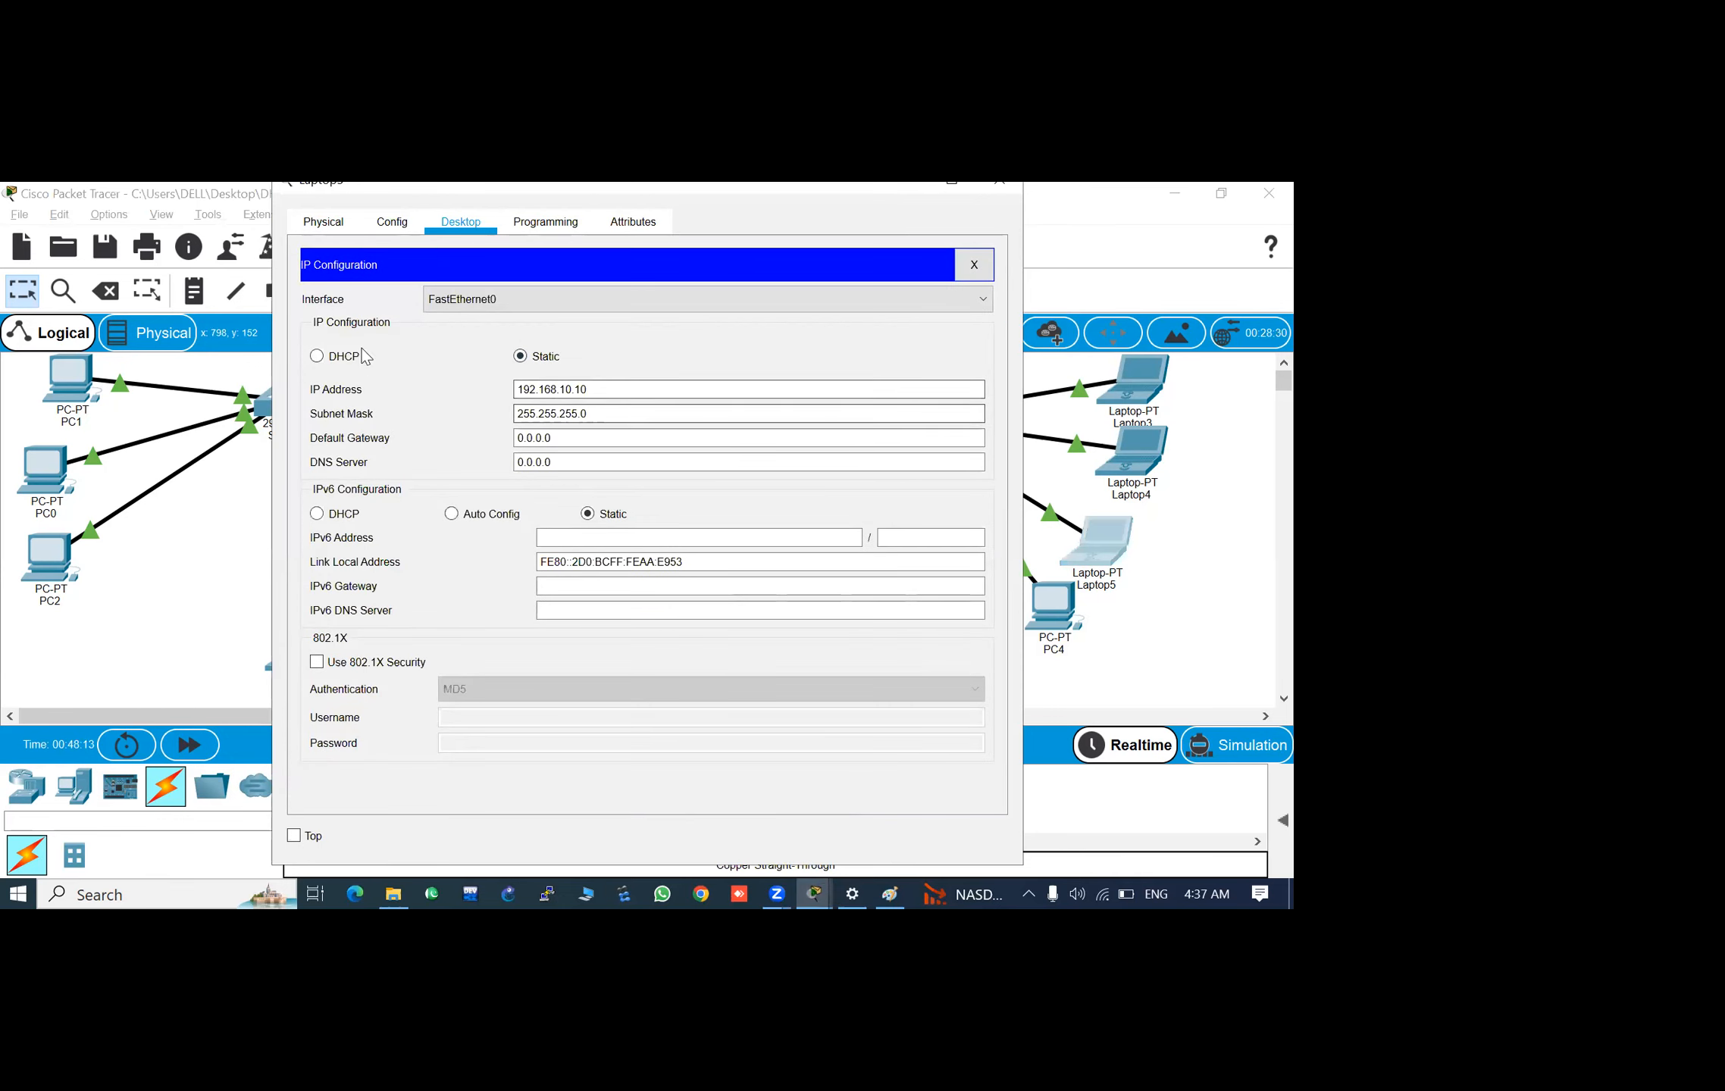
click(317, 357)
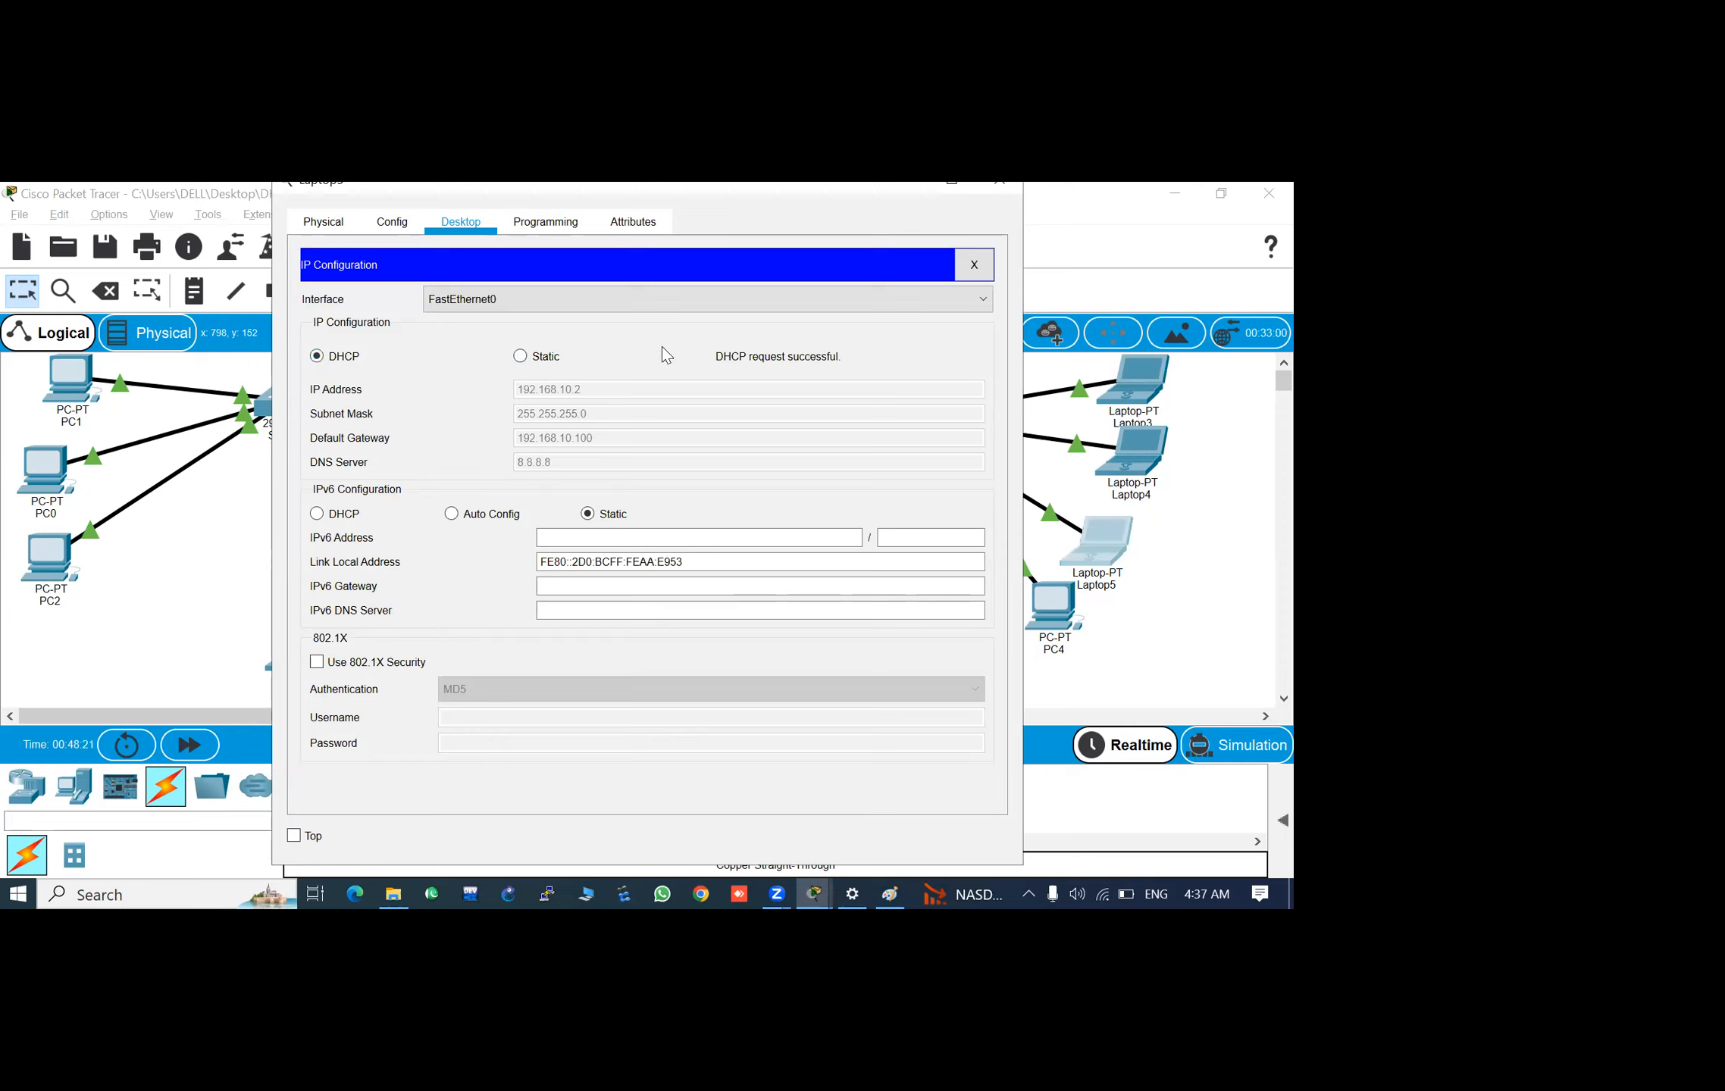
click(998, 189)
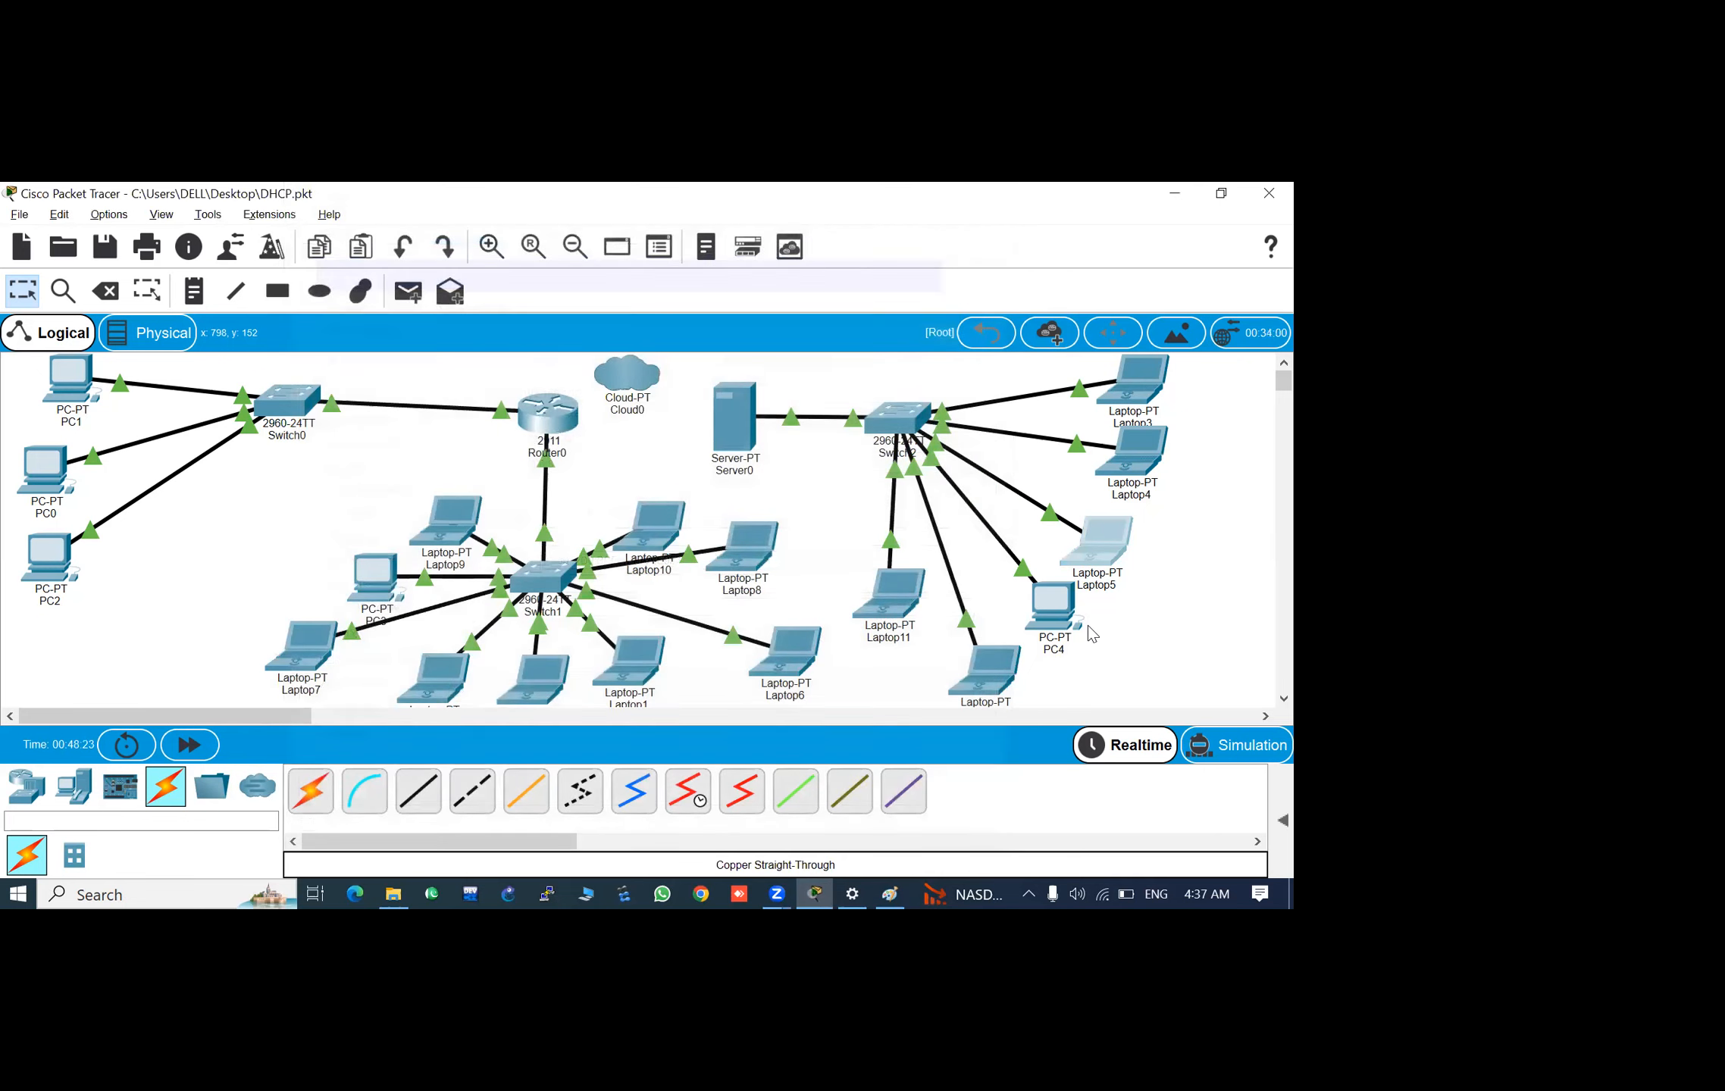
- Switch PC4's IP configuration from static to DHCP
click(1047, 613)
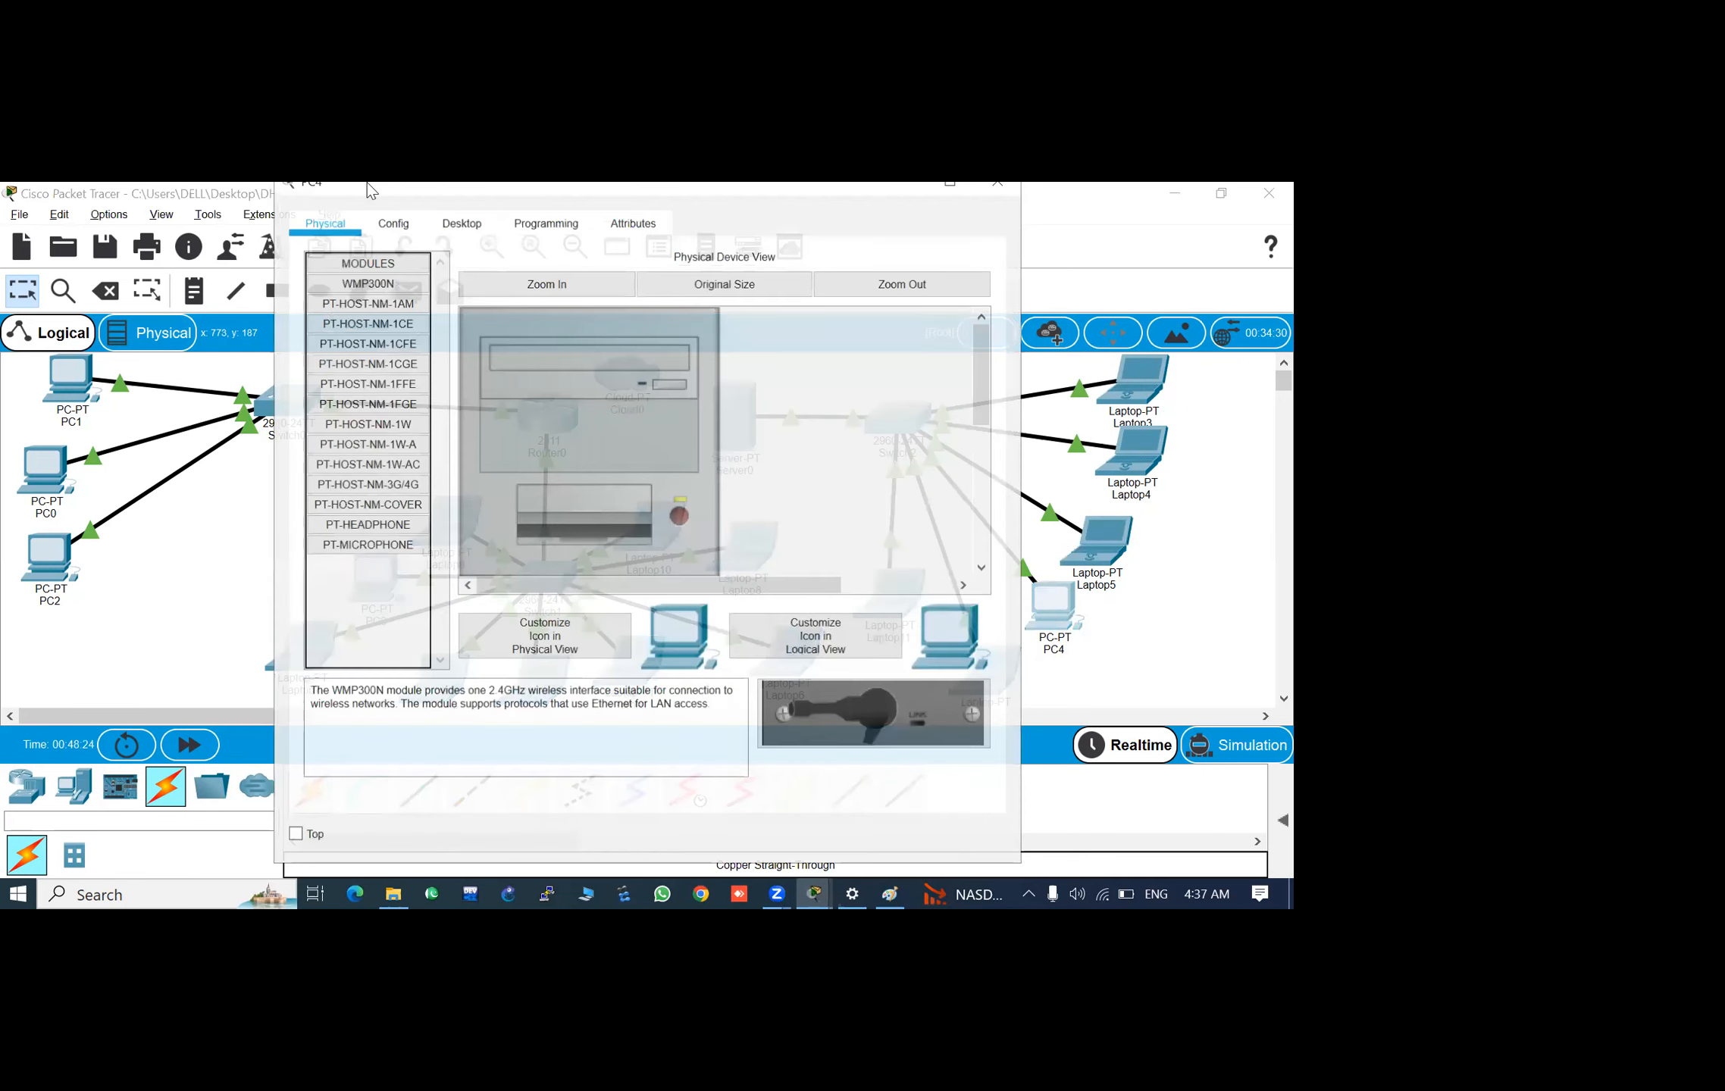
click(450, 227)
click(391, 301)
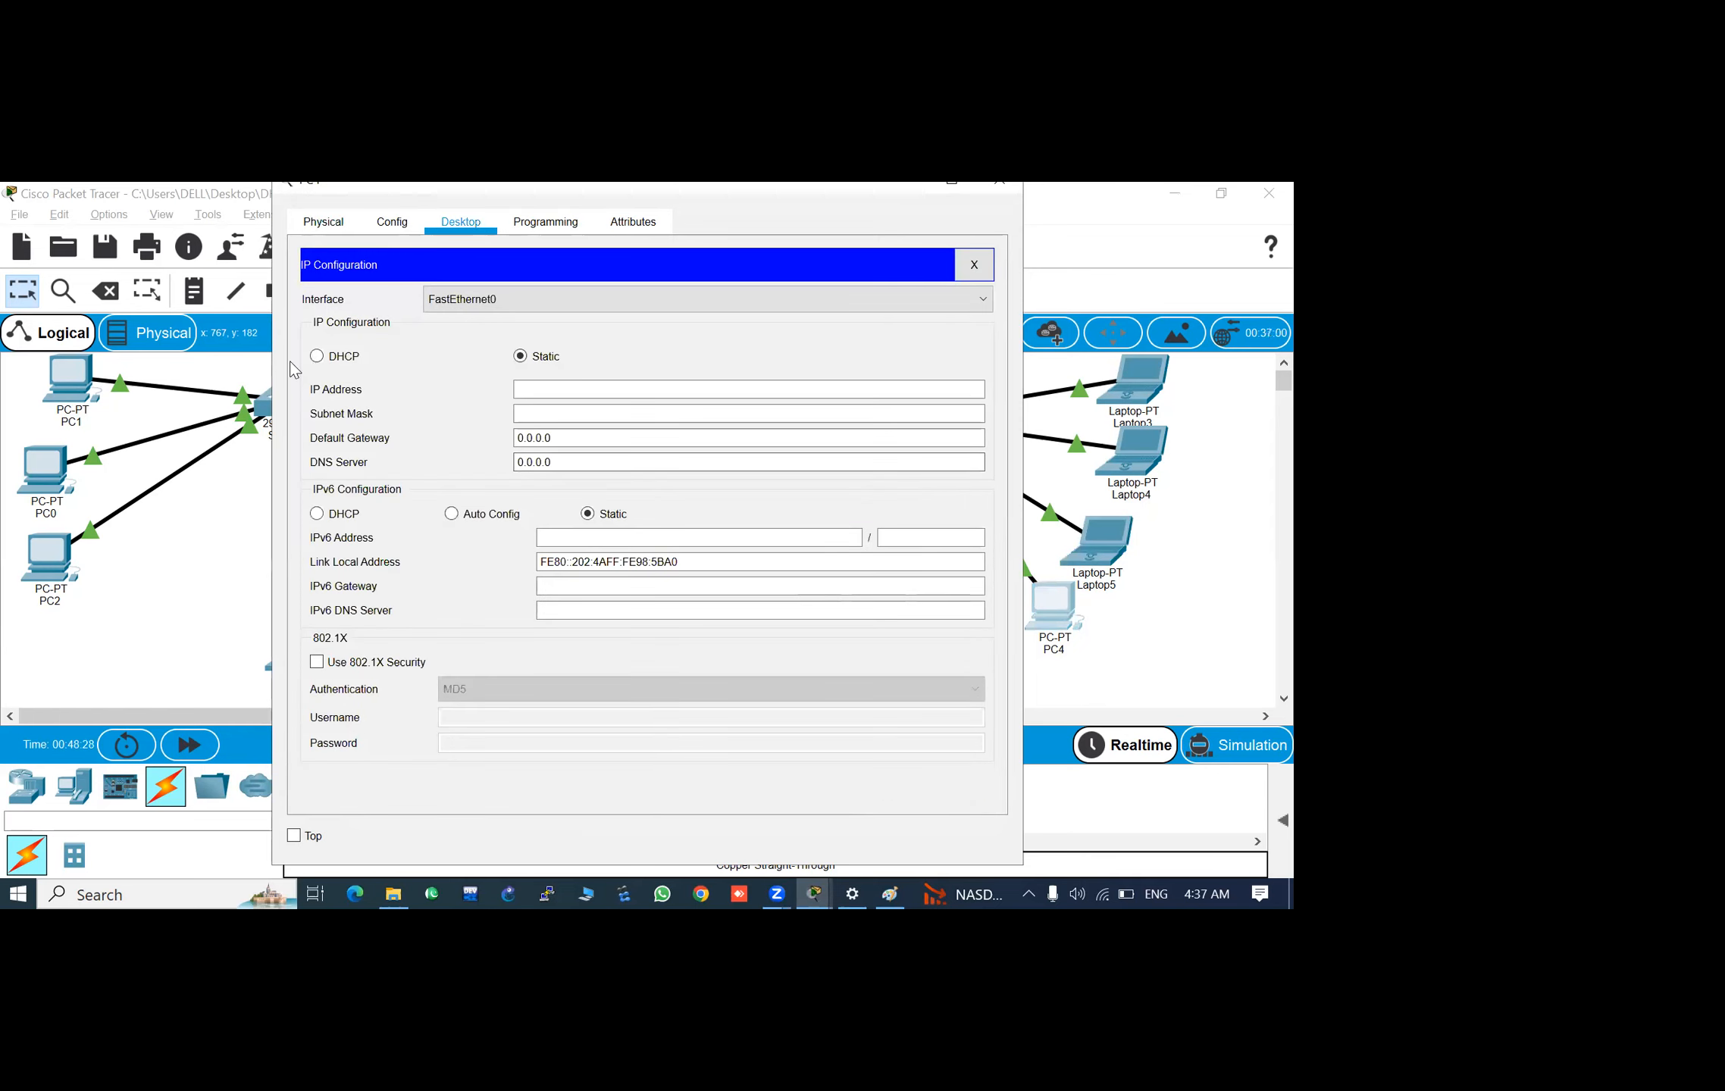
click(316, 358)
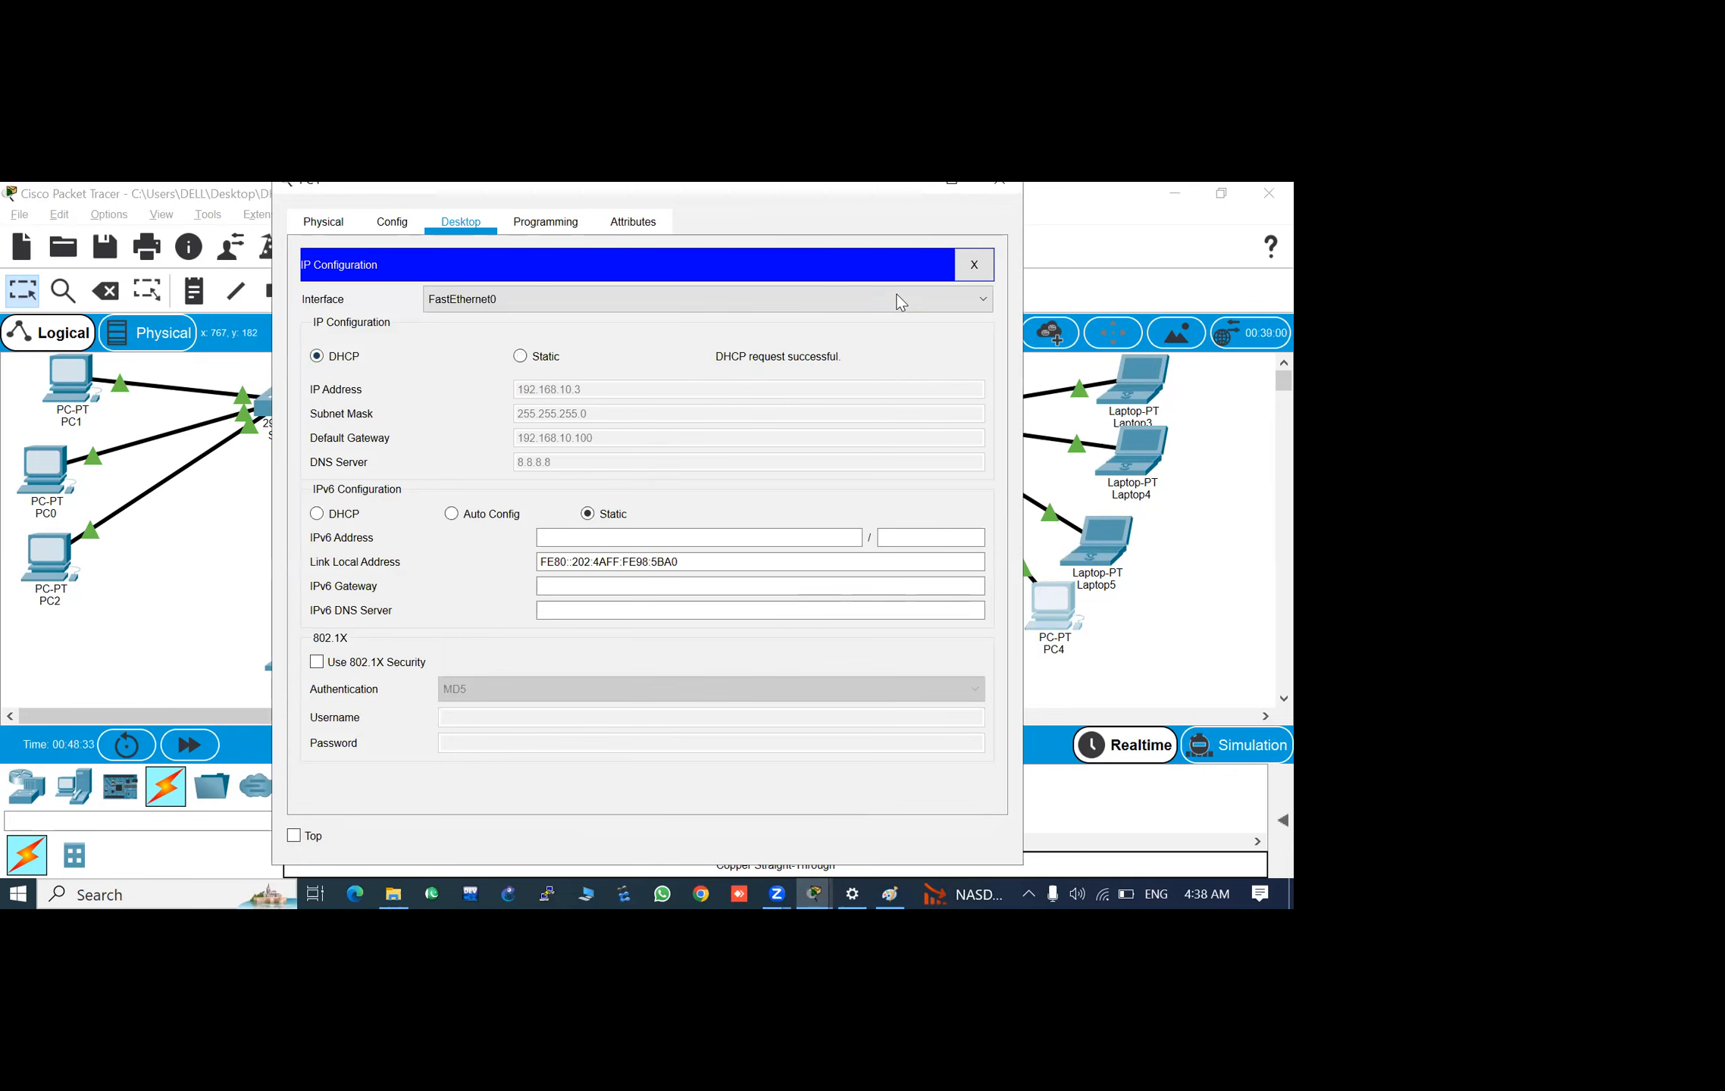
click(1001, 184)
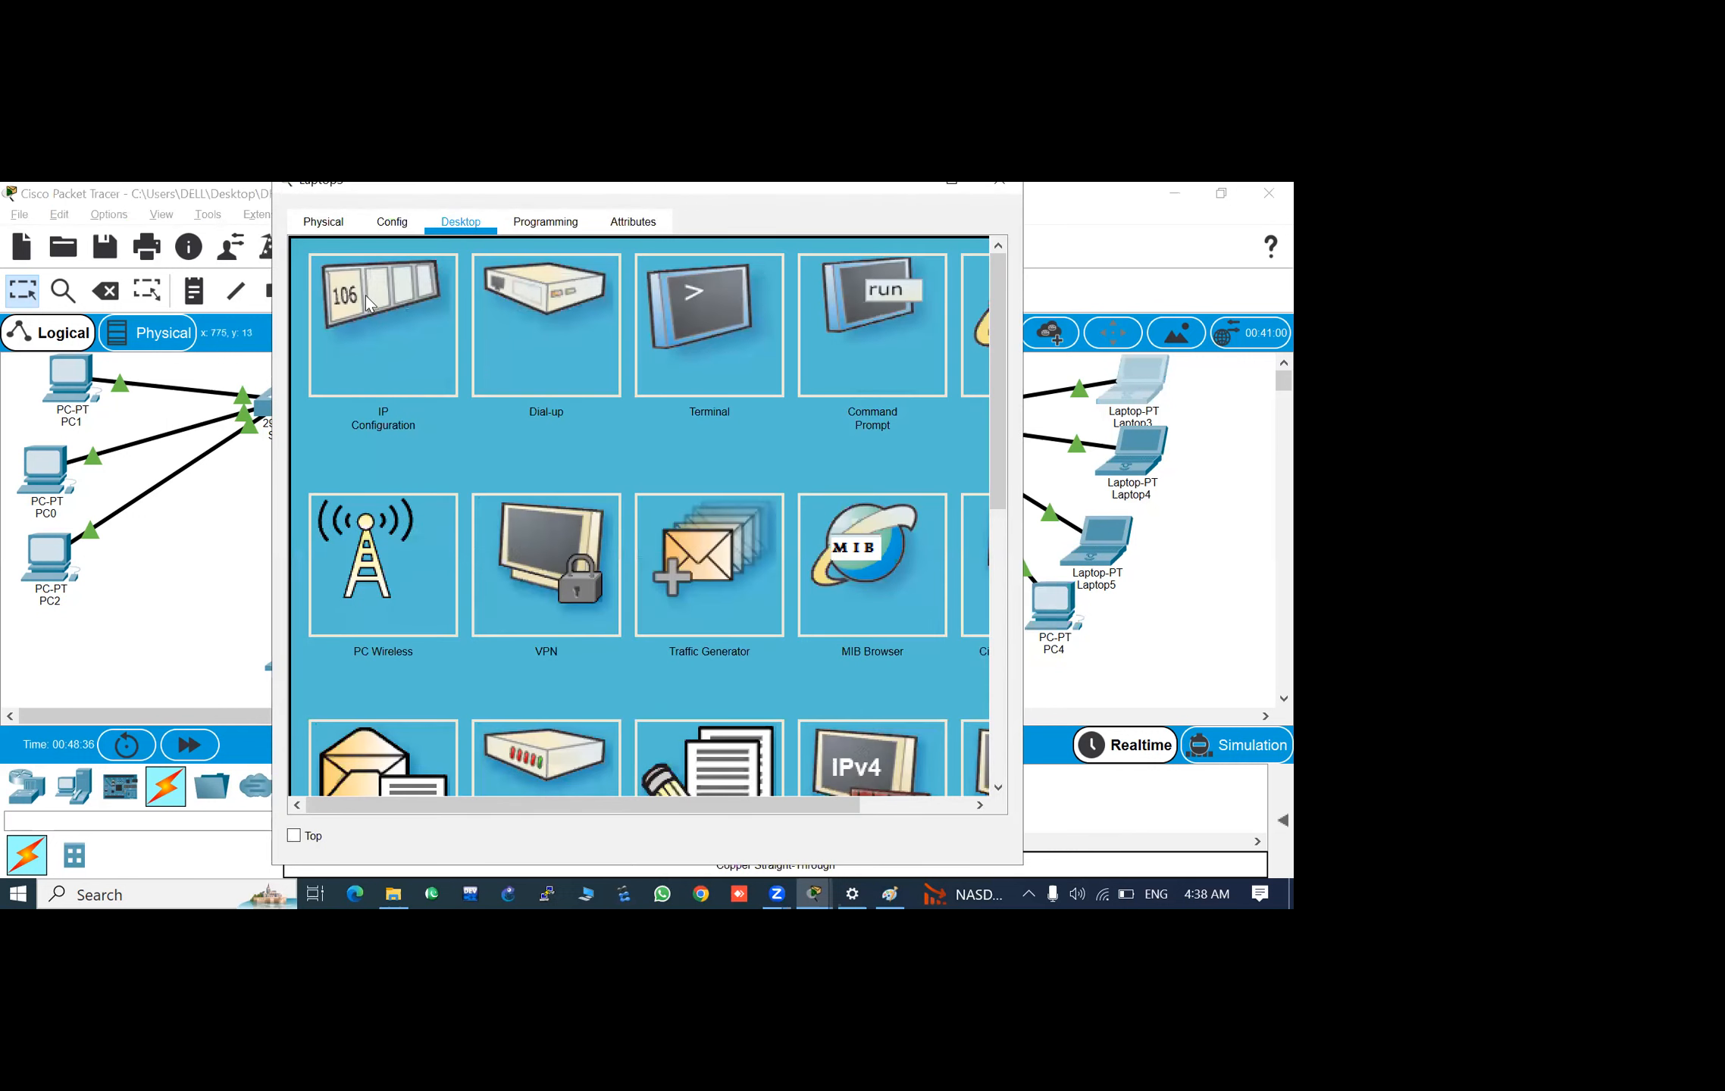
- Switch Laptop3's IP configuration from static to DHCP
click(337, 302)
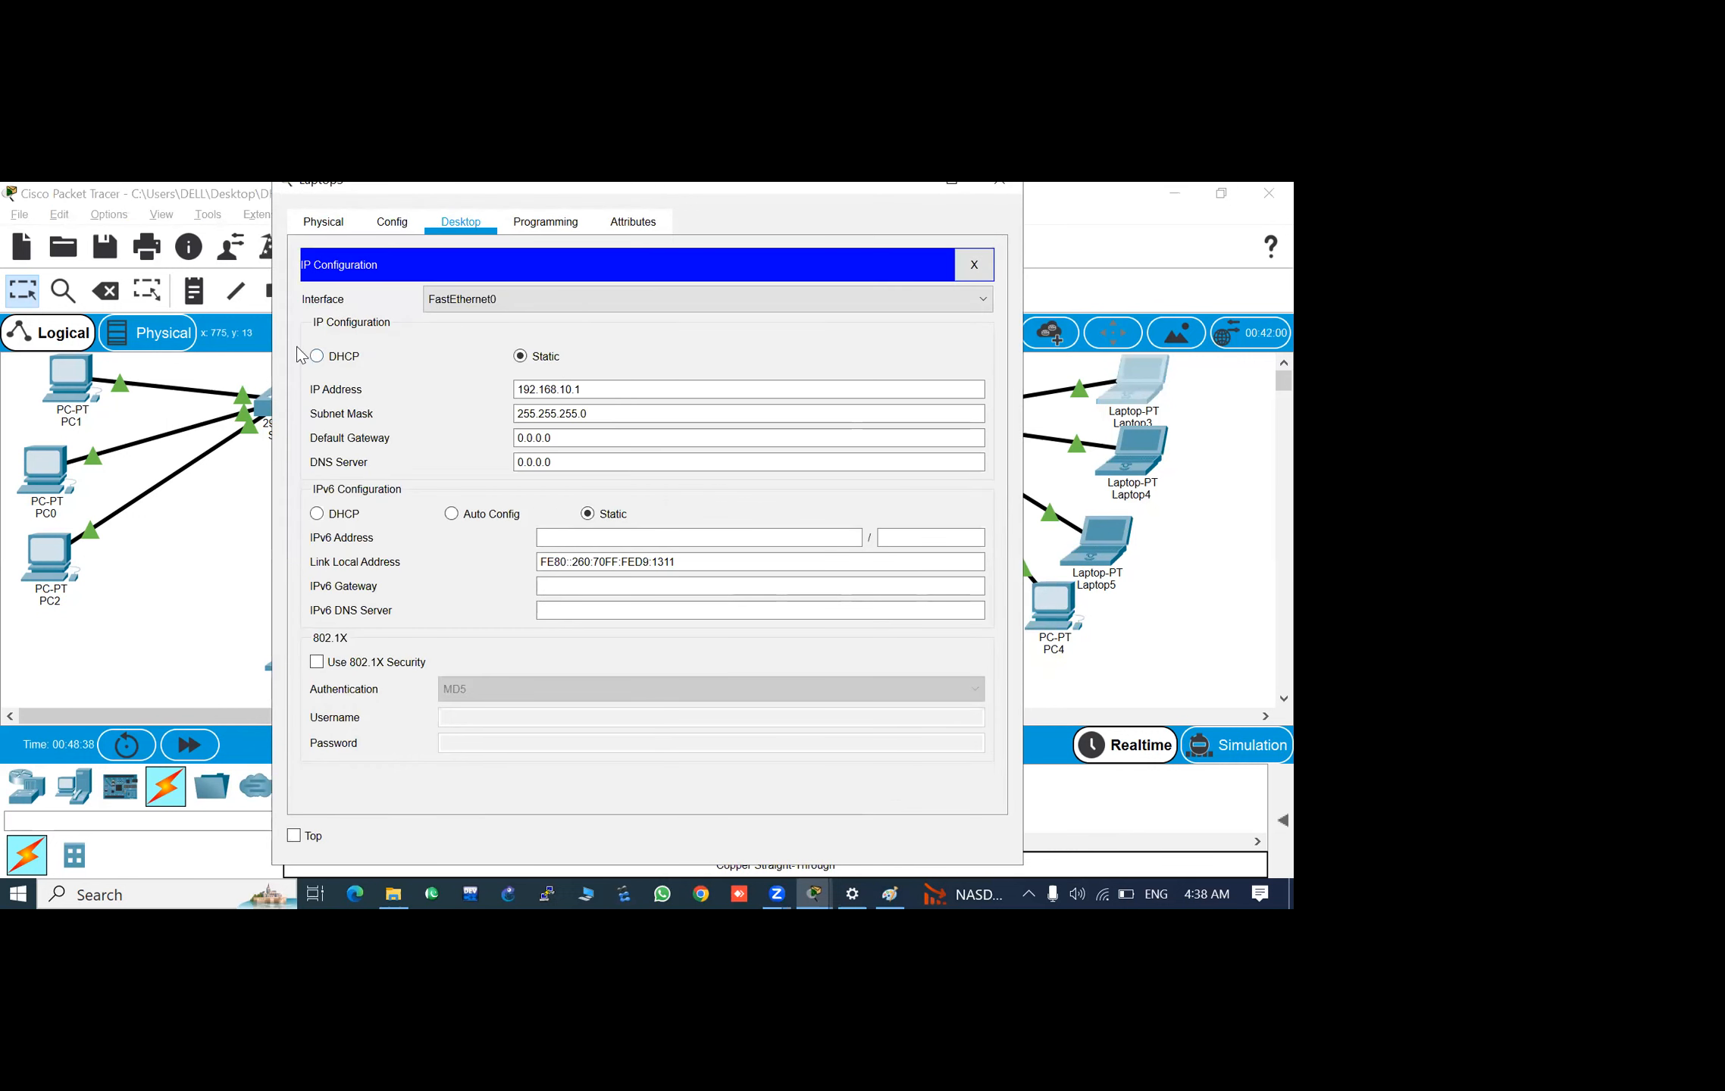
click(317, 363)
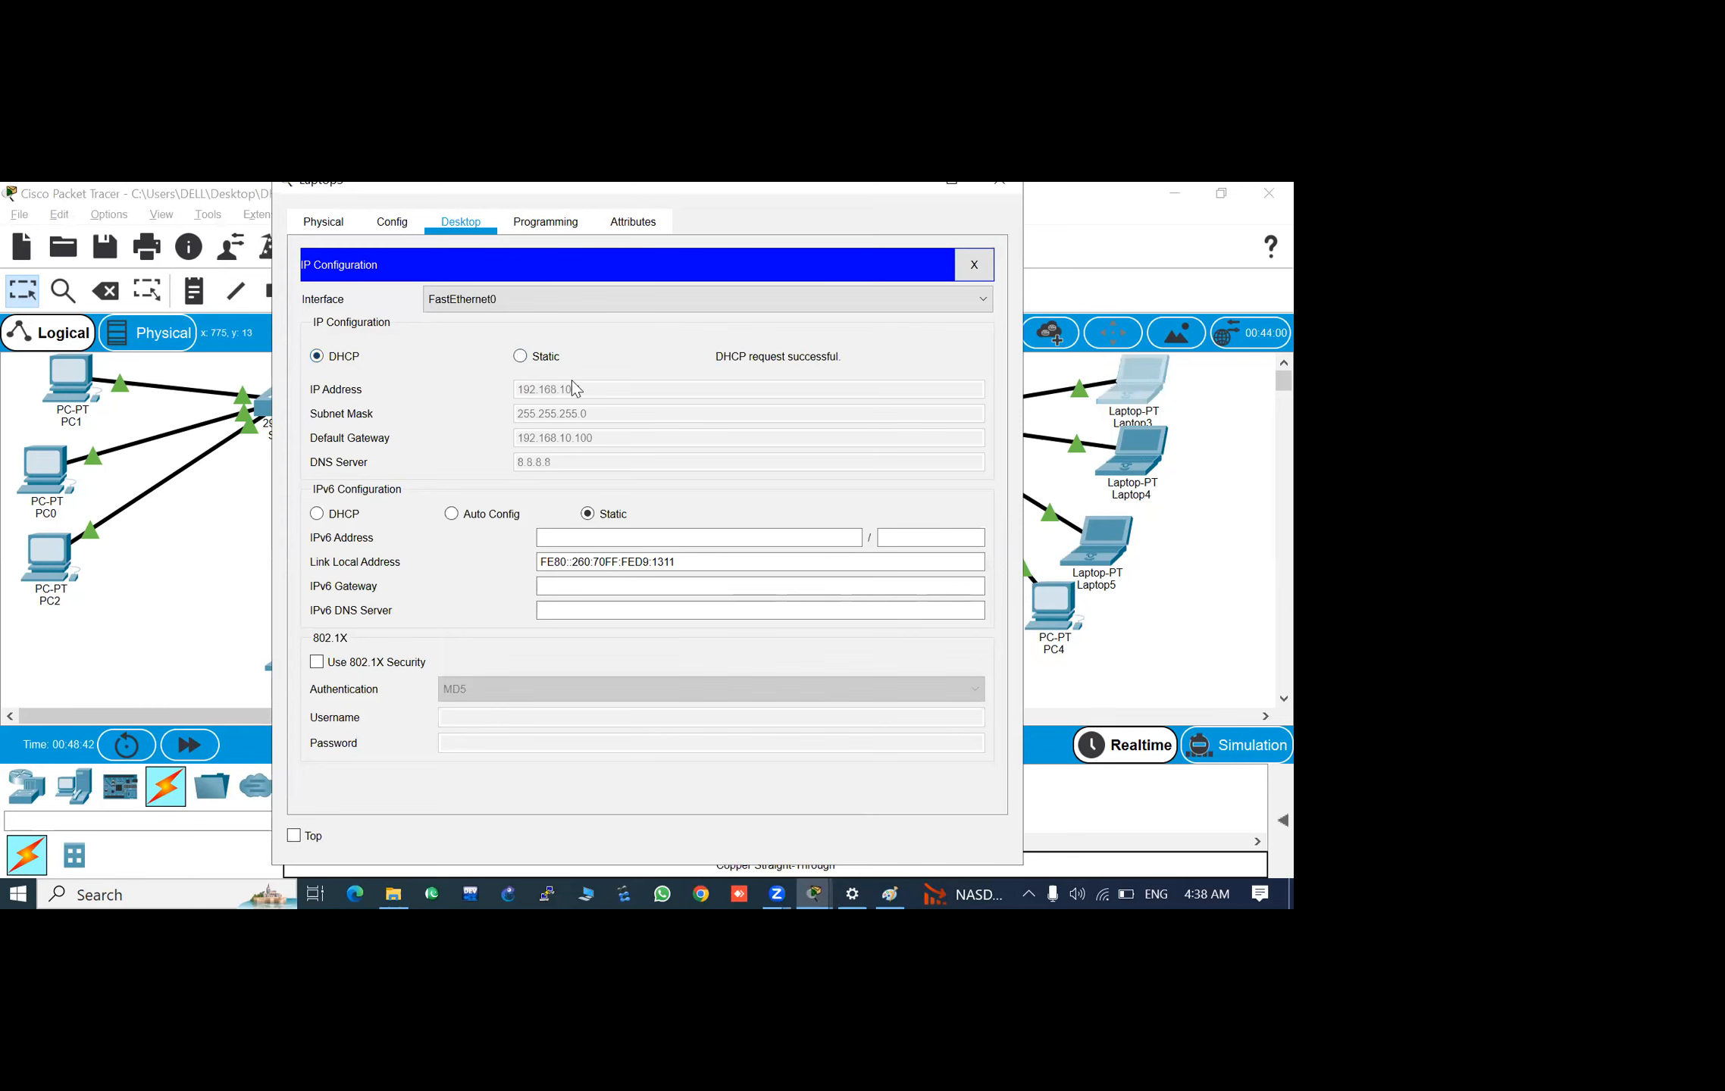
click(999, 189)
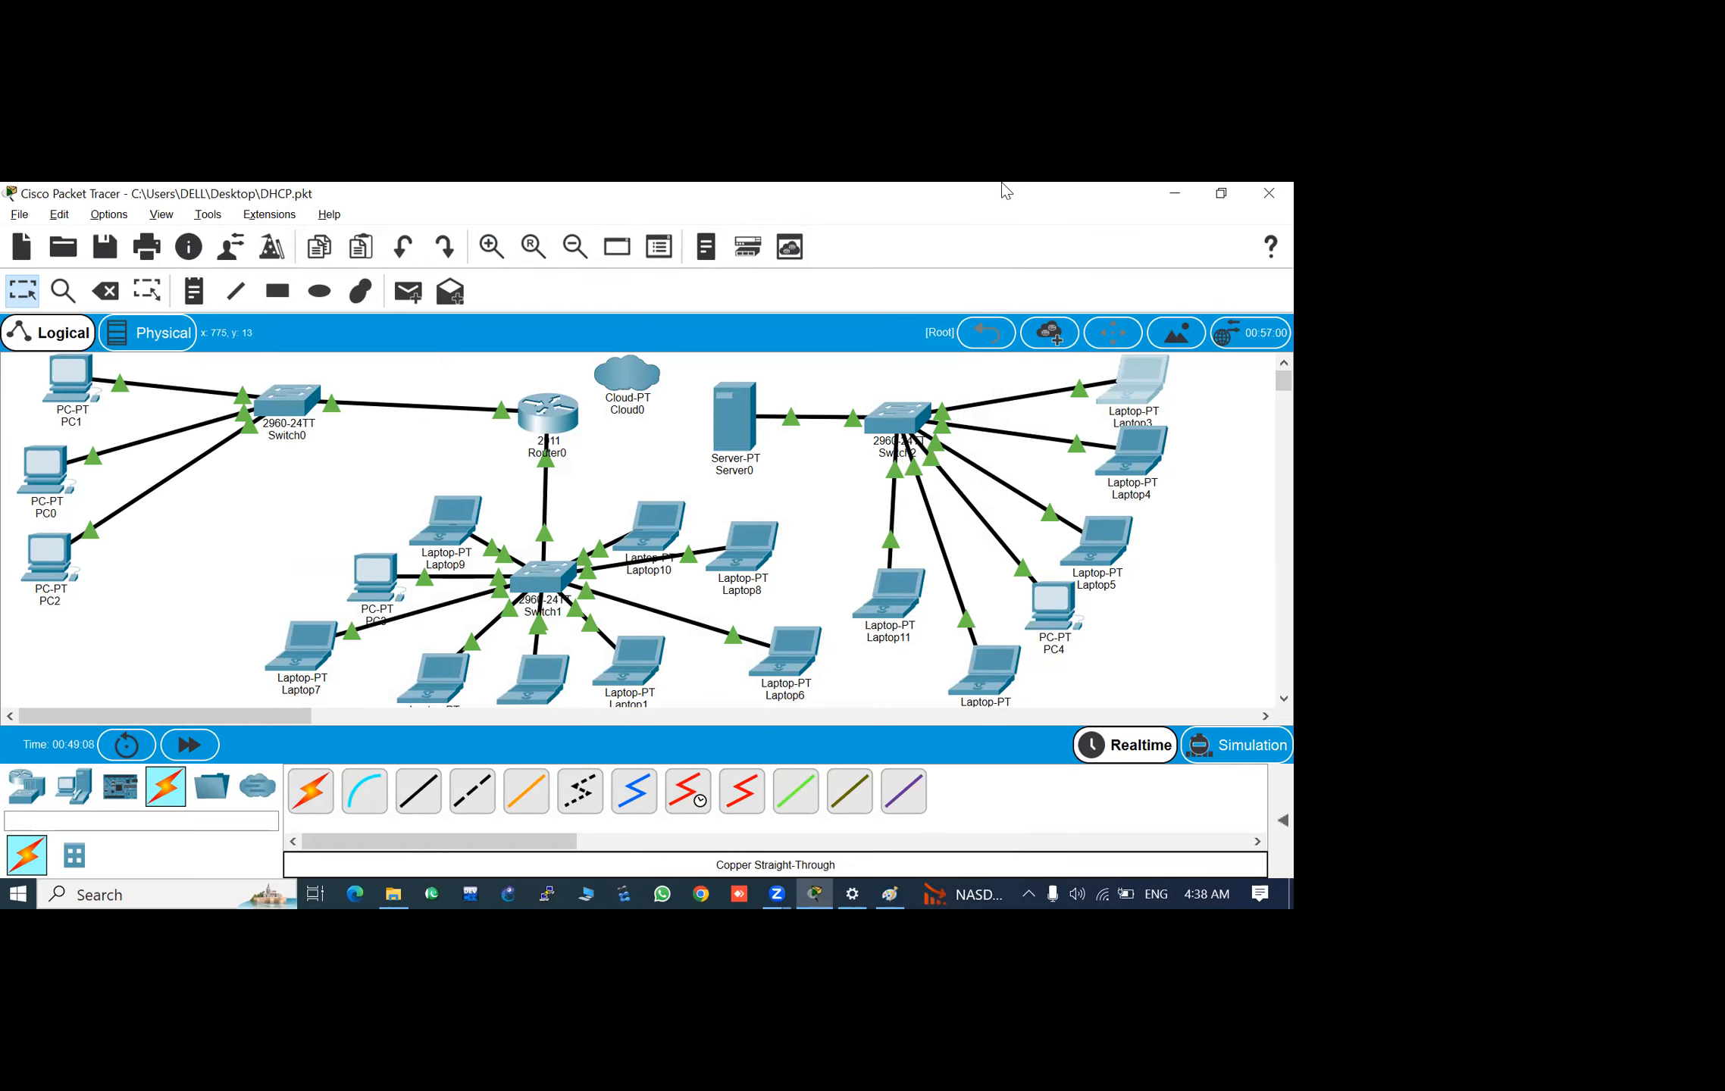
- Set the start IP address of Server0's serverPool DHCP pool to 192.168.10.20 and save the pool
click(748, 428)
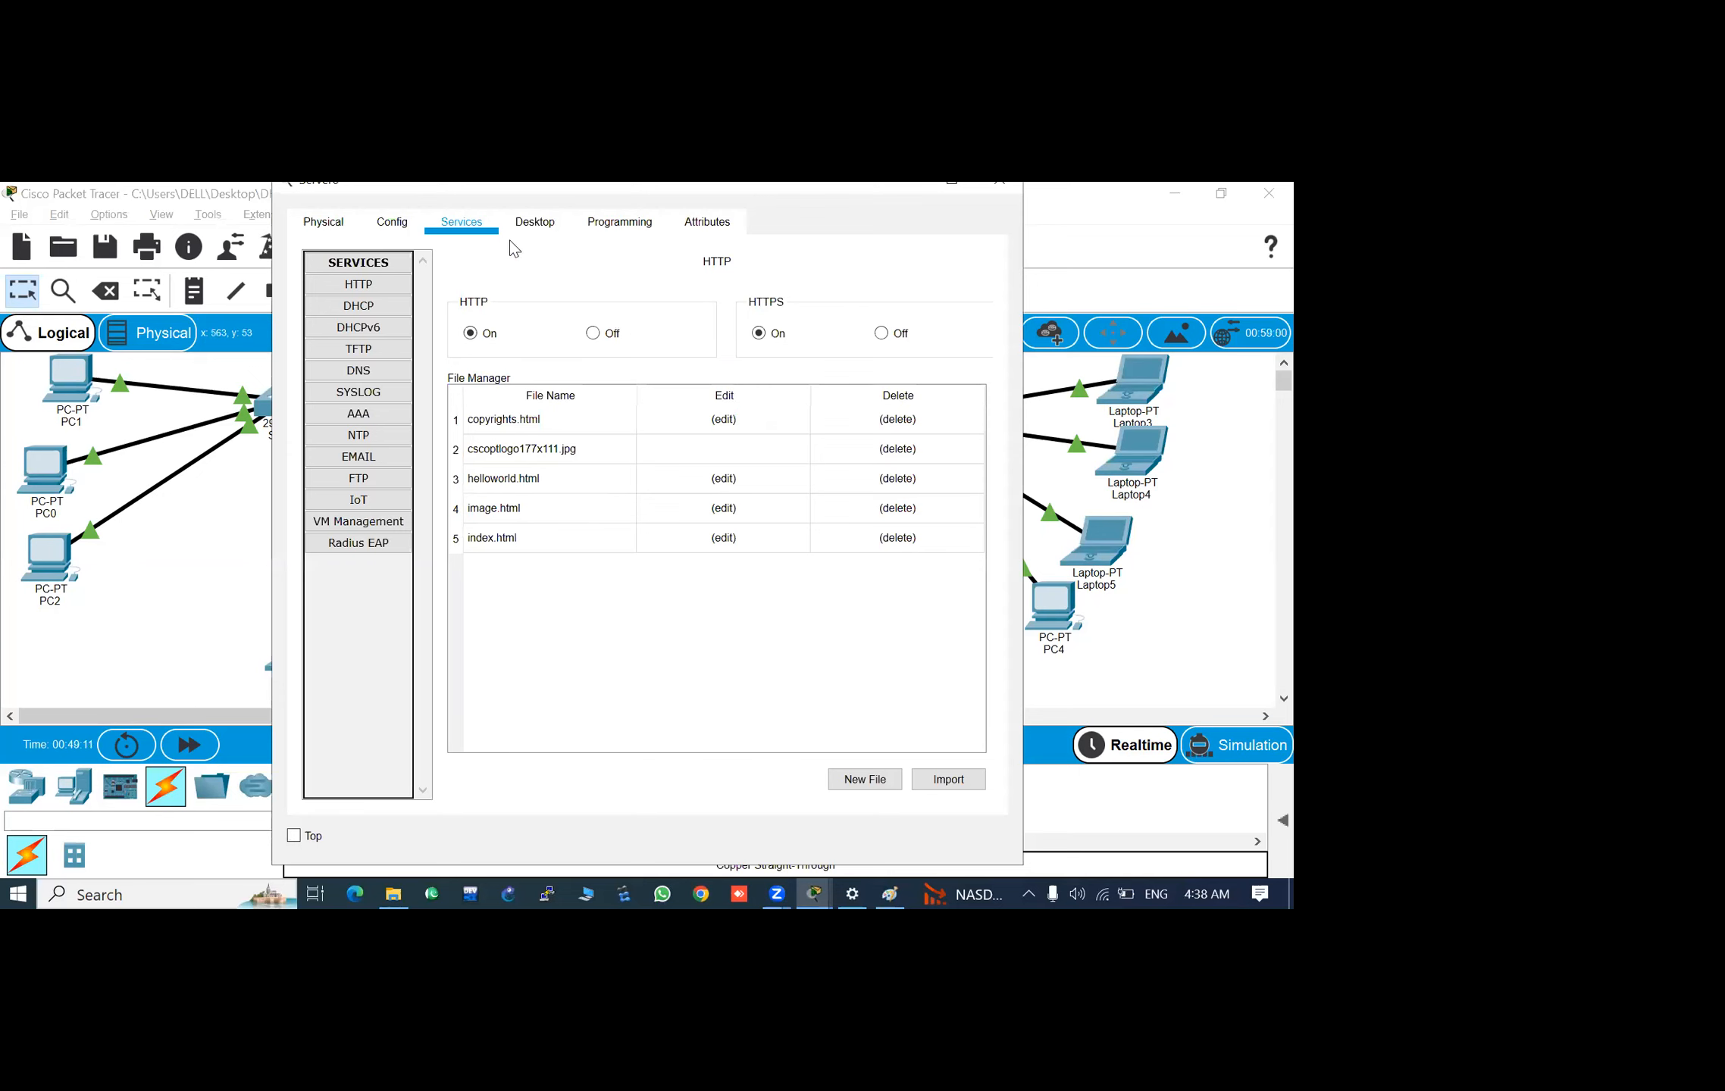
click(386, 305)
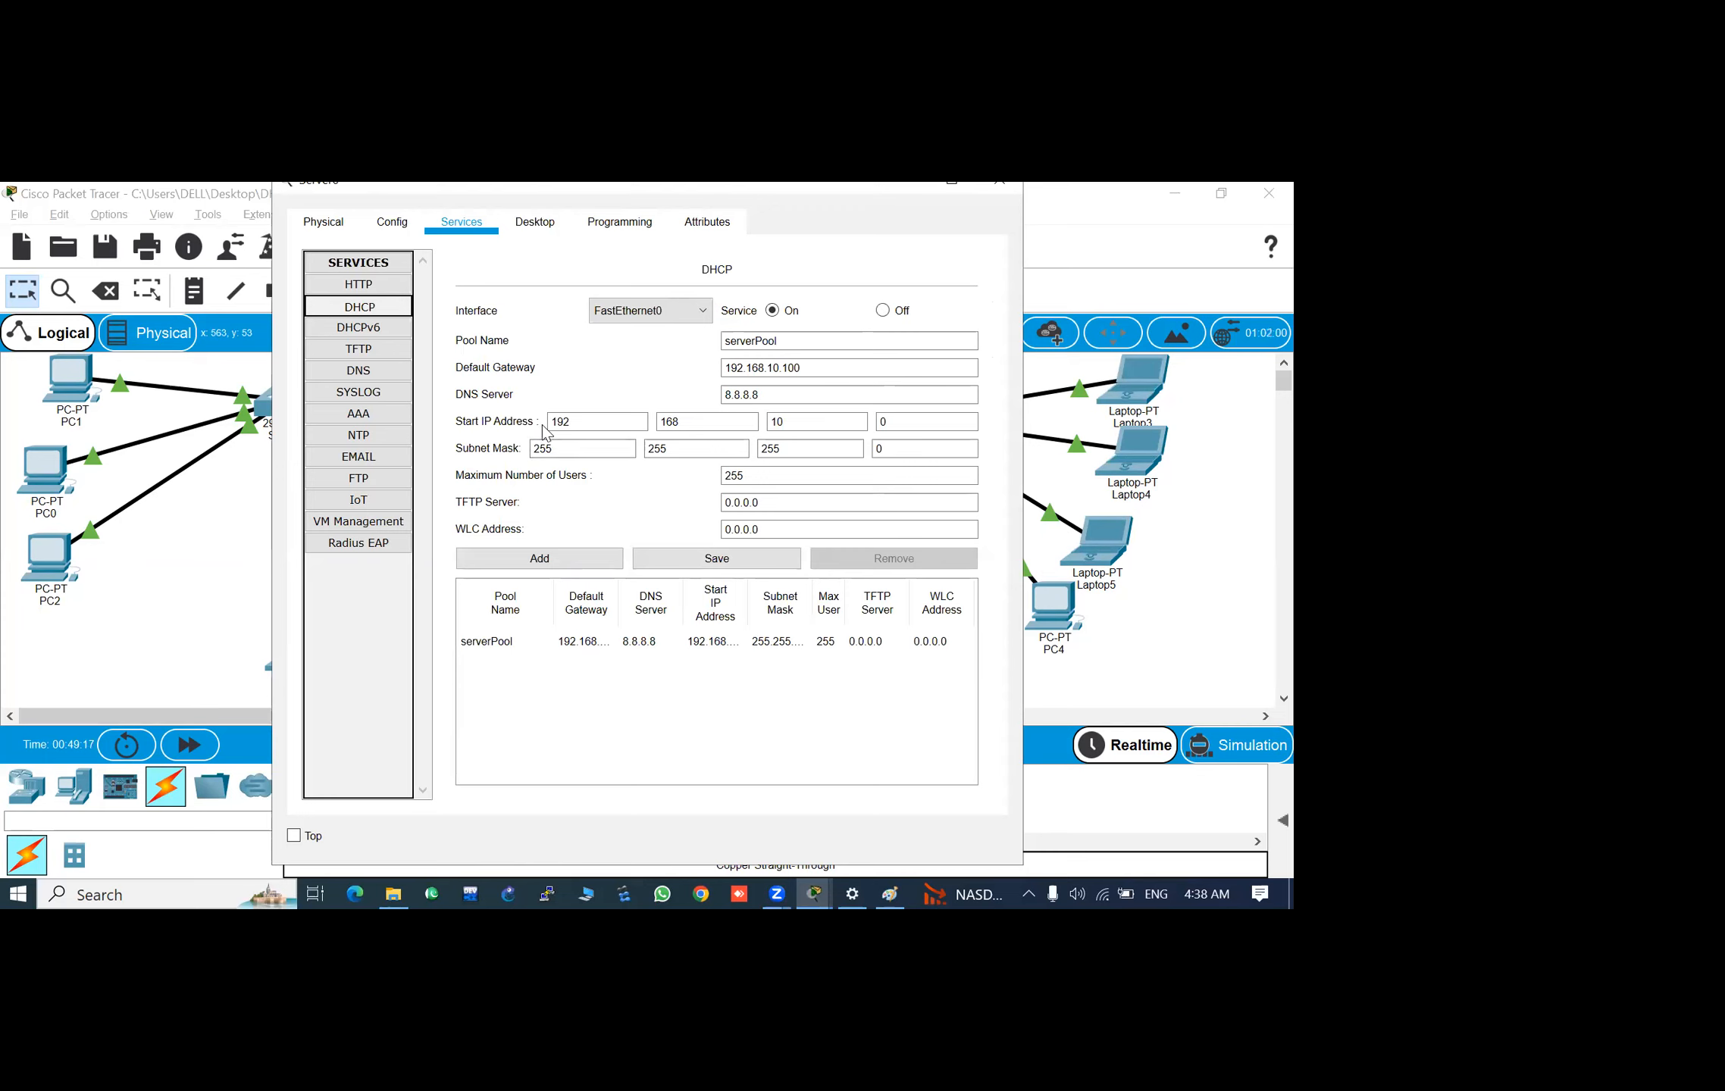
click(914, 430)
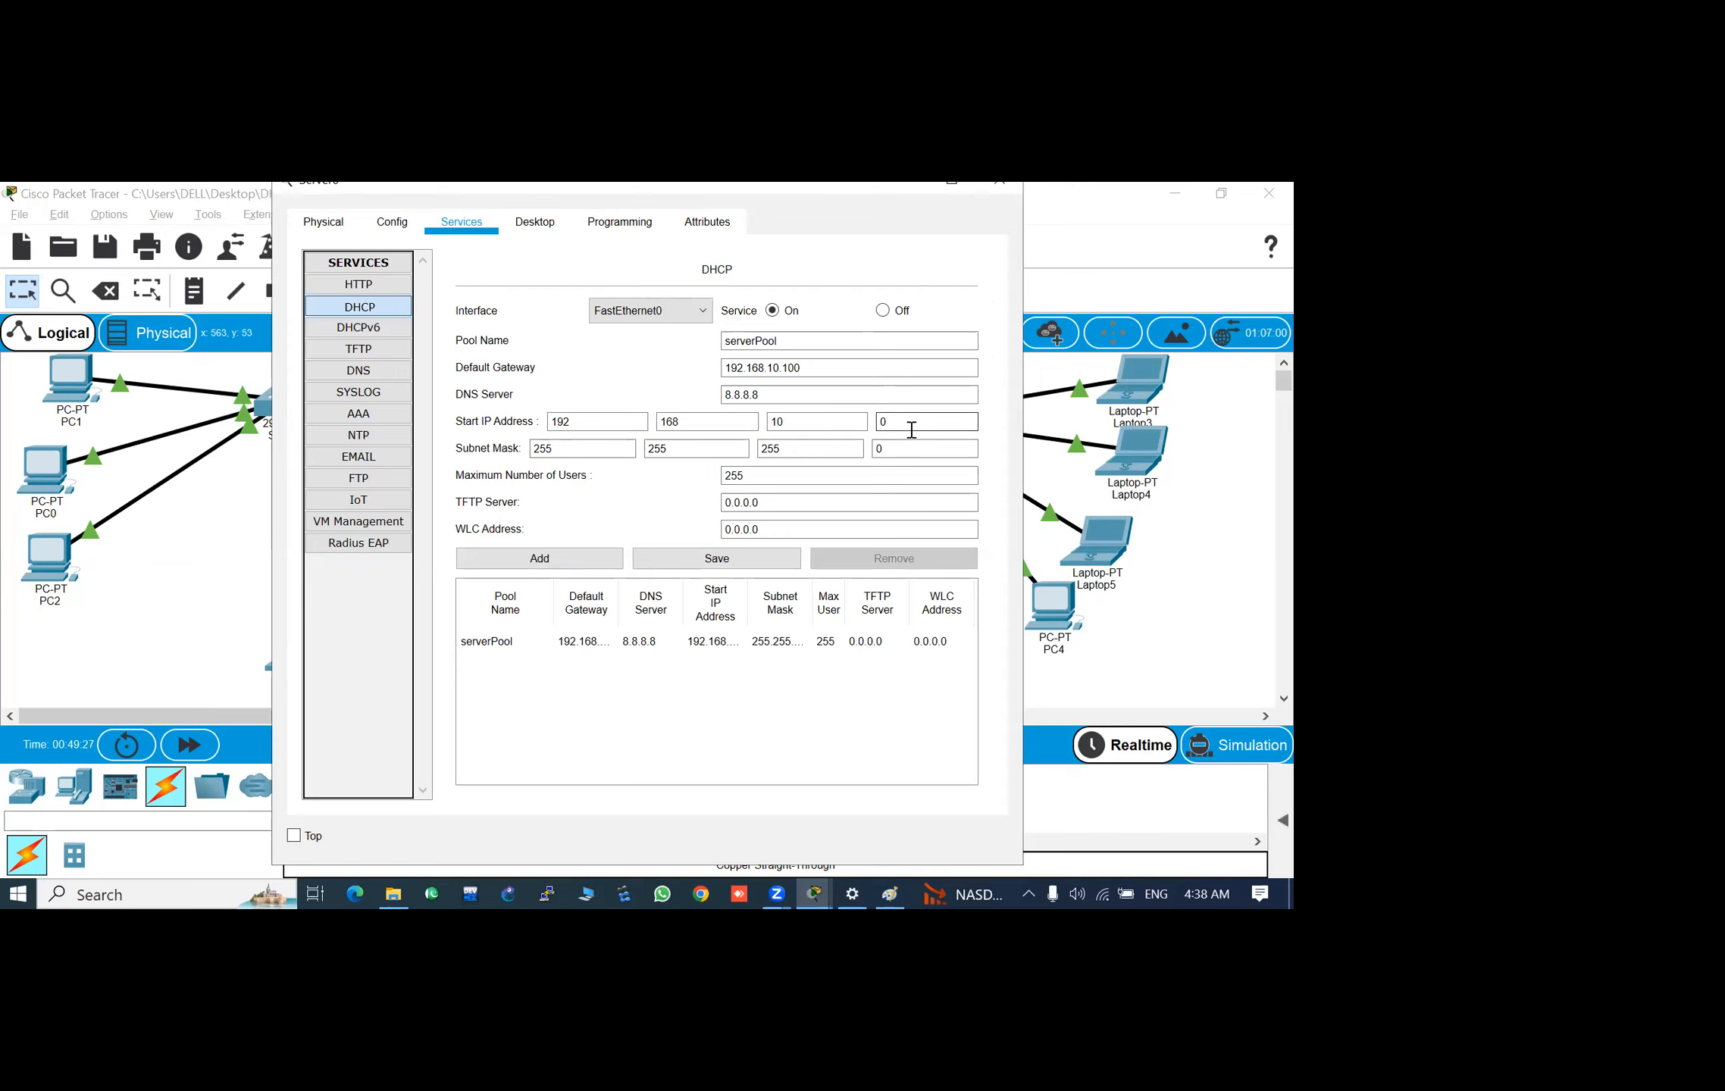
key(BackSpace)
text(20)
click(737, 561)
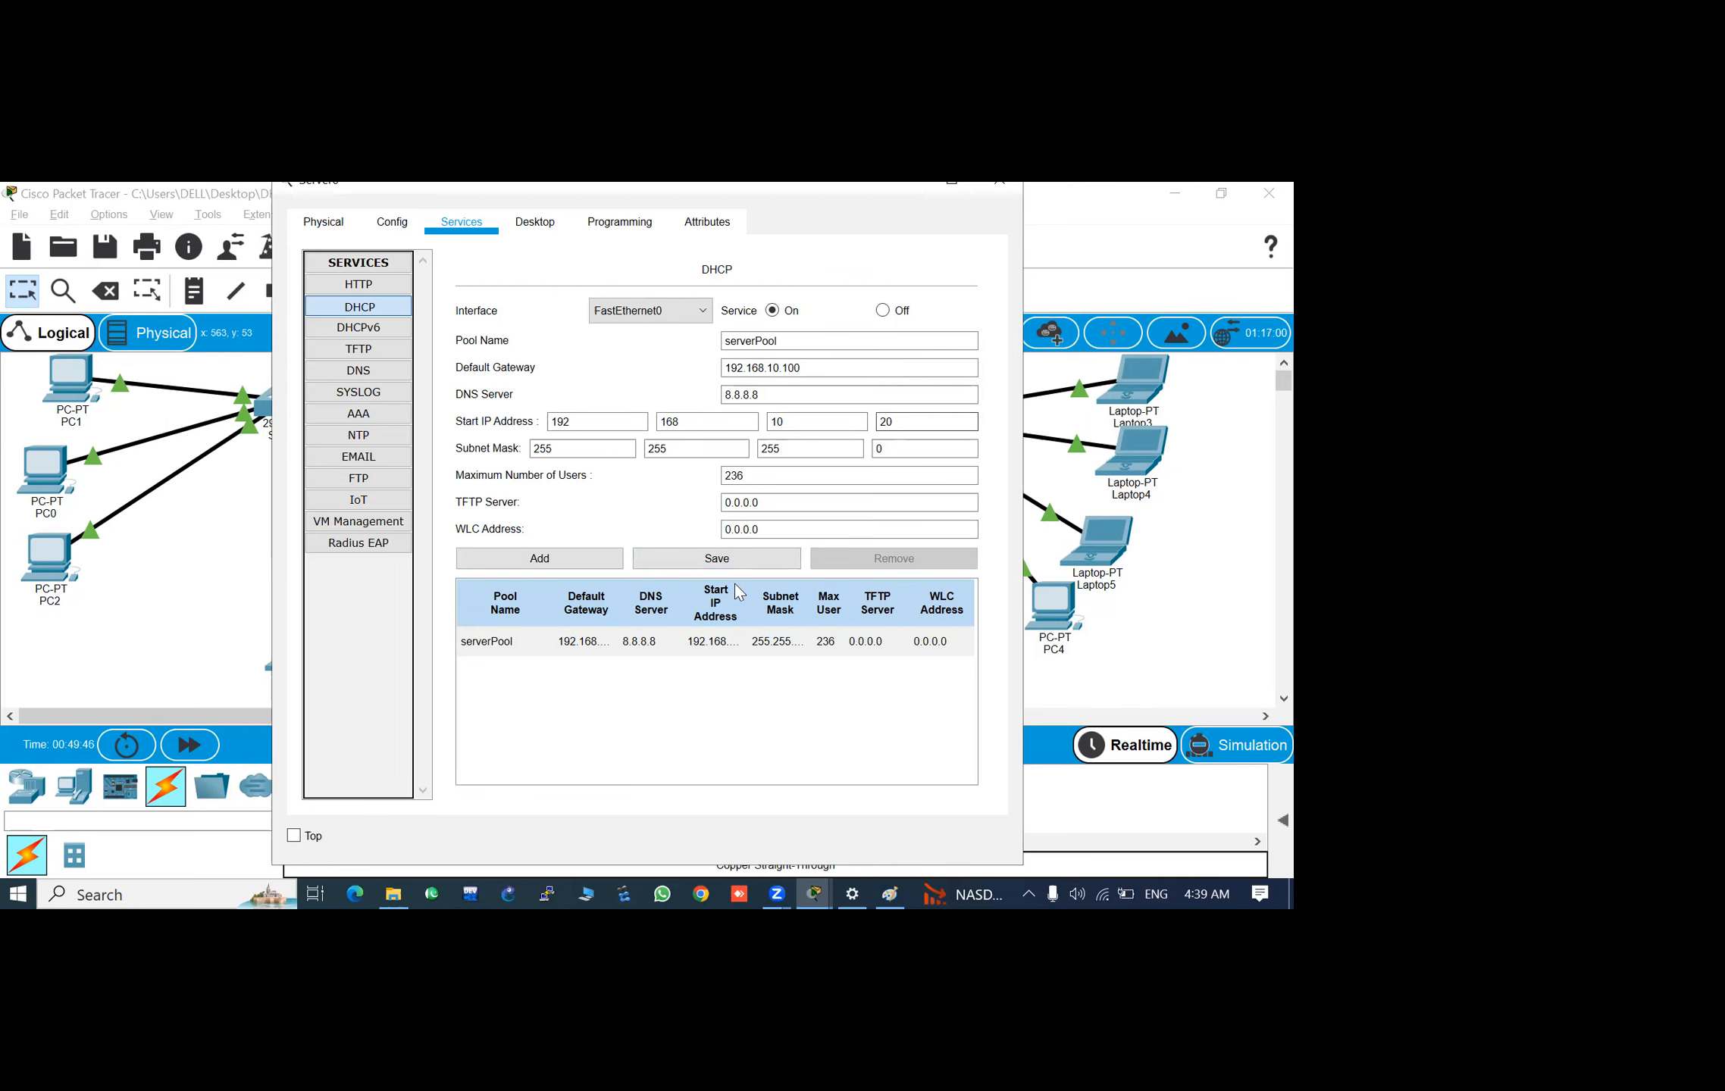
click(724, 563)
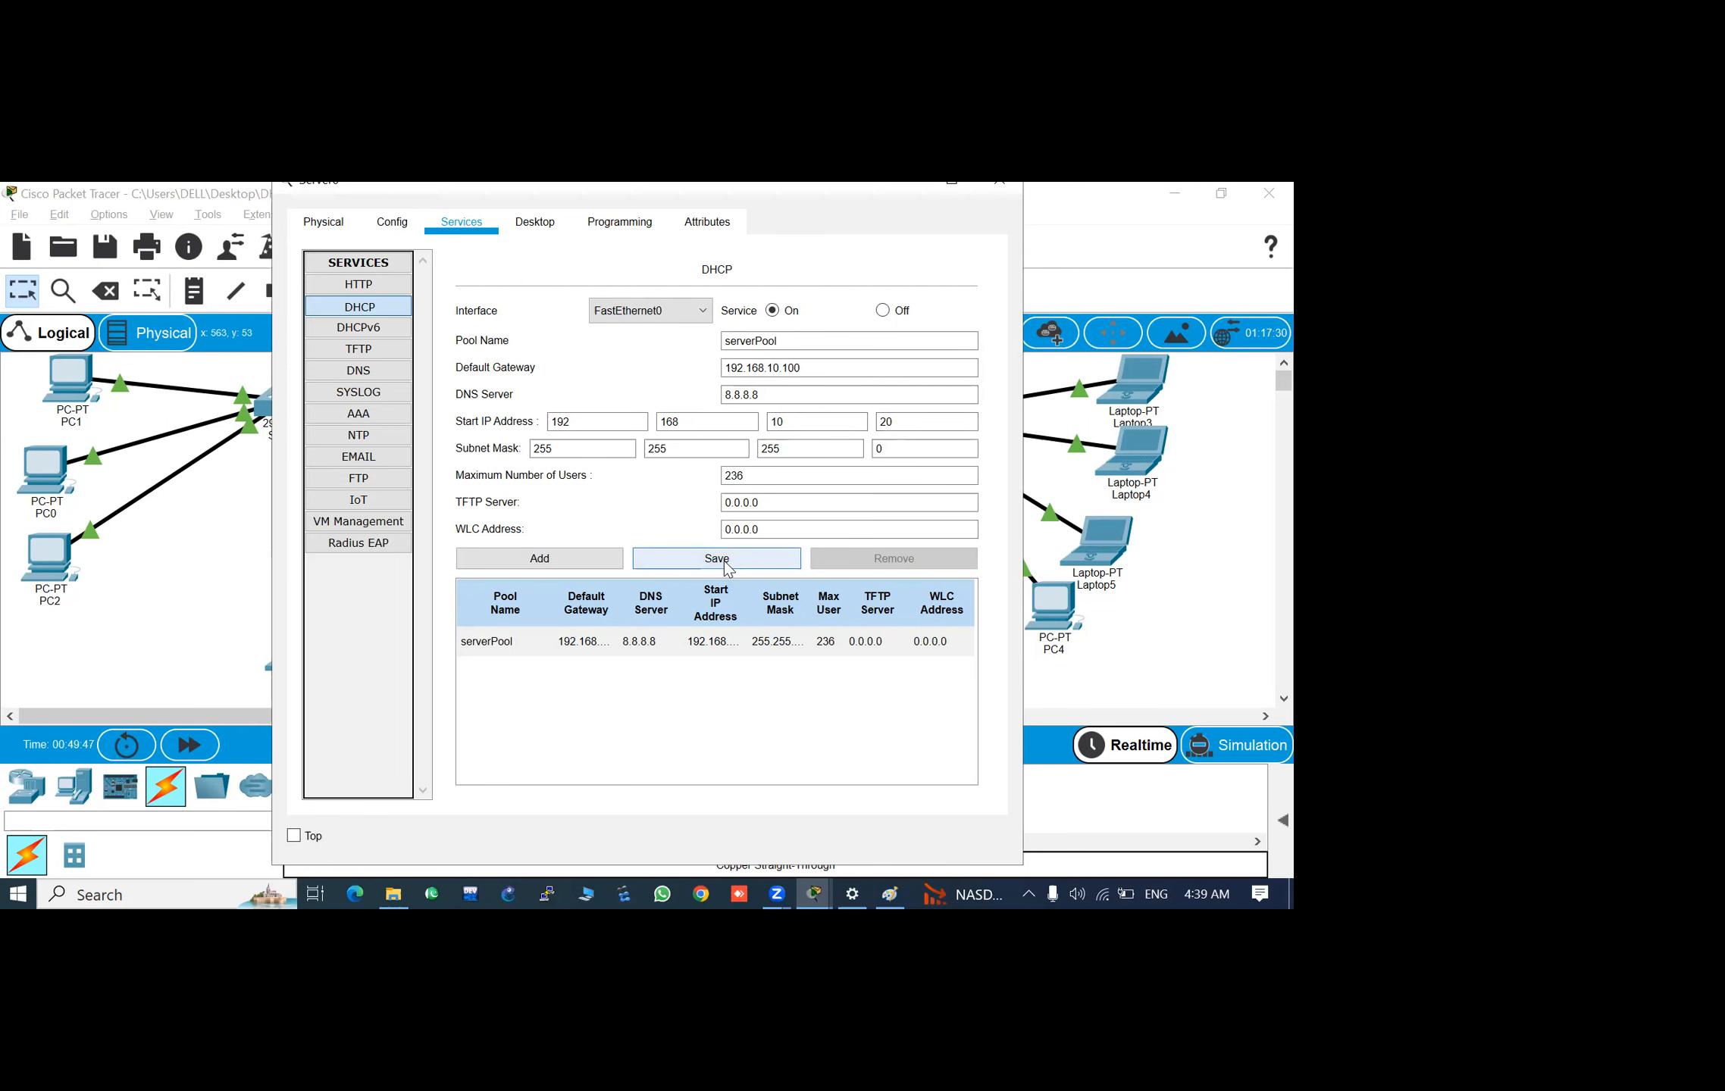
click(999, 183)
- Request a new address for Laptop5 by switching its IP configuration to static and back to DHCP
click(1098, 560)
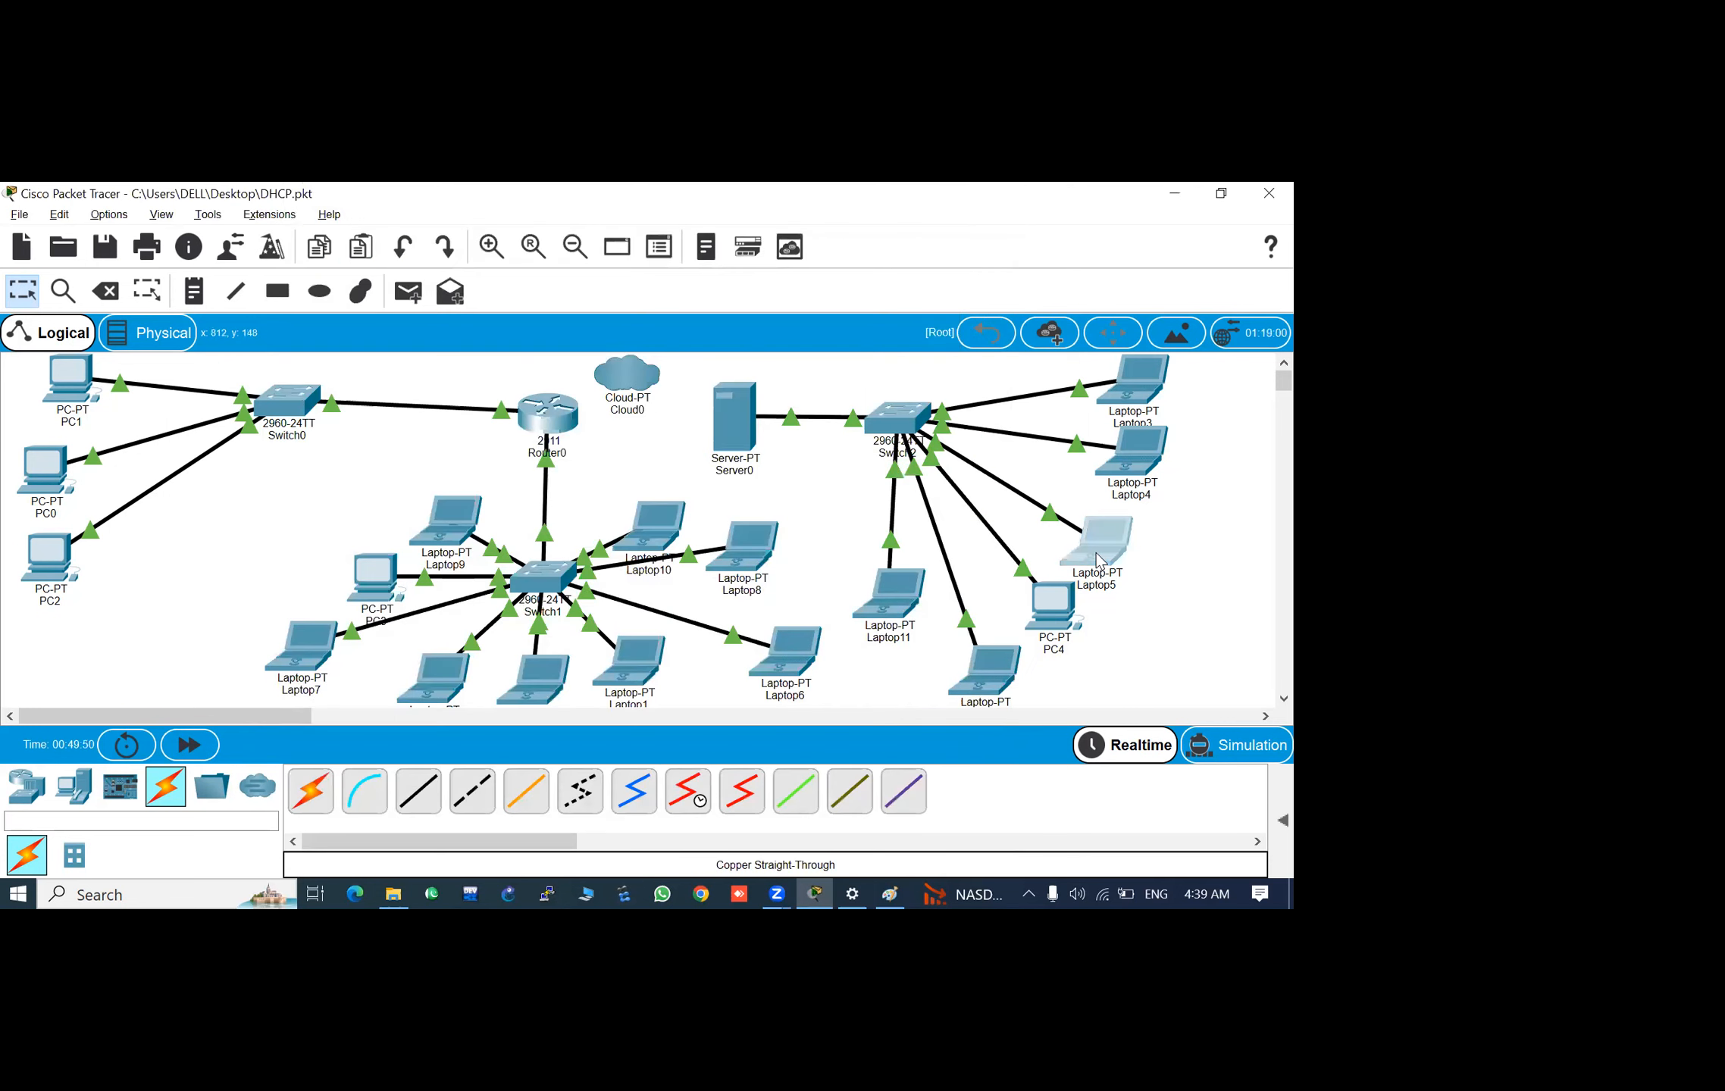
click(373, 348)
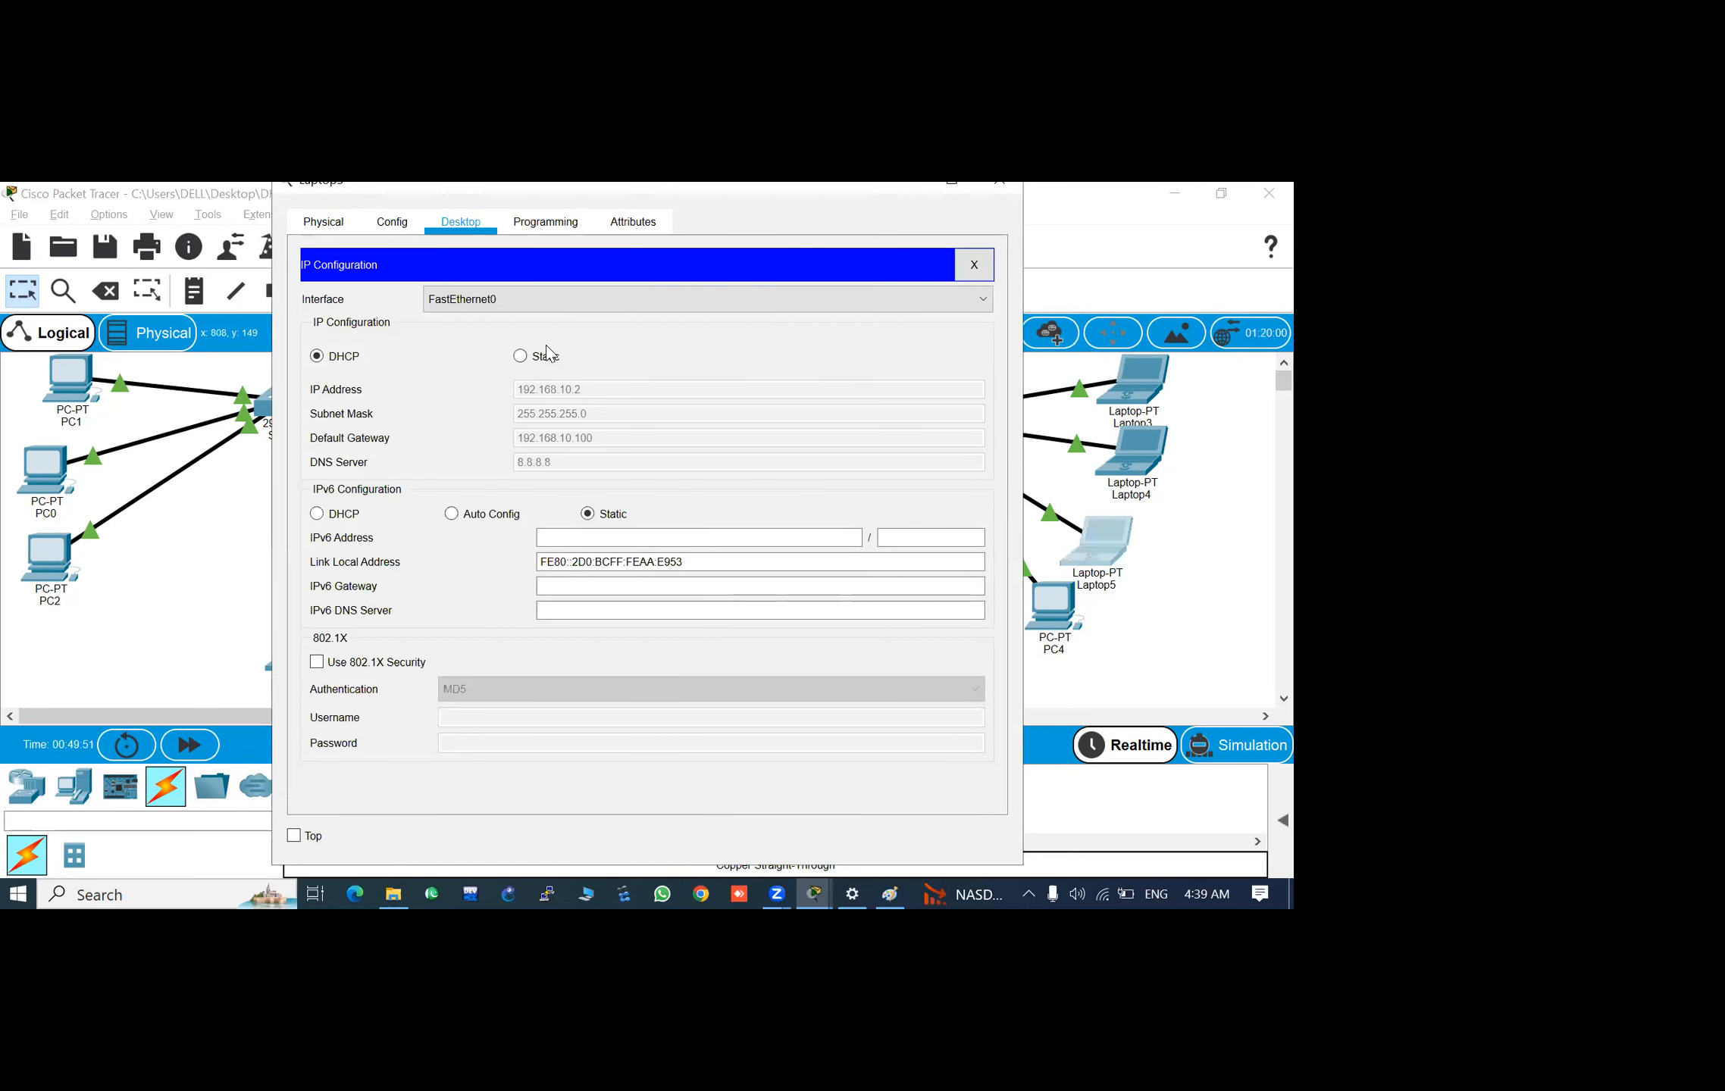
click(521, 357)
click(317, 357)
click(1006, 191)
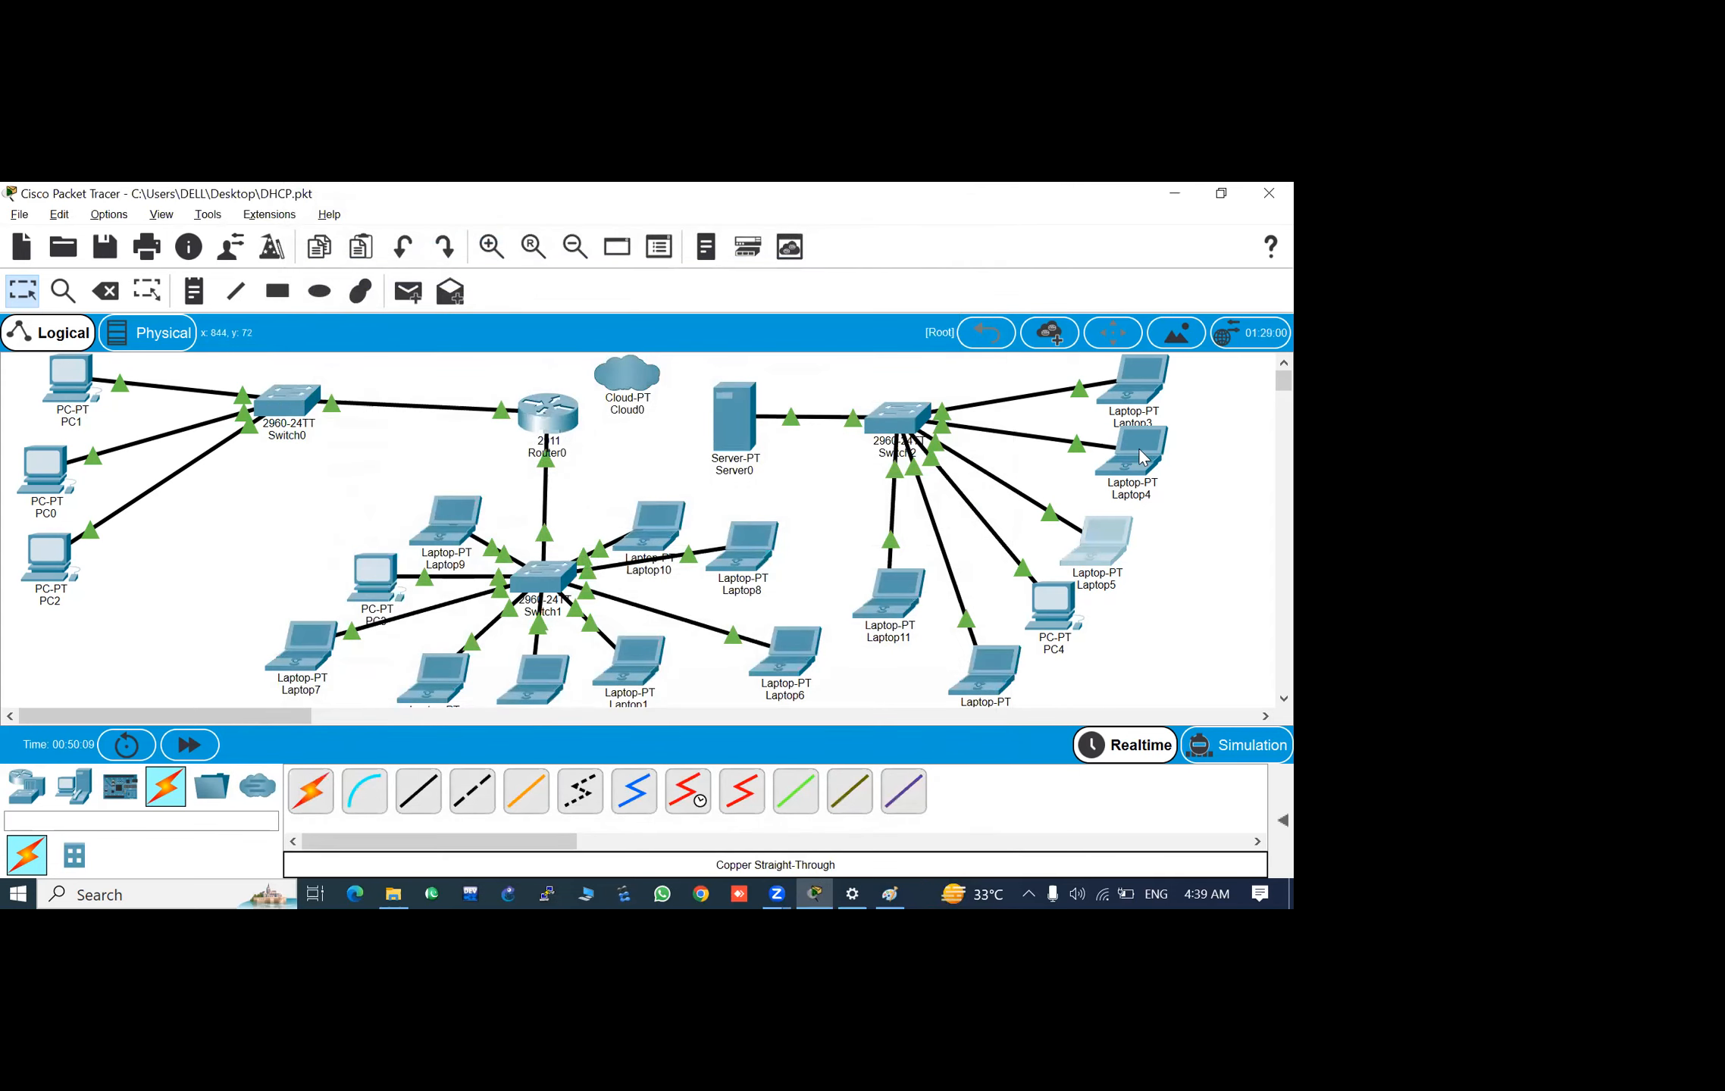
- Switch Laptop4's IP configuration from static to DHCP
click(404, 354)
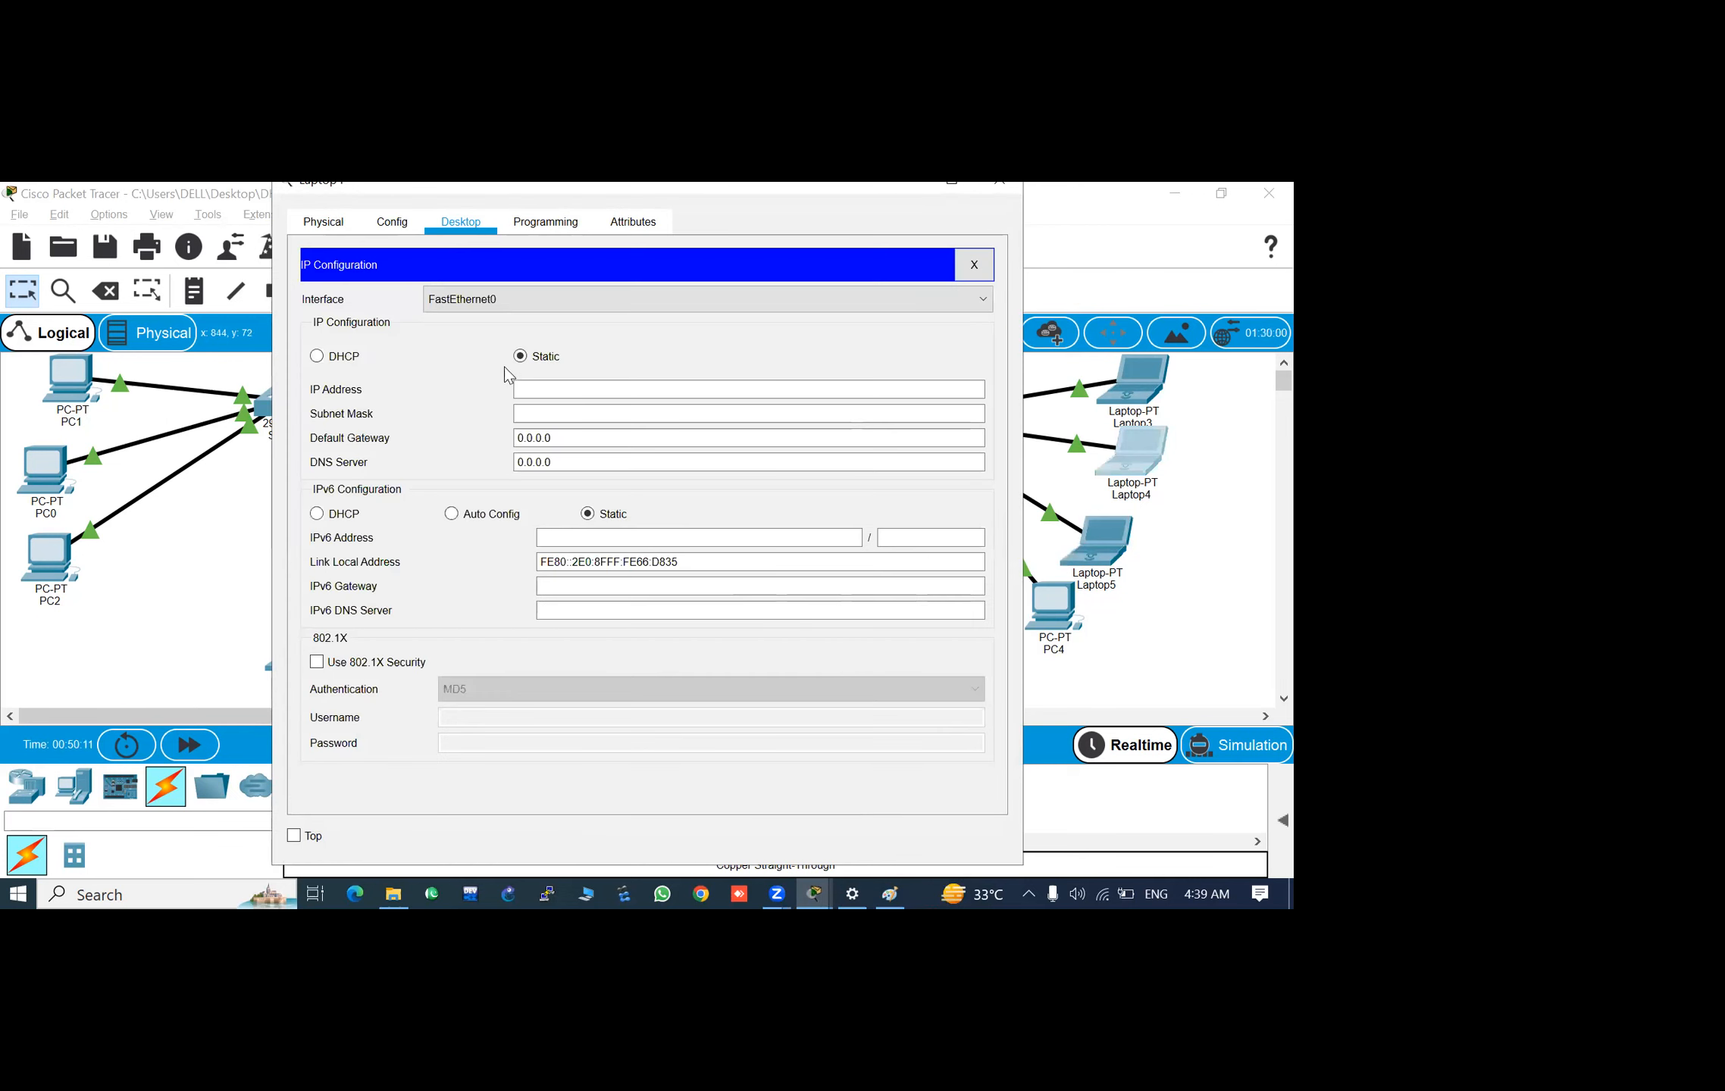
click(317, 359)
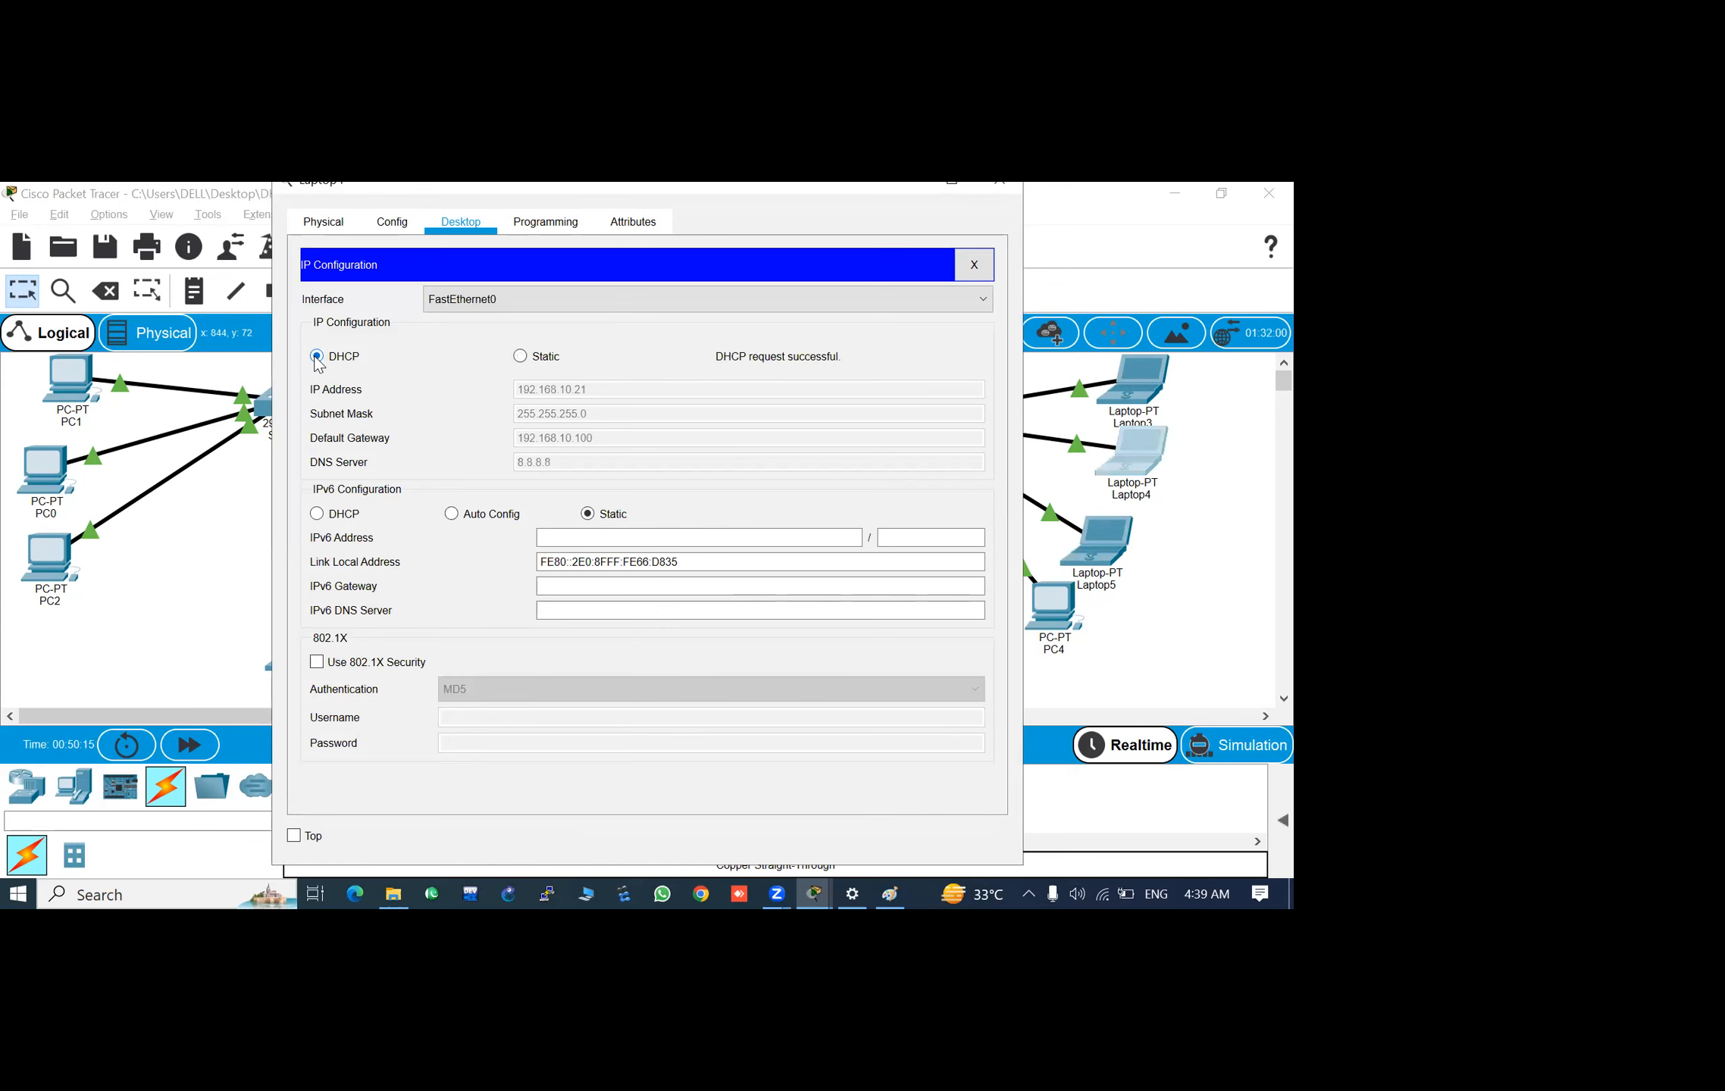
click(1014, 188)
click(894, 598)
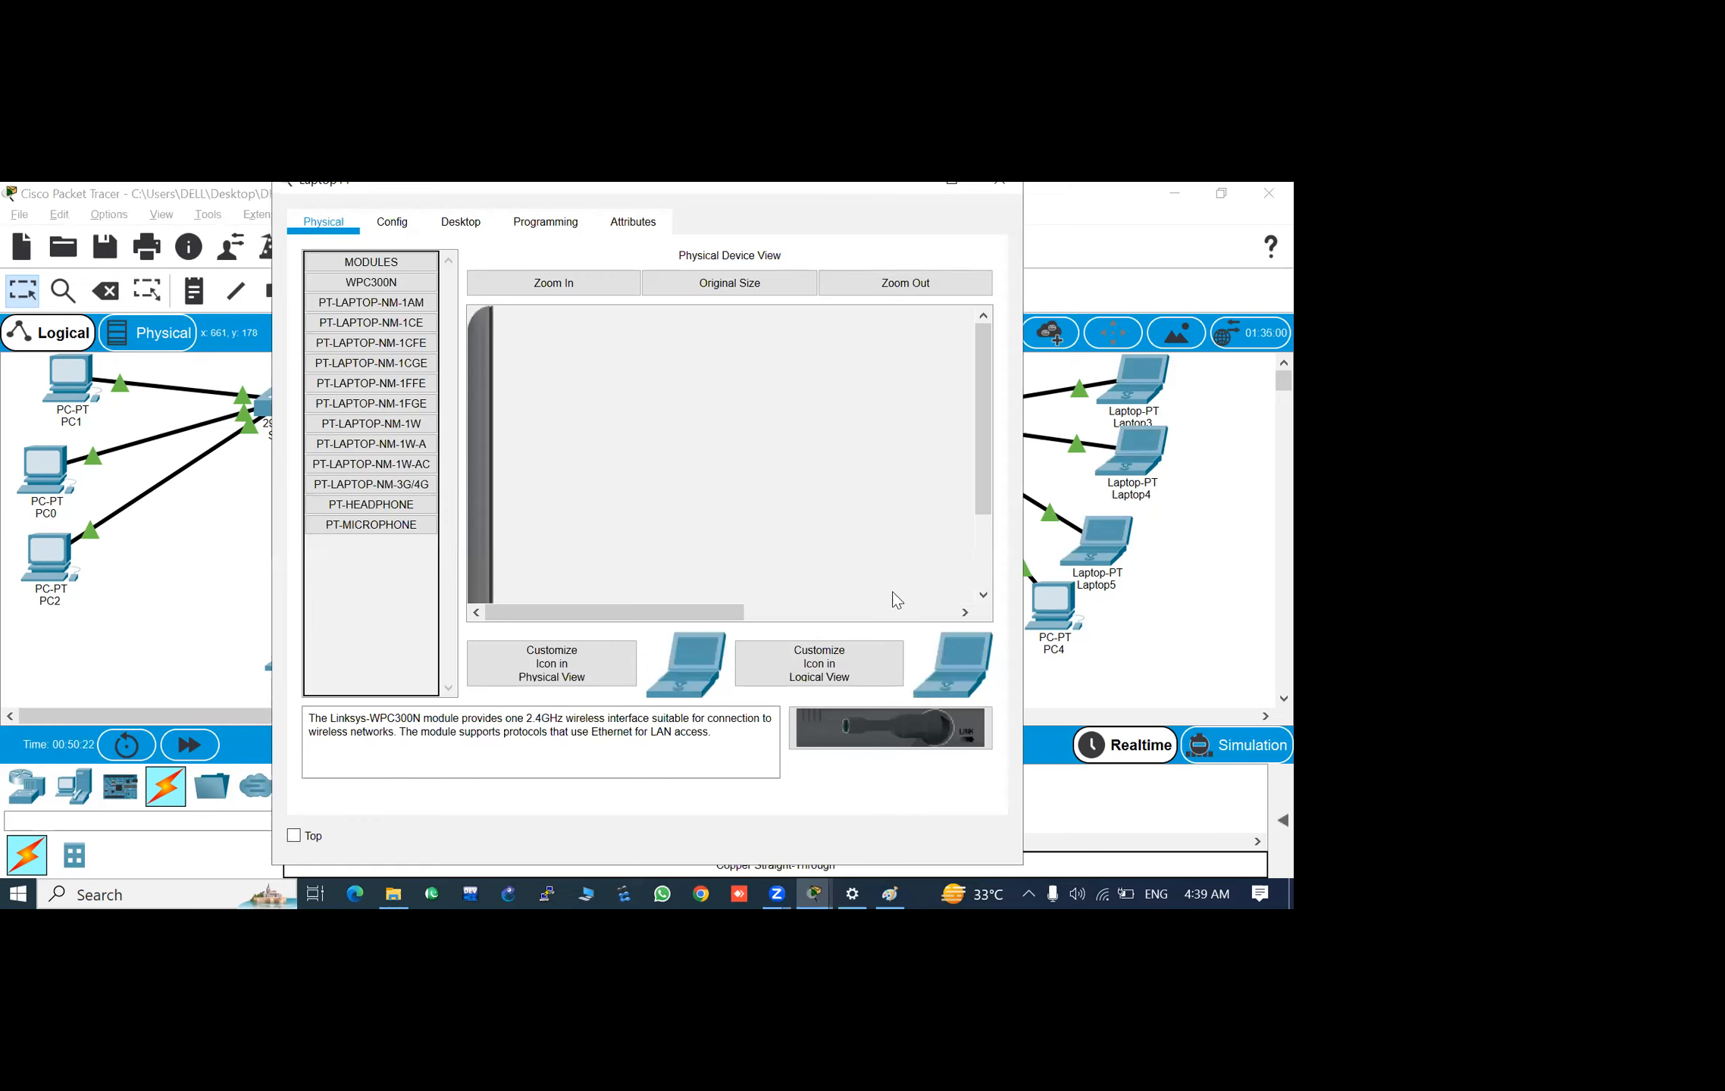
click(1000, 190)
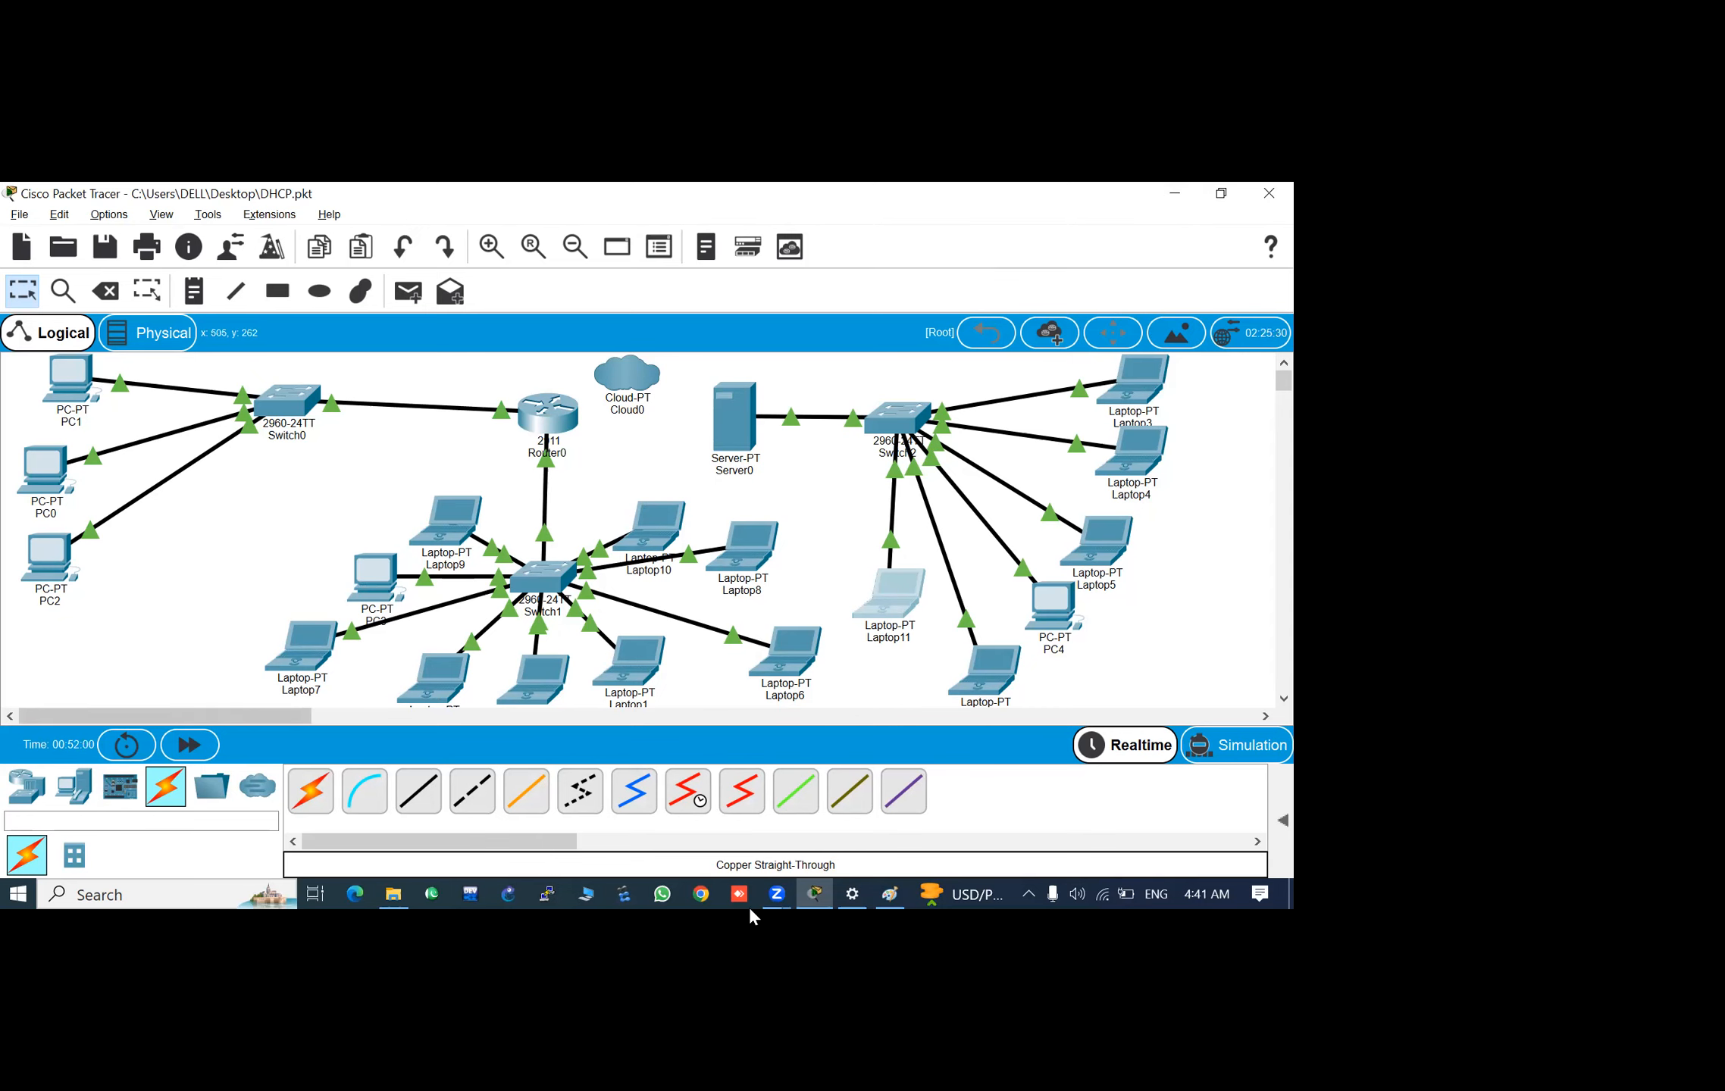
- Switch to the DHCP and DNS notes in Paint
click(890, 898)
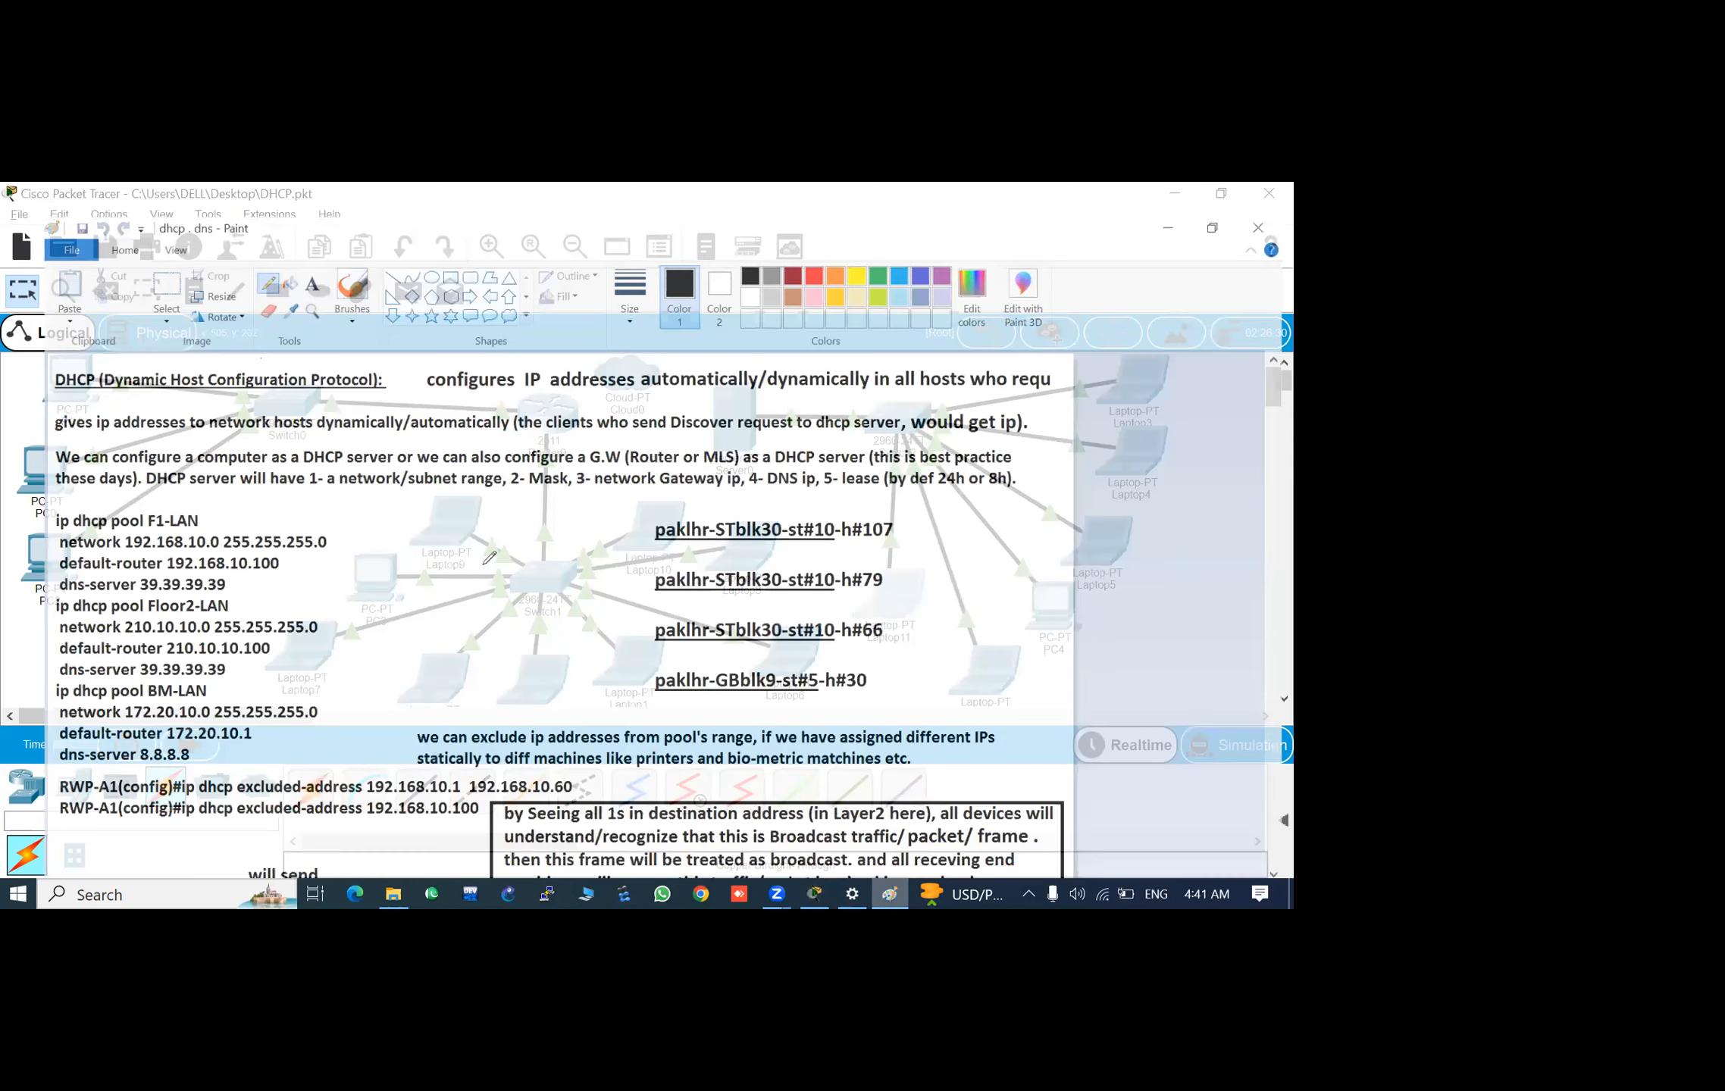
- Look through the DHCP notes down to the DHCP Relay section and return to their beginning
scroll(489, 558, down, 10)
scroll(489, 557, down, 10)
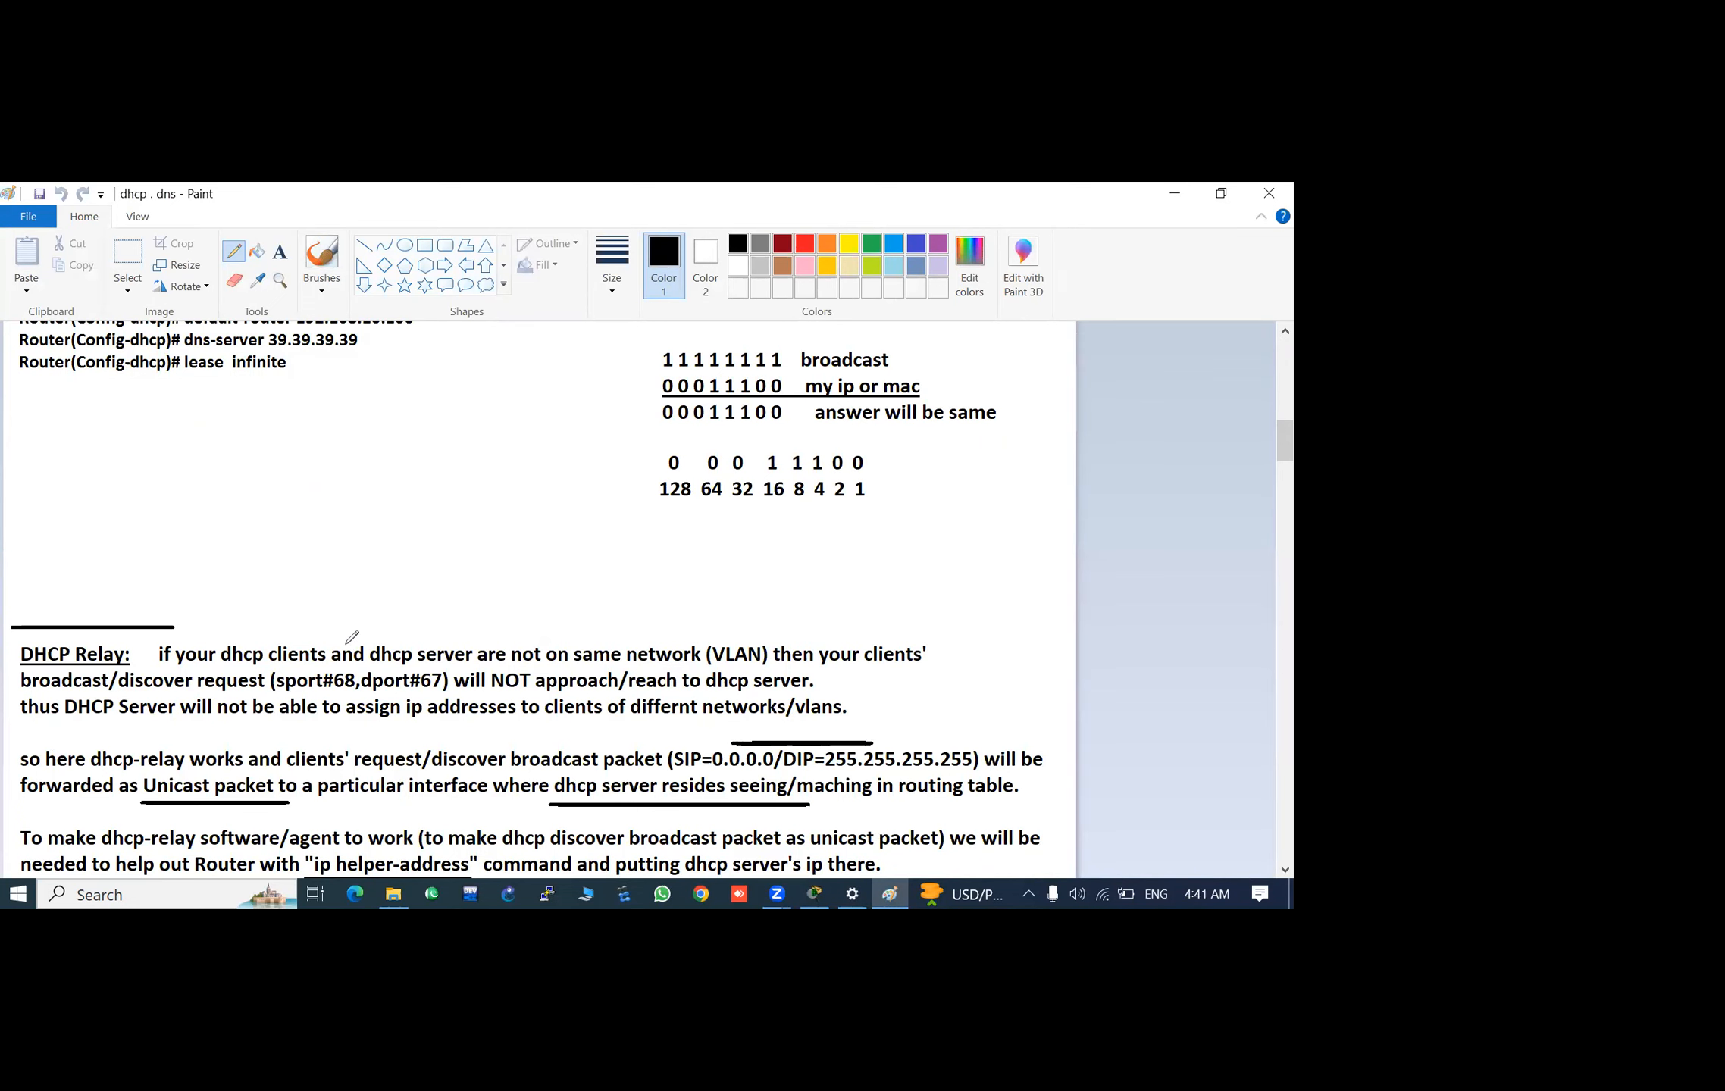
scroll(352, 638, down, 10)
scroll(352, 638, up, 20)
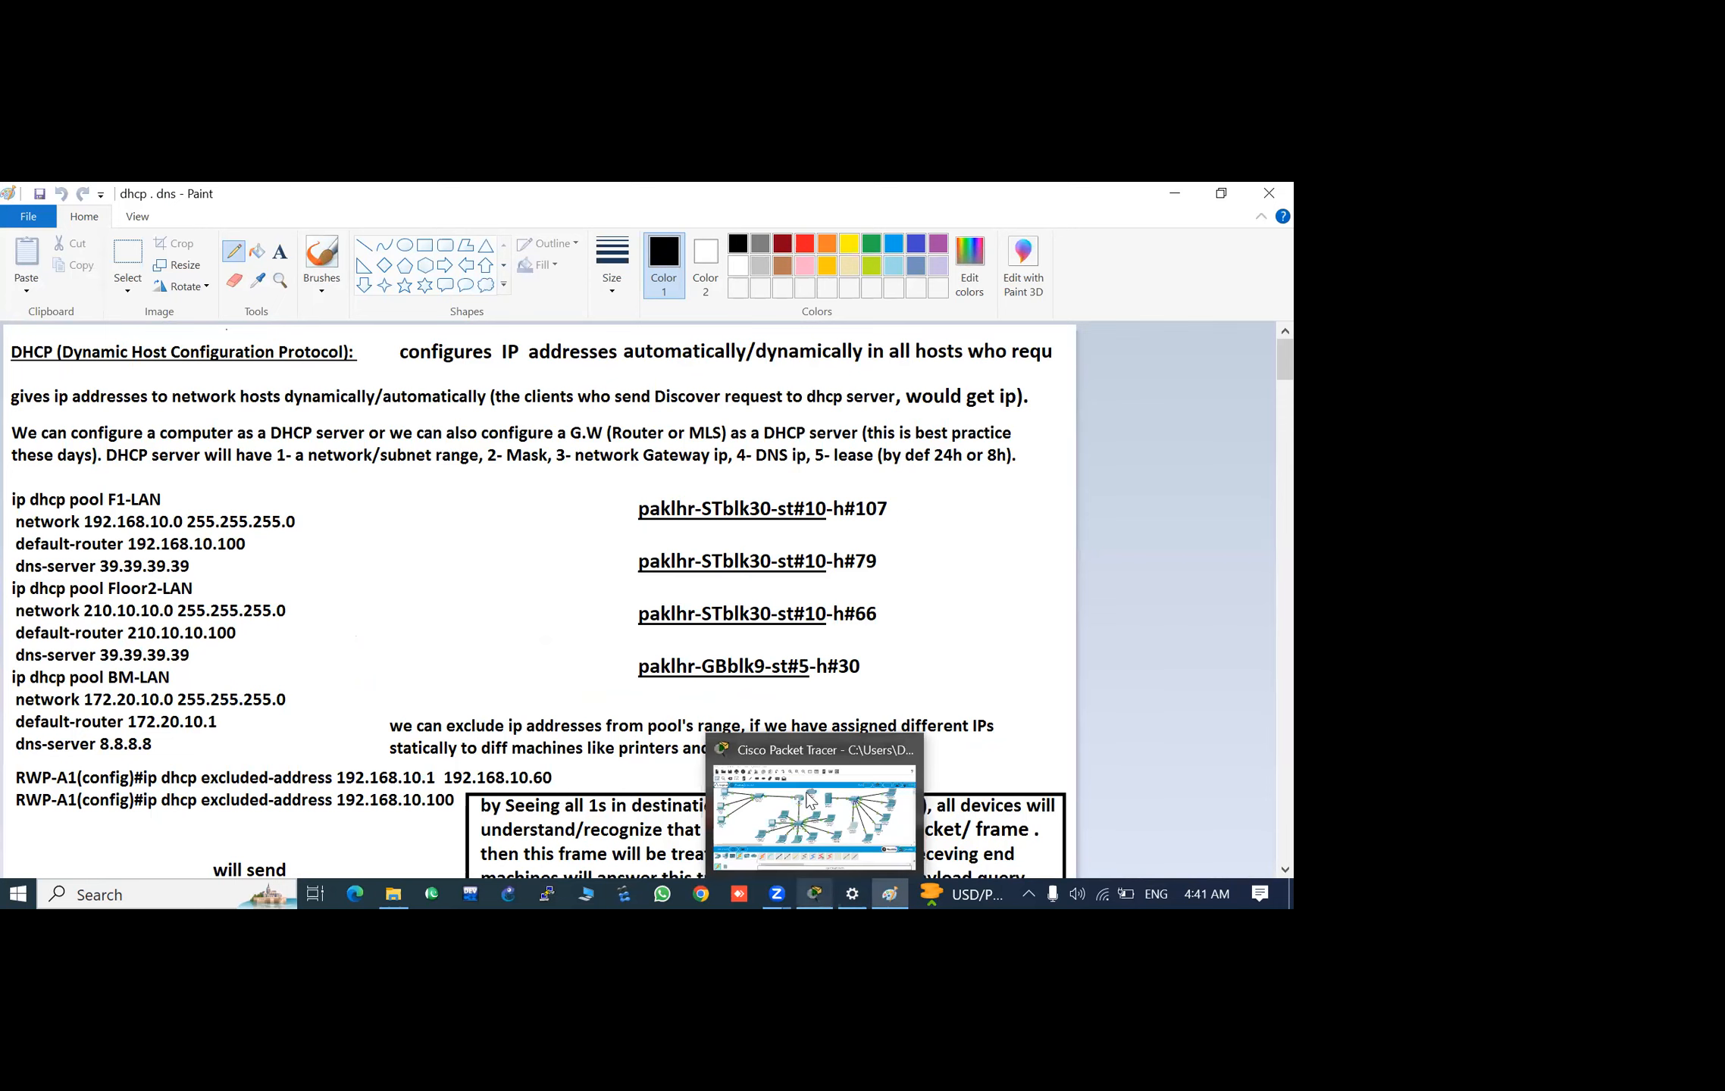
- Switch back to Packet Tracer and check Laptop3, PC4 and Laptop5, including the address summary of Laptop5
click(811, 802)
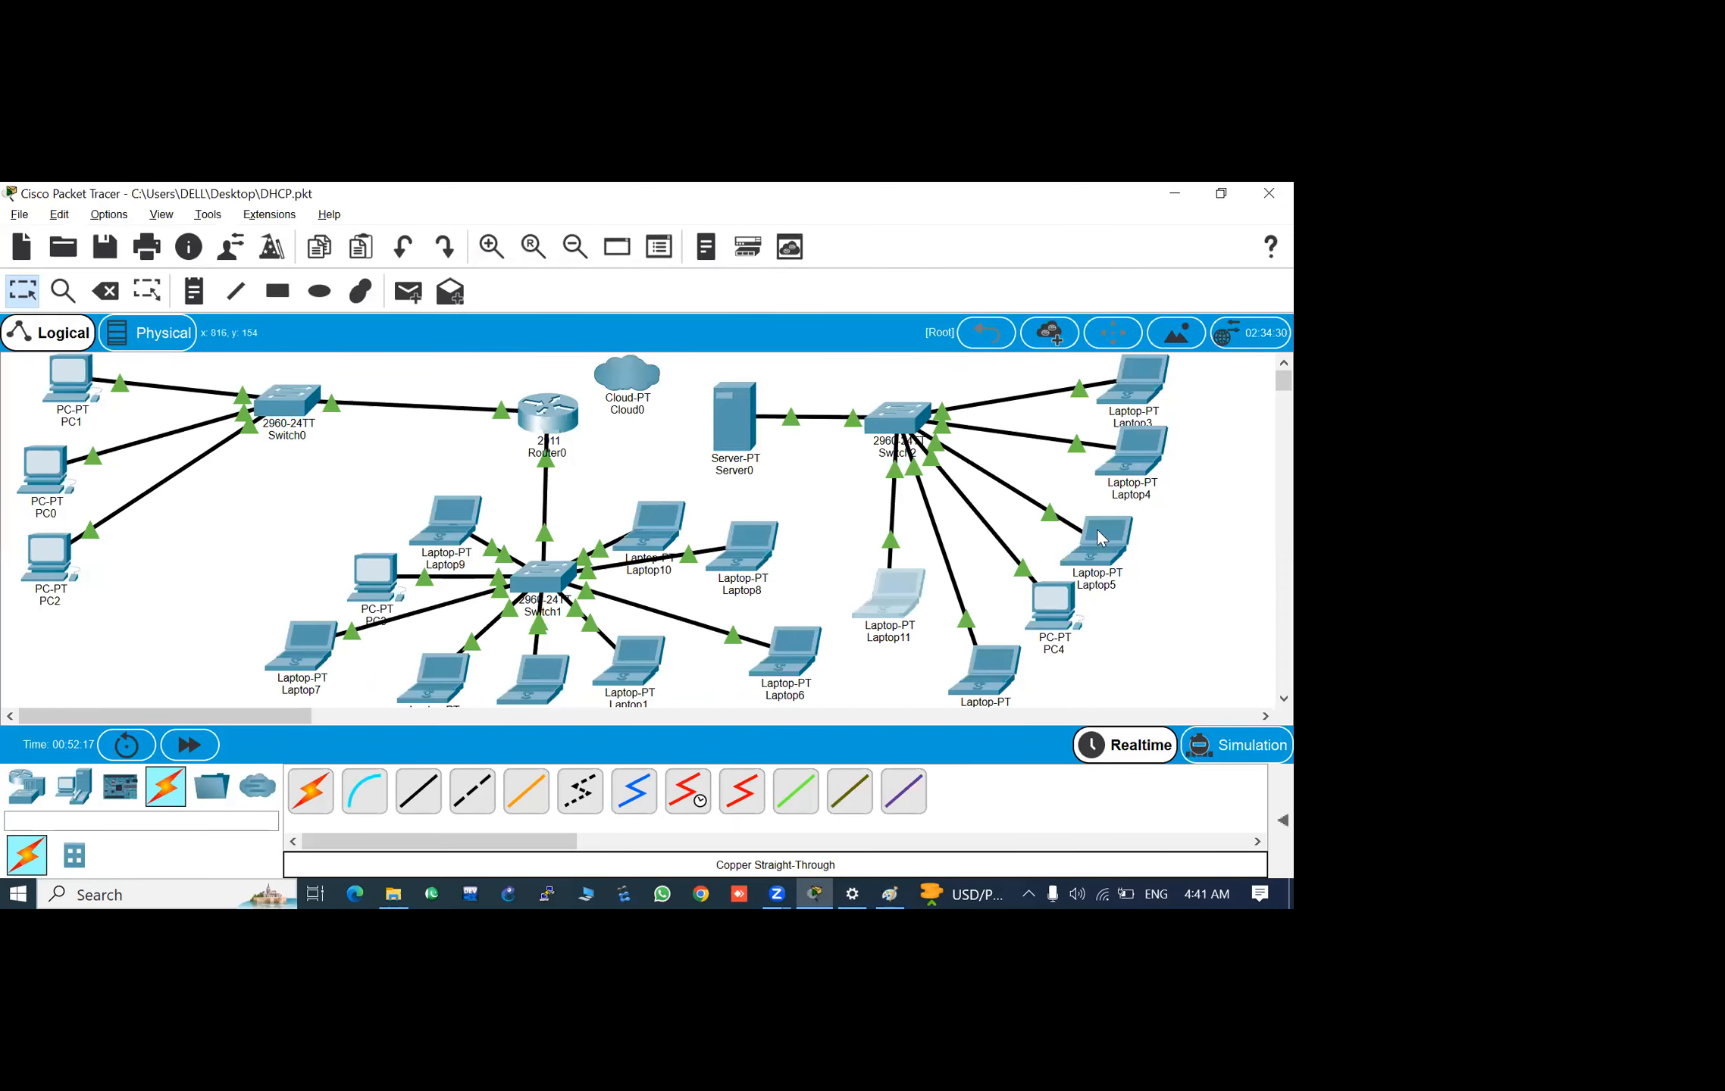
click(1146, 496)
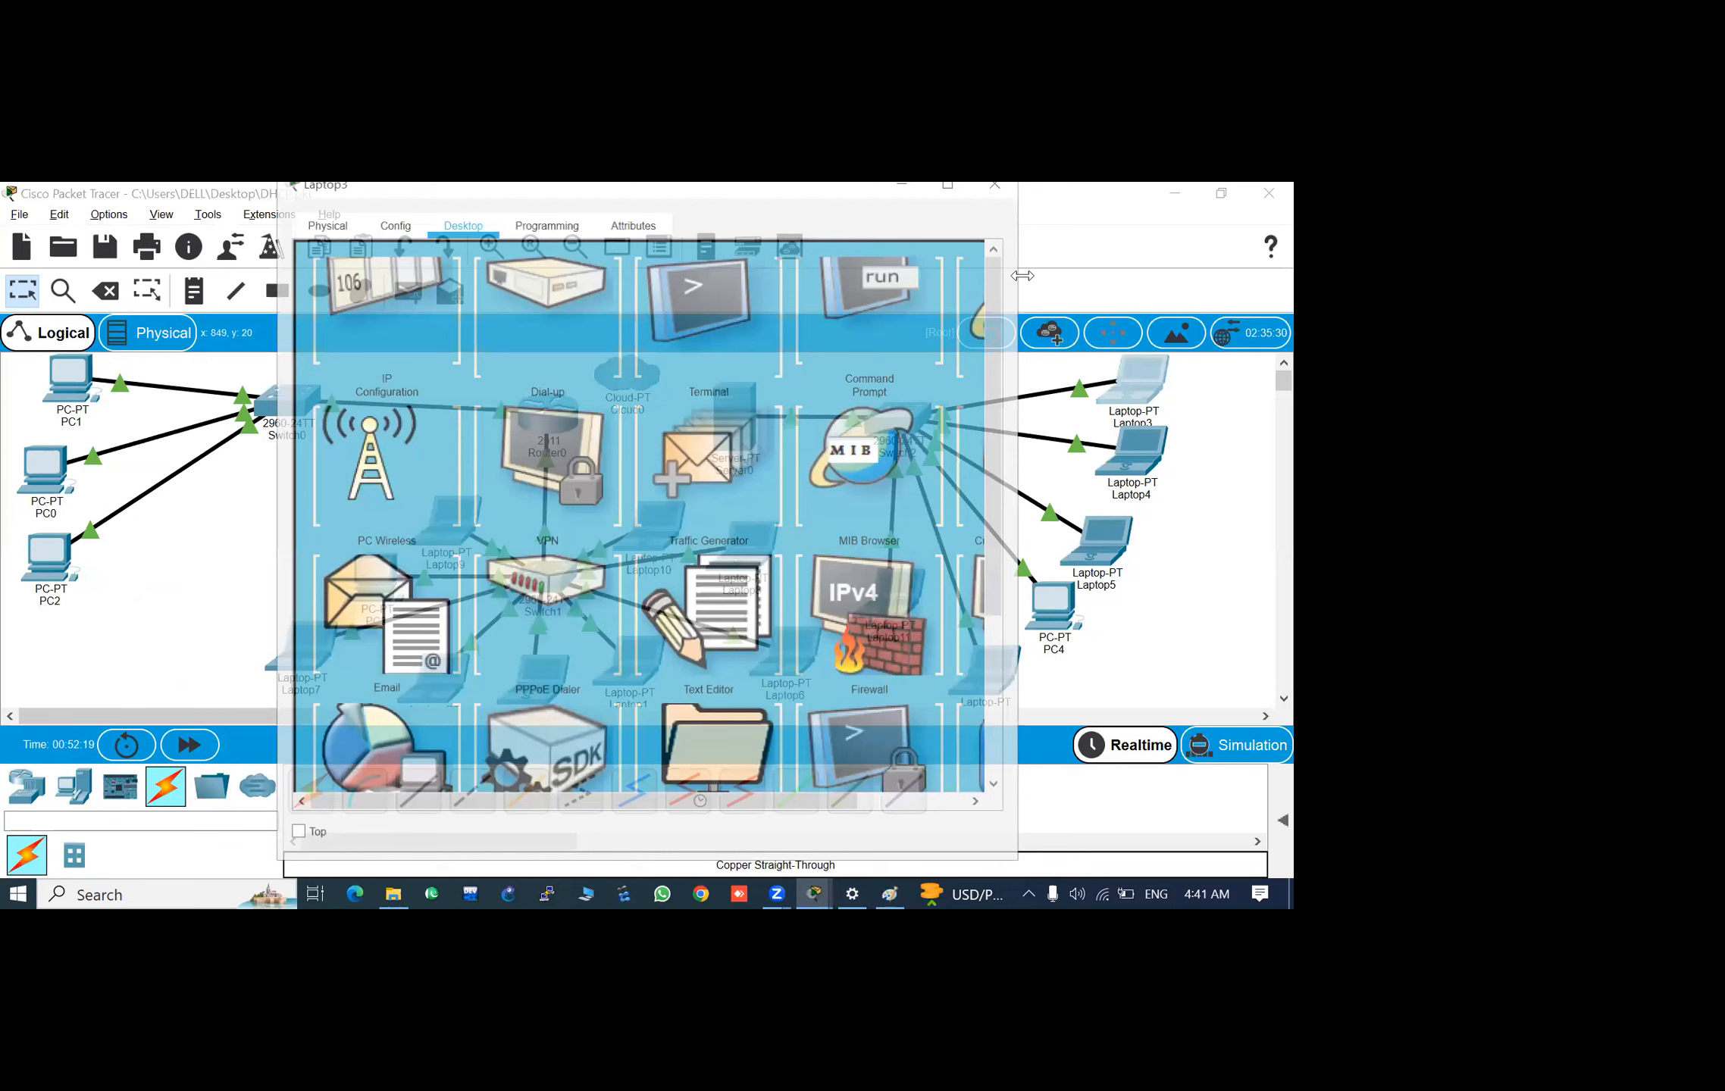
click(1004, 191)
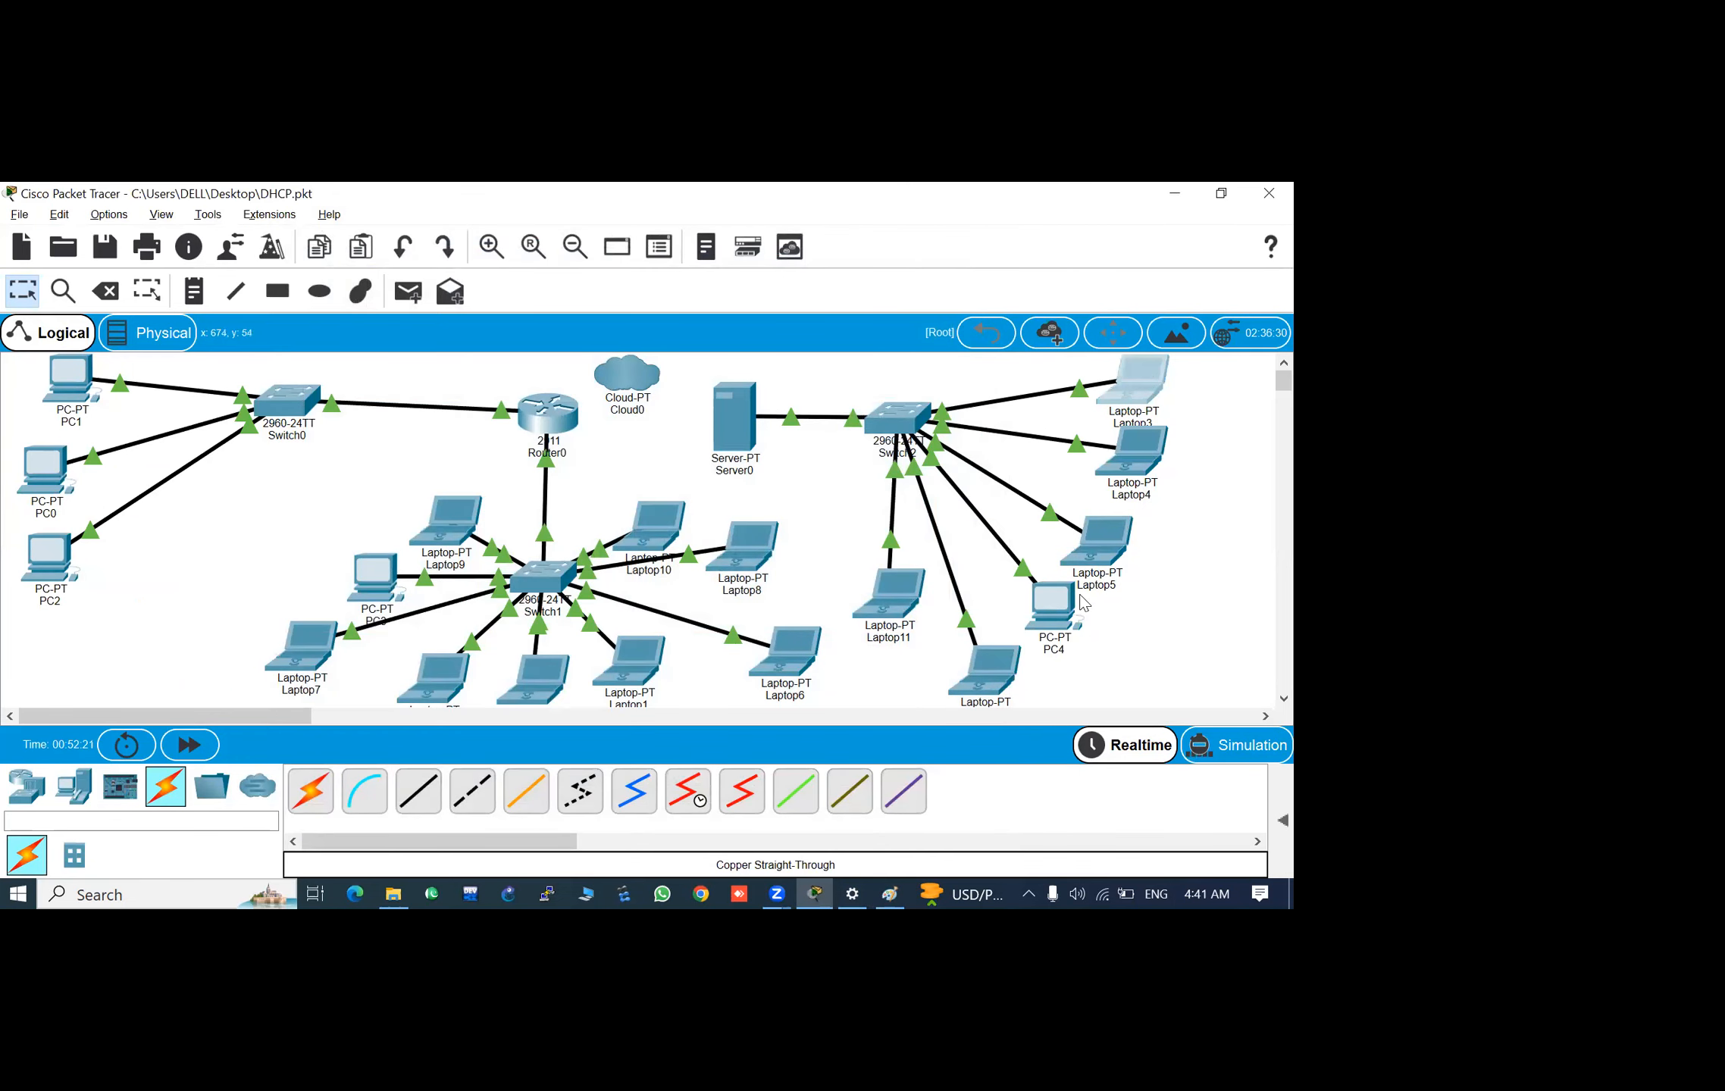
click(1043, 622)
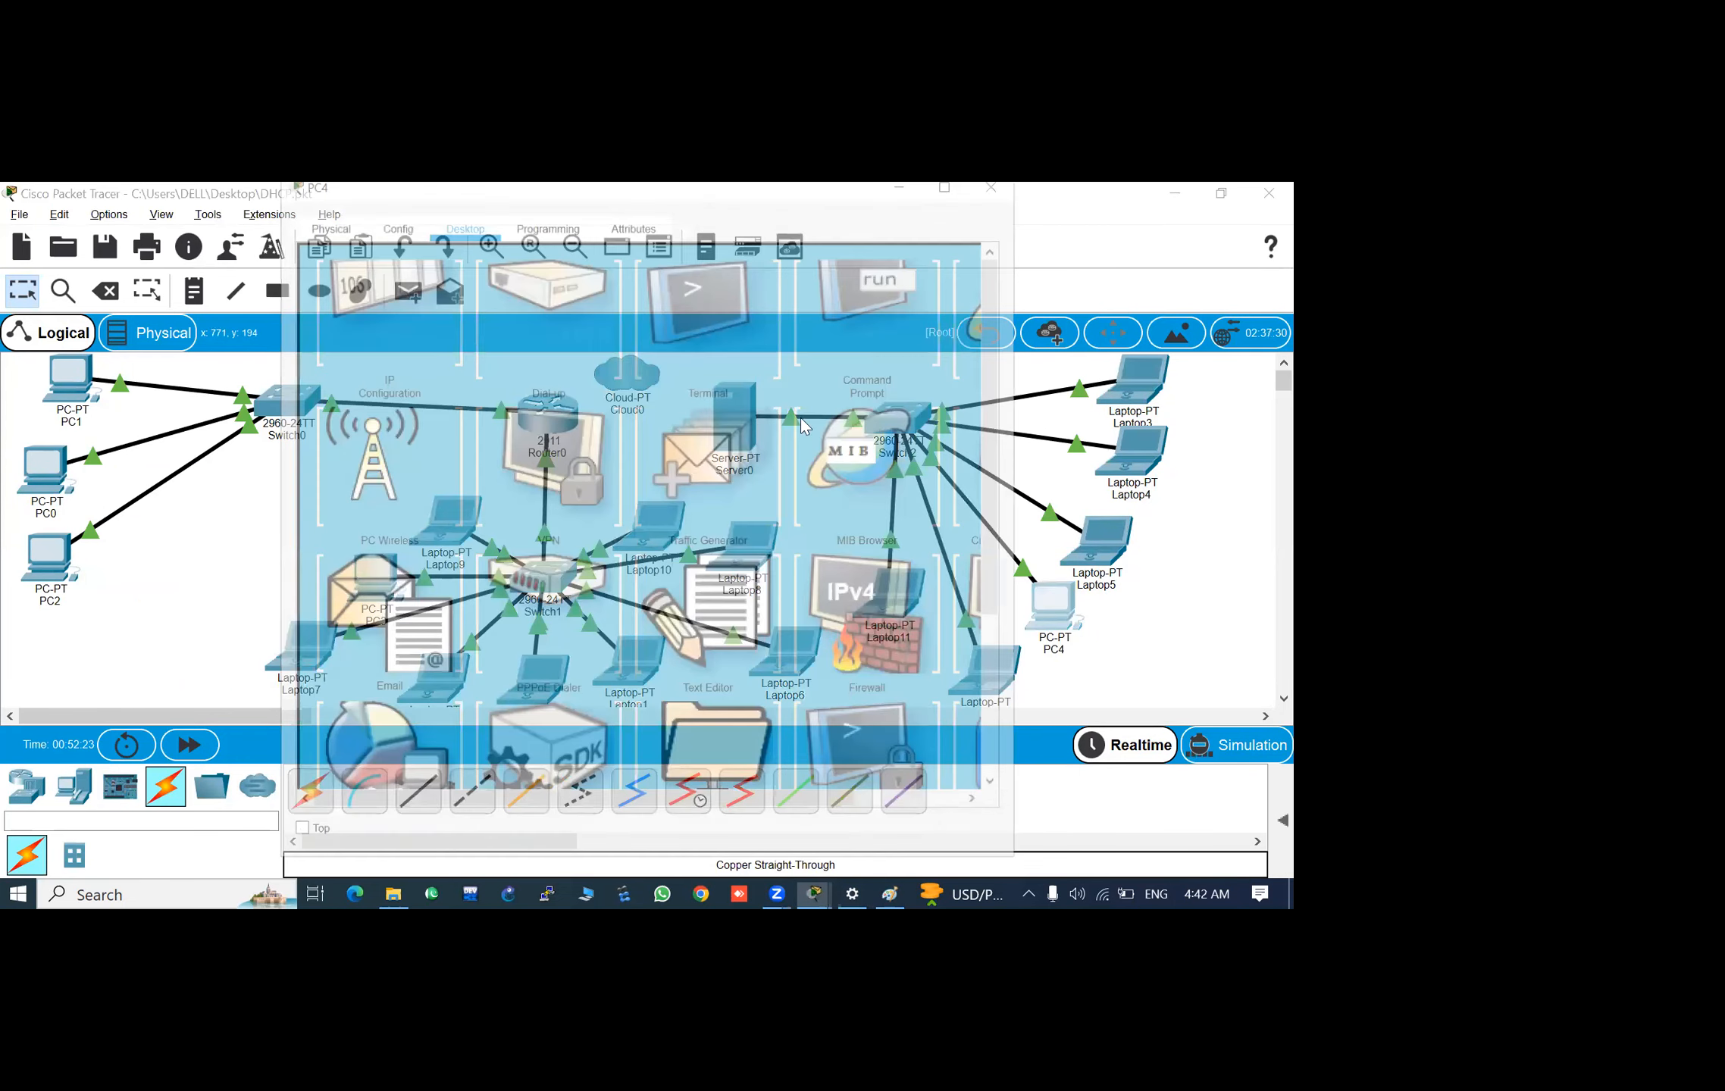
click(999, 183)
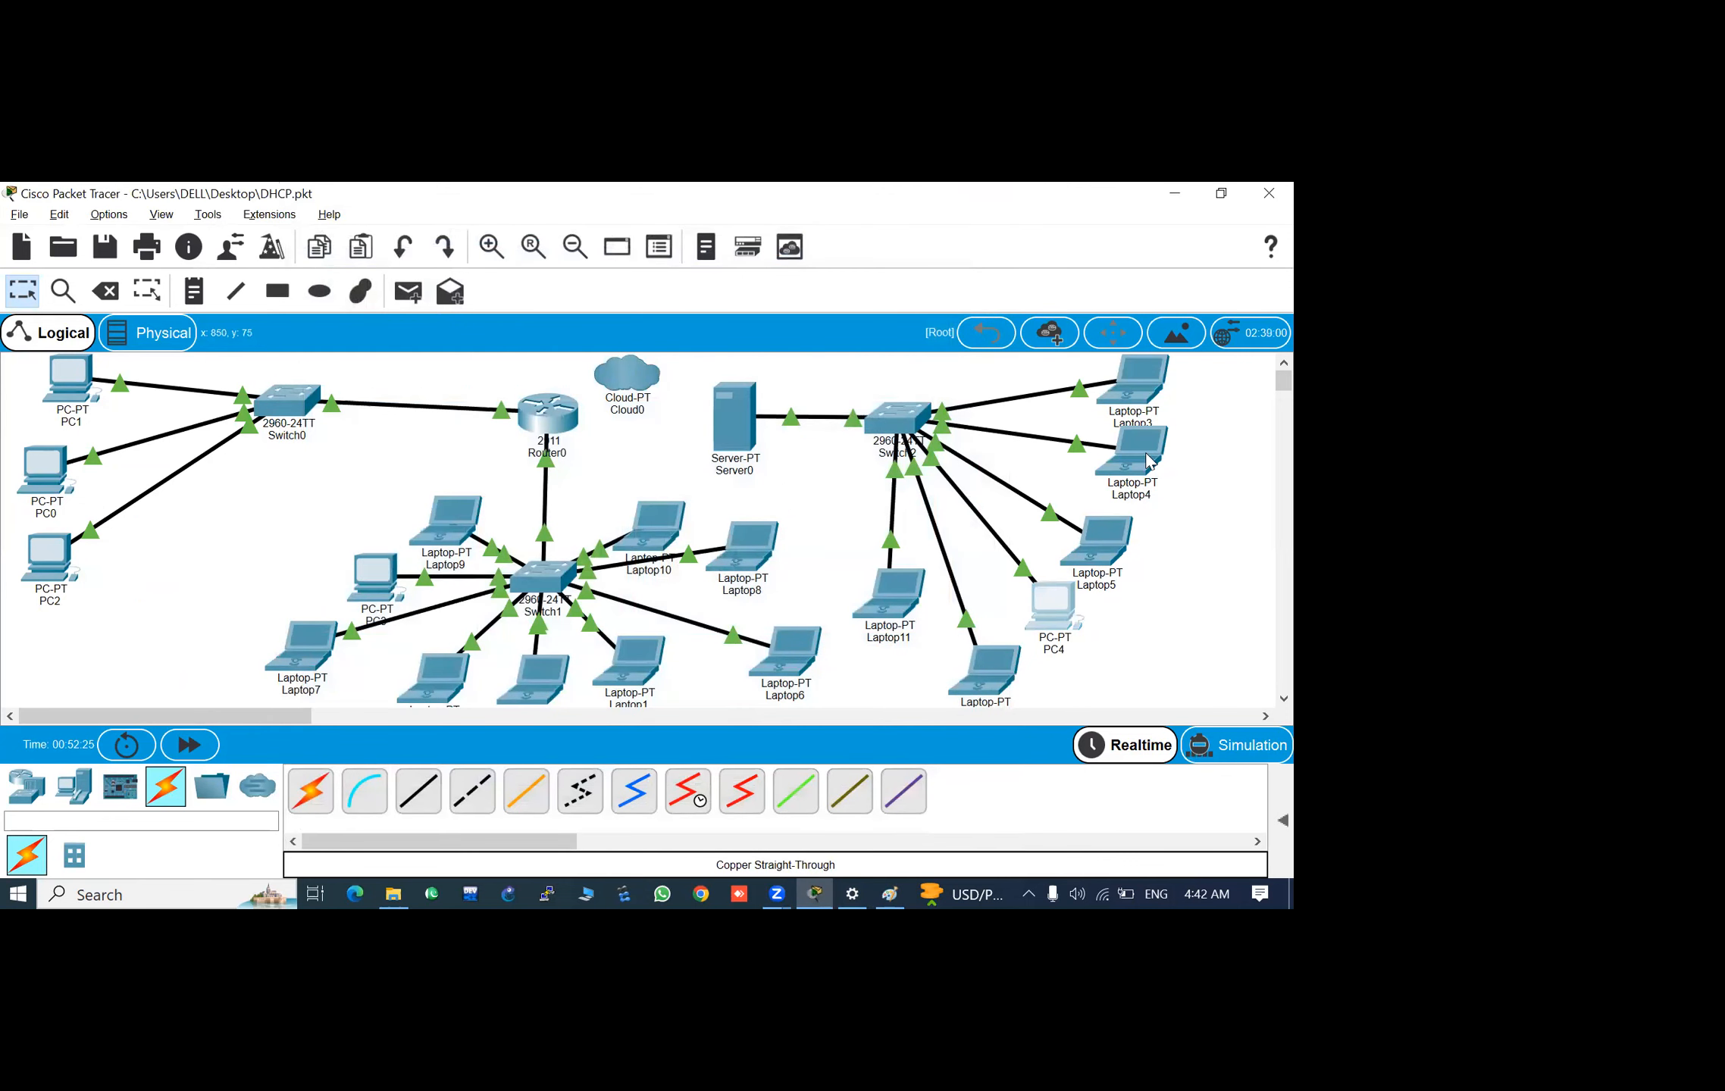
mouse_move(1147, 460)
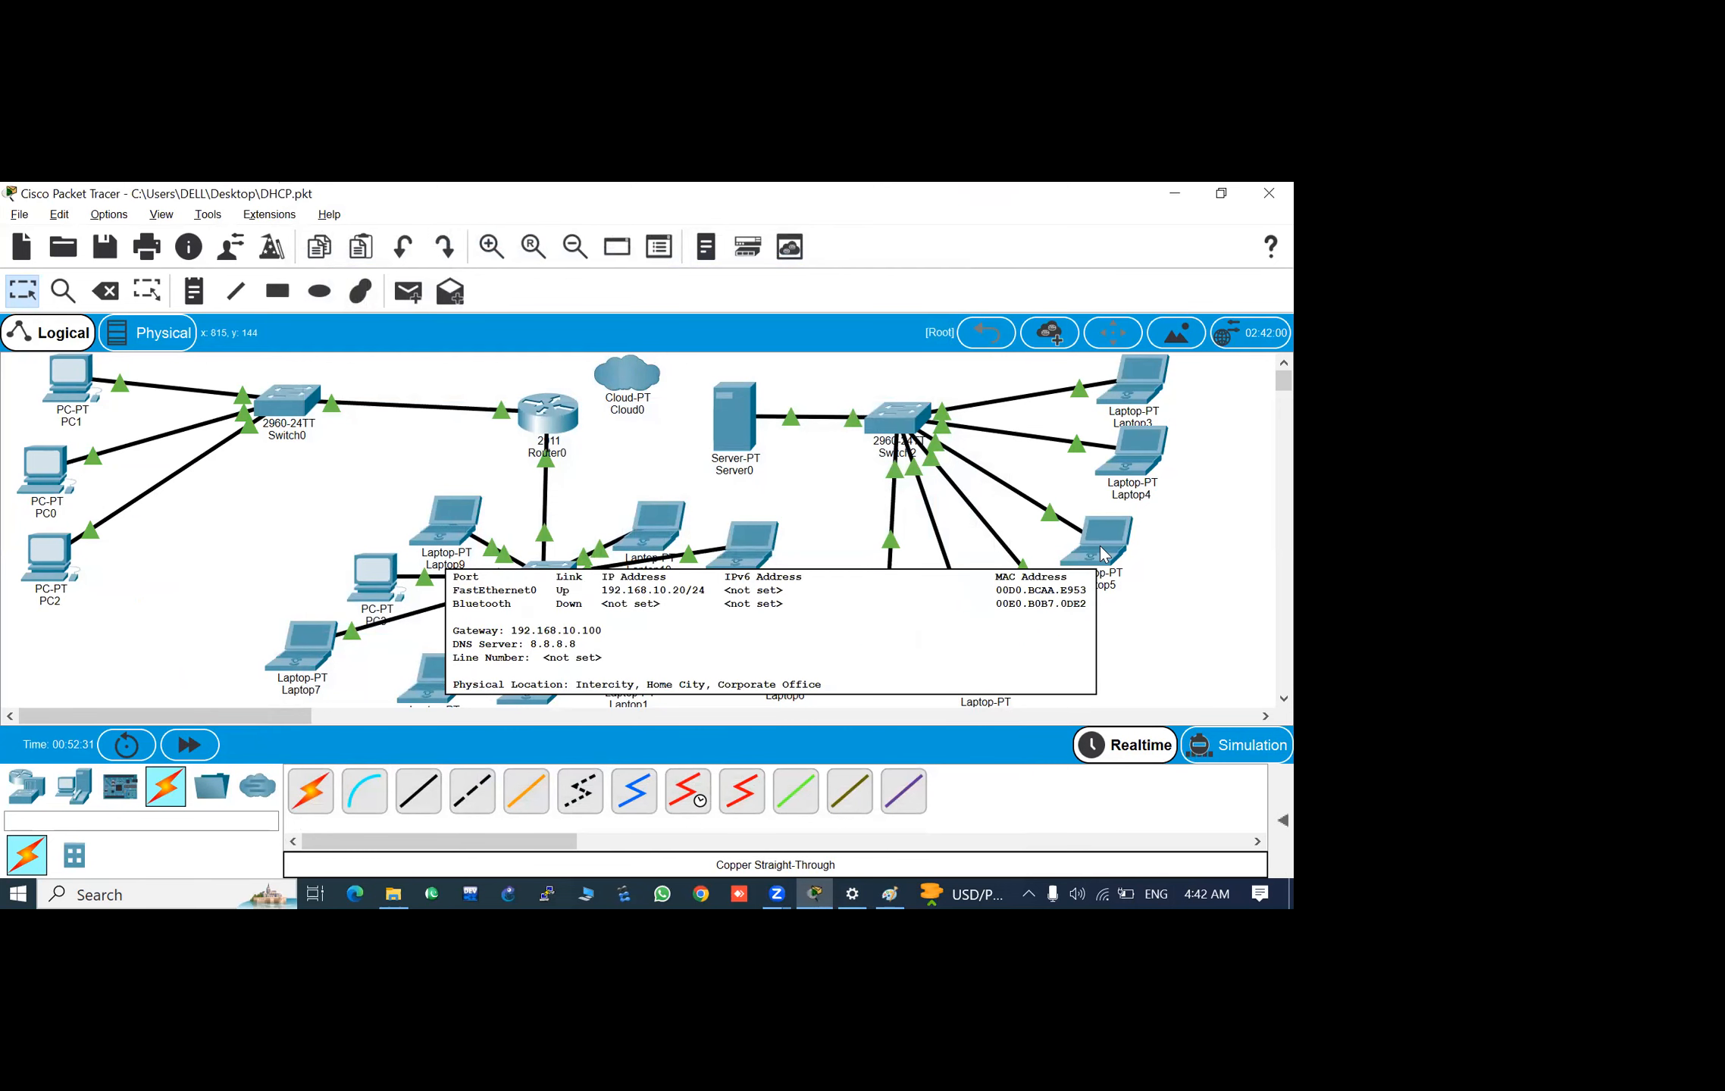
click(1104, 556)
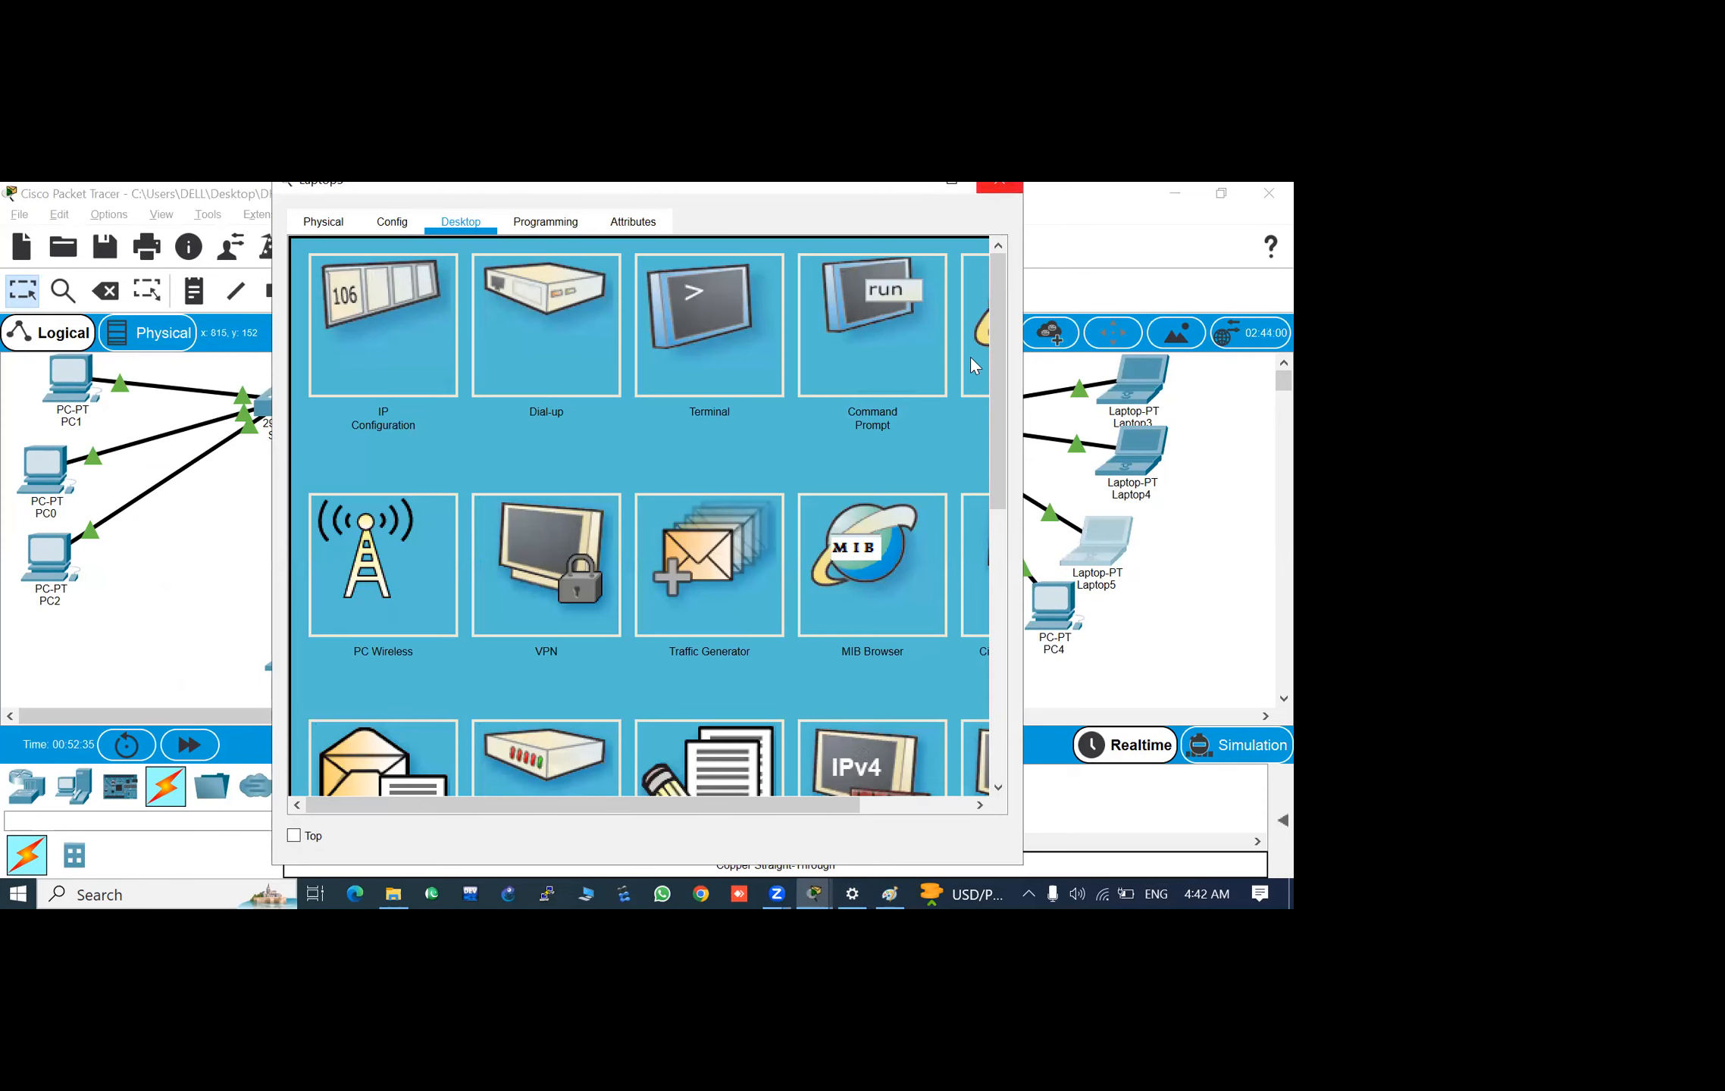
click(999, 184)
- Open Switch2's command line and enter privileged EXEC mode with enable and the enable password
click(897, 419)
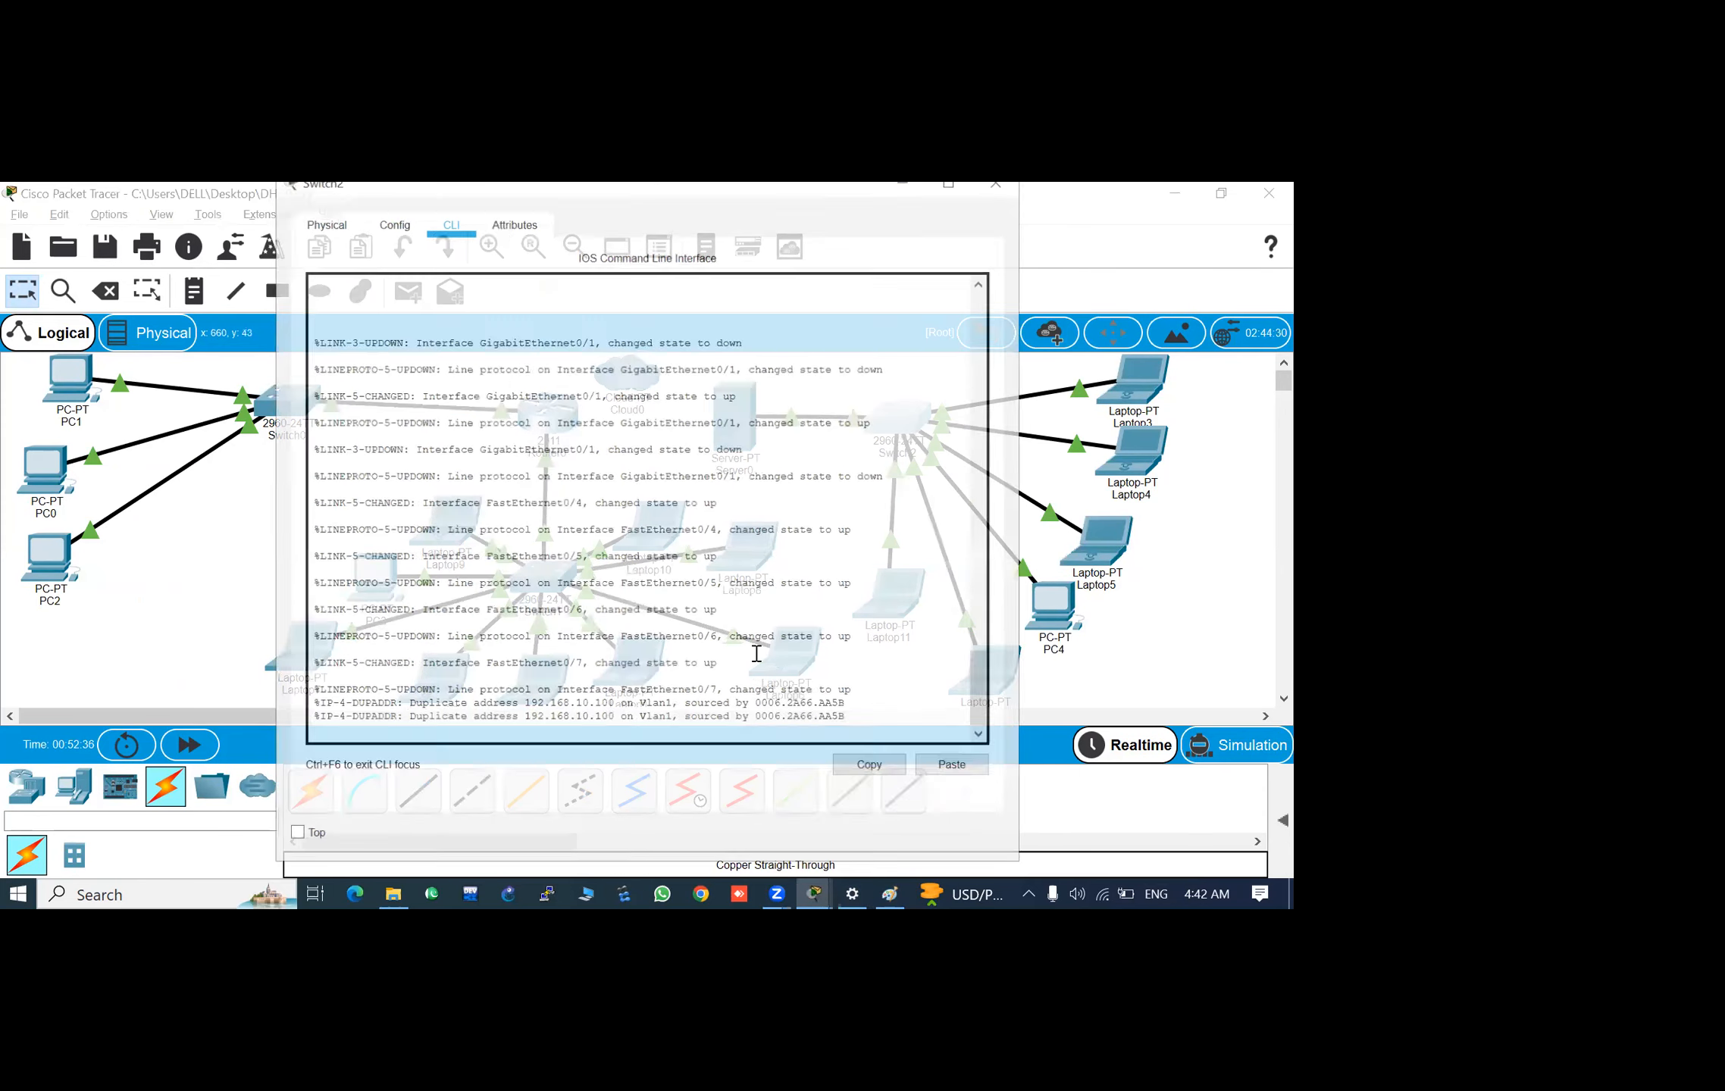
key(Return)
key(Return)
key(Return)
key(Return)
key(Return)
key(Return)
key(Return)
text(en)
key(Tab)
key(Return)
key(Return)
key(Return)
key(Return)
key(Return)
text(en)
key(Tab)
key(Return)
key(Return)
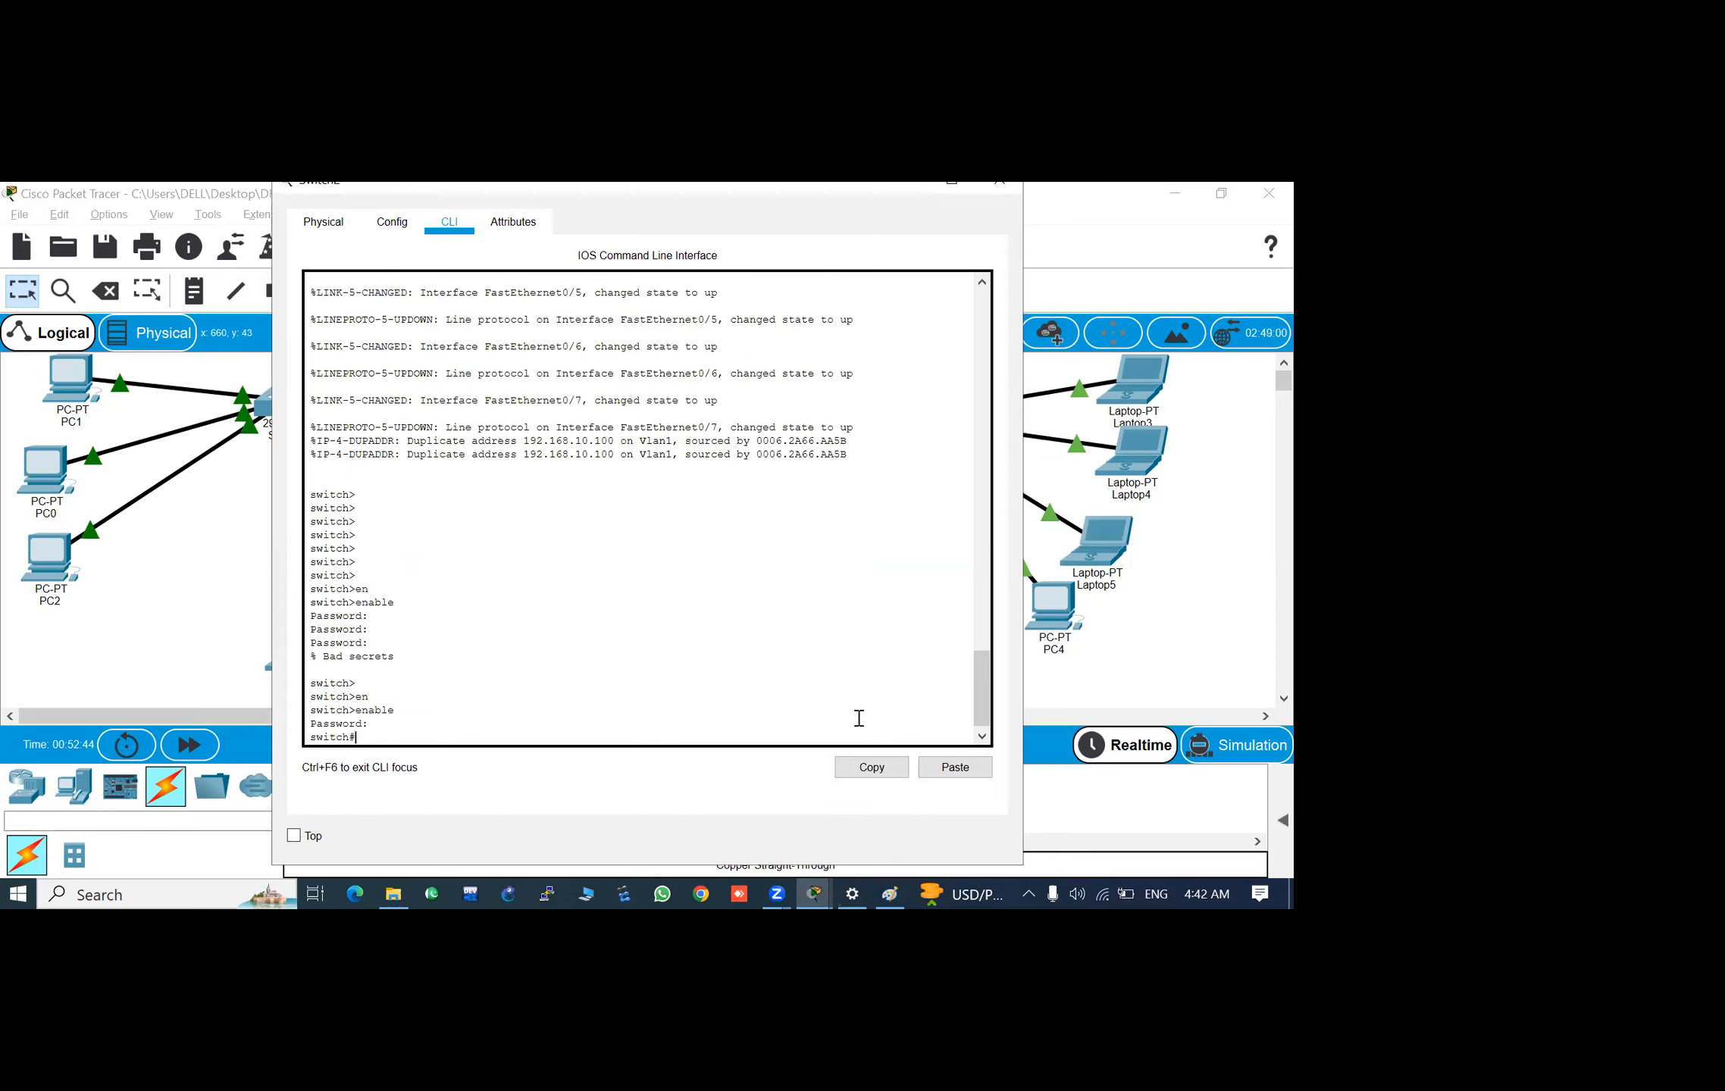
key(Return)
key(Return)
key(Return)
key(Return)
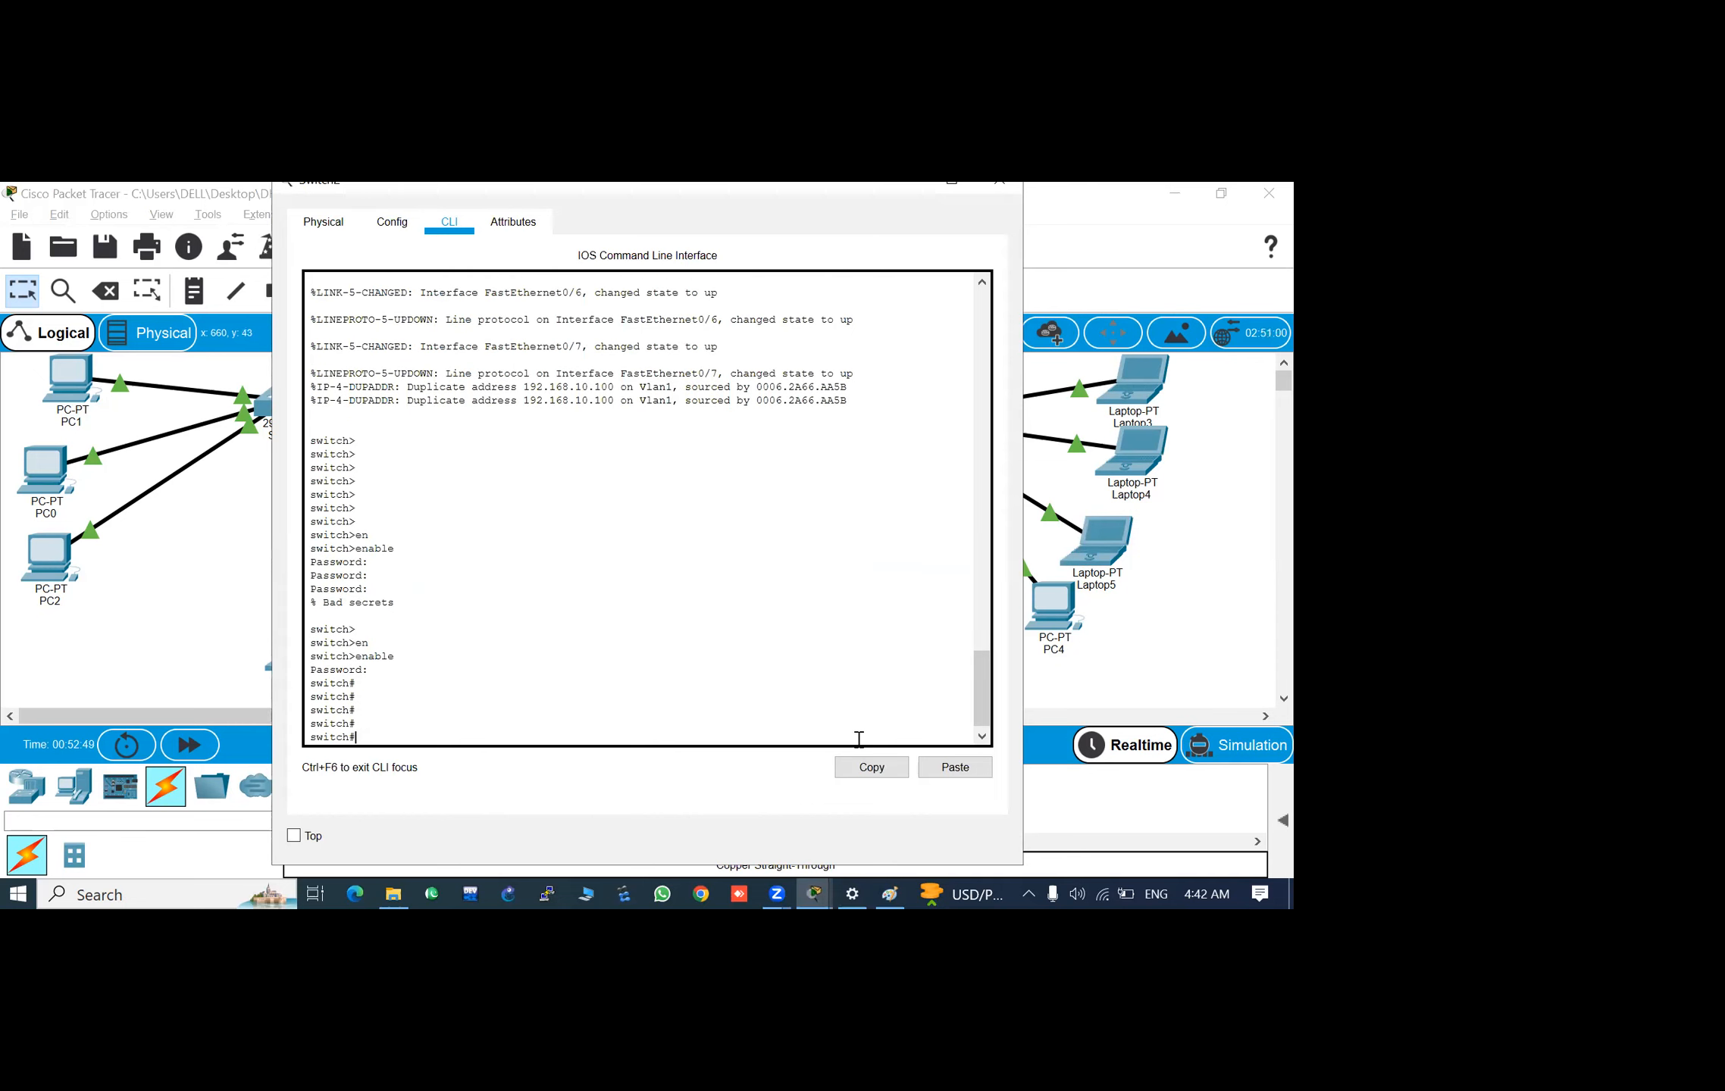
- List the available show commands on Switch2 that start with mac
text(show)
key(Tab)
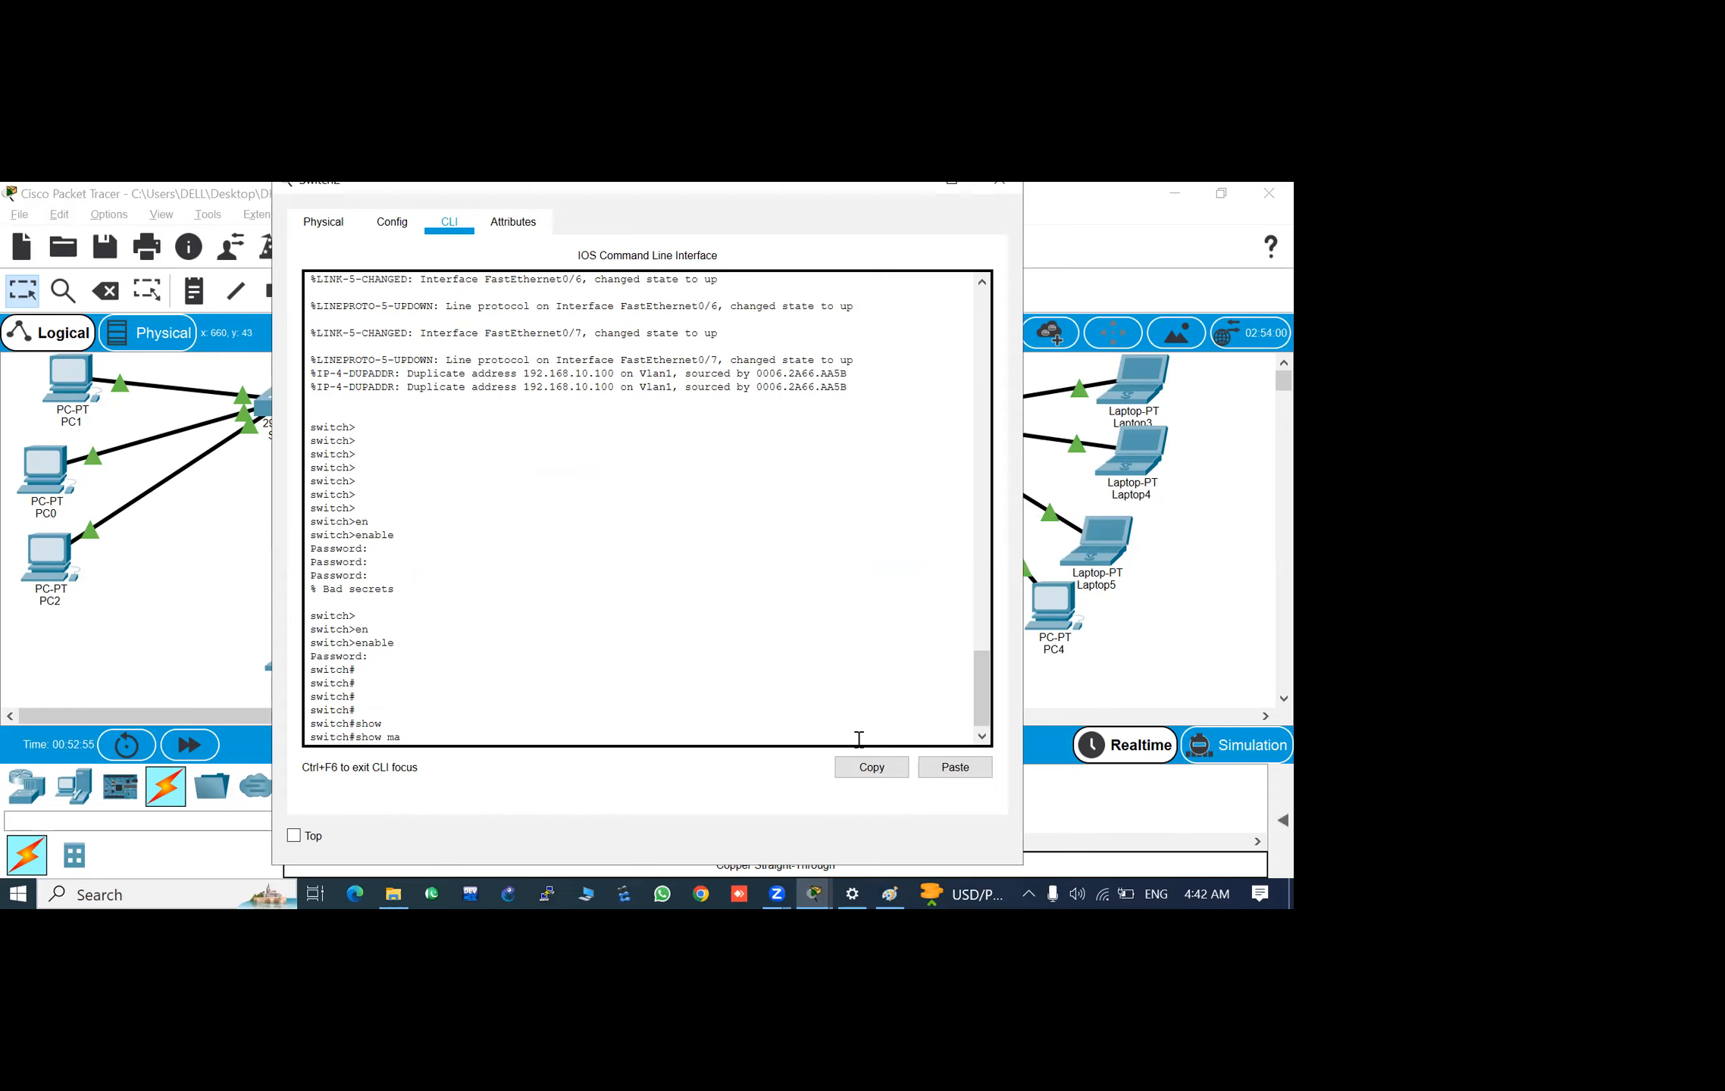
text(mac)
key(Tab)
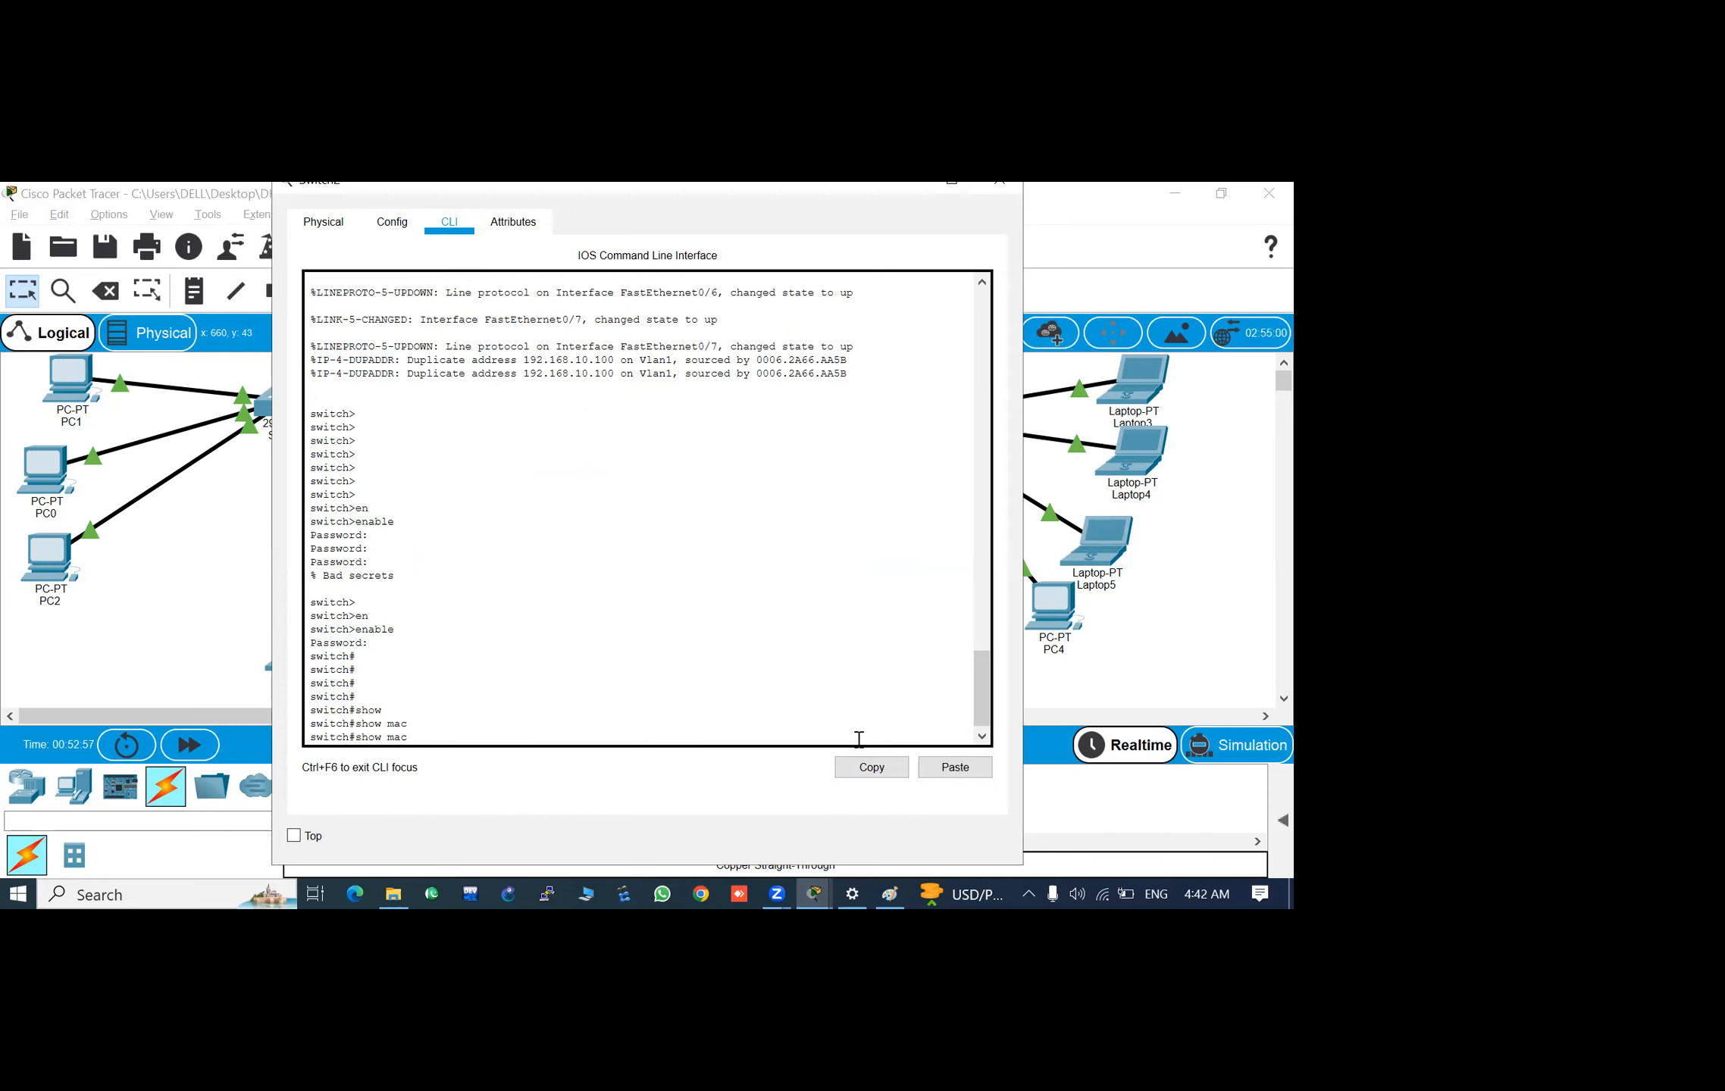
text(?)
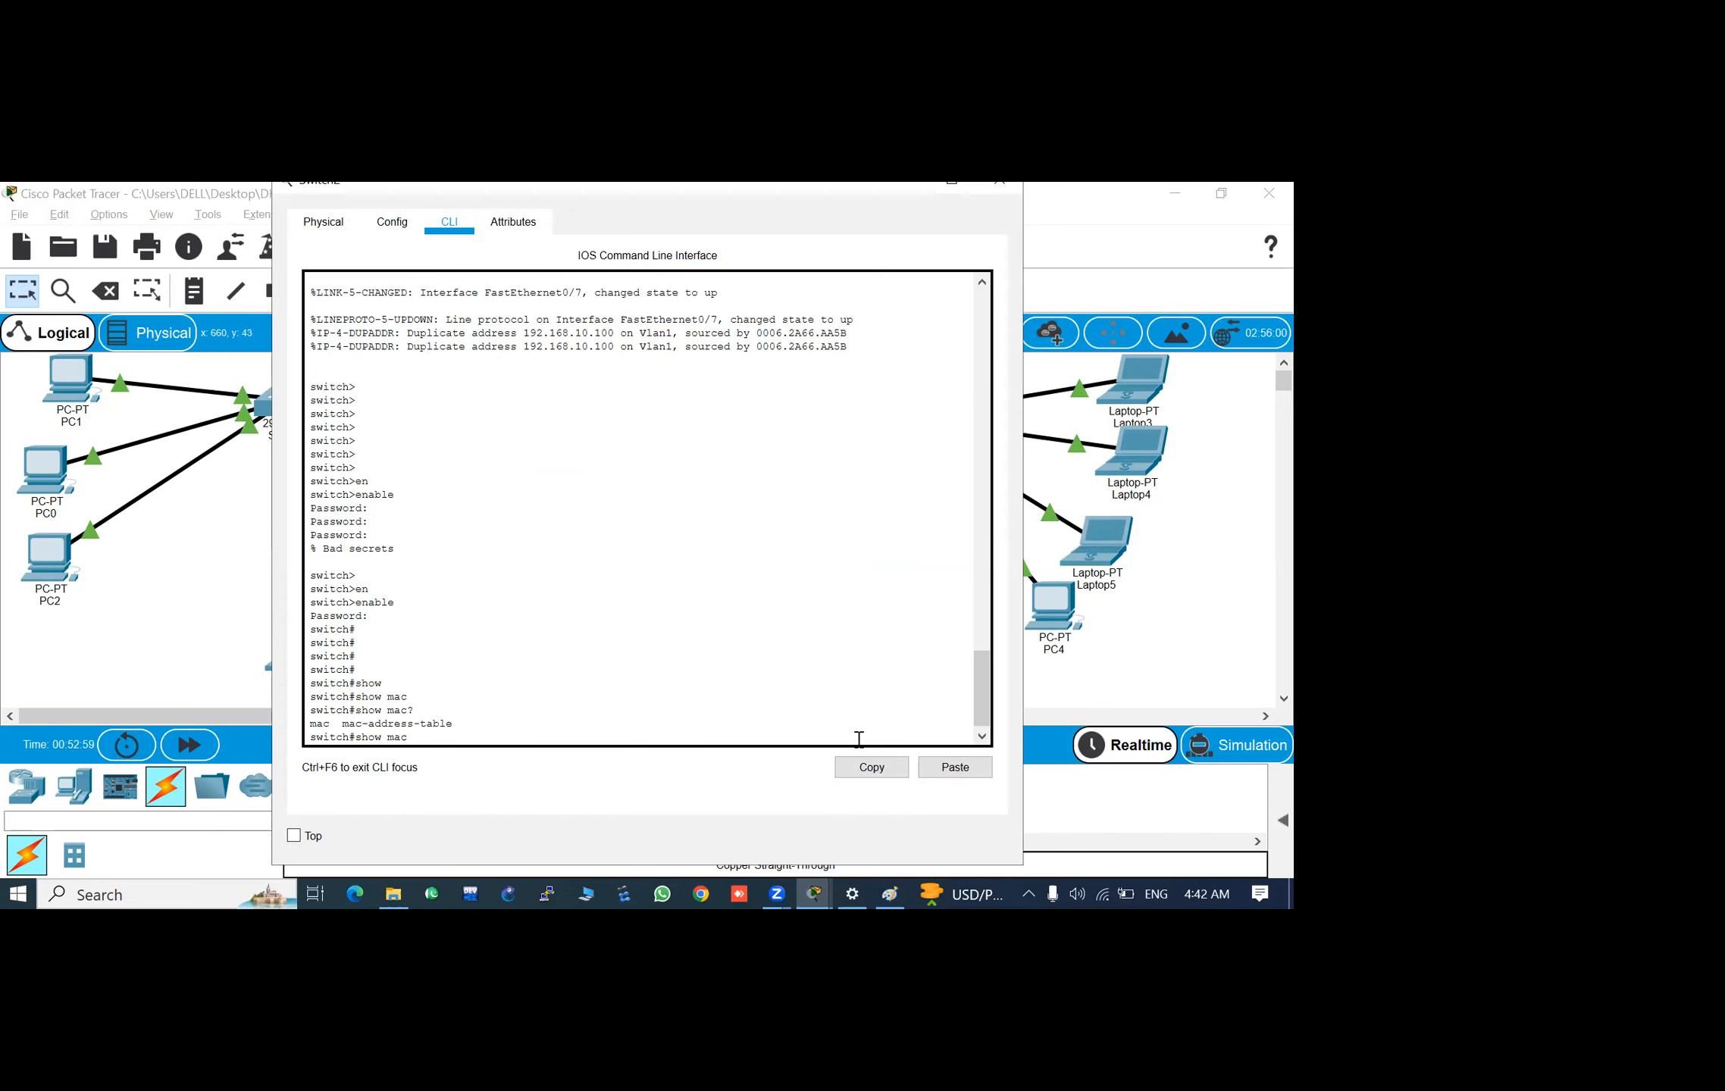
text(-address table)
- Display Switch2's MAC address table with show mac-address-table, correcting the missing hyphen before table
key(Return)
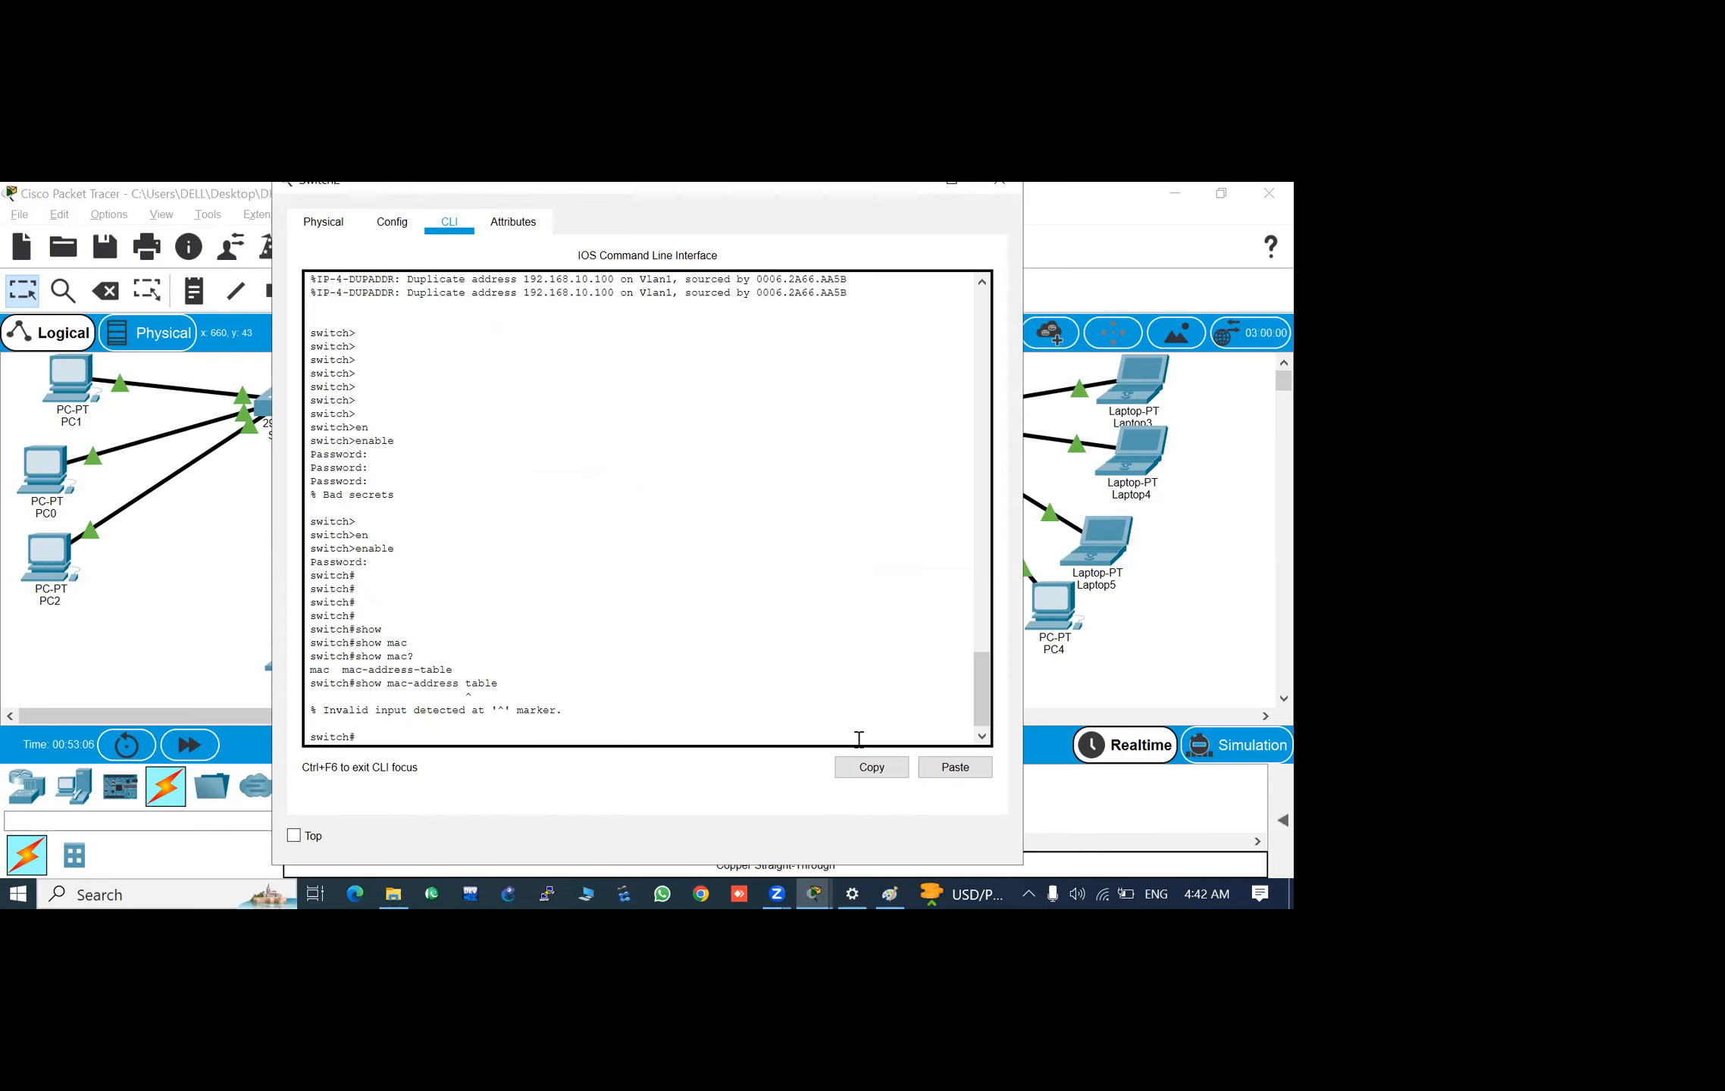
key(Up)
key(BackSpace)
key(BackSpace)
key(BackSpace)
text(-tabl)
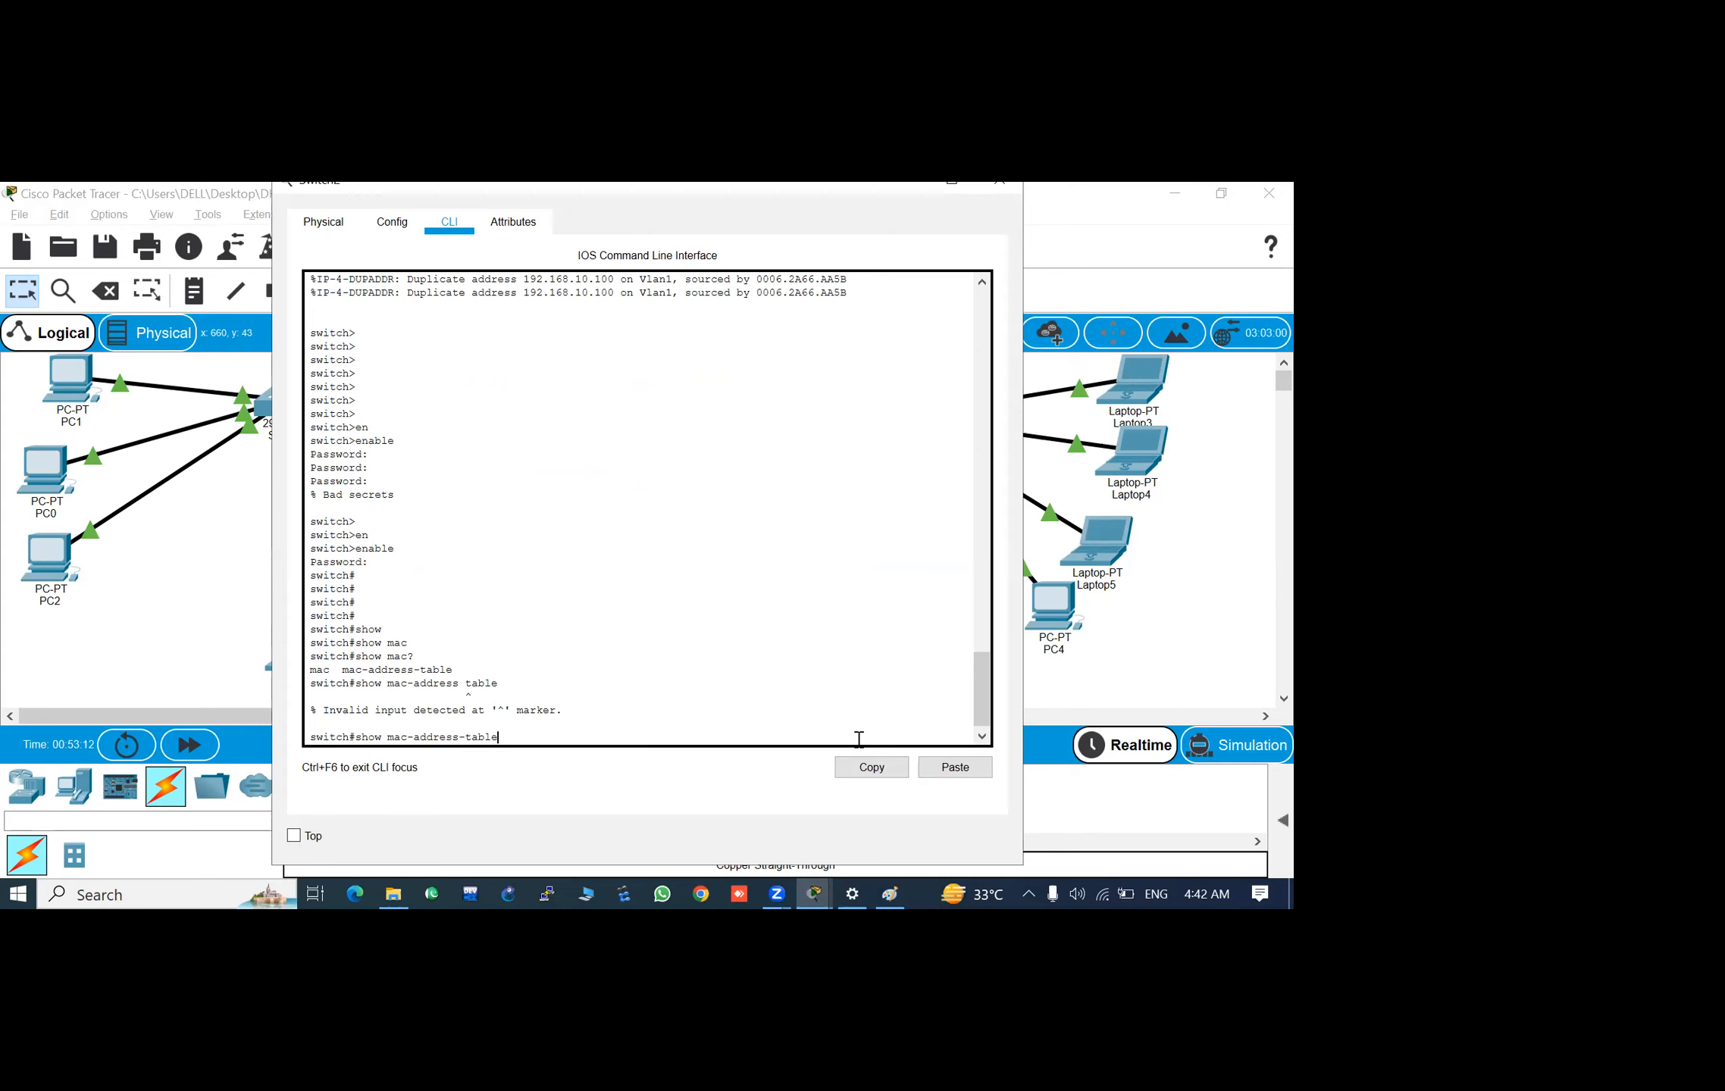
text(e)
key(Return)
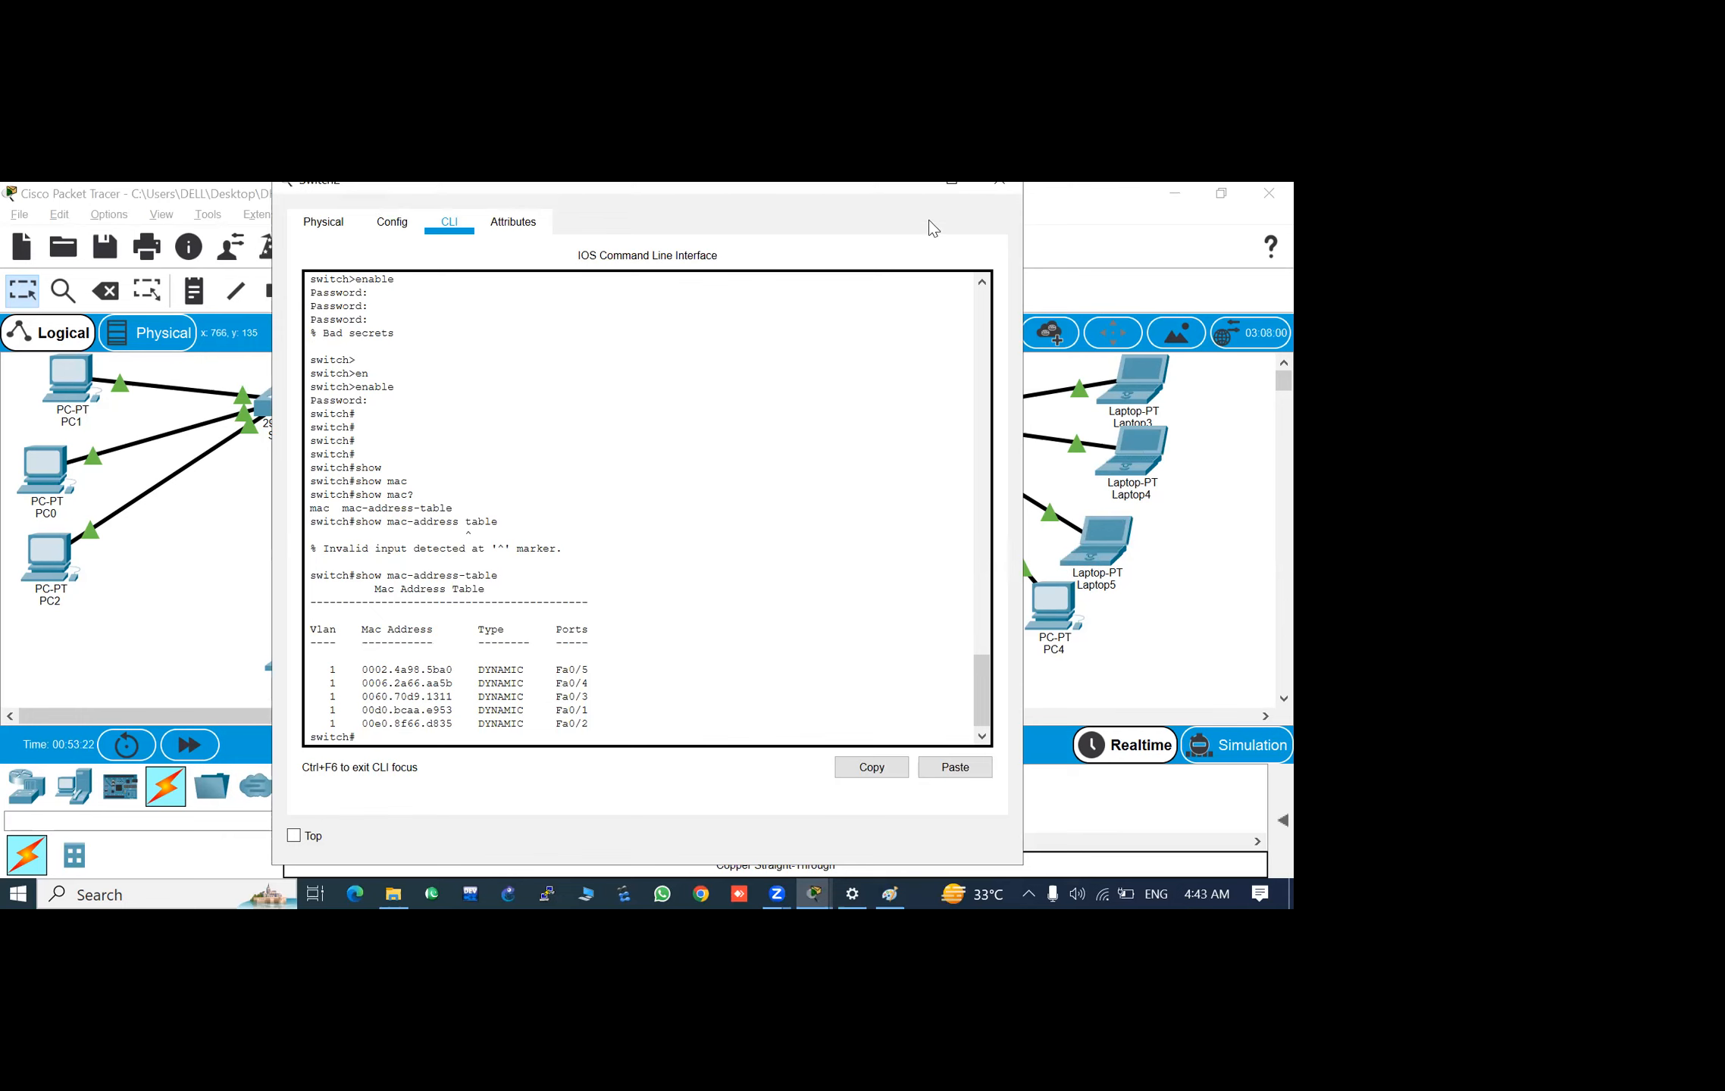
- Return to Switch2's command line and examine the MAC addresses and ports in its MAC address table
click(923, 184)
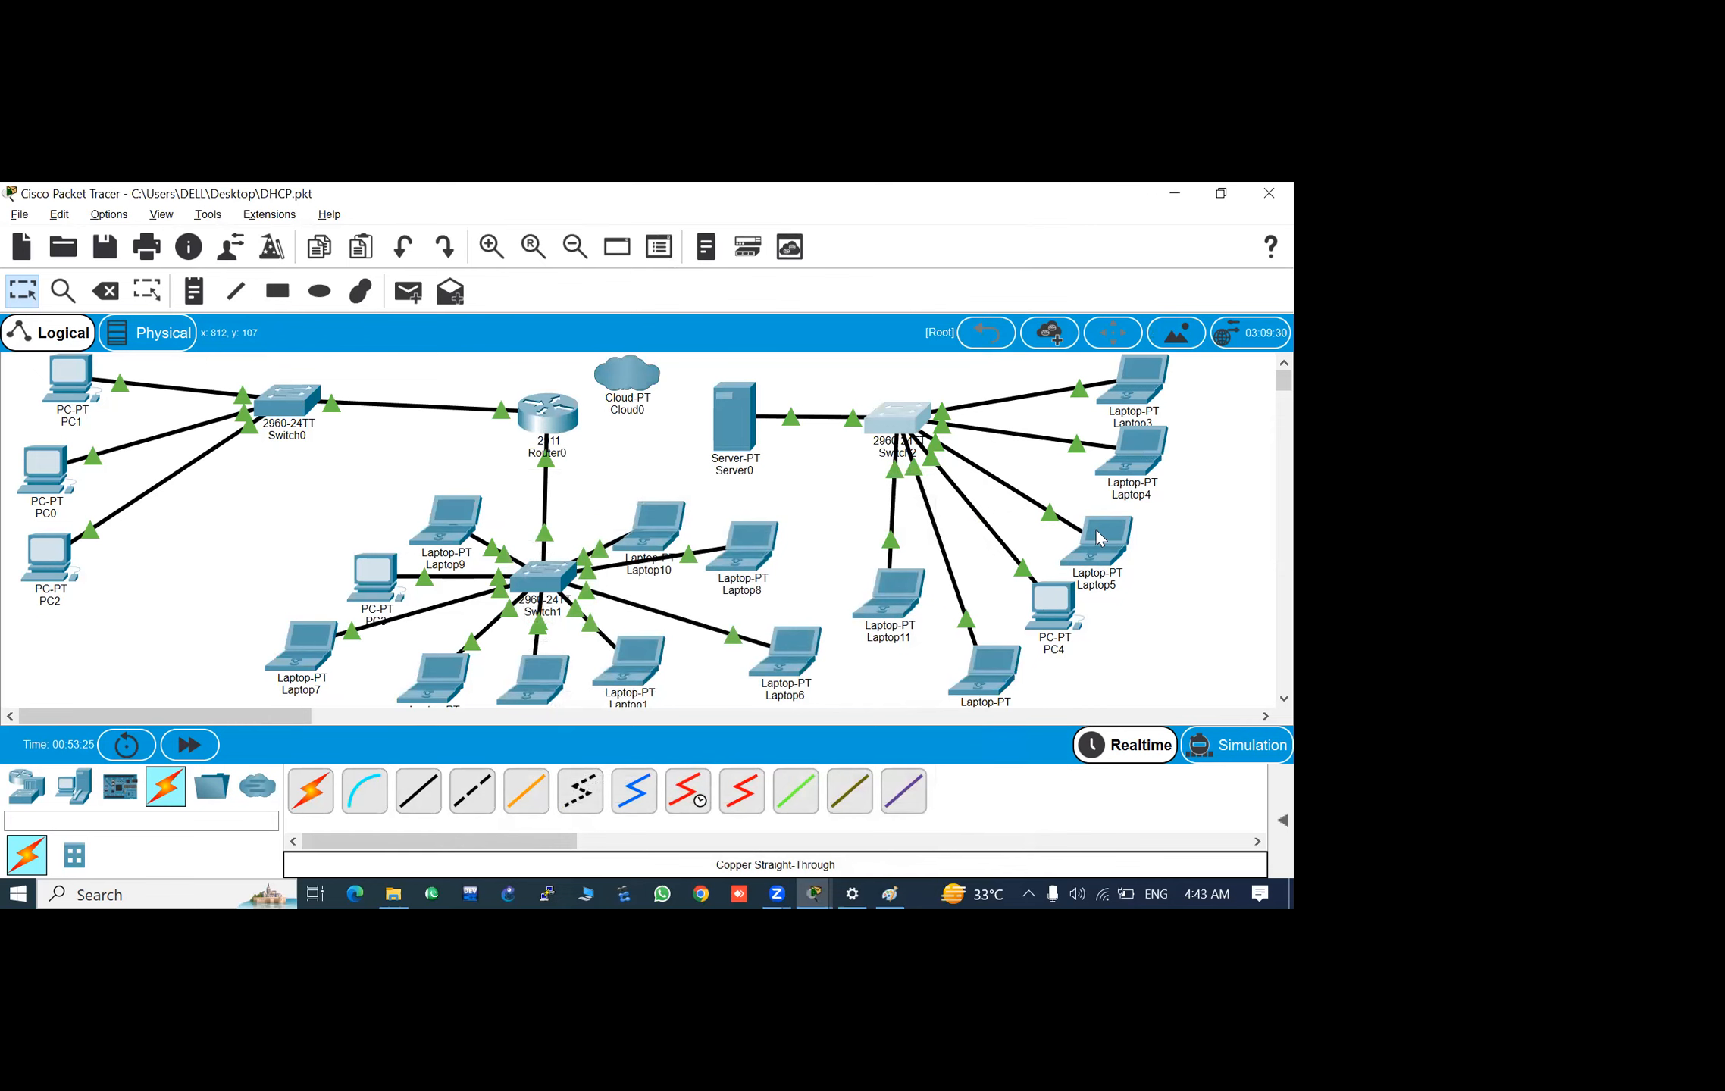
click(904, 419)
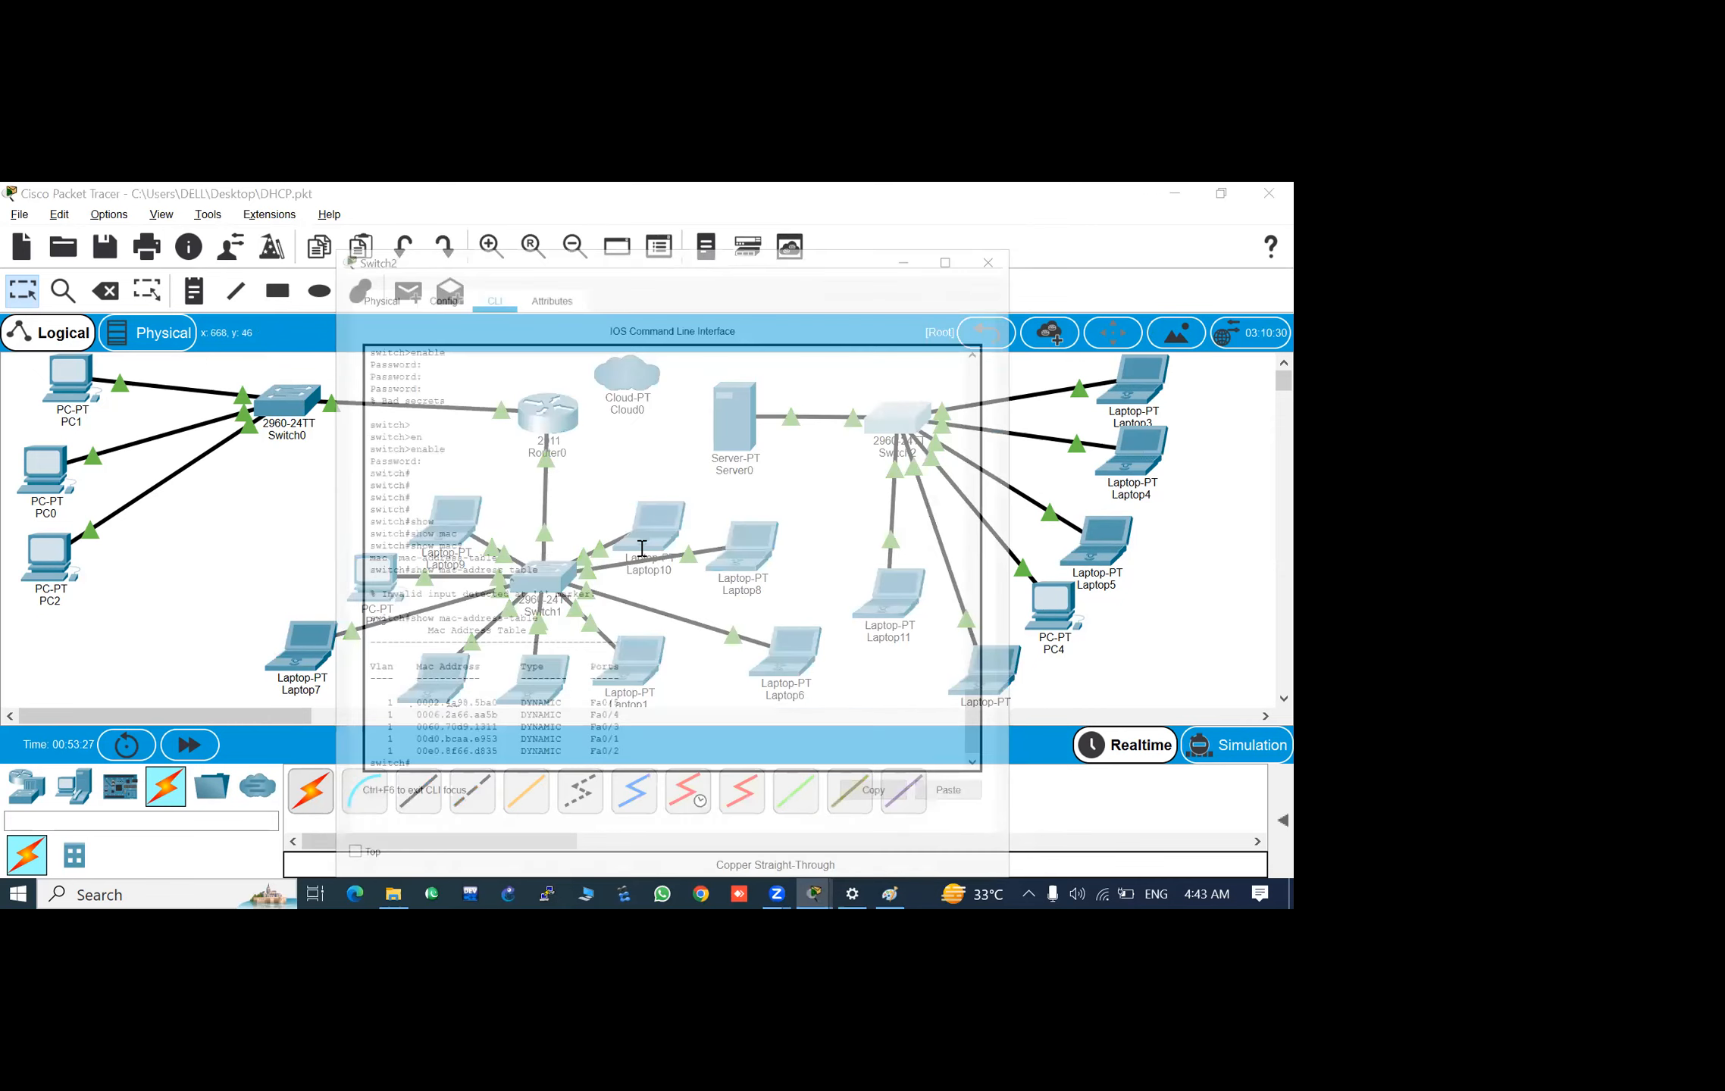
scroll(424, 653, down, 1)
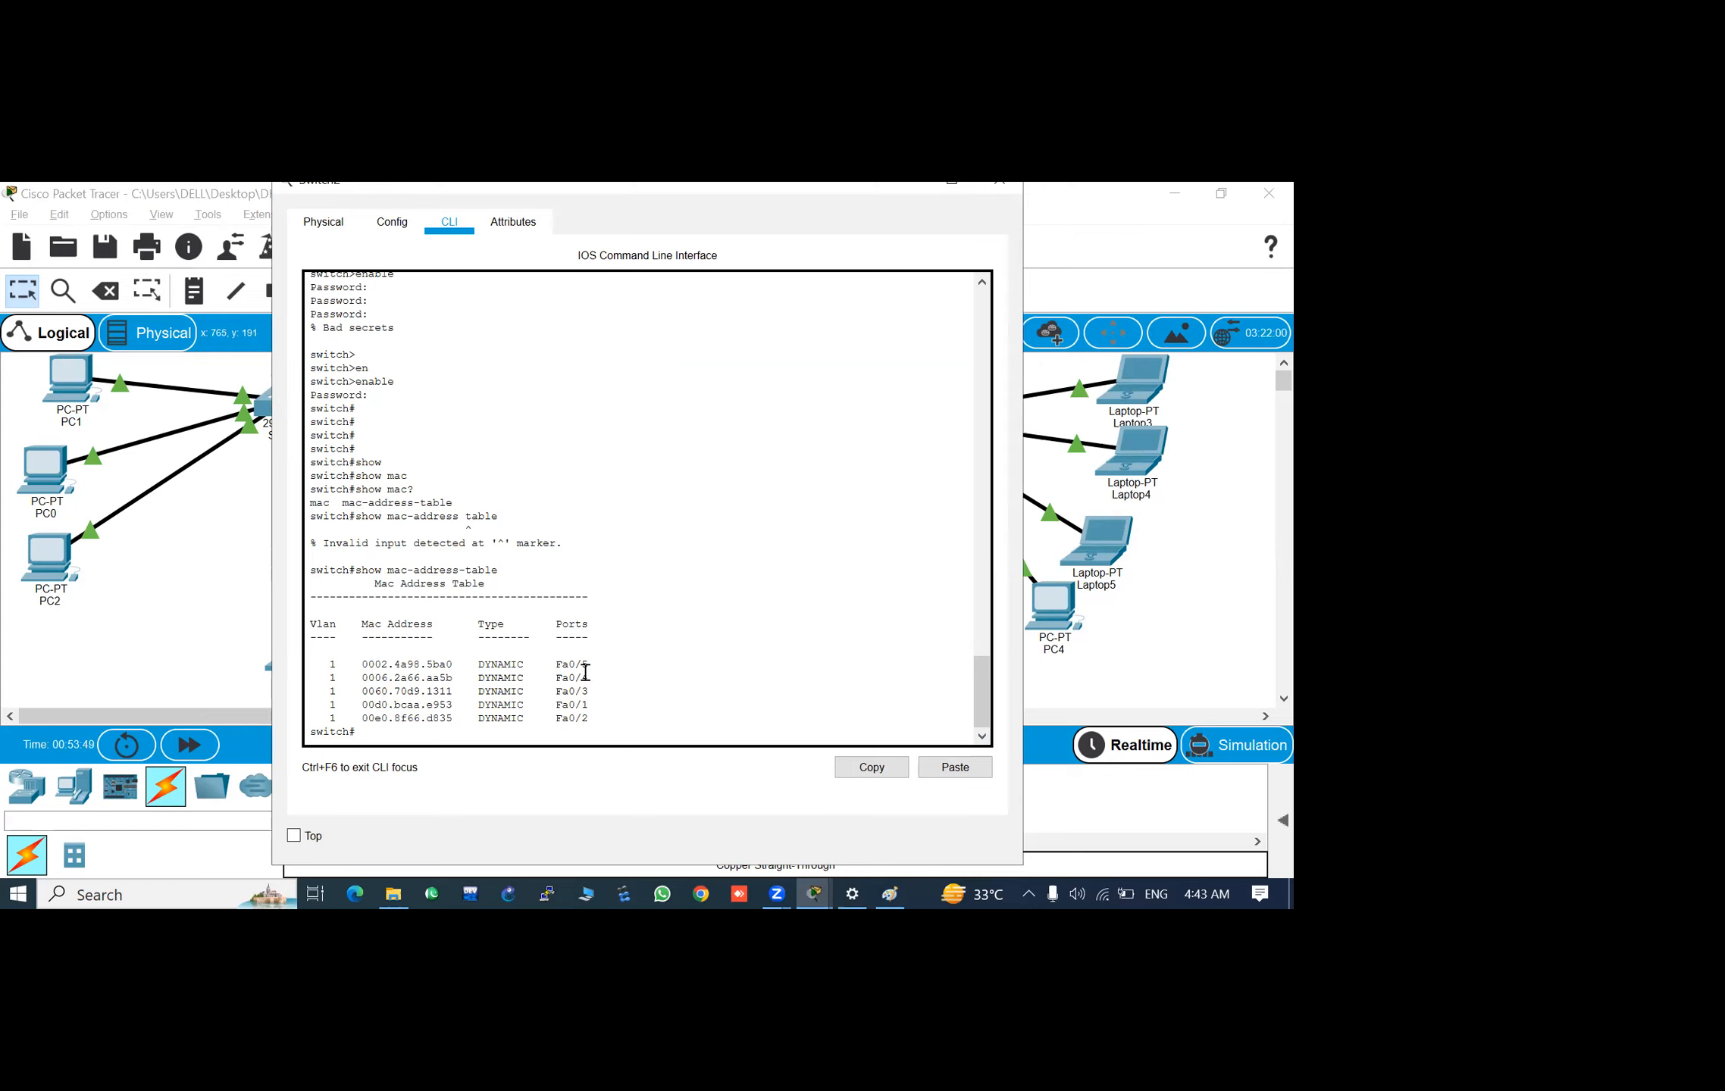
drag(523, 664, 478, 668)
text(\])
key(Return)
key(Return)
key(Return)
key(Return)
key(Return)
key(Return)
key(Return)
key(Return)
key(Return)
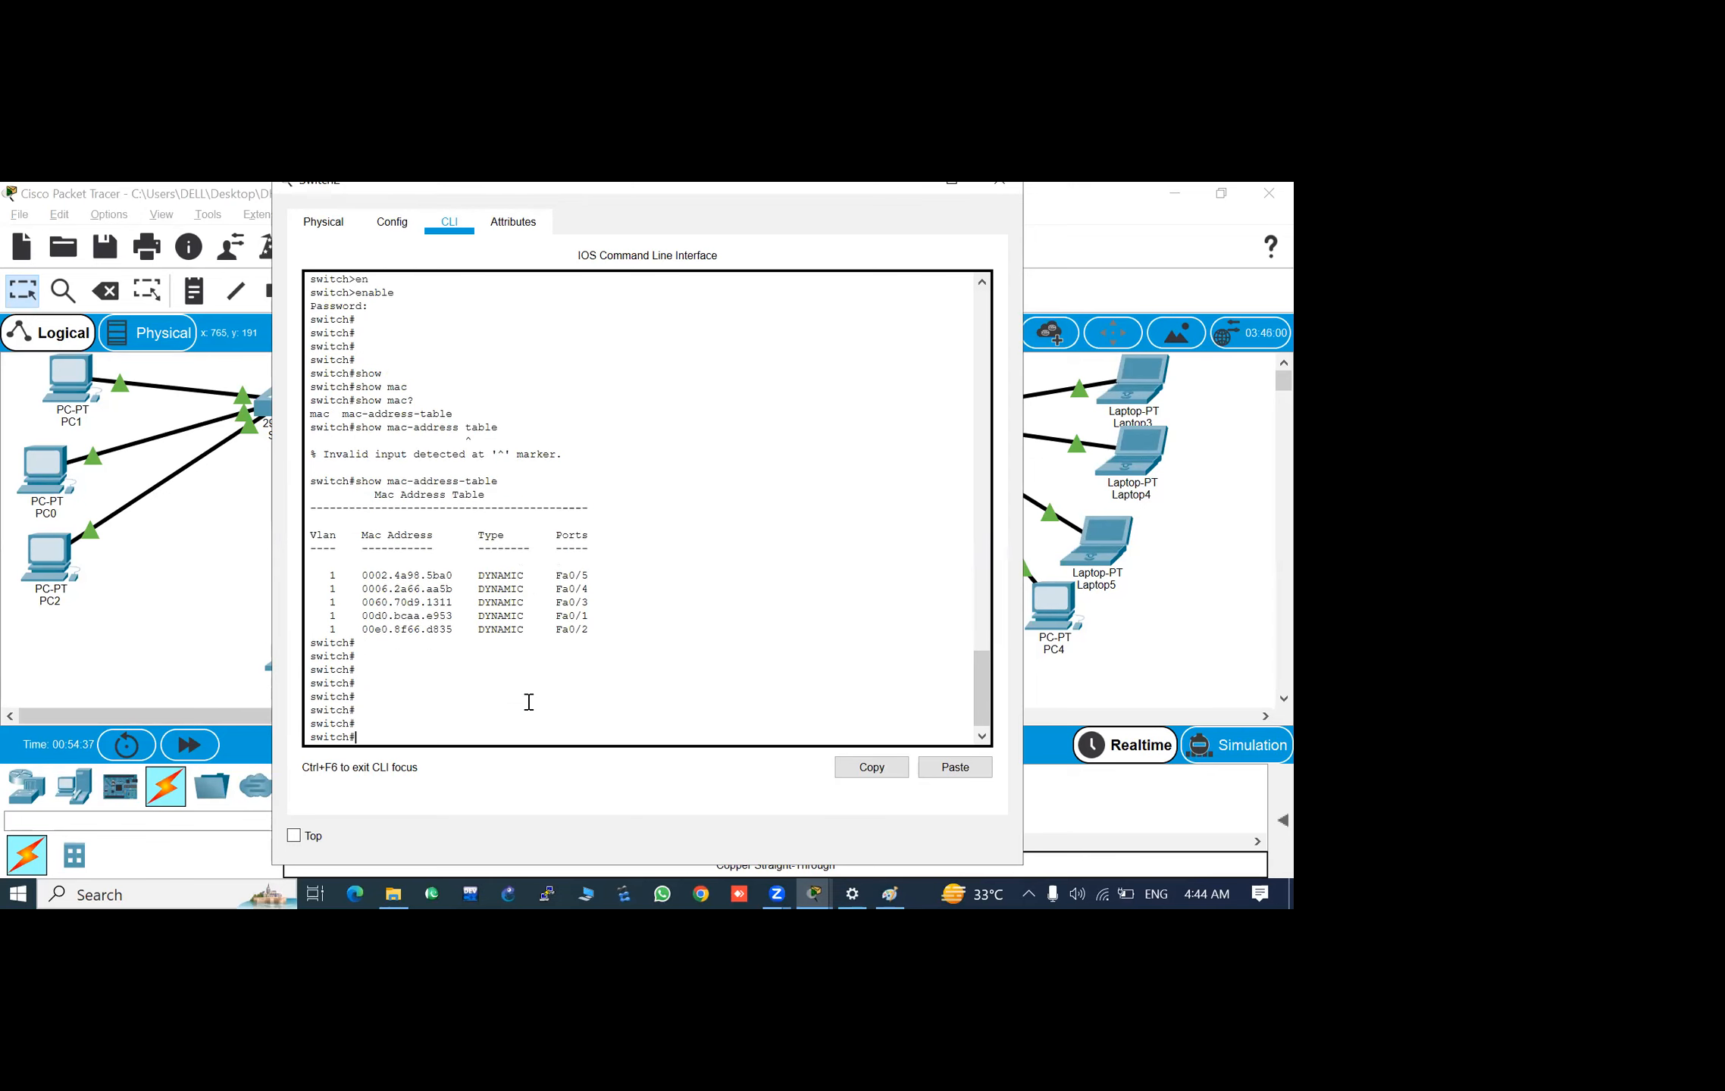
- Run show mac-address-table again and highlight the Fa0/1 and Fa0/2 entries
key(Up)
key(Return)
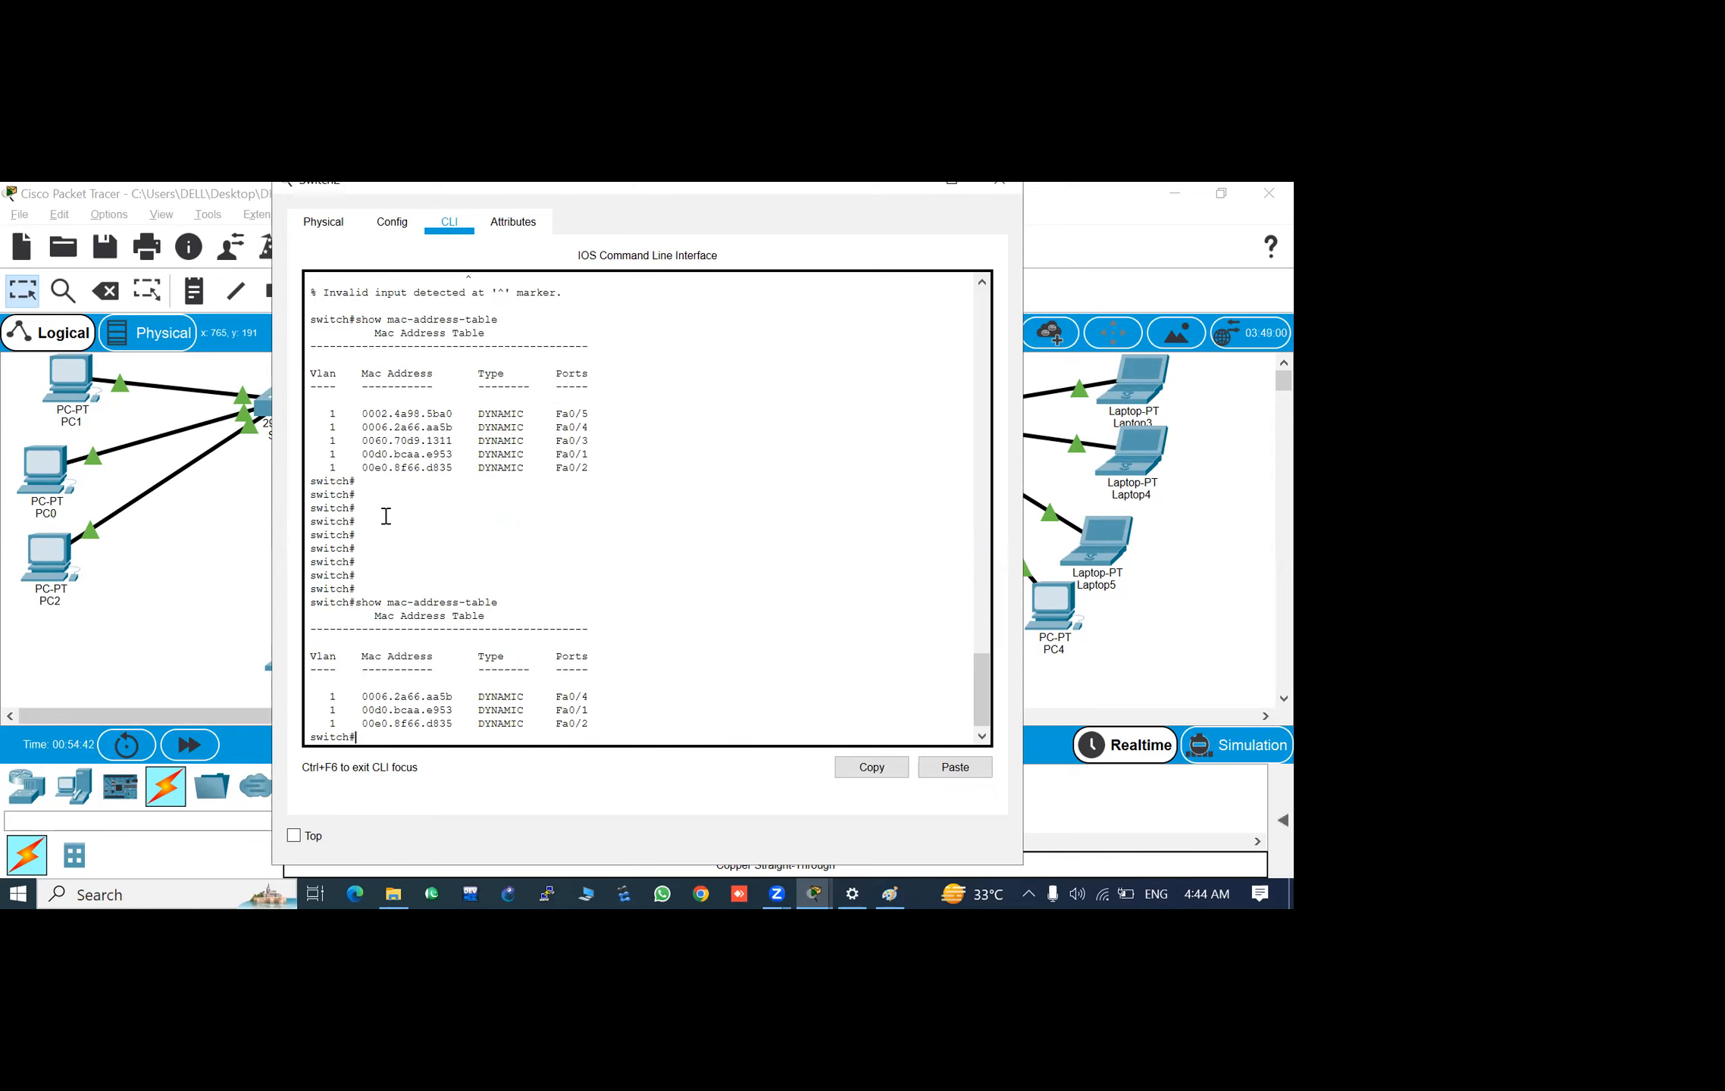
mouse_move(359, 696)
mouse_down()
mouse_move(419, 723)
mouse_move(600, 730)
mouse_move(411, 697)
mouse_move(388, 710)
mouse_up()
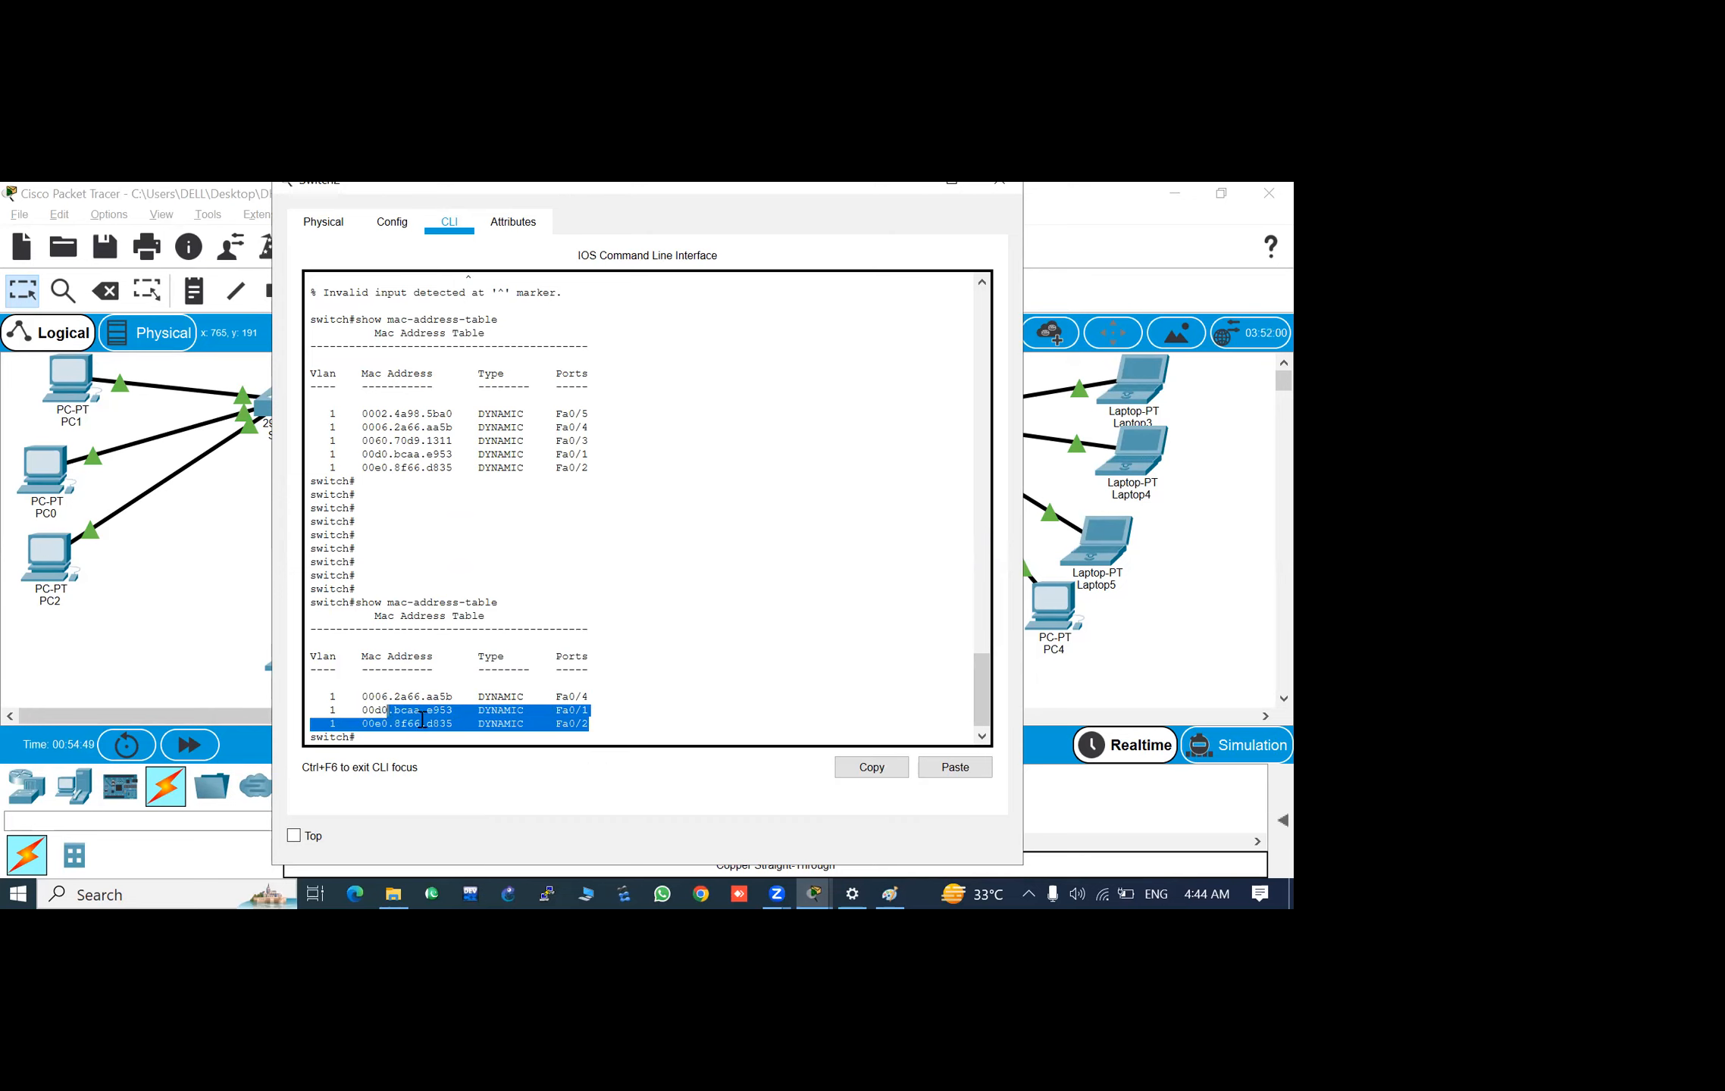
click(640, 739)
key(Return)
key(Return)
key(Return)
key(Return)
key(Return)
key(Return)
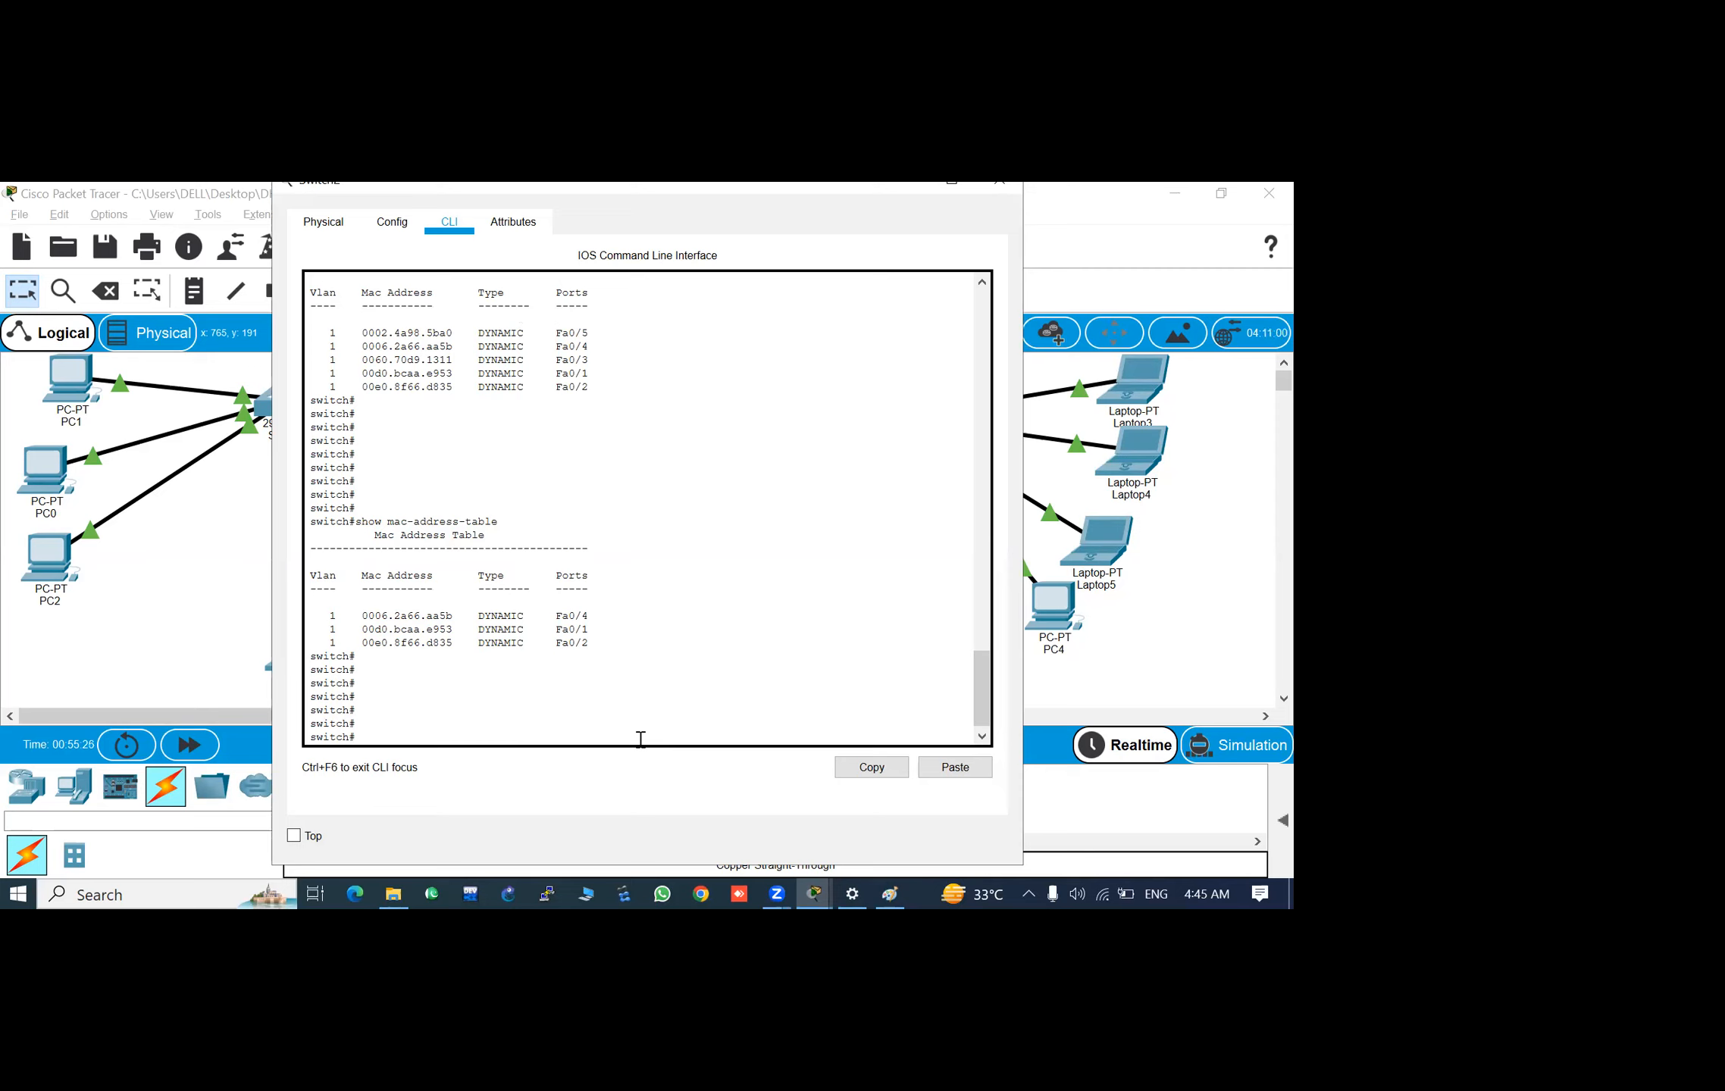
- Repeat show mac-address-table on Switch2 to check which learned entries remain
key(Up)
key(Return)
key(Return)
key(Return)
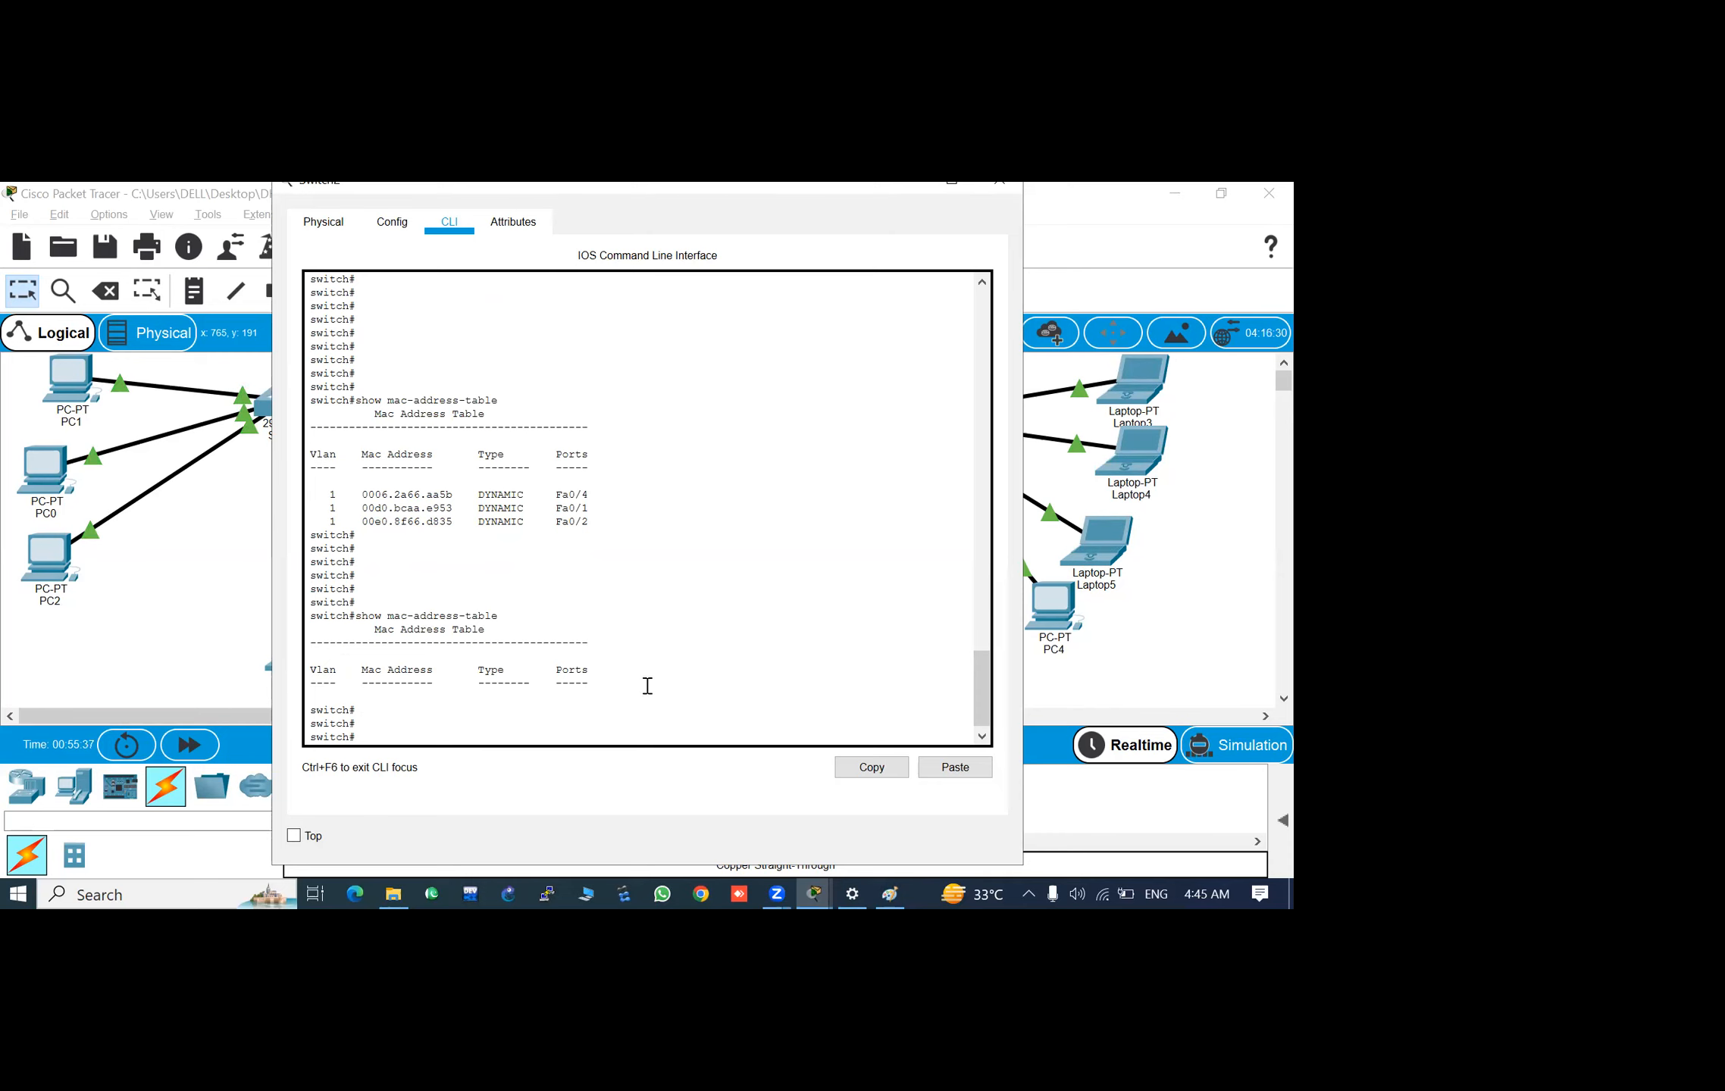
key(Return)
key(Return)
key(Return)
key(Return)
key(Return)
key(Return)
key(Return)
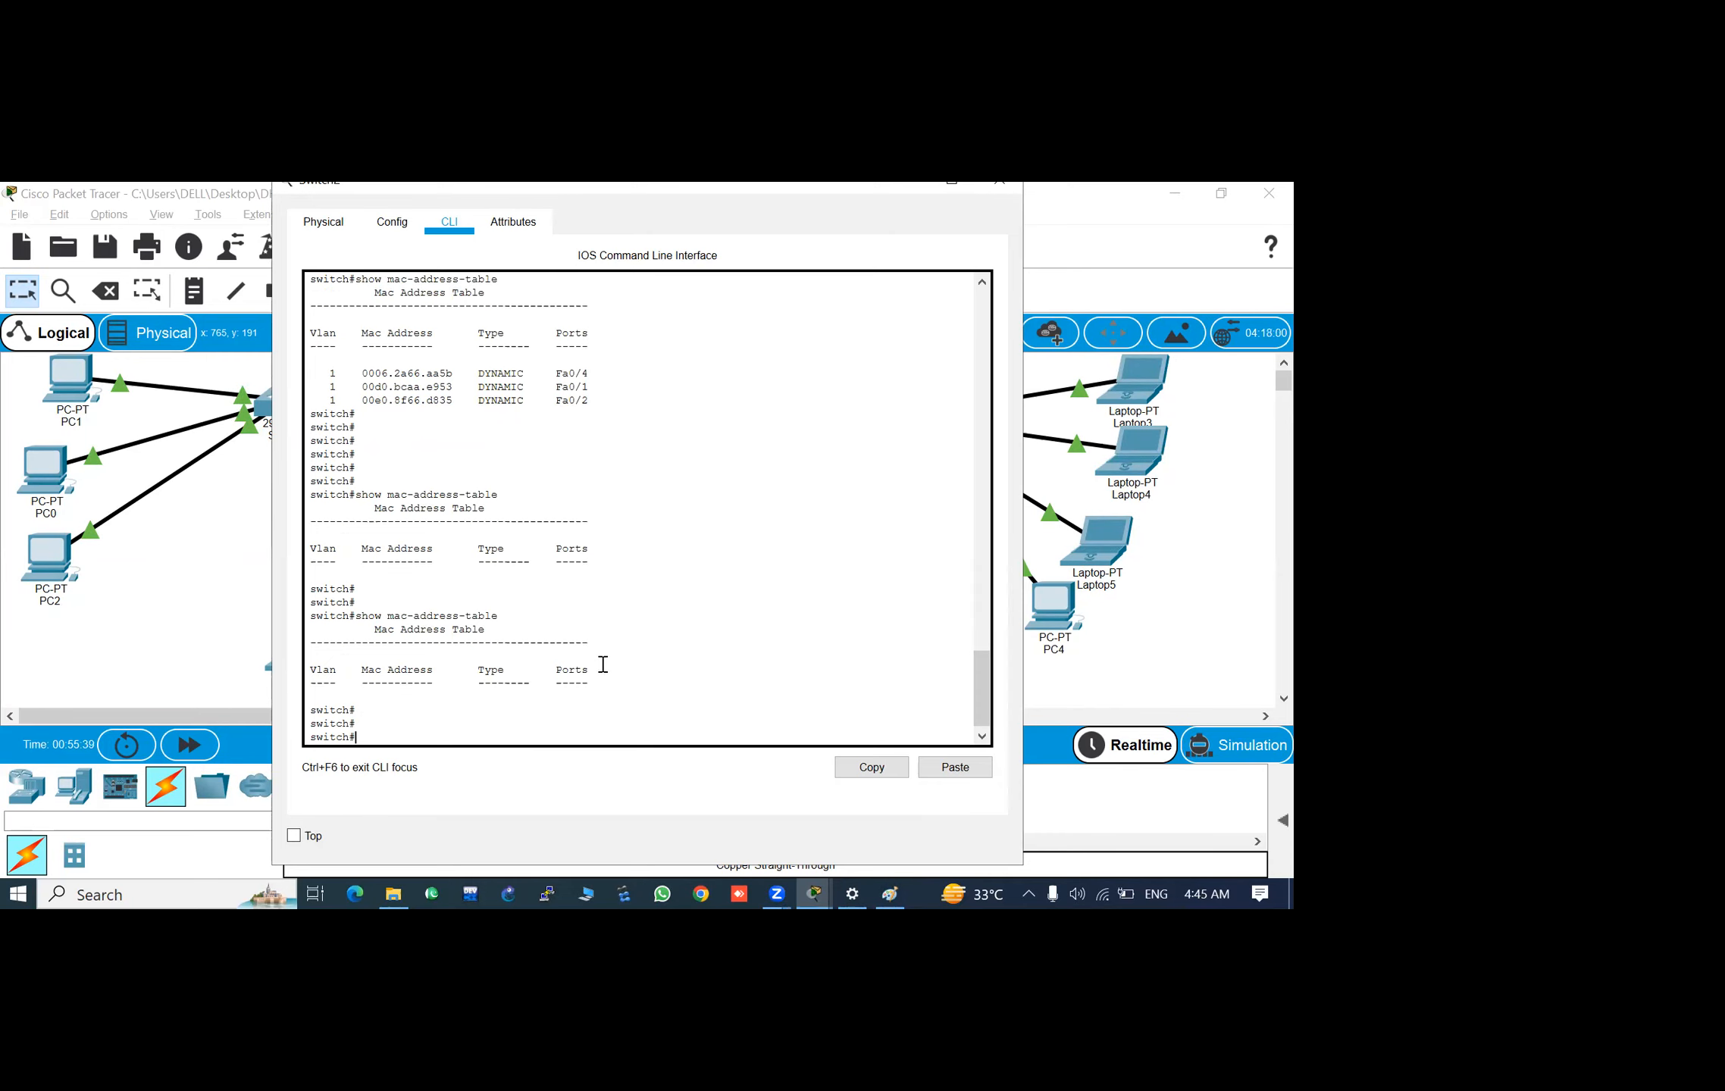
text(ma)
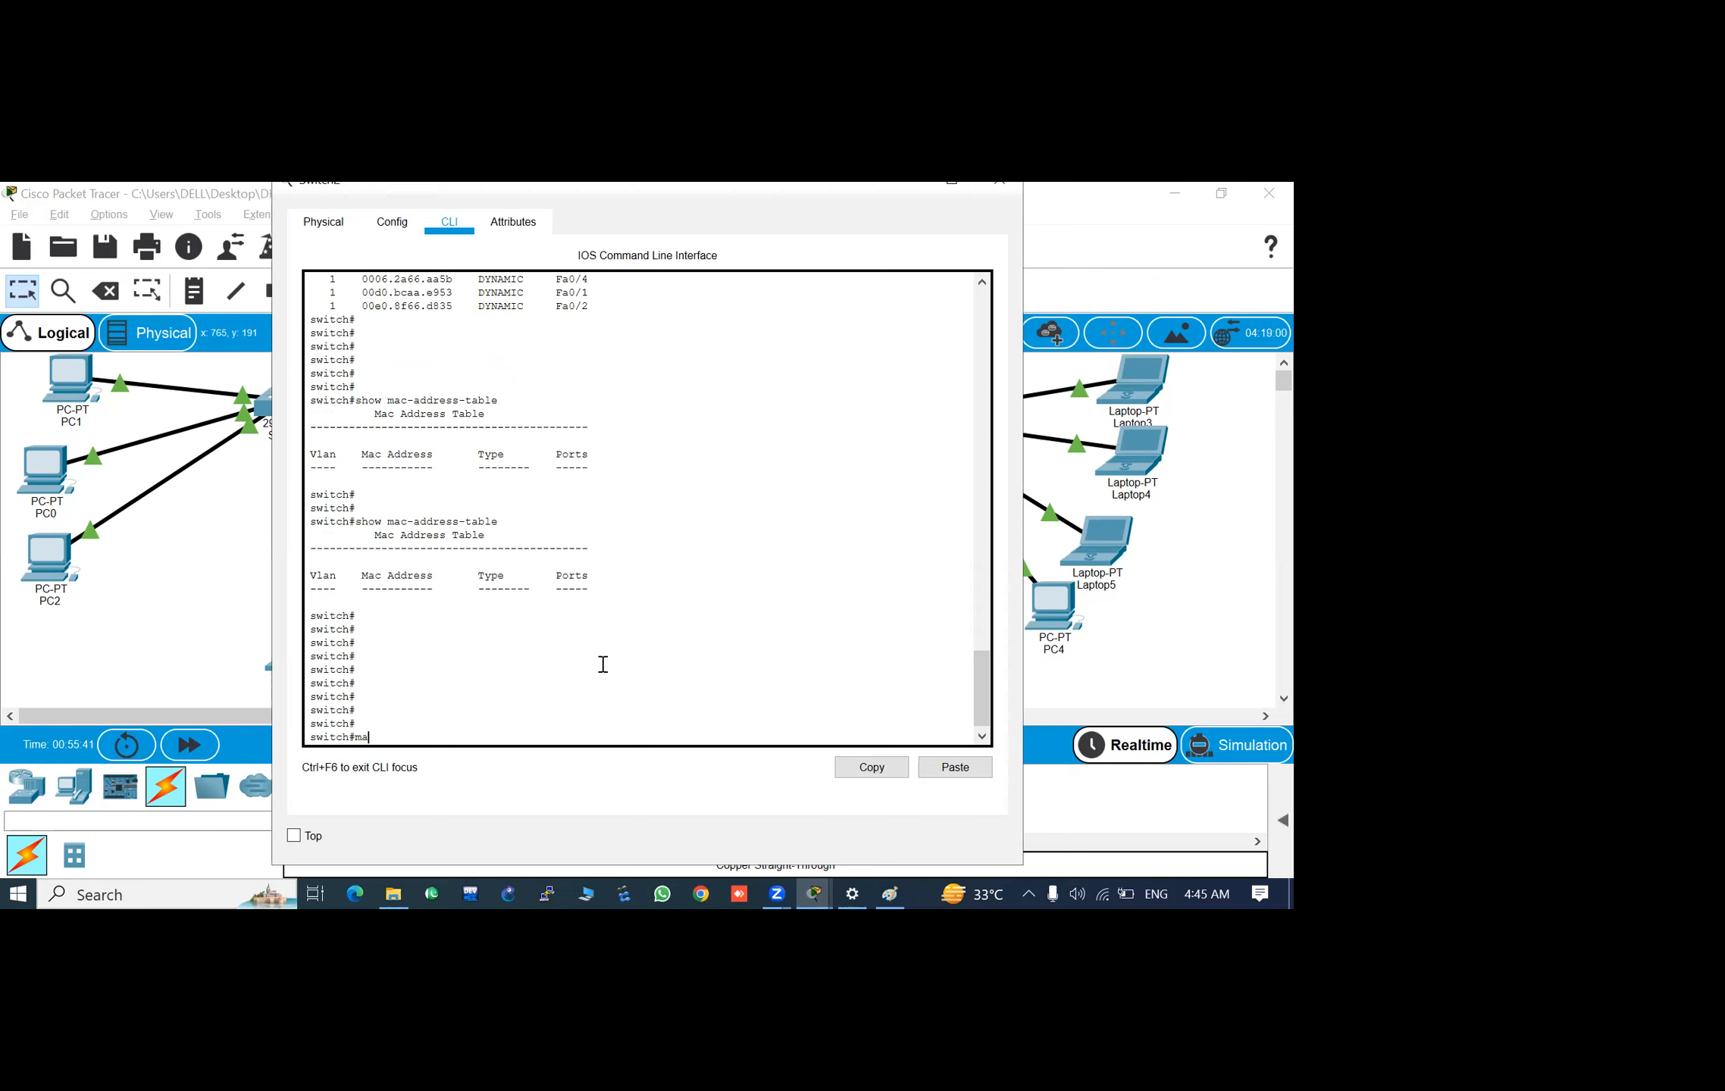
text(c)
key(Tab)
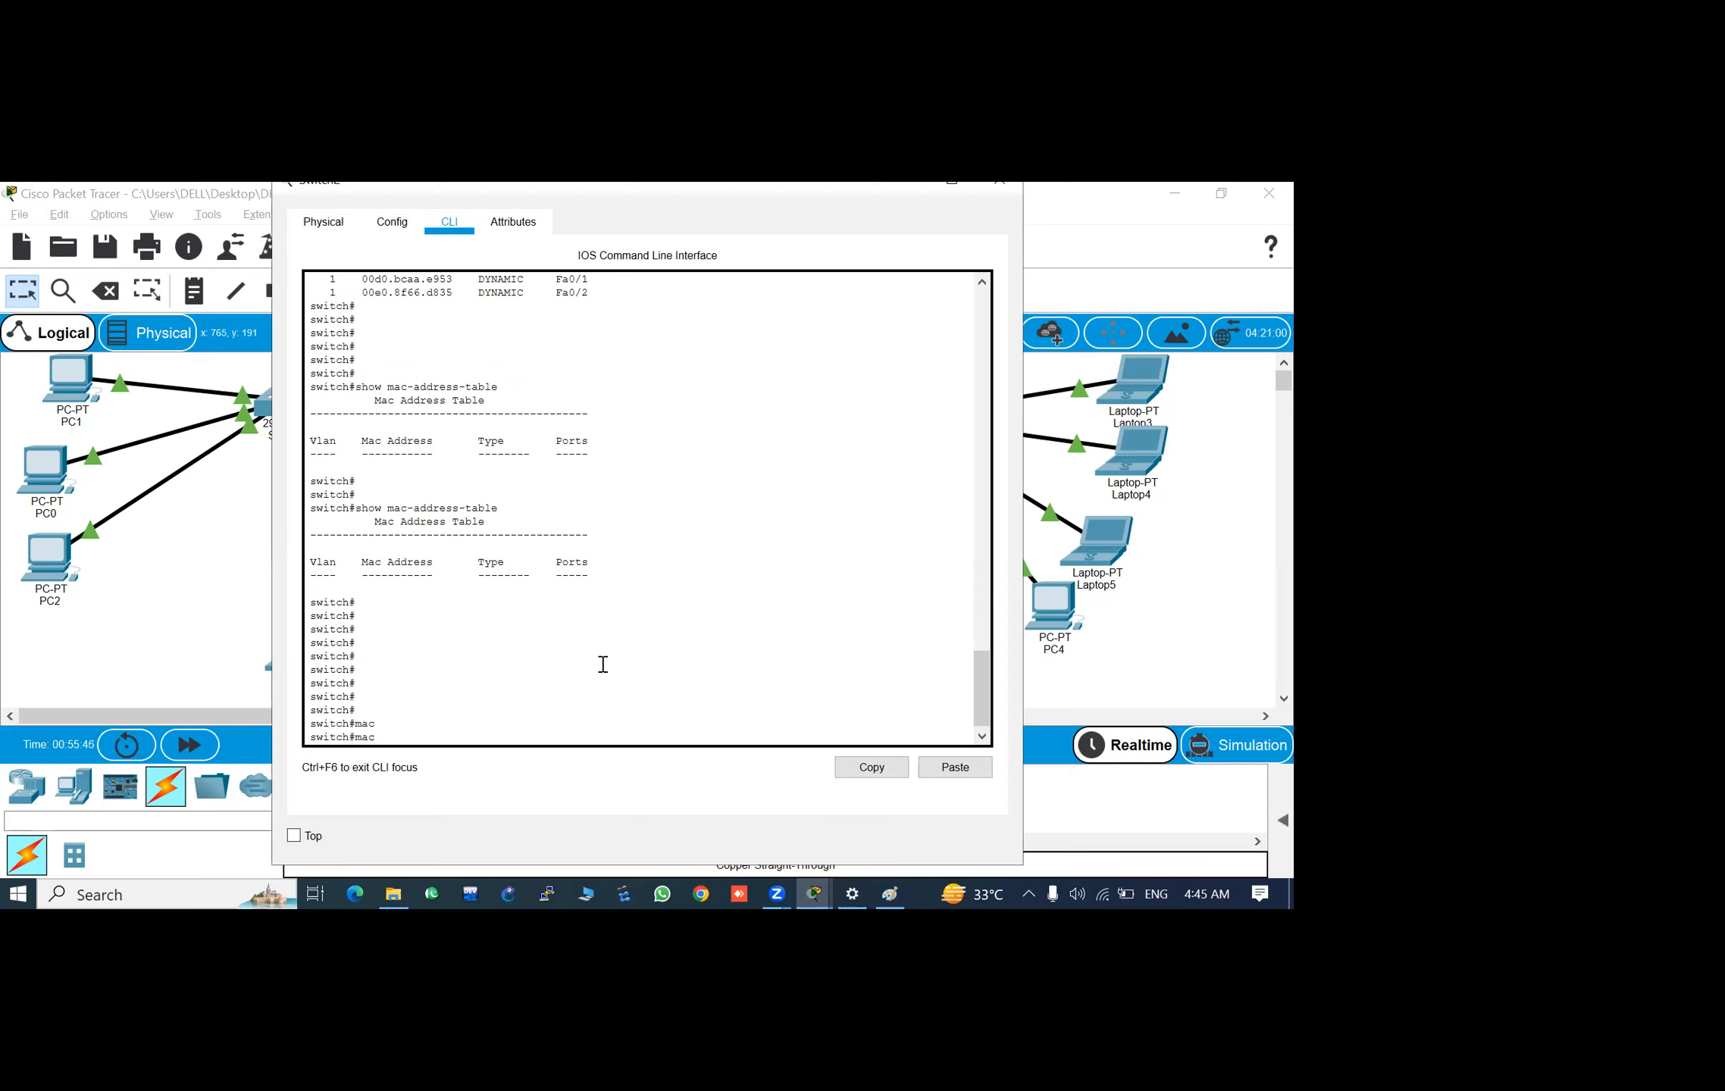
text(-)
key(Tab)
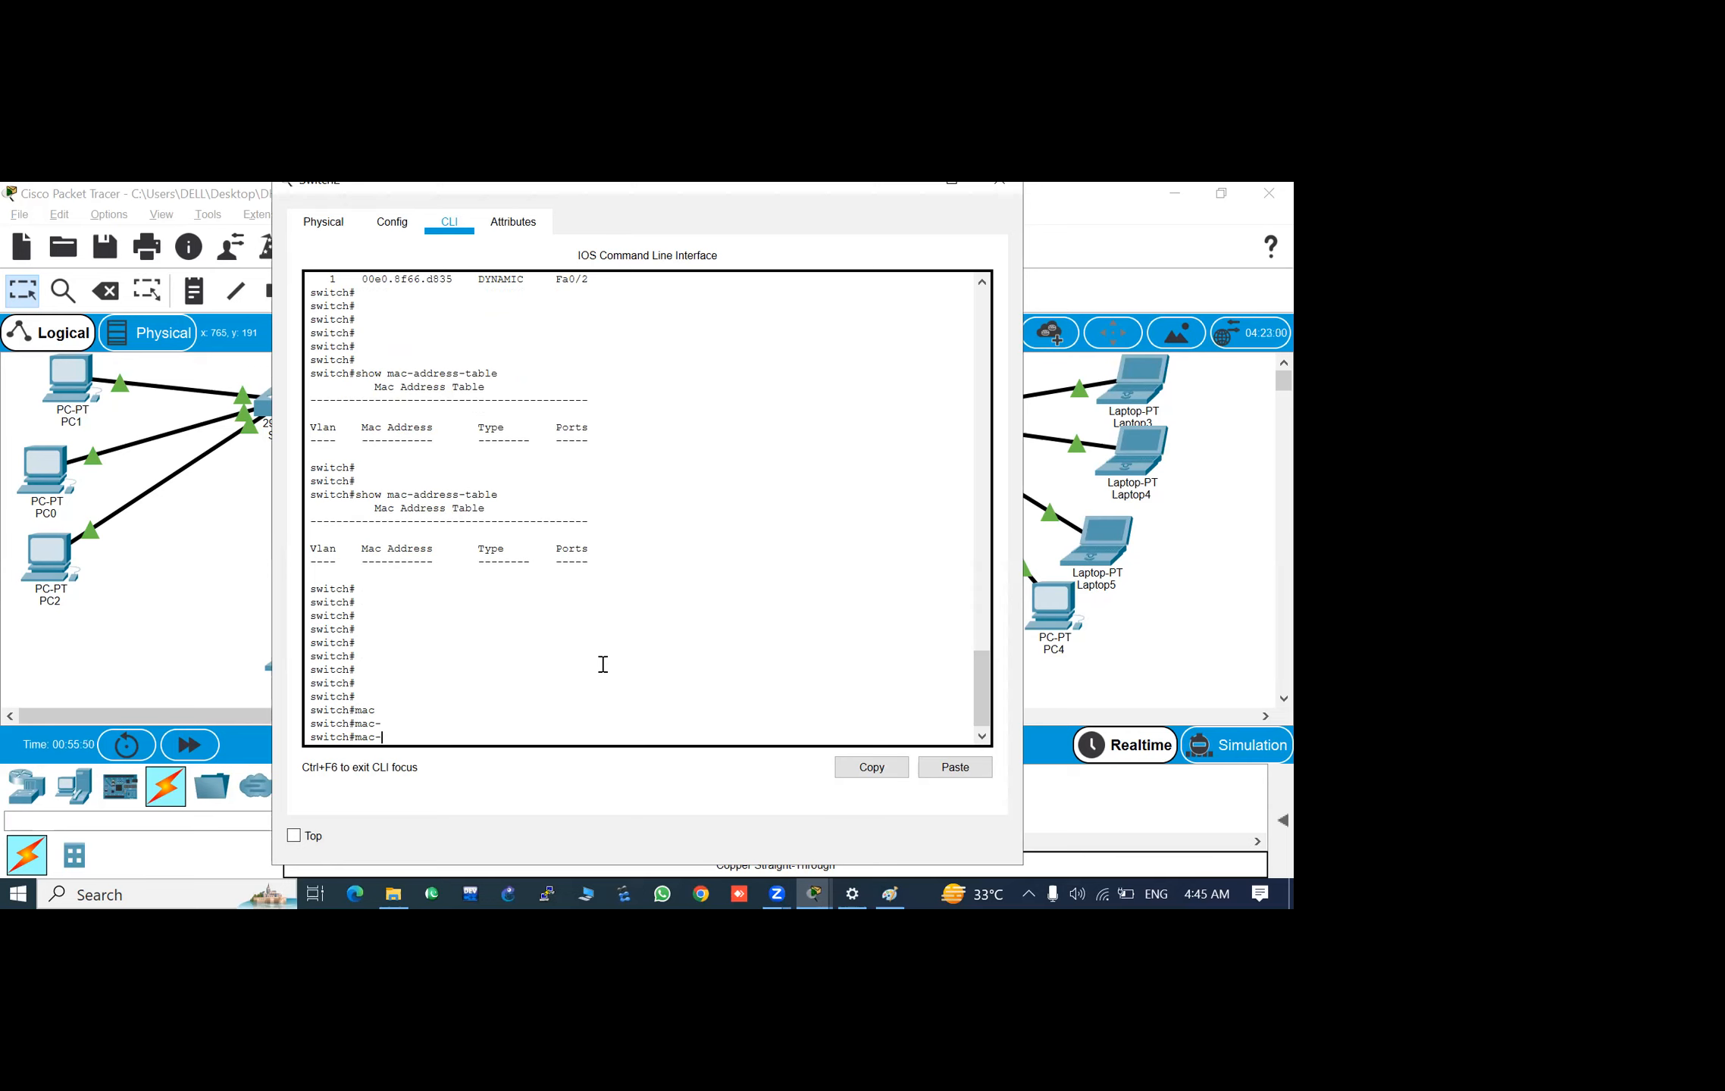
key(BackSpace)
key(BackSpace)
- Enter global configuration mode on Switch2 from the terminal with the configure command
key(Return)
key(Return)
key(Return)
text(conf)
key(Tab)
key(Return)
key(Return)
key(Return)
key(Return)
key(Return)
key(Return)
key(Return)
key(Return)
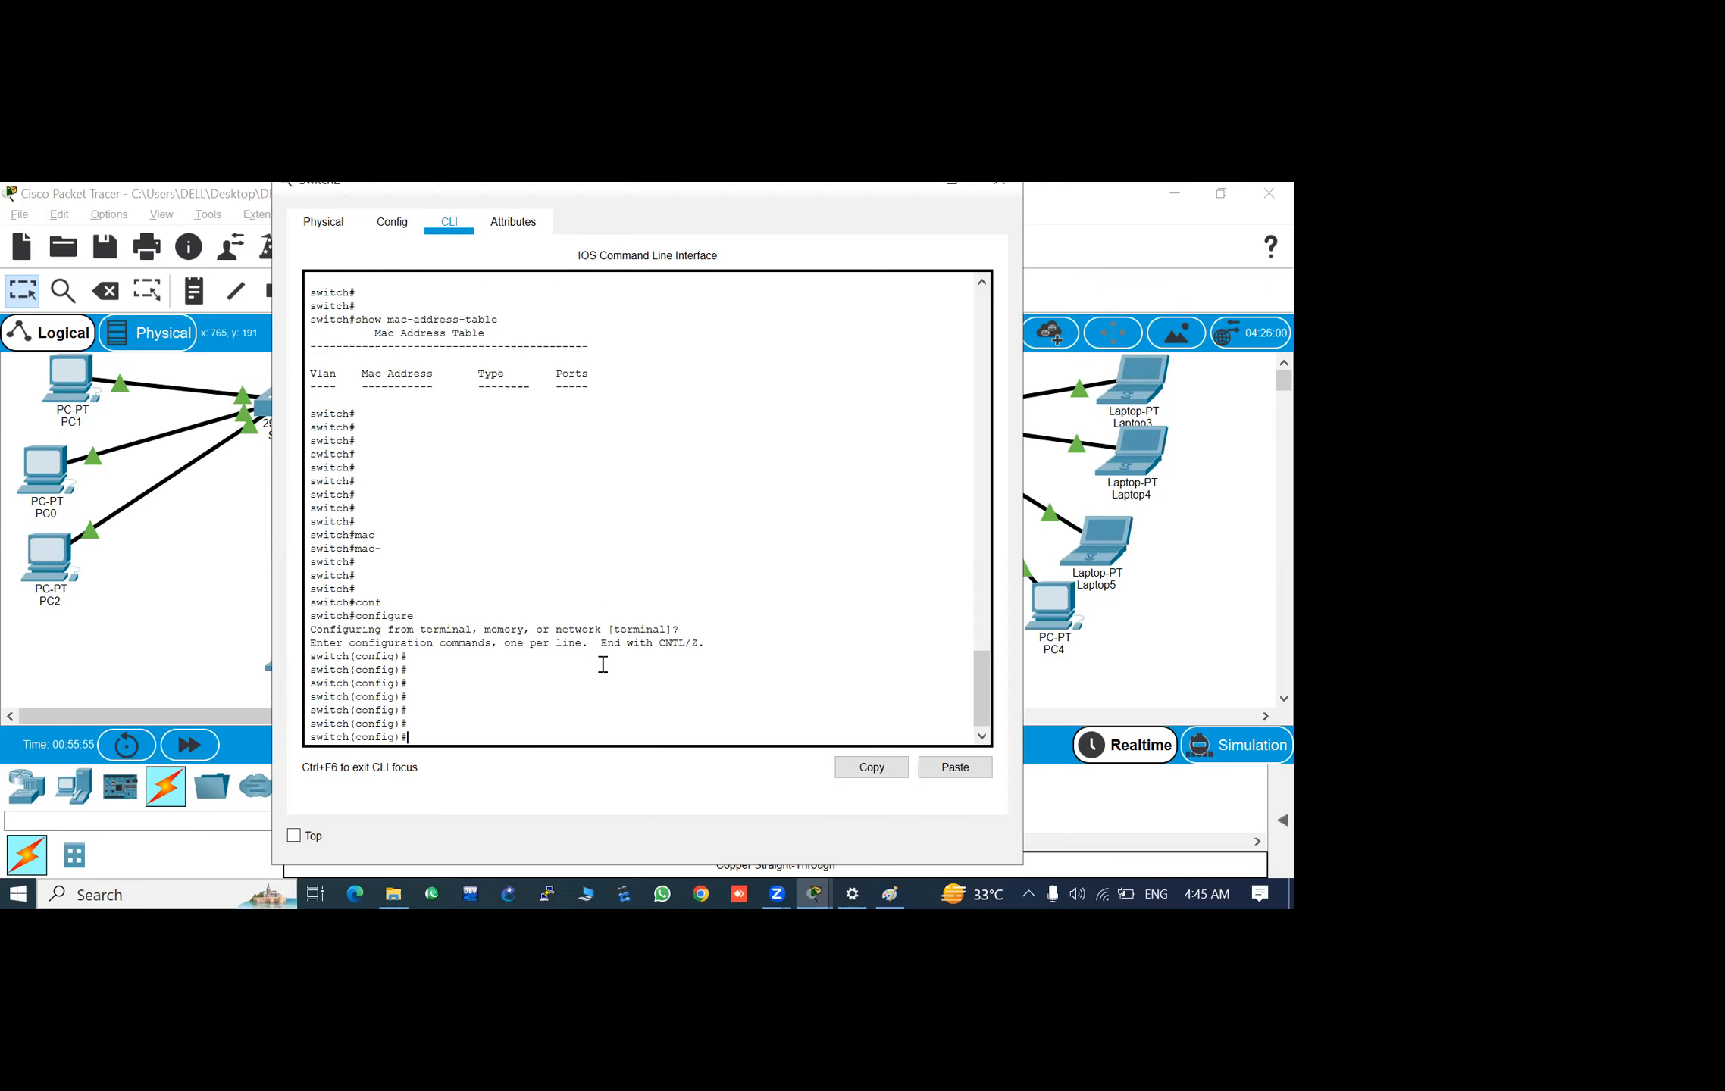
- Reopen Switch2's command line and list the keywords available for the mac-address-table configuration command
key(Escape)
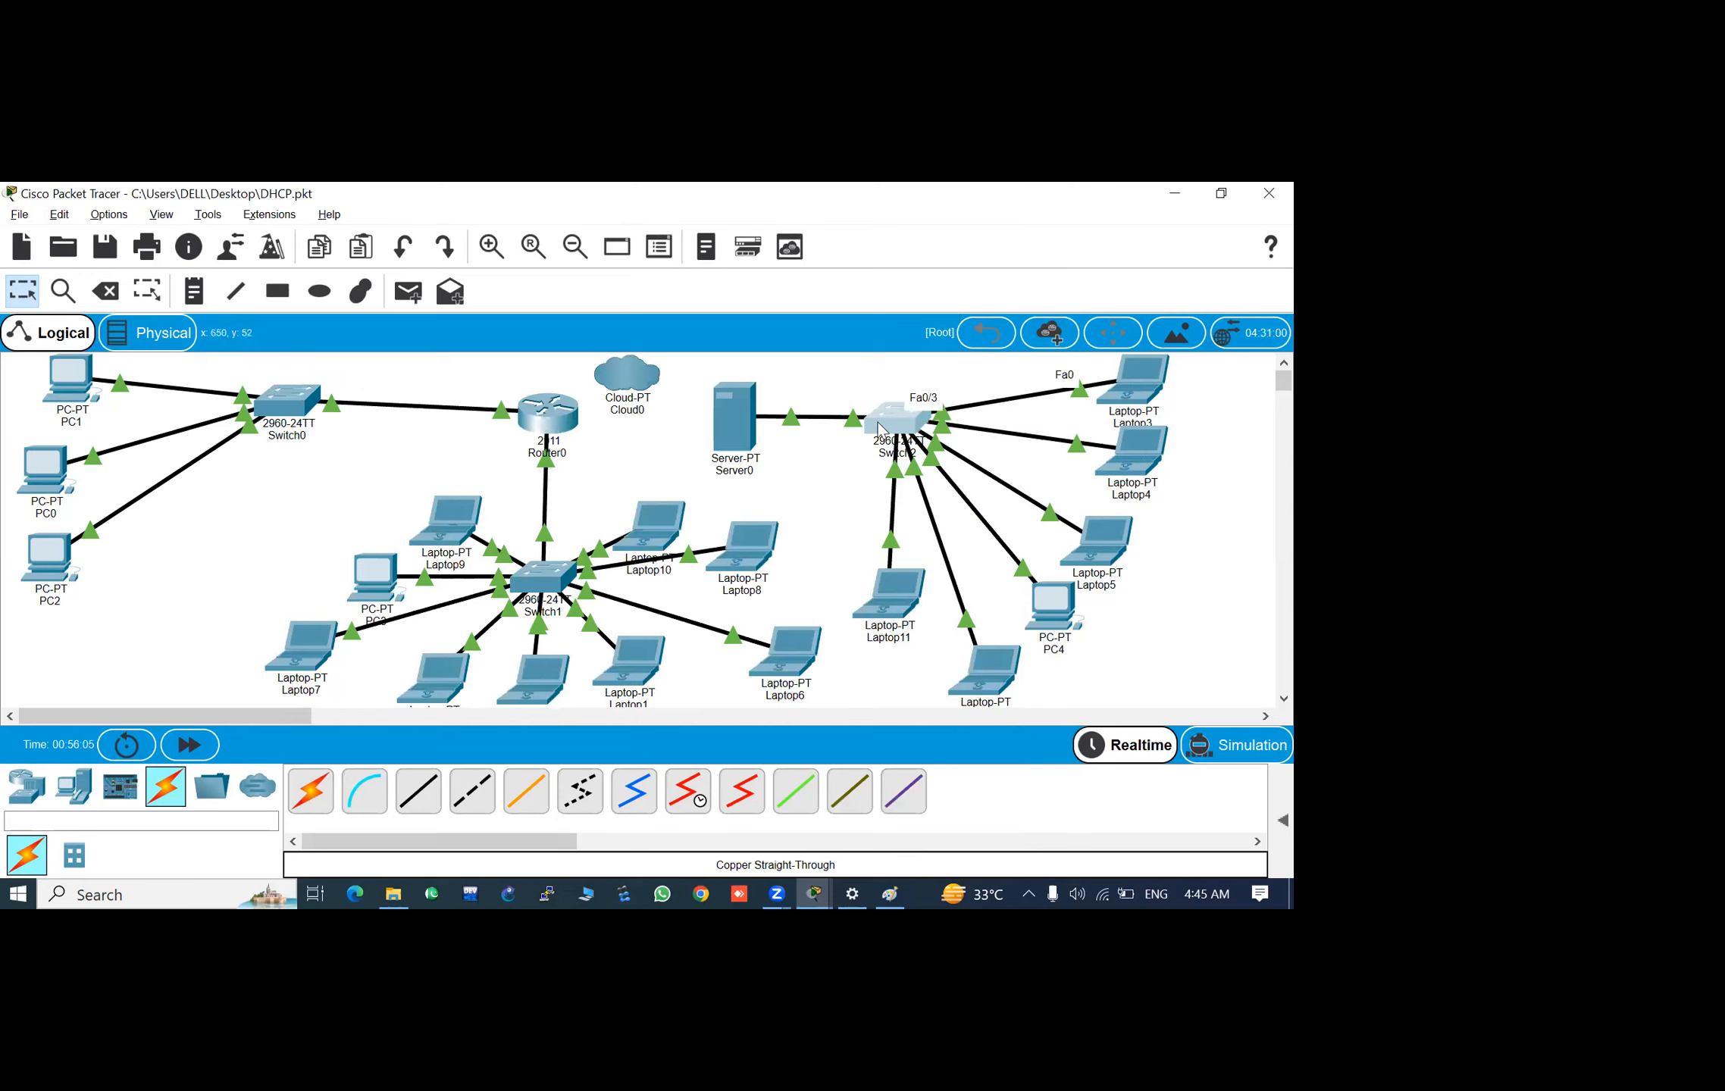
mouse_move(880, 430)
click(908, 421)
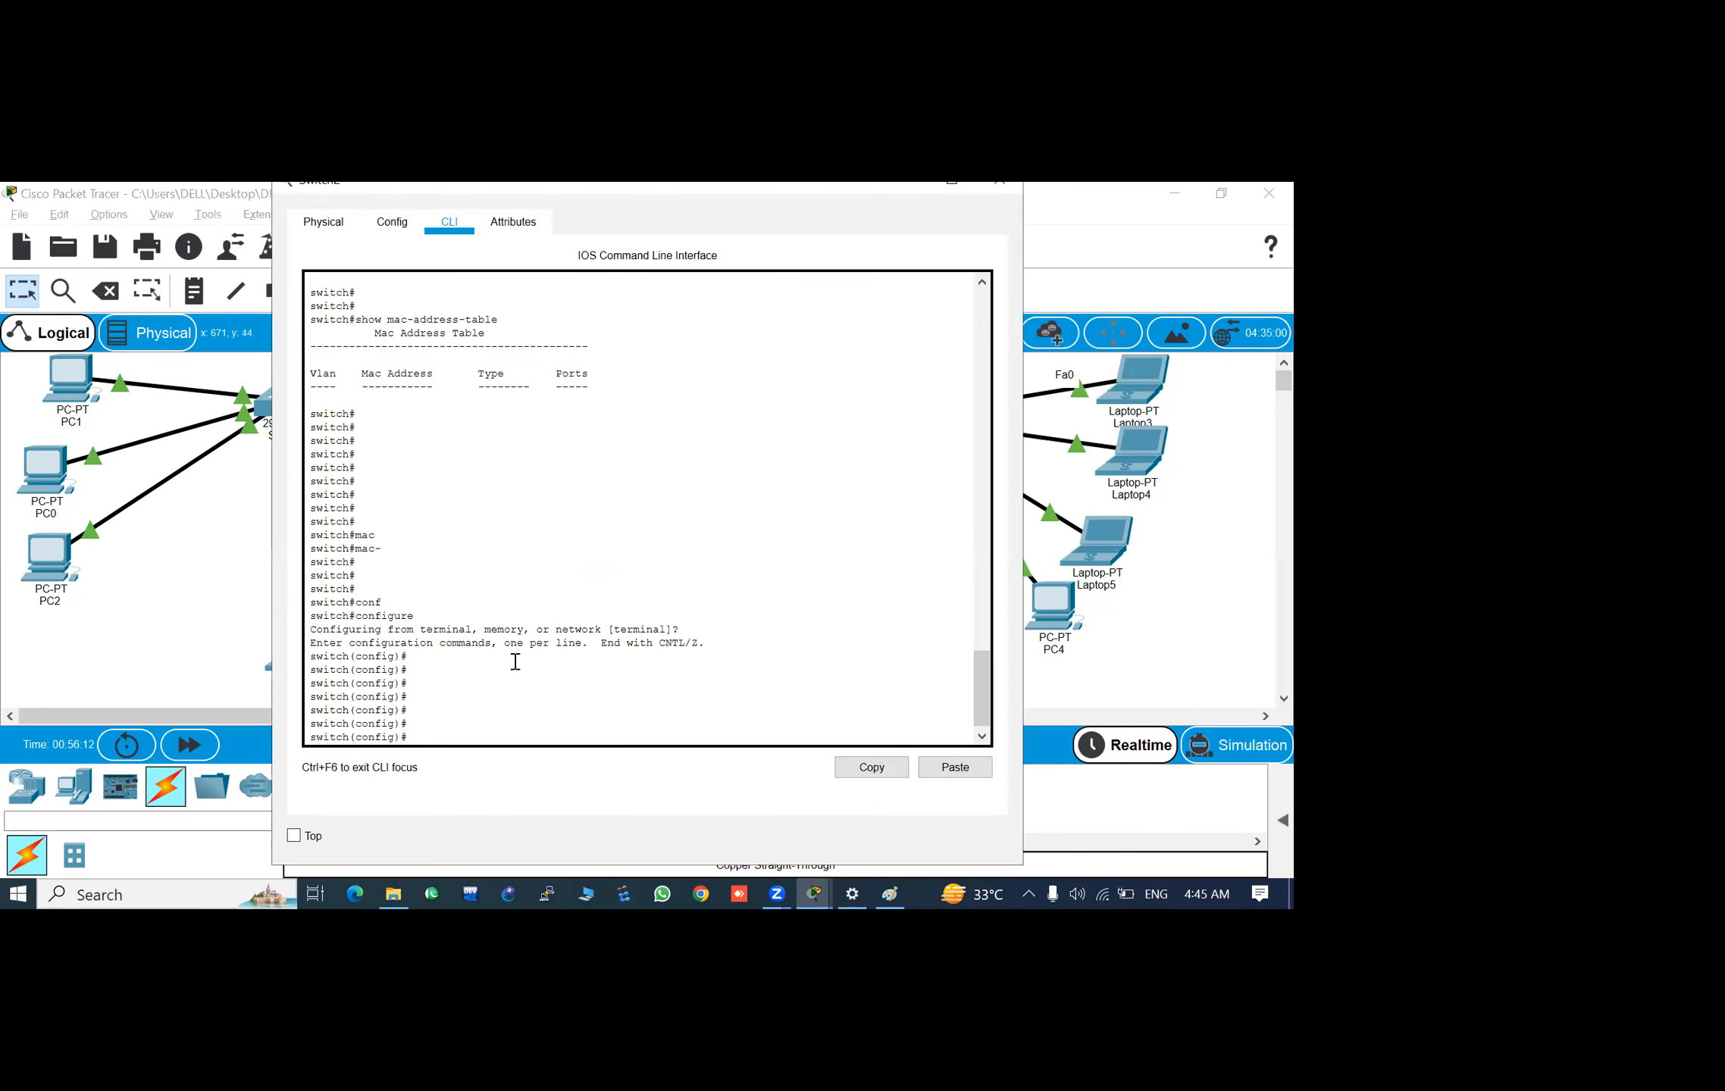
text(mac)
key(Tab)
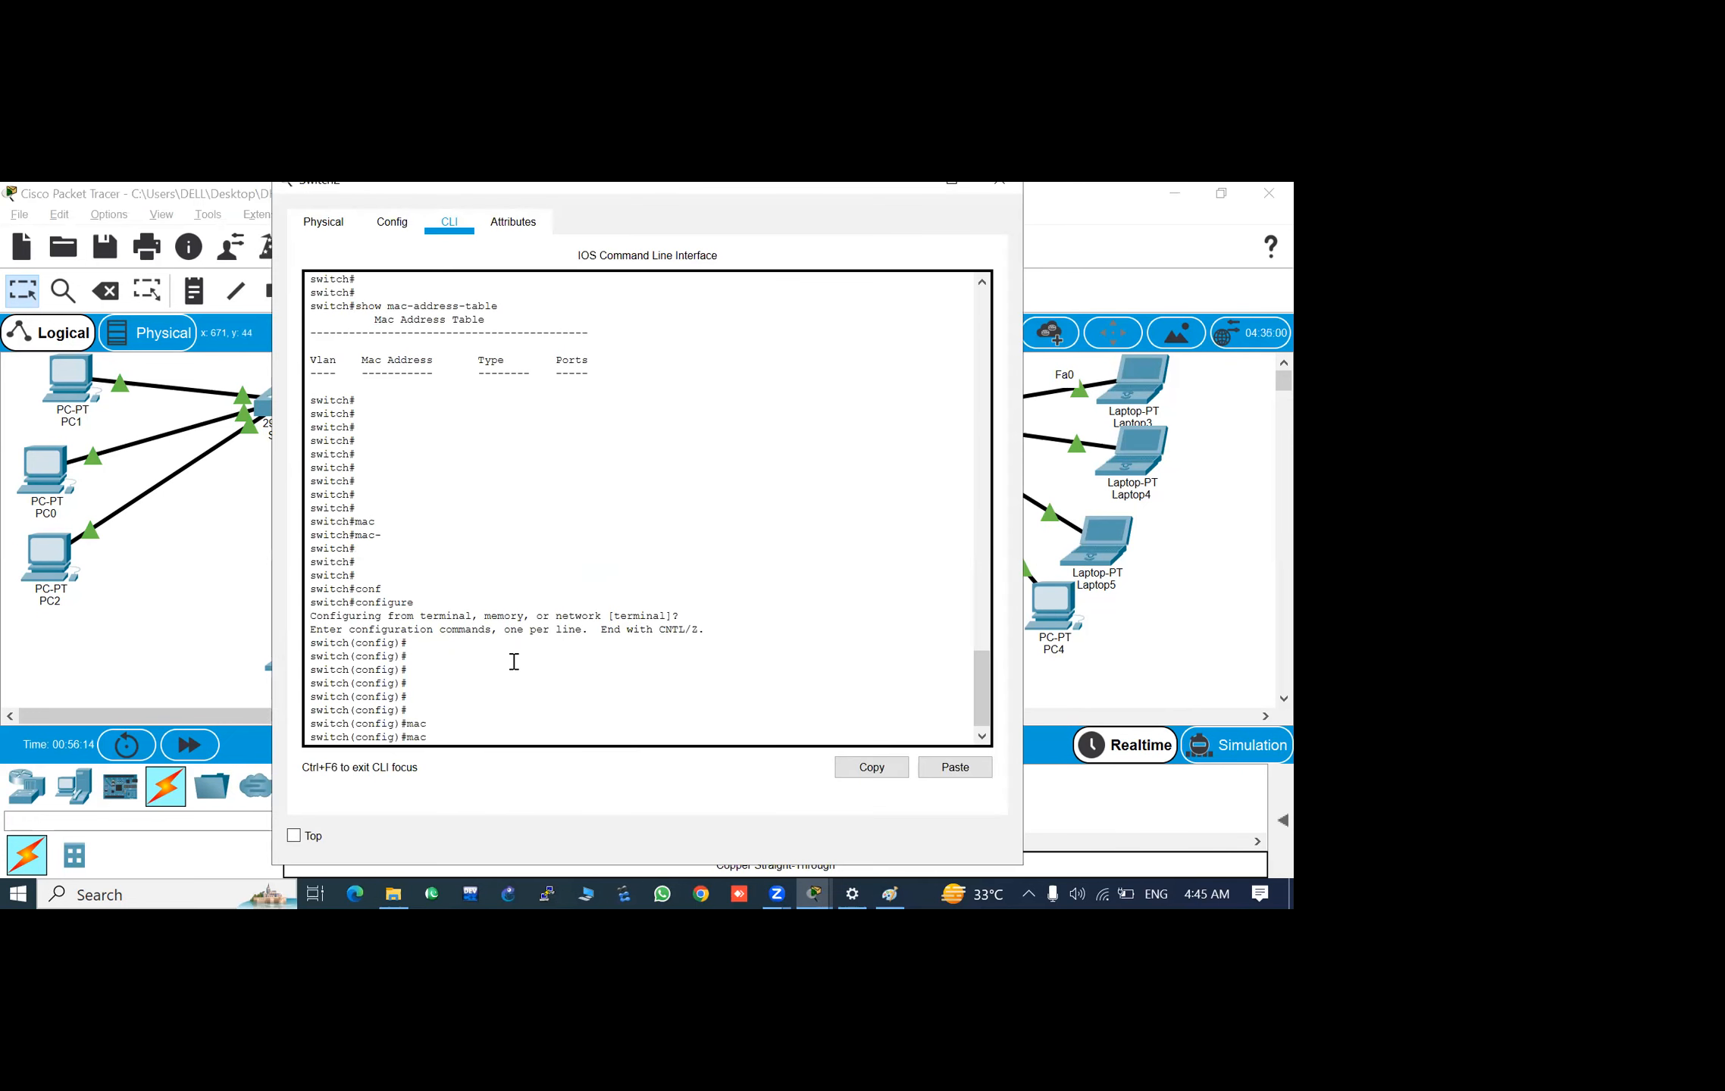
text(-)
key(Tab)
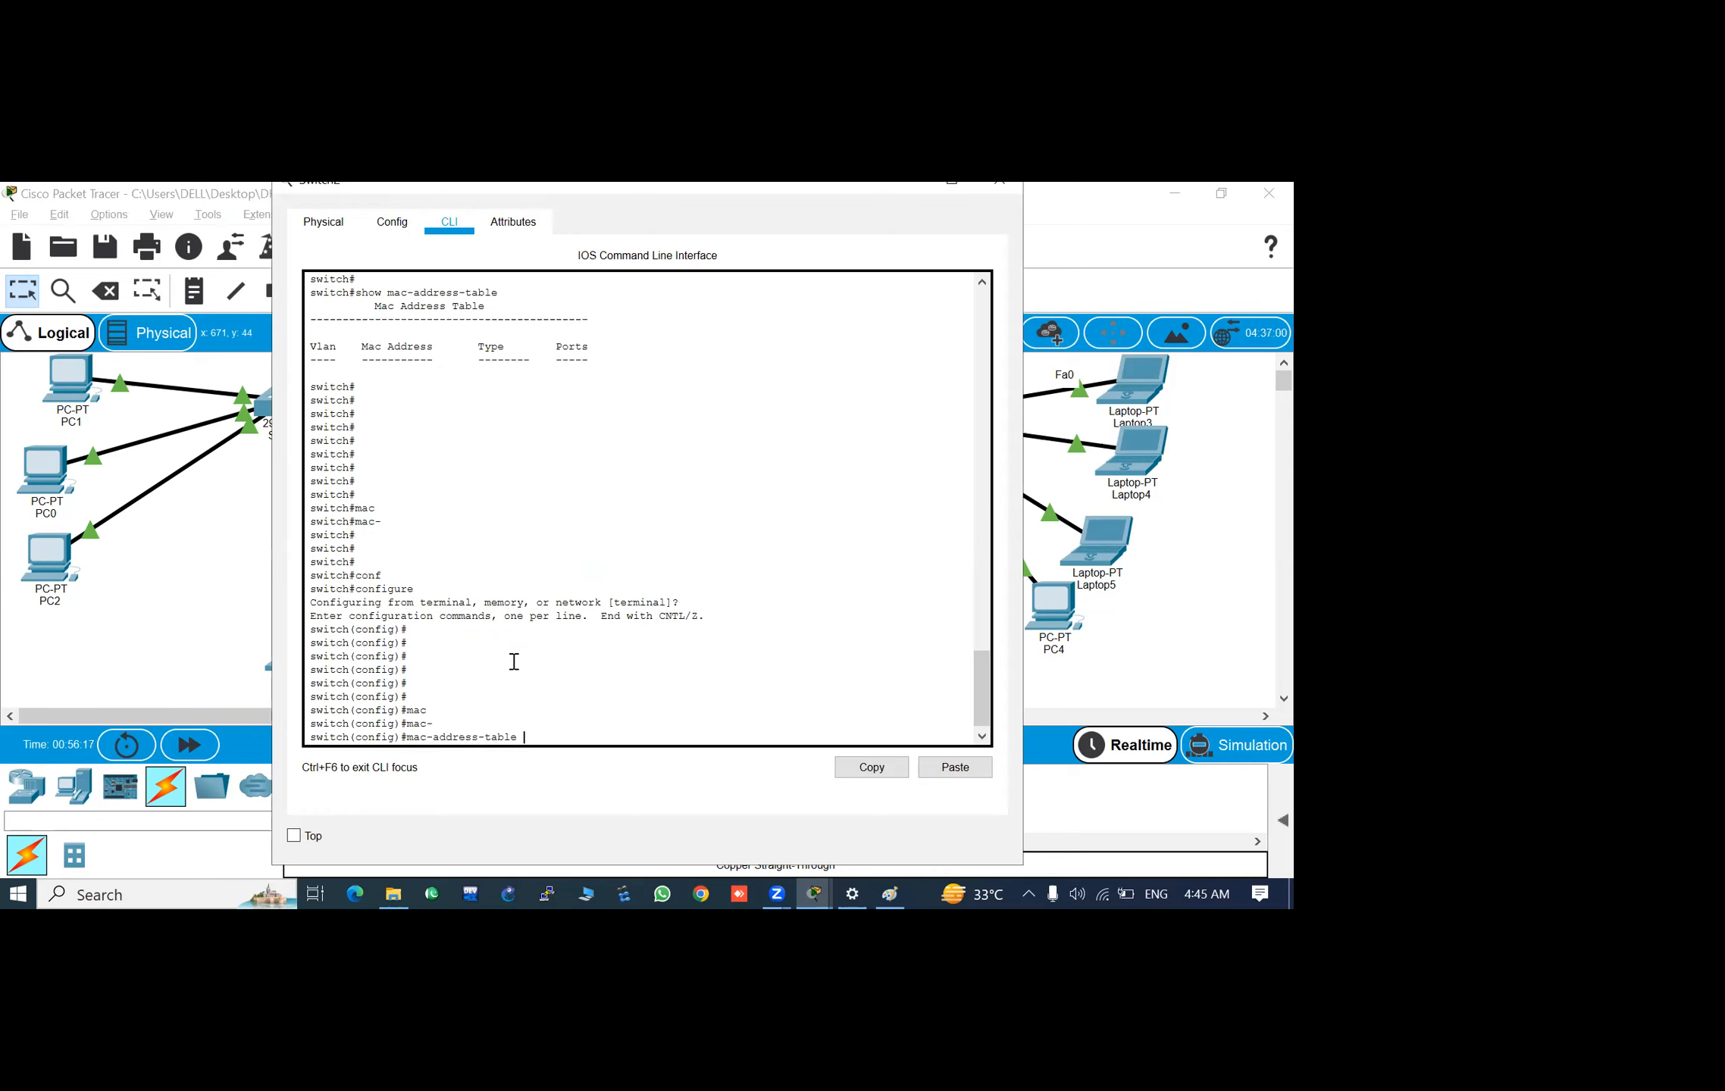
text(?)
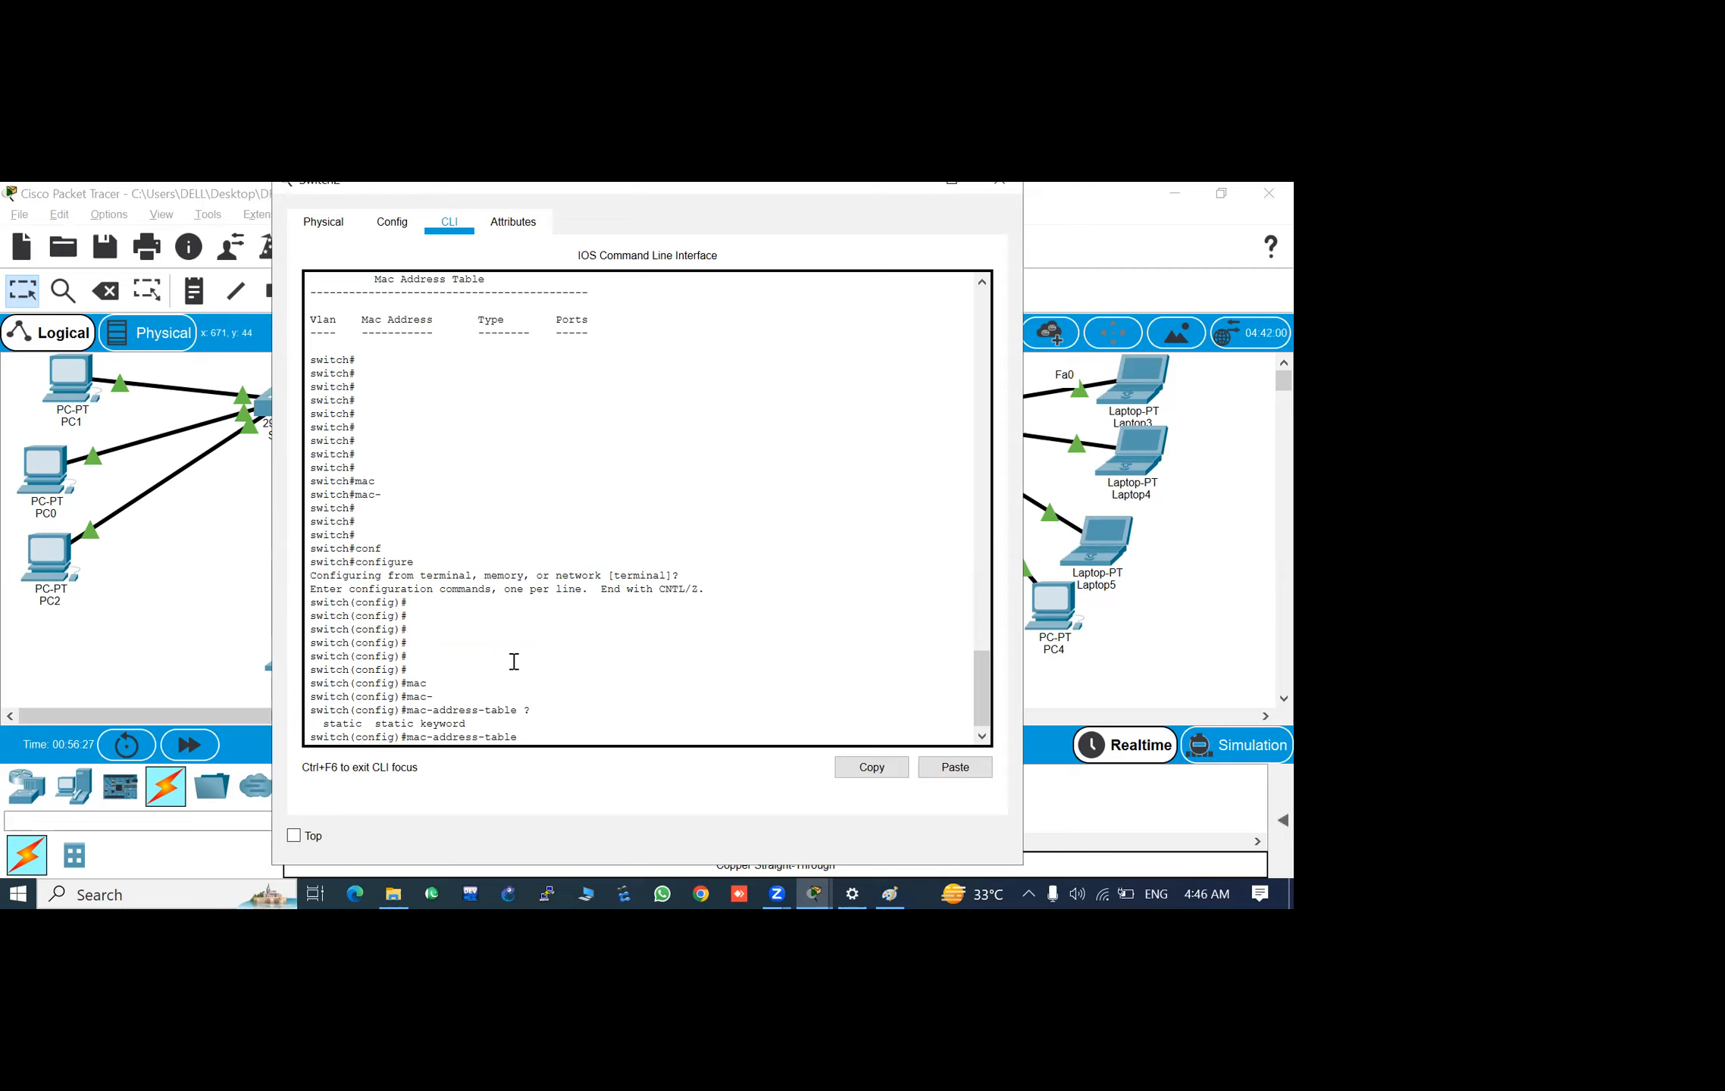
- Add the static keyword to the mac-address-table command and list the argument it expects
text(st)
key(Tab)
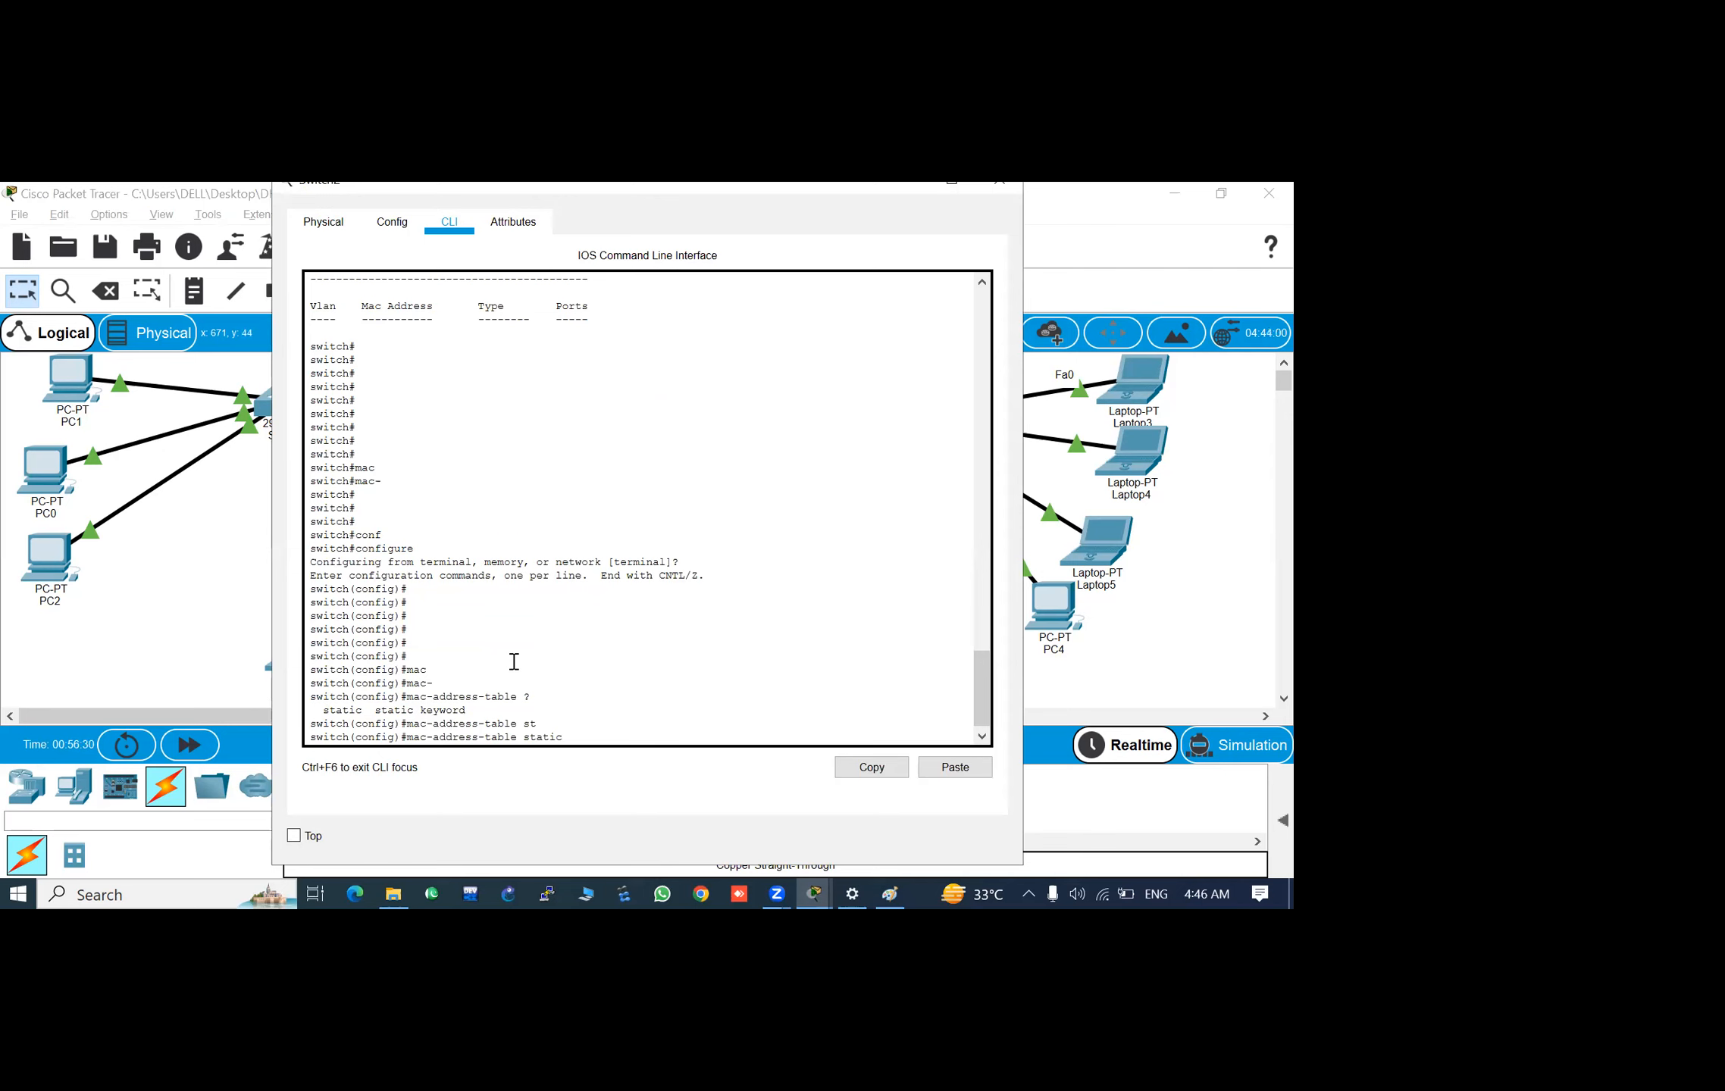
text(?)
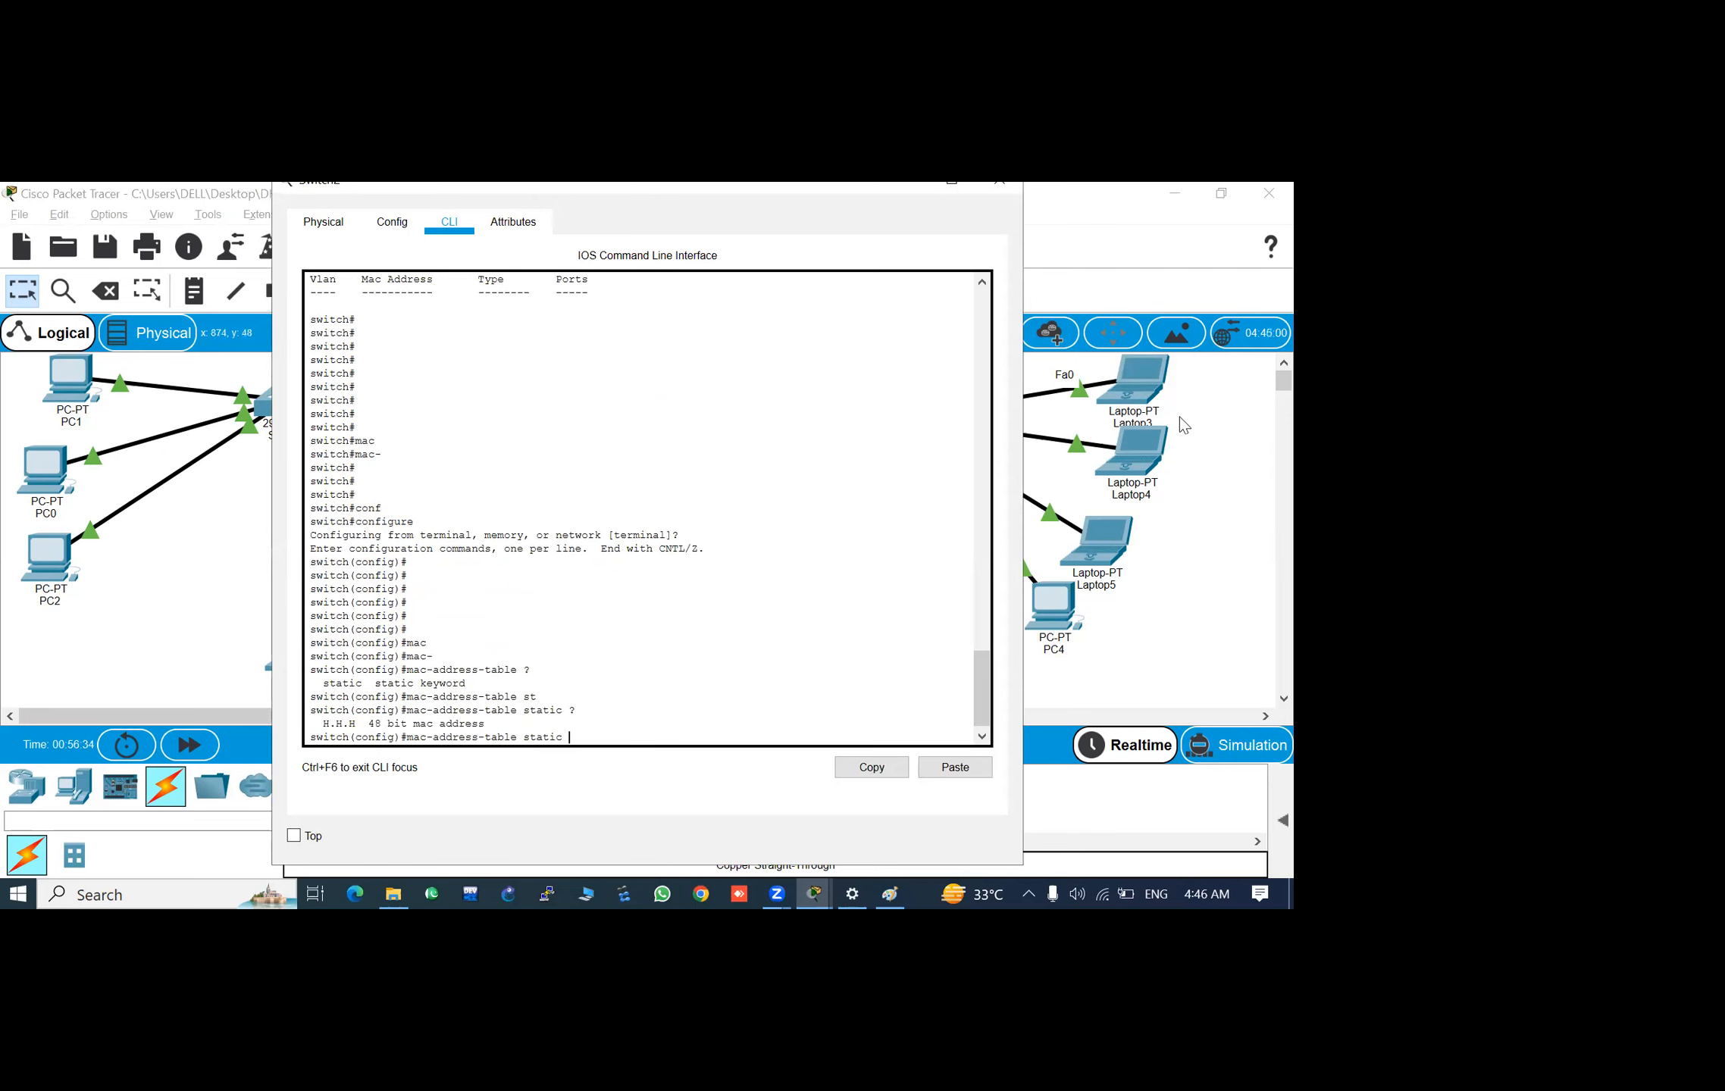
- Try to copy MAC address 0002.4a98.5ba0 of the Fa0/5 entry from the earlier MAC address table output
scroll(741, 437, up, 10)
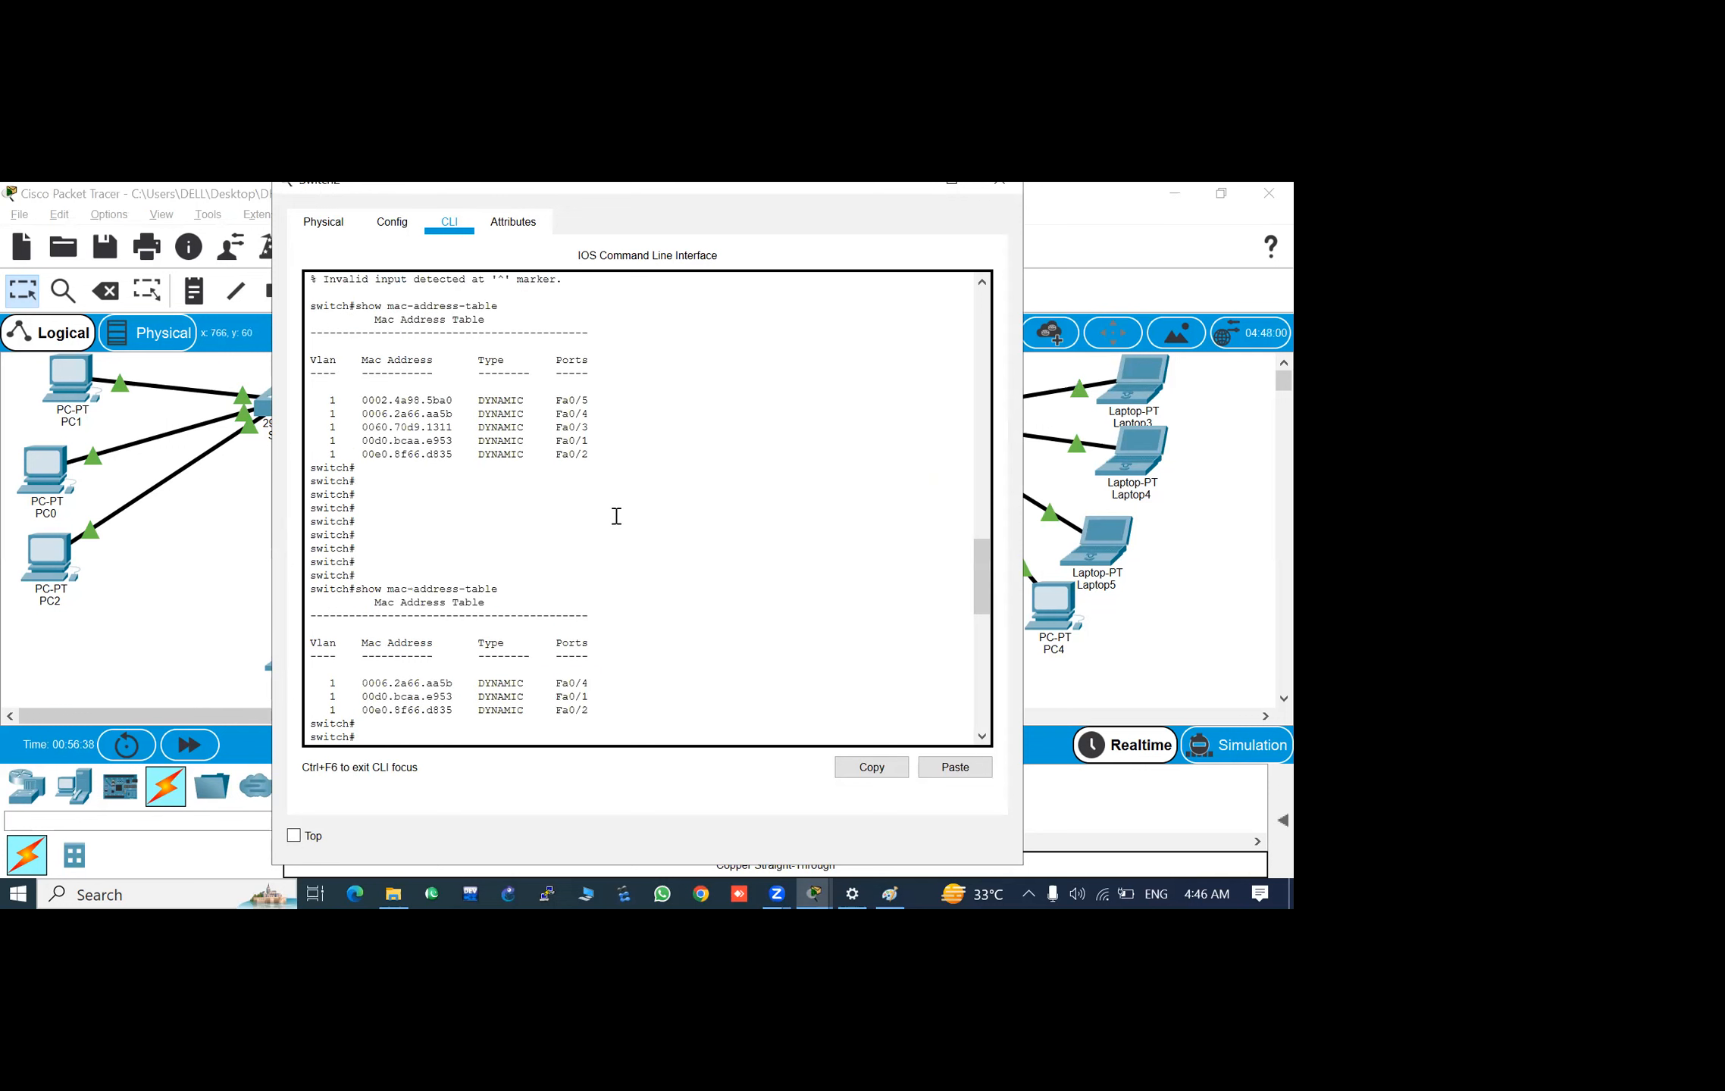
scroll(614, 523, down, 1)
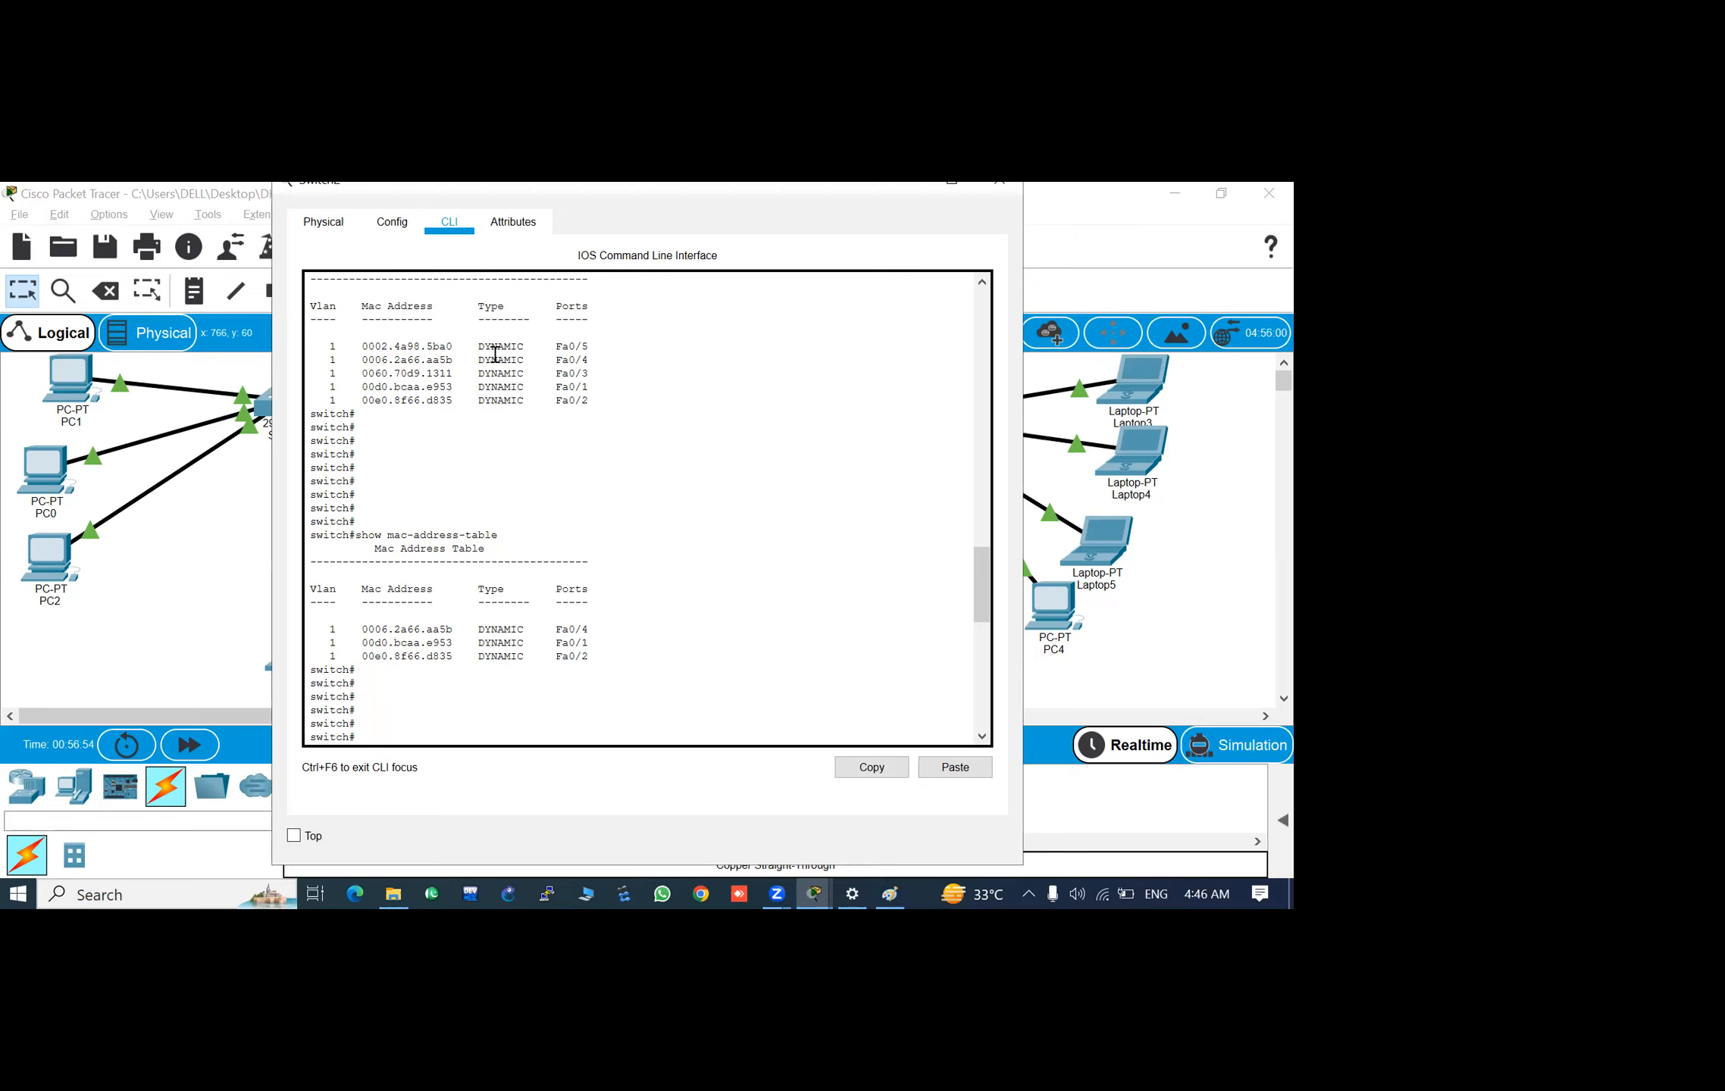
drag(589, 347, 557, 351)
click(588, 345)
drag(588, 346, 562, 350)
drag(455, 346, 363, 350)
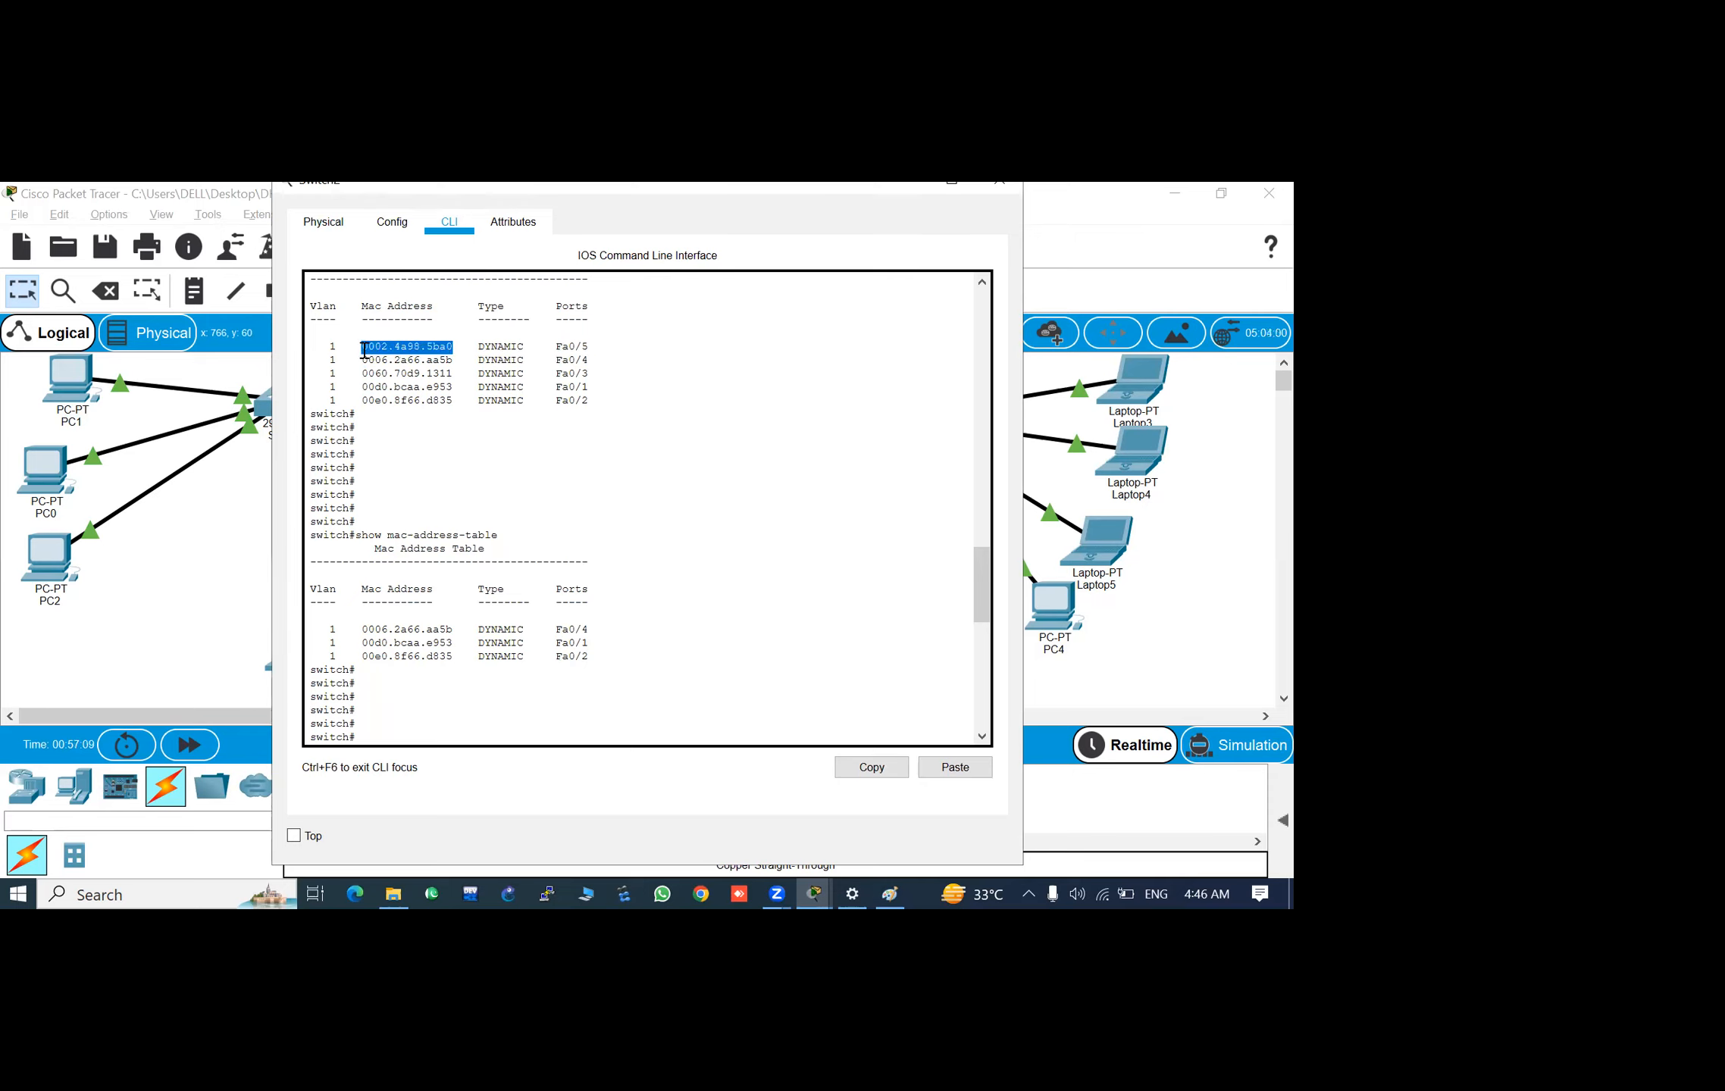
key(ctrl+c)
key(Return)
key(Return)
key(Return)
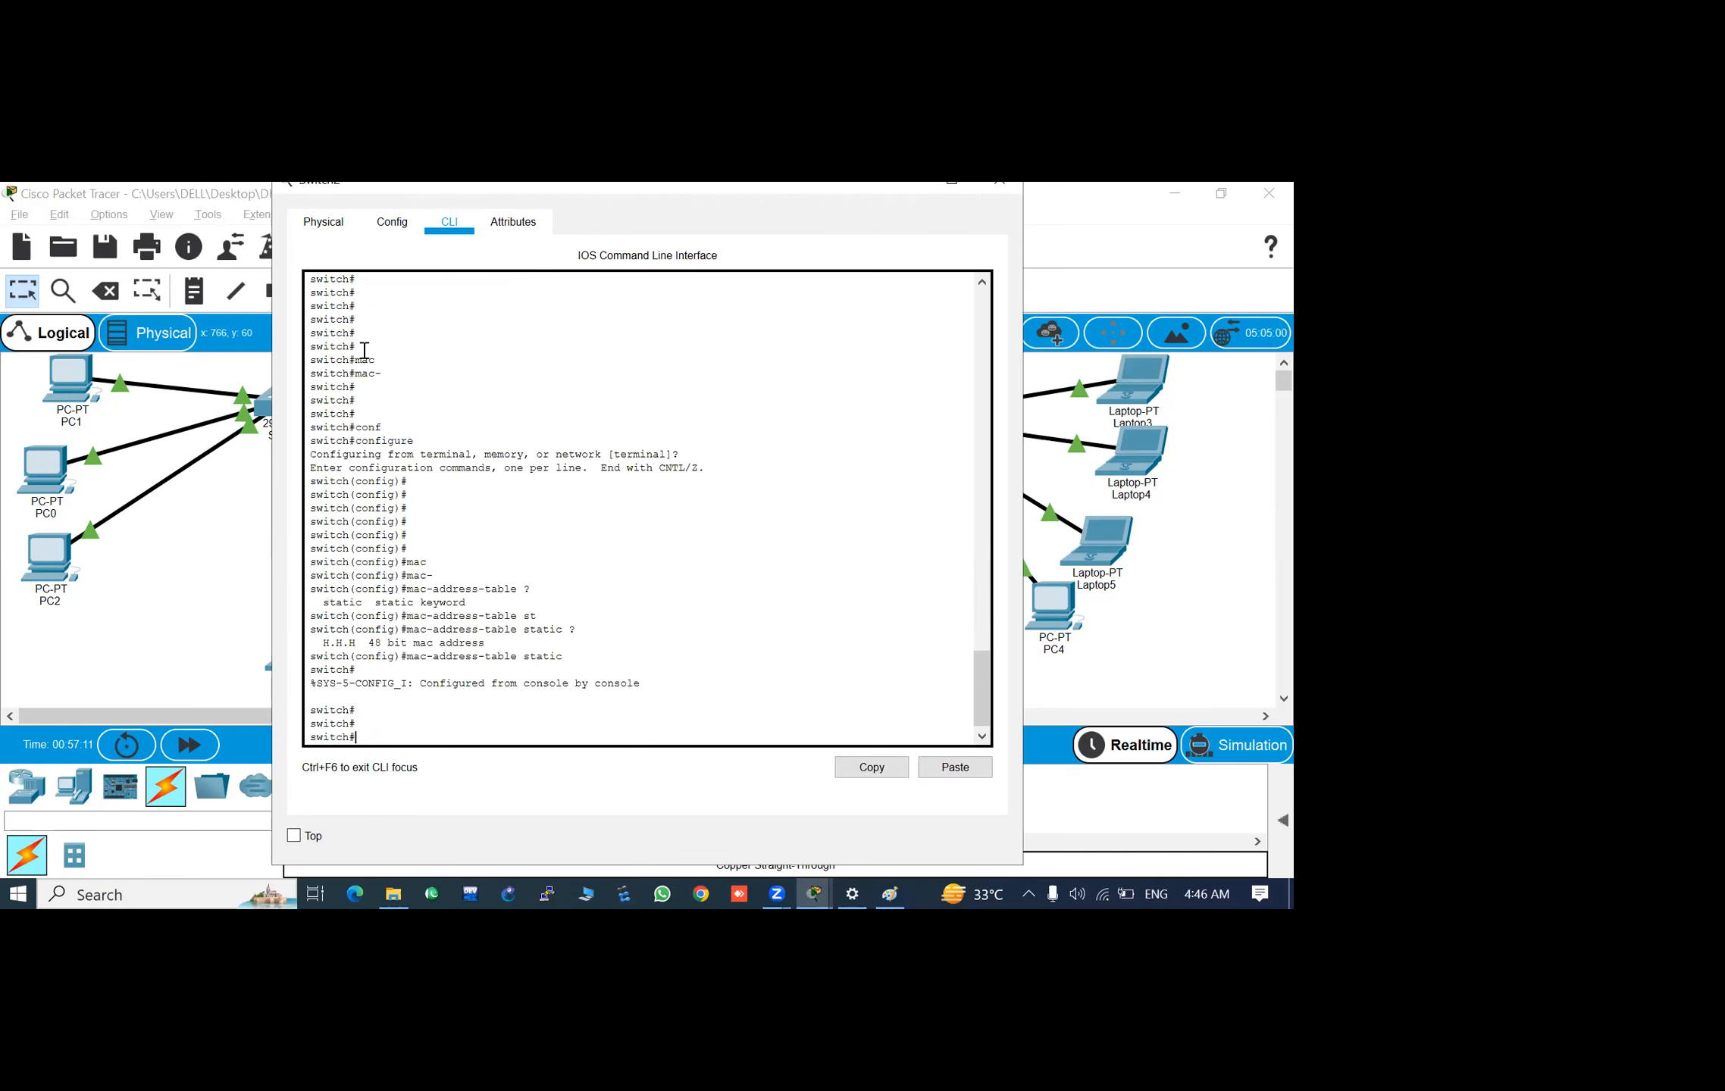
- Run enable on Switch2 and enter global configuration mode from the terminal with the configure command
key(Up)
key(Up)
key(Up)
key(Return)
key(Return)
key(Return)
key(Return)
key(Return)
key(Return)
key(Return)
key(Return)
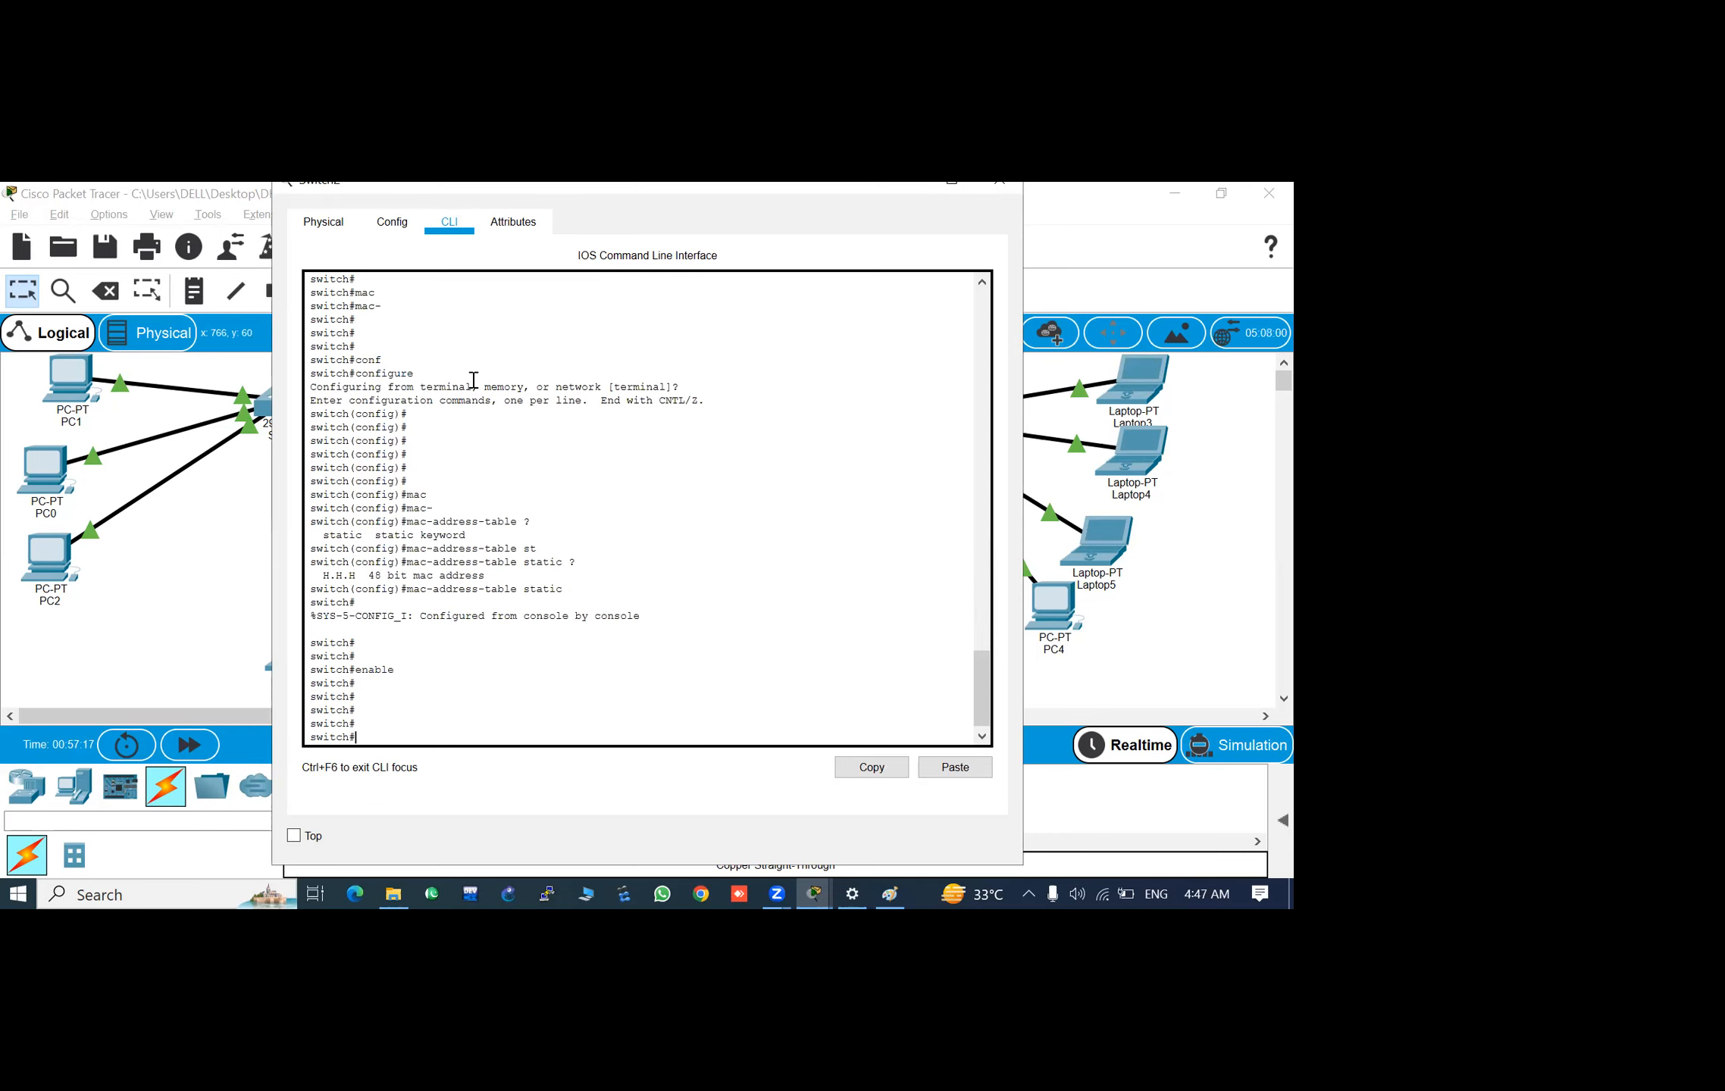
text(conf)
key(Tab)
key(Return)
key(Return)
key(Return)
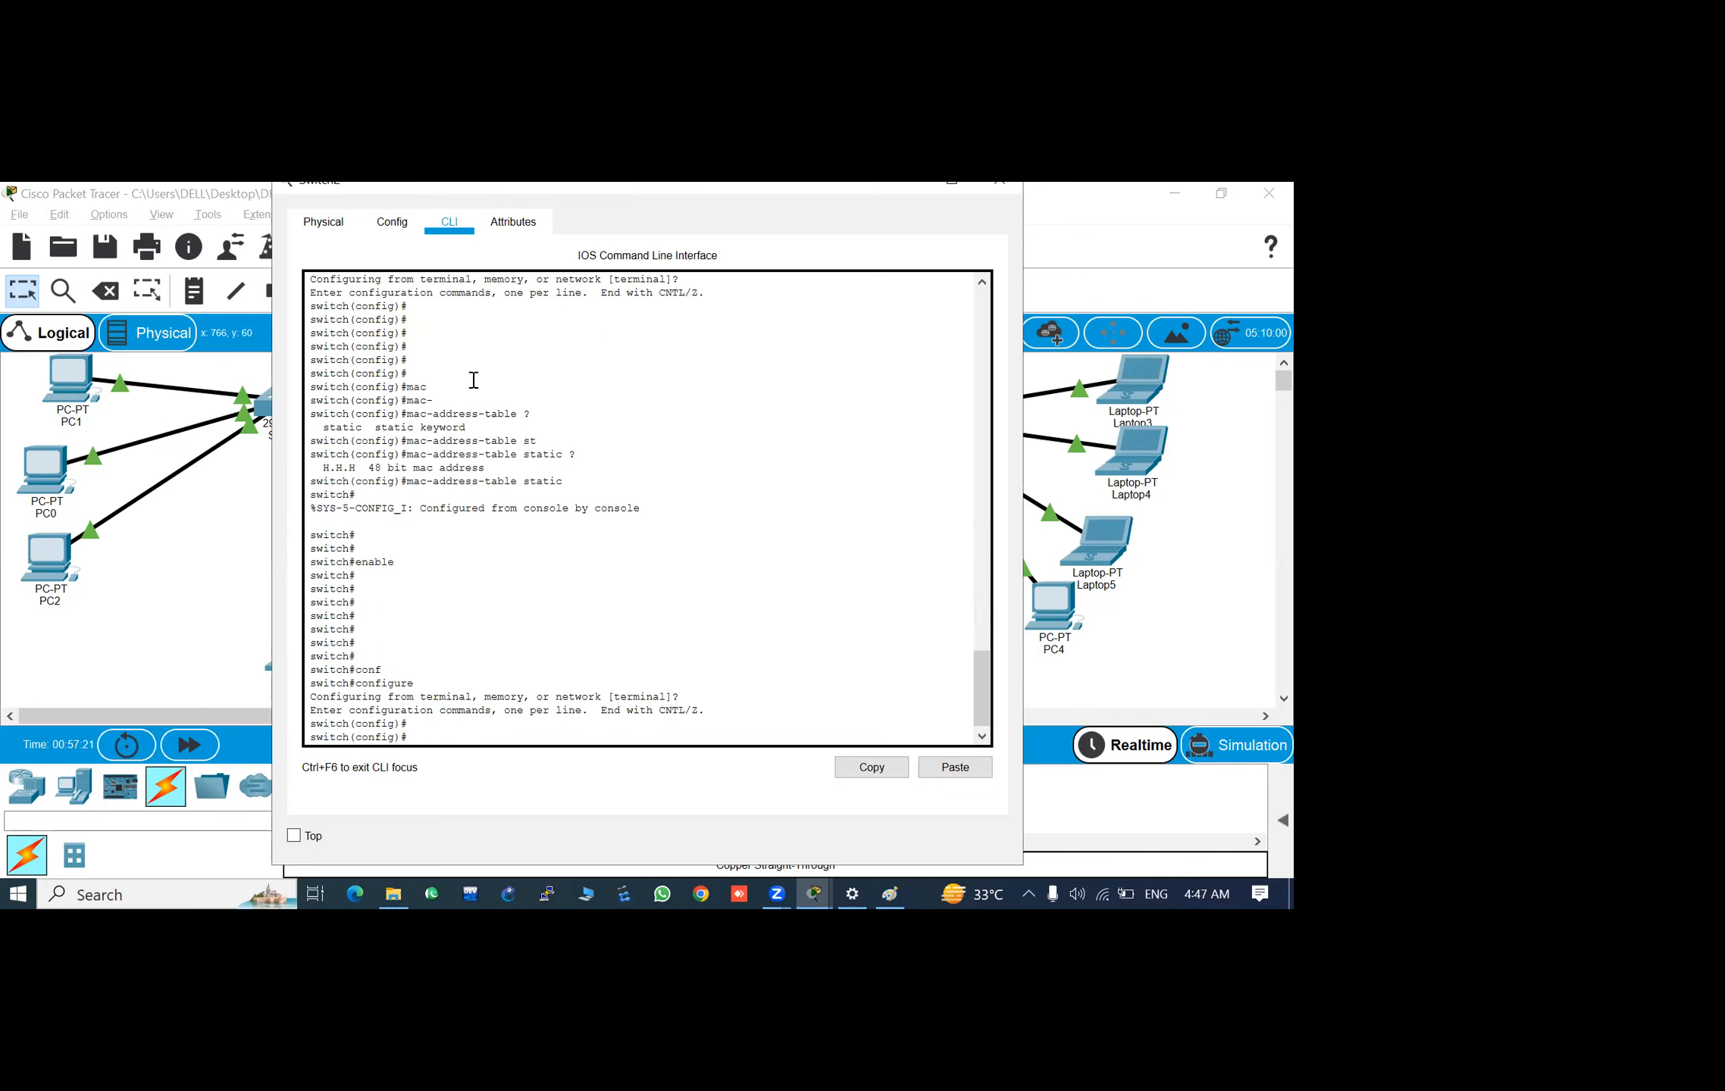
key(Return)
key(Return)
key(Return)
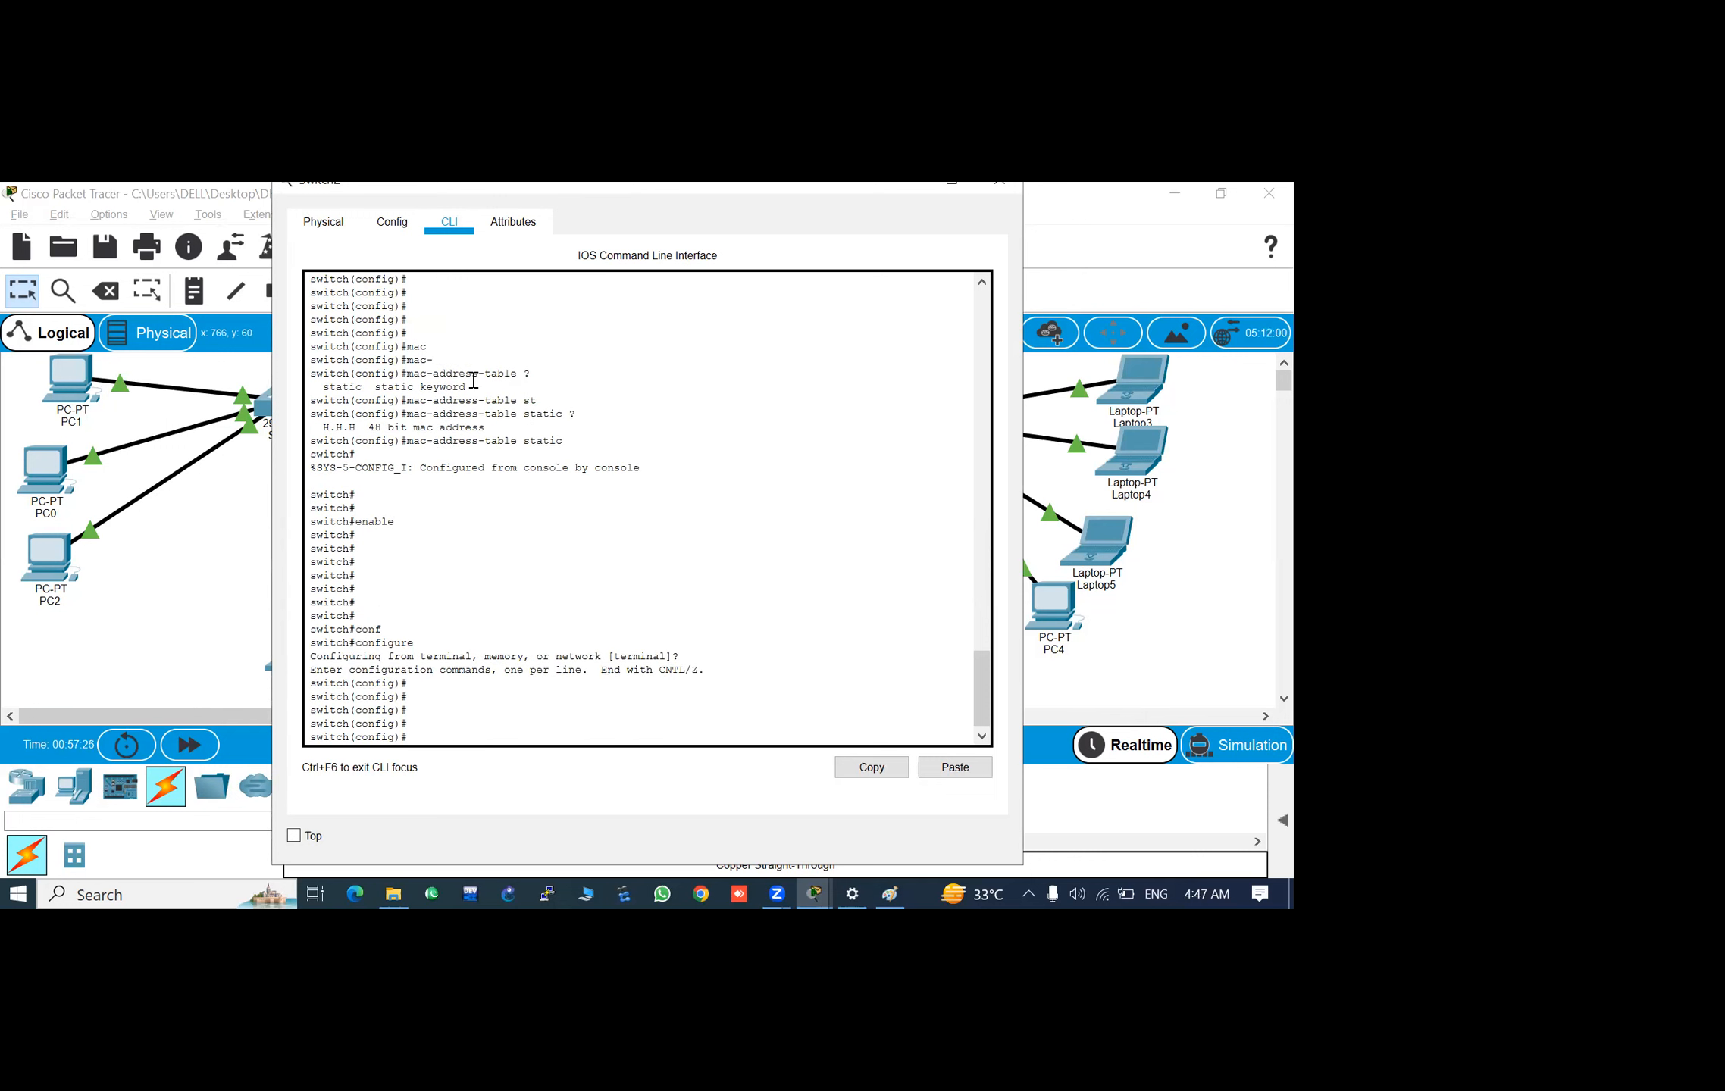
- Try to run mac-address-table static with the copied MAC address pasted in
text(mac)
key(Tab)
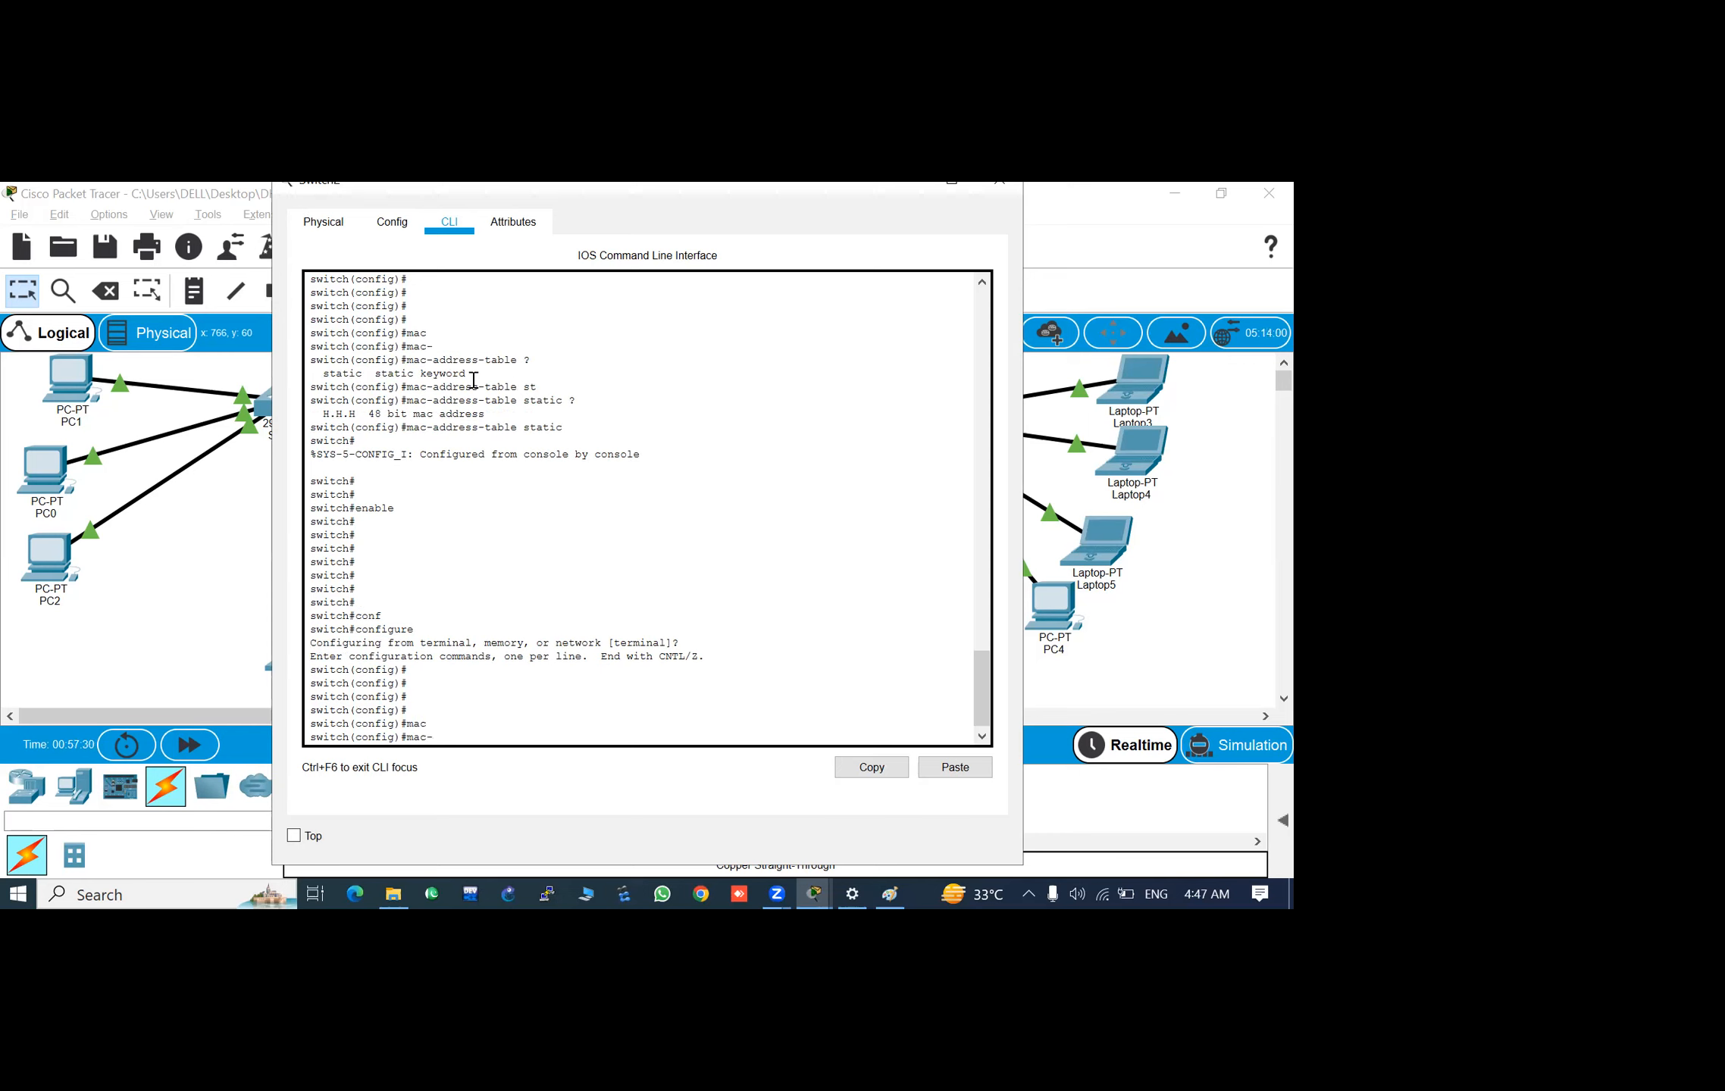
key(Tab)
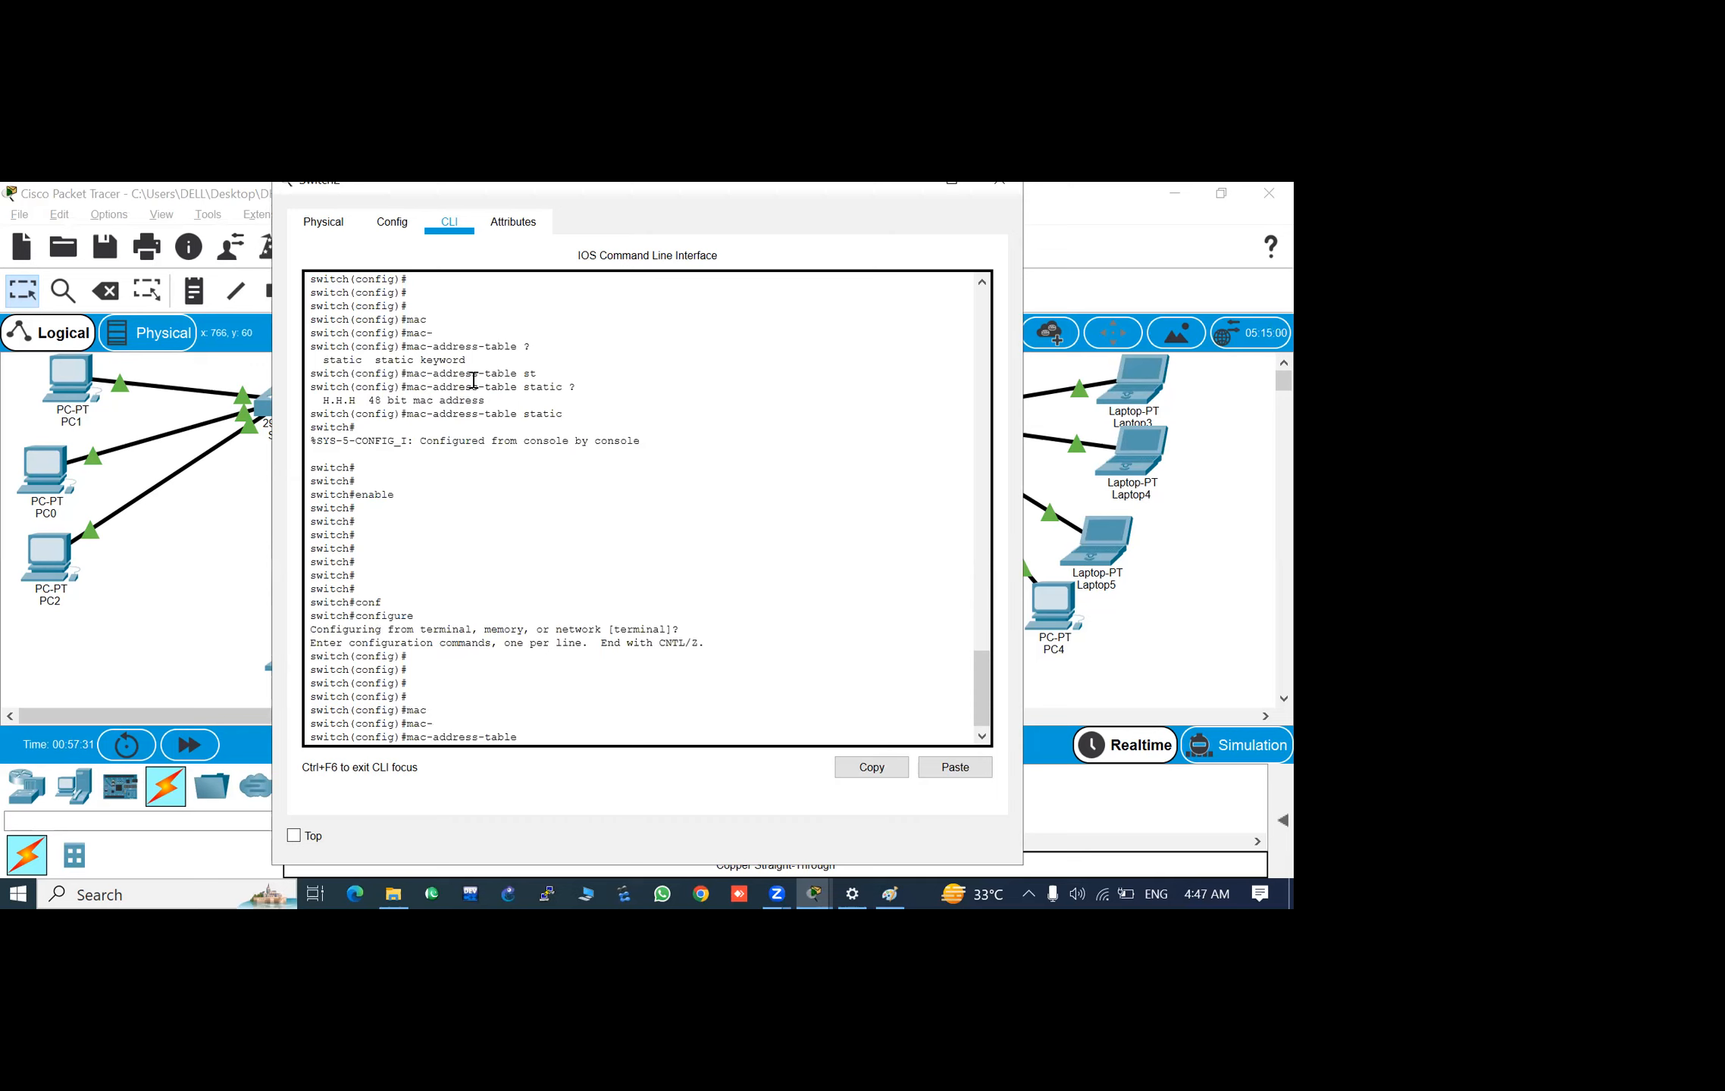
text(st)
key(Tab)
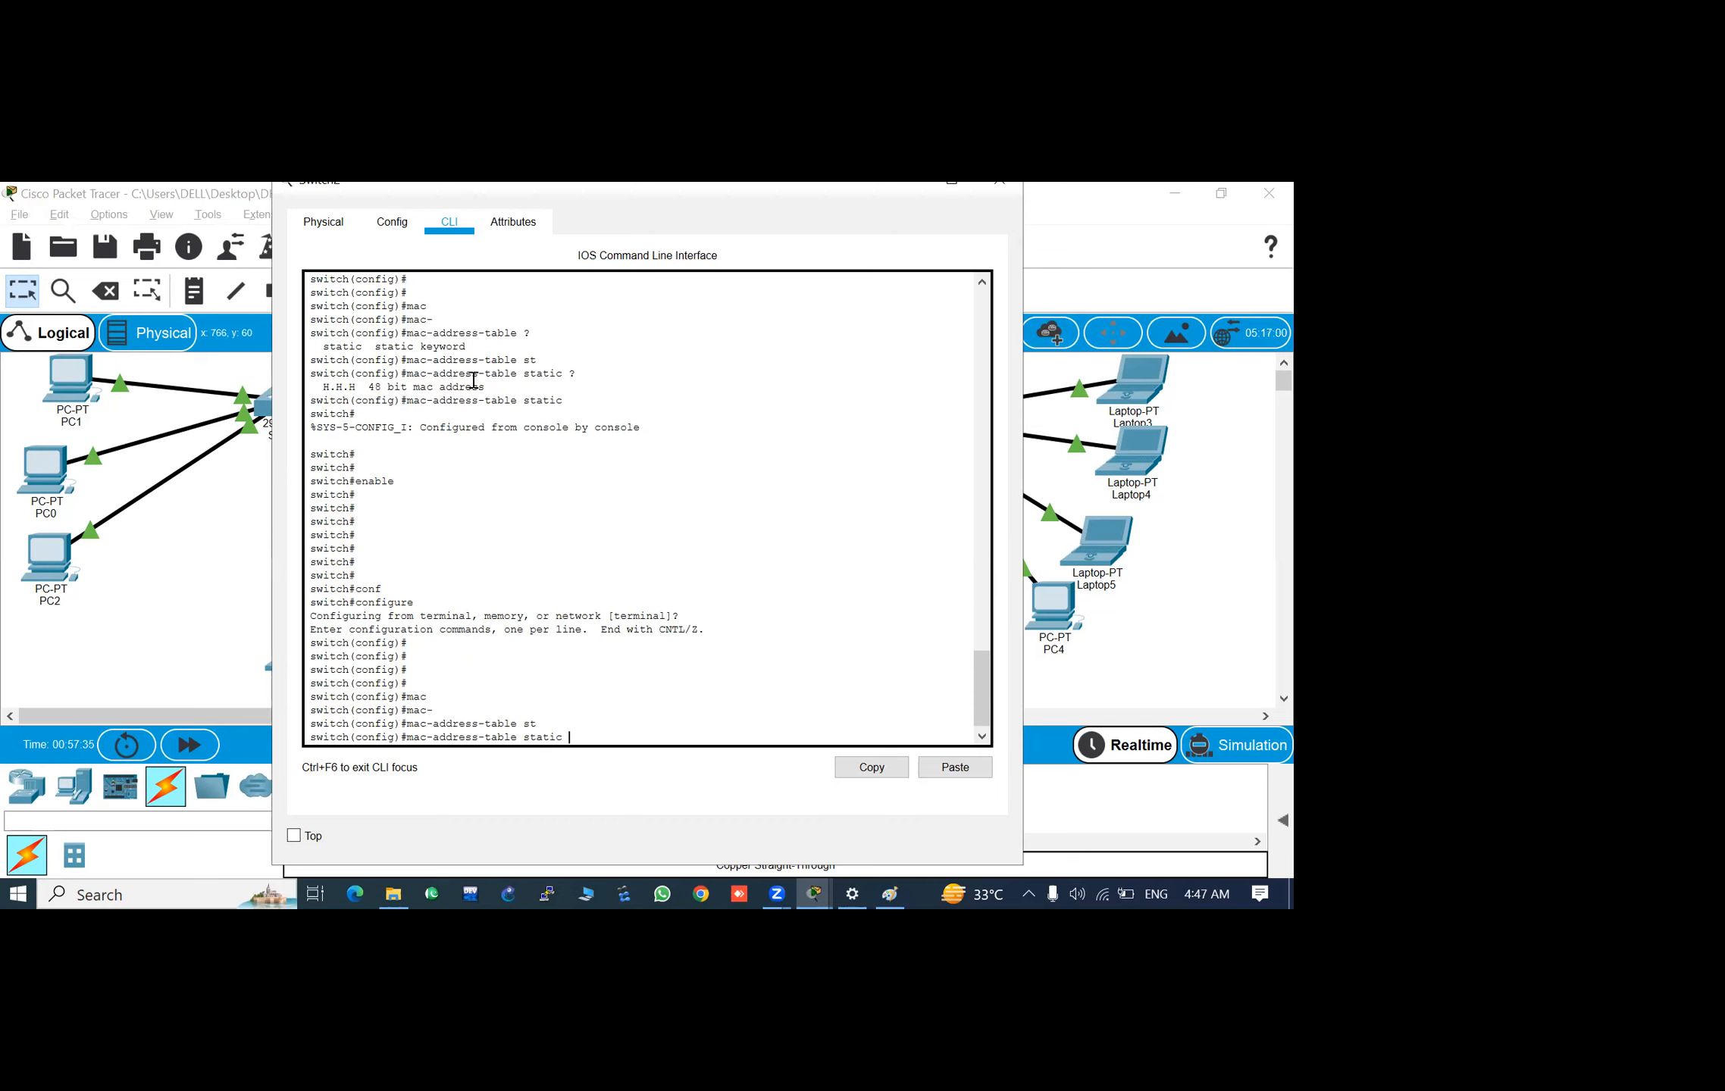
right_click(475, 385)
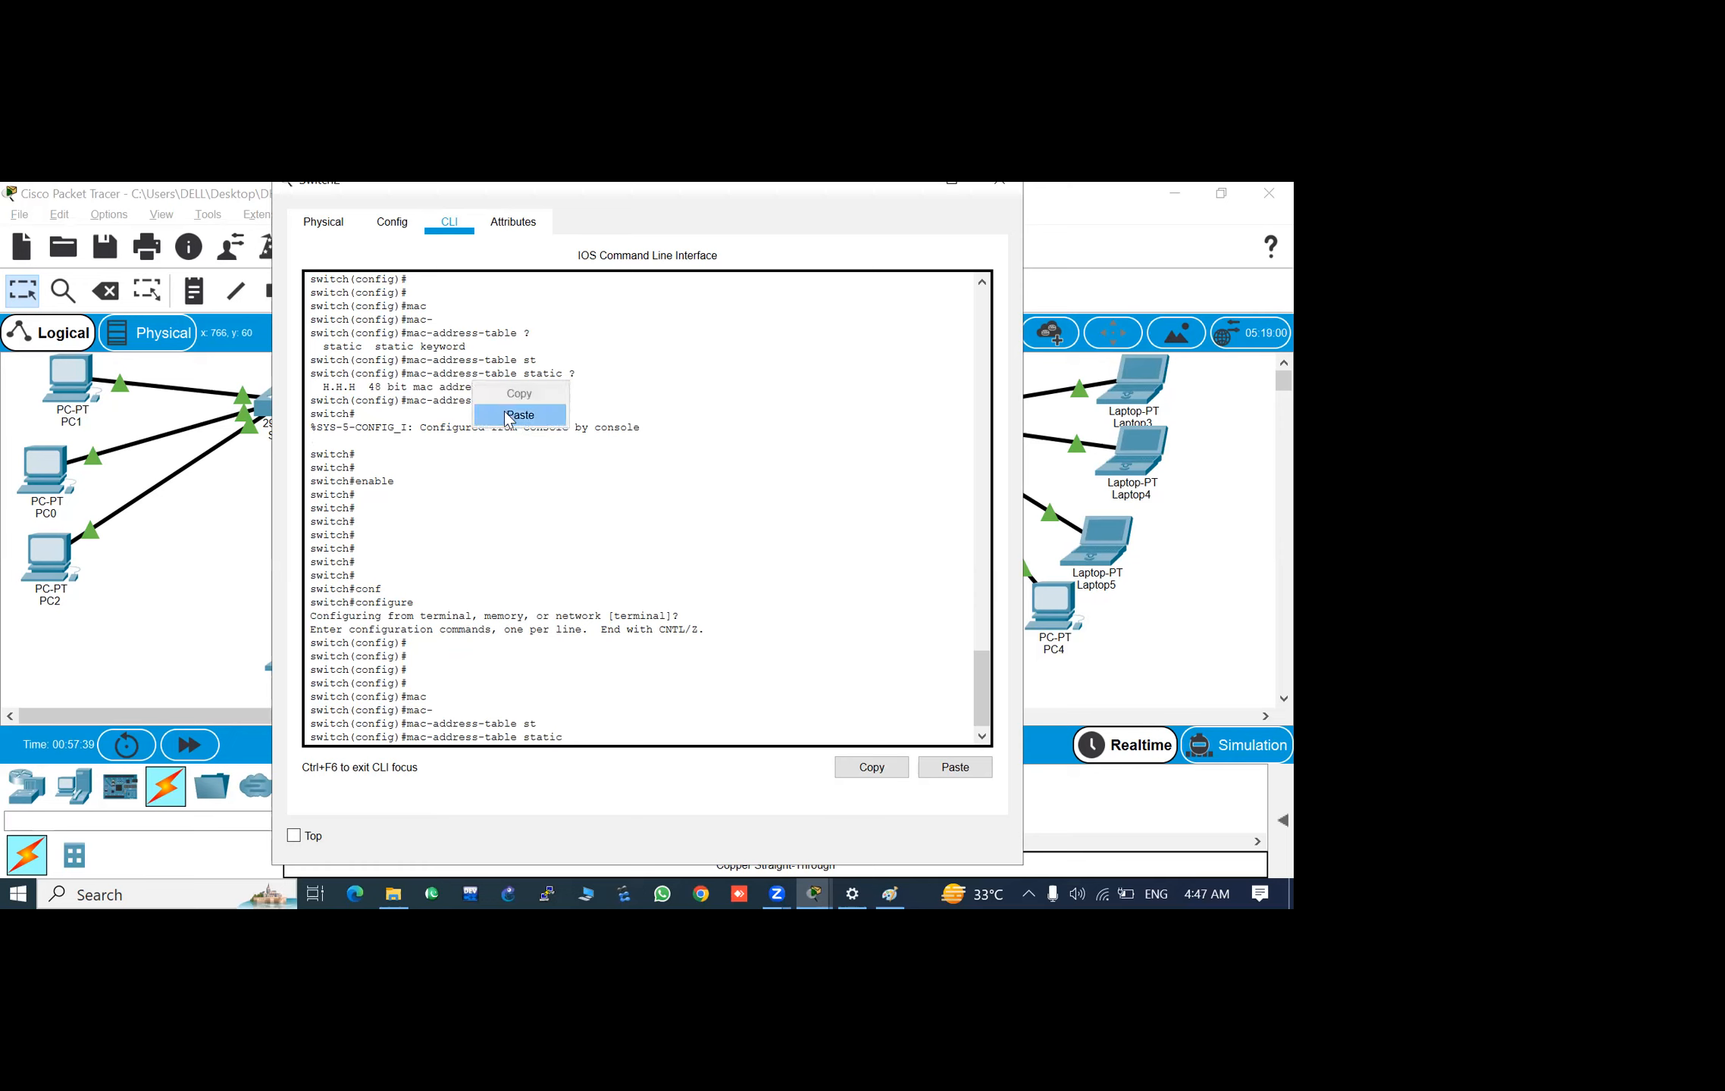
click(506, 413)
key(Return)
key(Return)
key(Return)
key(Return)
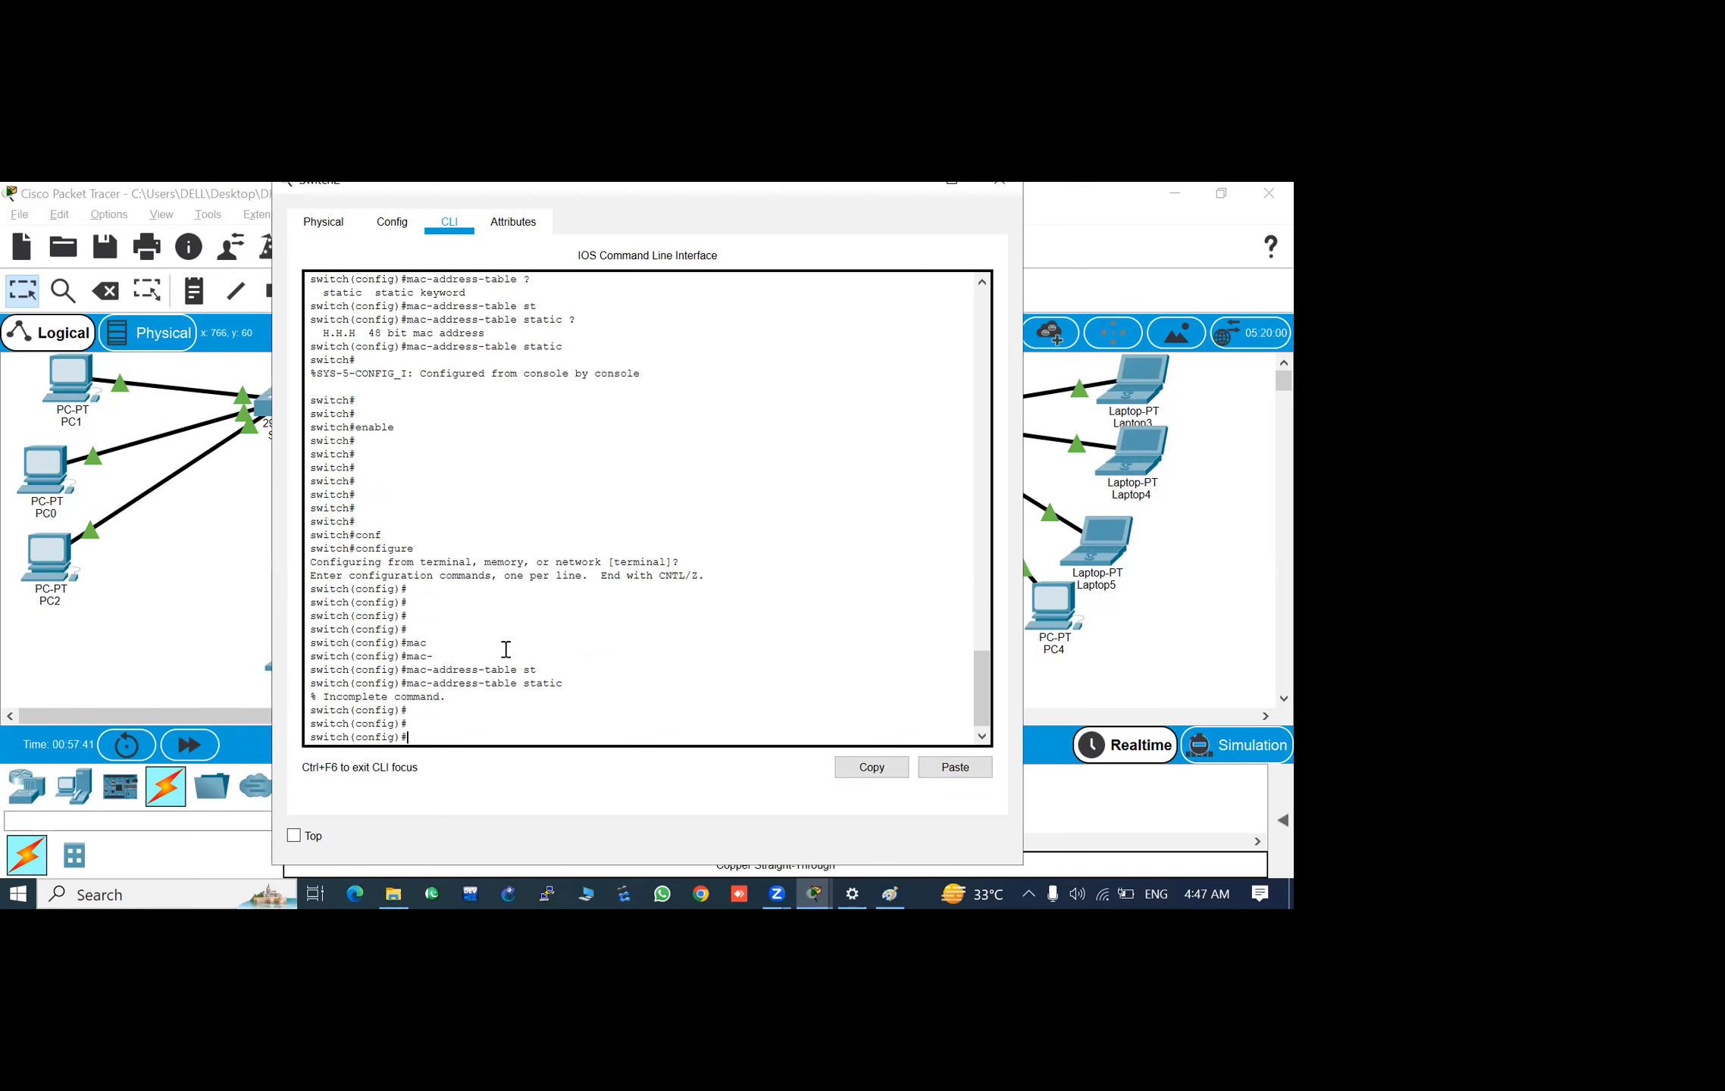
- Recall the mac-address-table static command and copy the Fa0/5 entry's MAC address 0002.4a98.5ba0 from the earlier table output
key(Up)
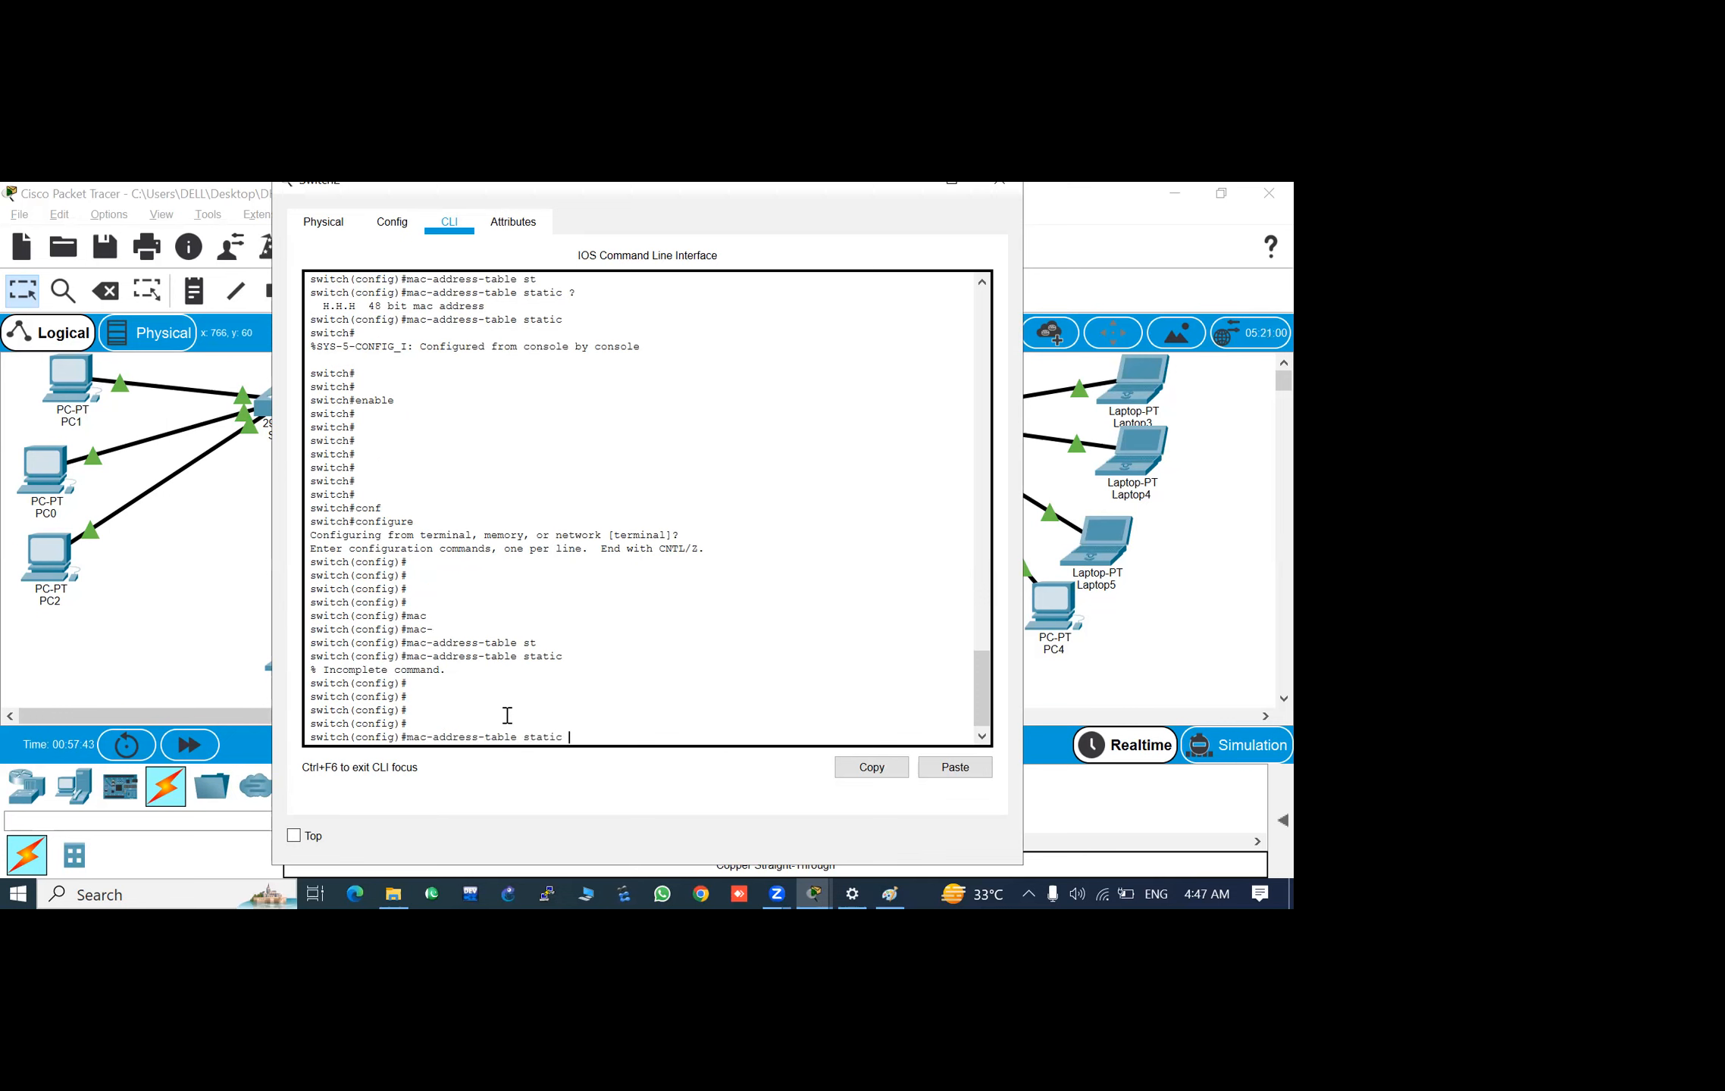
scroll(507, 716, up, 1)
scroll(507, 716, down, 2)
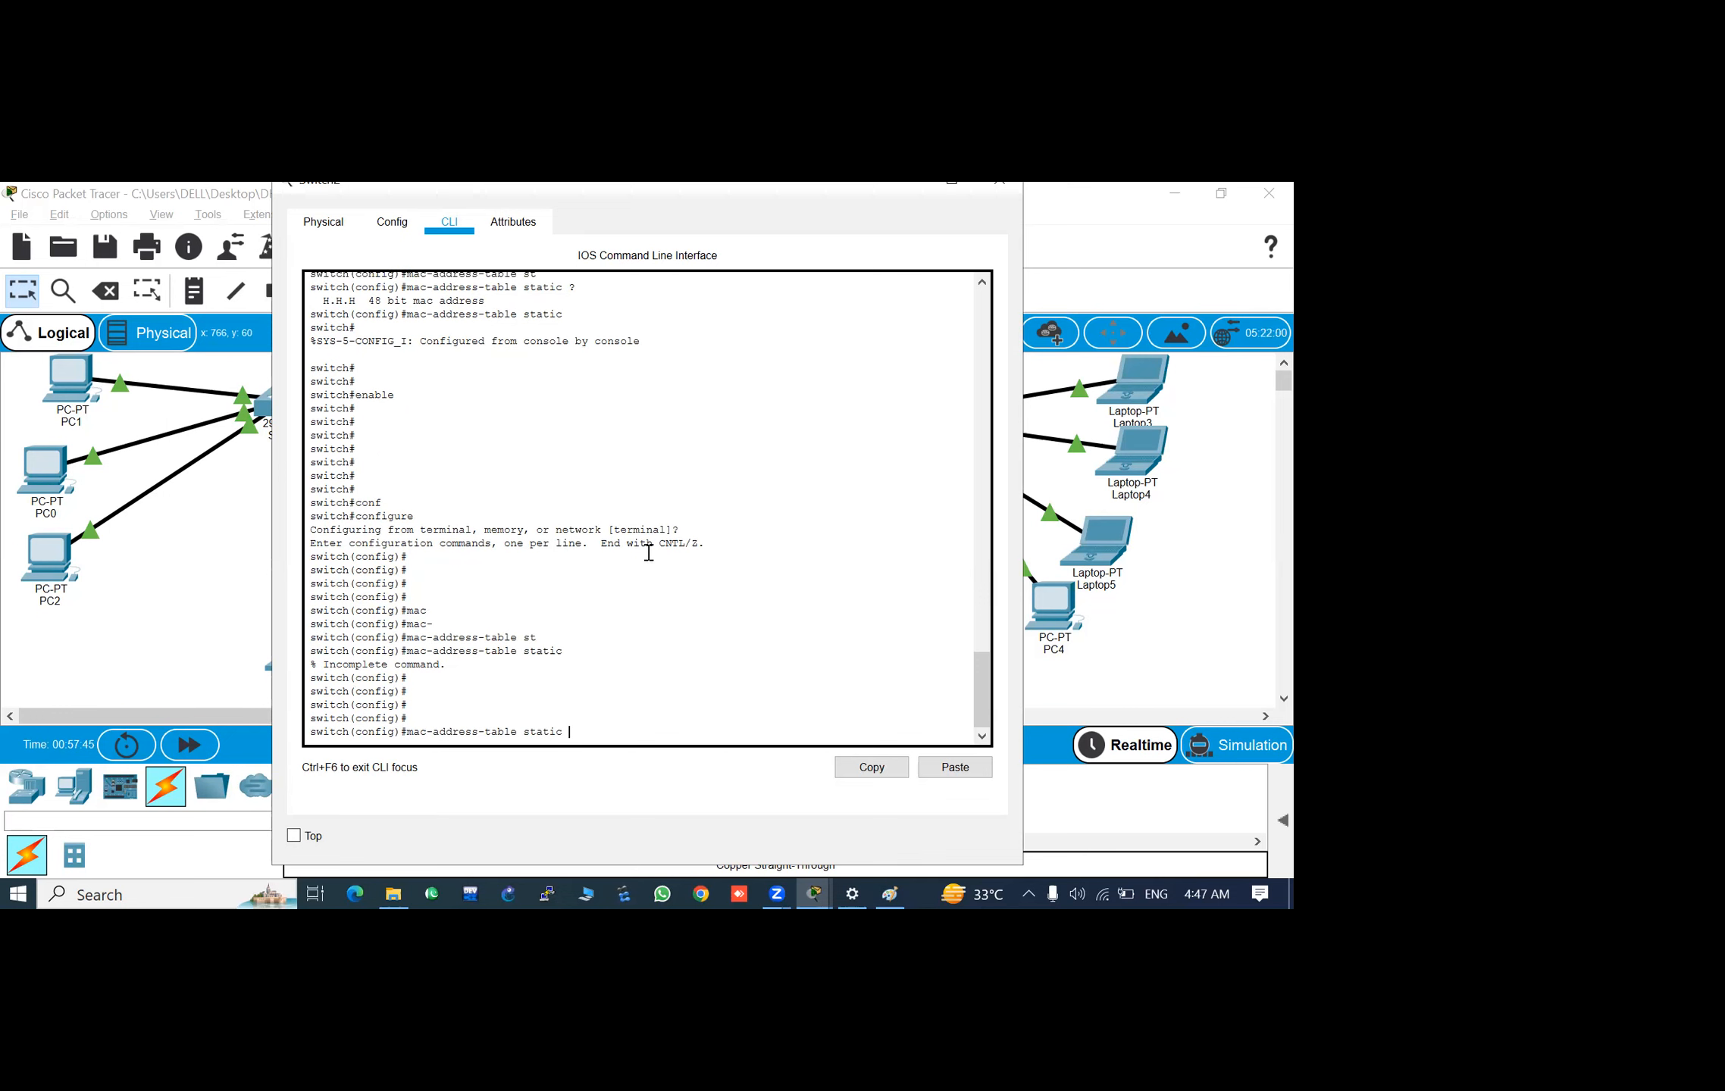
scroll(596, 534, up, 1)
scroll(597, 534, down, 1)
scroll(629, 431, up, 10)
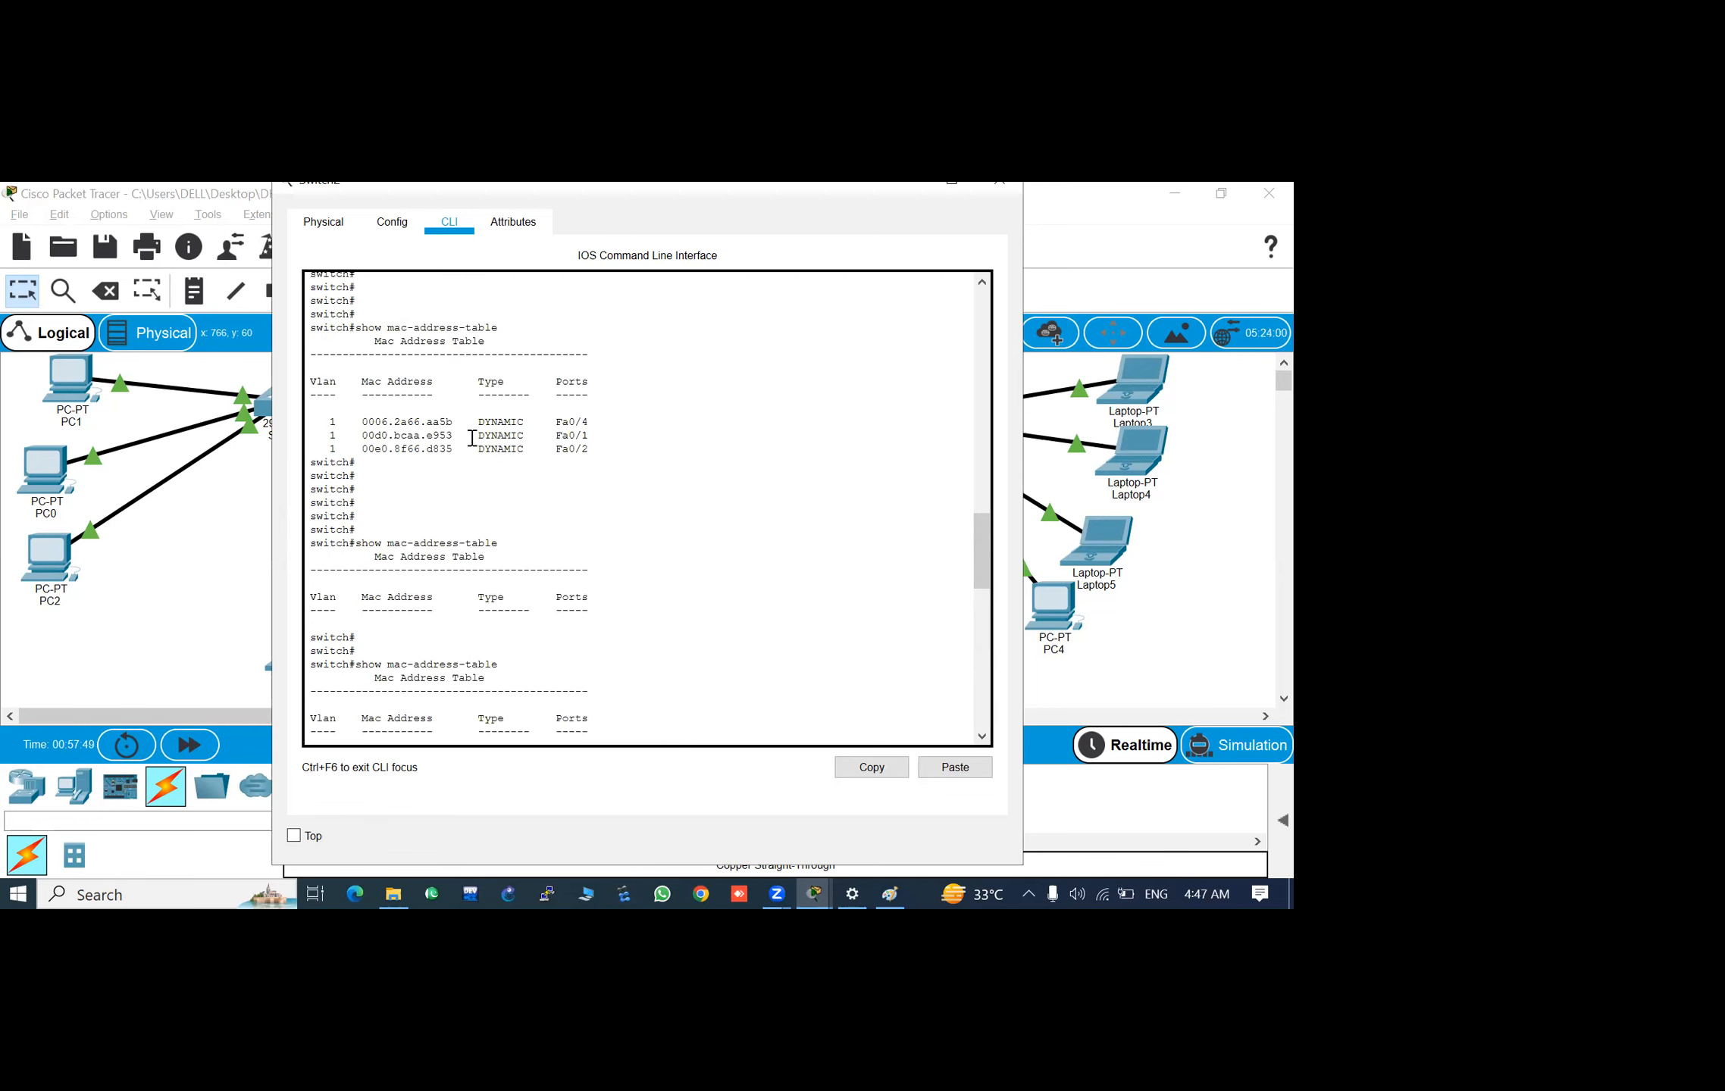
scroll(470, 438, up, 7)
drag(460, 437, 361, 440)
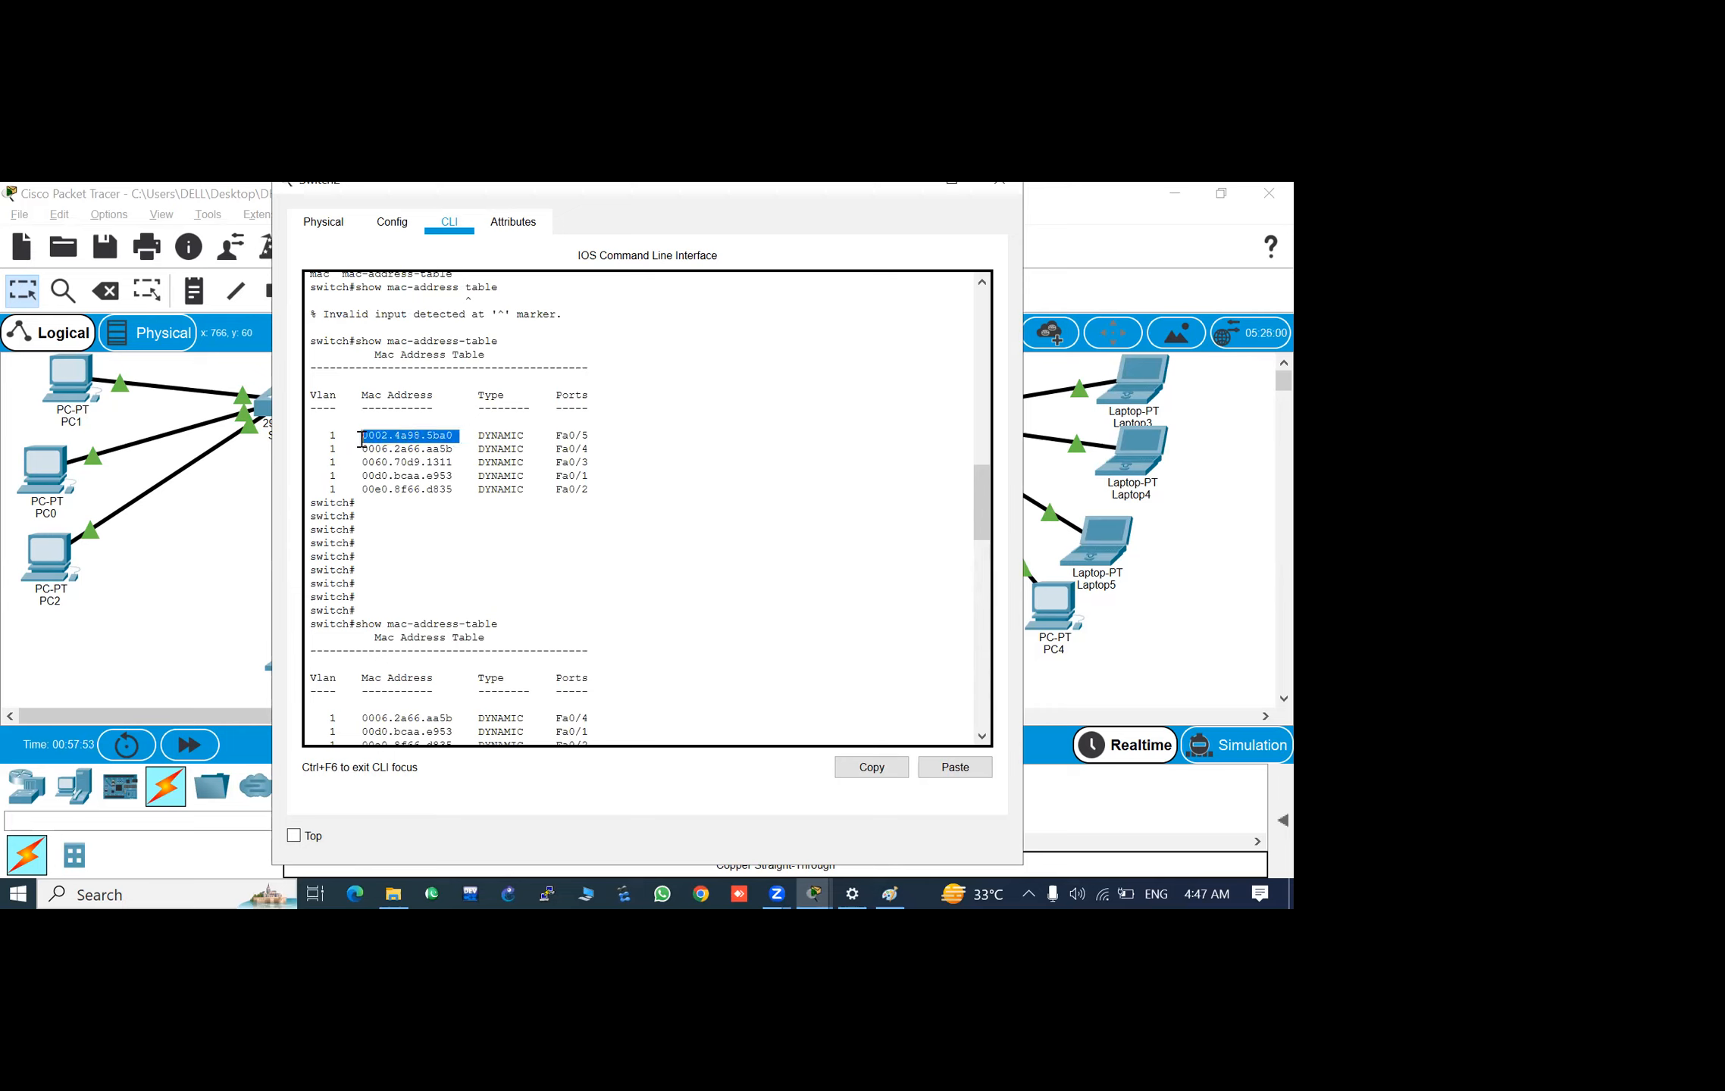
right_click(361, 440)
click(402, 451)
- Paste the copied MAC address 0002.4a98.5ba0 at the end of the pending mac-address-table static command
scroll(565, 495, down, 20)
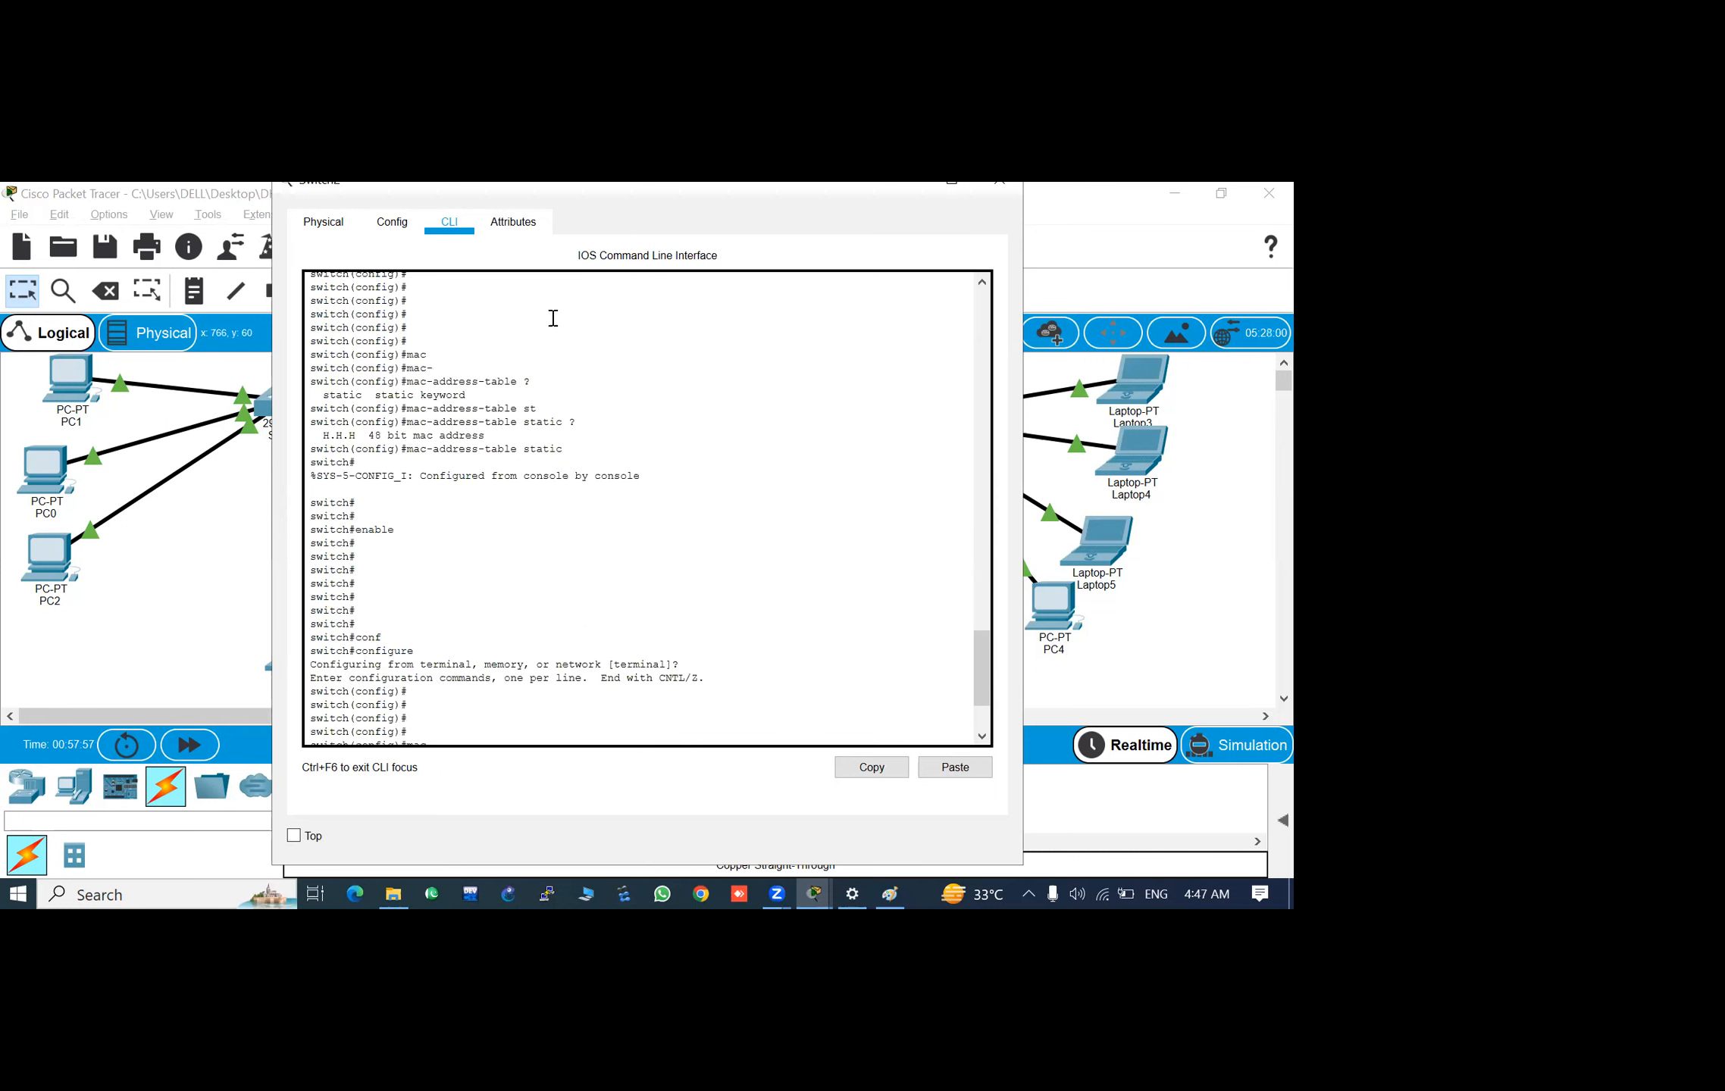
scroll(496, 628, down, 3)
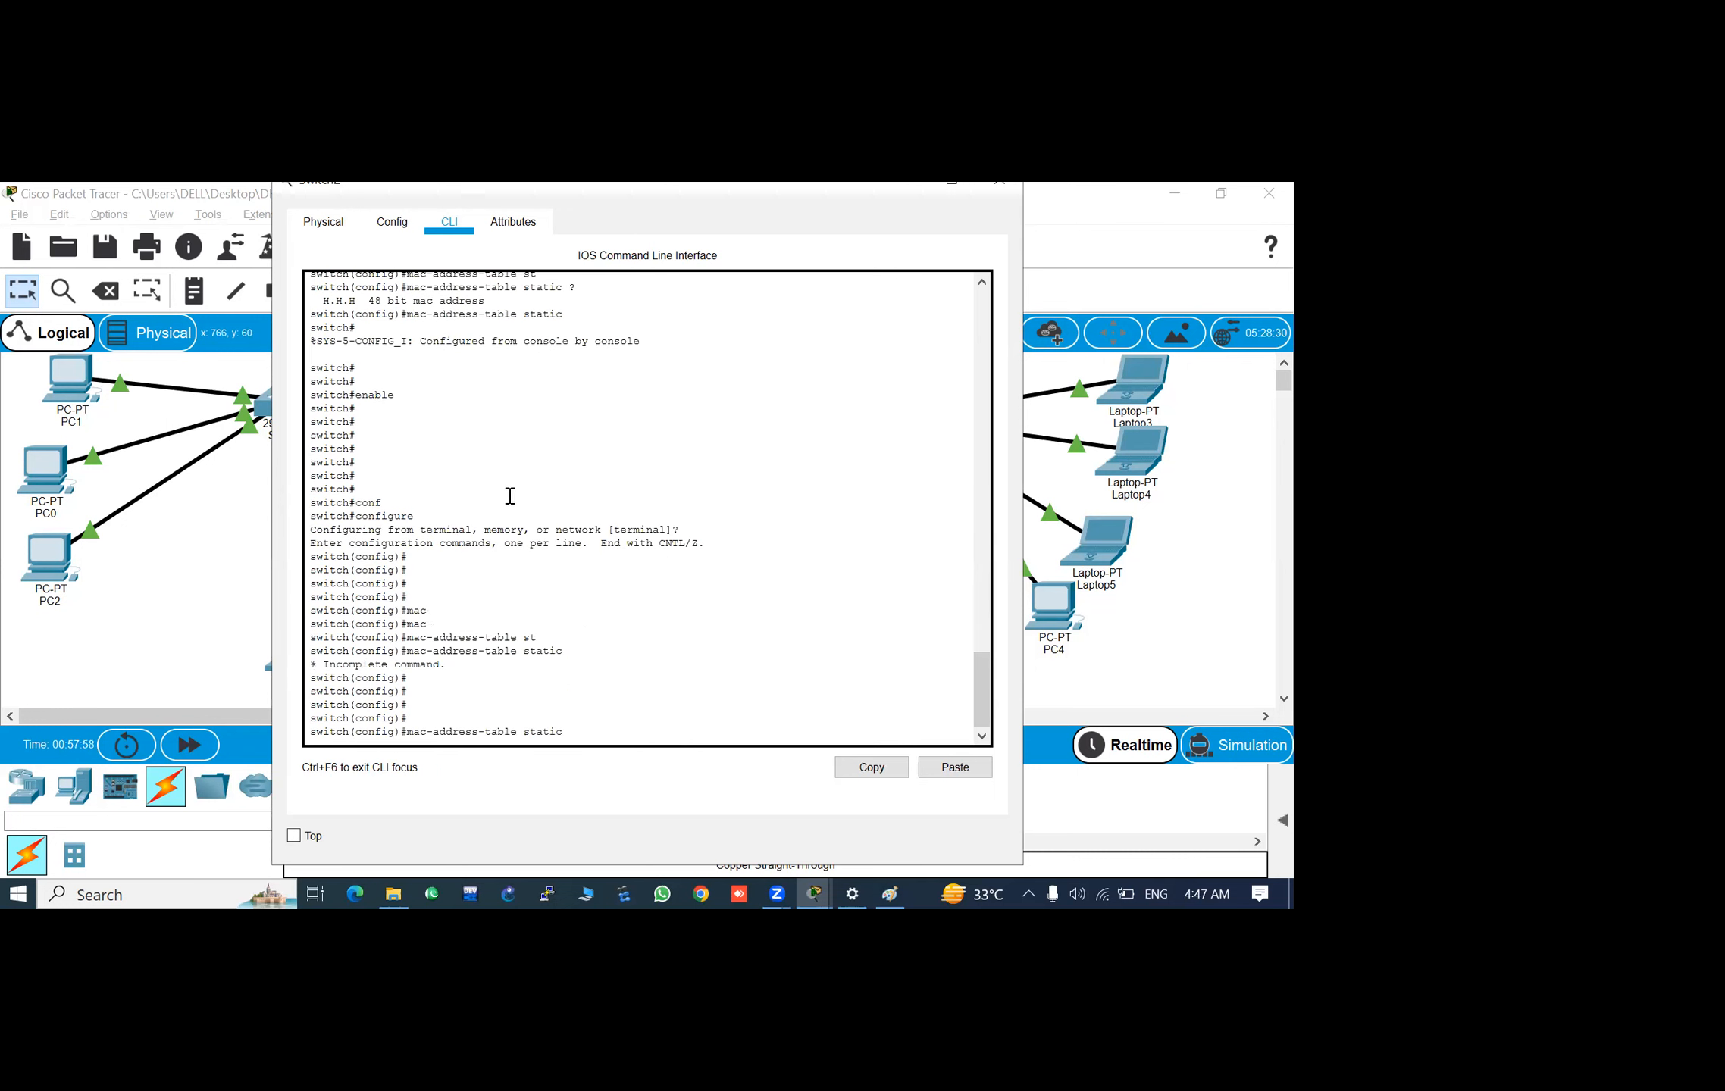
right_click(571, 733)
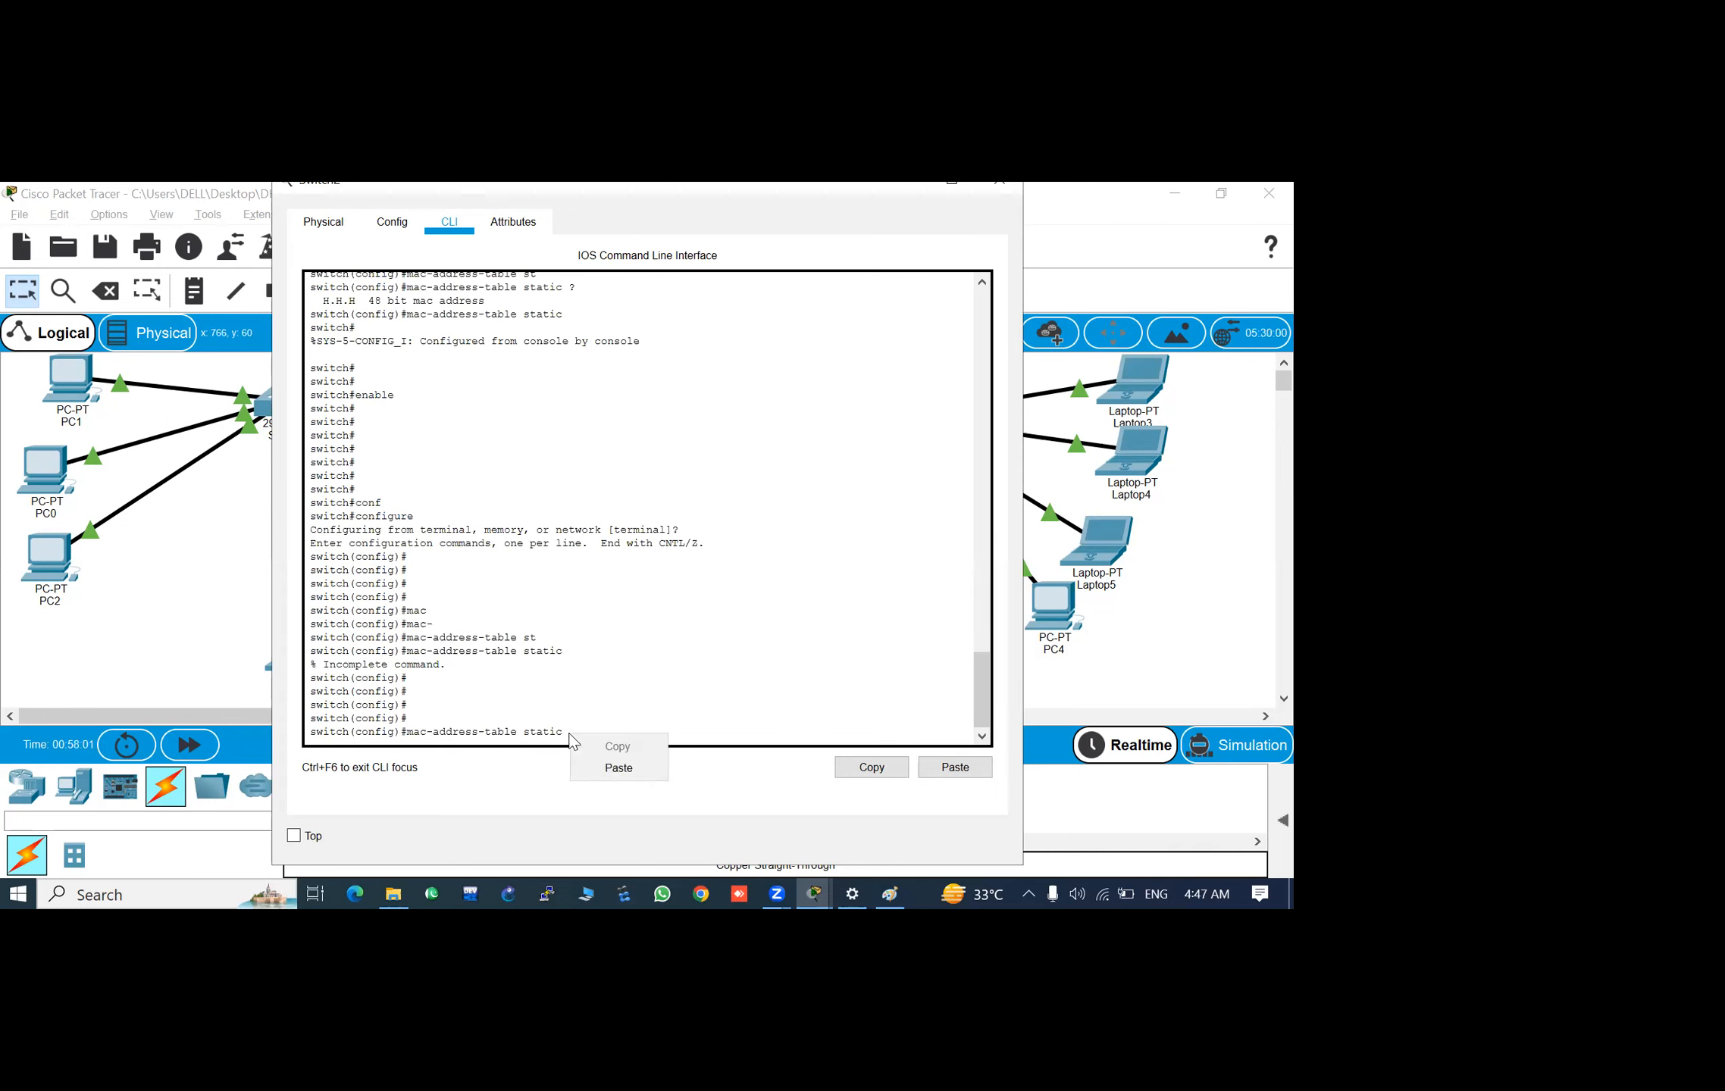
click(619, 768)
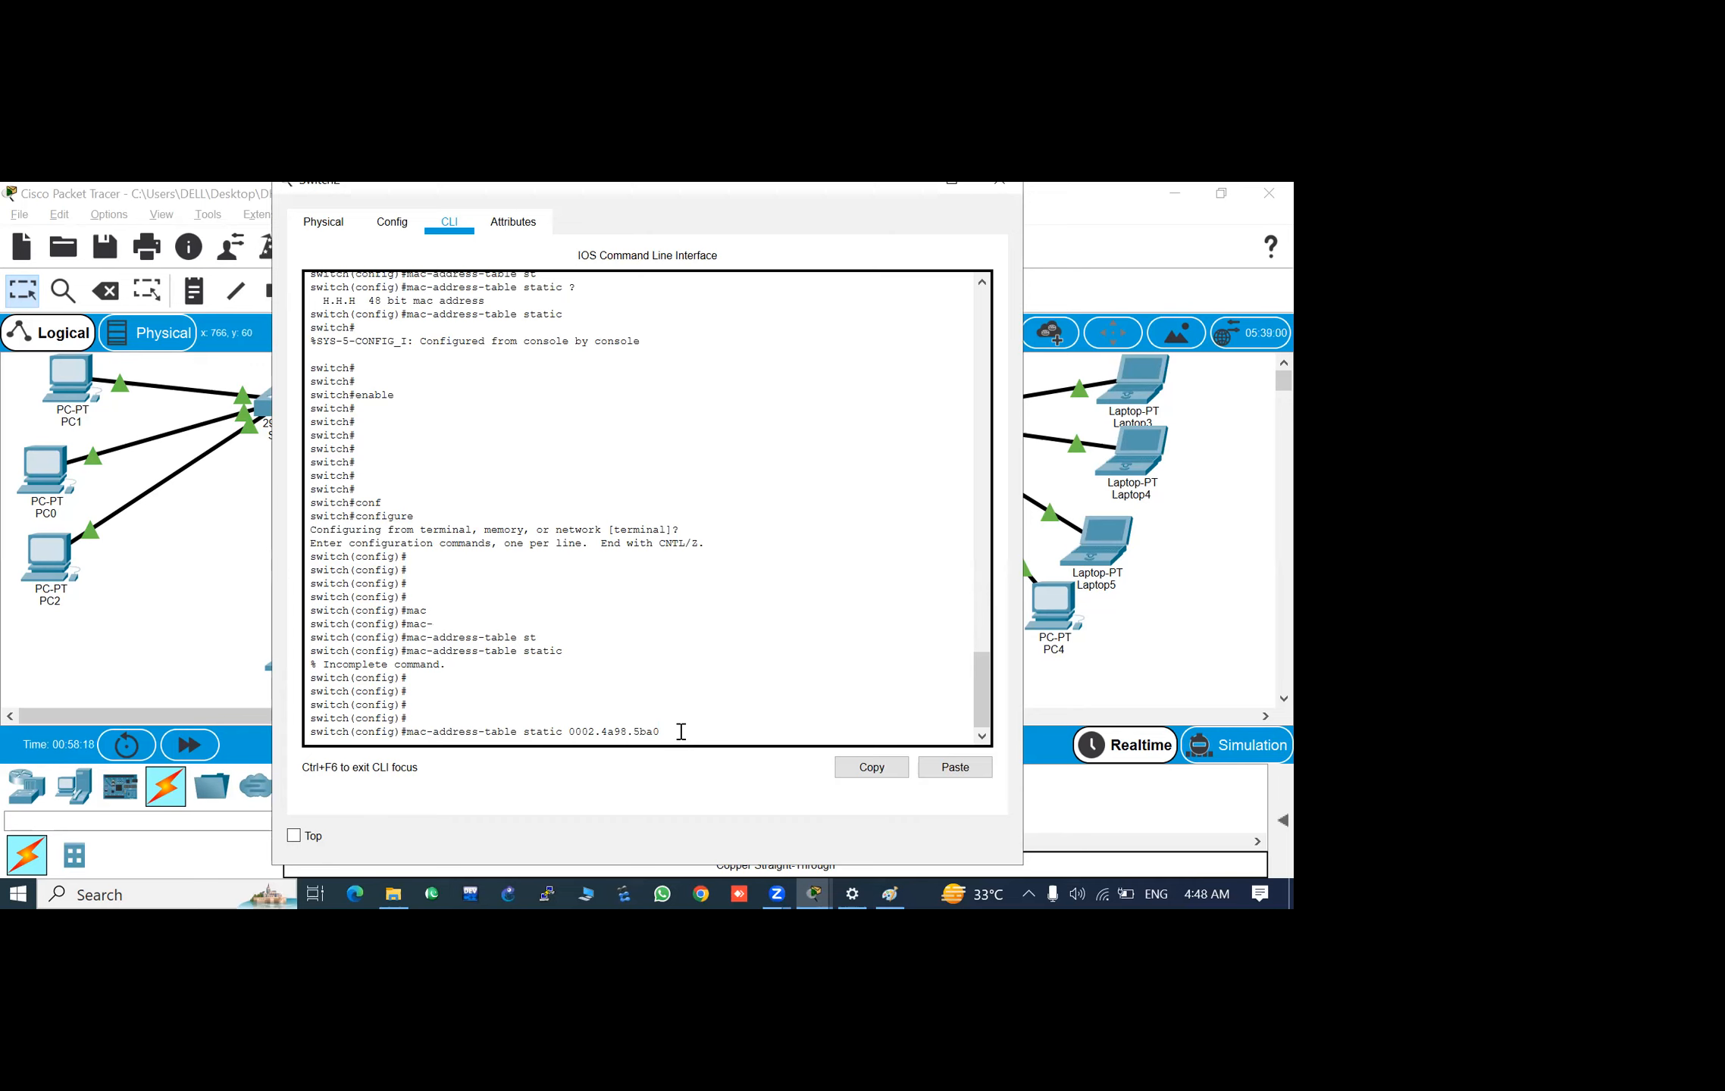
- Review the earlier mac-address-table static help output and highlight the line describing the 48 bit MAC address format
scroll(551, 446, up, 5)
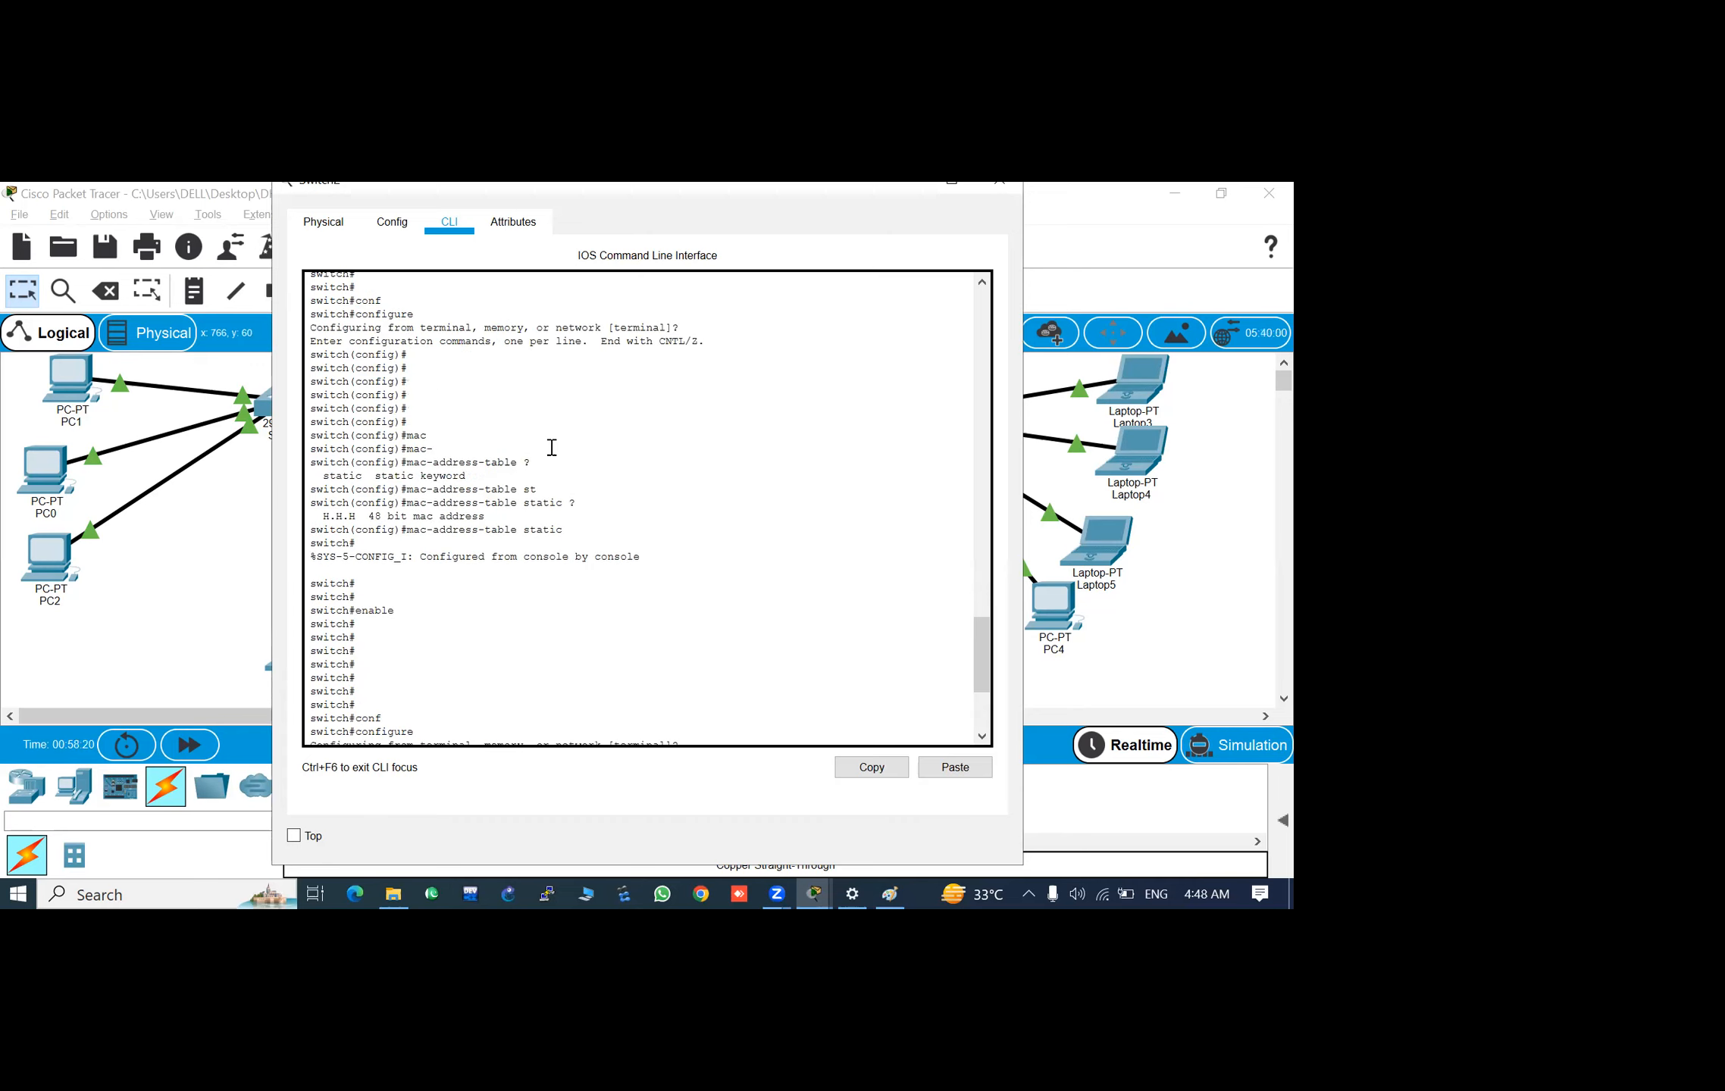
scroll(551, 447, up, 1)
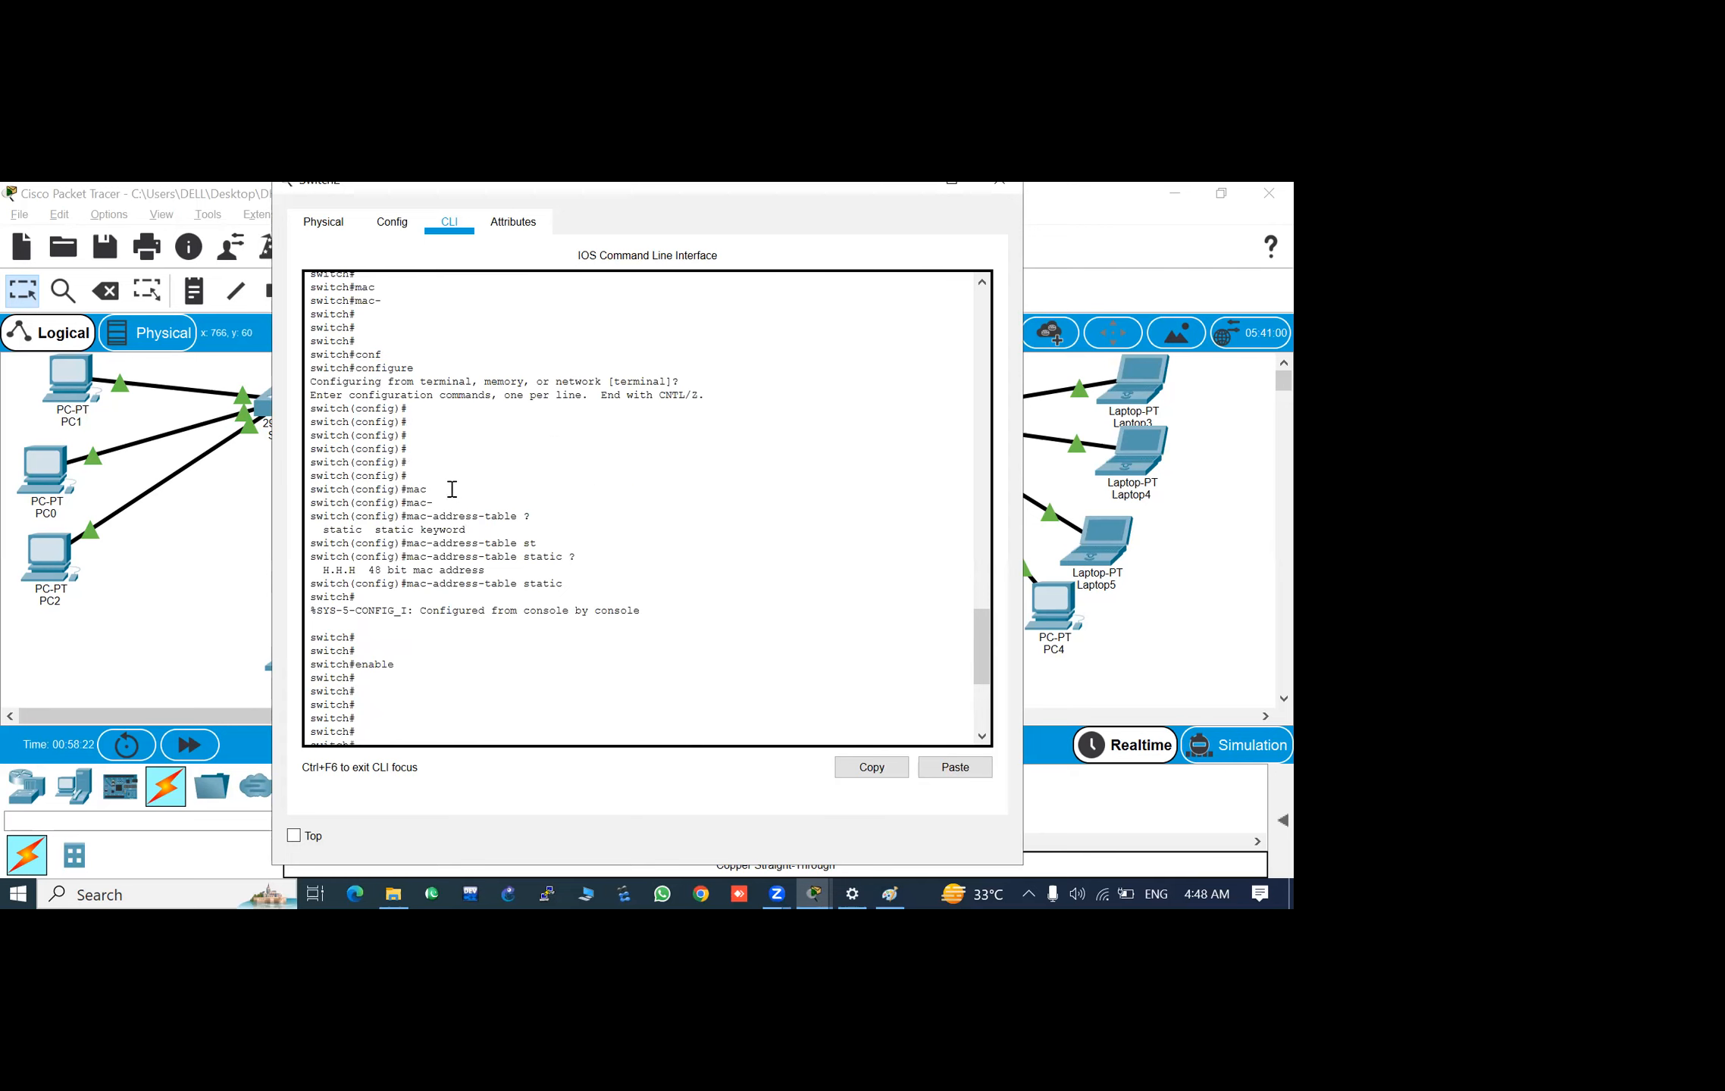
scroll(452, 489, up, 6)
scroll(451, 489, down, 4)
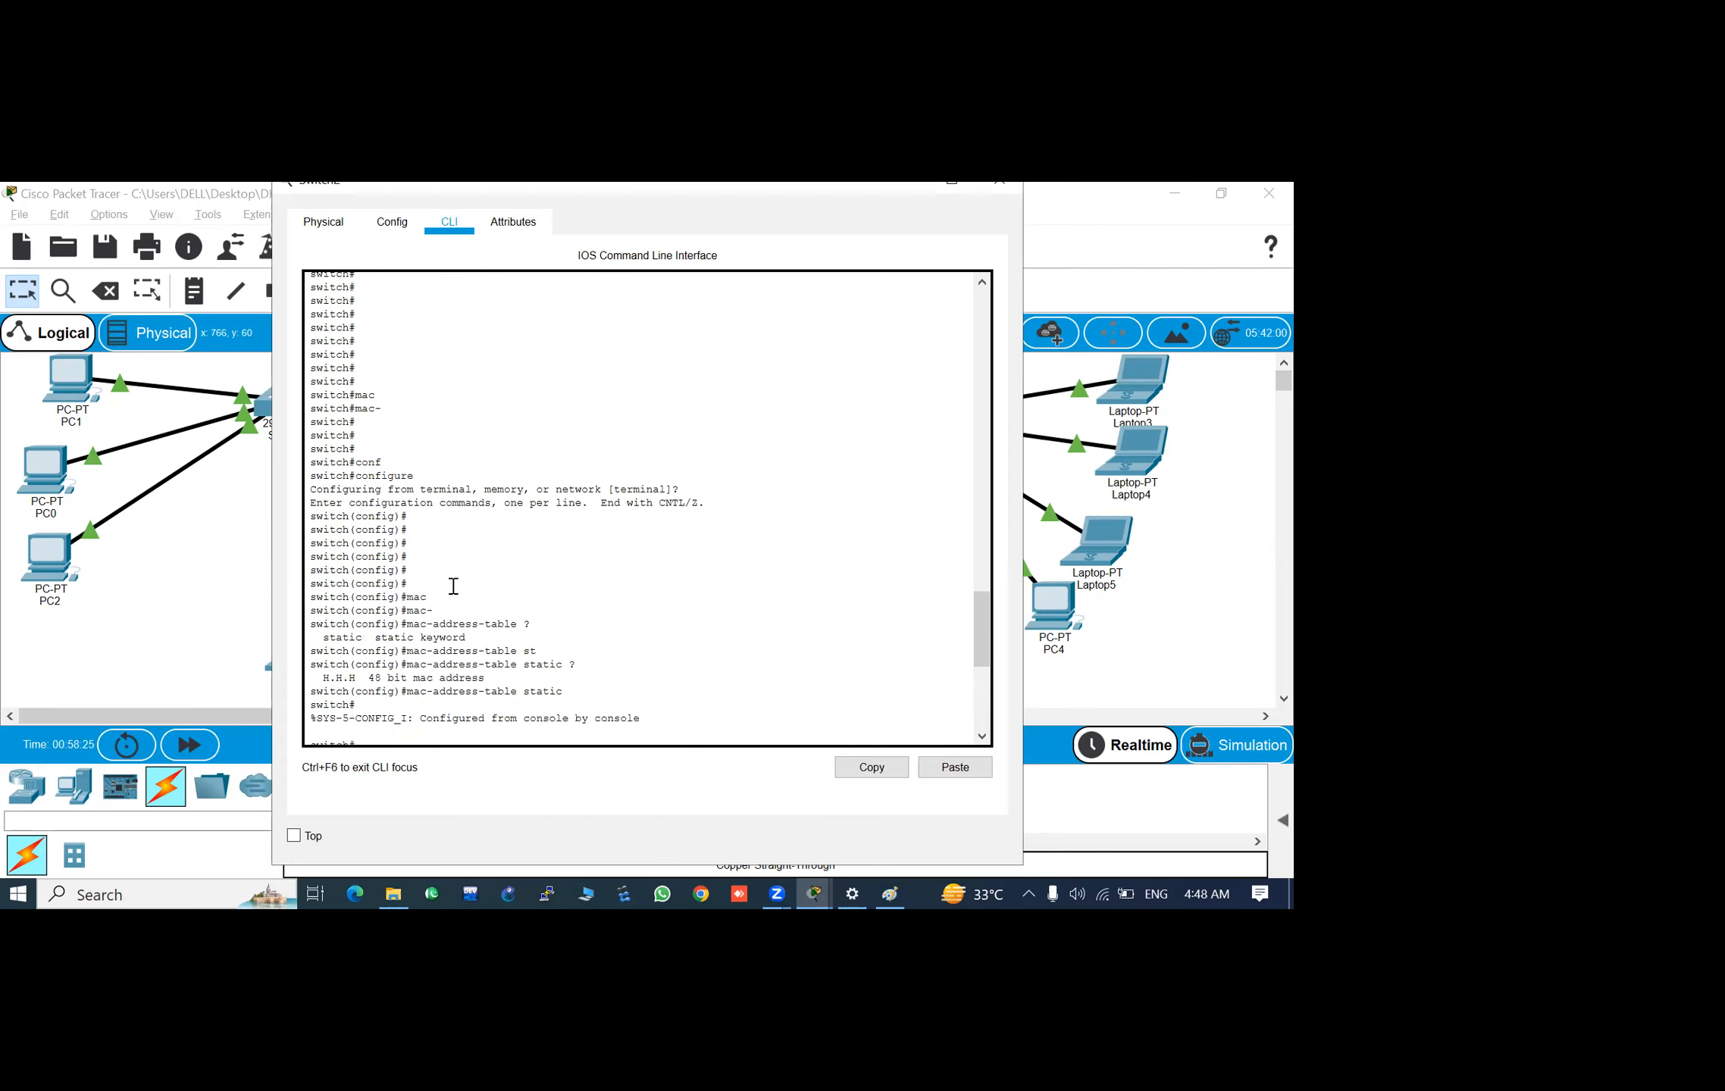
scroll(495, 652, down, 2)
scroll(495, 652, down, 3)
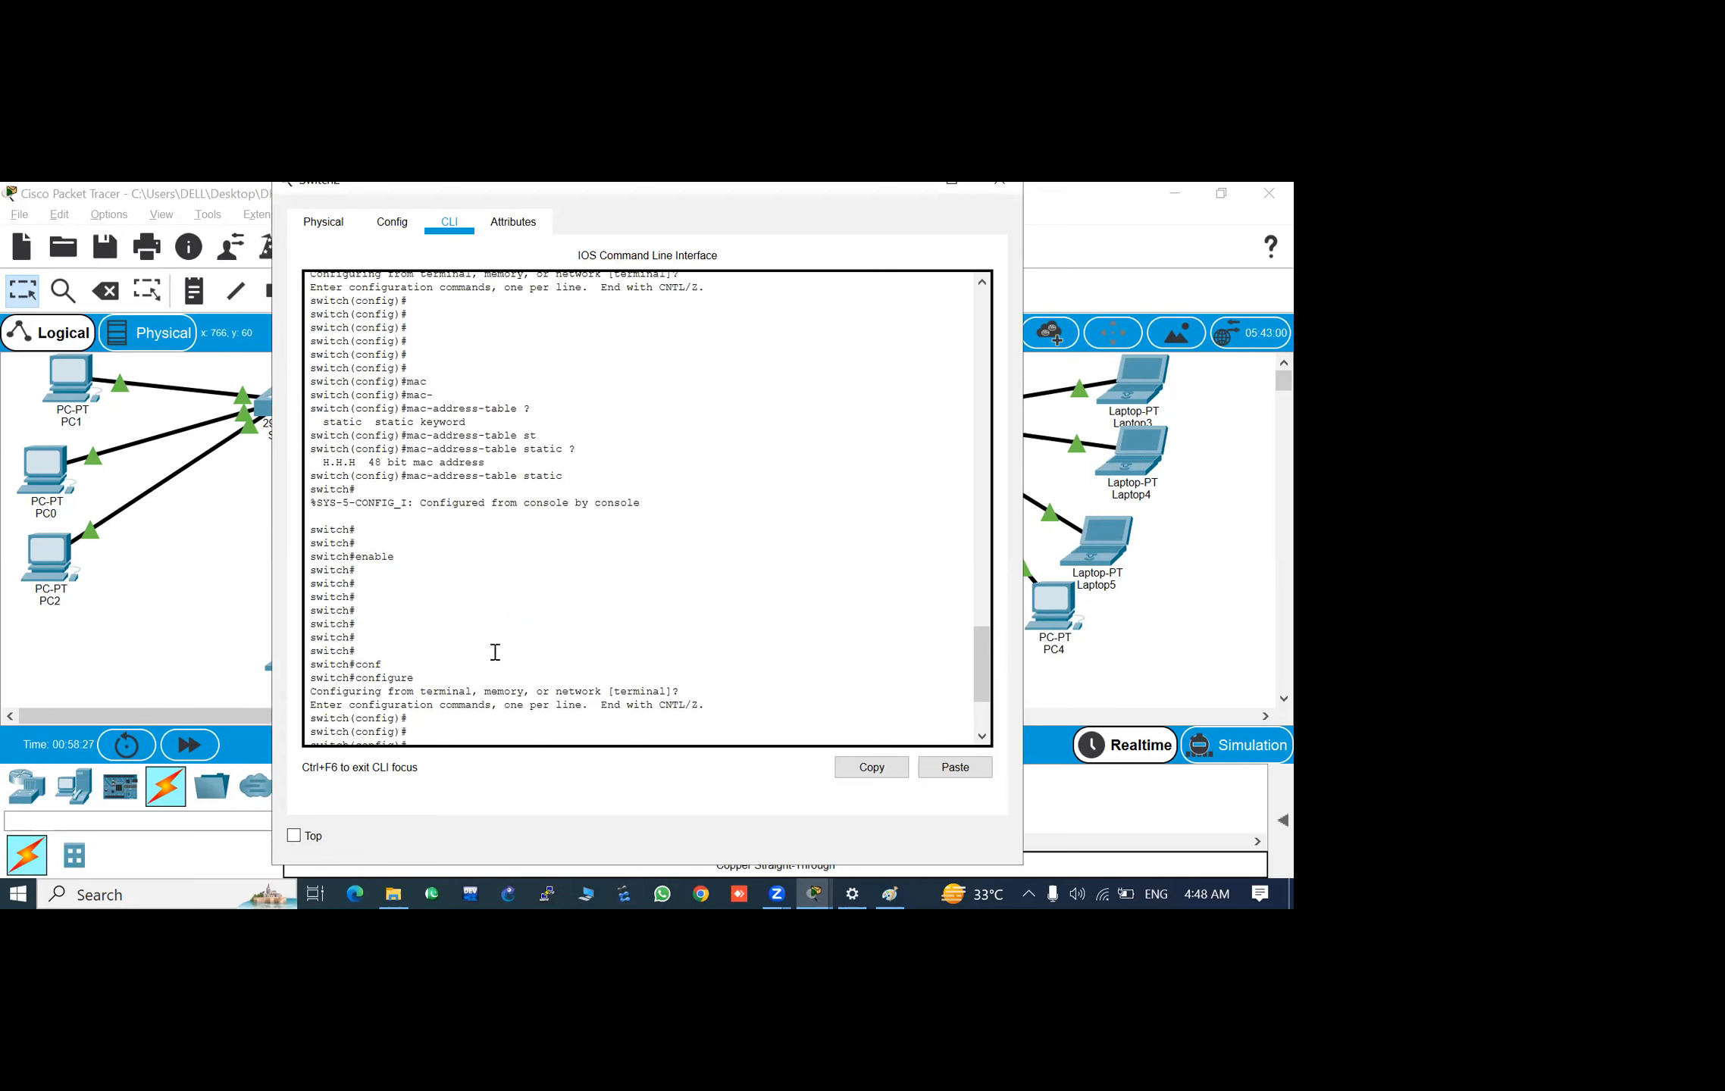
drag(485, 462, 370, 455)
drag(355, 467, 343, 464)
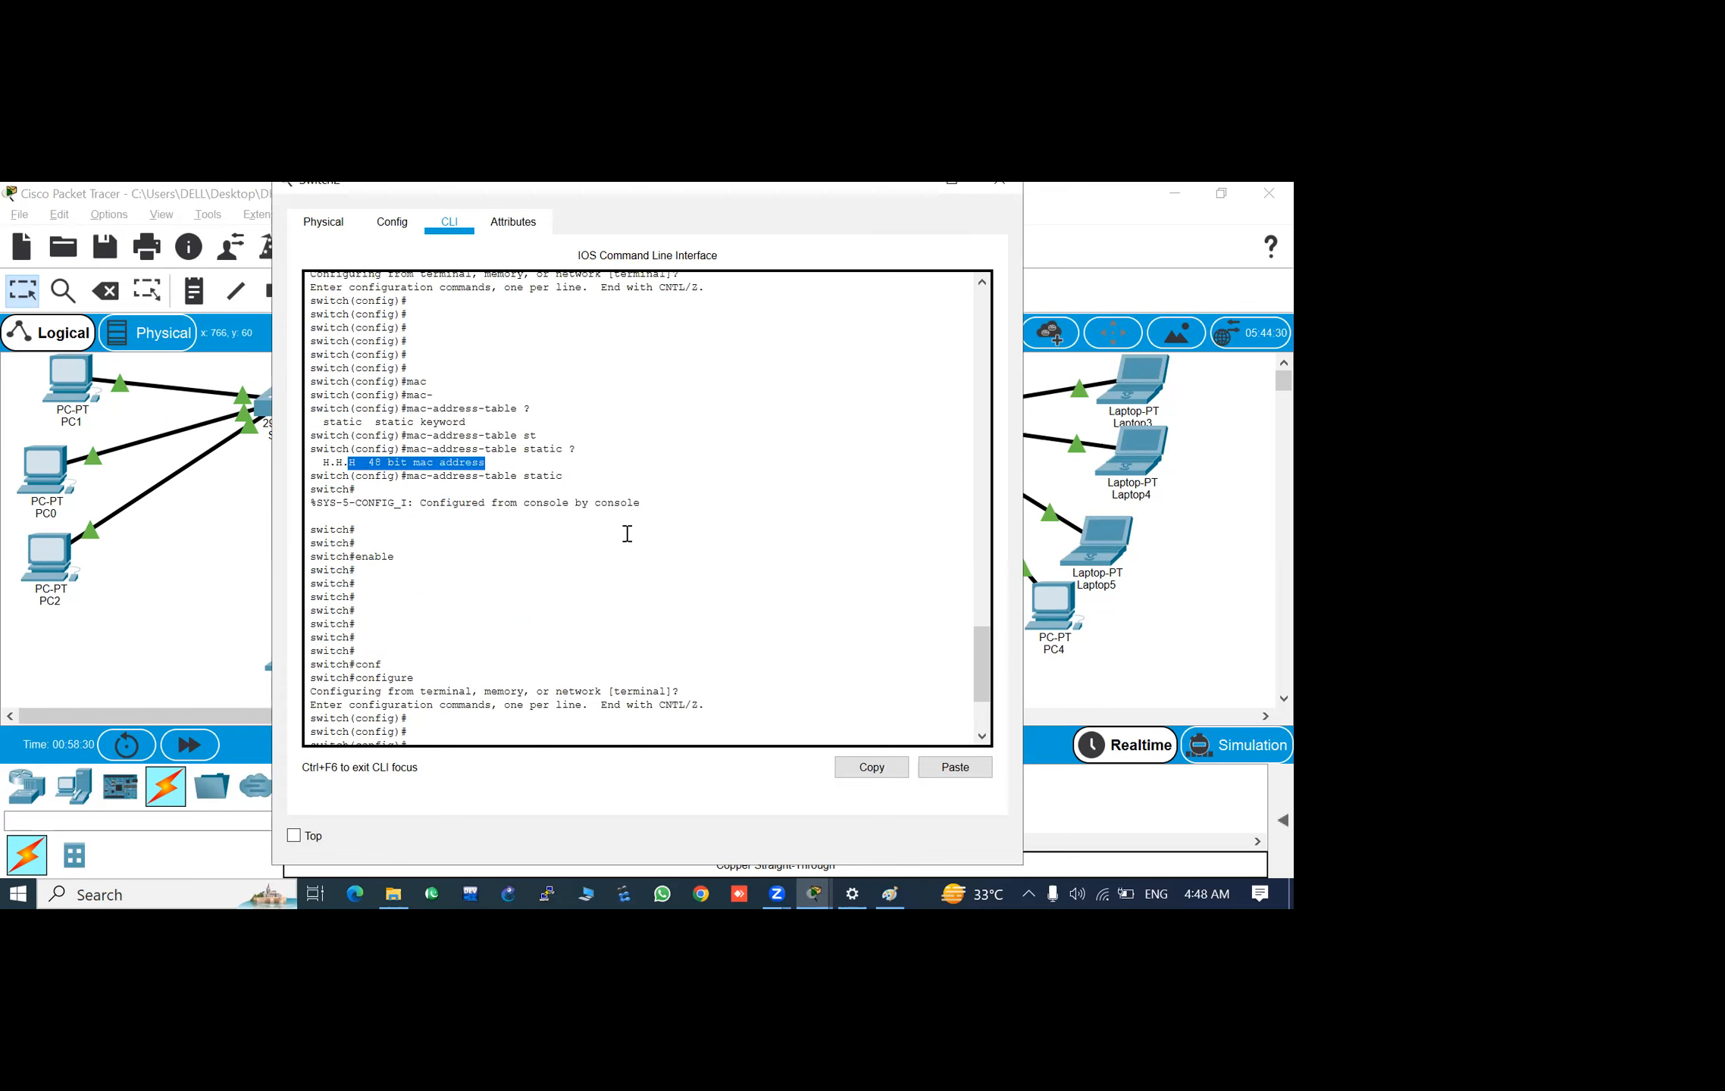
- List the keywords accepted after 0002.4a98.5ba0 in the pending mac-address-table static command
scroll(712, 656, down, 4)
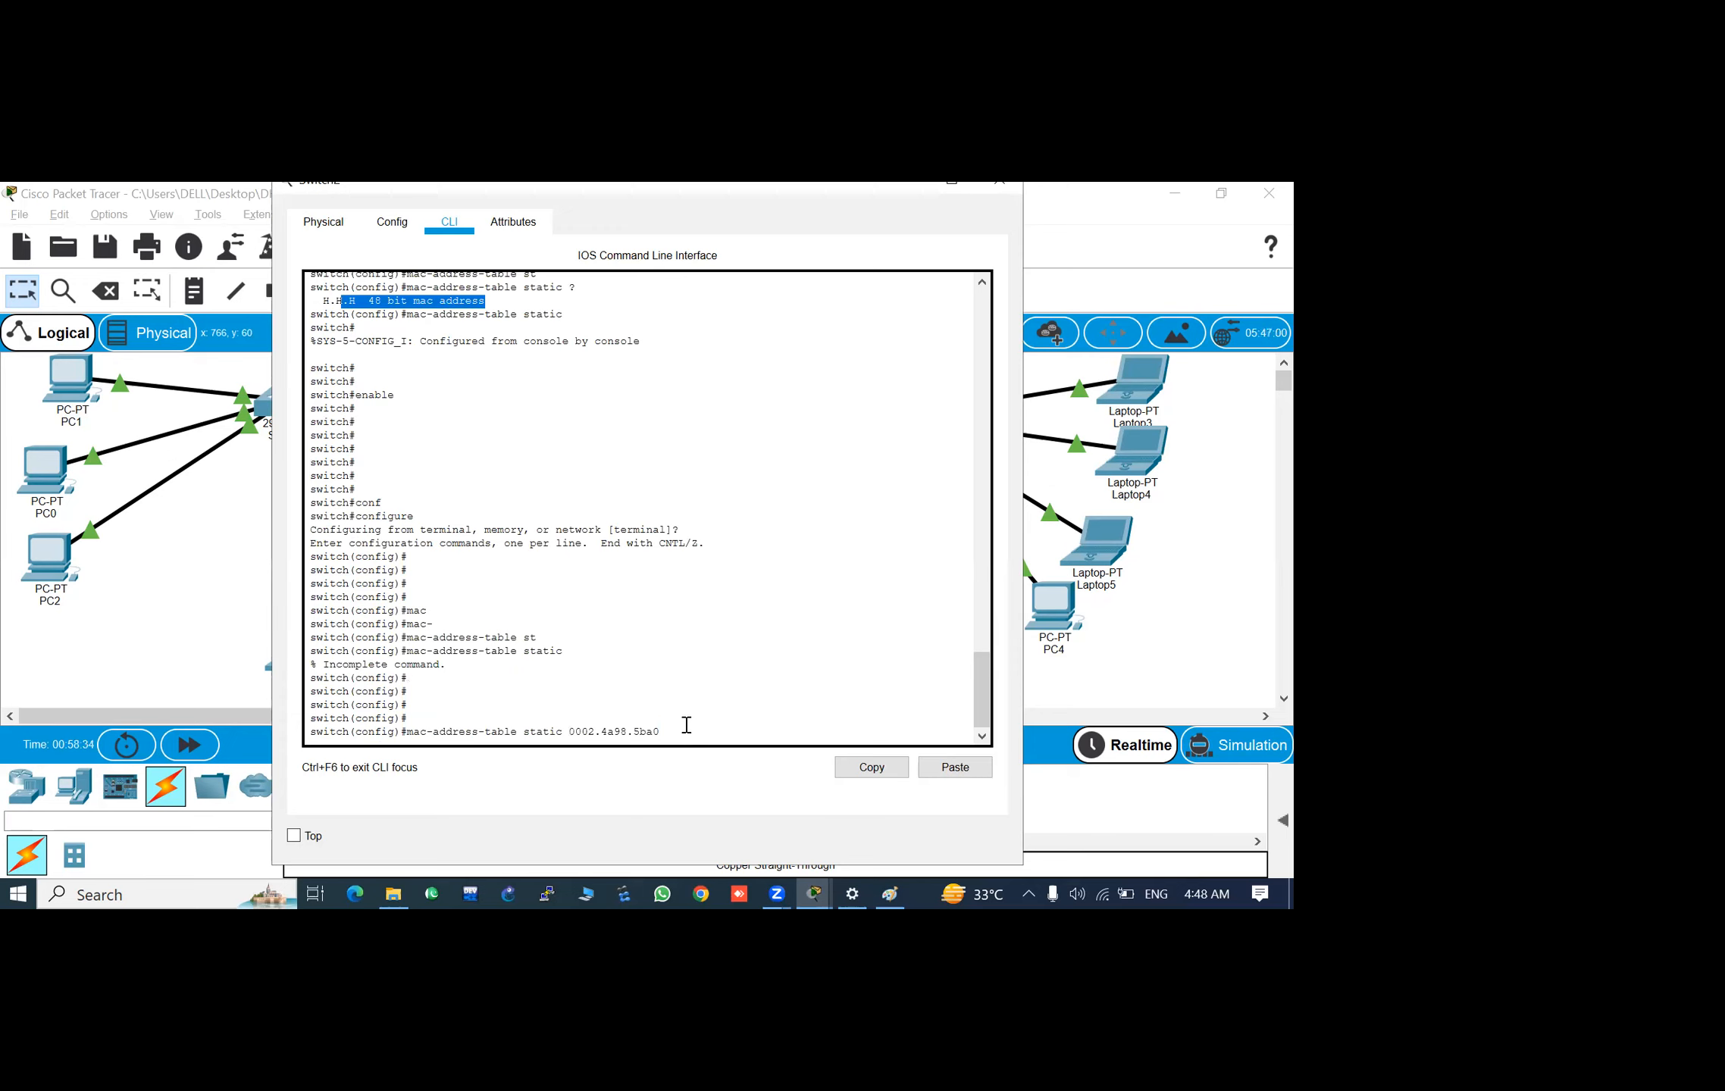
click(687, 725)
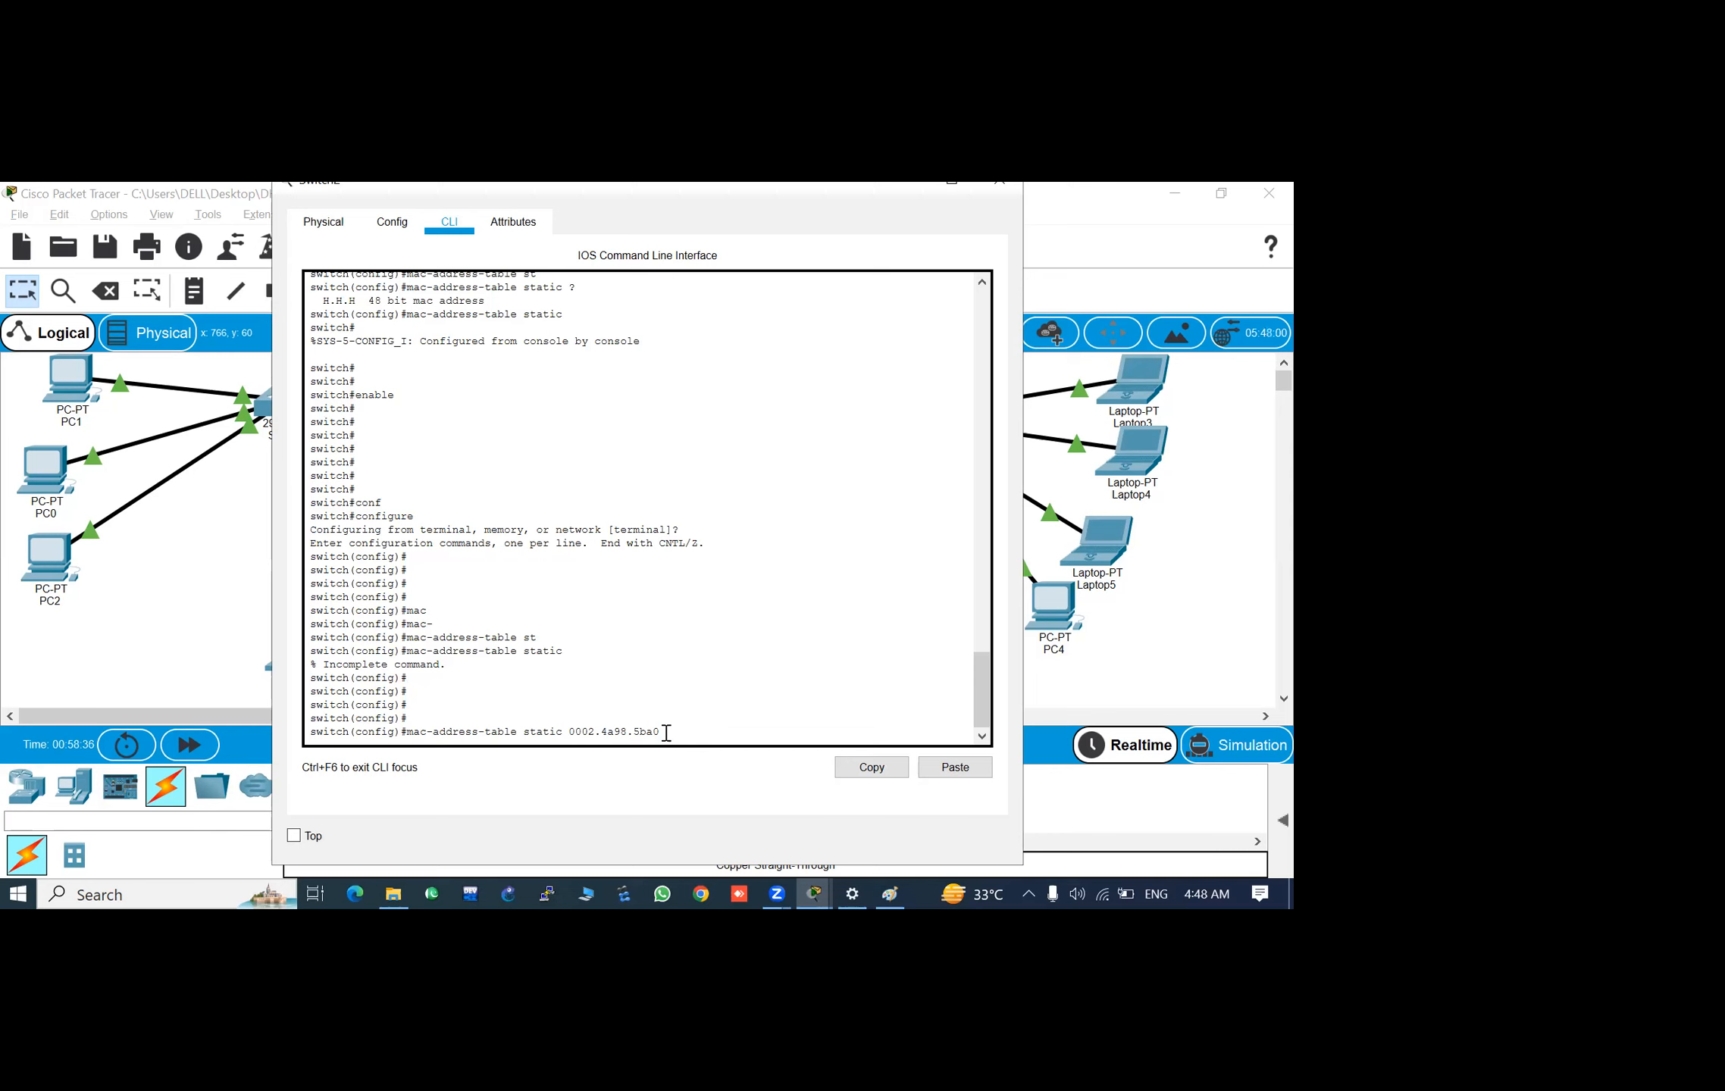
text(?)
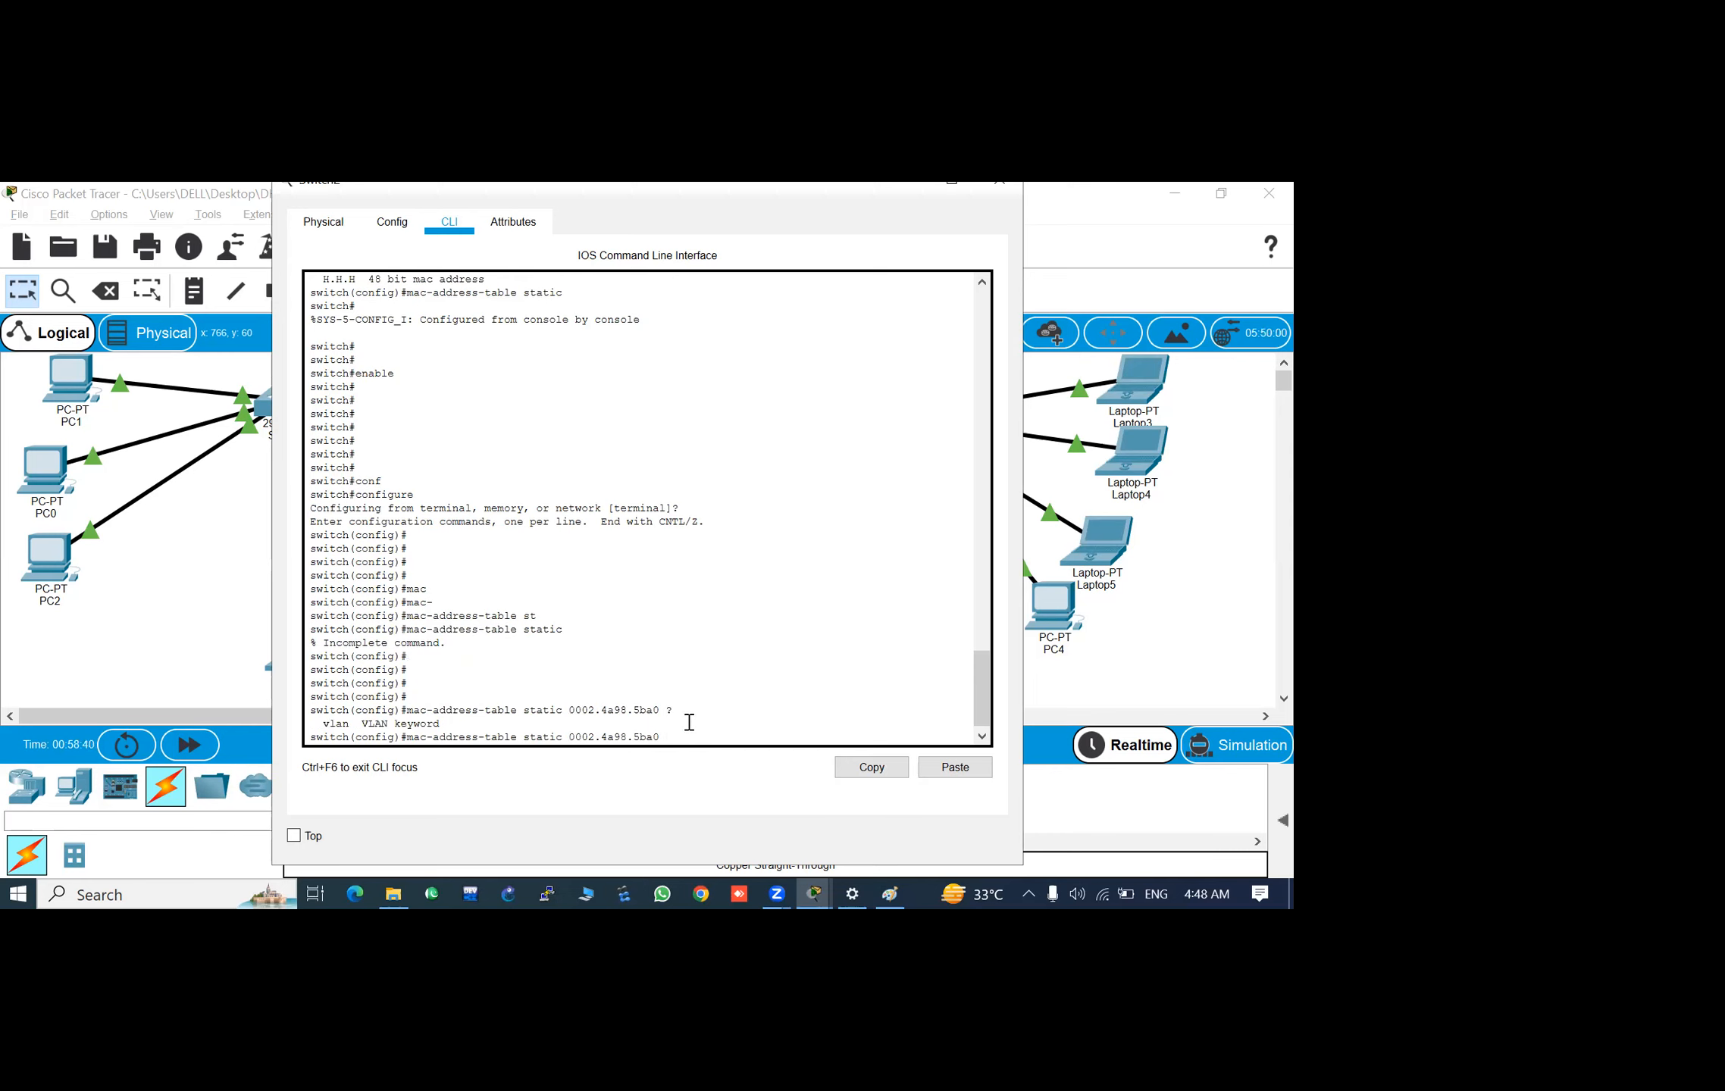
- Check the address's VLAN in the earlier MAC table, add vlan 1 to the pending static command, and list the keywords accepted after it
scroll(538, 464, up, 7)
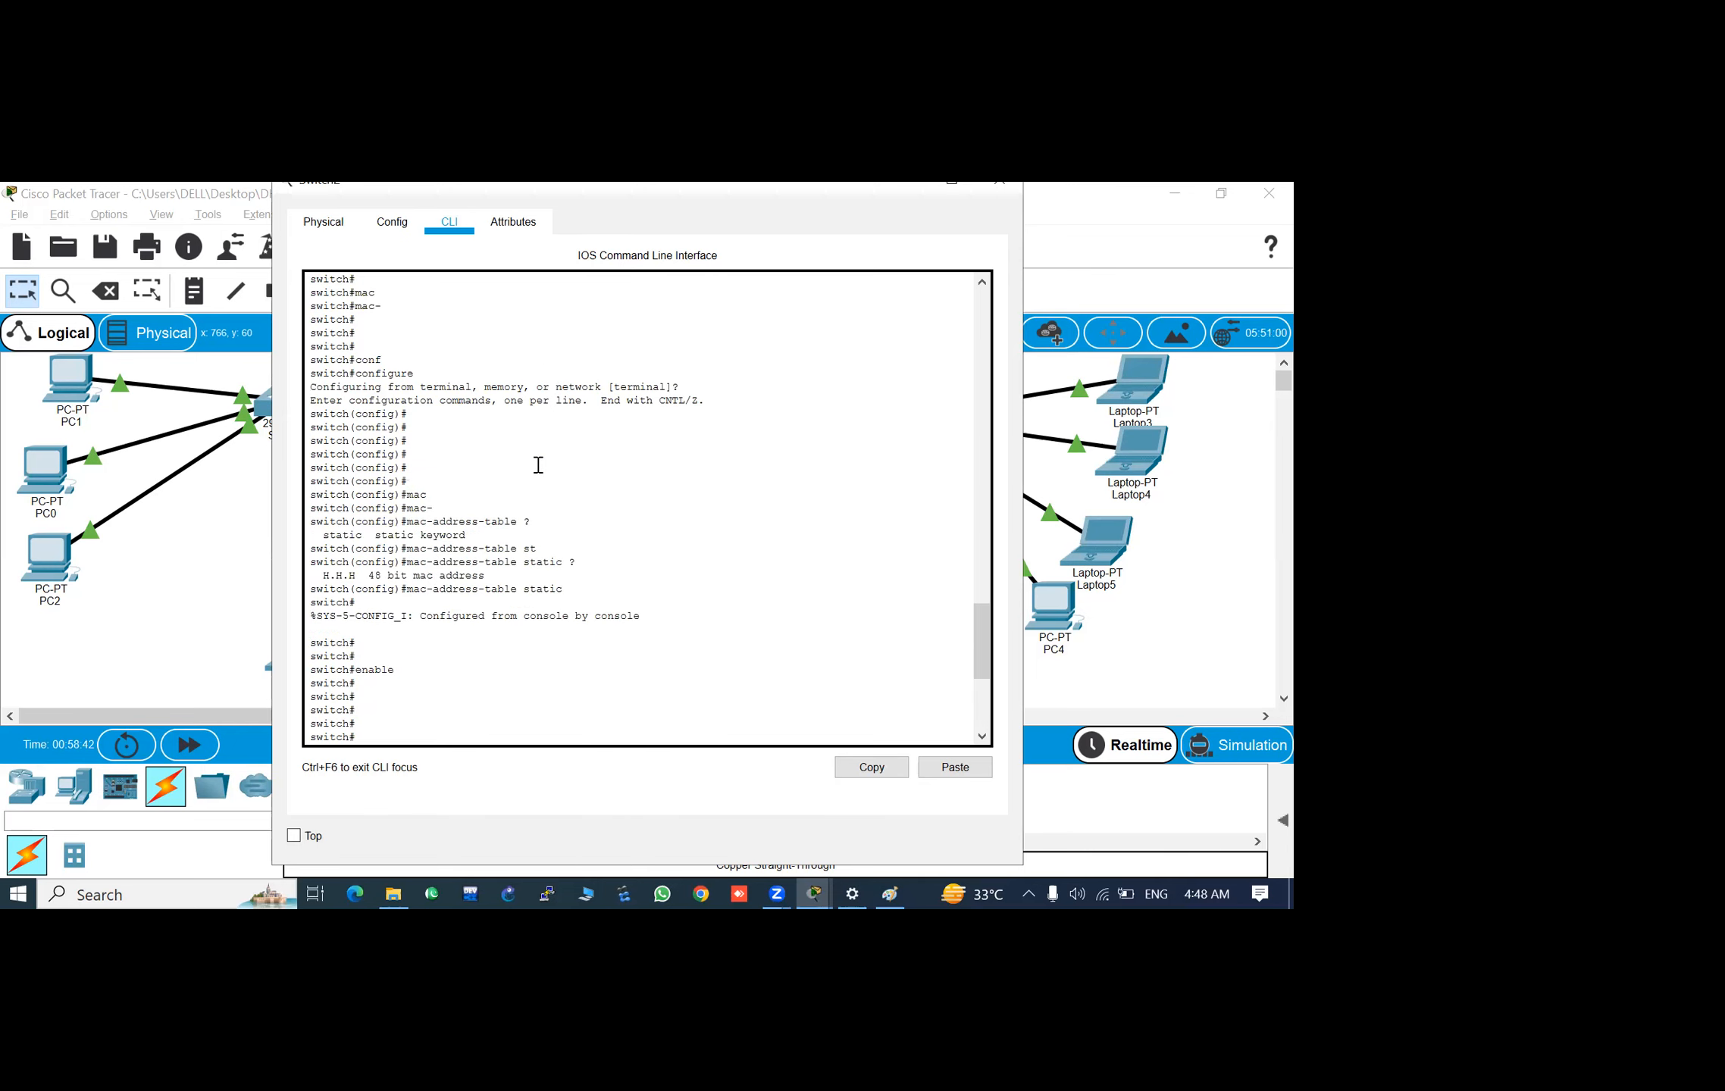
scroll(538, 465, up, 10)
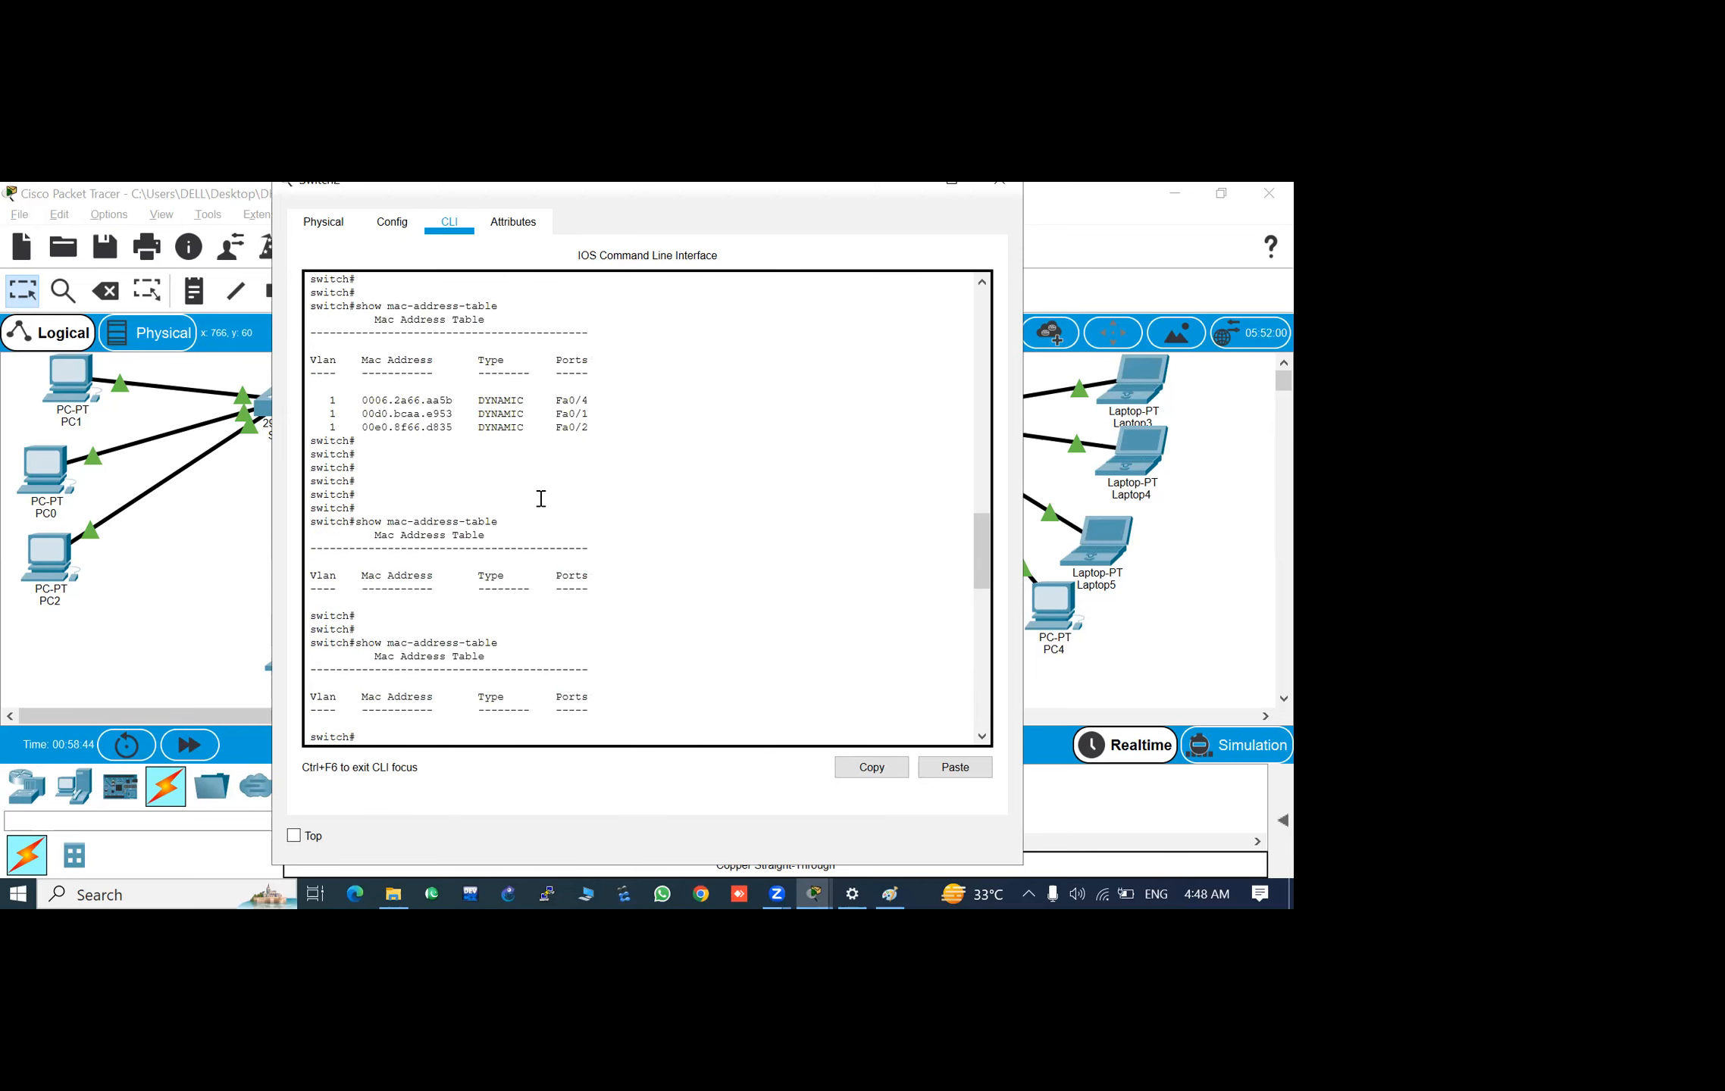
scroll(512, 413, up, 5)
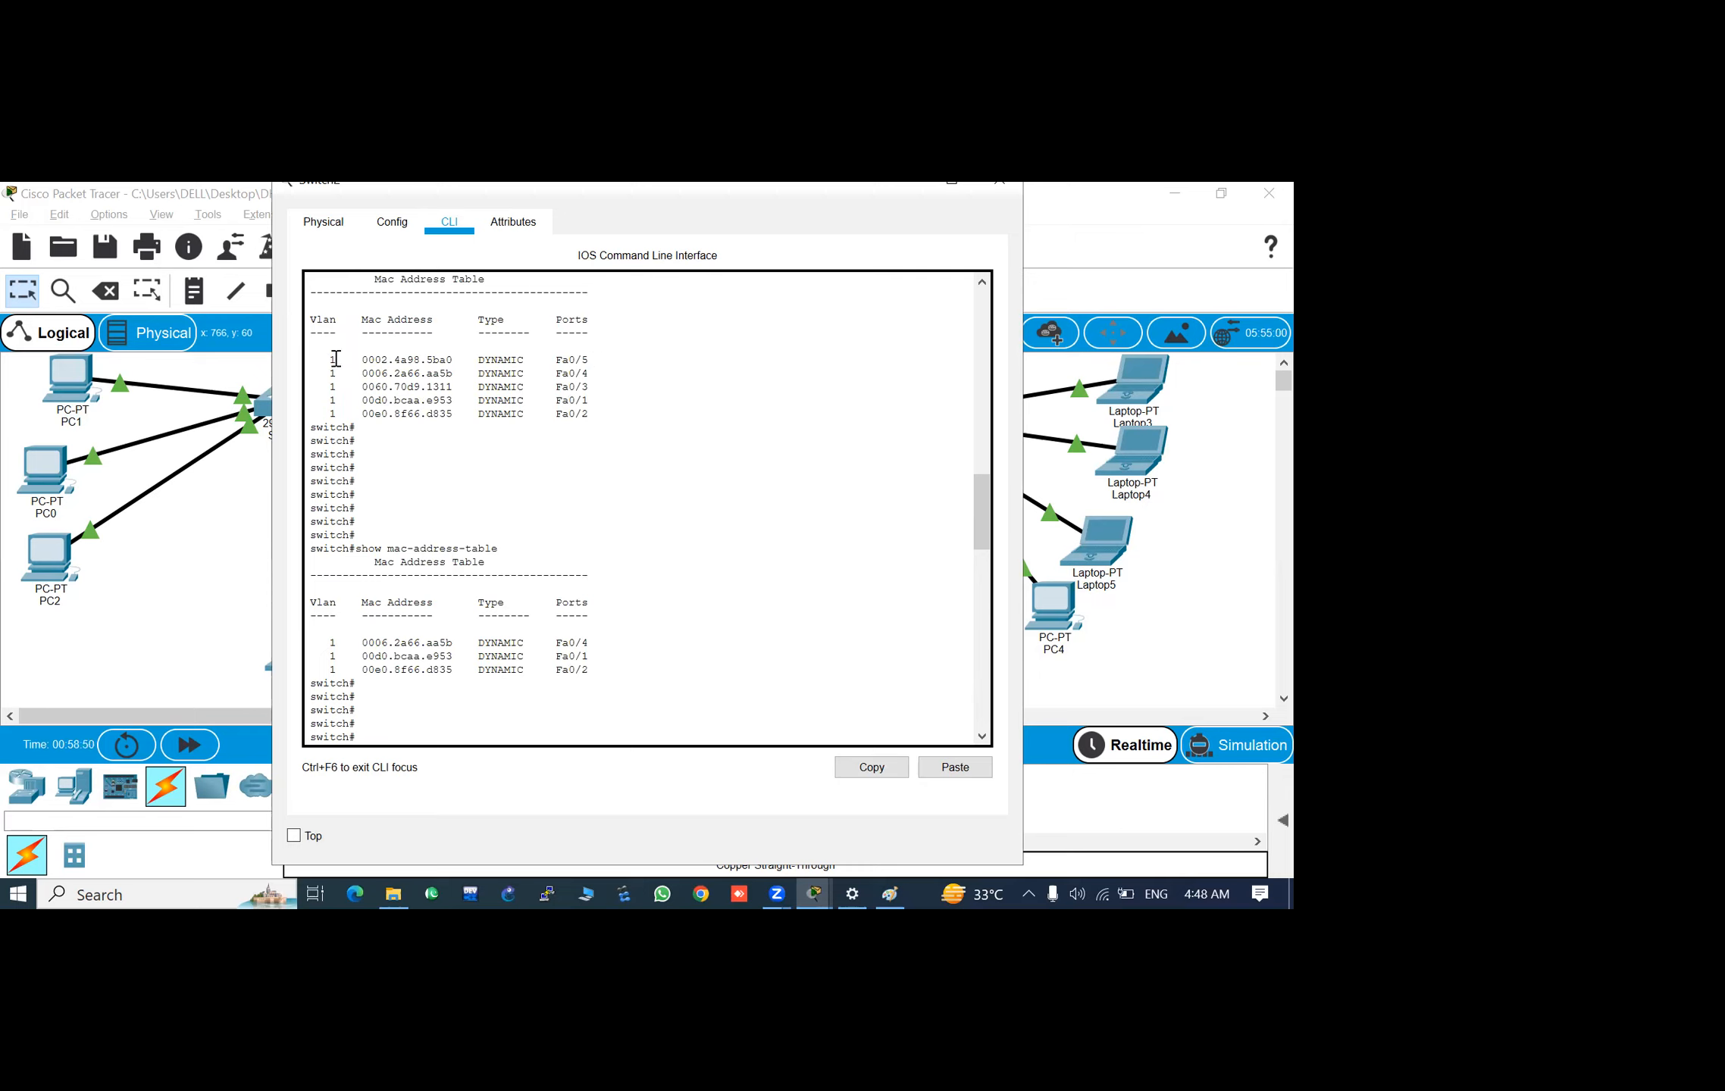
click(689, 696)
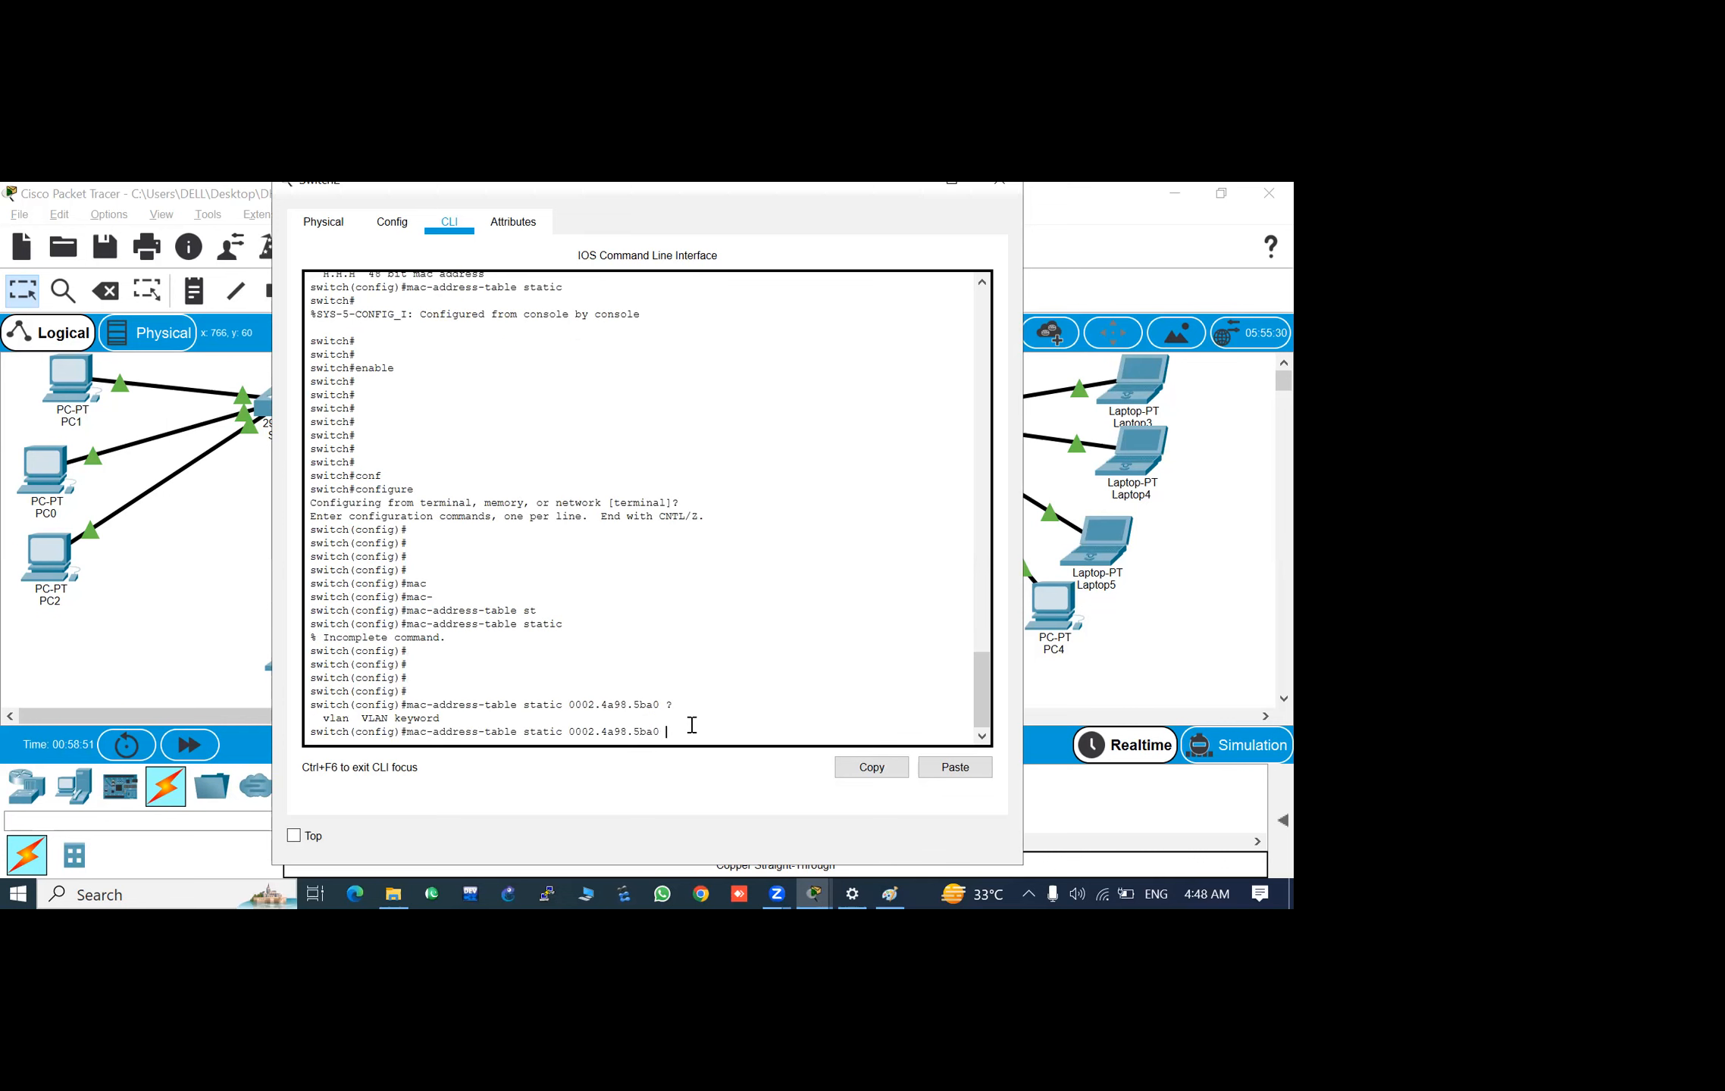
text(vla)
key(Tab)
text(1)
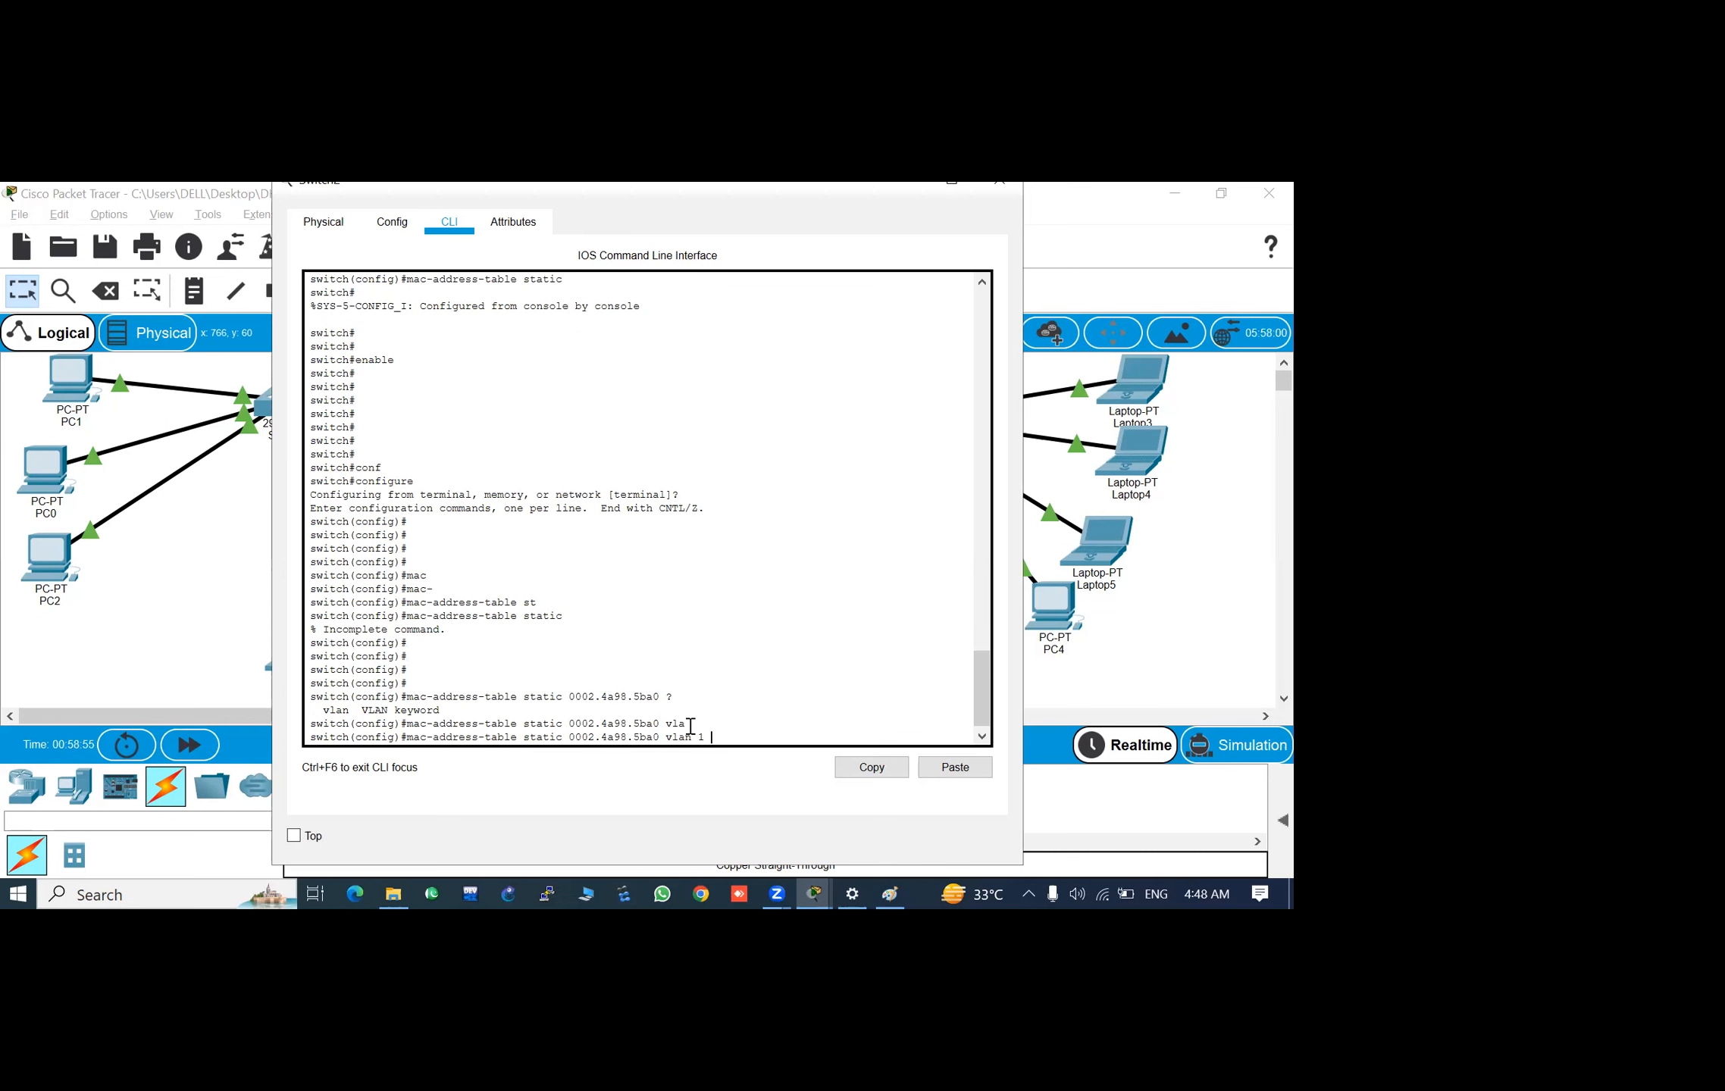
text( ?)
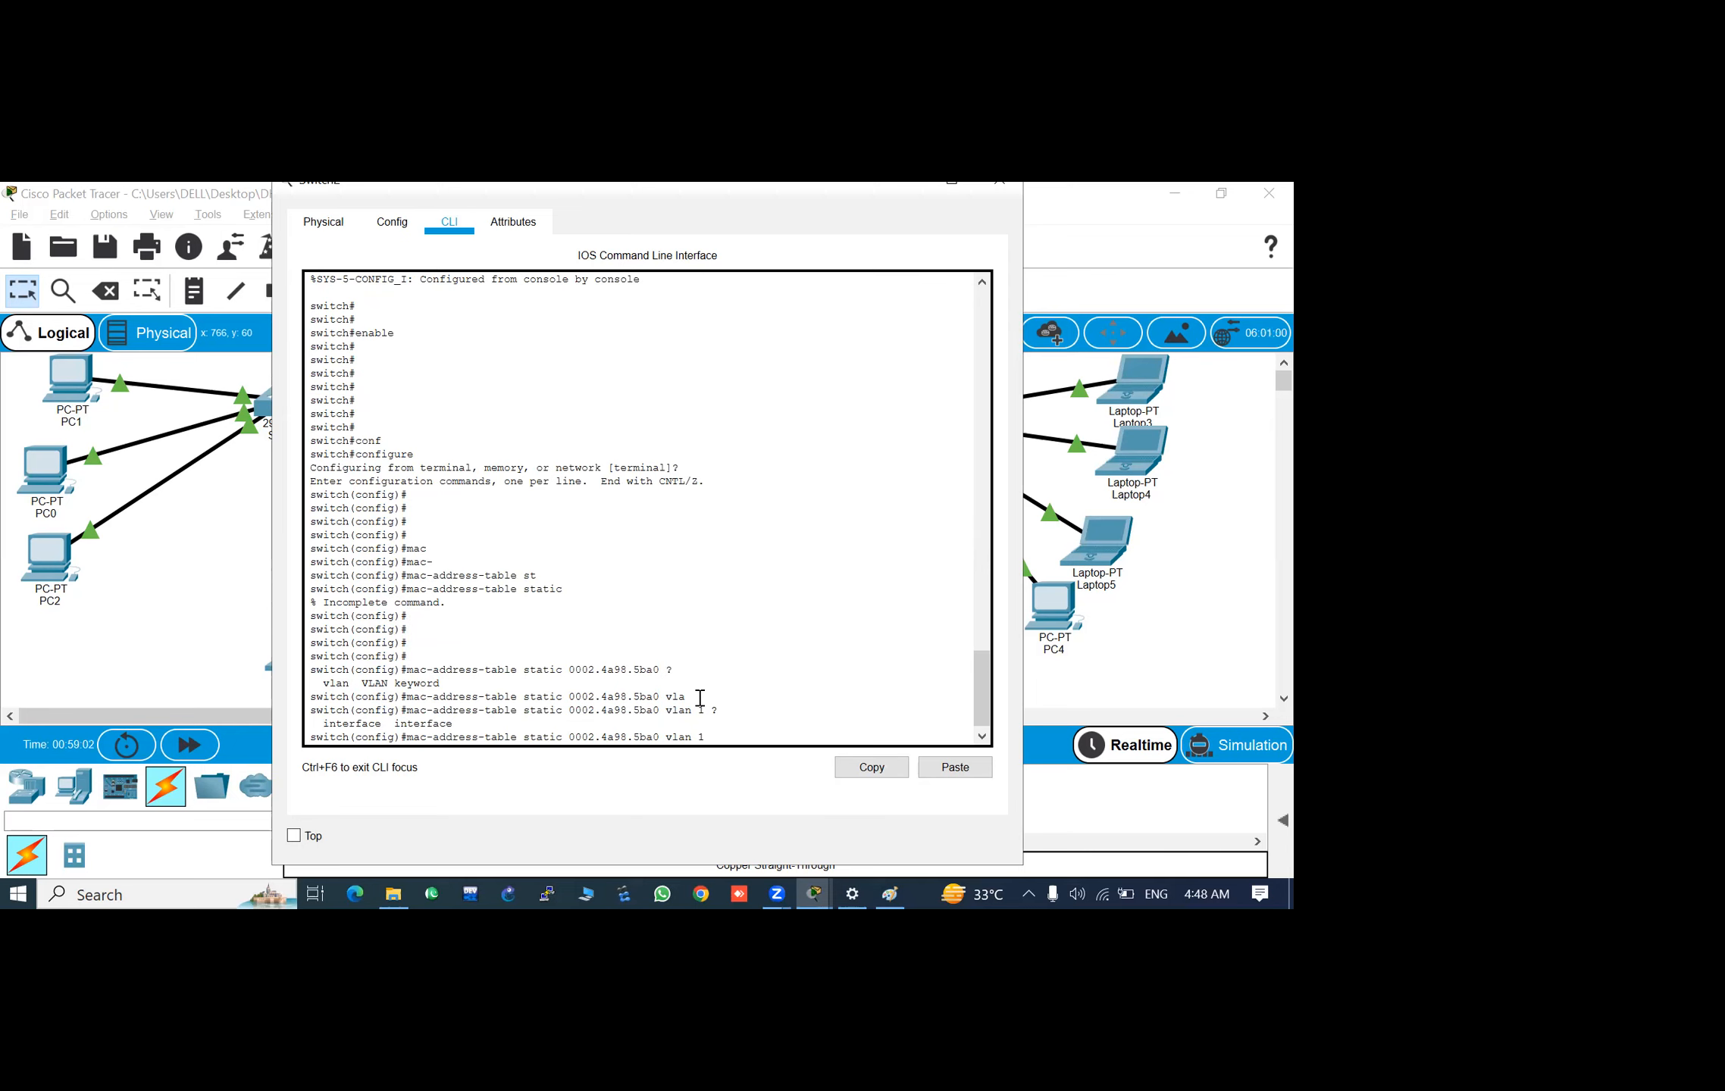
- Look up the port of 0002.4a98.5ba0 in the earlier MAC table and try to autocomplete fa directly after vlan 1
scroll(623, 504, up, 10)
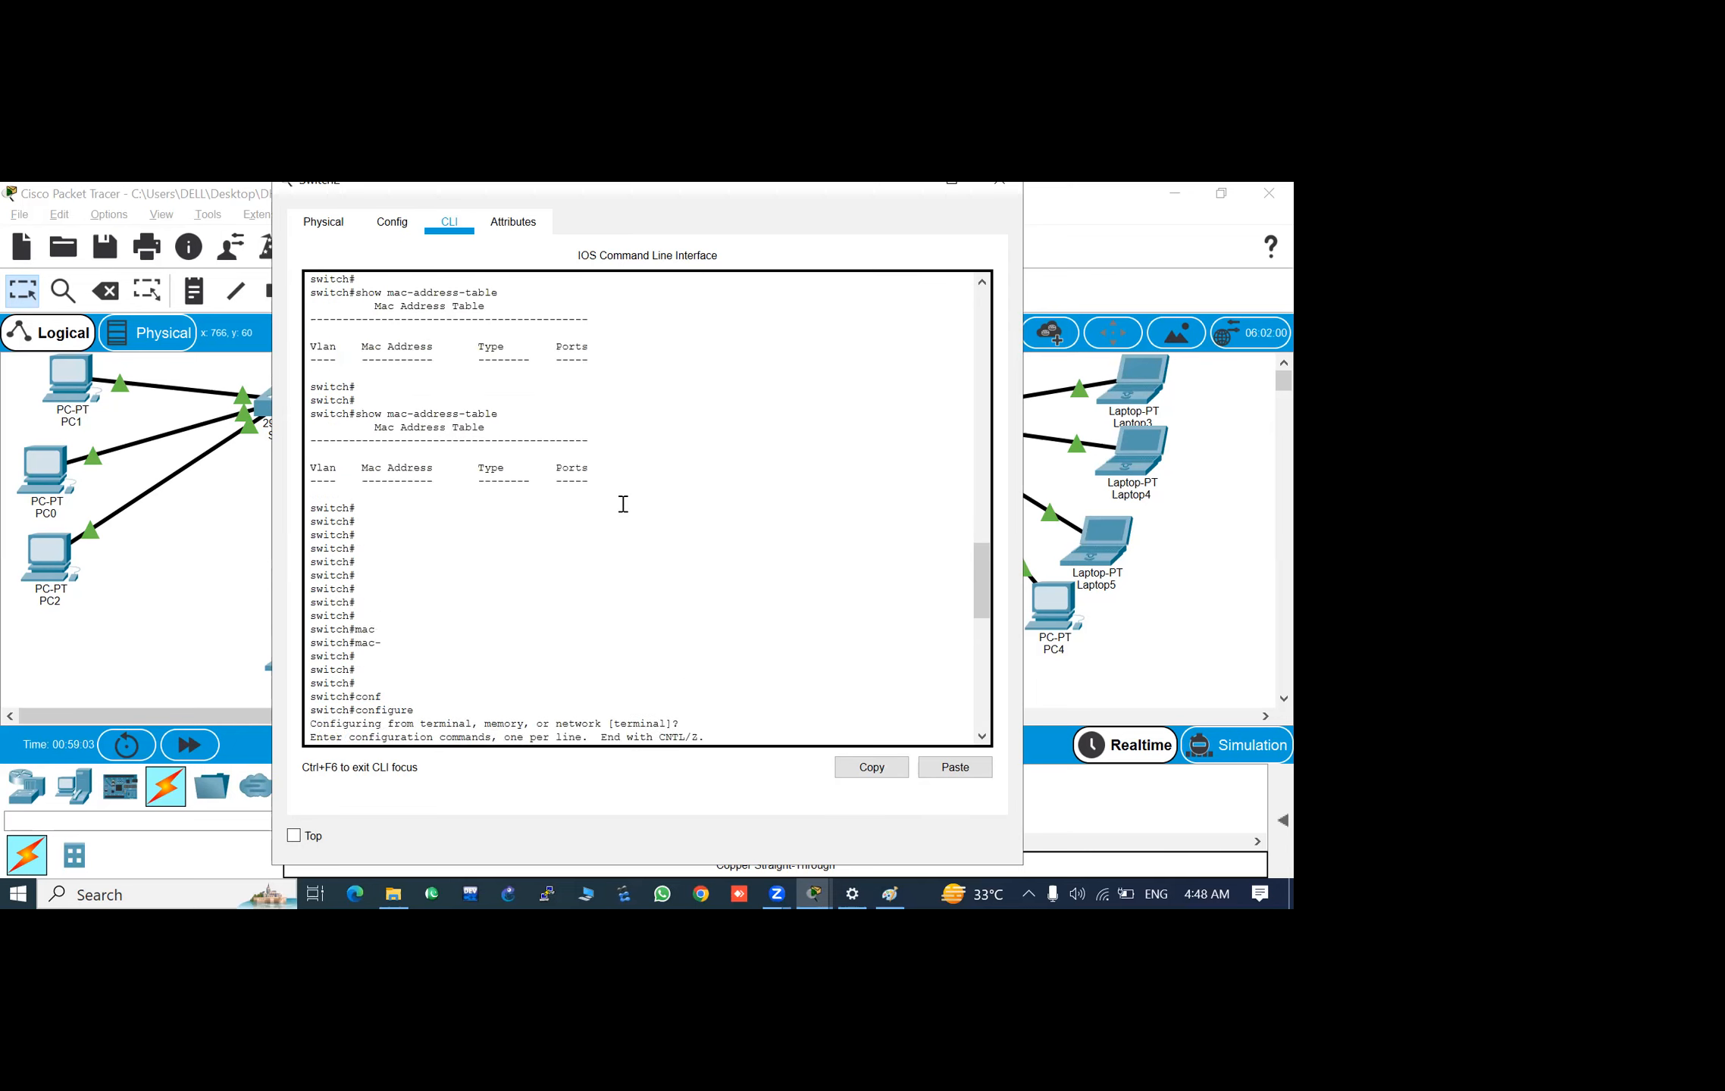
scroll(623, 504, up, 5)
scroll(623, 504, up, 3)
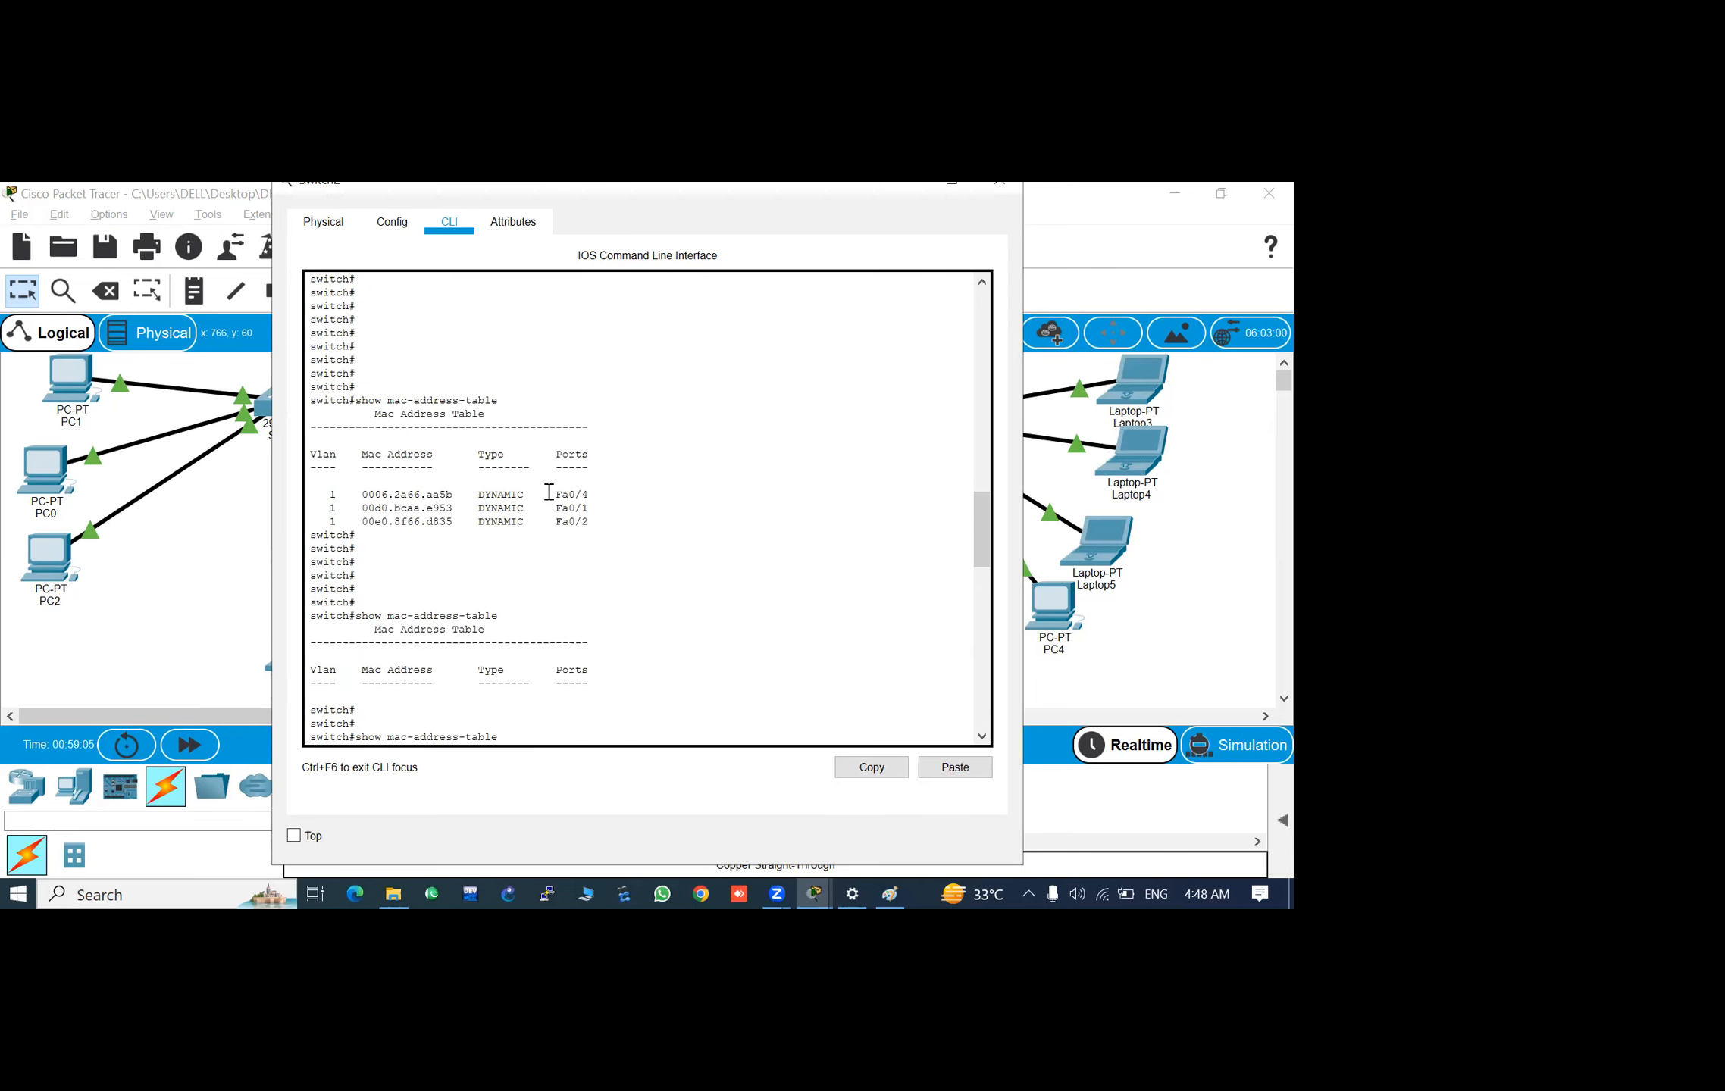
scroll(500, 485, up, 4)
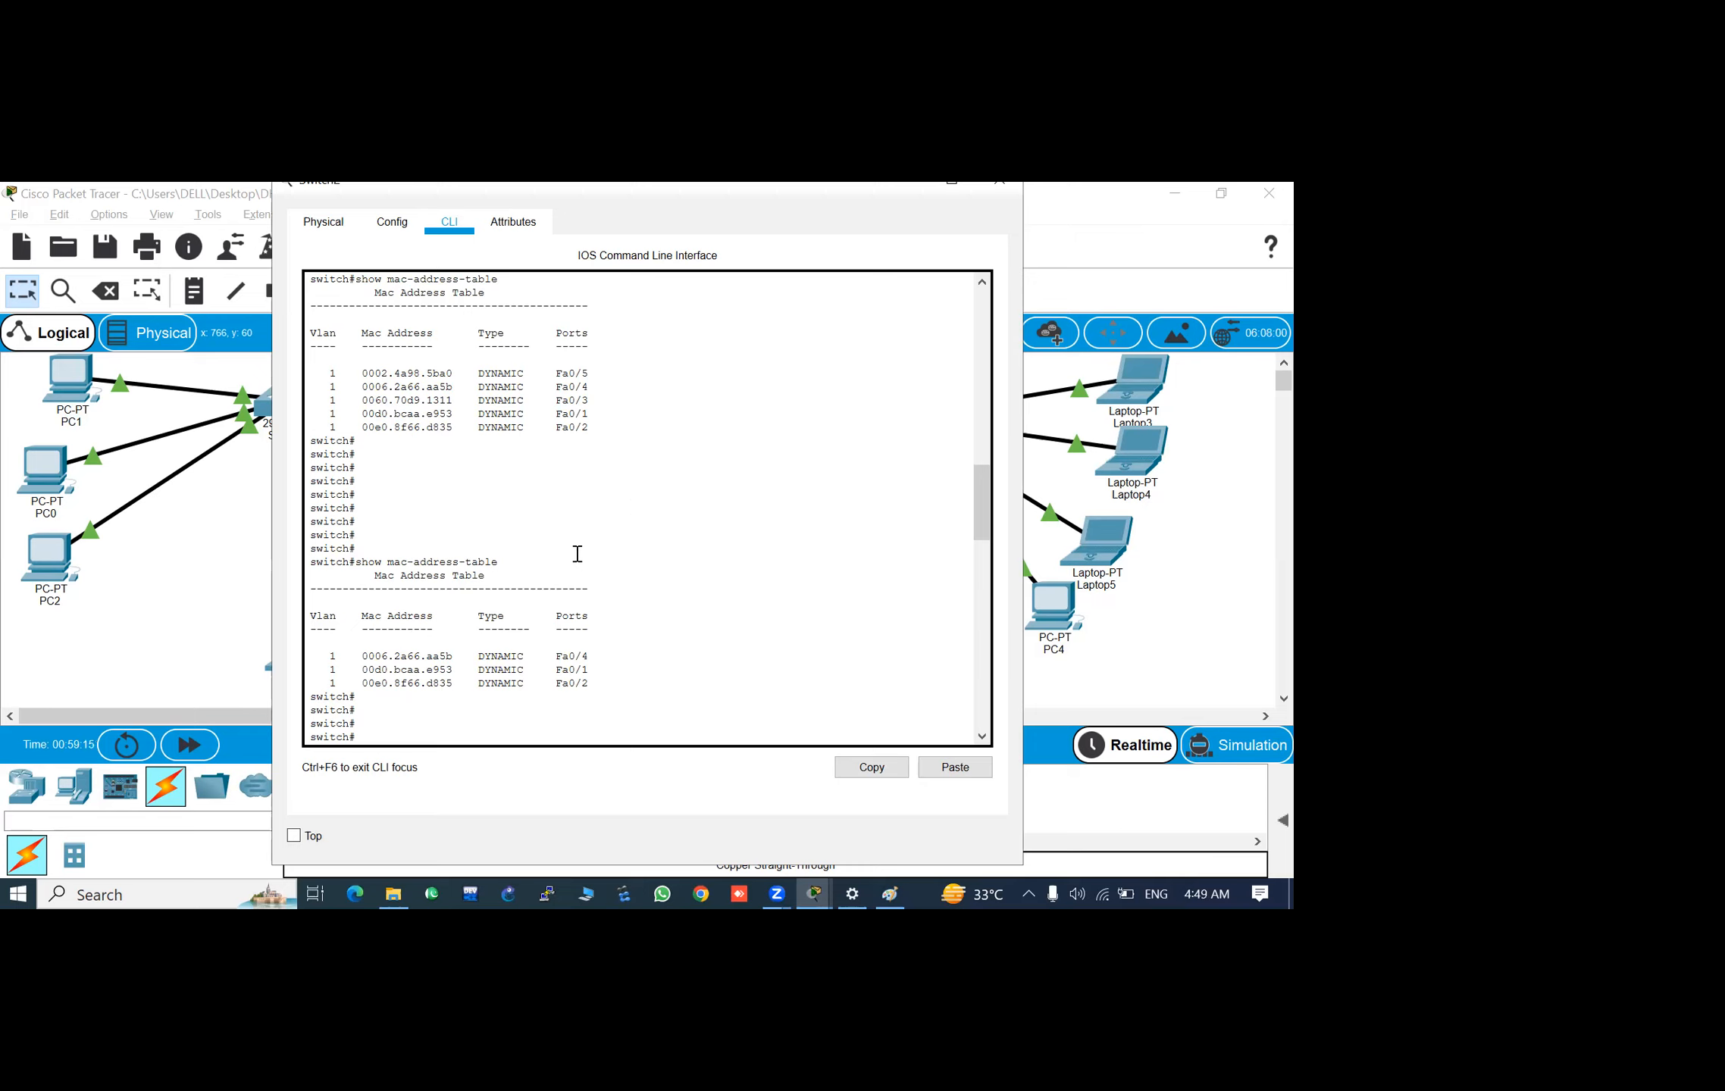
scroll(562, 620, down, 20)
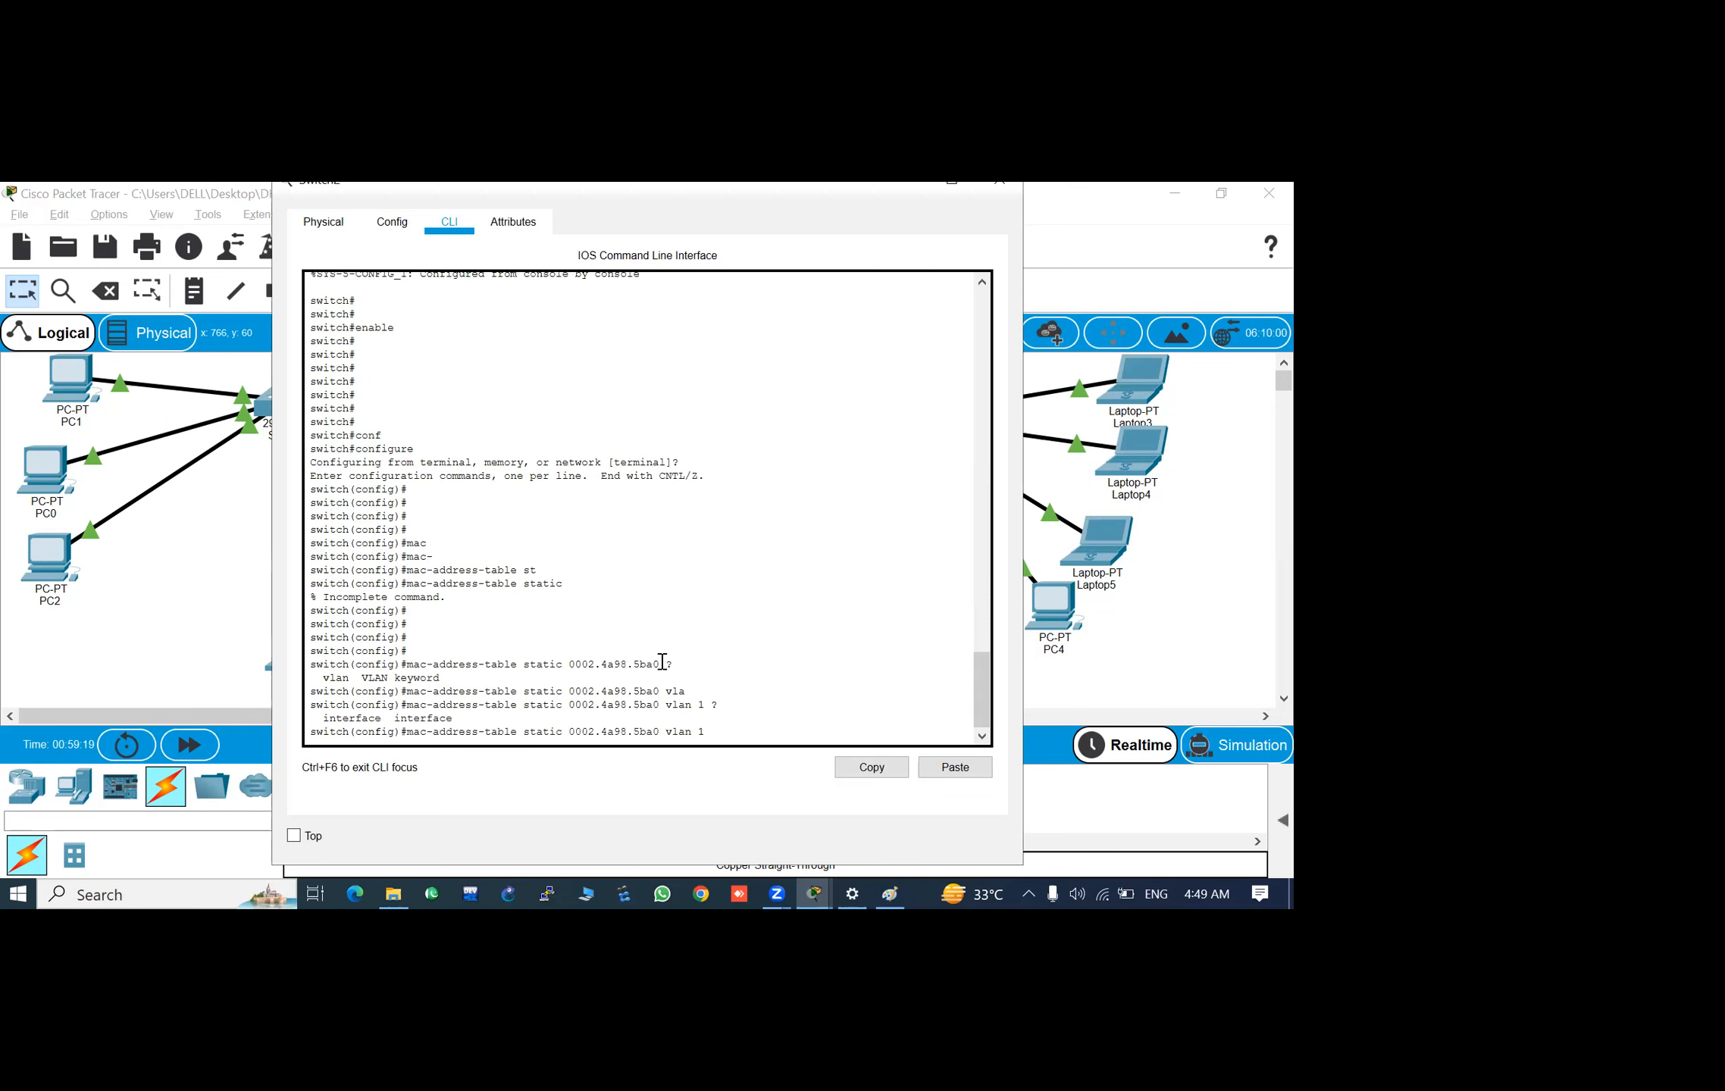
text(fa)
key(Tab)
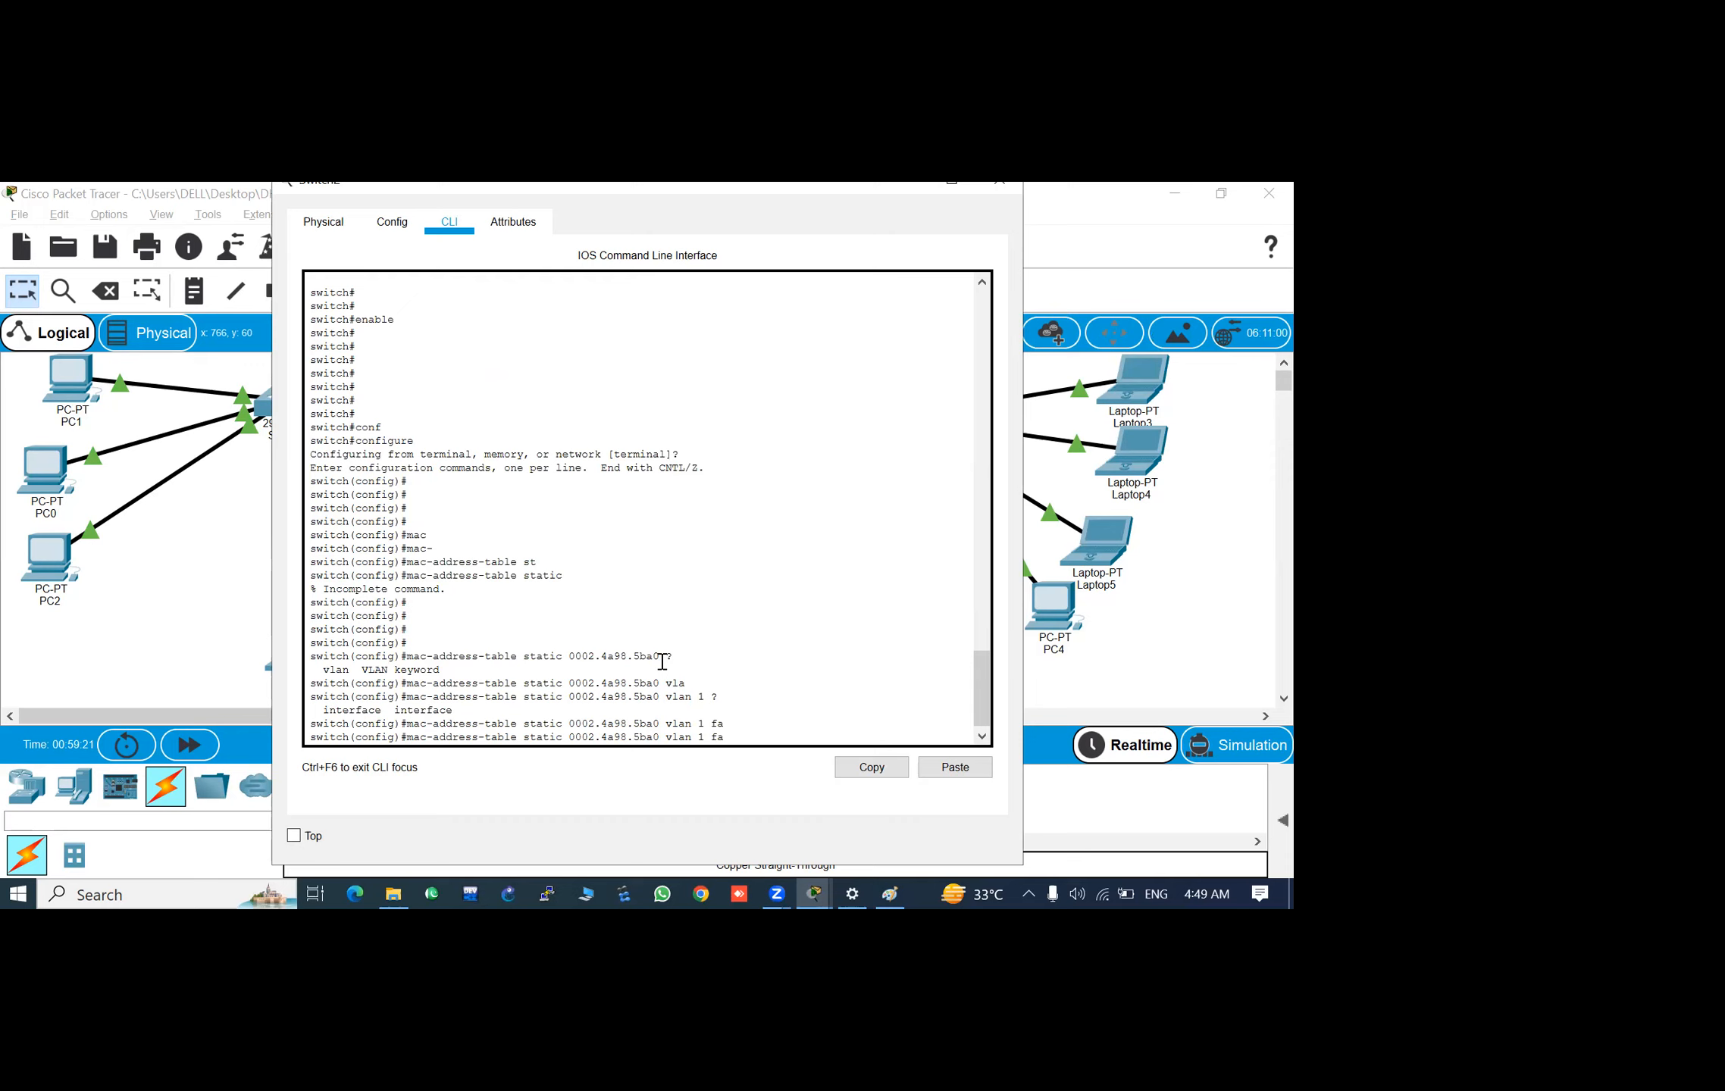
key(BackSpace)
key(BackSpace)
text(fa)
key(Tab)
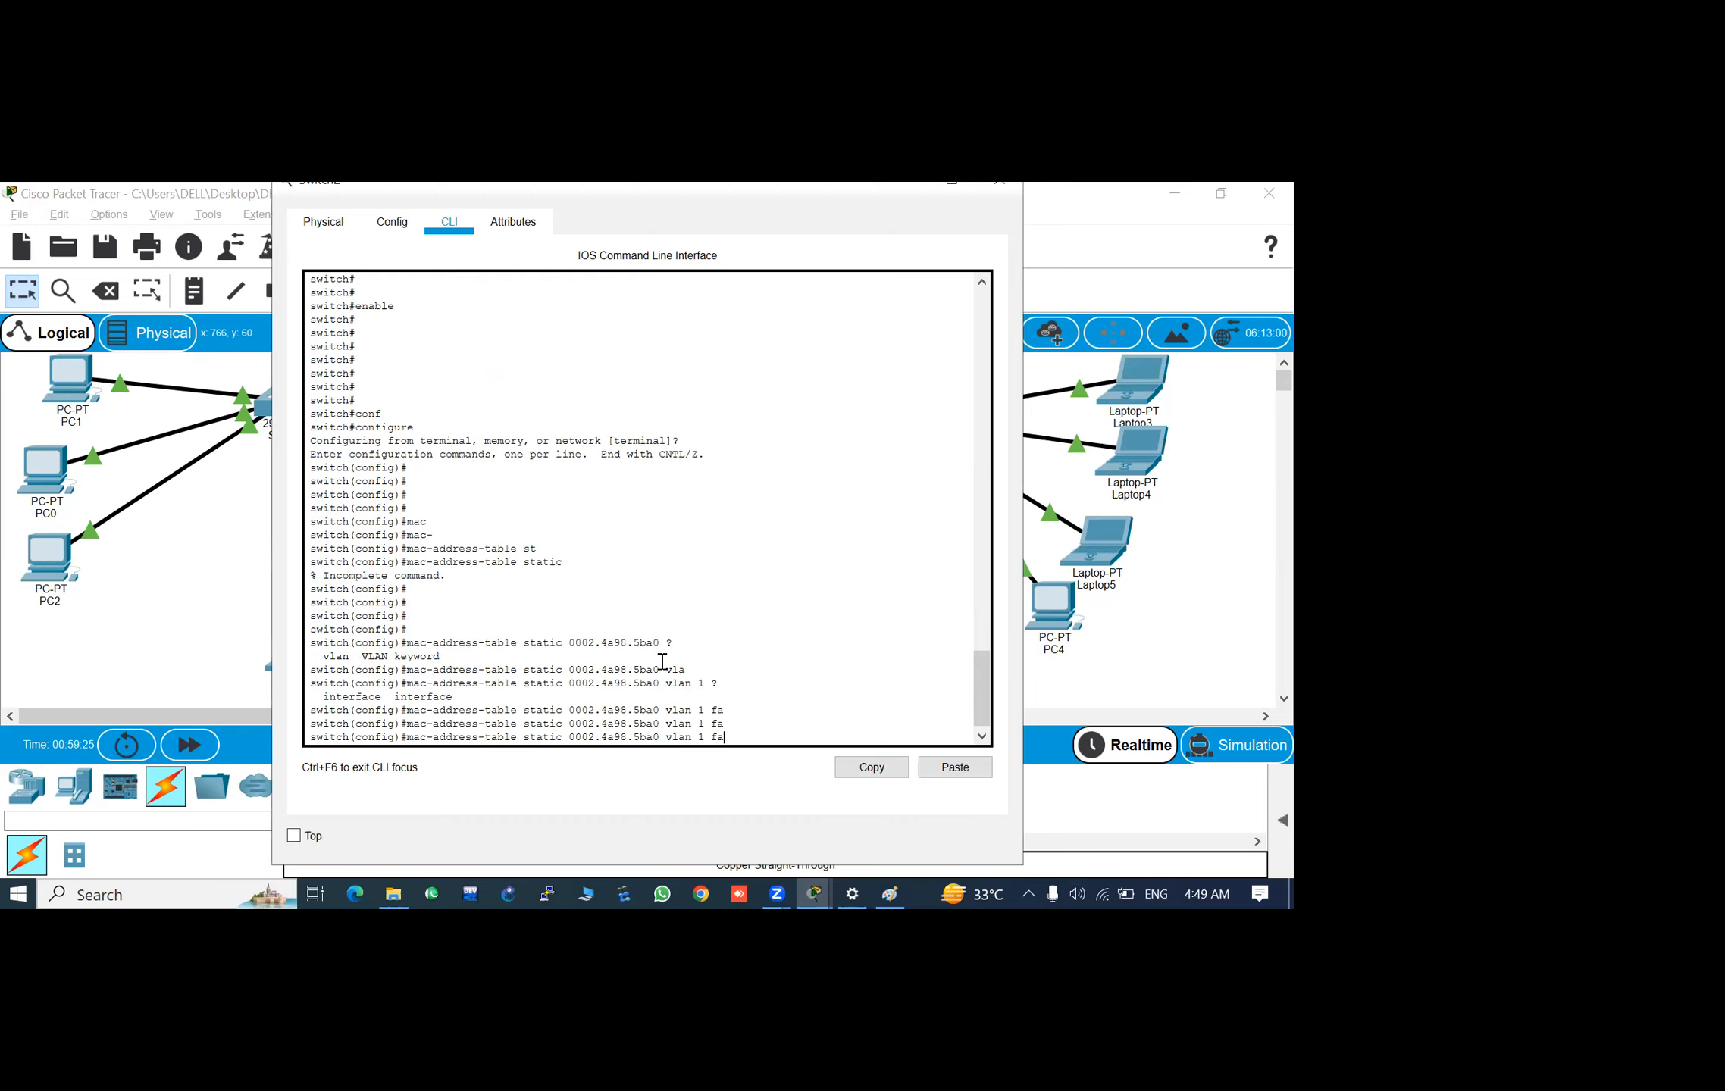
- Try completing fas after vlan 1, replace it with 0/5, and run the mac-address-table static command without the interface keyword
key(BackSpace)
text(s)
key(Tab)
key(BackSpace)
key(BackSpace)
text(0)
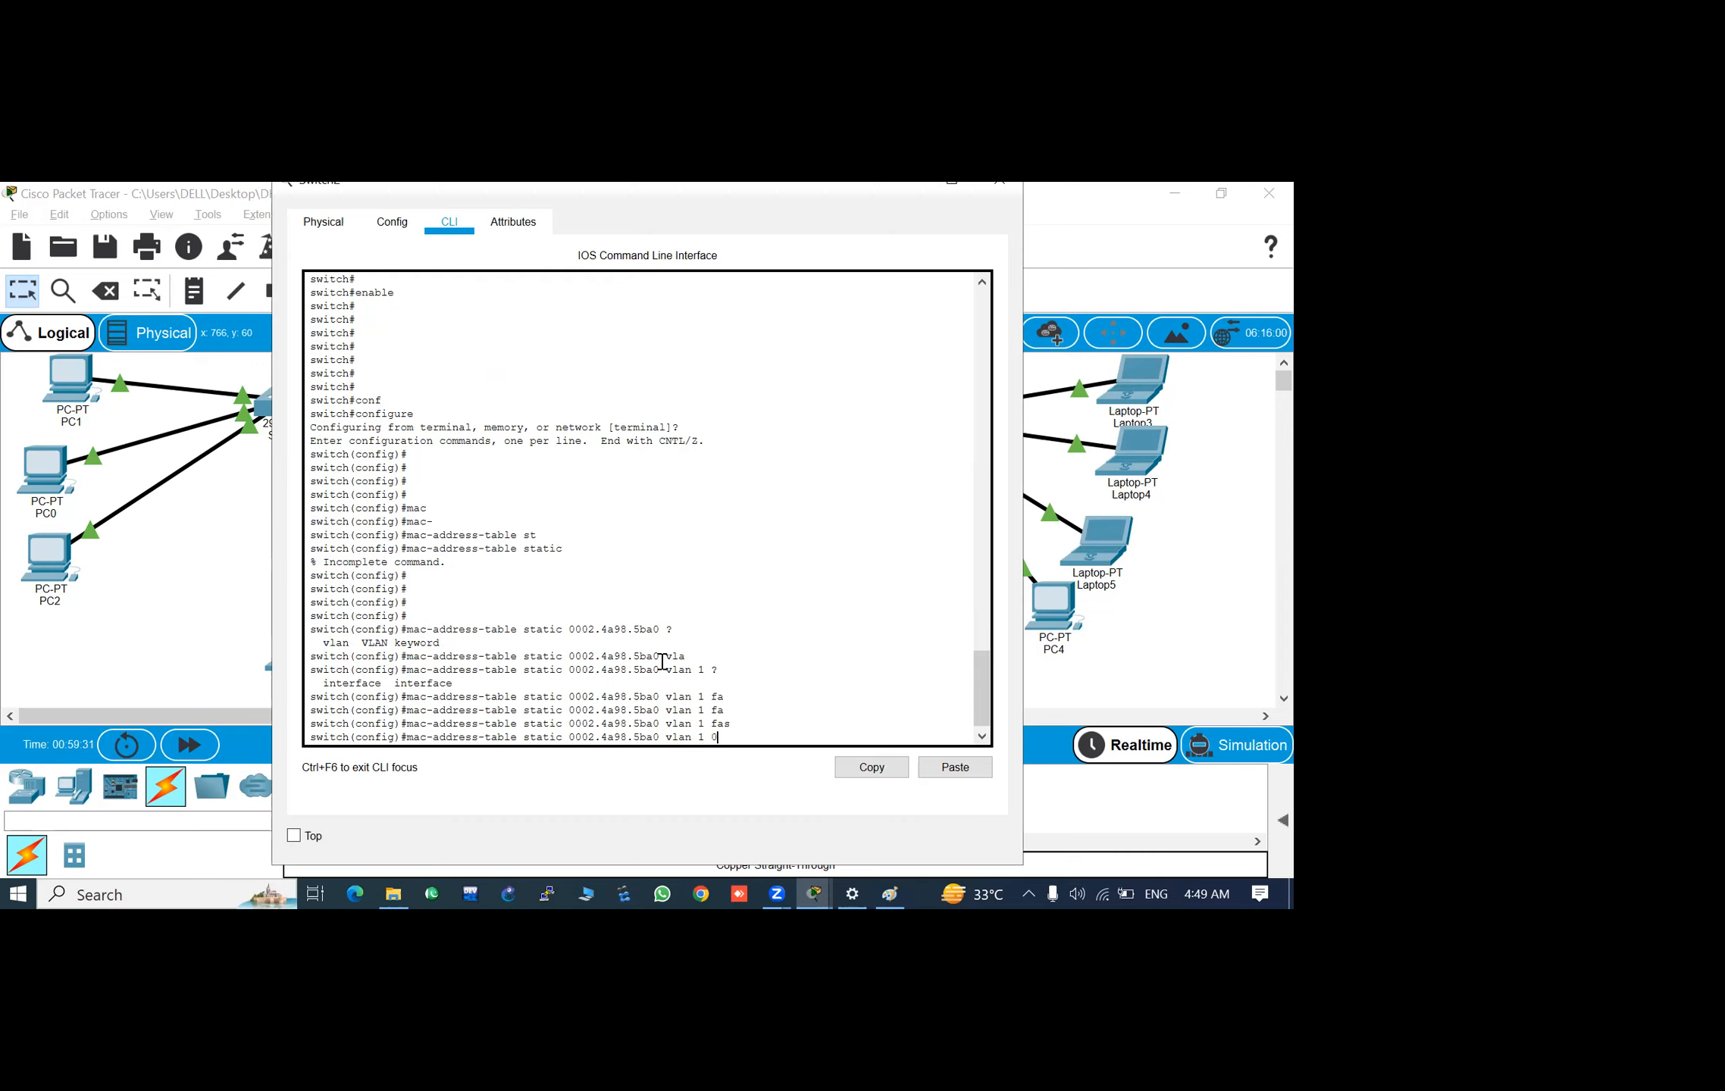
text(/)
key(Tab)
text(5)
key(Return)
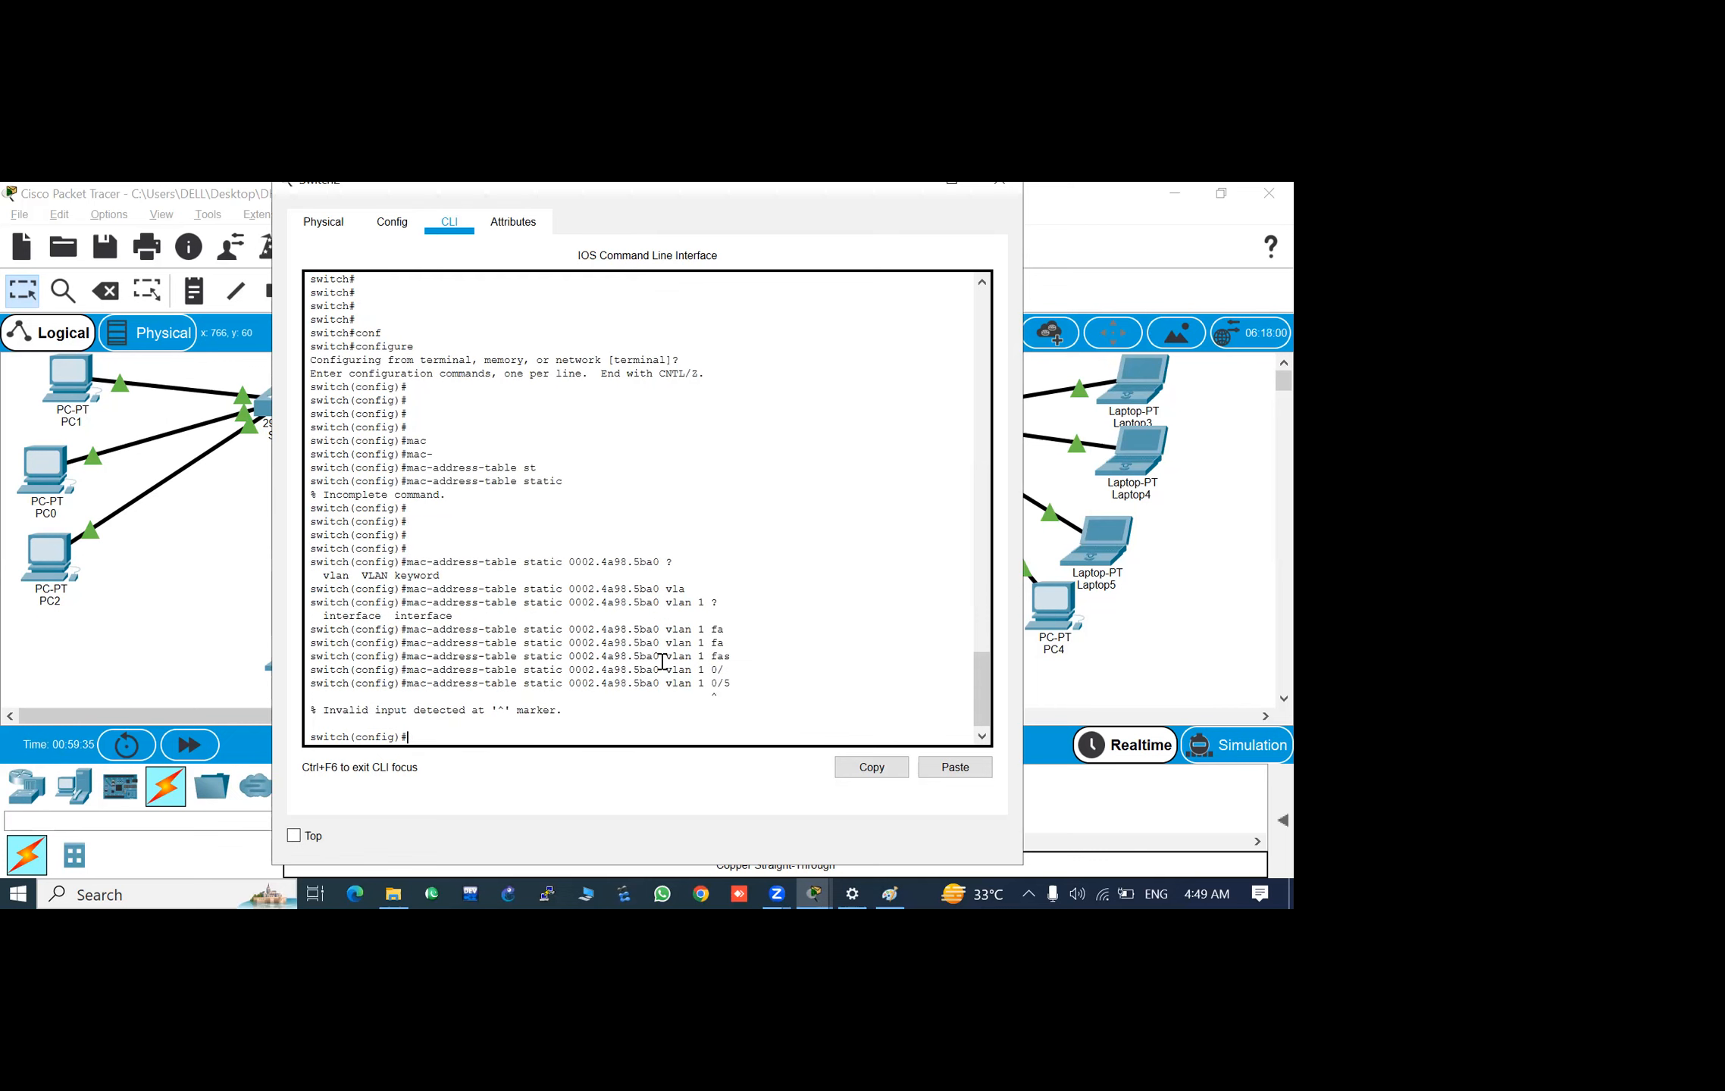
- Recall the static command for 0002.4a98.5ba0, replace its ending after vlan 1 with interface fastEthernet 0/5, and run it
key(Up)
key(BackSpace)
key(BackSpace)
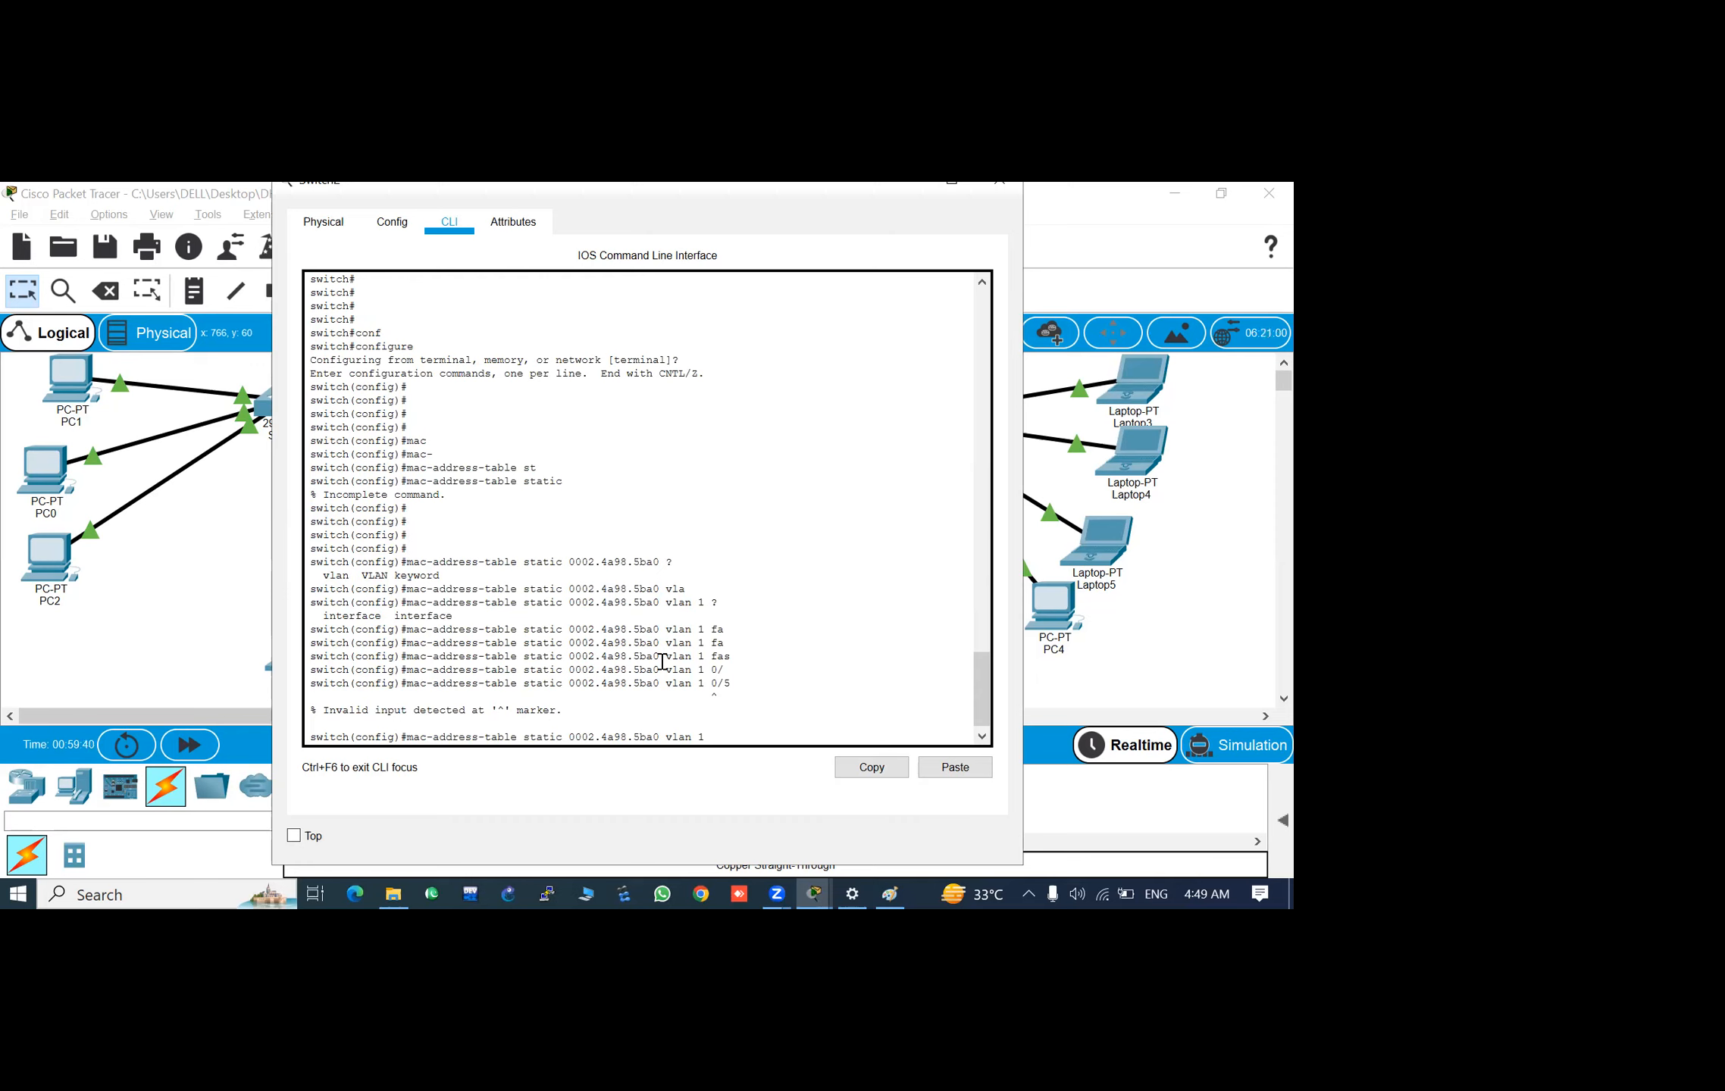
text(in)
key(Tab)
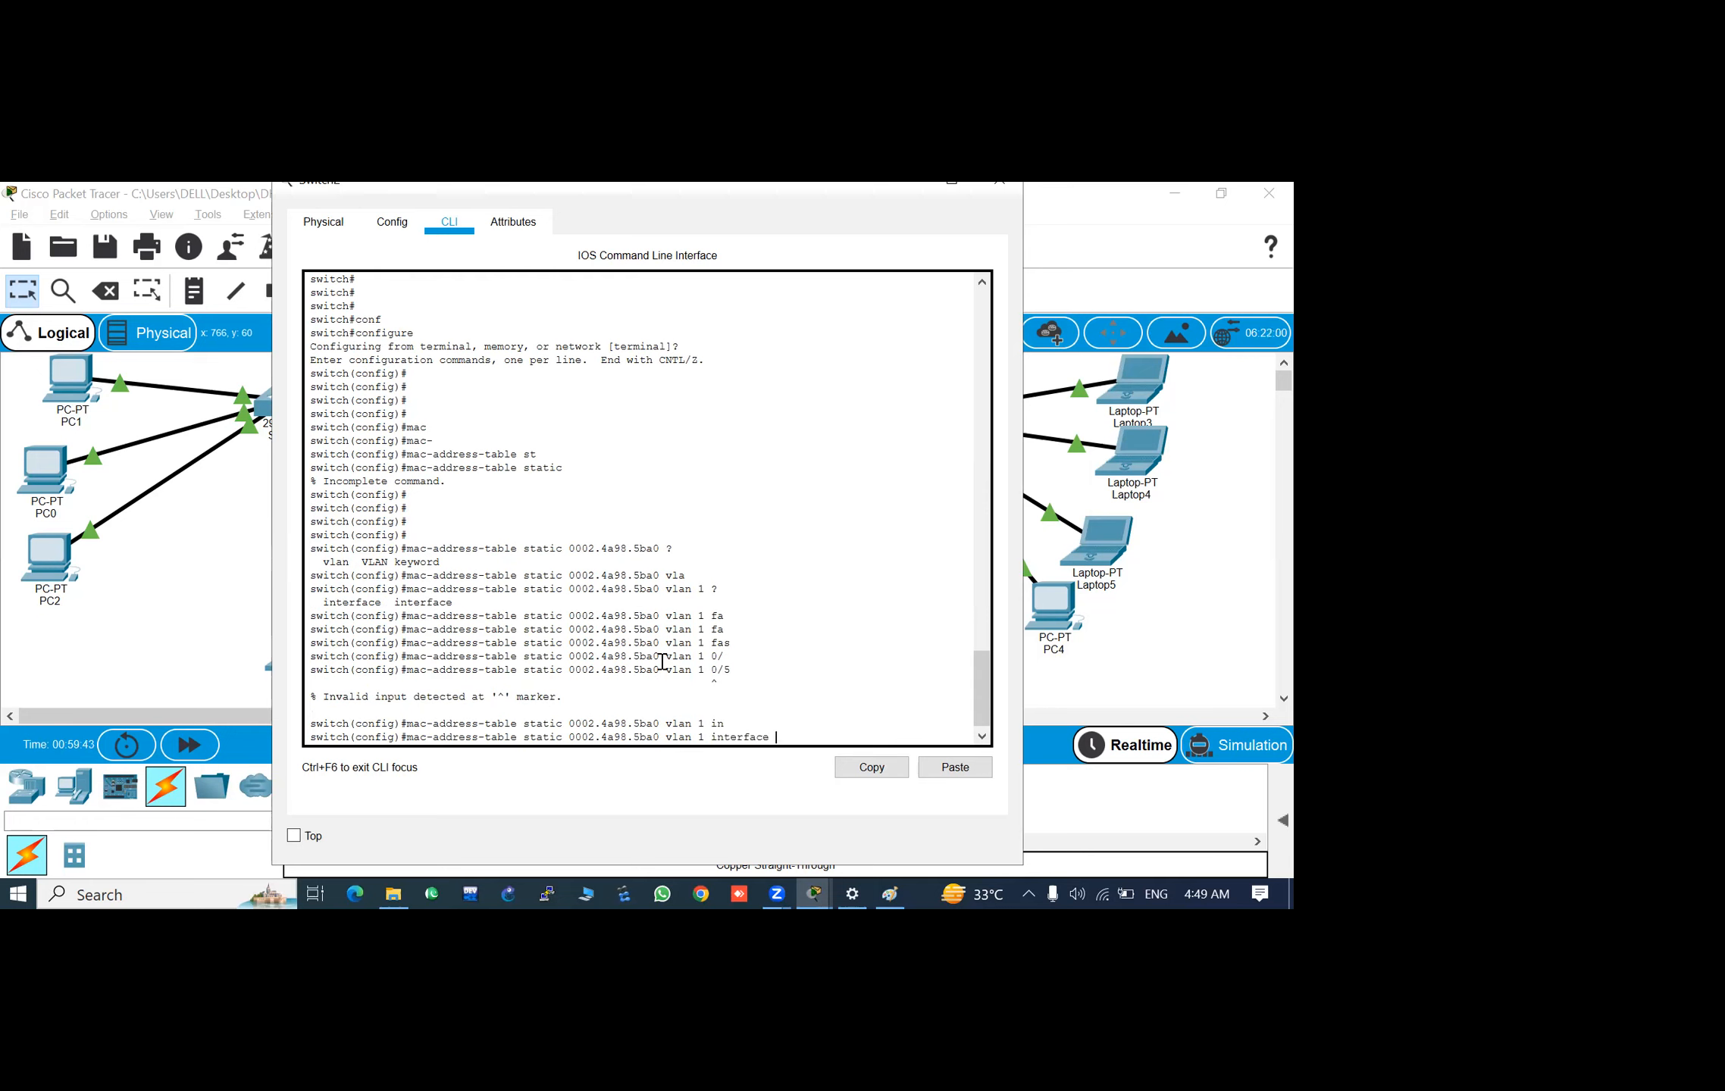
text(fa)
key(Tab)
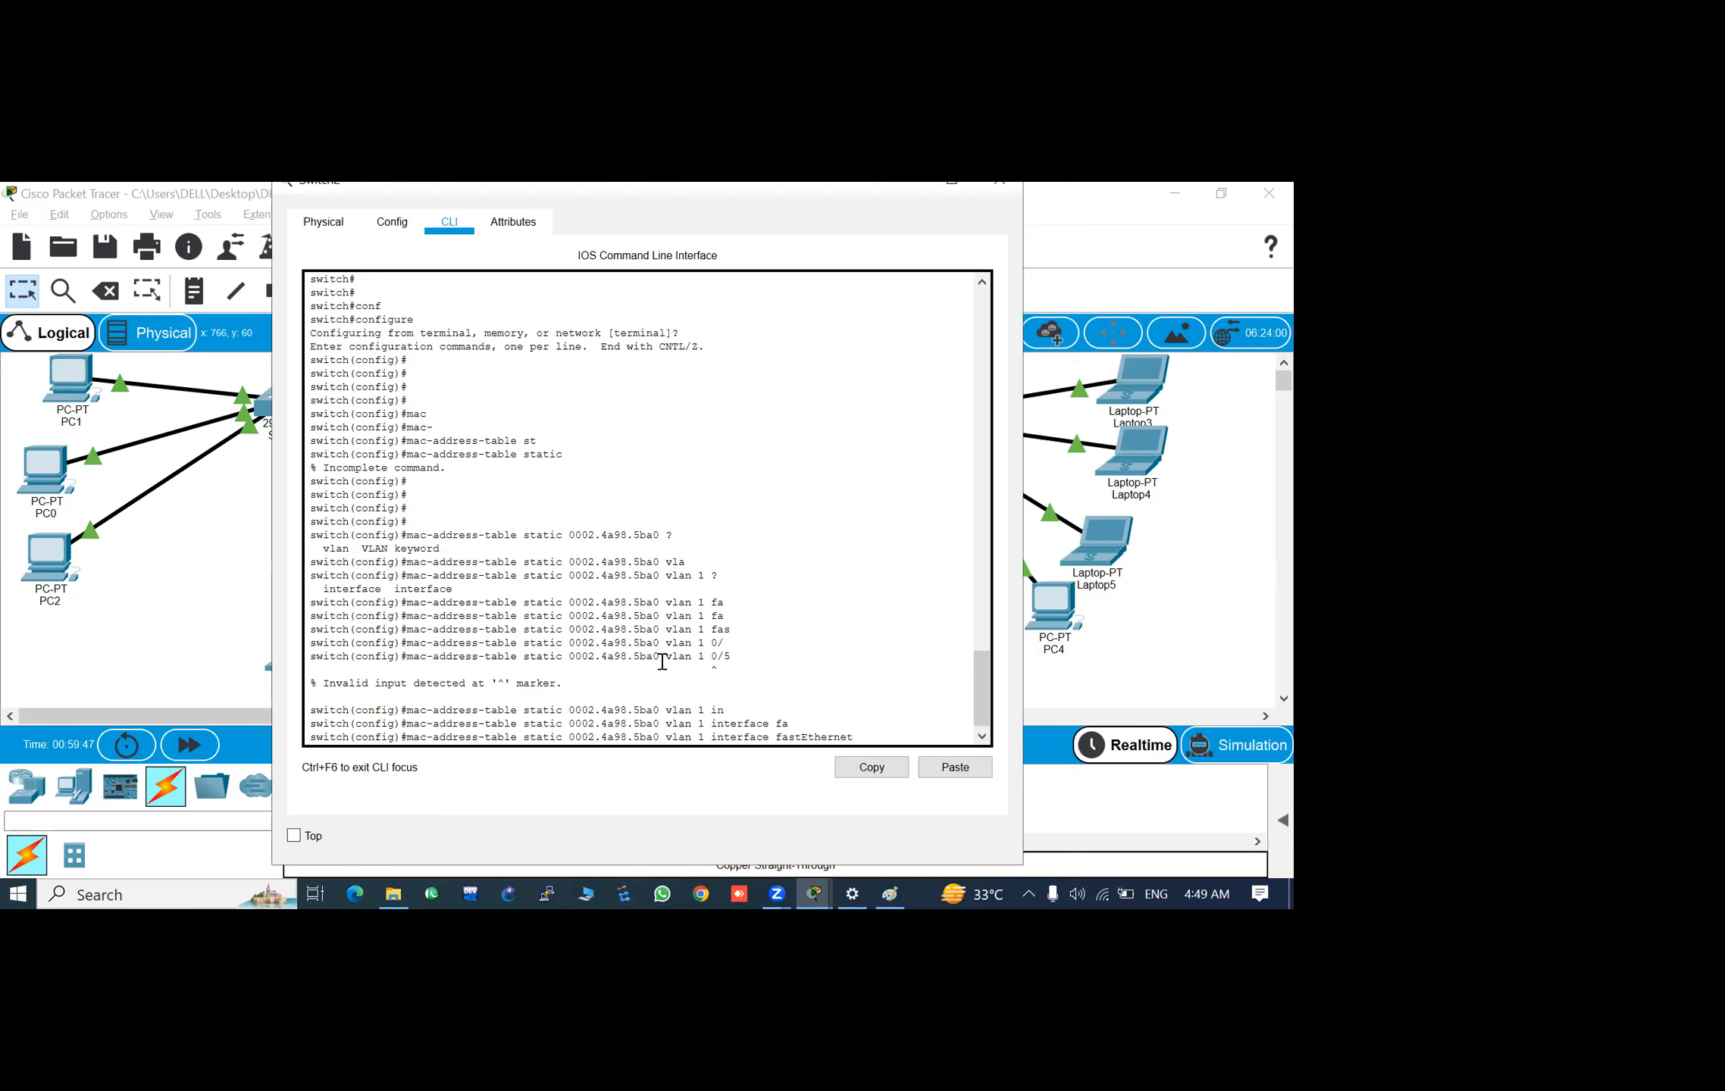
text(0/5)
key(Return)
key(Return)
key(Return)
key(Return)
key(Return)
key(Return)
key(Return)
key(Return)
key(Return)
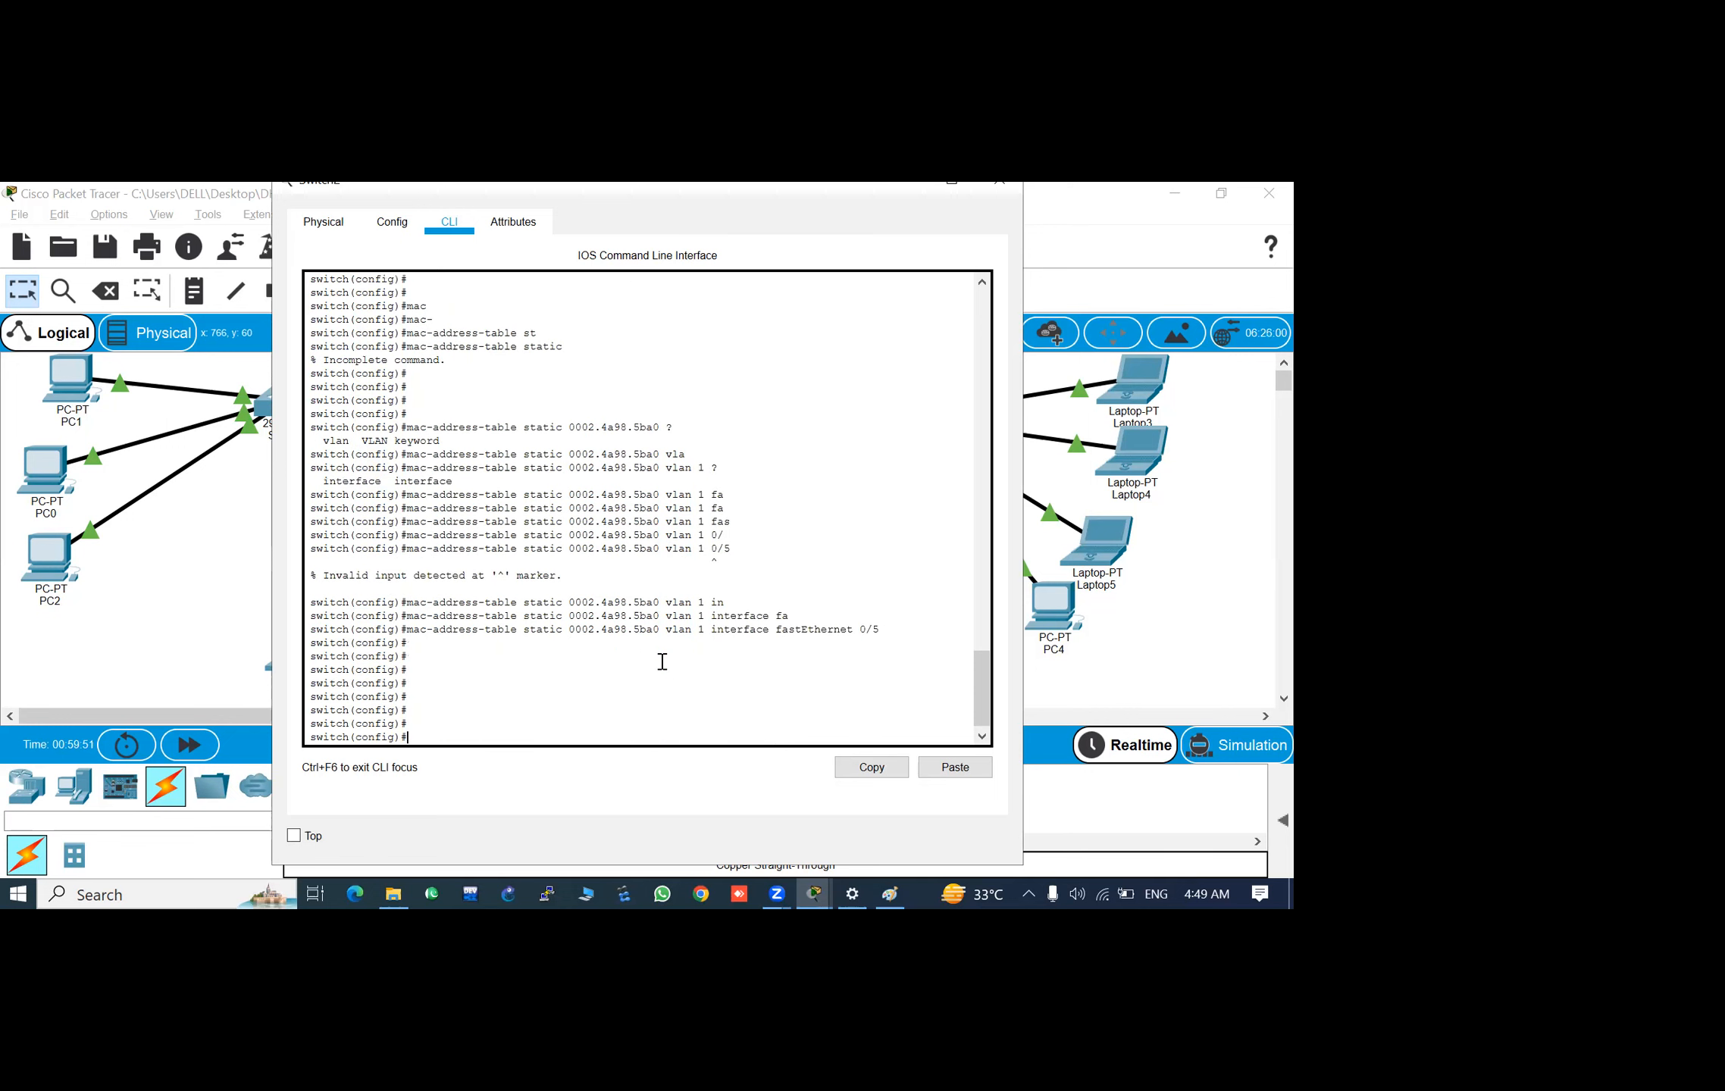
key(Return)
key(Return)
- Highlight the completed mac-address-table static command and exit global configuration mode
text(ex)
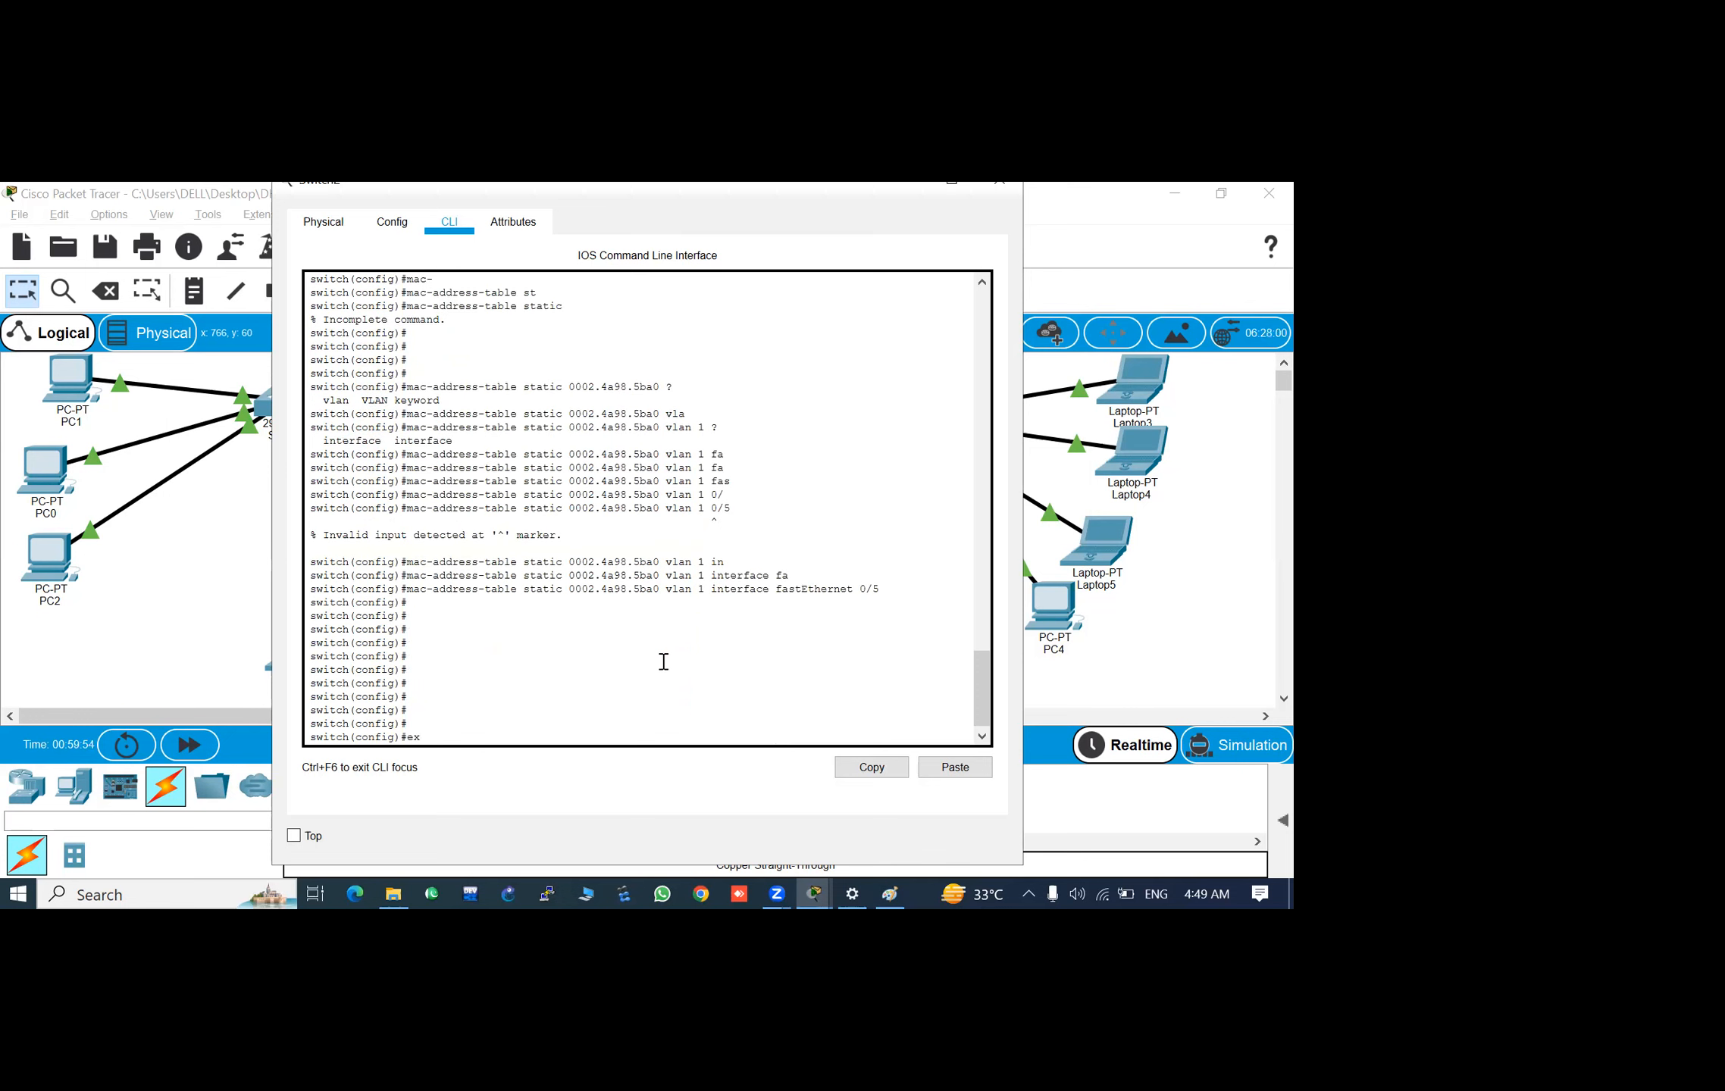
drag(888, 589, 411, 595)
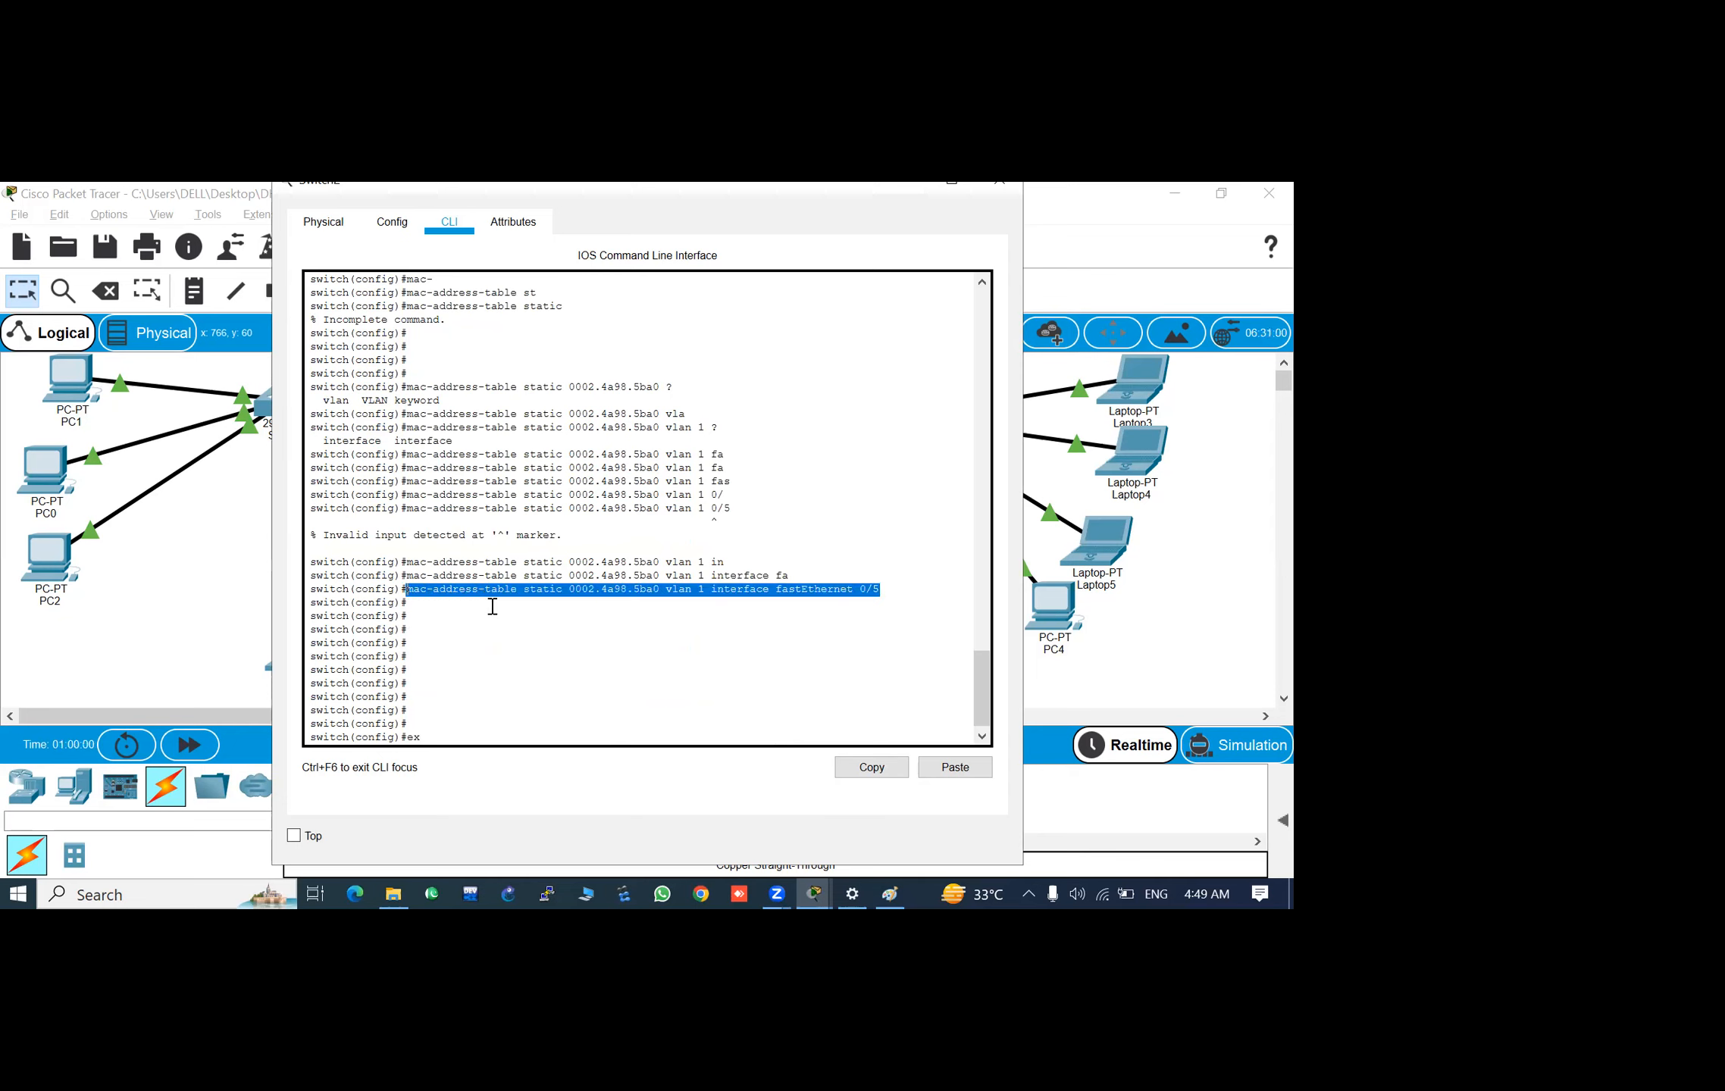
click(444, 737)
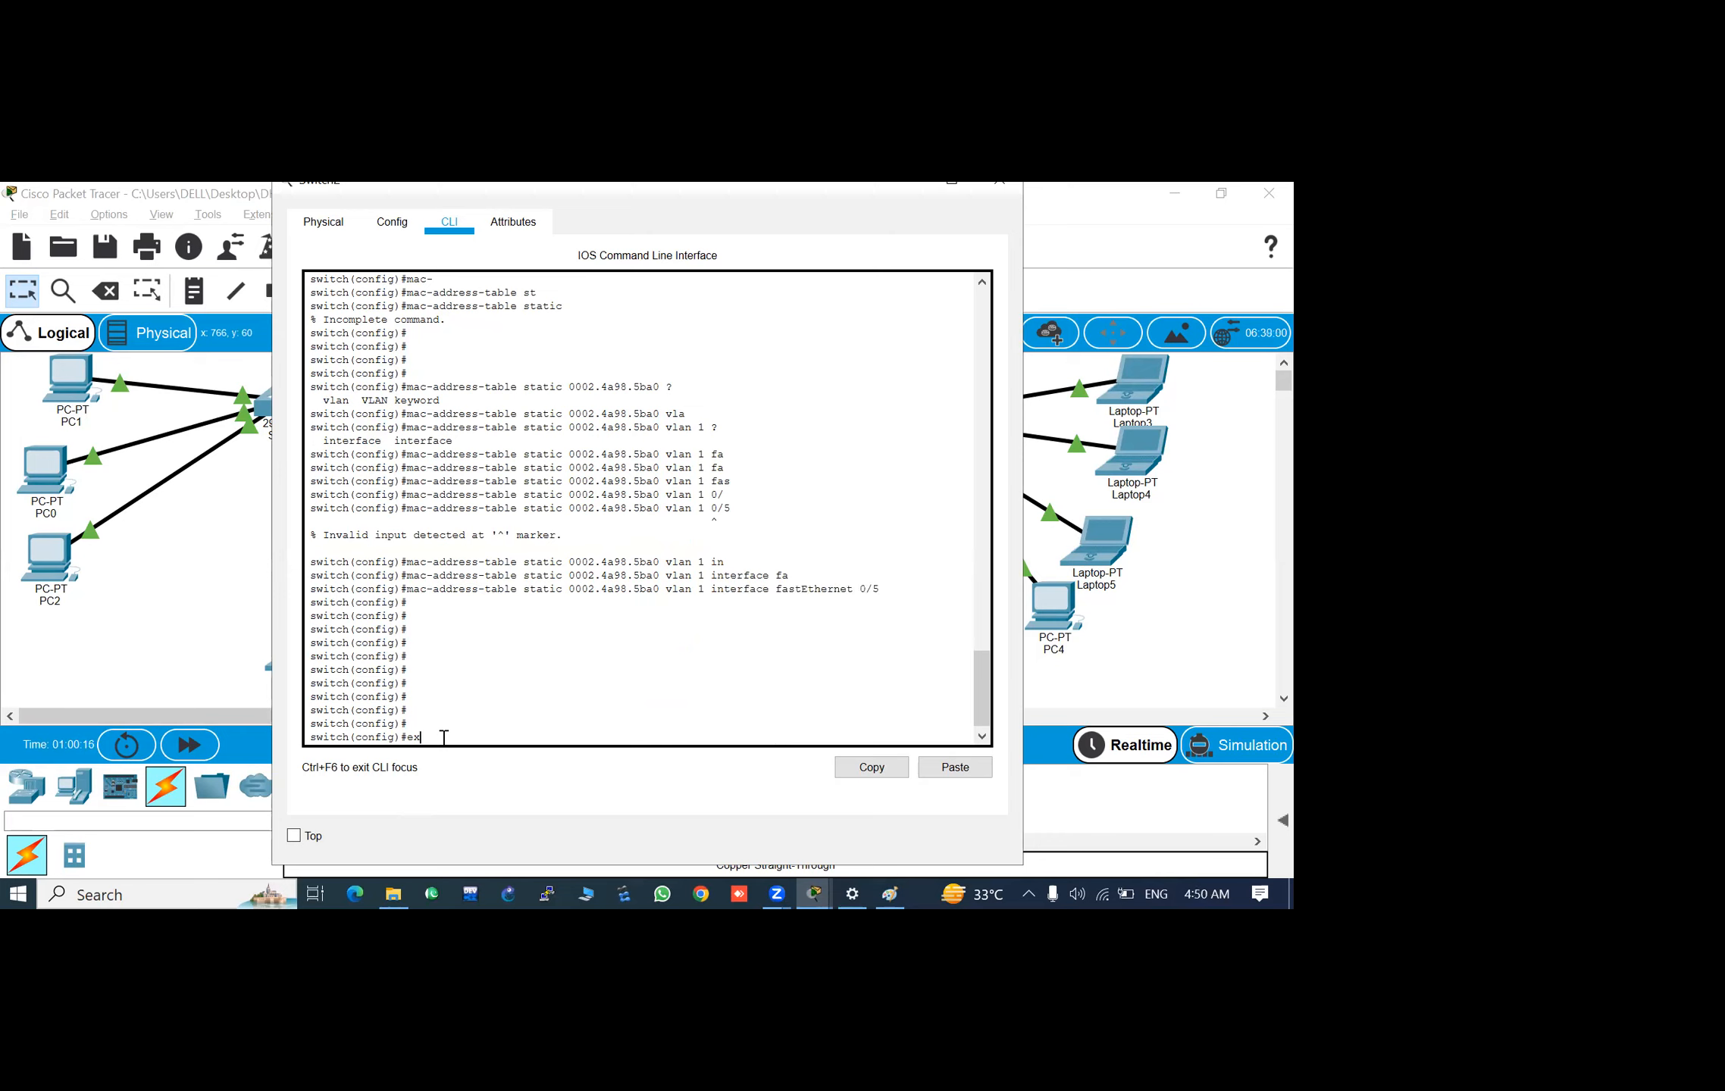
text(it)
key(Return)
key(Return)
key(Return)
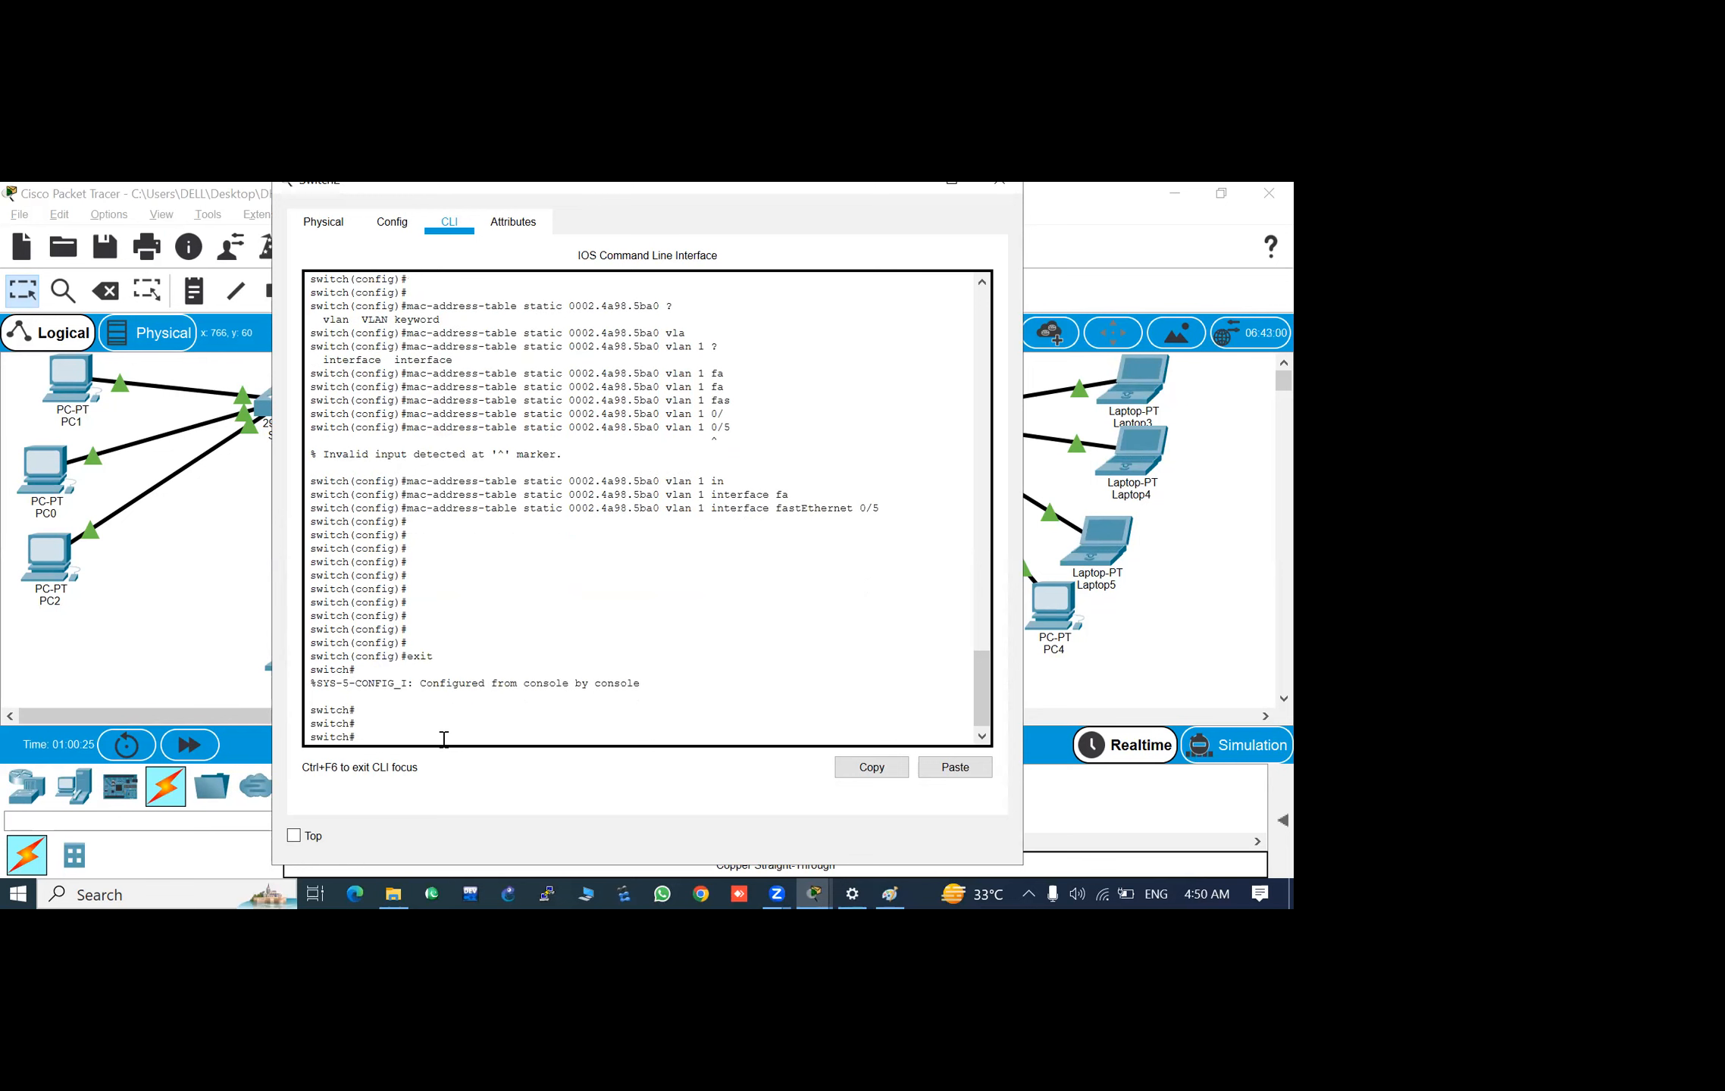
- Recall and run show mac-address-table to examine the static entry for 0002.4a98.5ba0
text(configure)
key(Up)
key(Return)
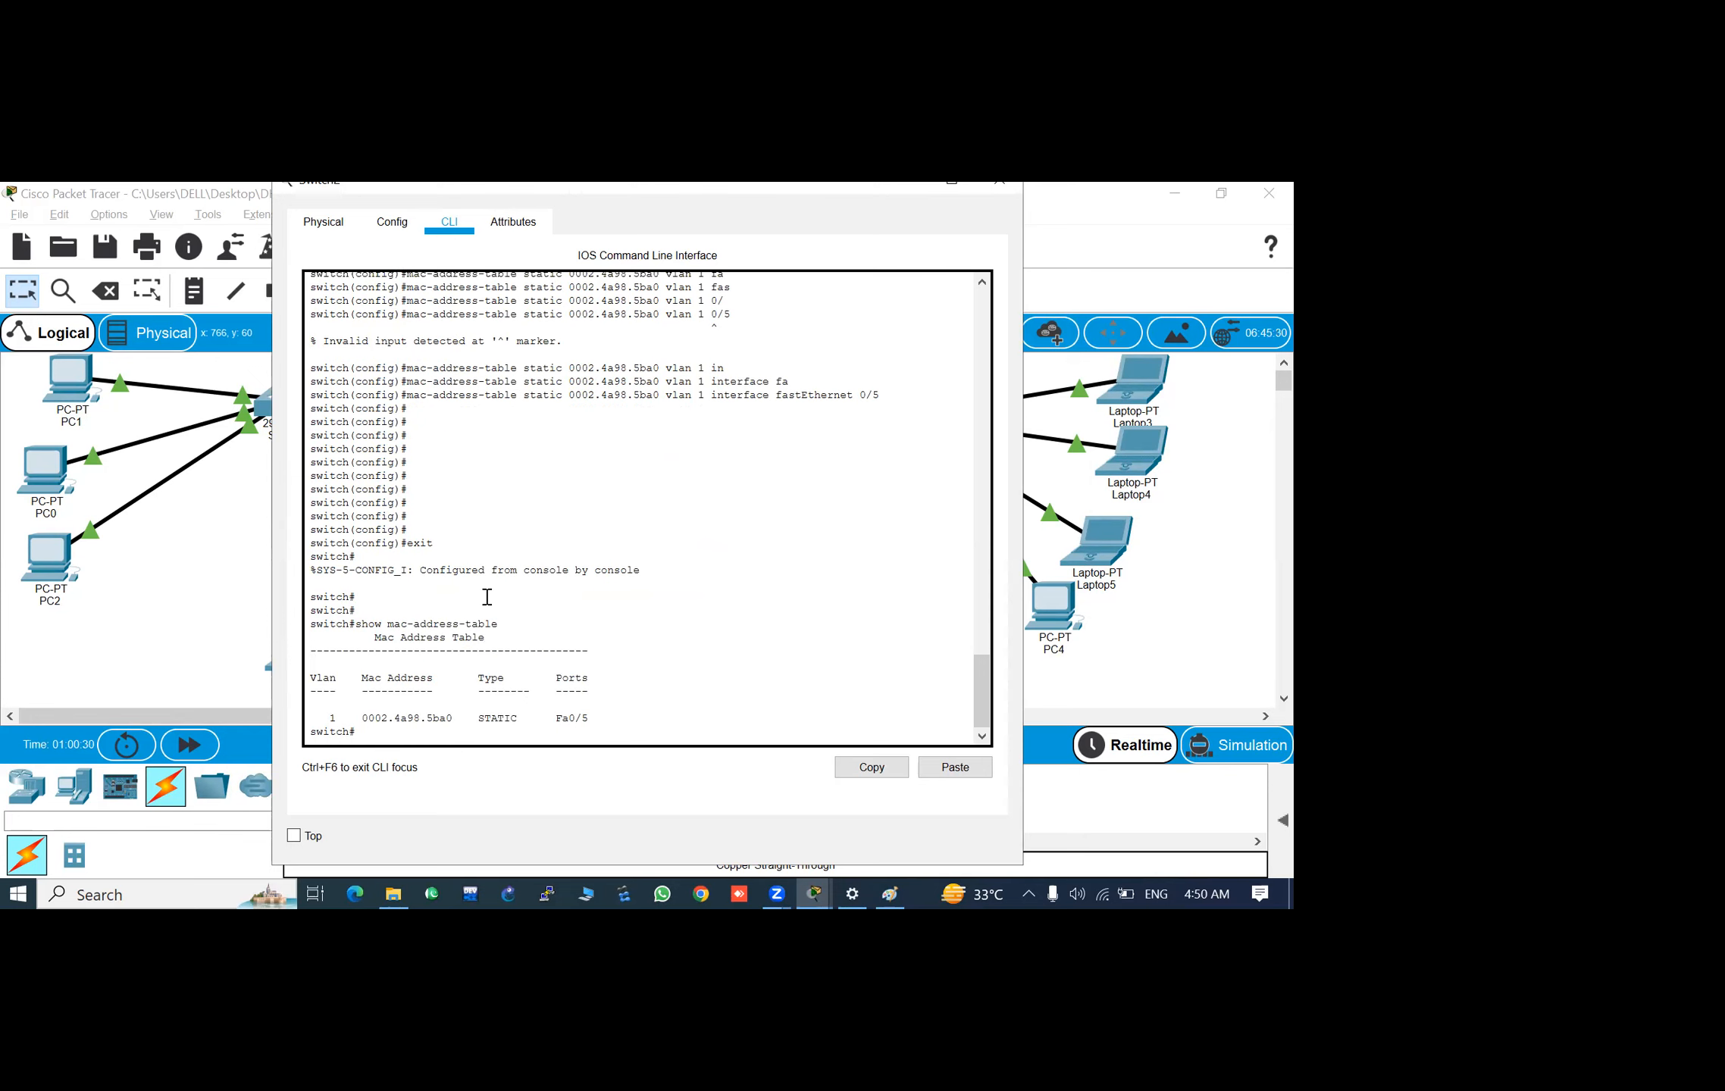
mouse_move(454, 717)
mouse_down()
mouse_move(426, 720)
mouse_move(452, 736)
mouse_up()
click(498, 721)
key(BackSpace)
key(Return)
key(Return)
key(Return)
key(Return)
key(Return)
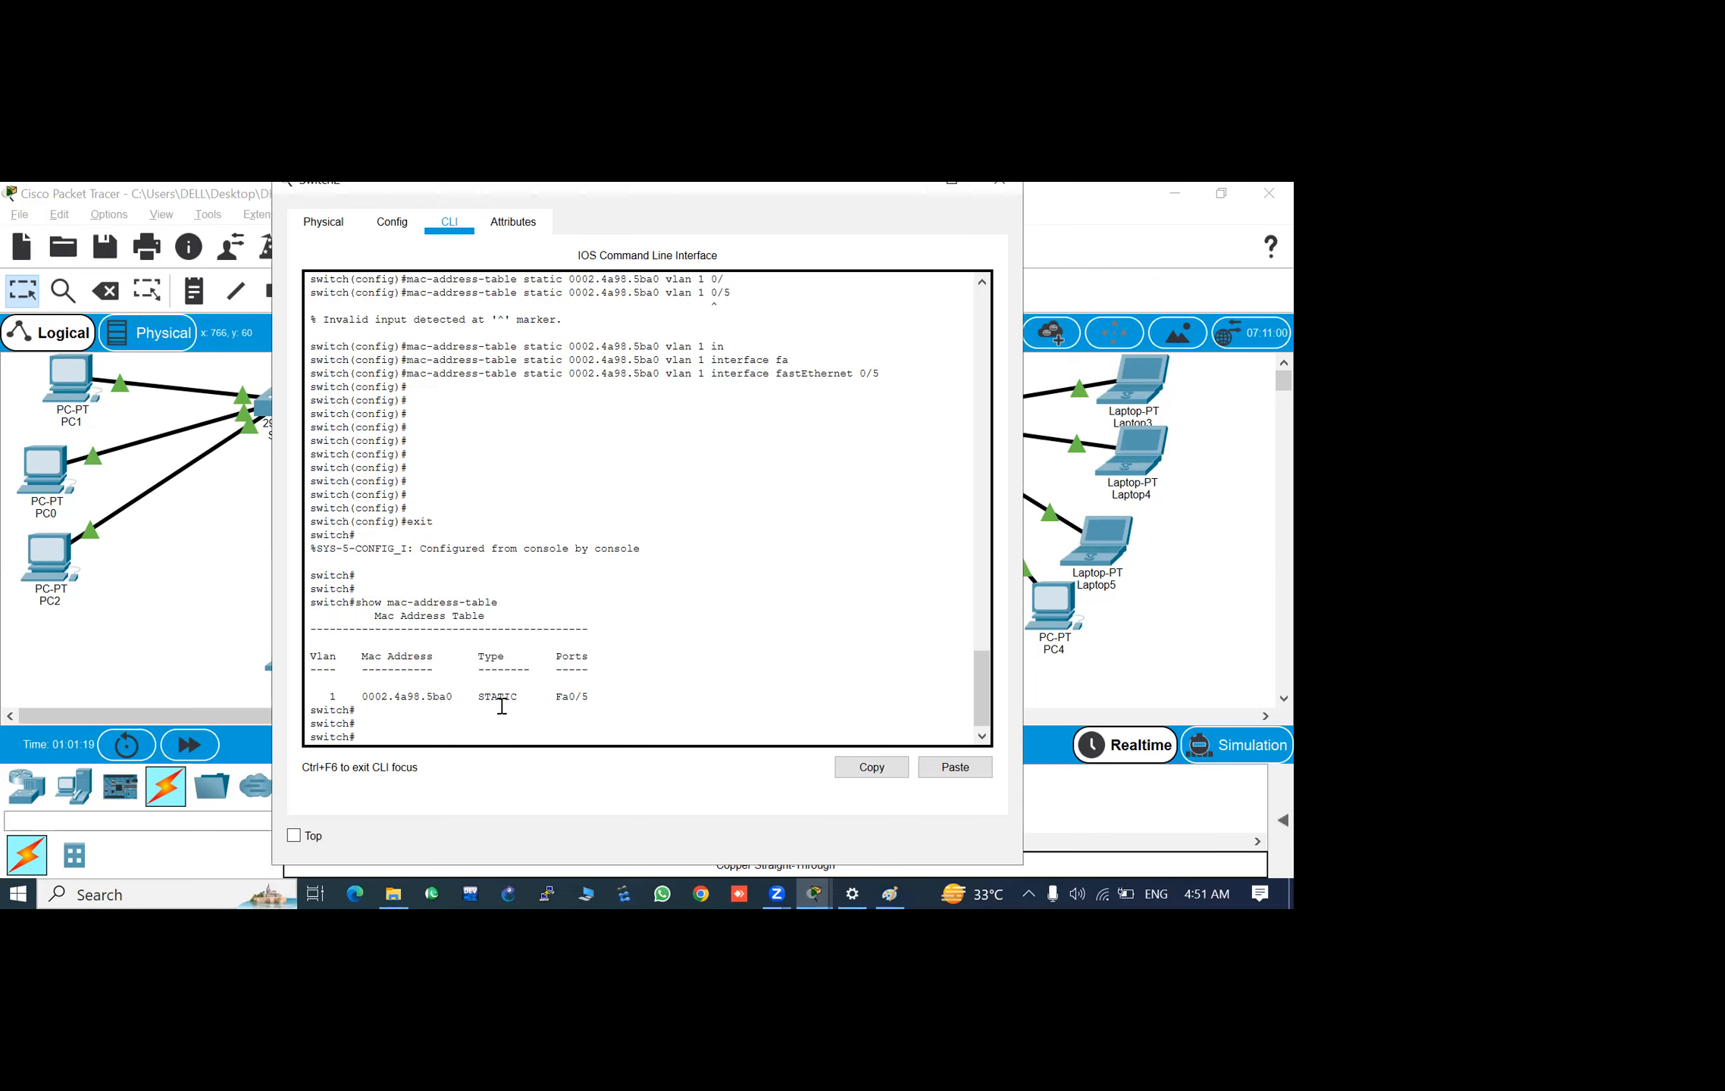
key(Return)
key(Return)
key(Return)
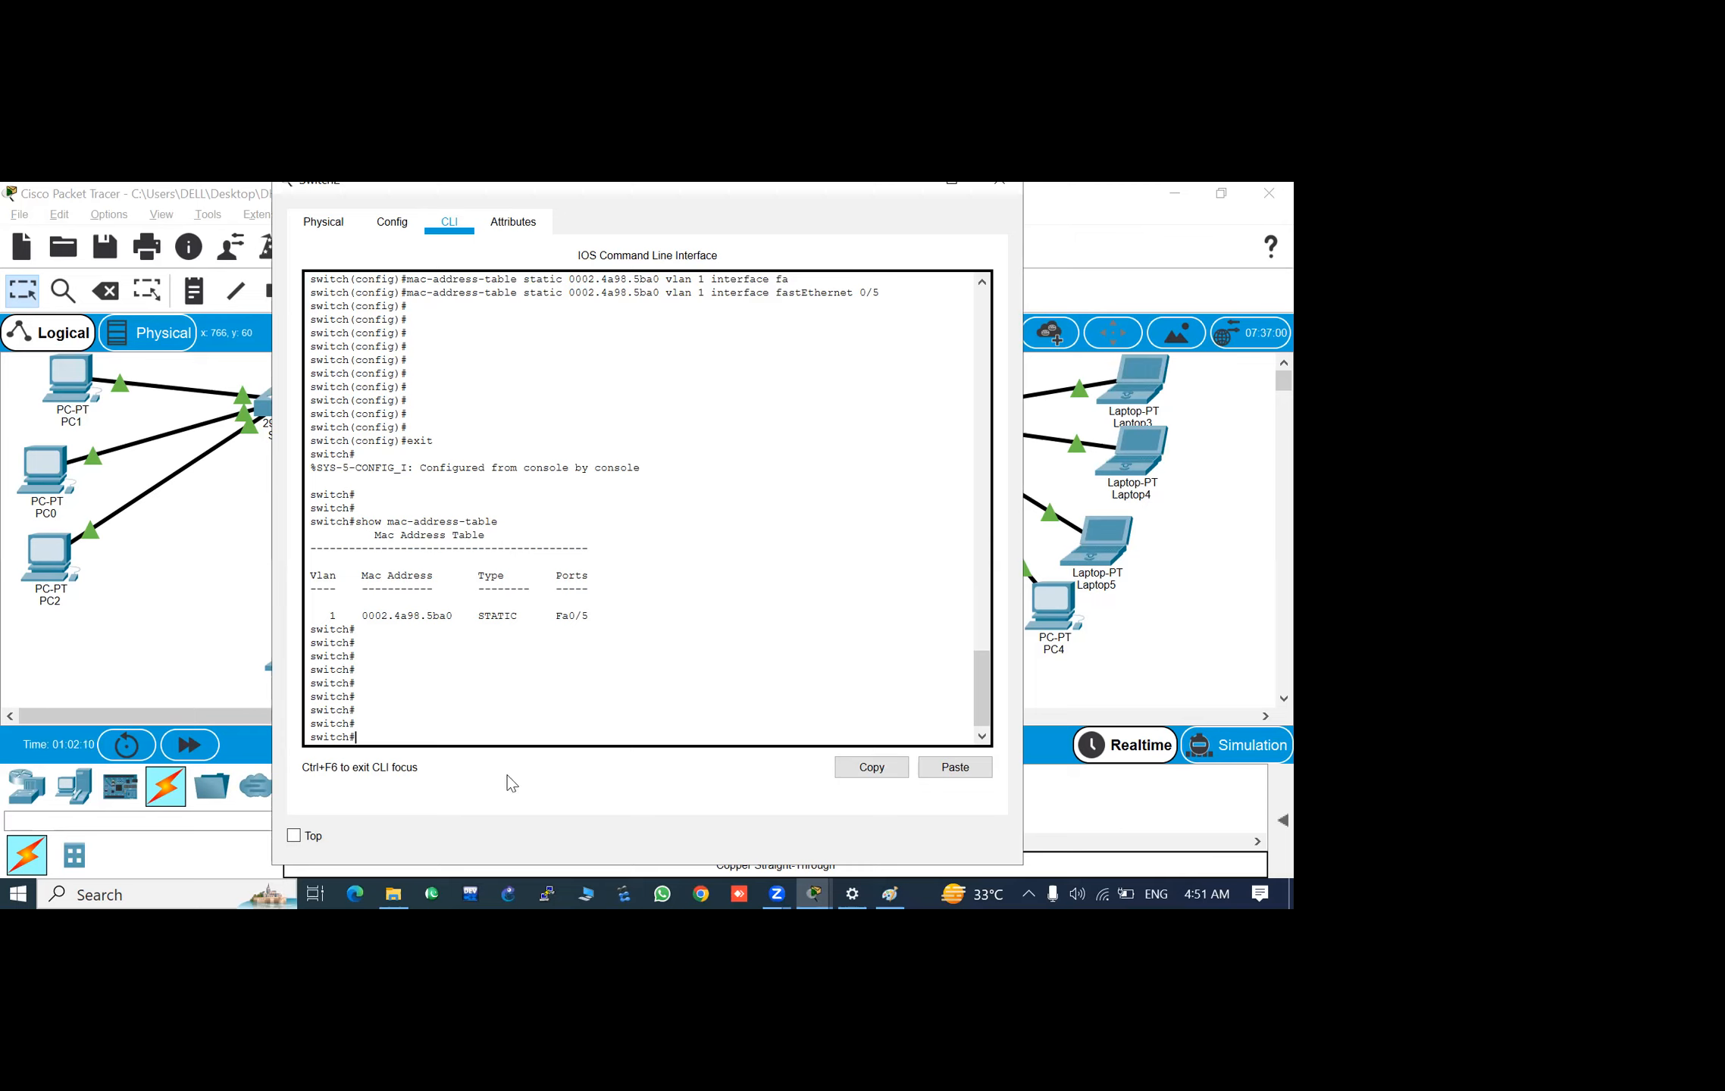
drag(717, 191, 673, 267)
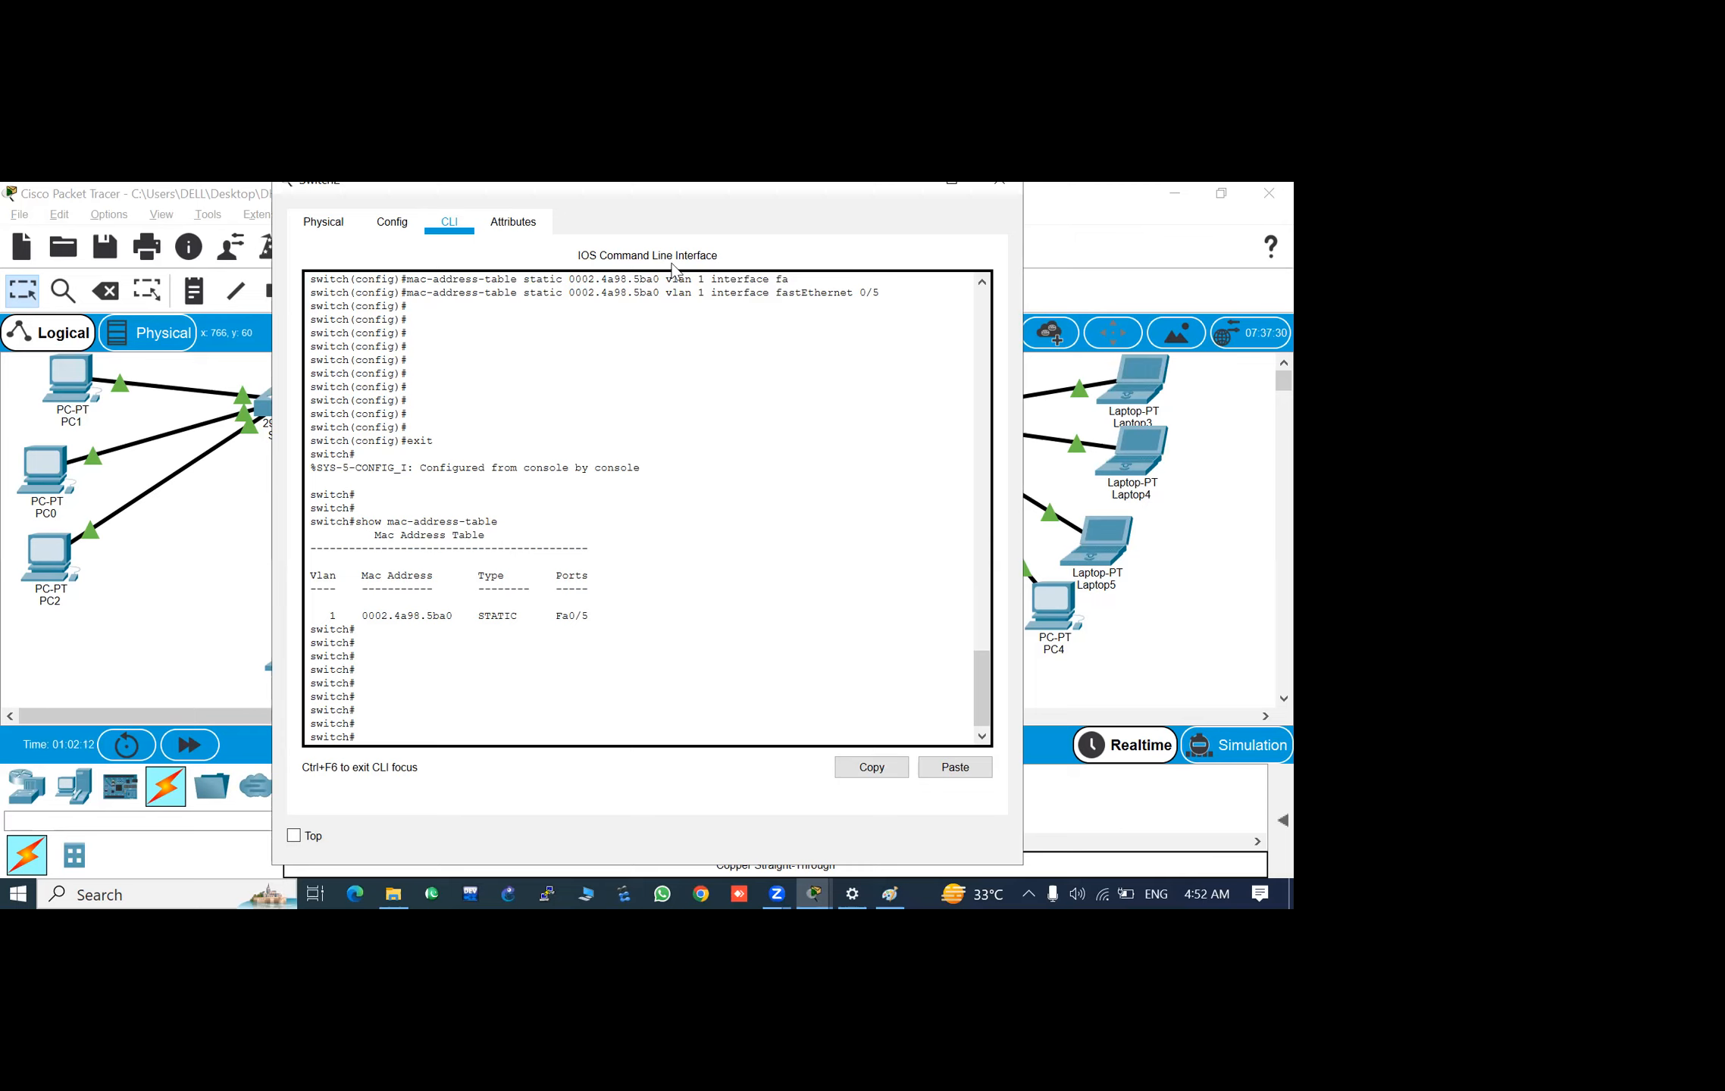
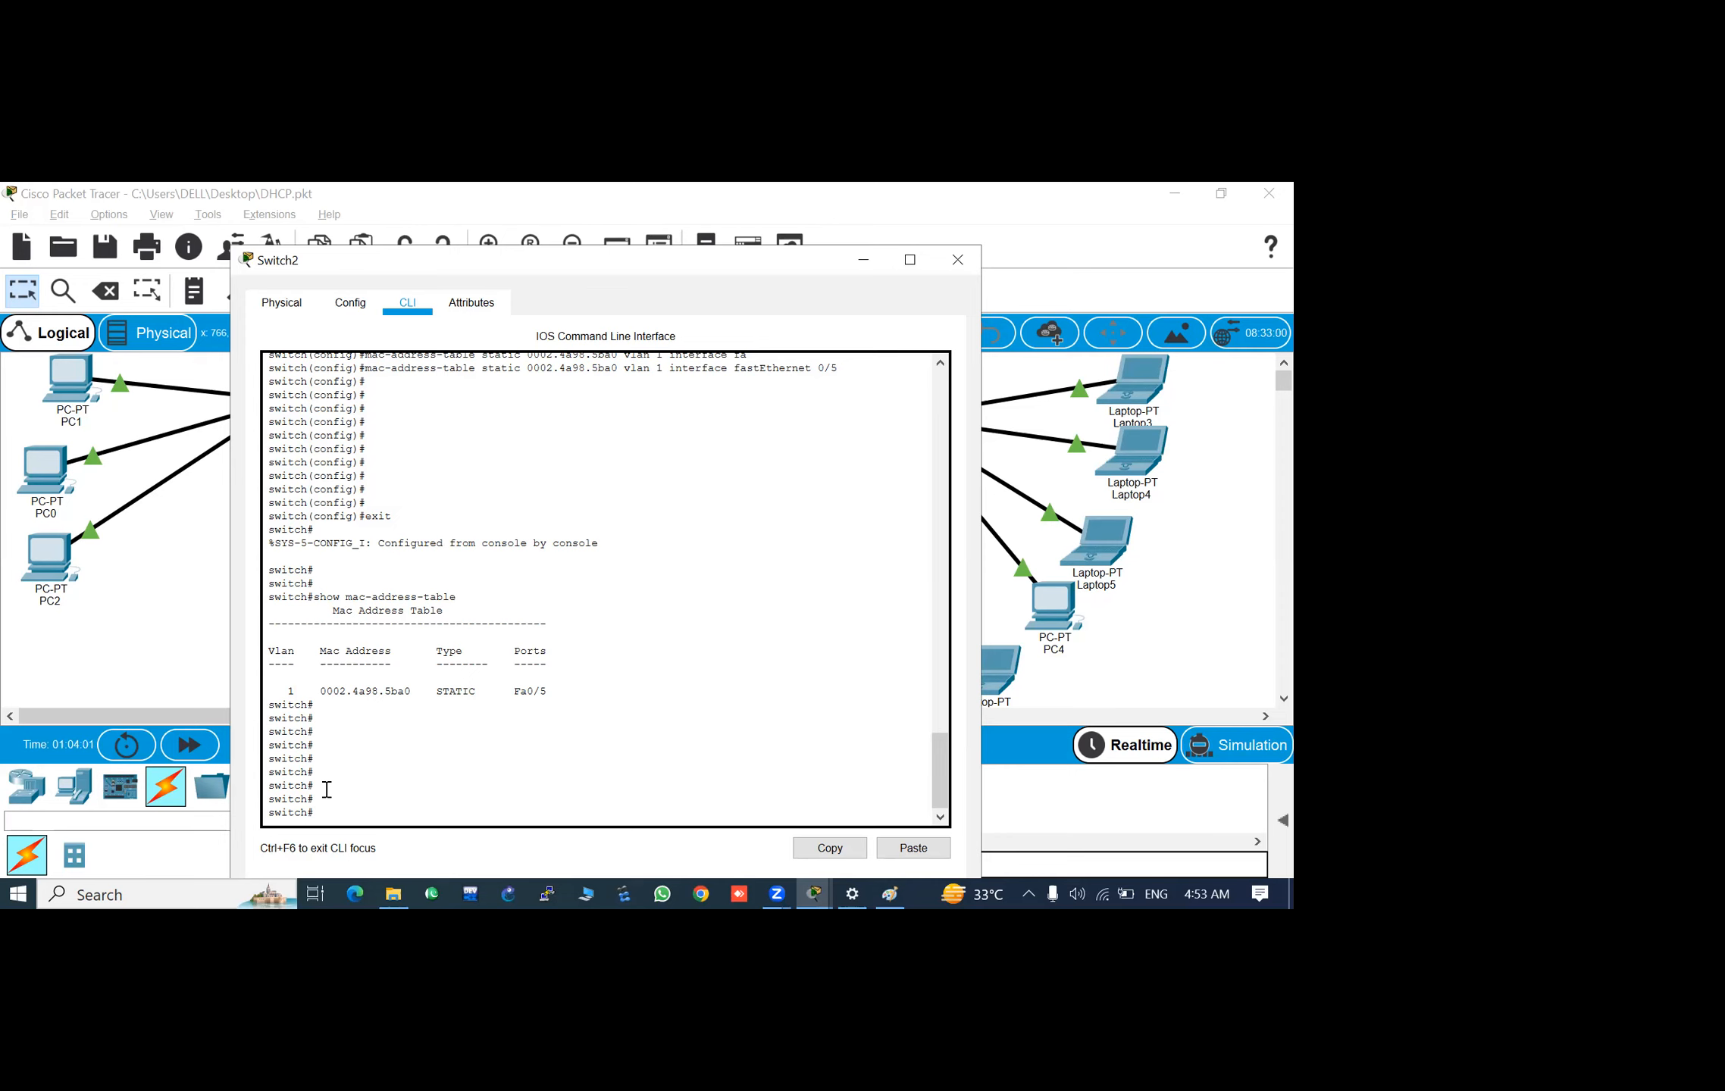
key(Return)
key(Return)
key(Return)
key(Return)
key(Return)
key(Return)
key(Return)
key(Return)
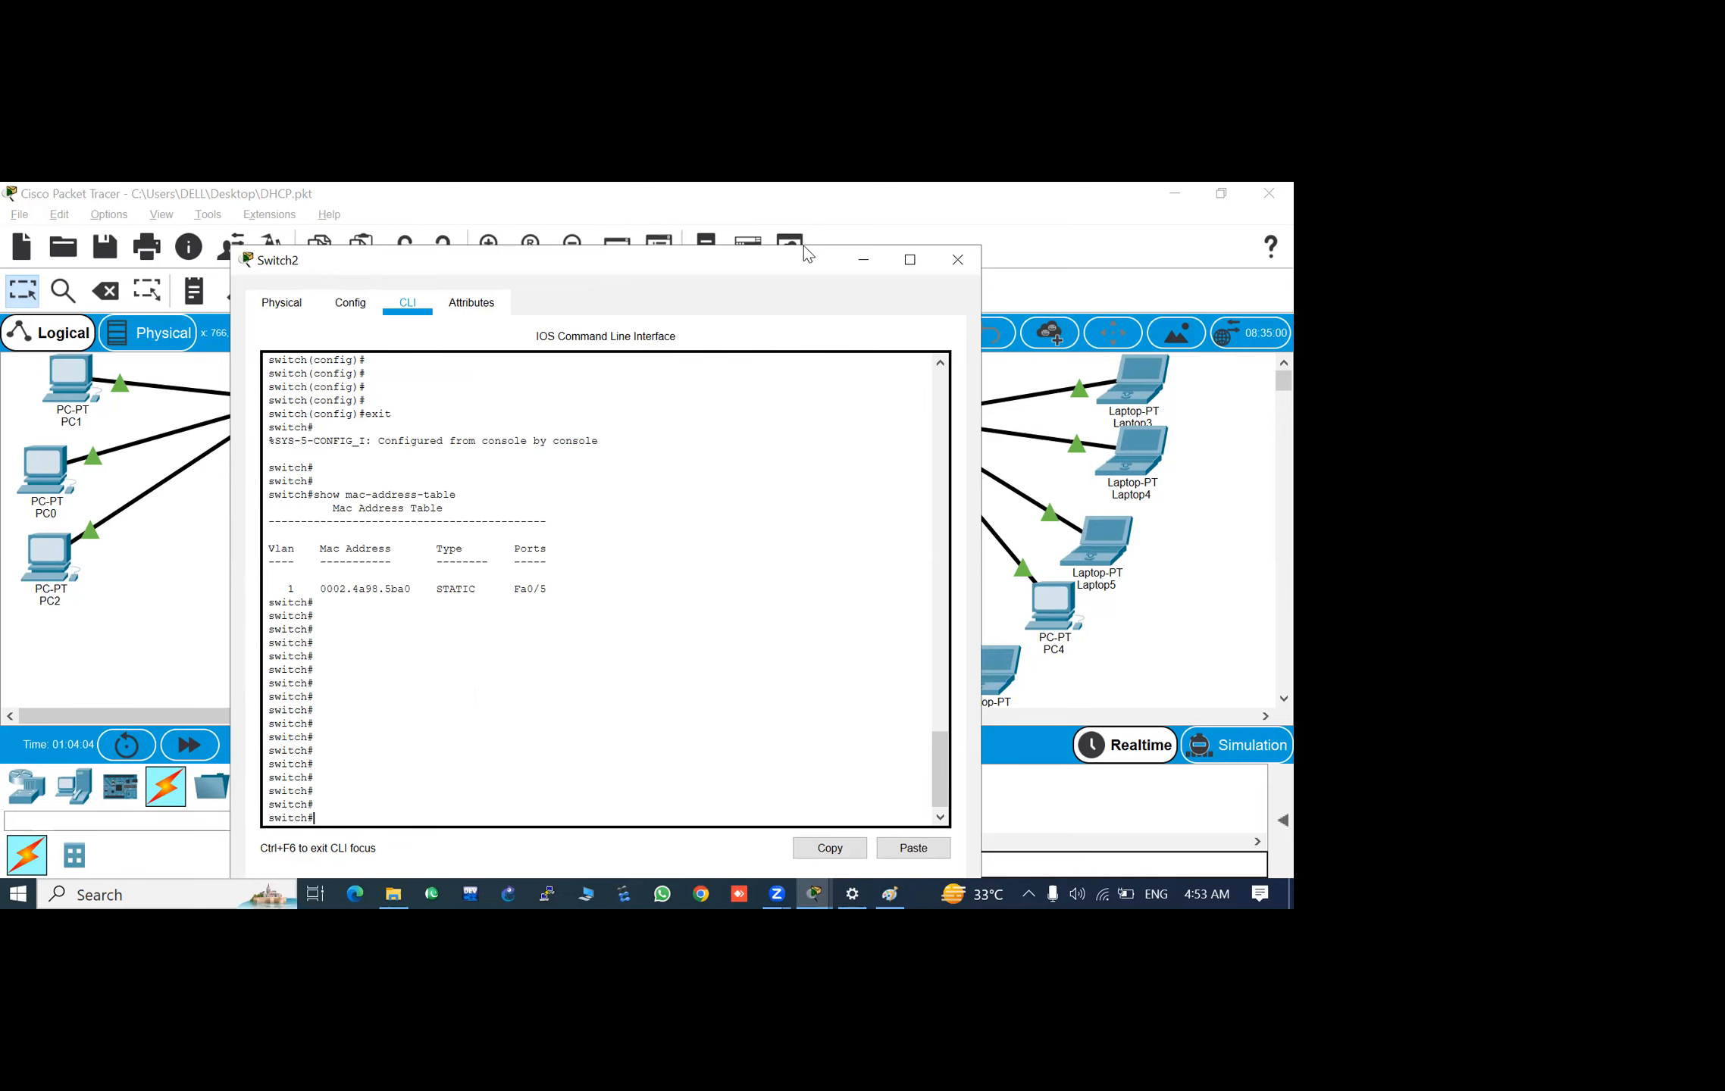
- Close Switch2's window, exit Packet Tracer without saving DHCP.pkt, and close the DHCP notes in Paint
click(952, 262)
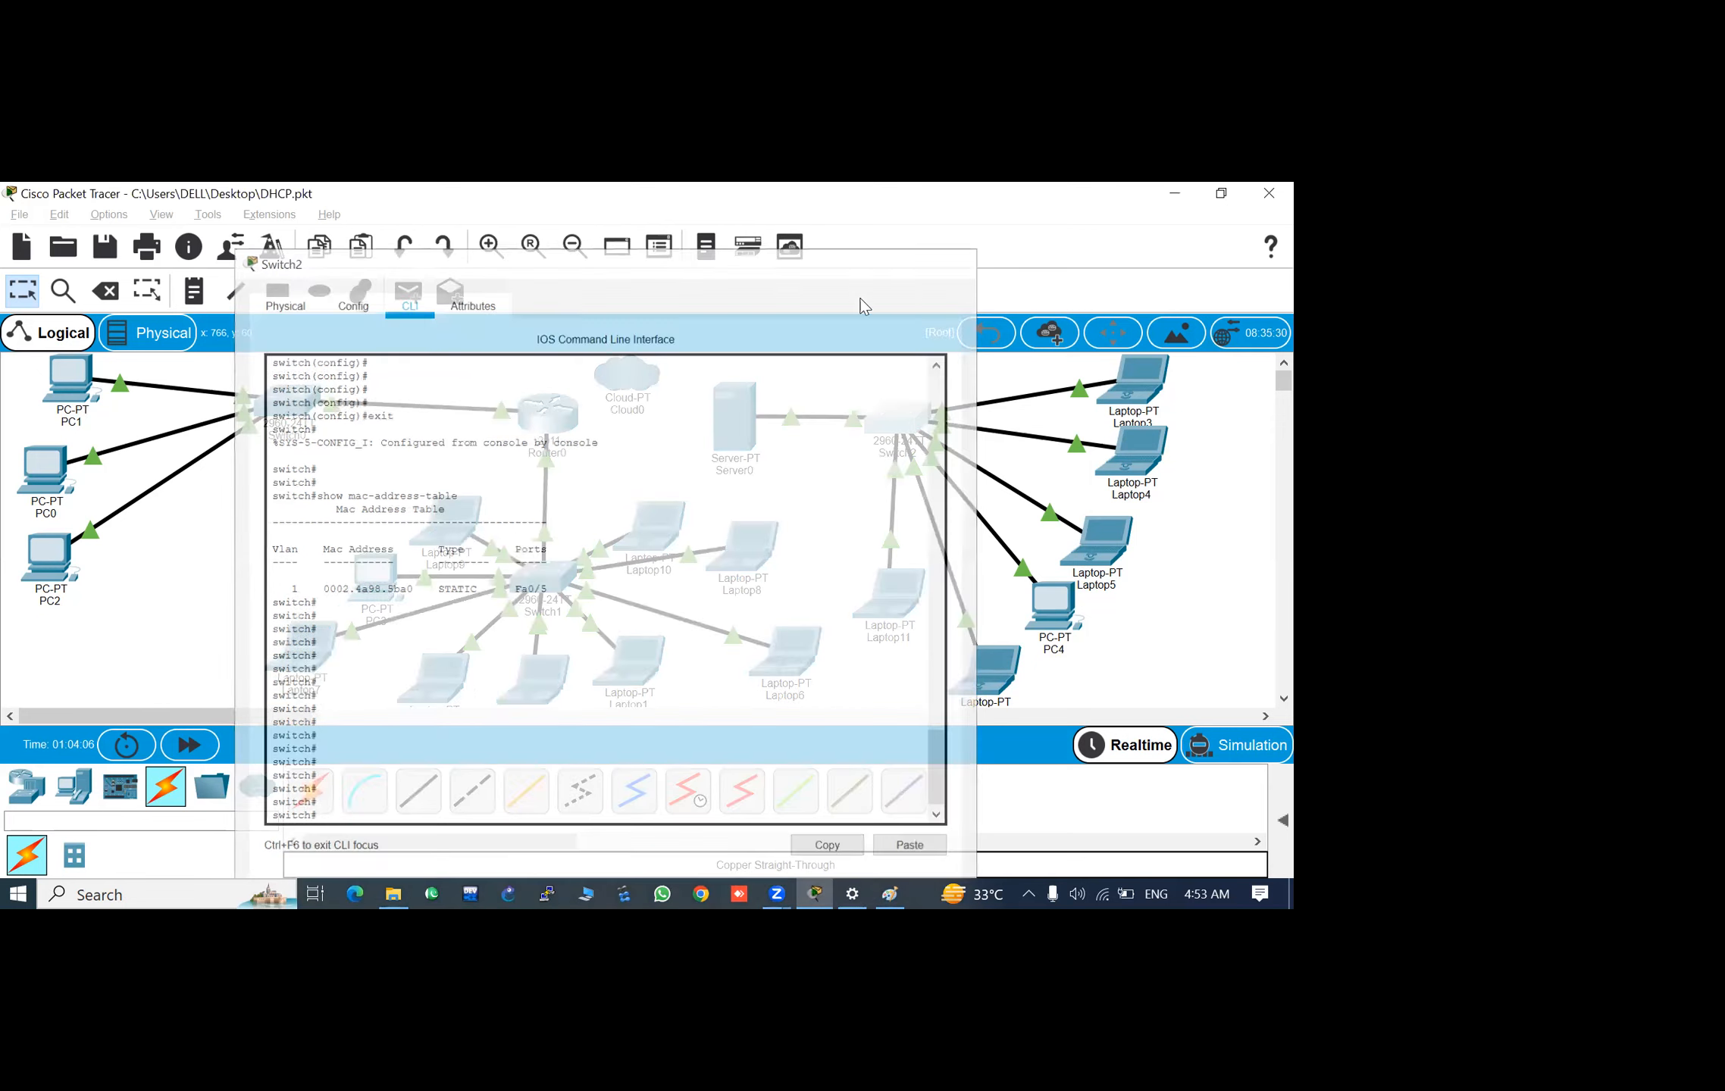
click(1268, 193)
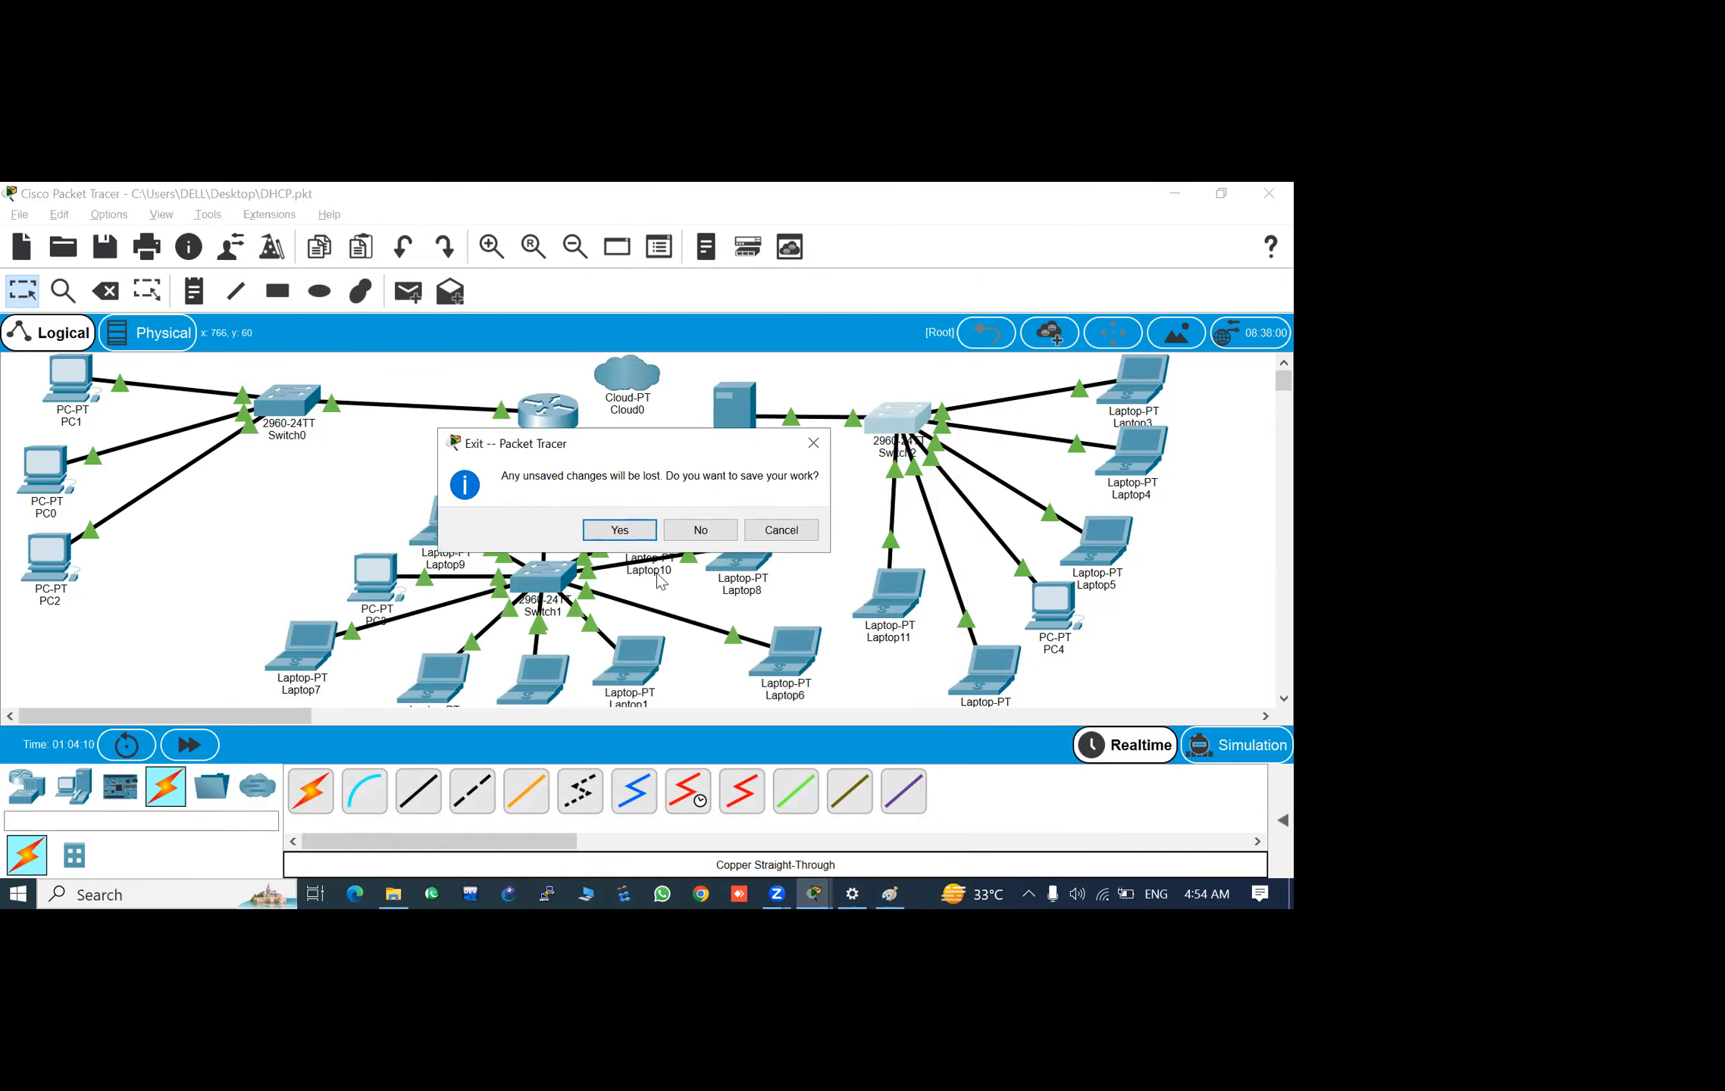
click(706, 527)
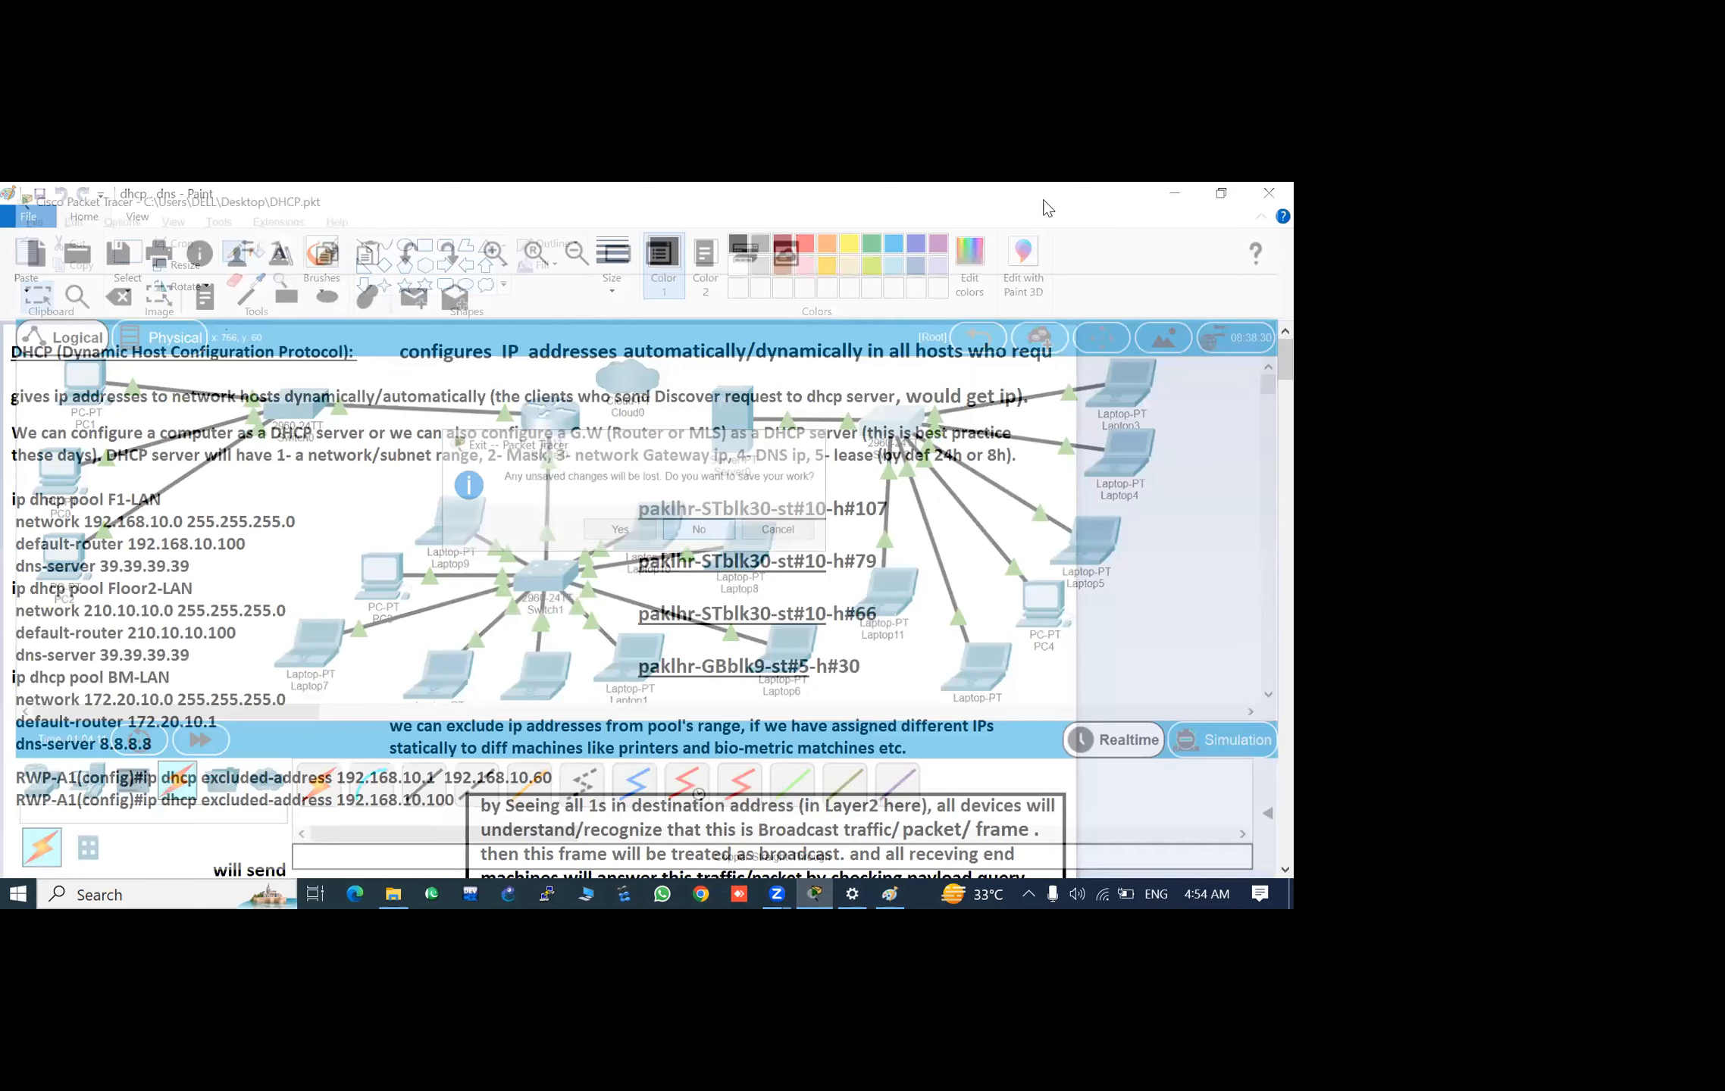
key(alt+F4)
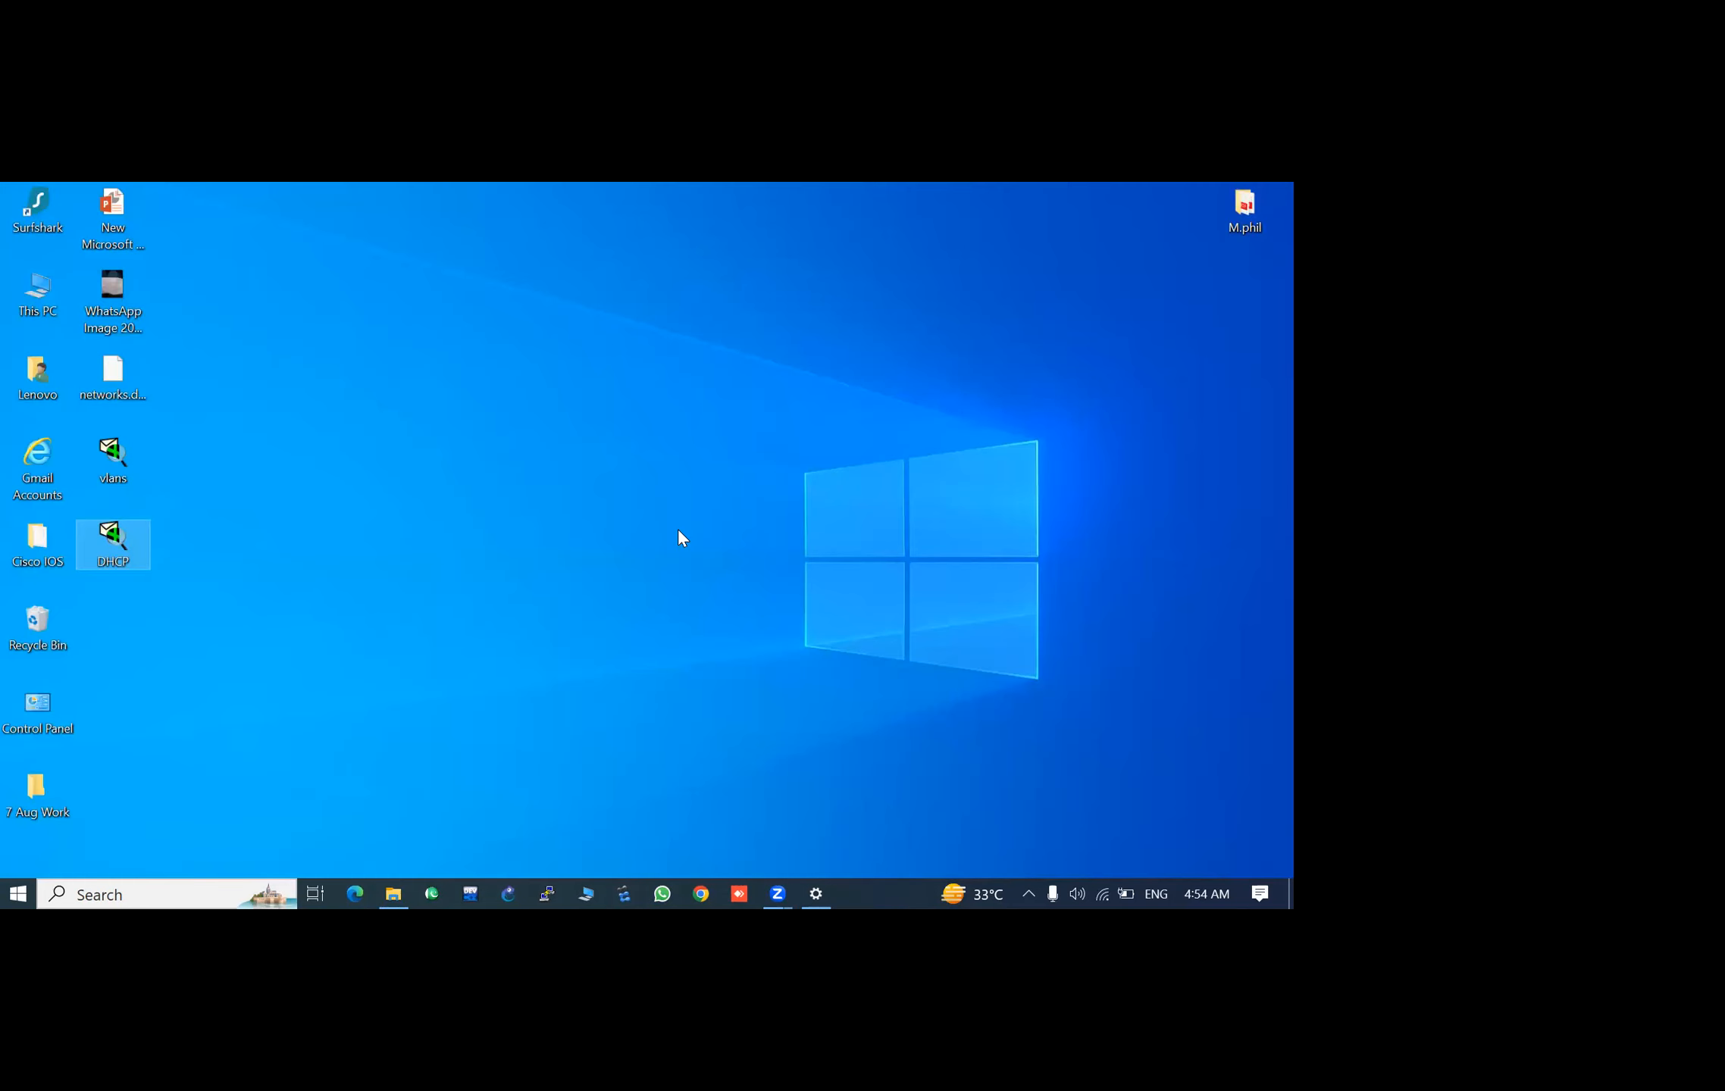
right_click(678, 527)
click(717, 589)
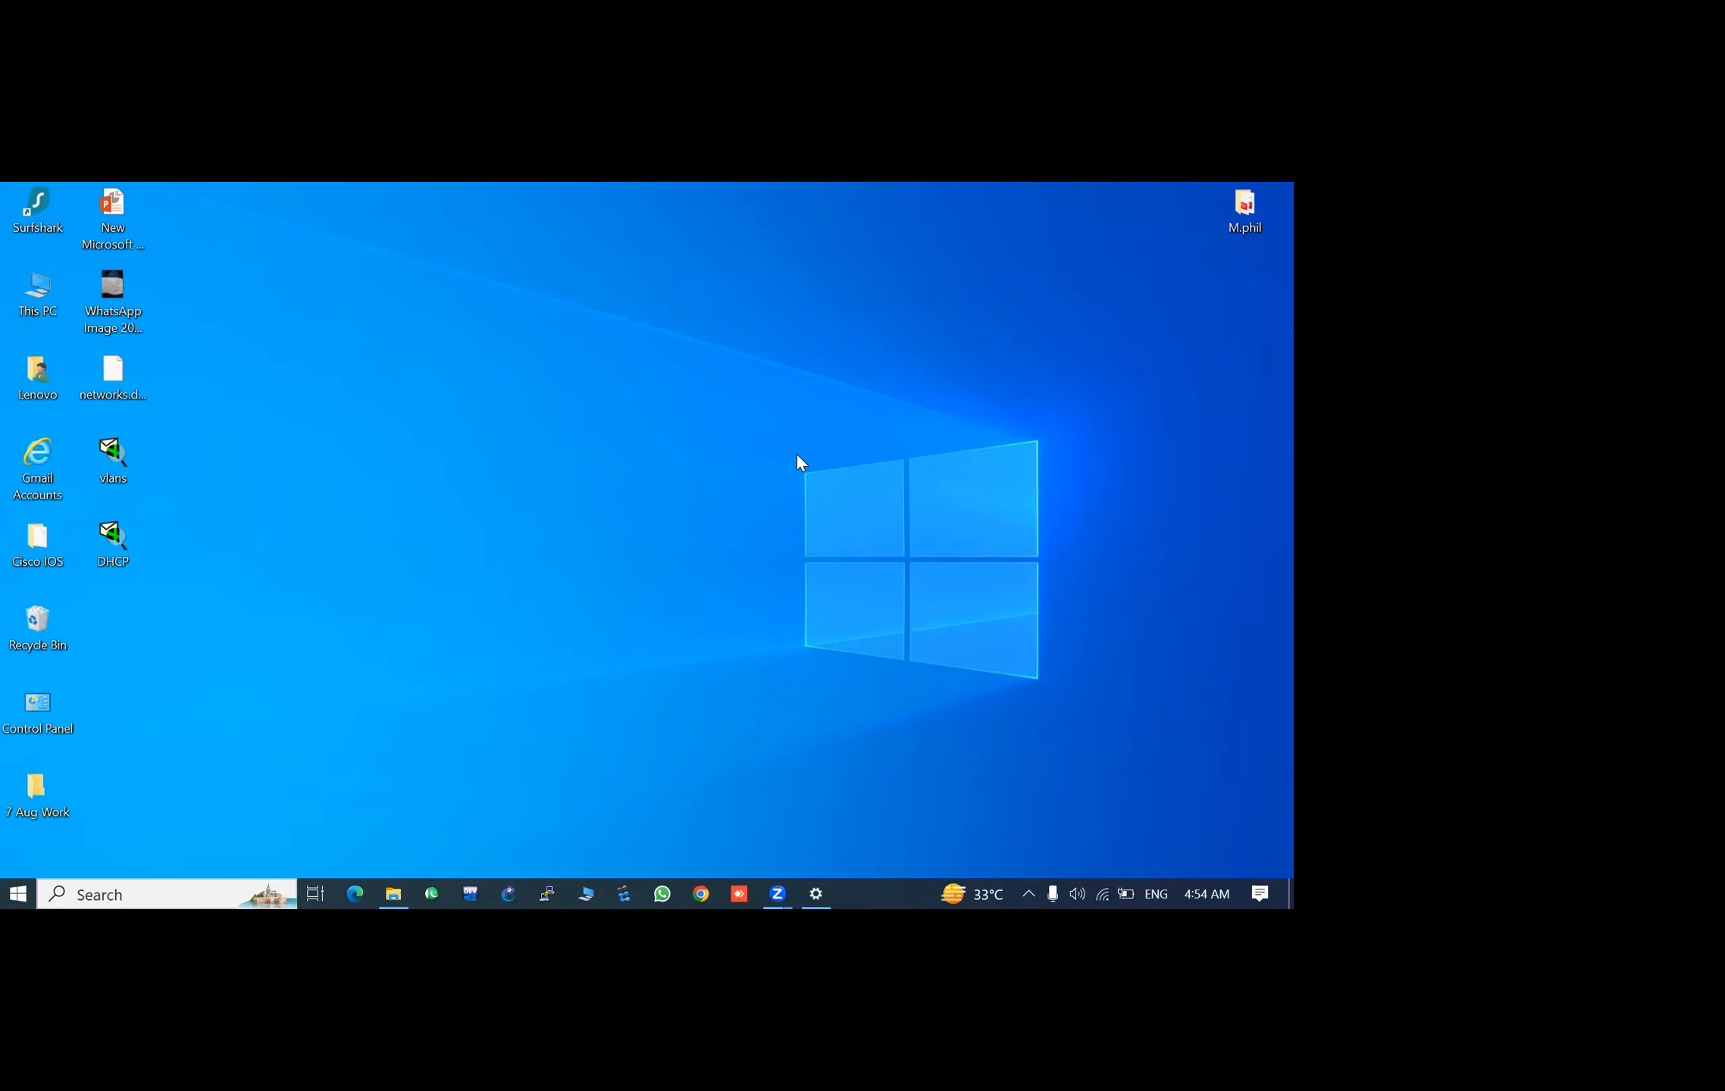
right_click(797, 455)
click(834, 514)
- Shut down the computer from Windows' power options
click(19, 895)
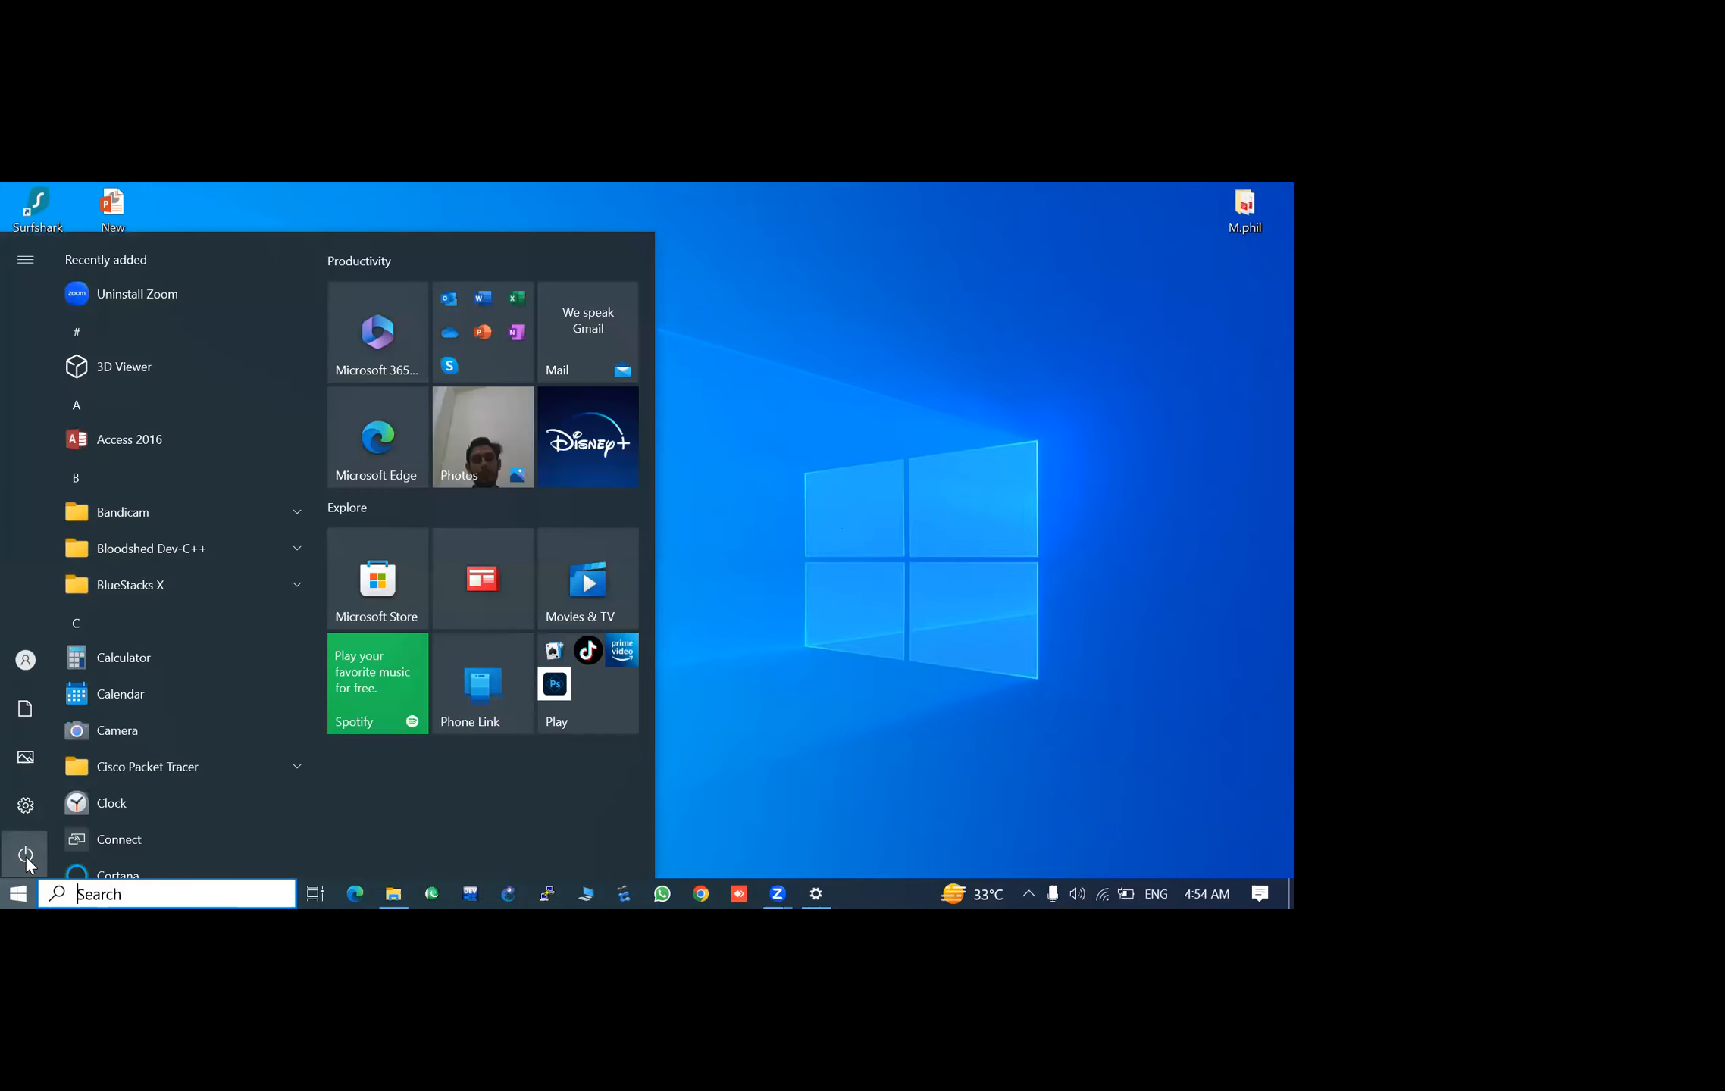
click(71, 857)
click(90, 778)
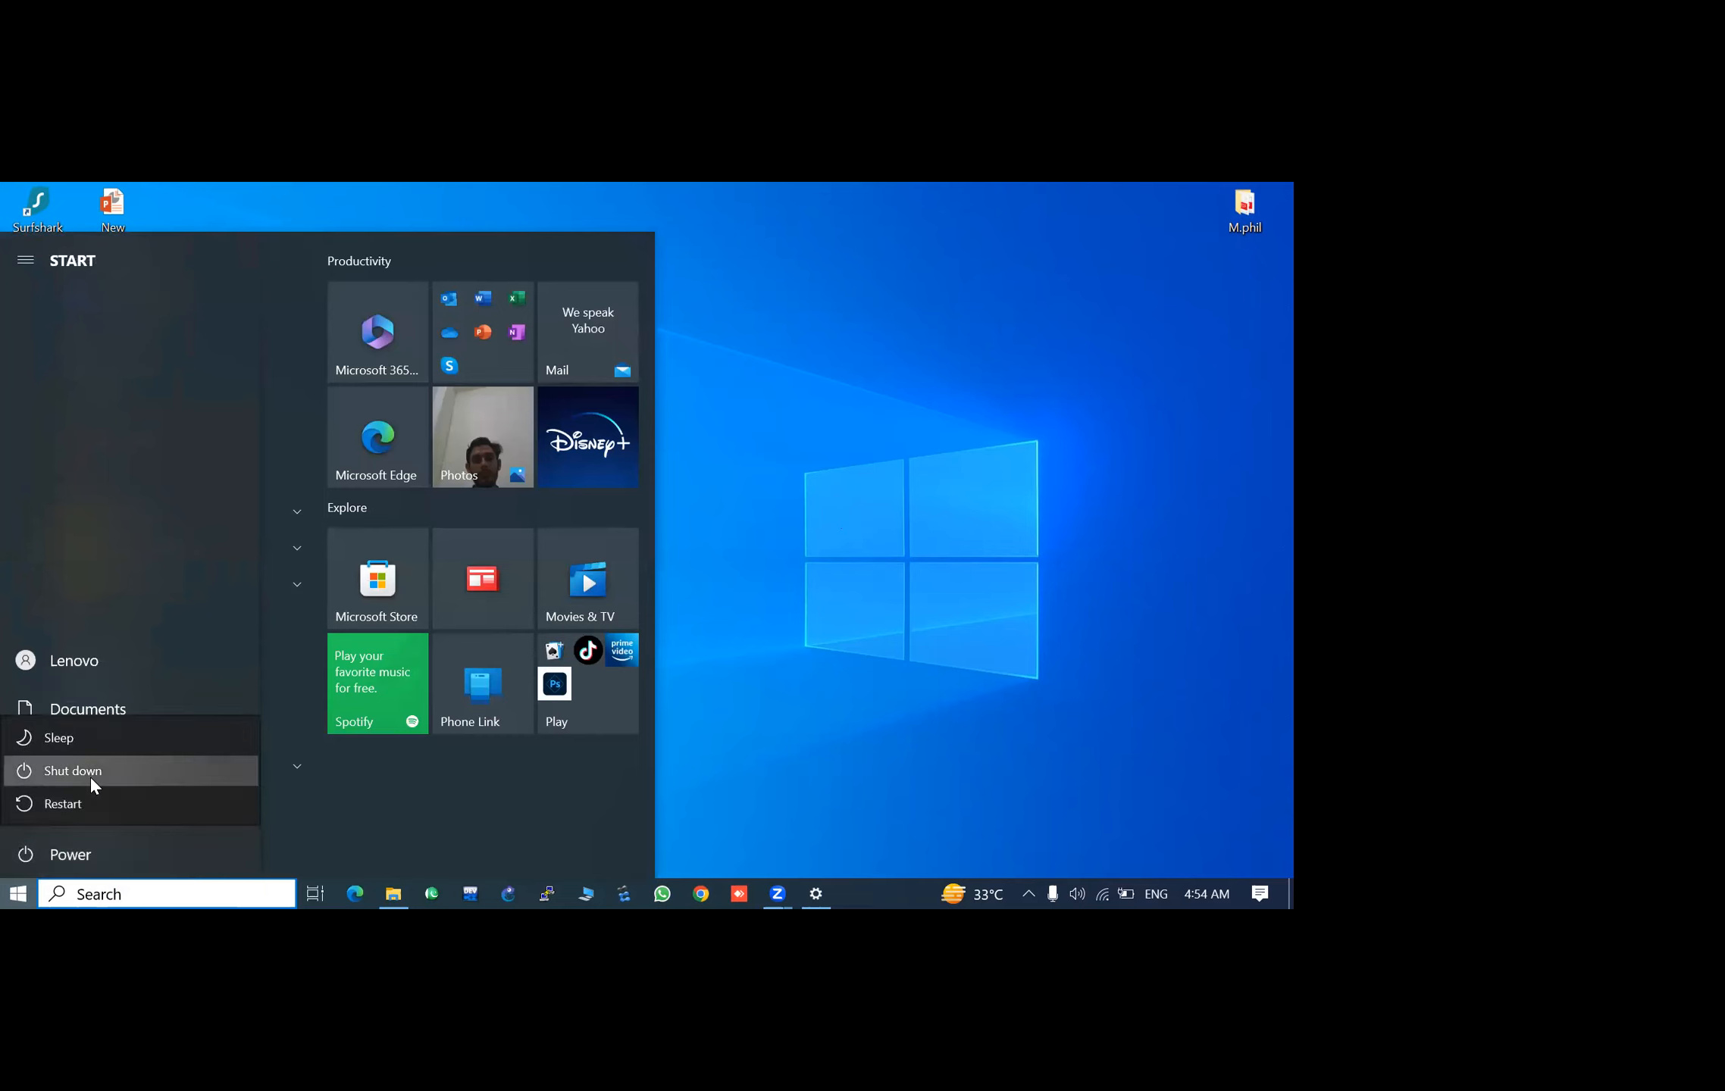